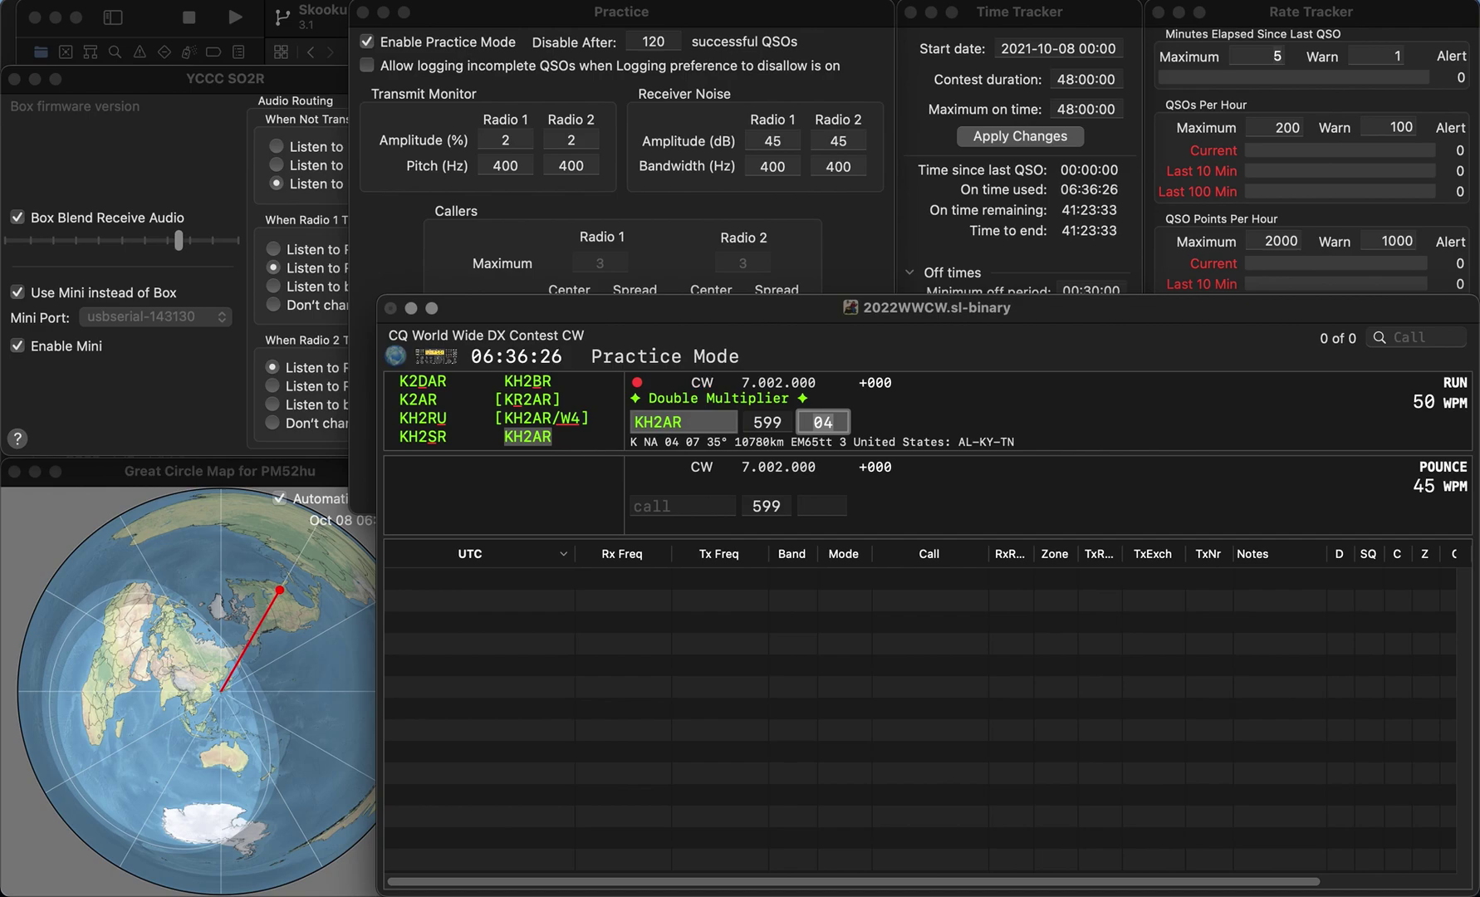
key("Return")
type("EA7")
key("Left")
type("A")
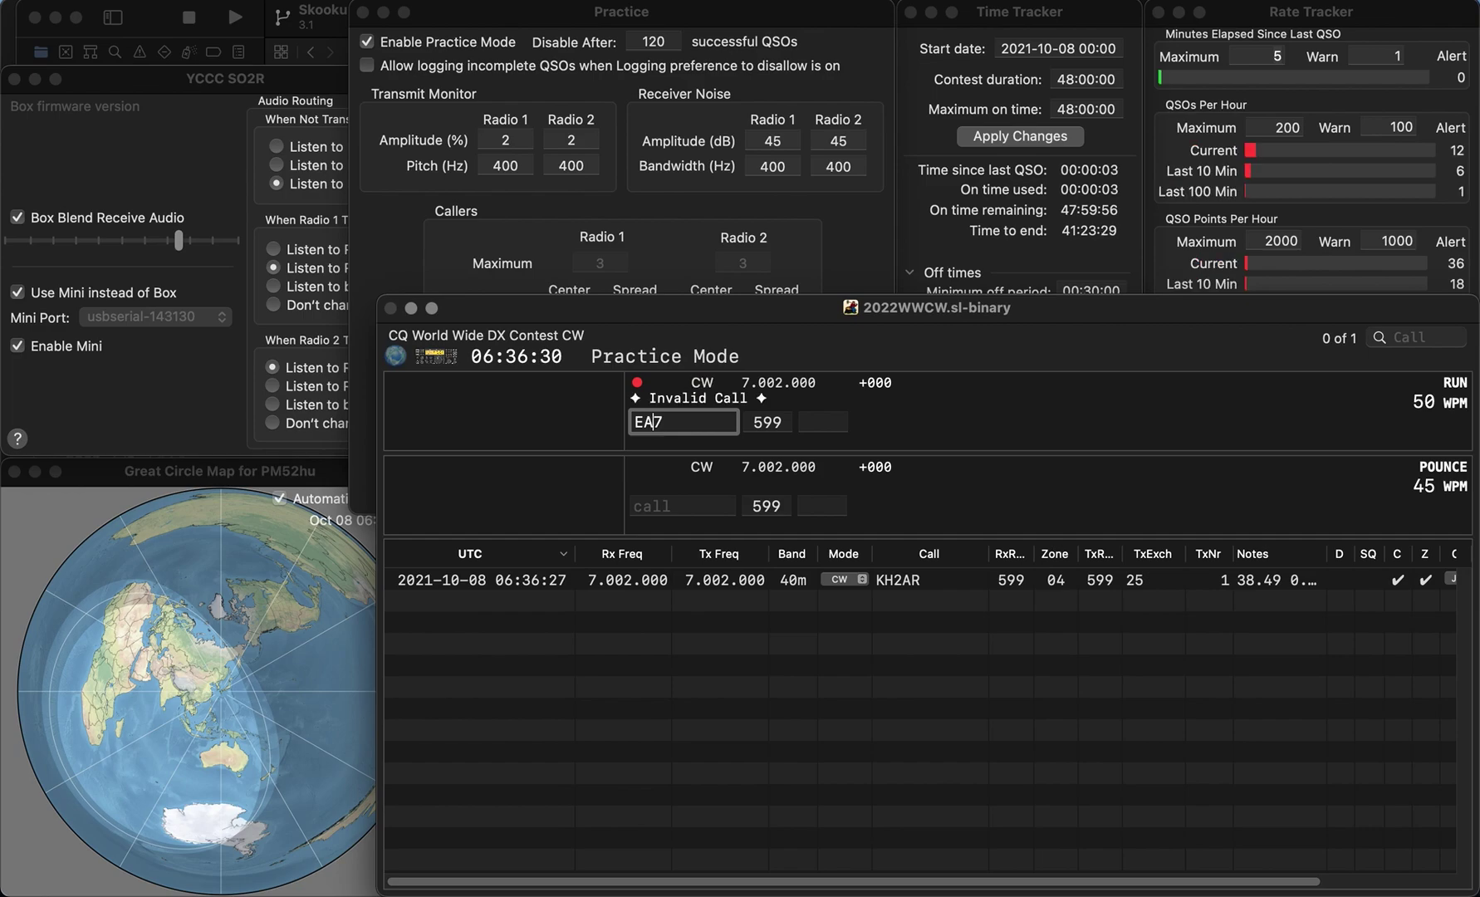
key("Right")
type("URI")
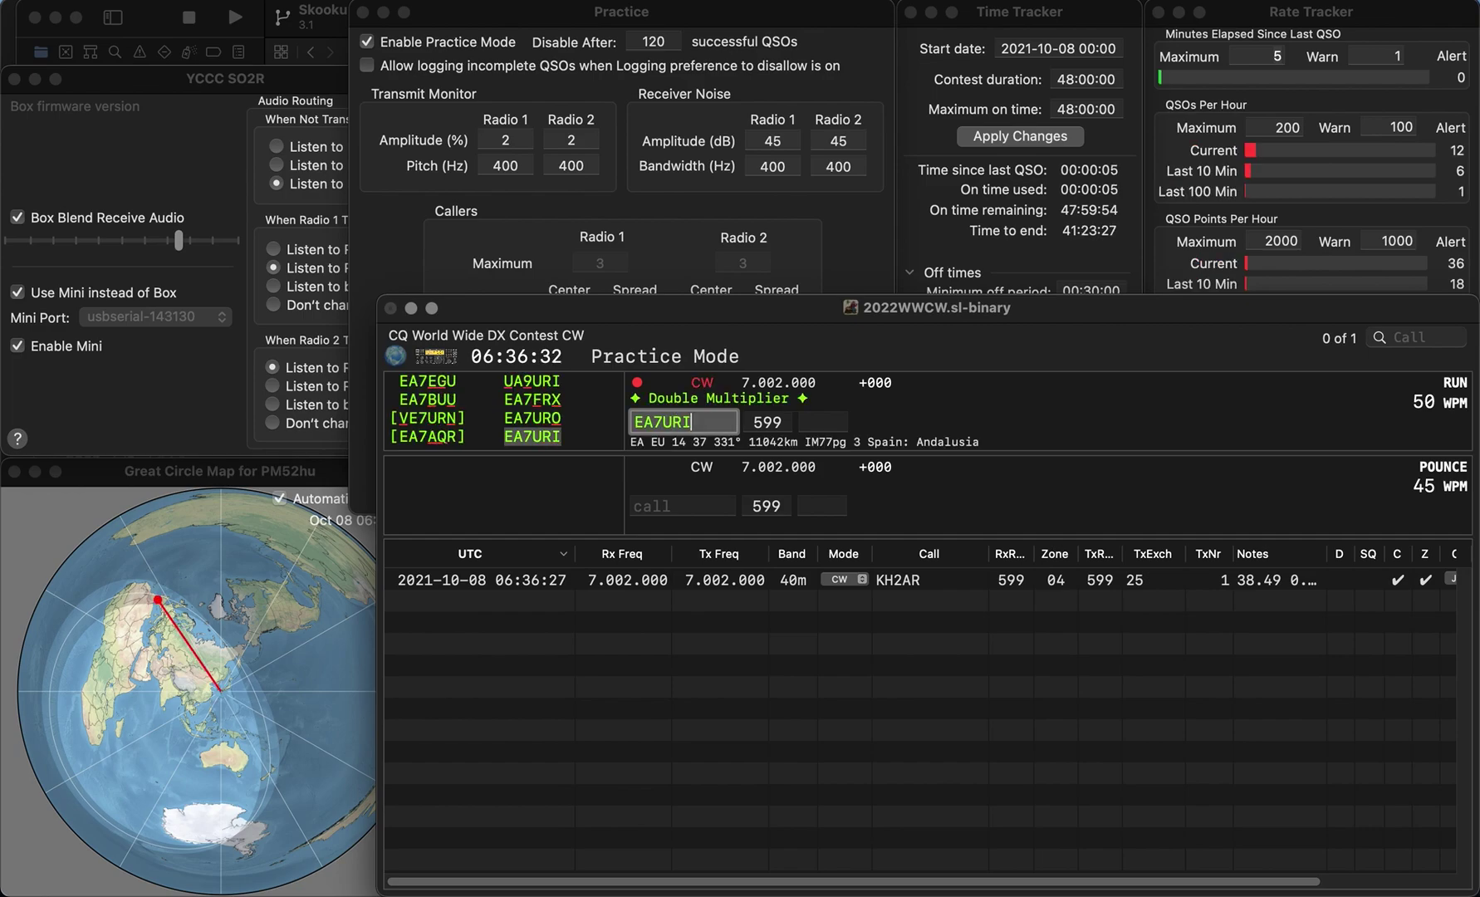
key("space")
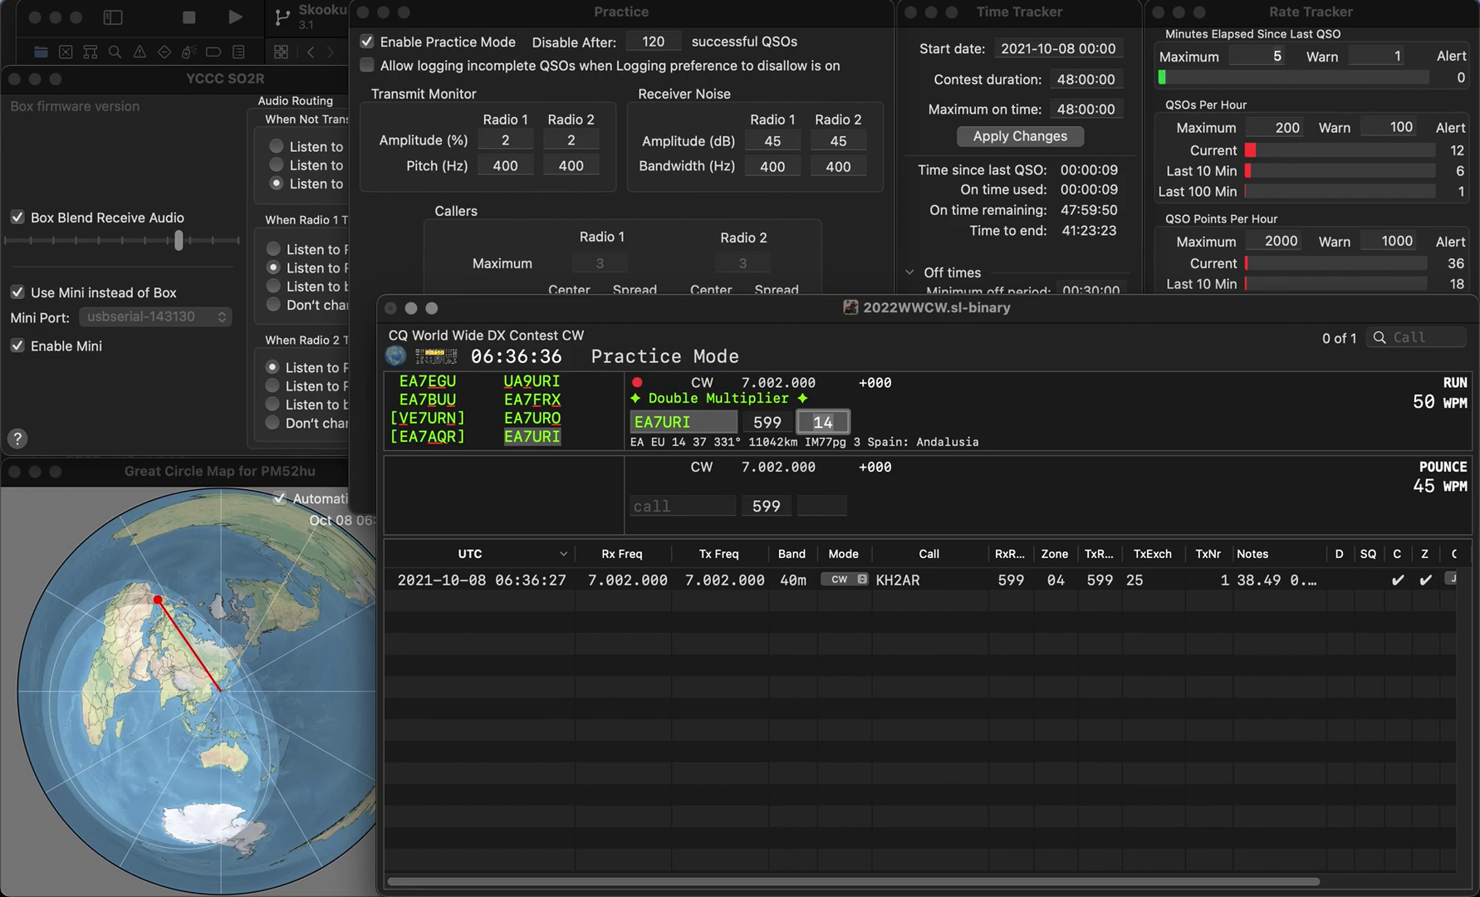
key("Return")
Step: Log run contacts with RM3TO in zone 16 and YL3GQ in zone 15, both with report 599
type("RM3TO")
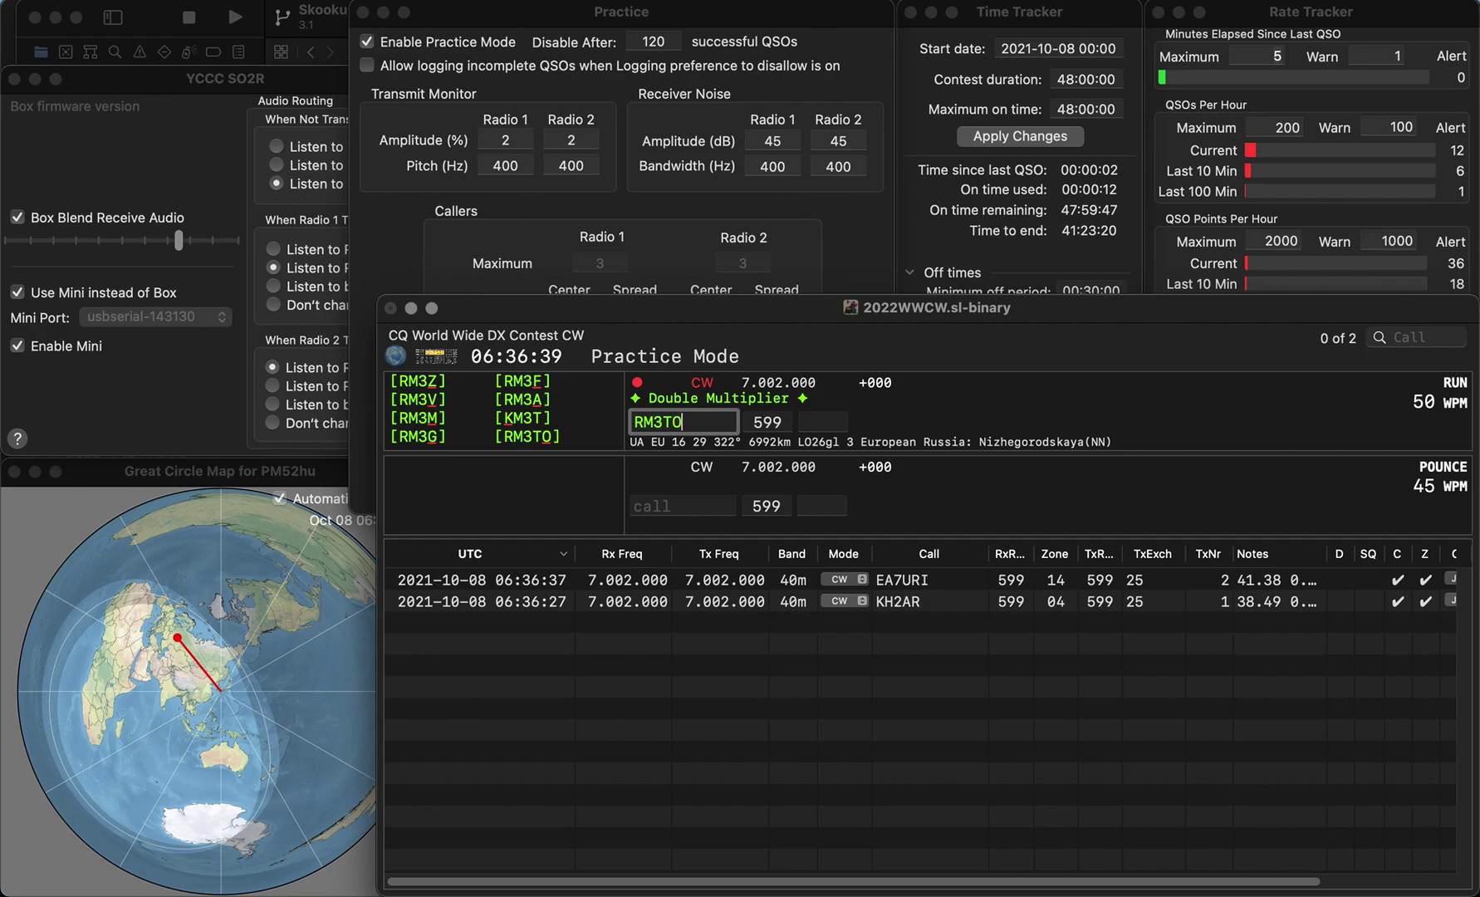
key("space")
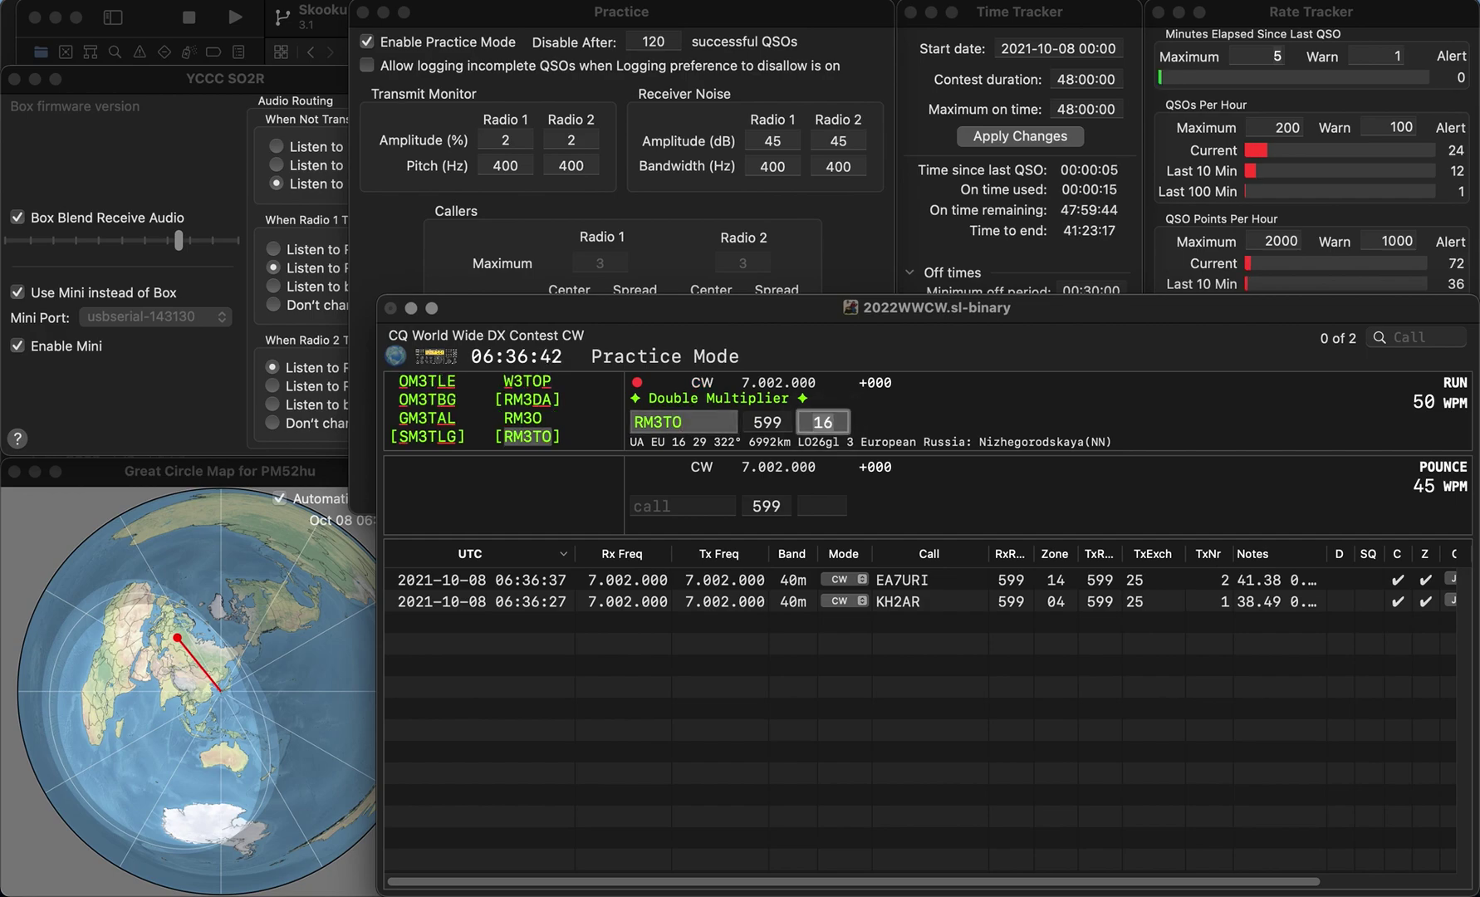
key("Return")
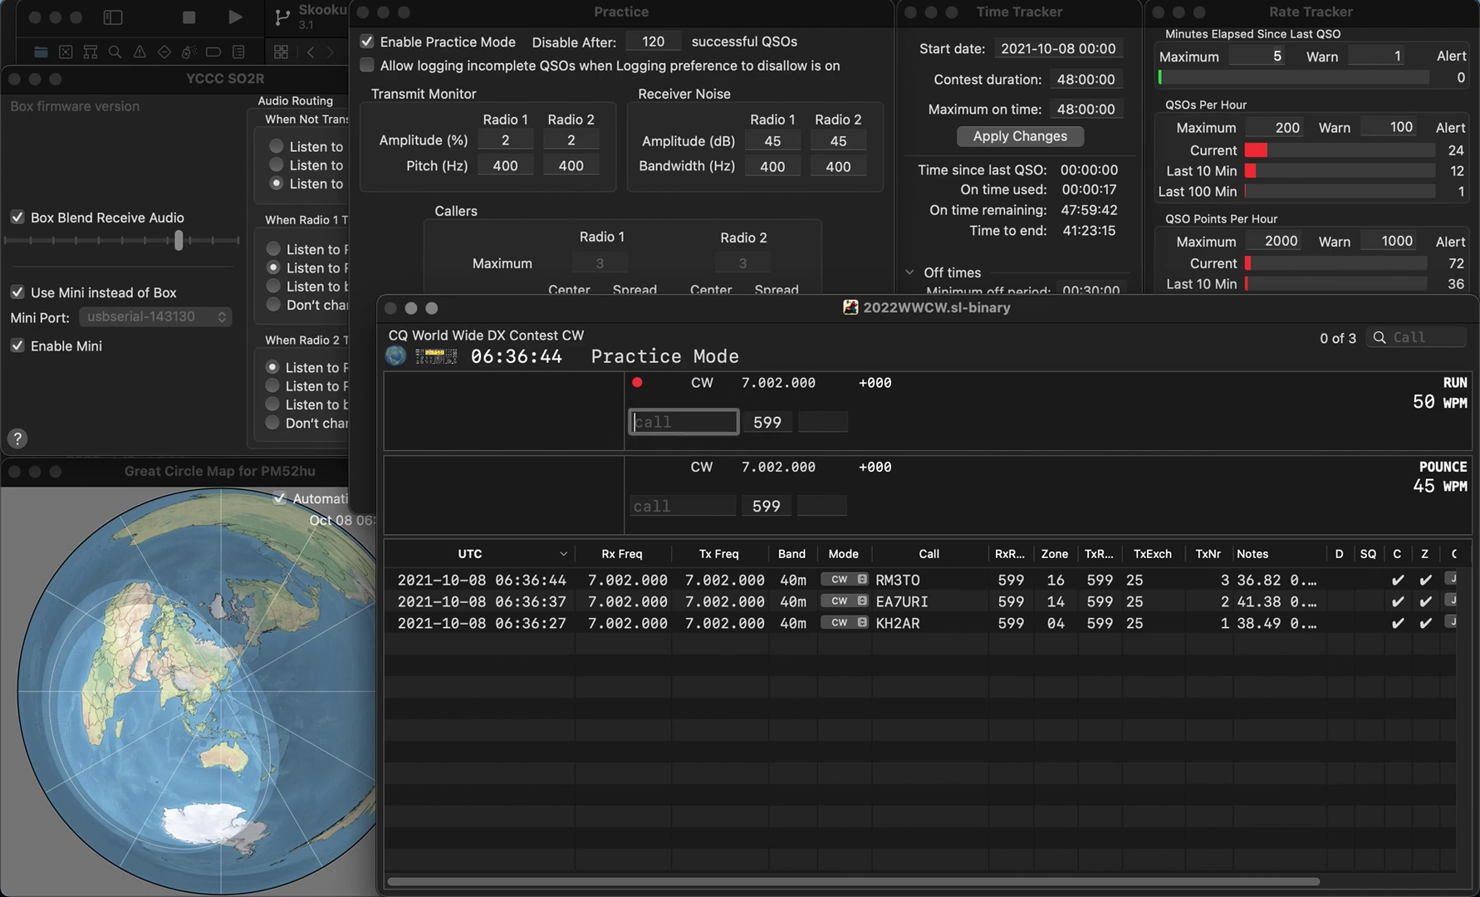
type("YL")
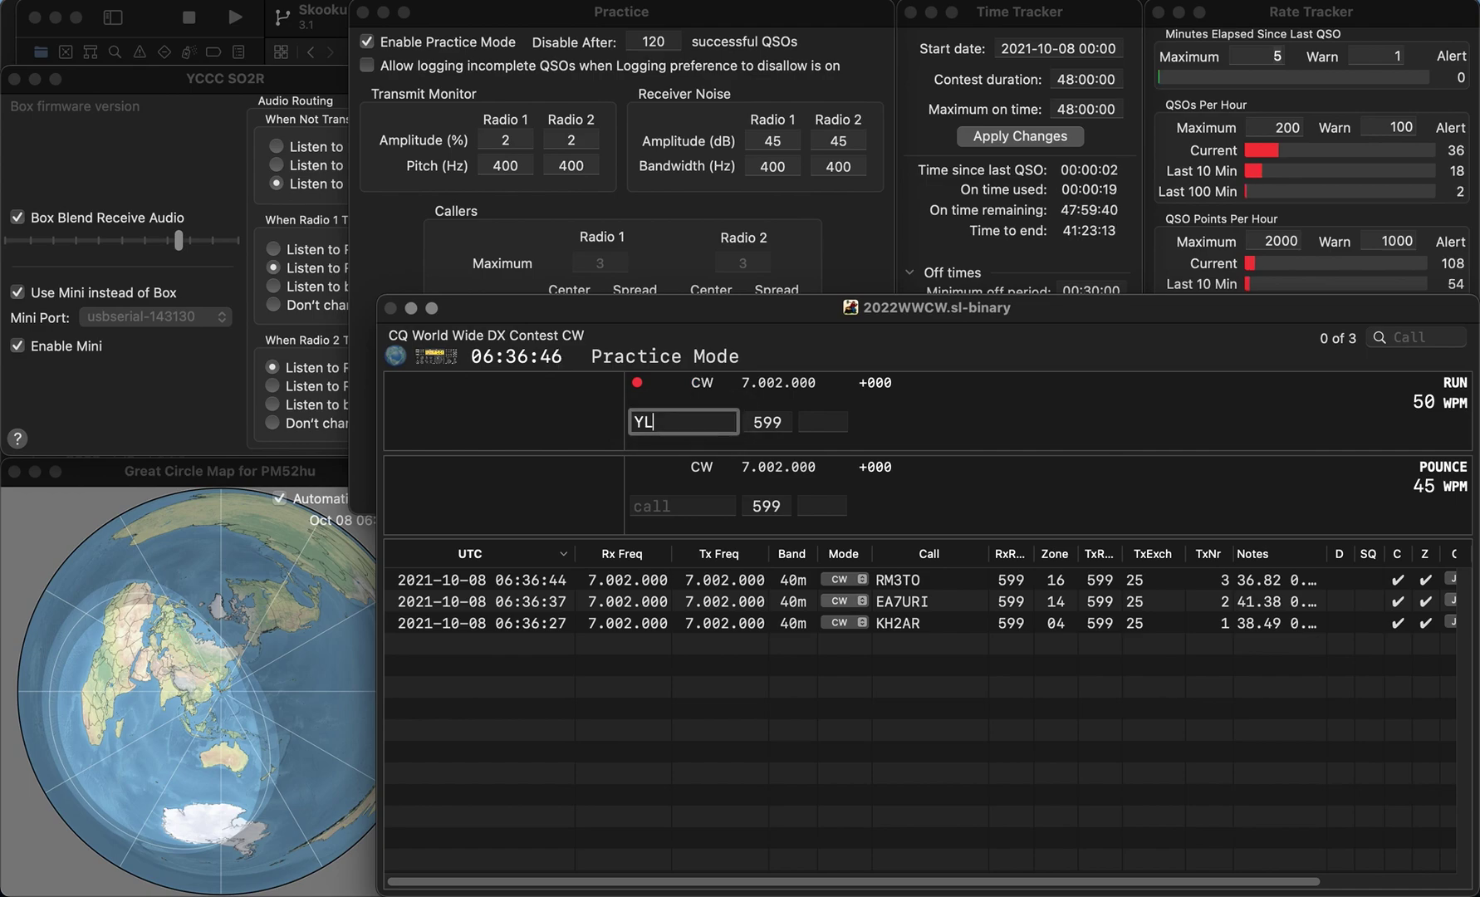
type("3GQ")
key("space")
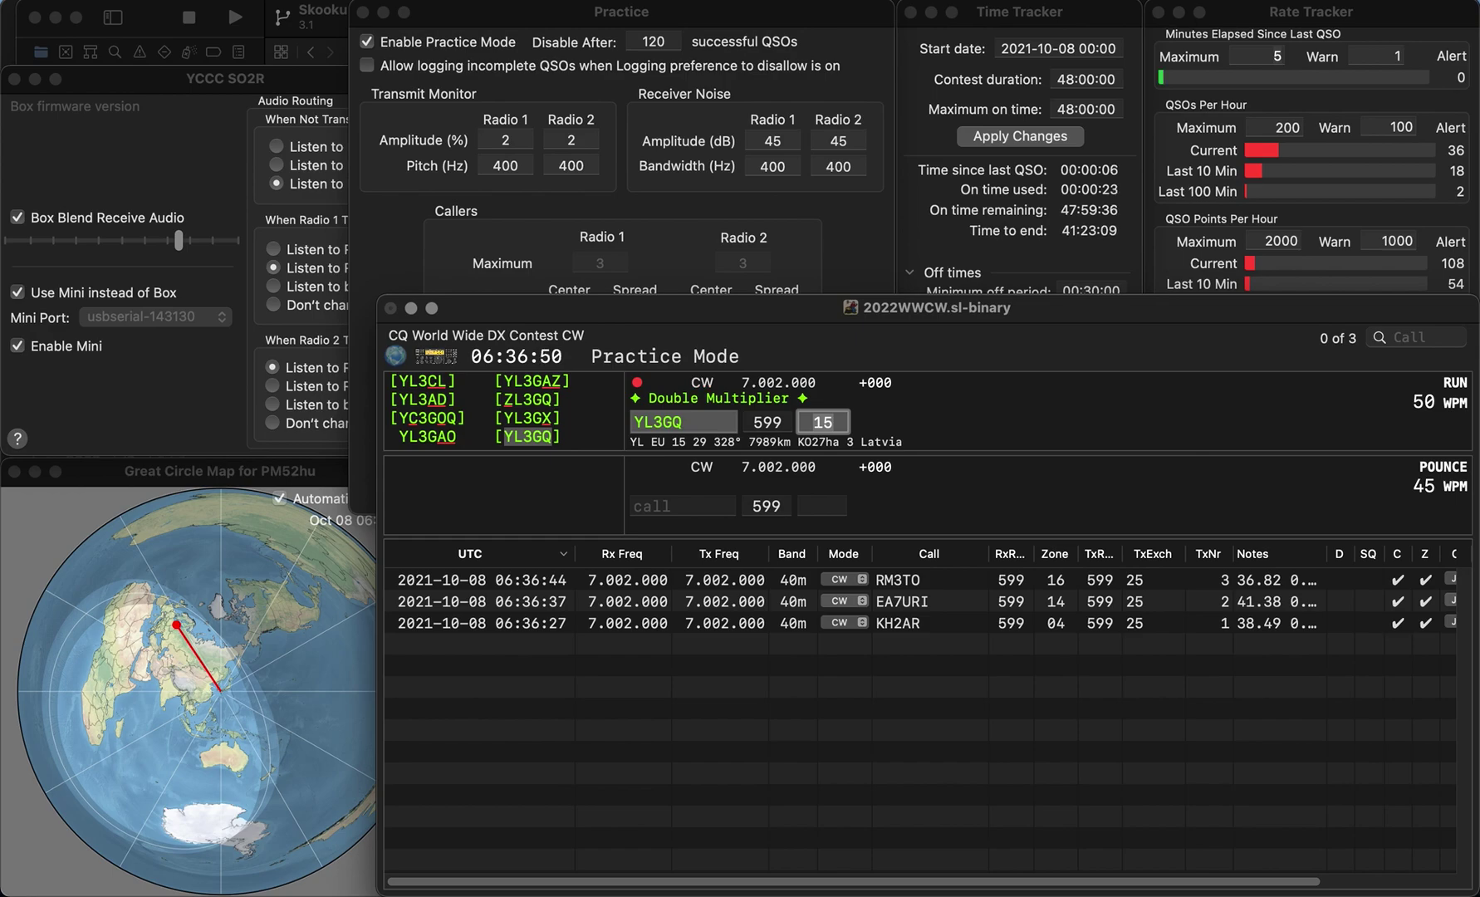
key("Return")
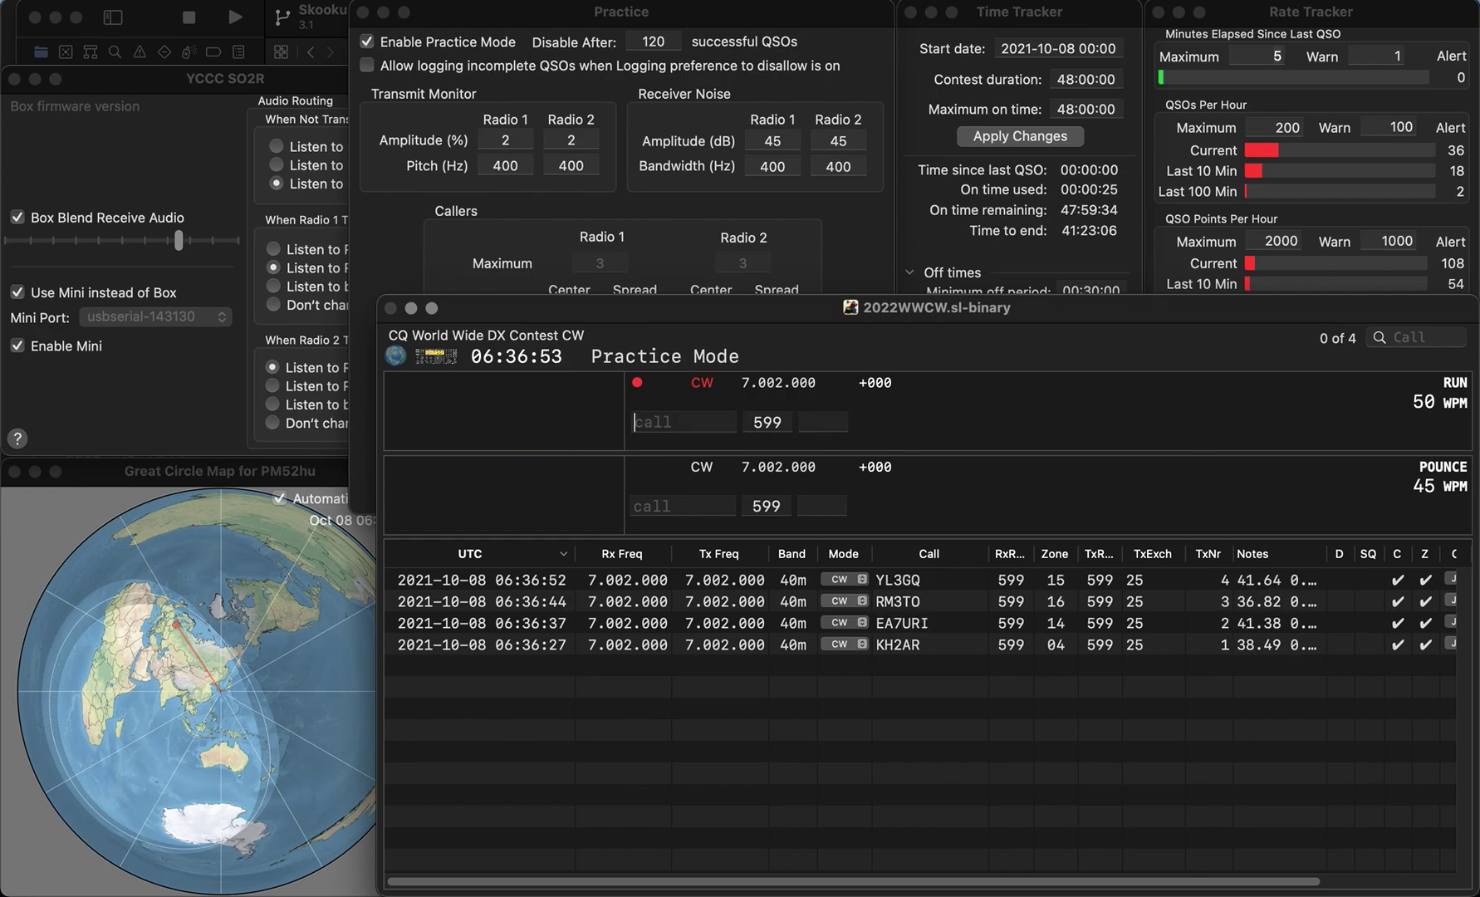
Step: Log run contacts with UX1AA in zone 16 and IU5IBT in zone 15, both with report 599
type("UX1AA")
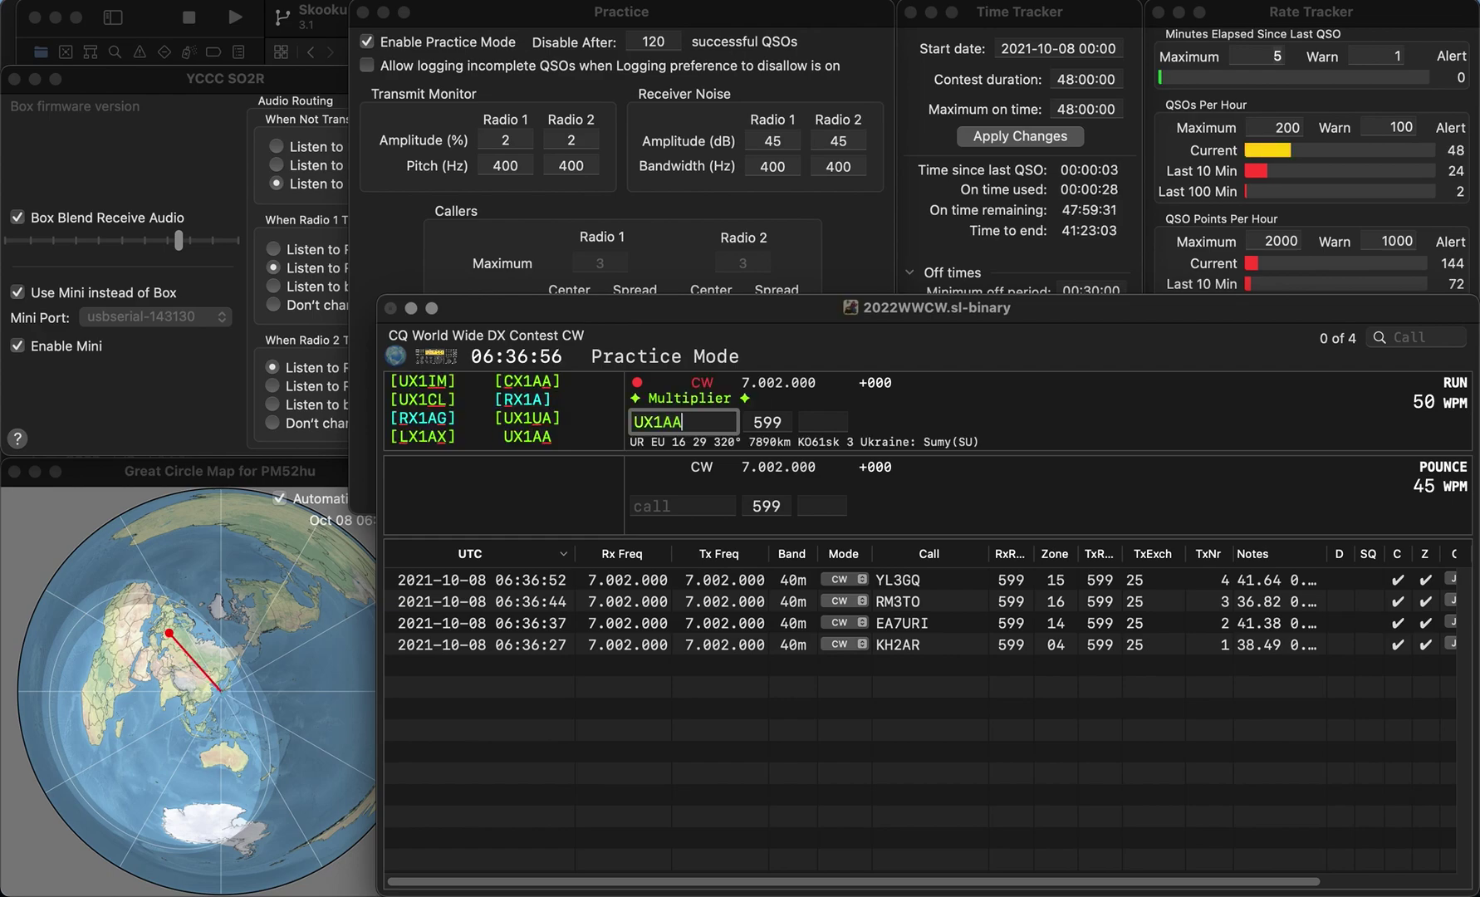
key("space")
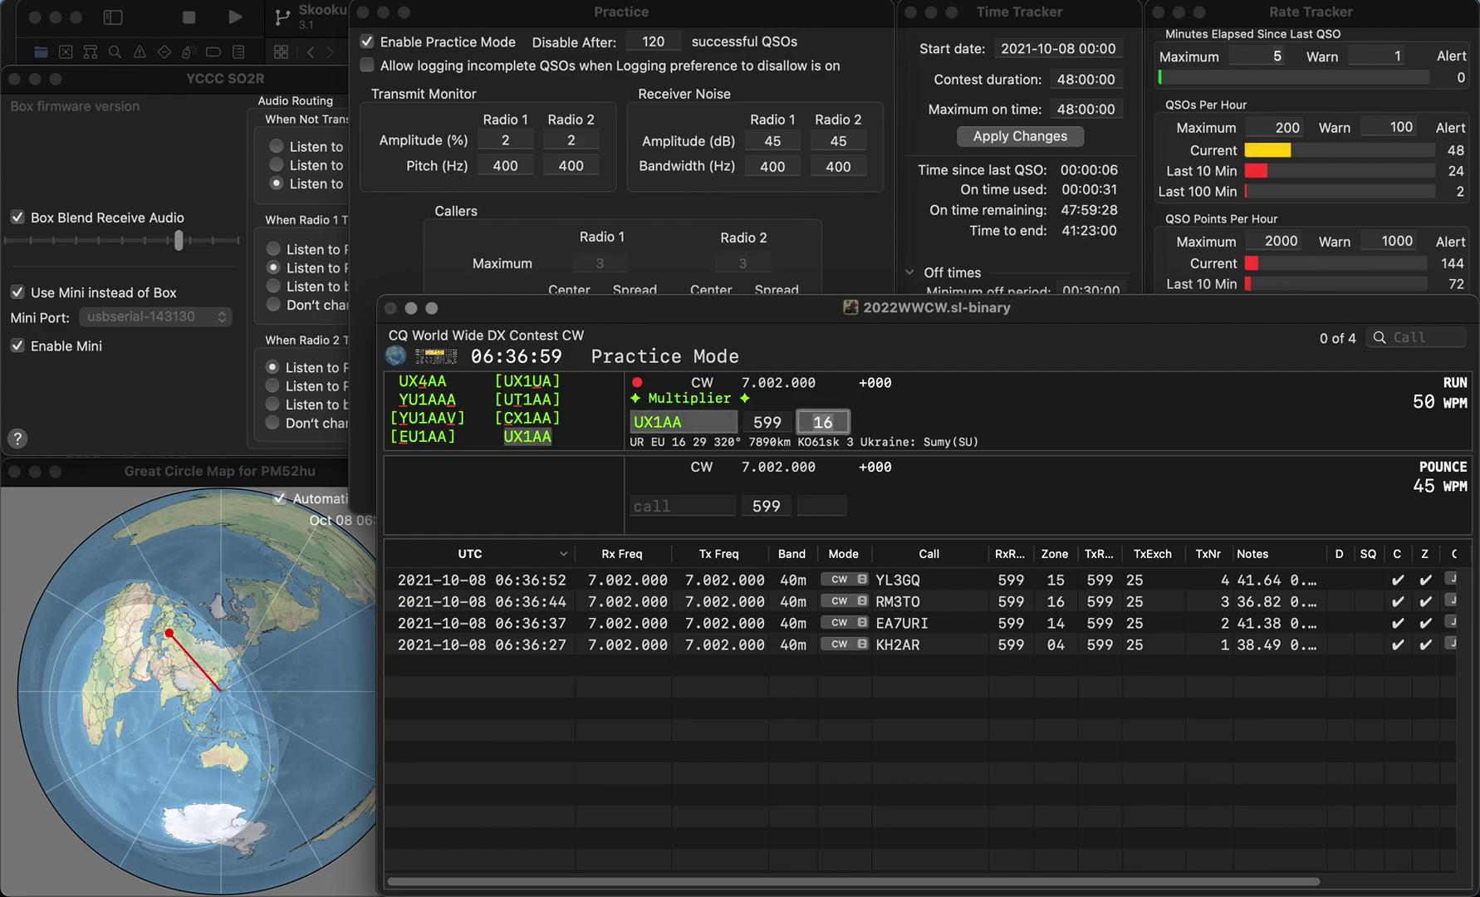
key("Return")
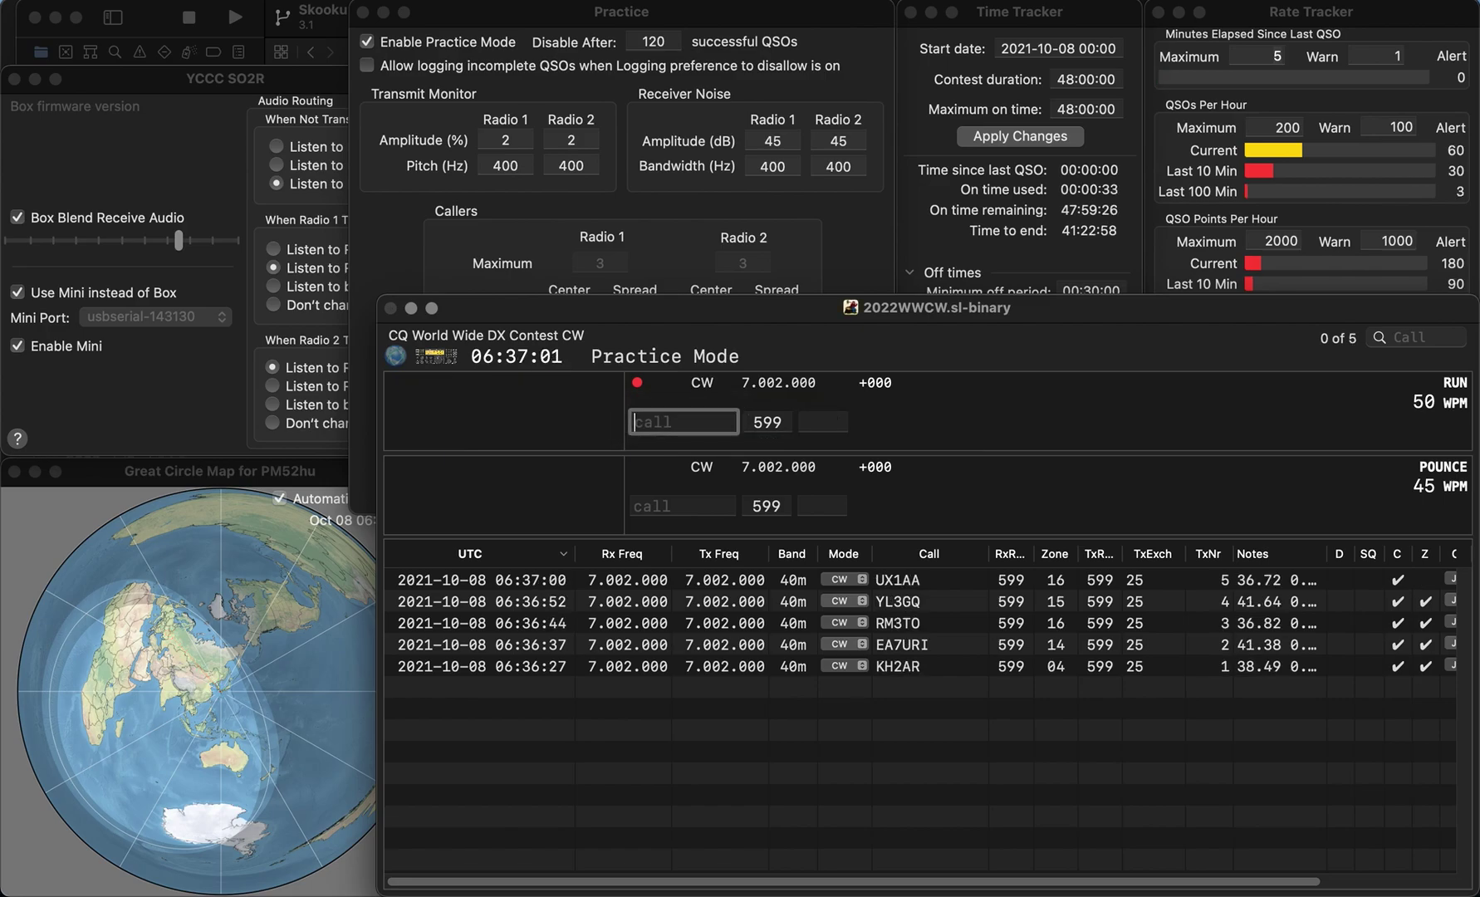
type("IU6")
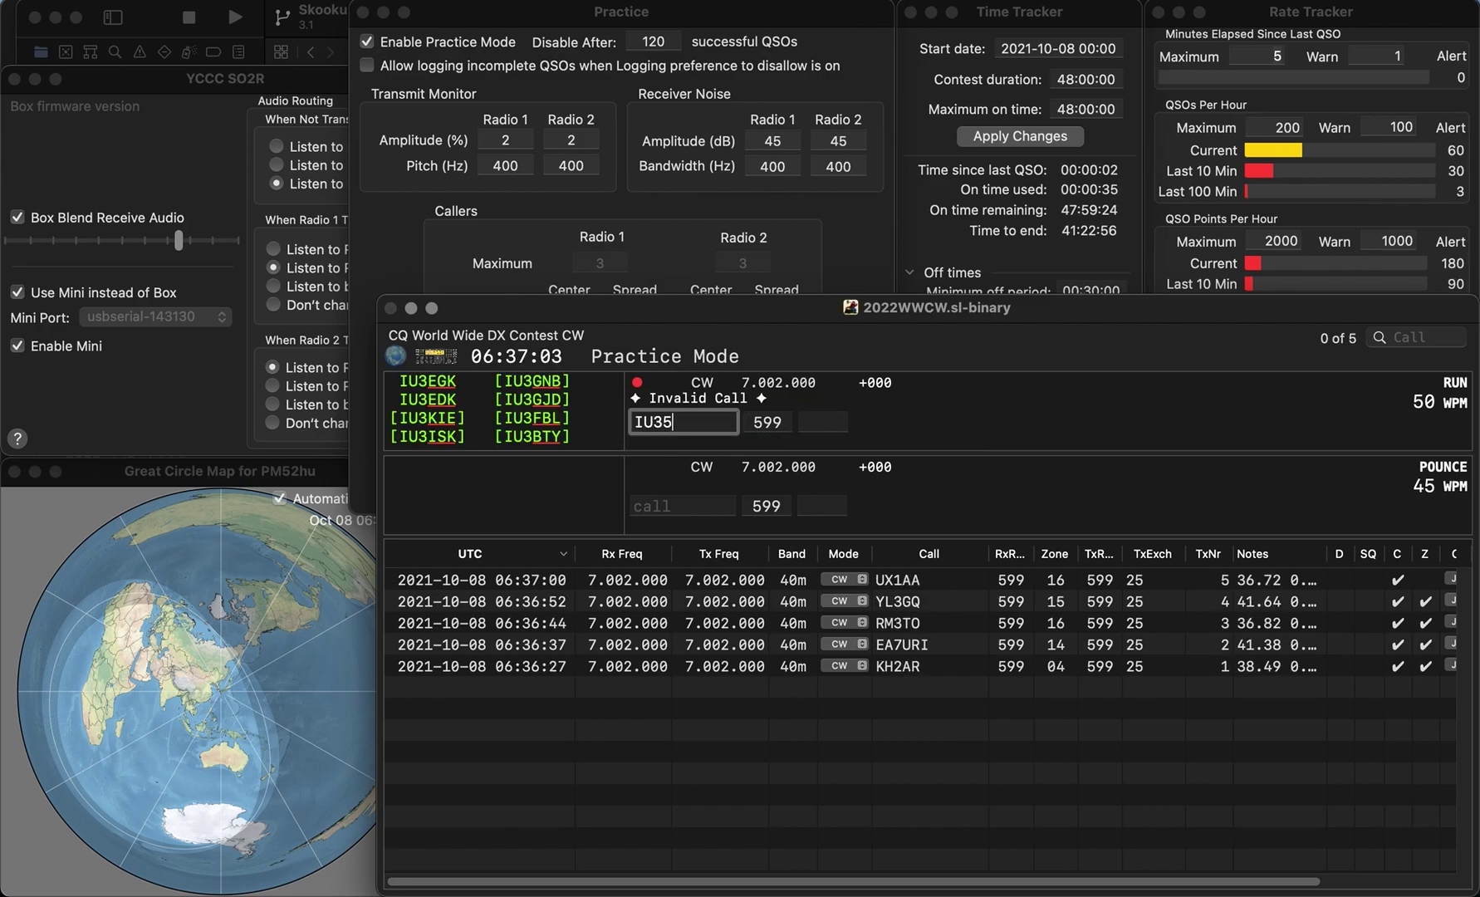
key("BackSpace")
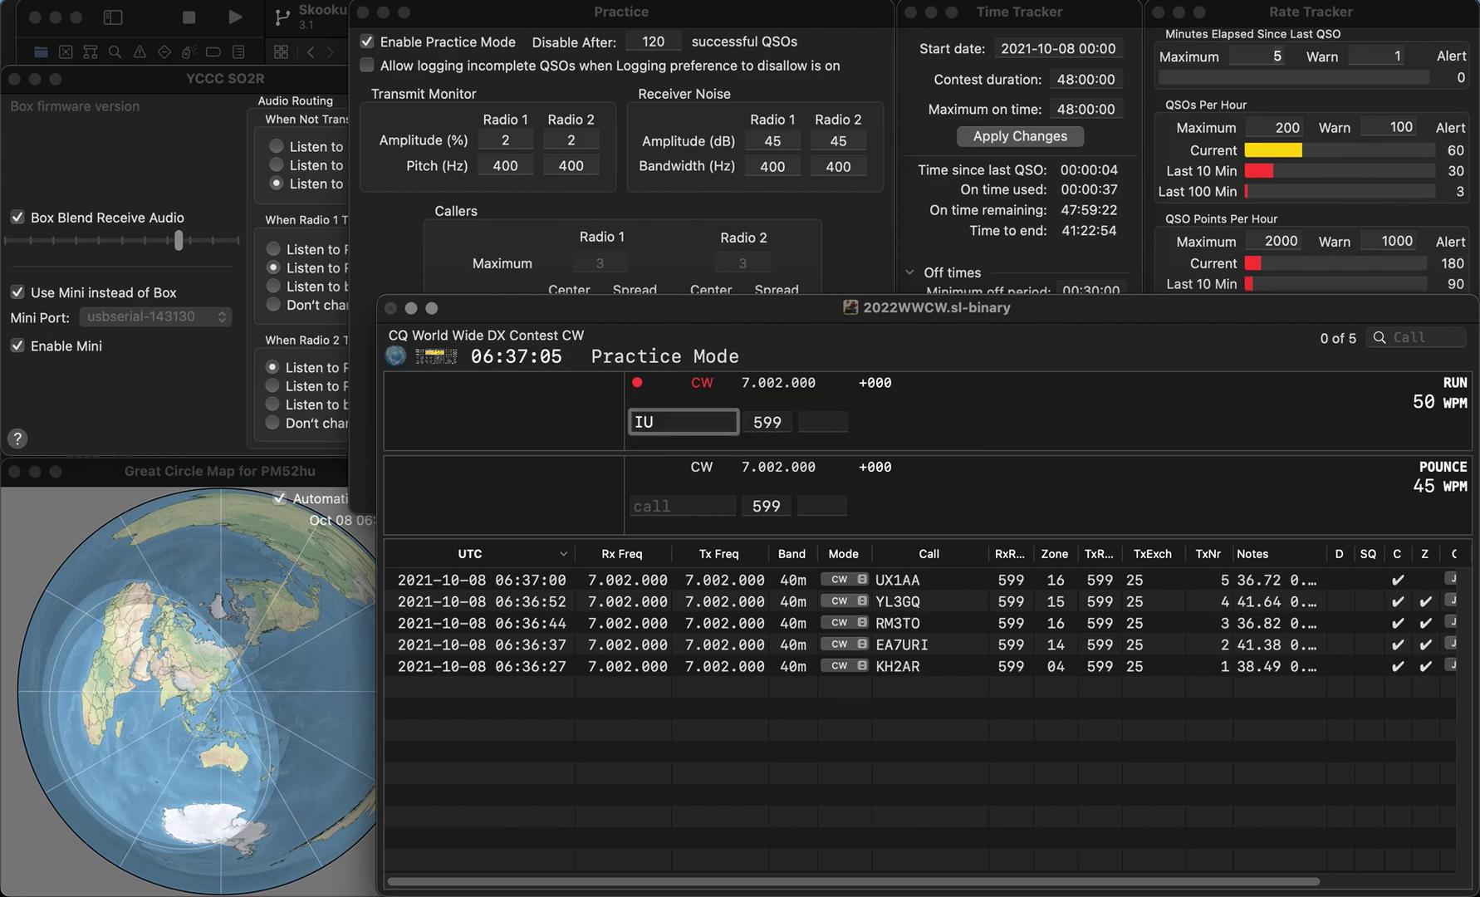
type("5")
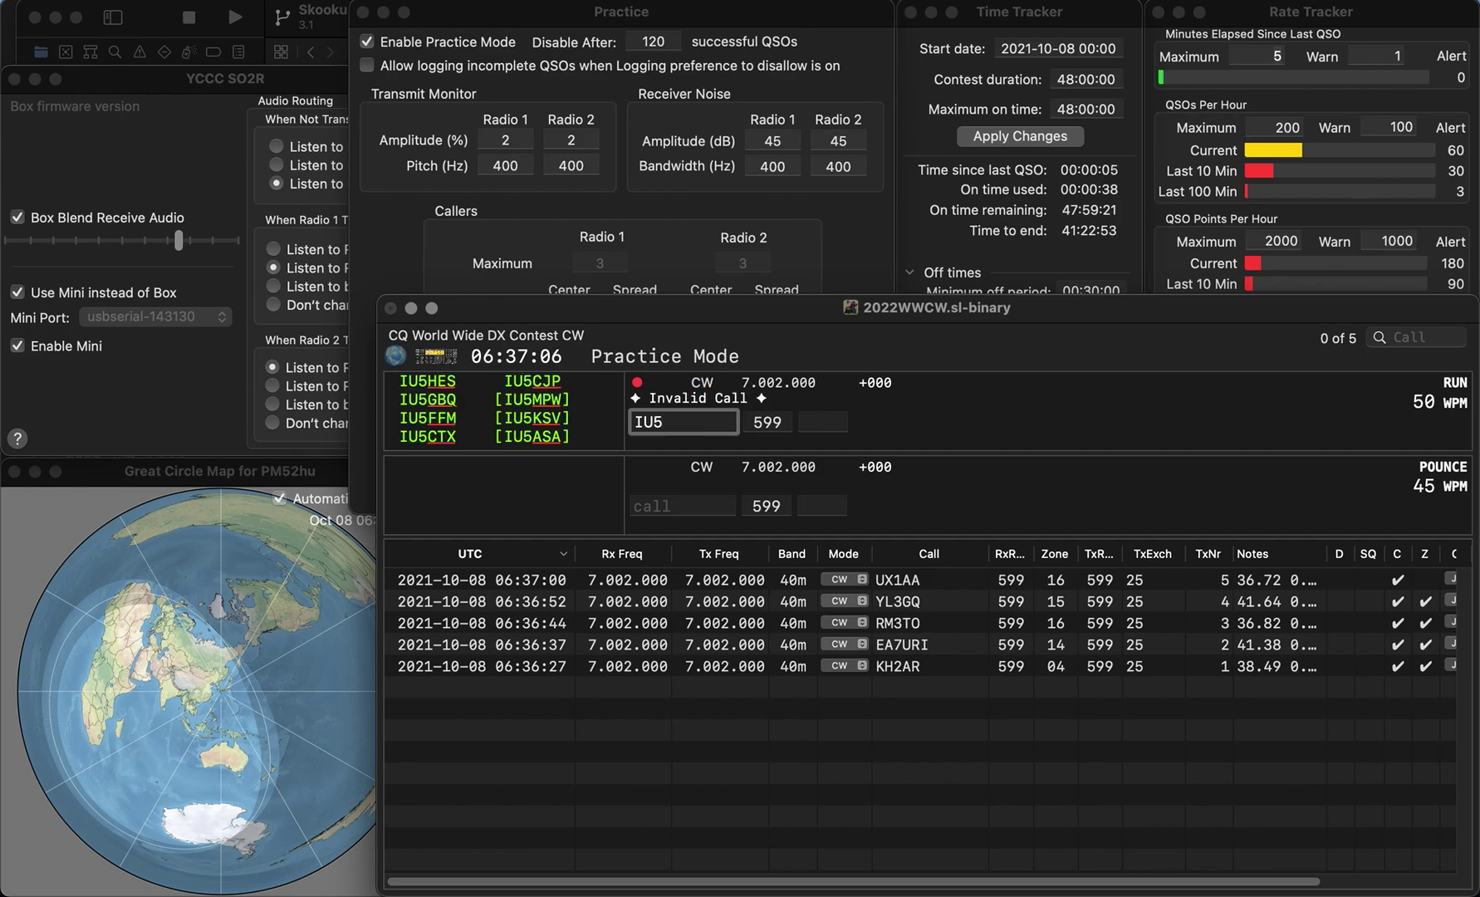
type("IBT")
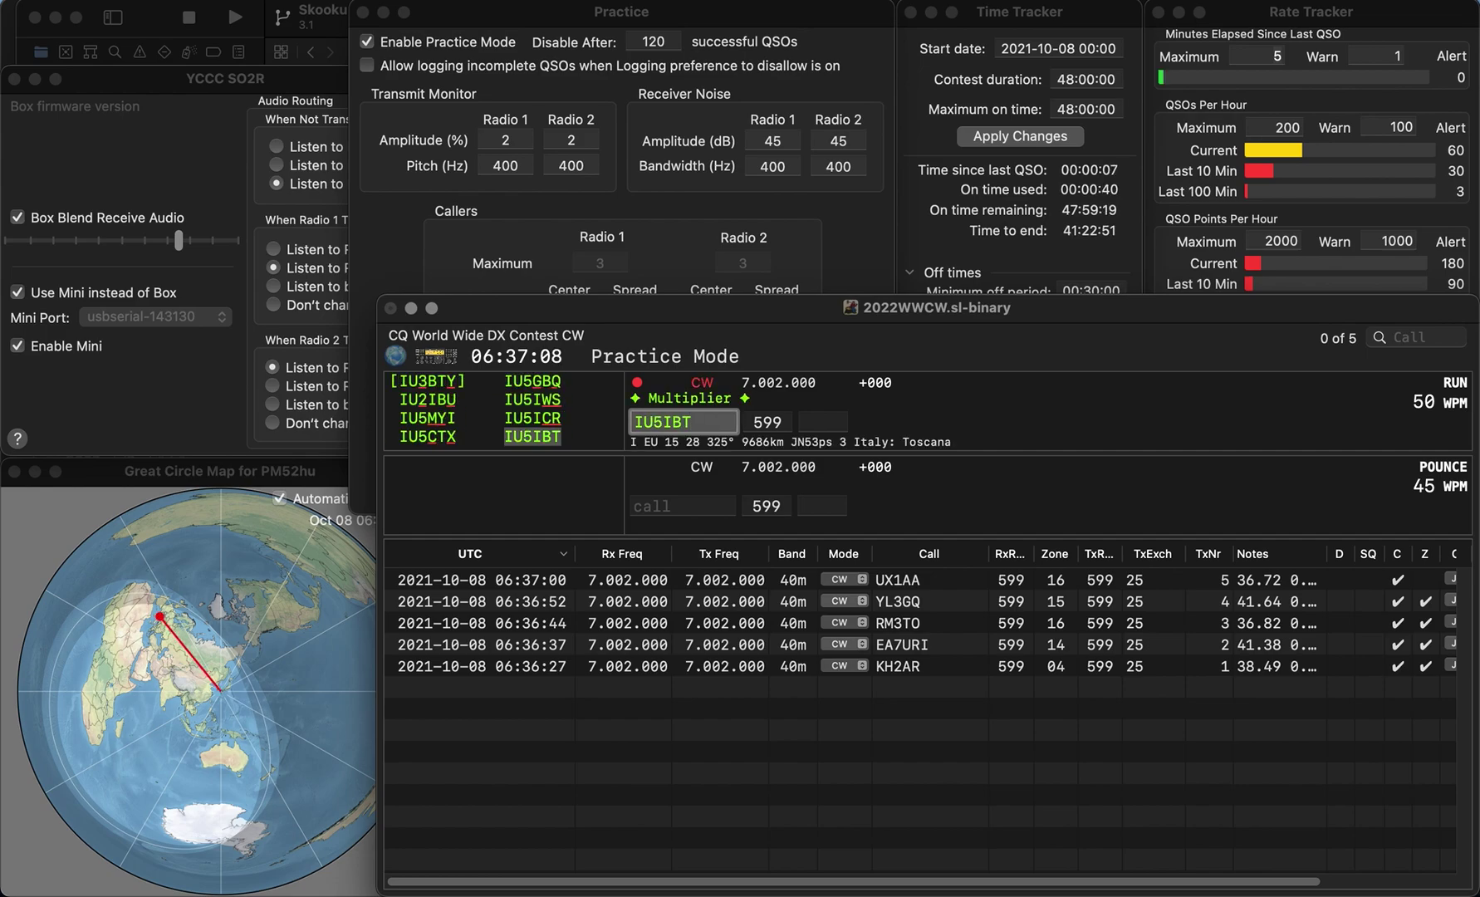
key("space")
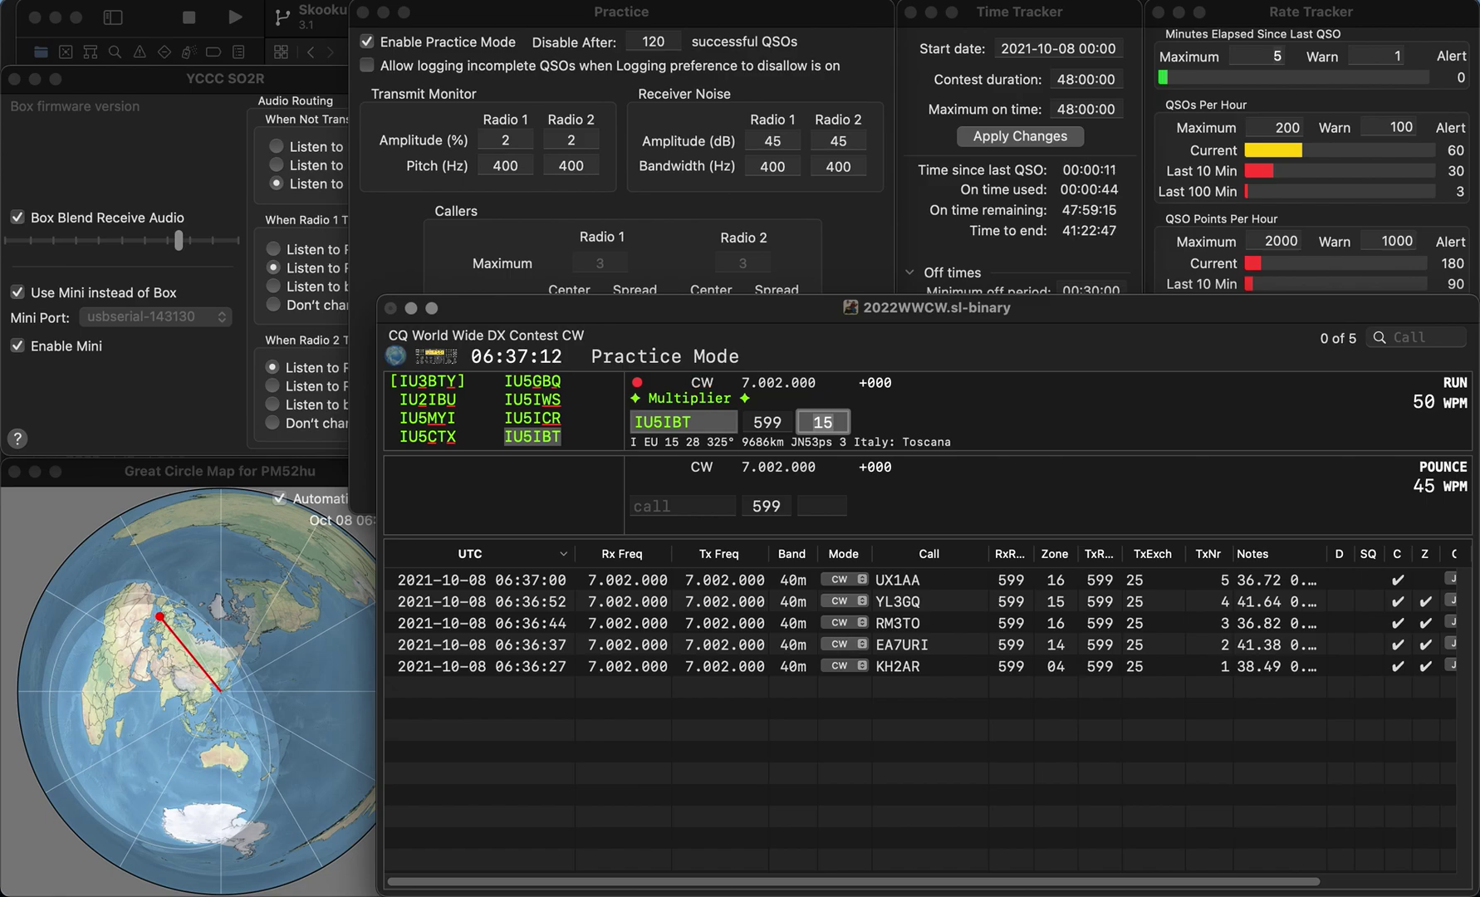
key("Return")
type("KB3LA")
left_click(663, 422)
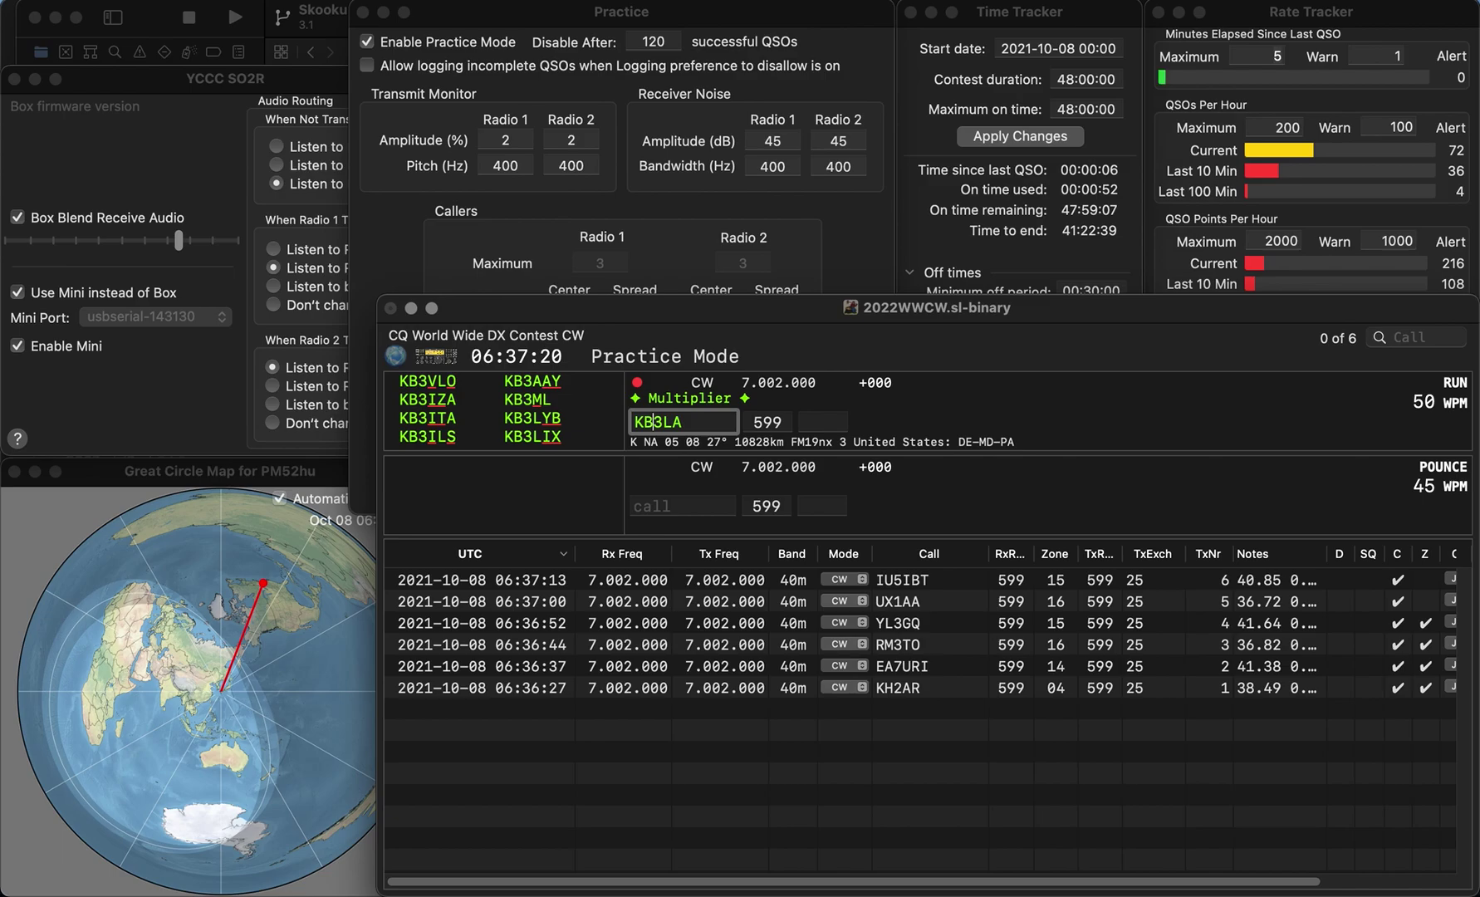
key("Delete")
type("4")
key("Return")
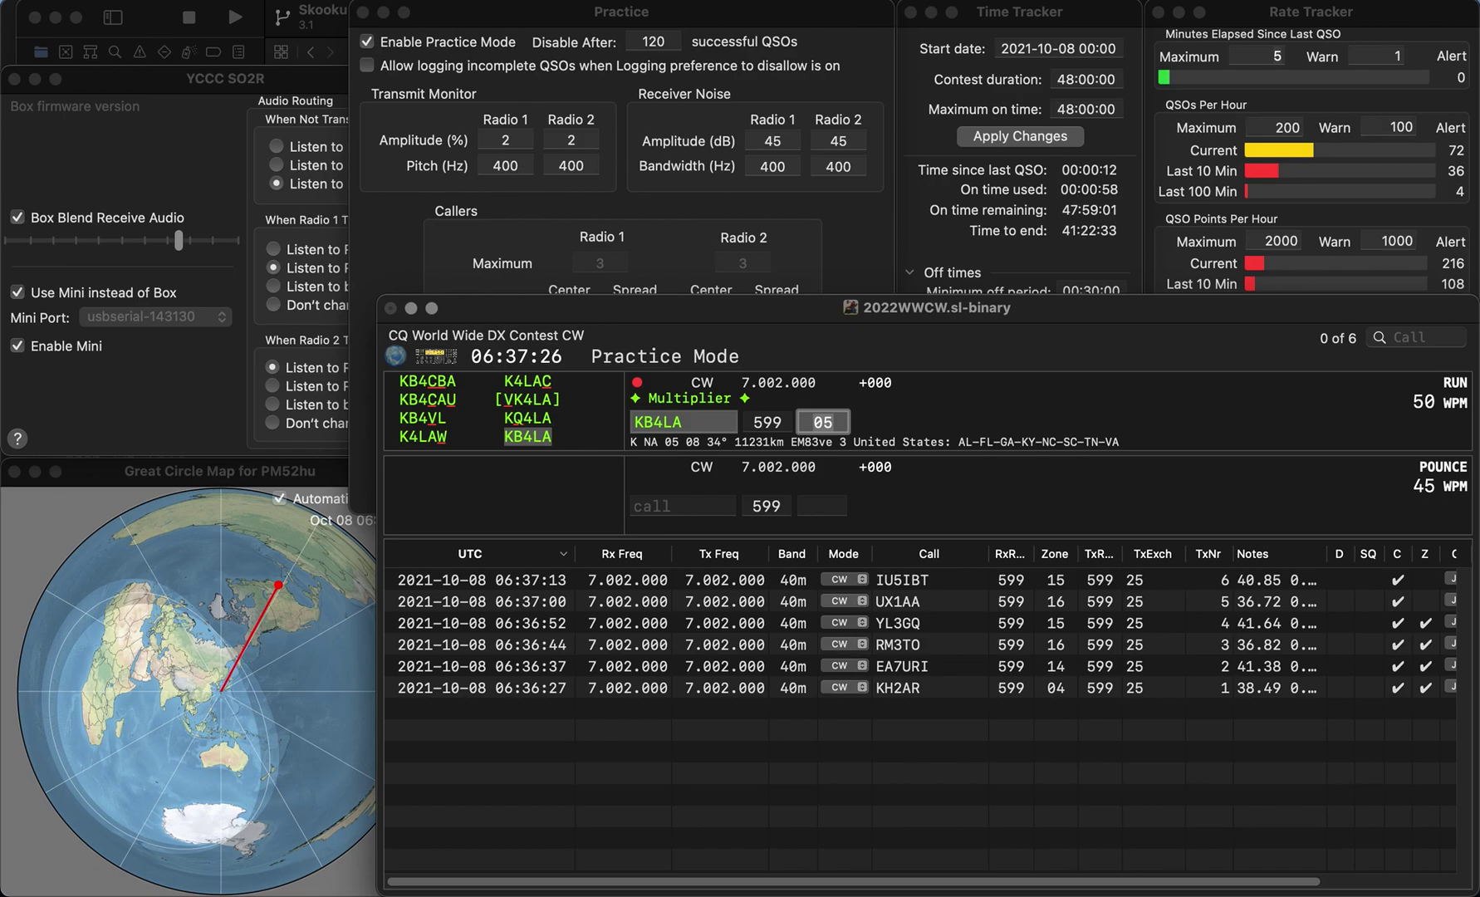
key("Return")
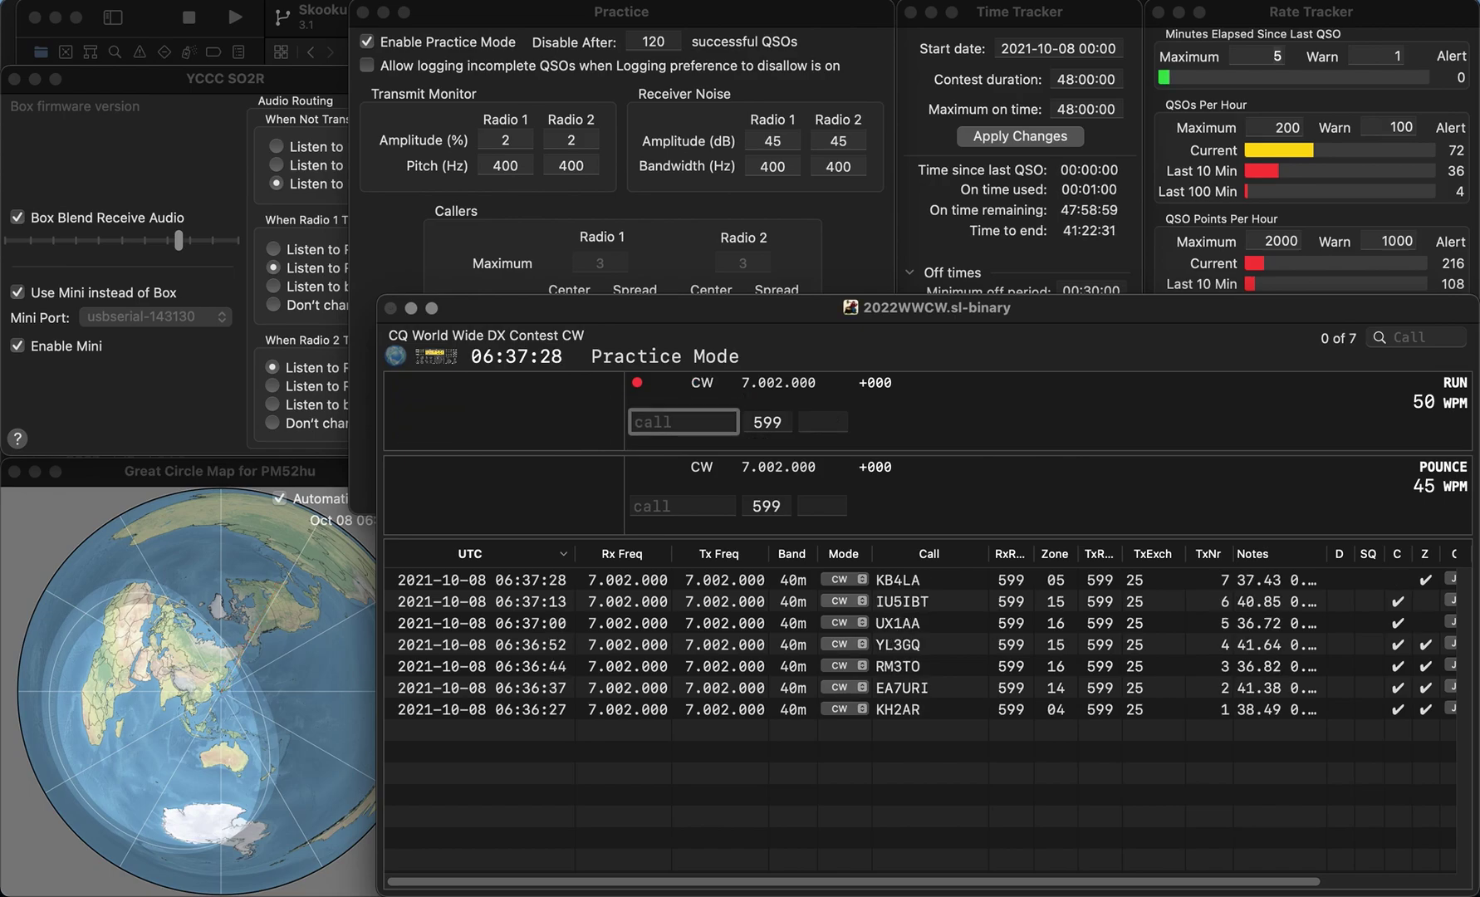
type("WA")
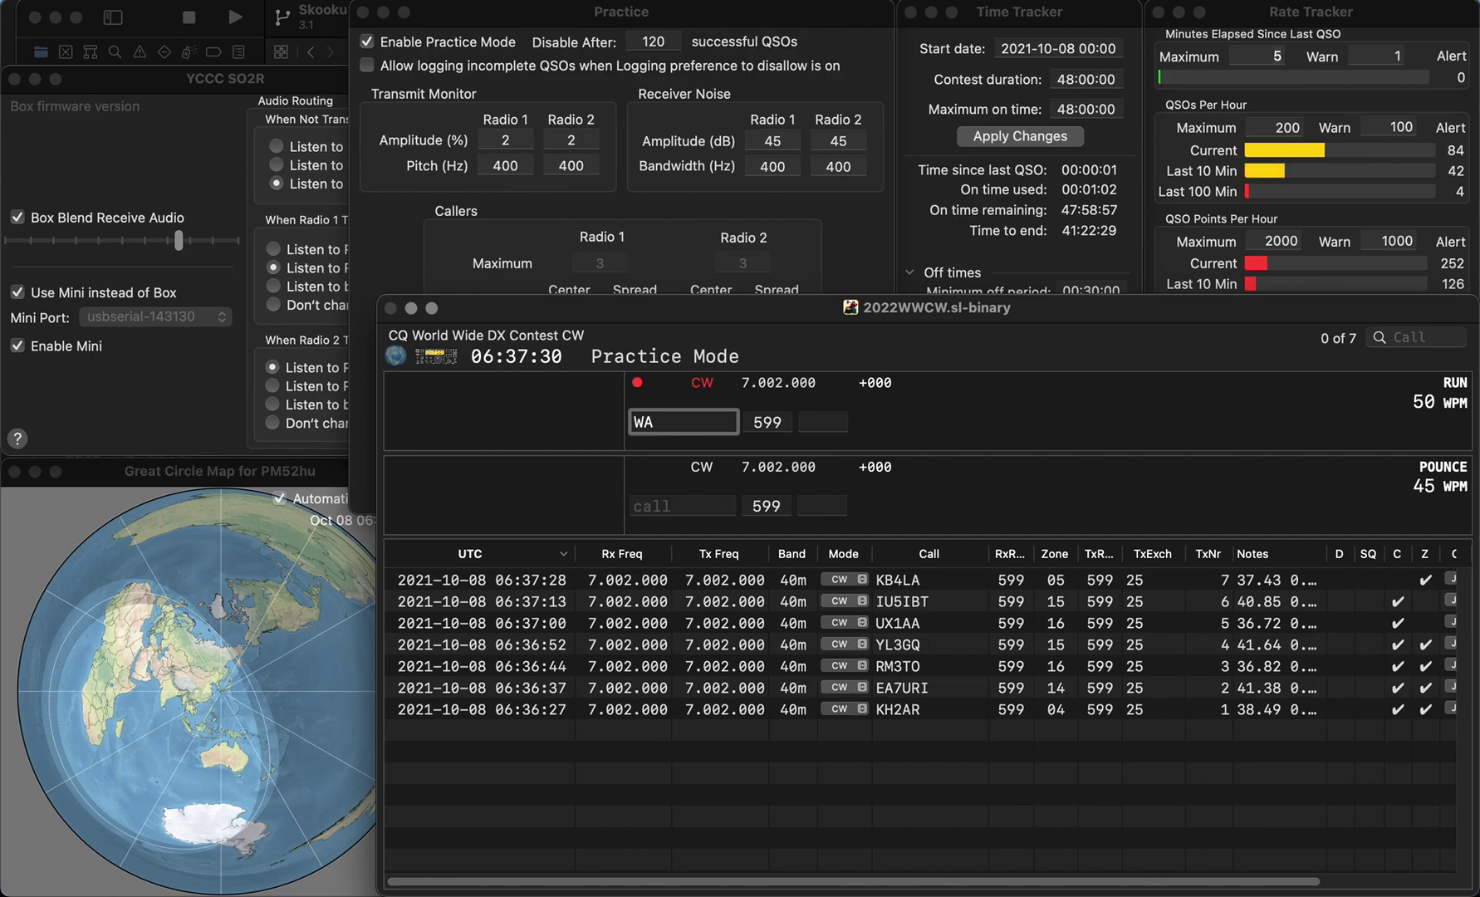
key("BackSpace")
key("BackSpace")
type("PA1CPA")
key("space")
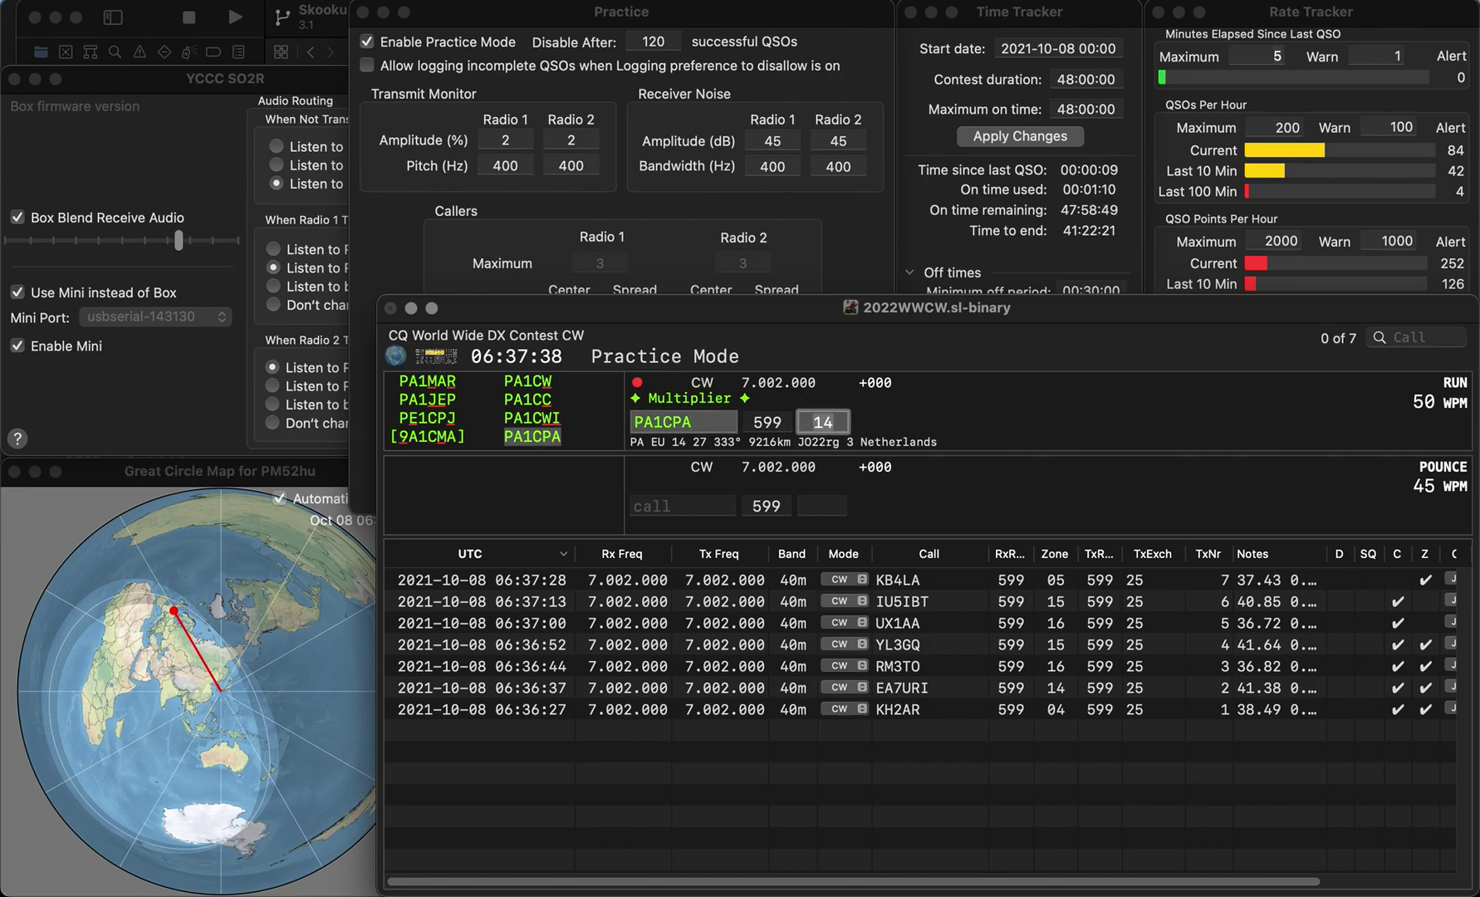
key("Return")
type("N0SK")
key("space")
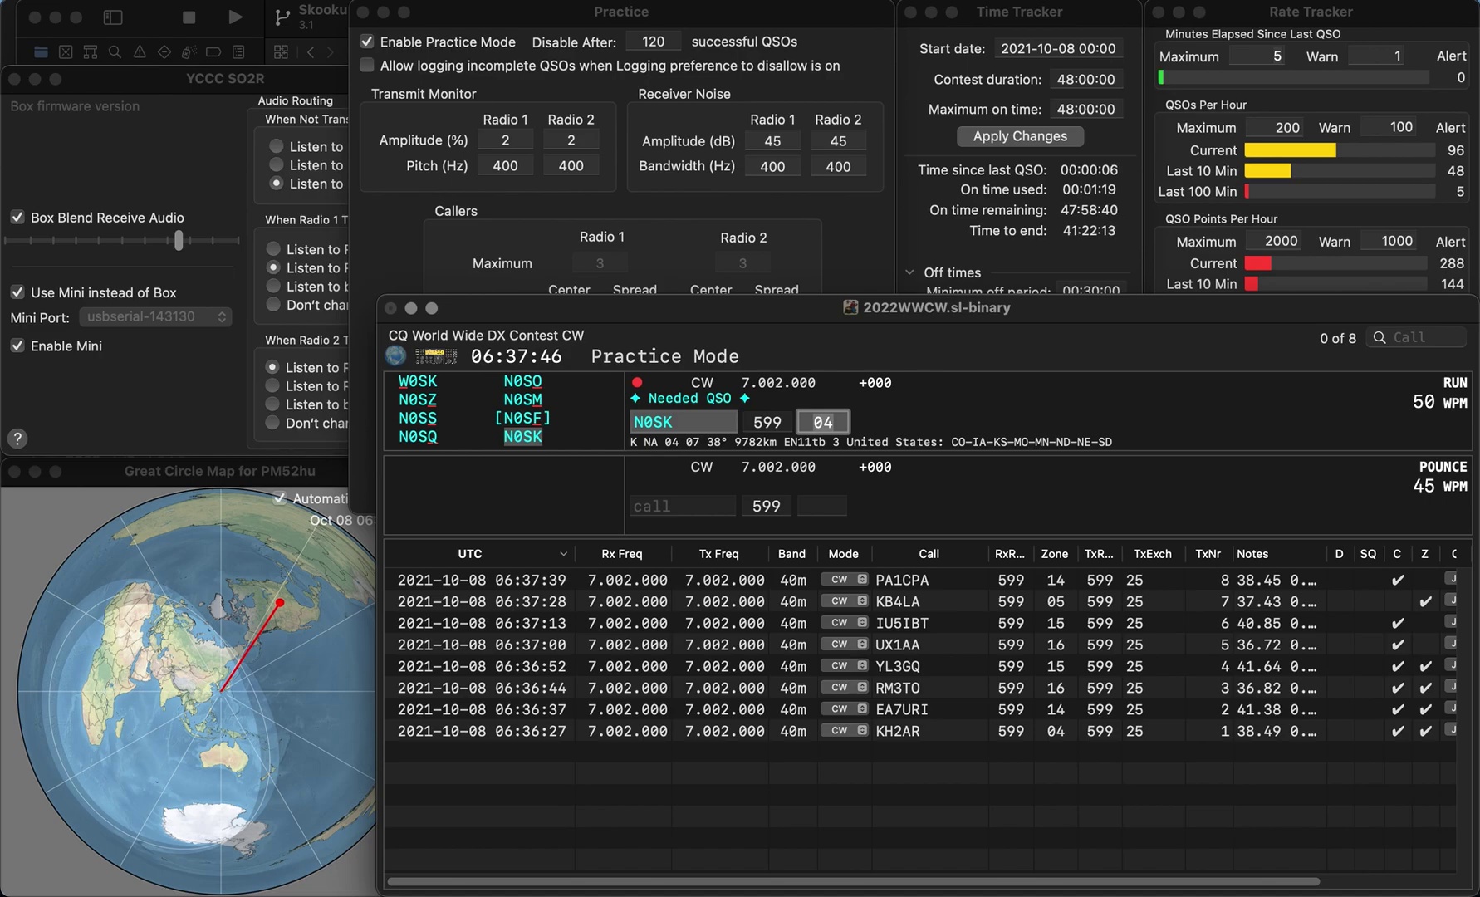
key("Return")
type("MI")
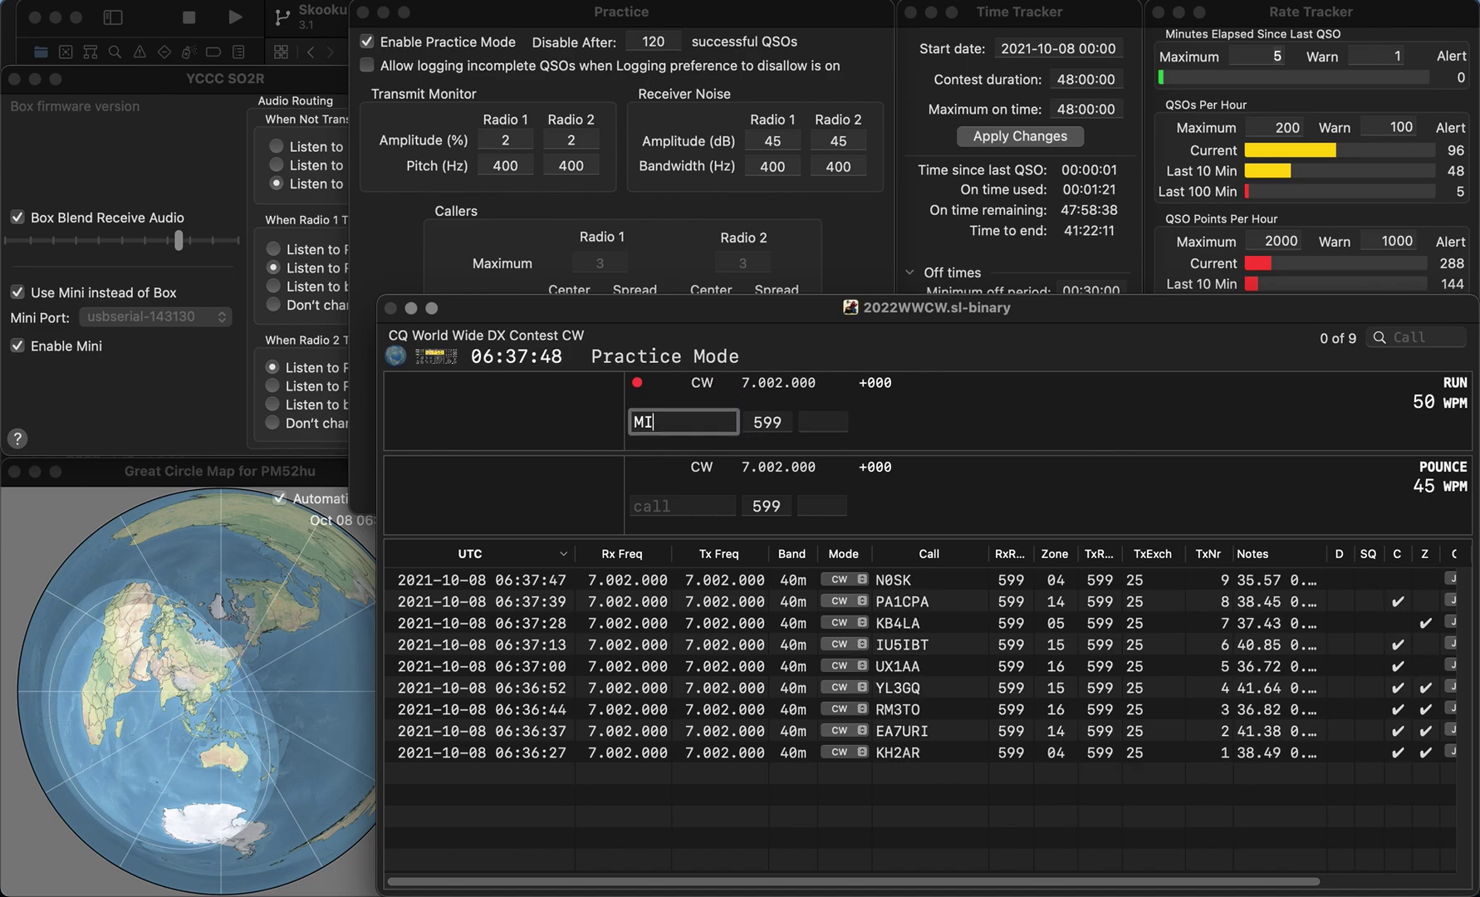
type("0DWE")
key("space")
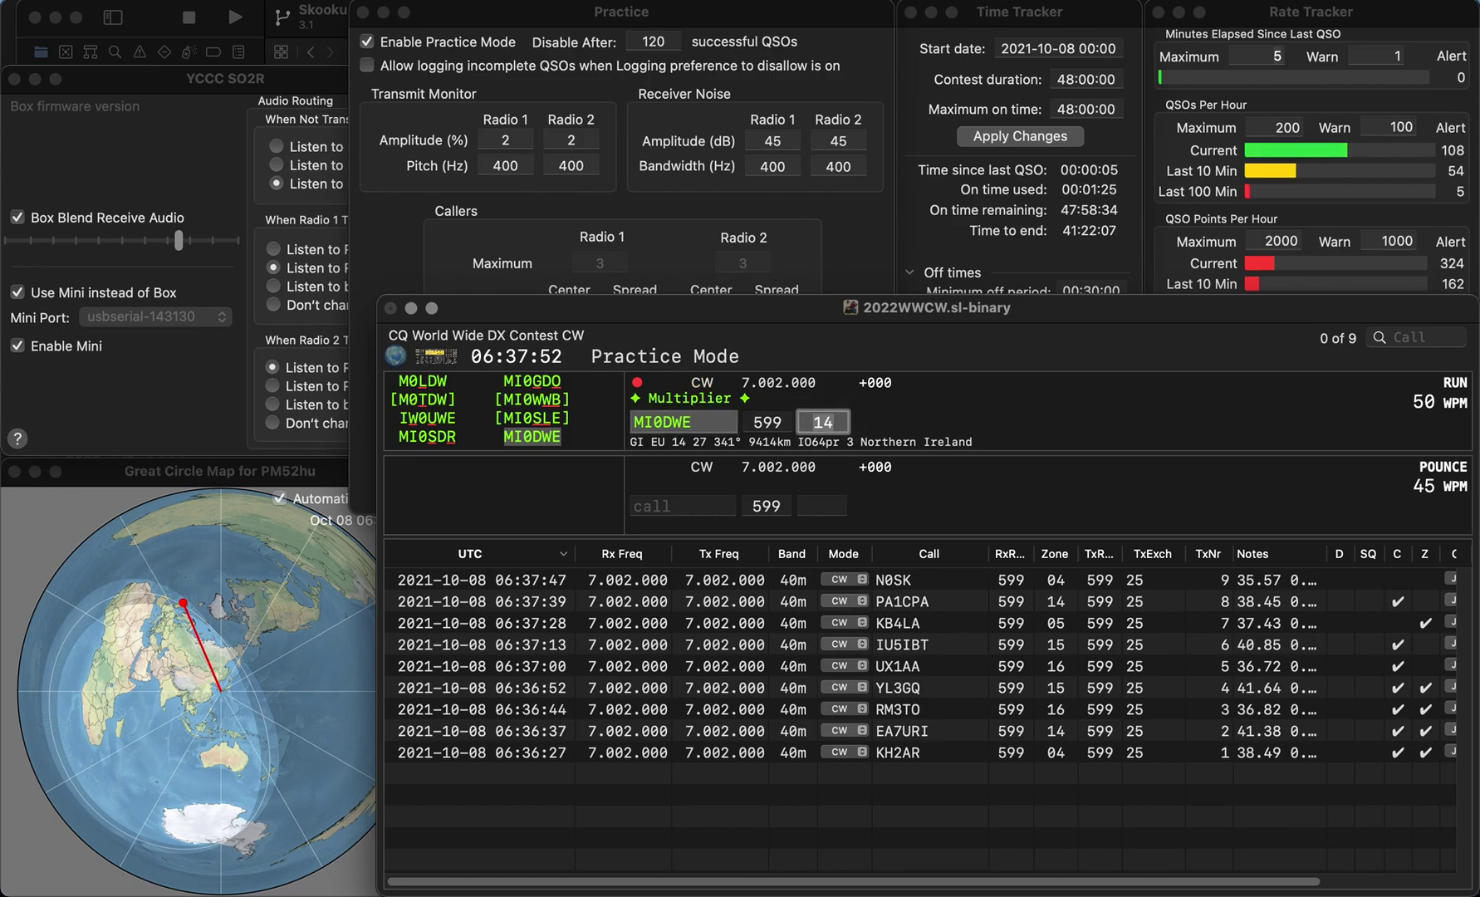
key("Return")
type("DX7HQ")
key("space")
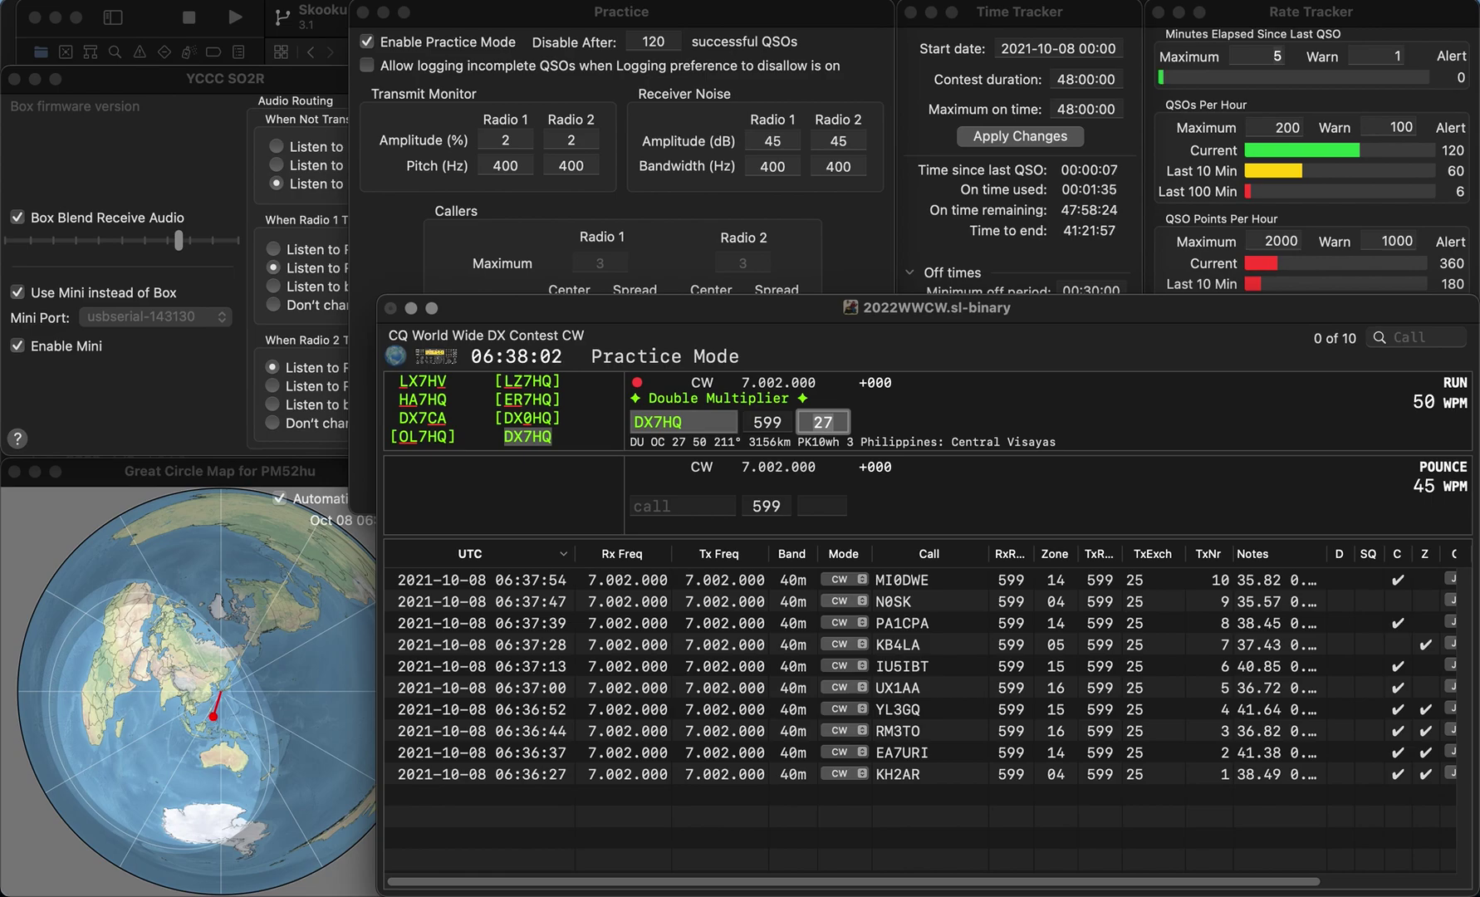
key("Return")
type("R1BC")
key("Return")
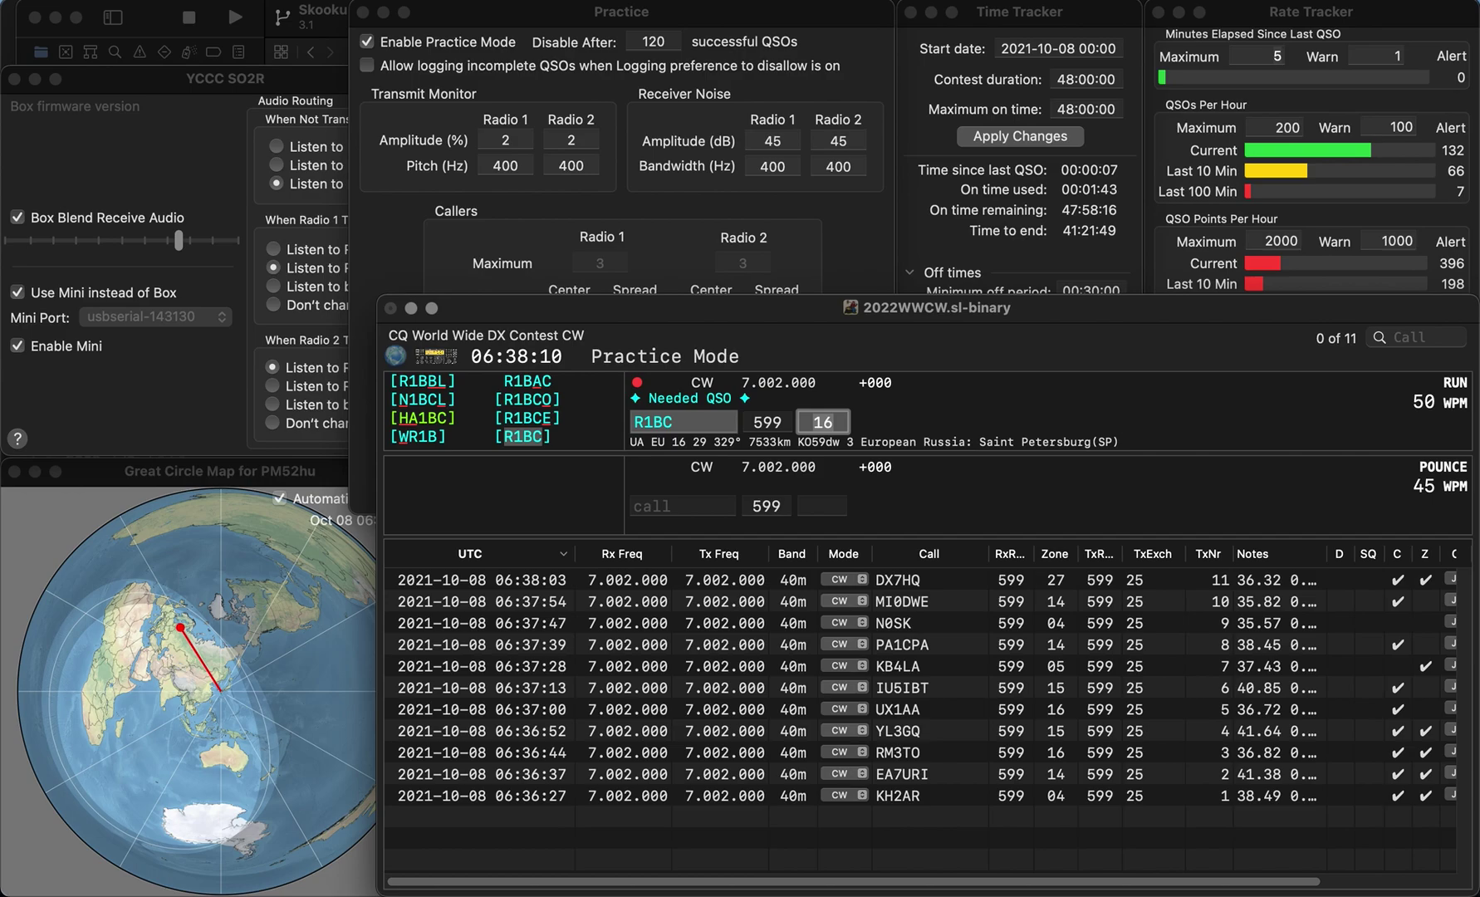
key("Return")
Step: Log run contacts with N2UU in zone 05 and DL4WK in zone 14, both with report 599
type("N2UU")
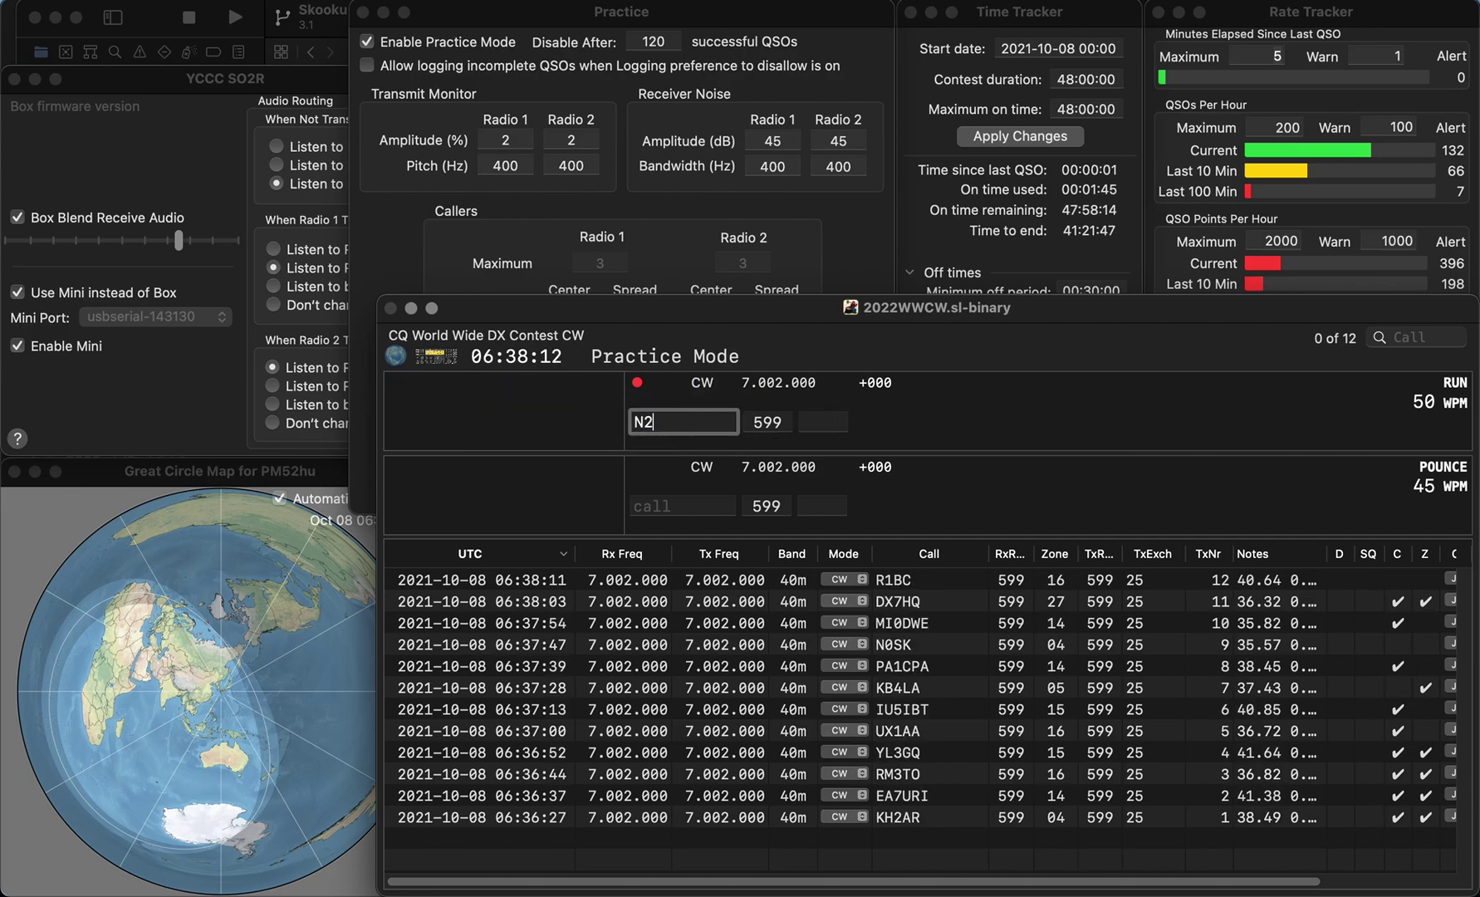
key("Return")
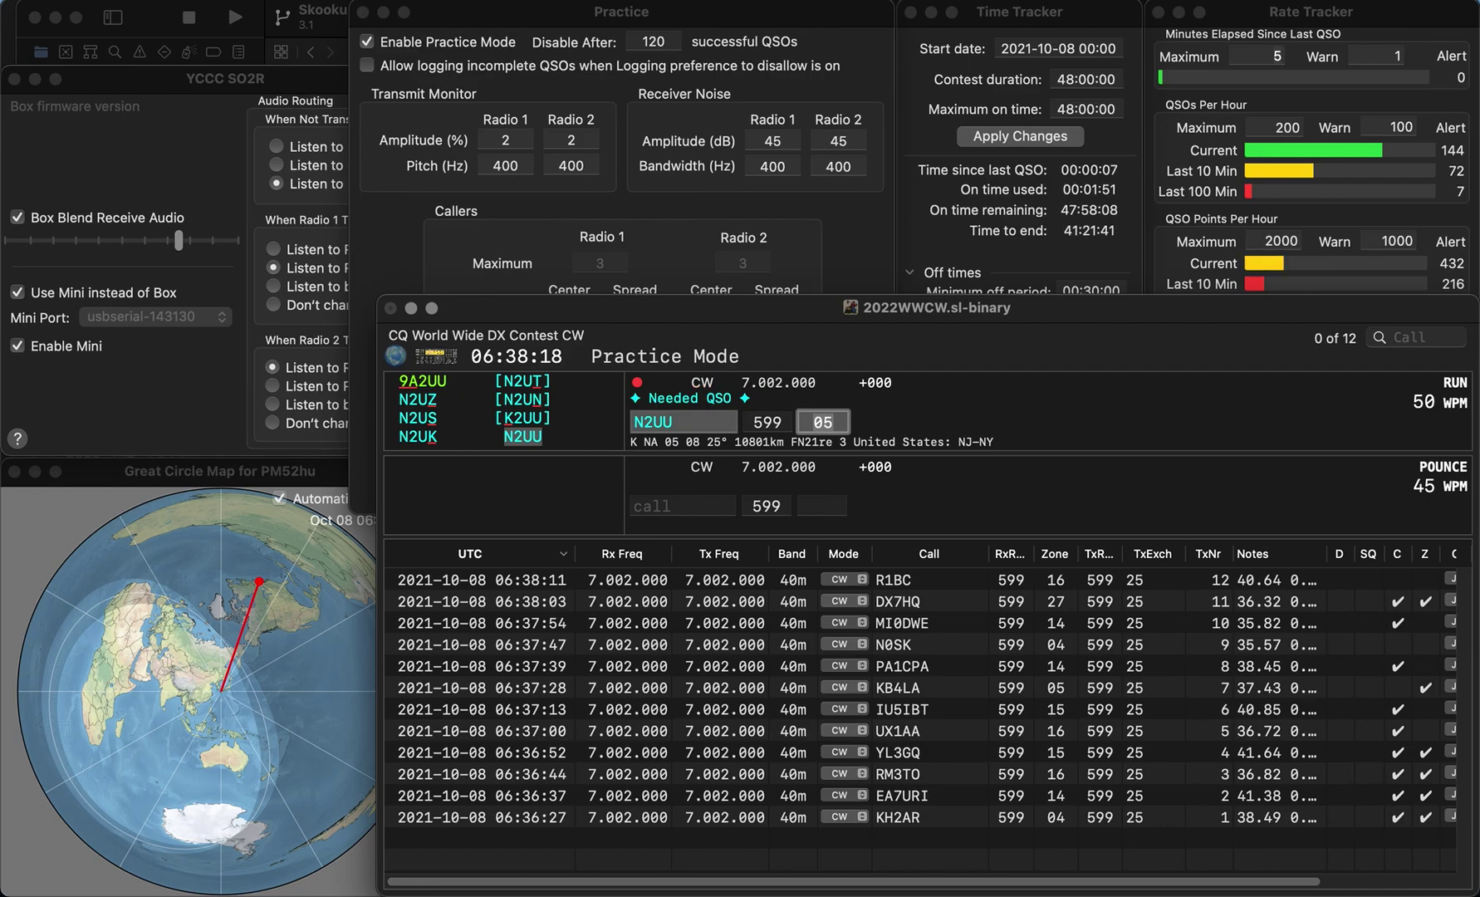
key("Return")
type("DL4WK")
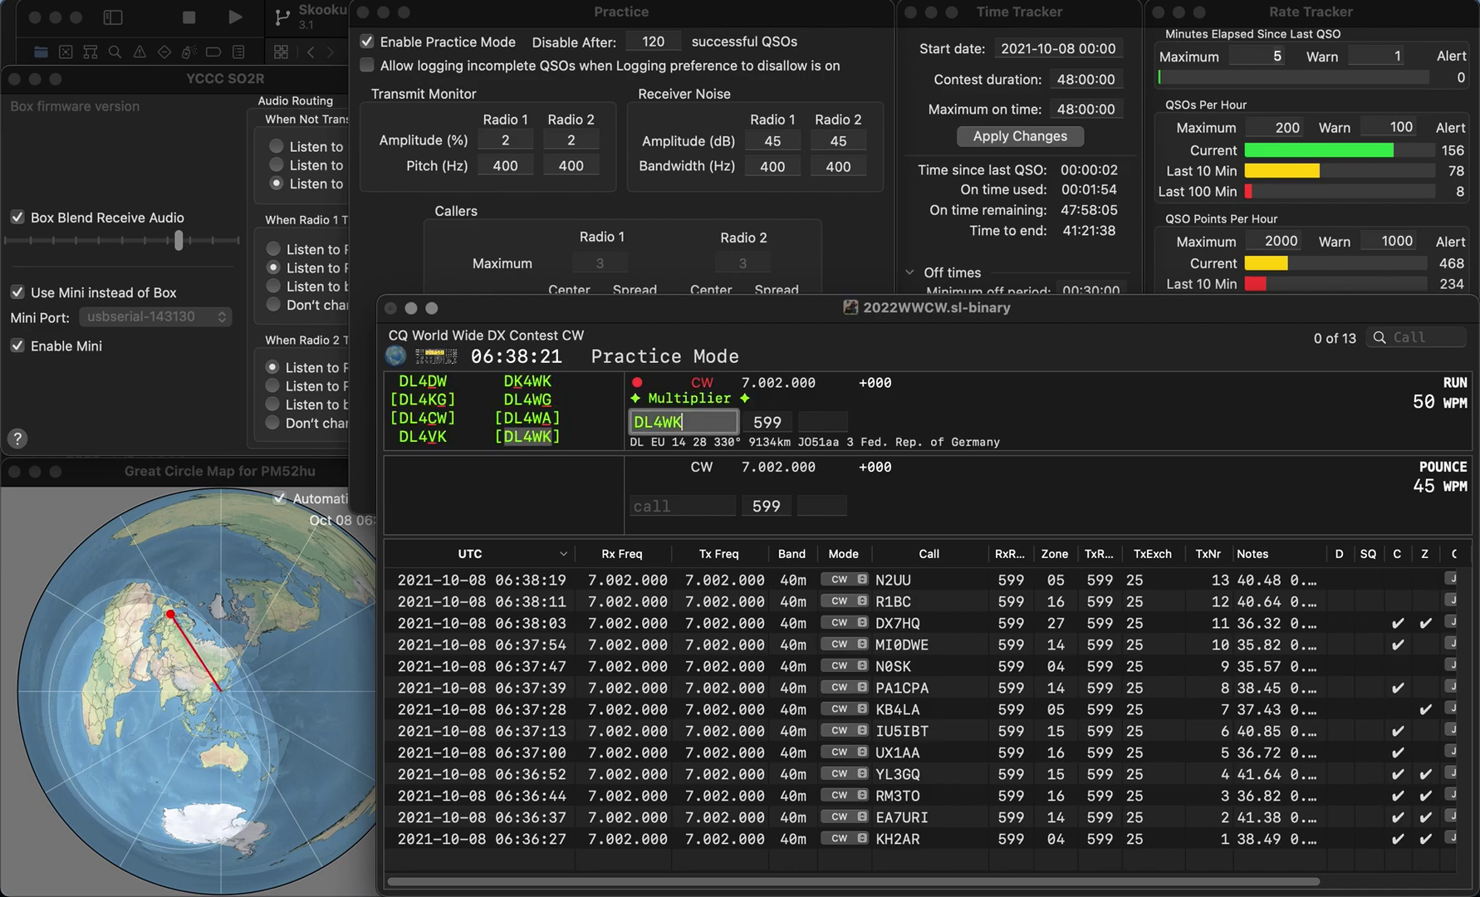
key("space")
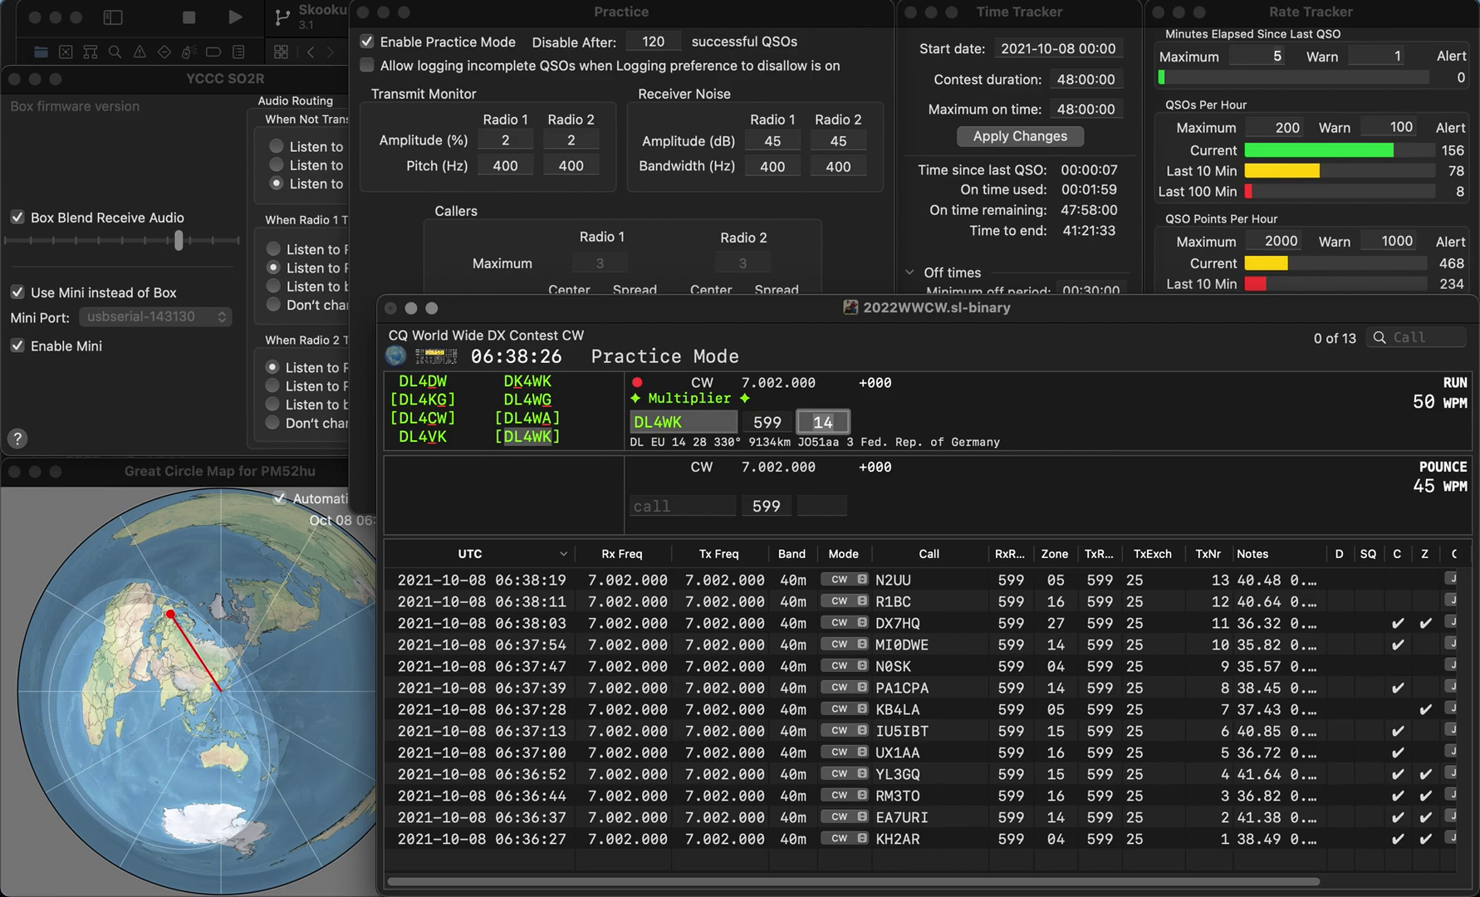
key("Return")
type("K4LQ")
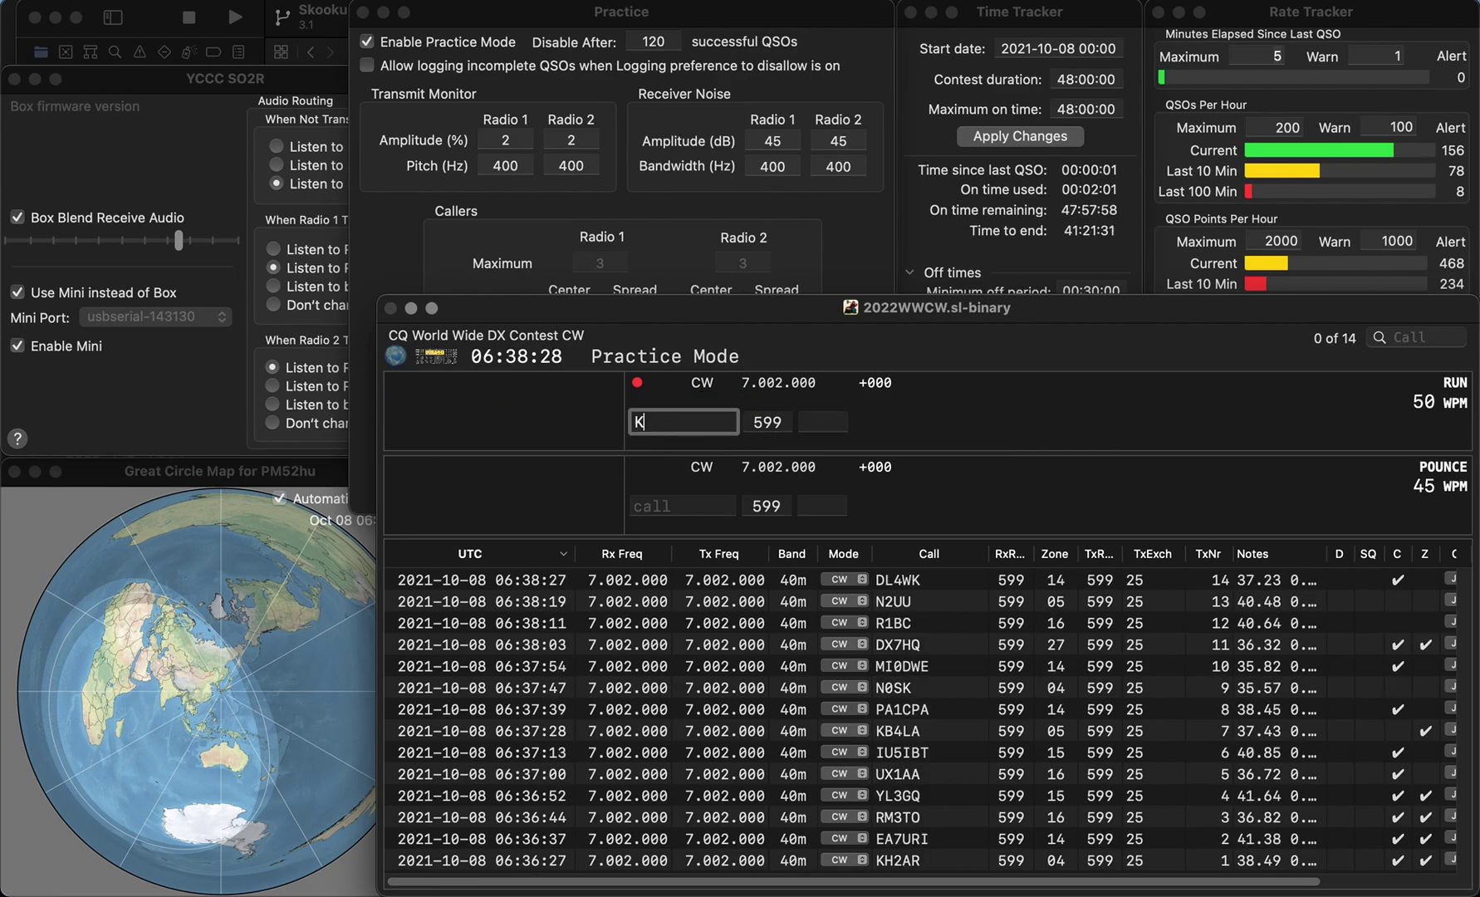
key("space")
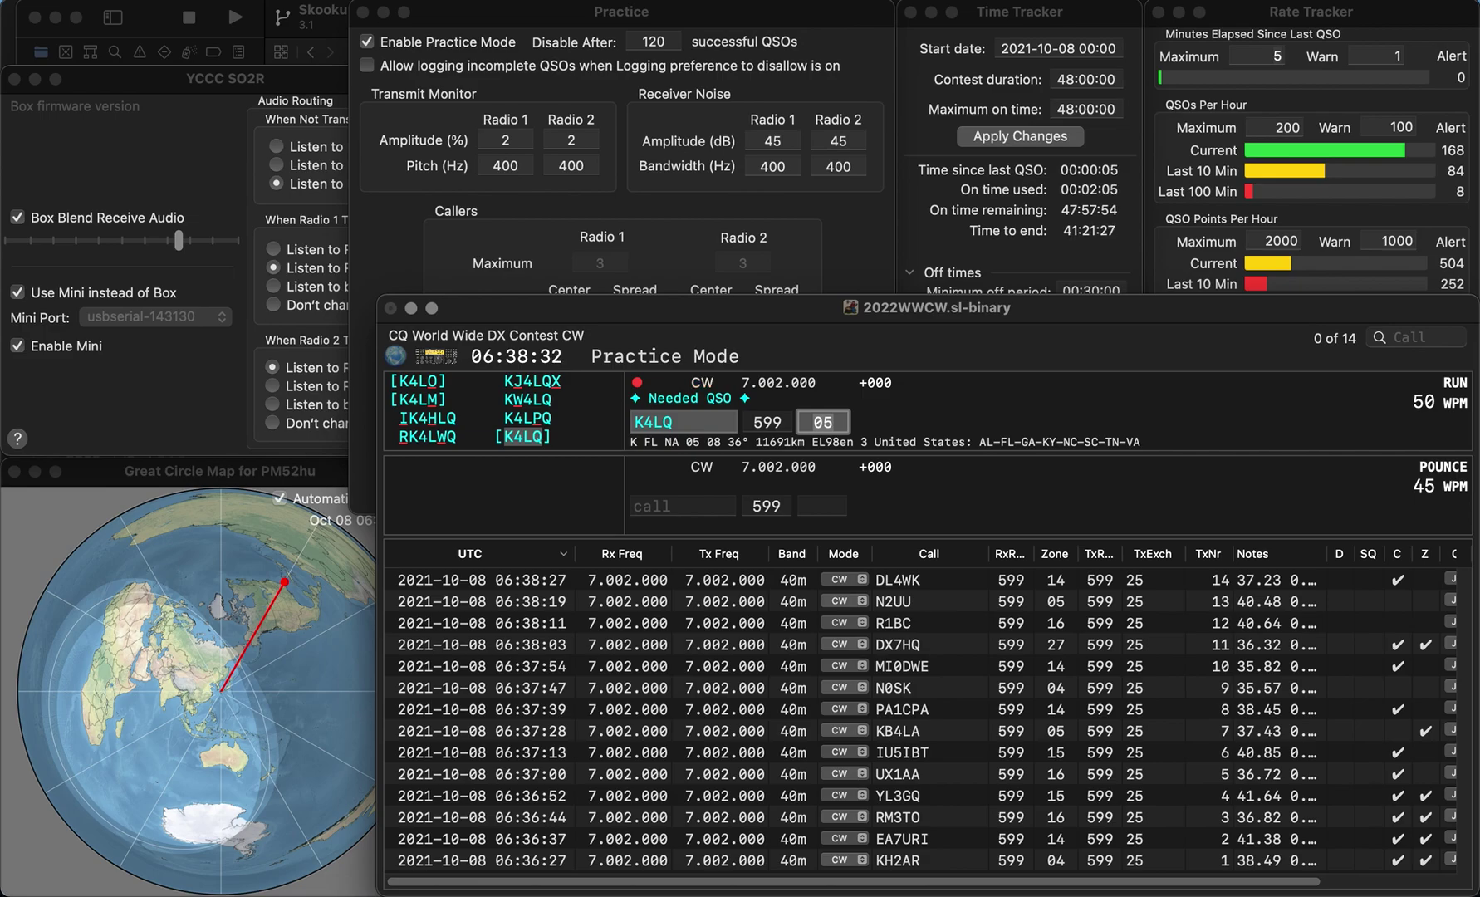
key("Return")
type("W1FM")
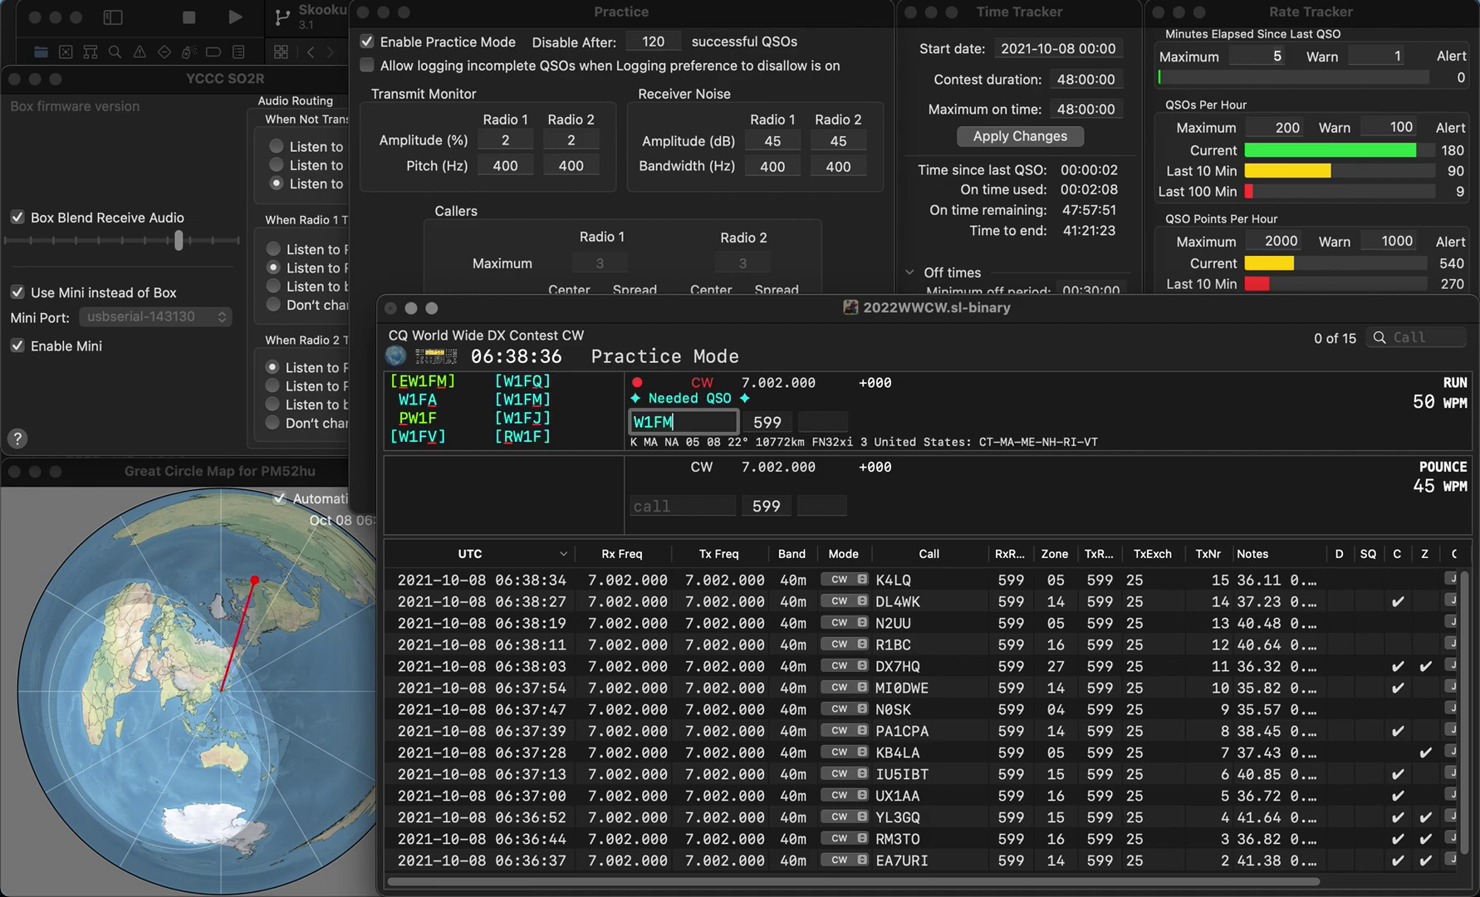
type("R")
key("space")
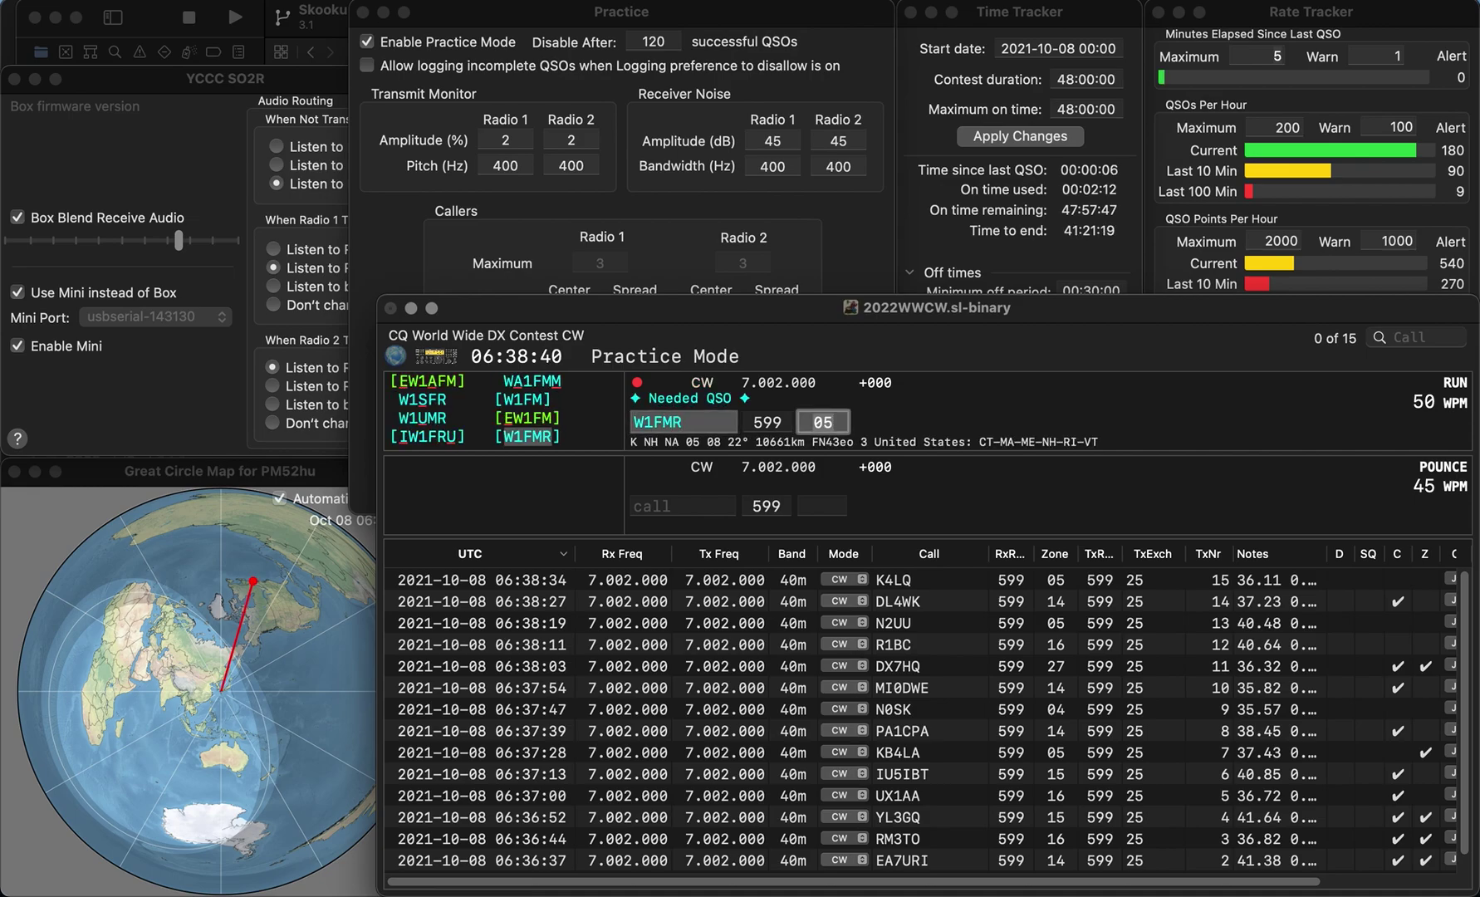
key("Return")
type("W")
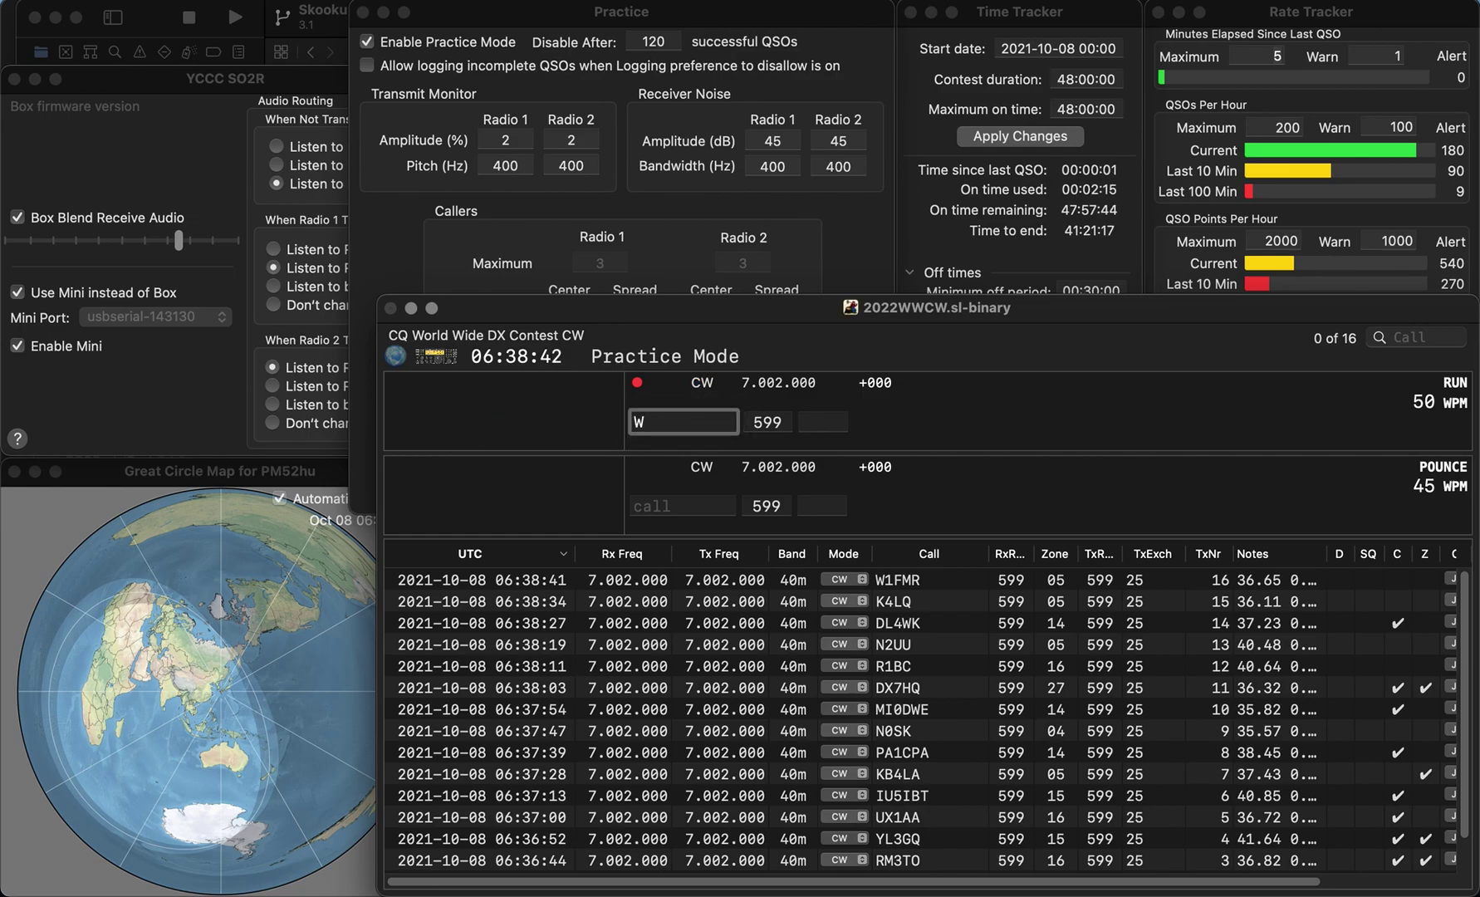
type("9BLP")
key("Return")
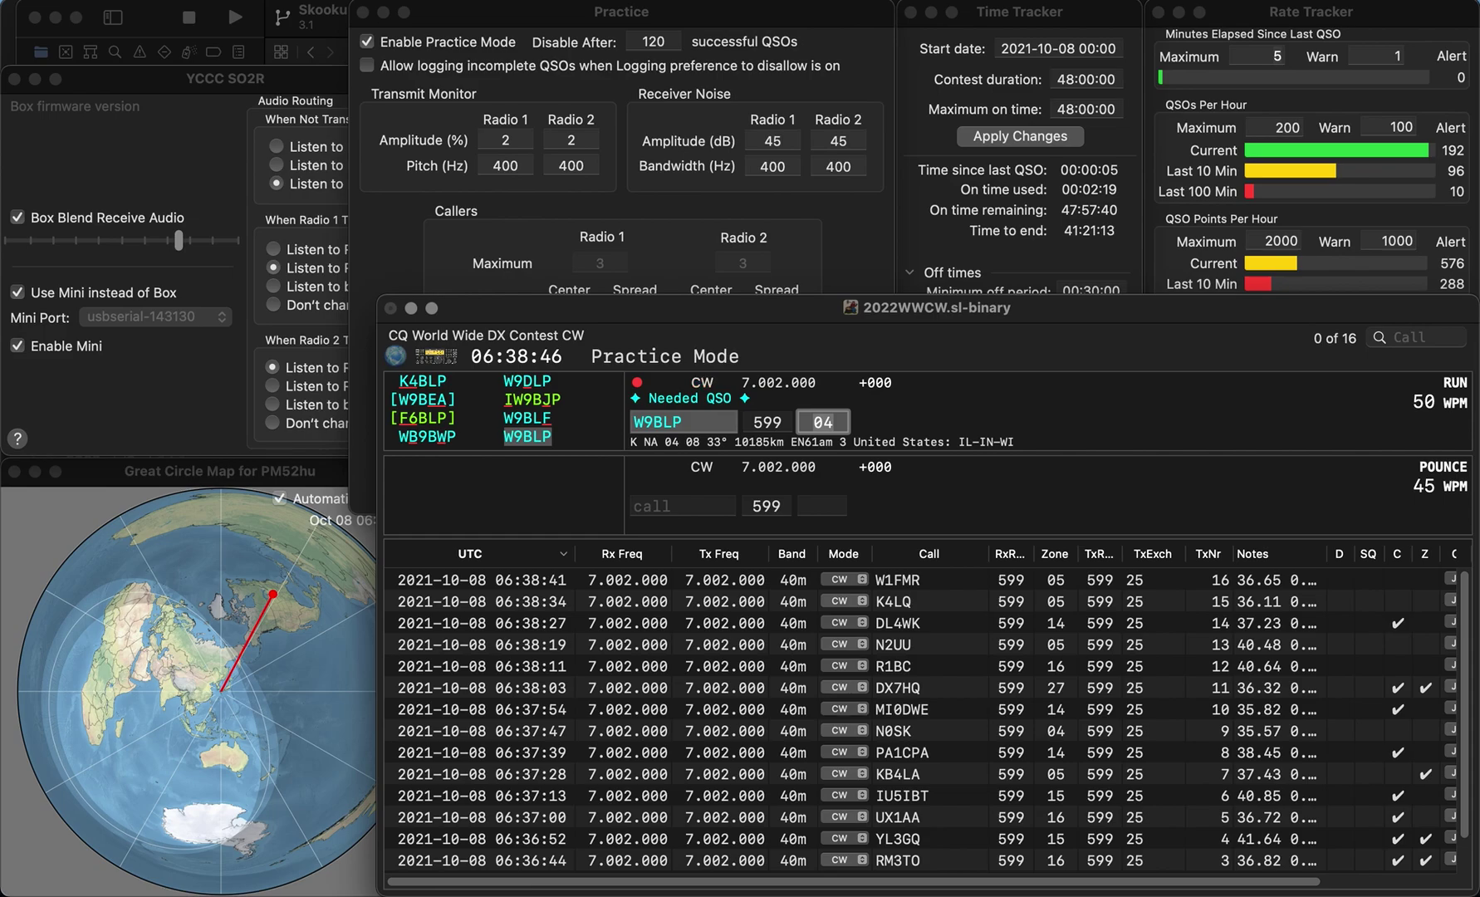
key("Return")
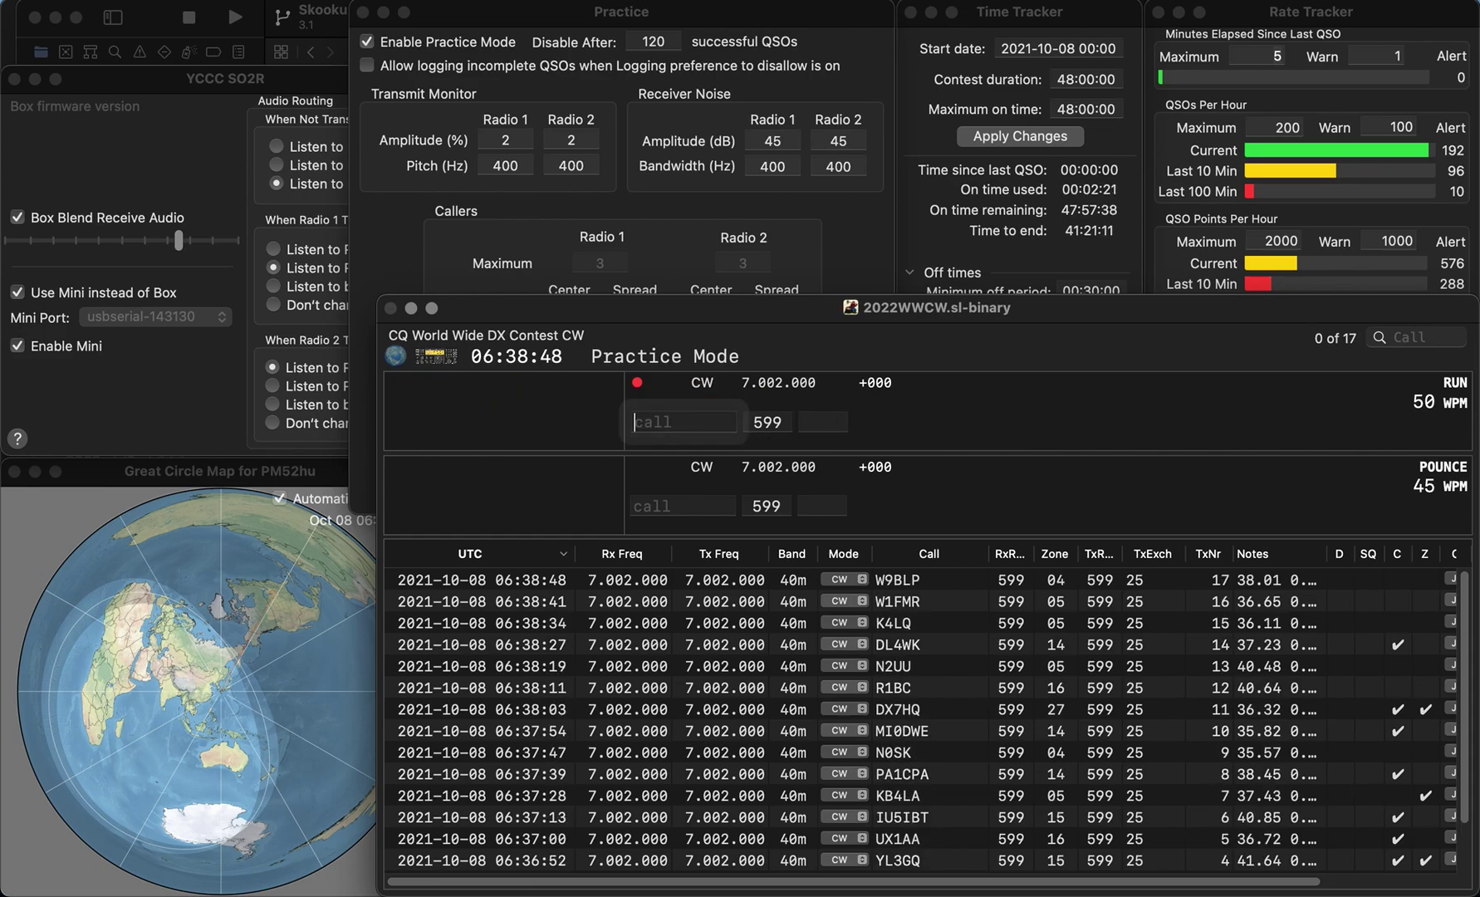
type("W3RW")
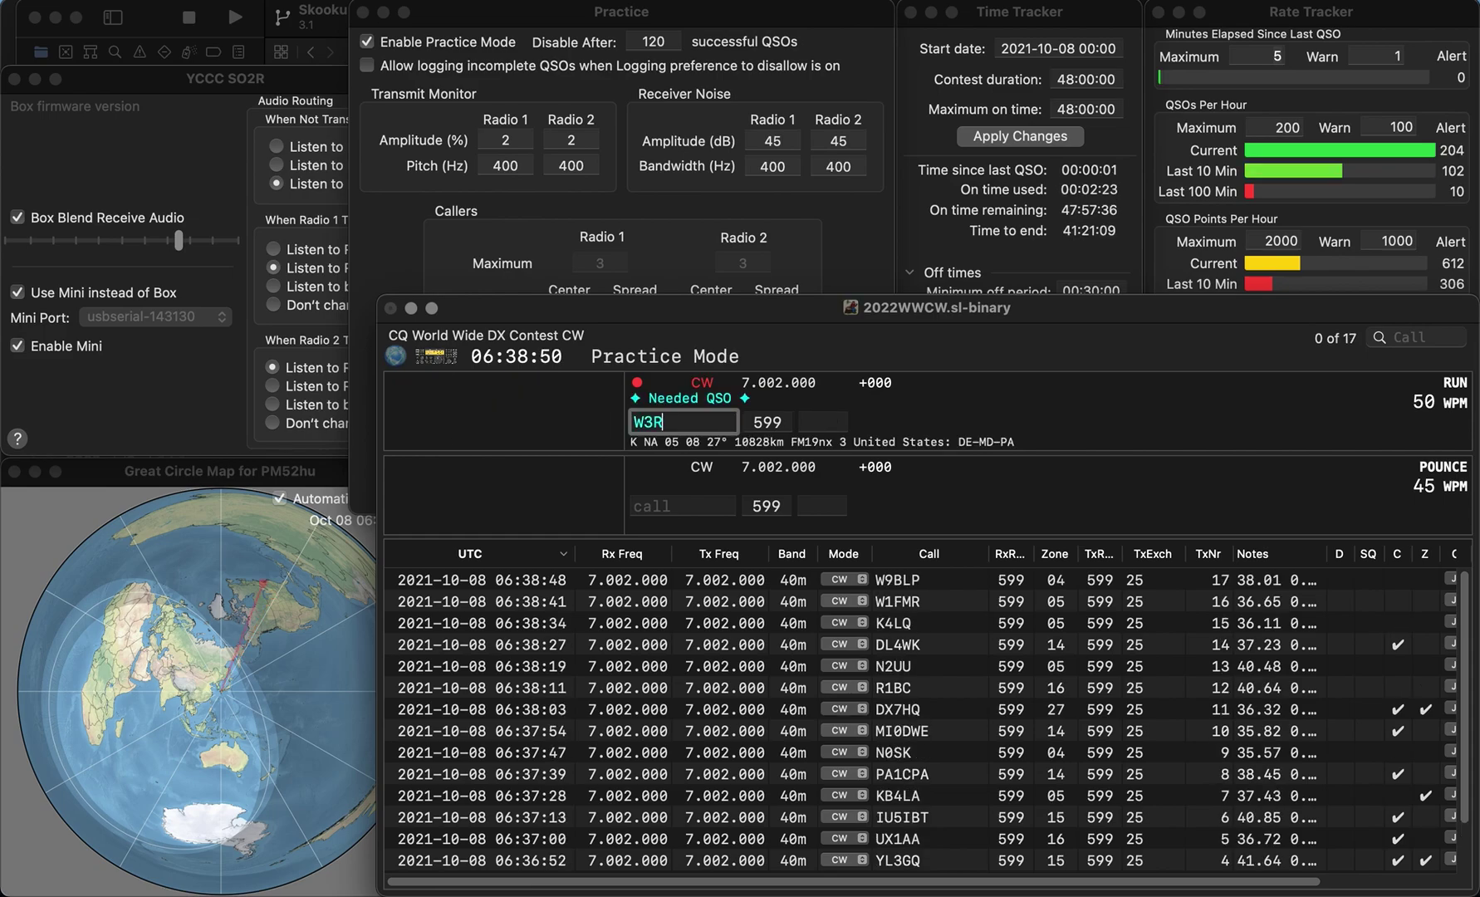
key("space")
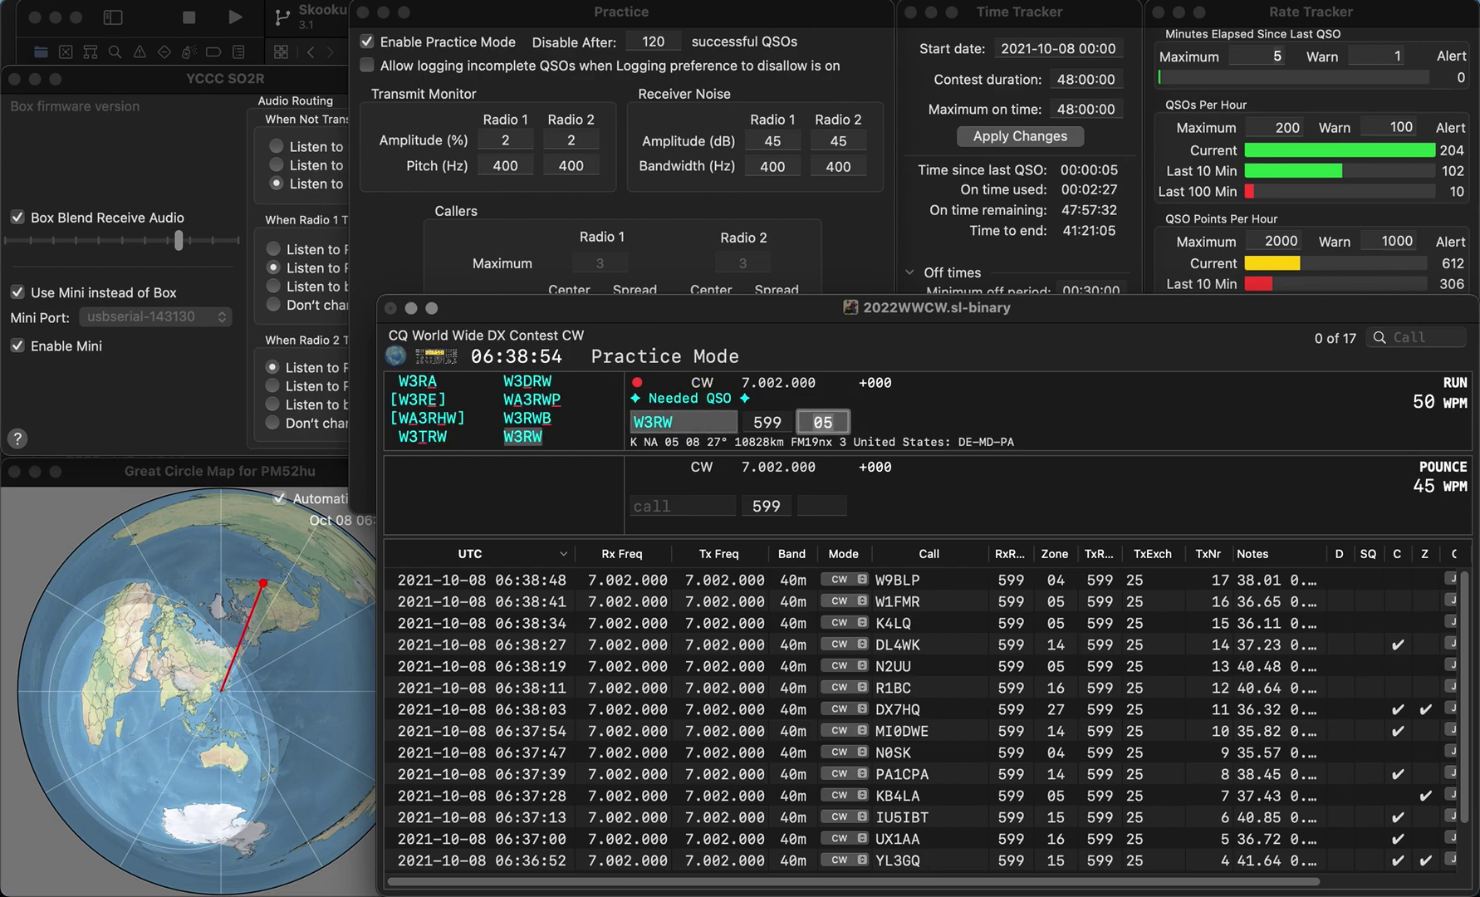
key("Return")
type("EA5")
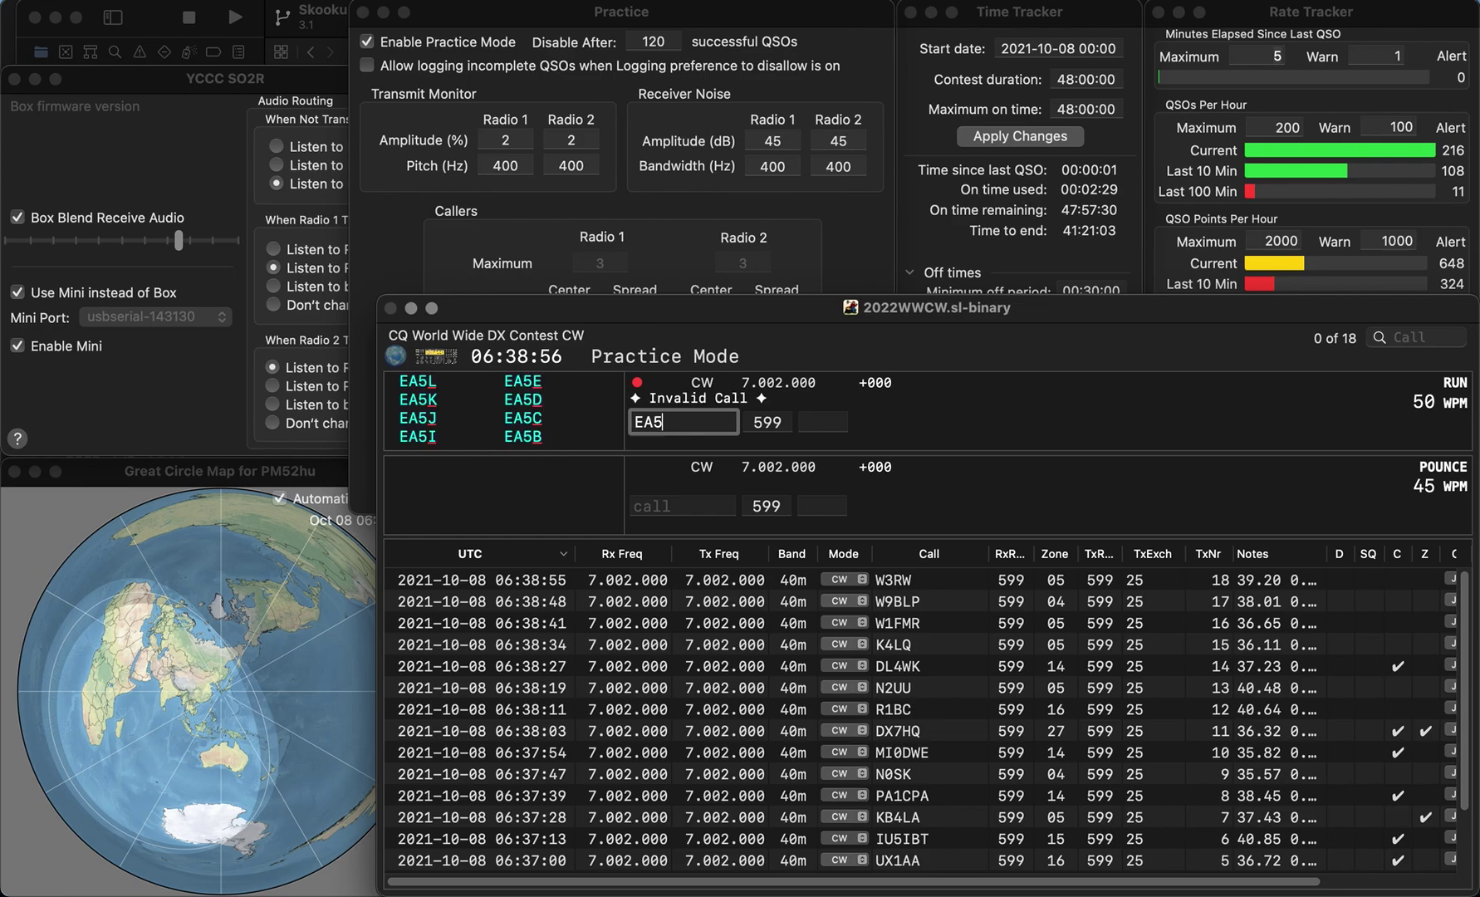
type("NY")
key("Return")
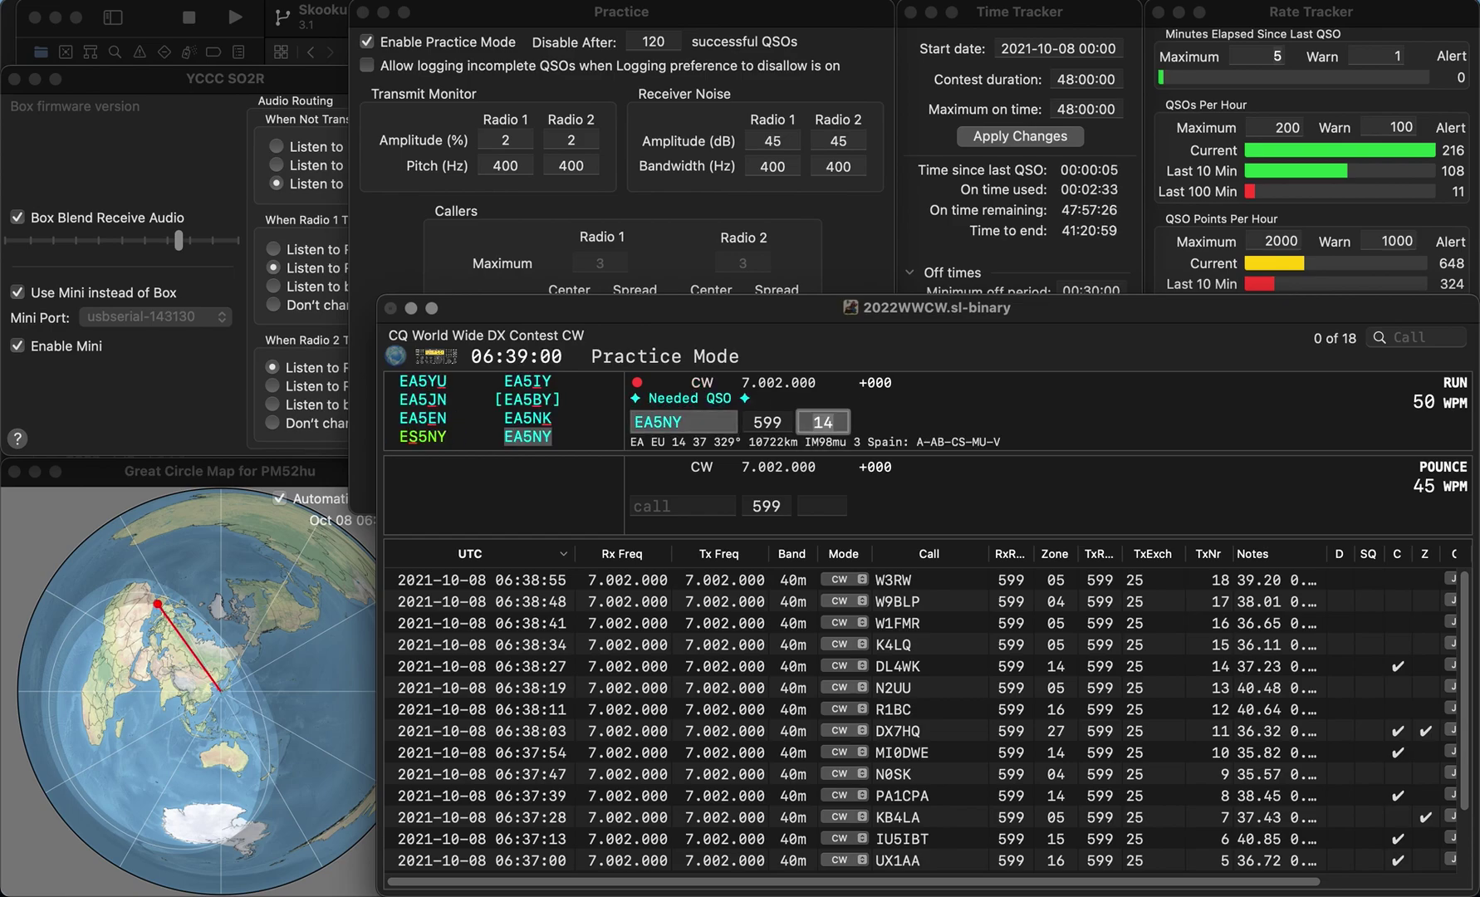
key("Return")
type("R")
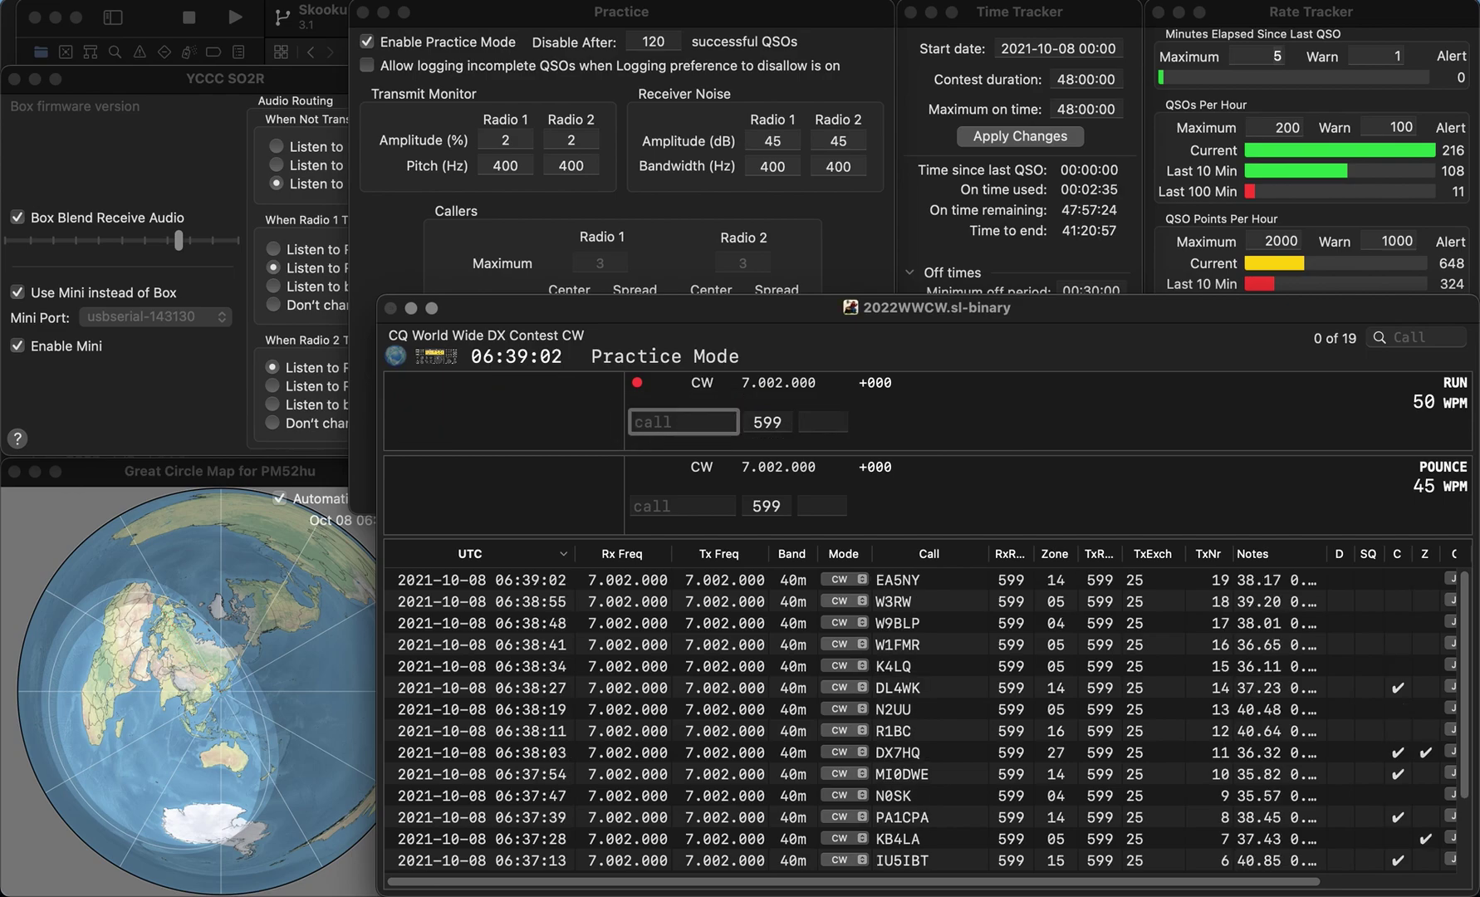
type("WAM")
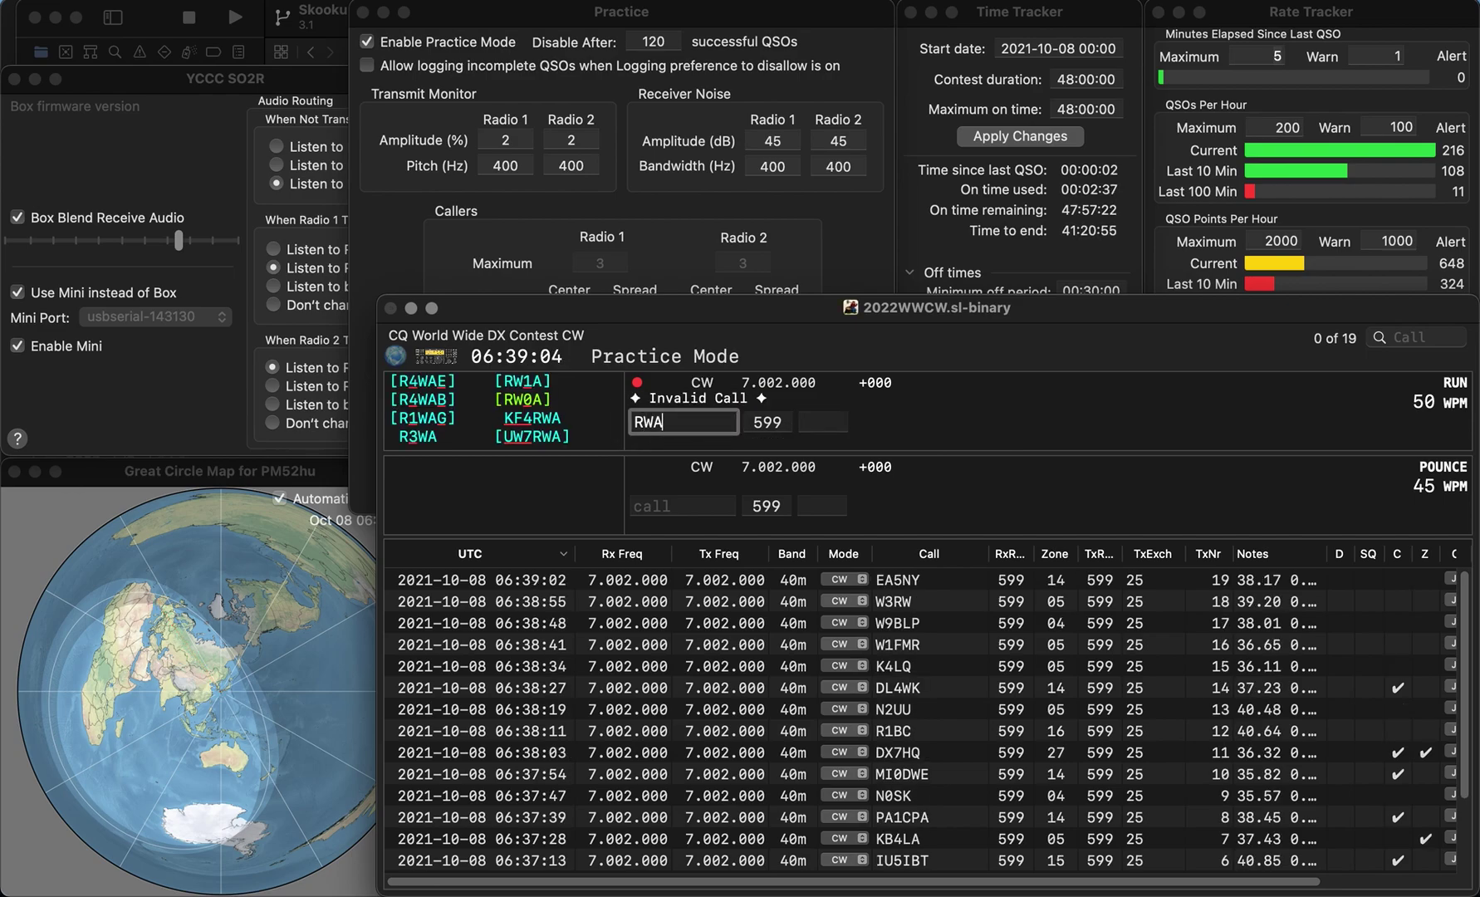
key("BackSpace")
key("BackSpace")
type("1AM")
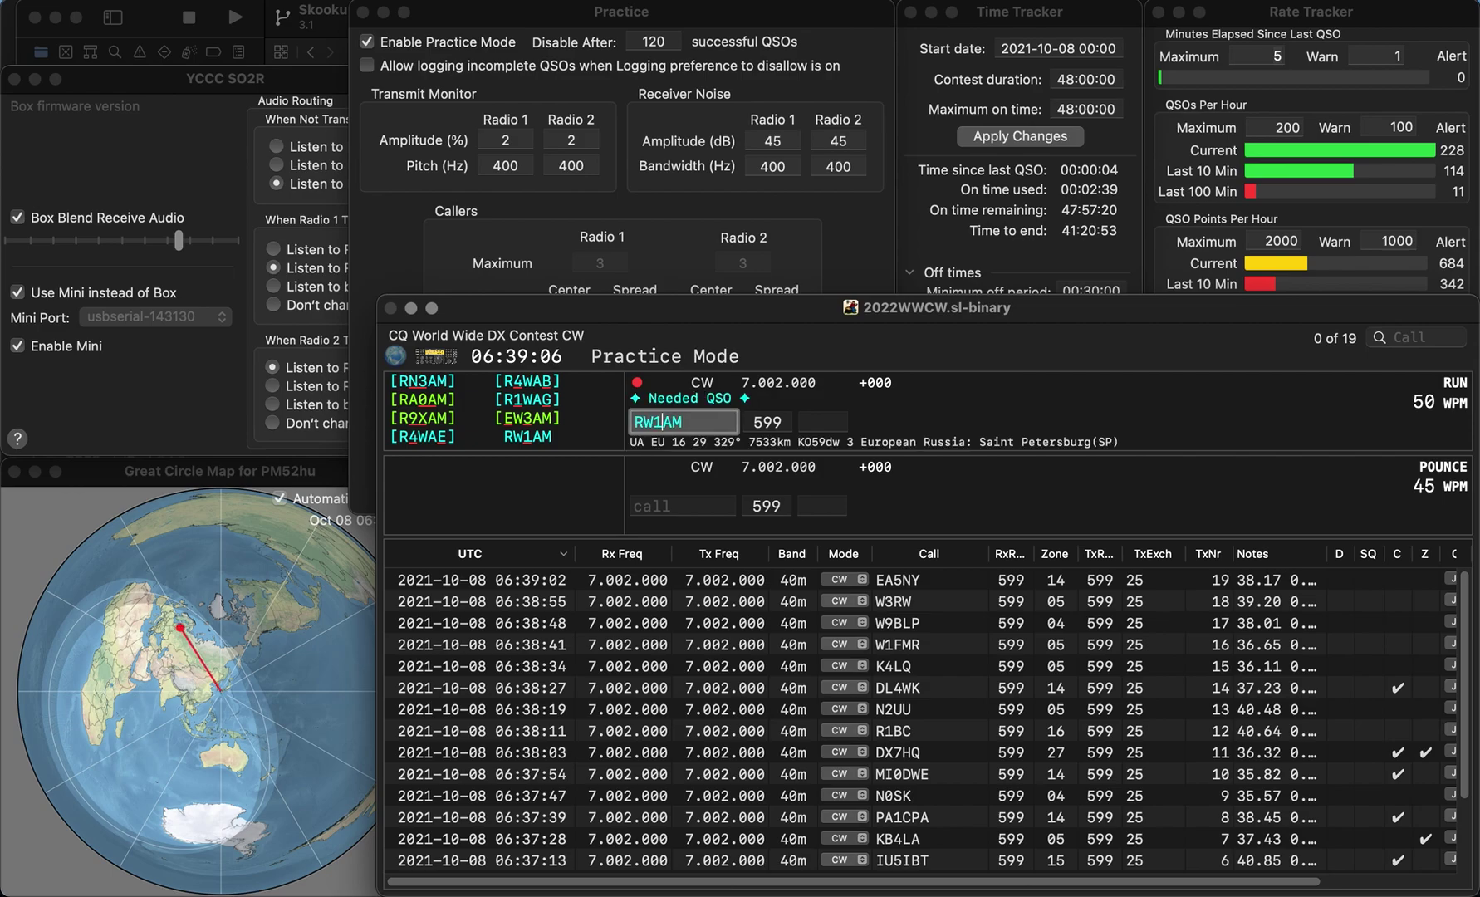
key("space")
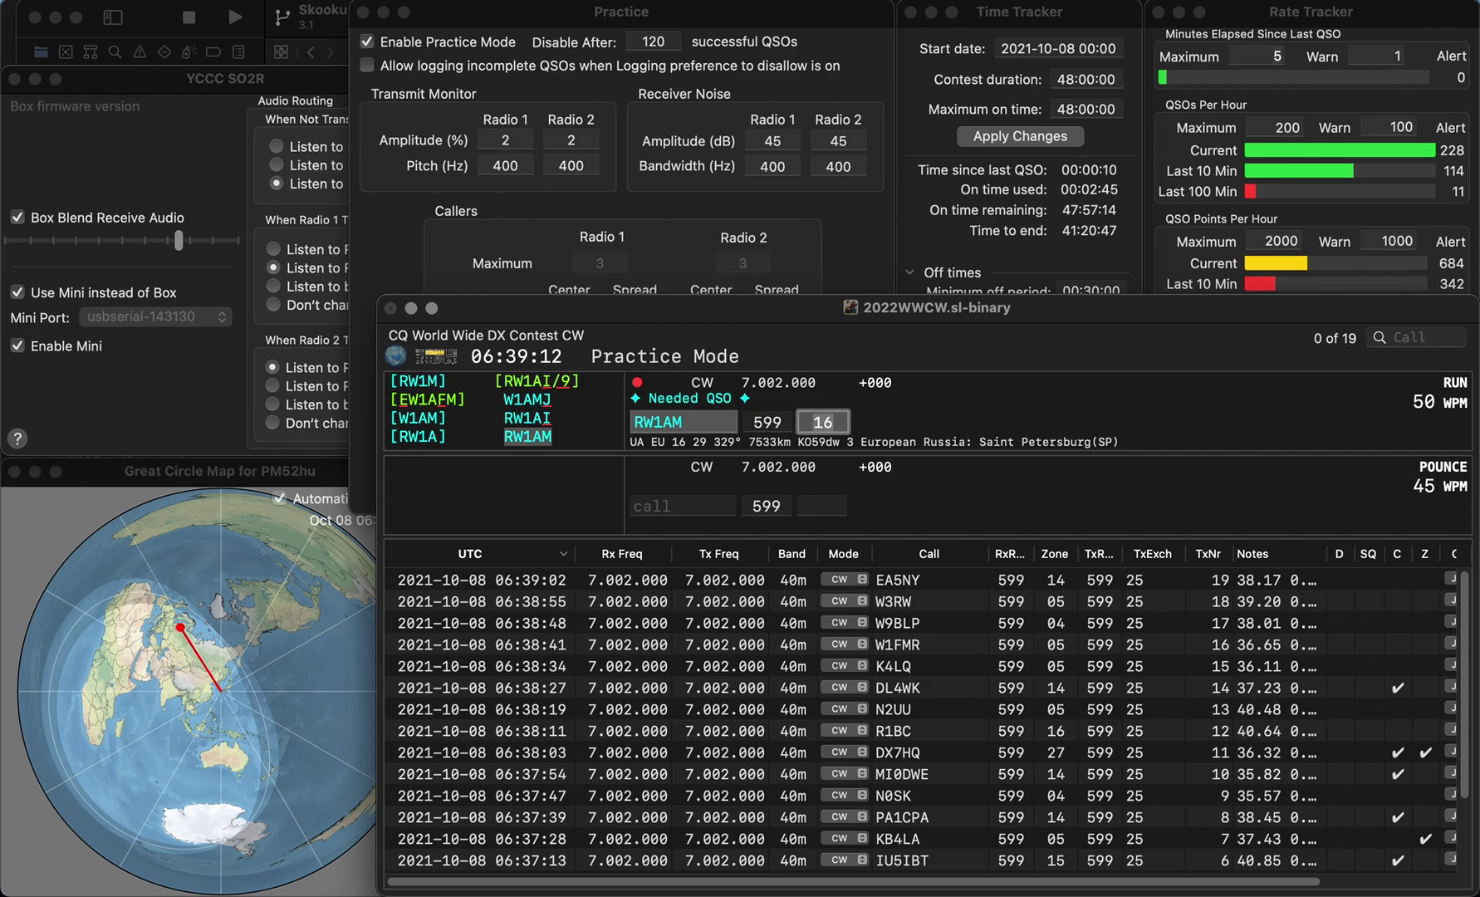
key("Return")
type("DL4RCE")
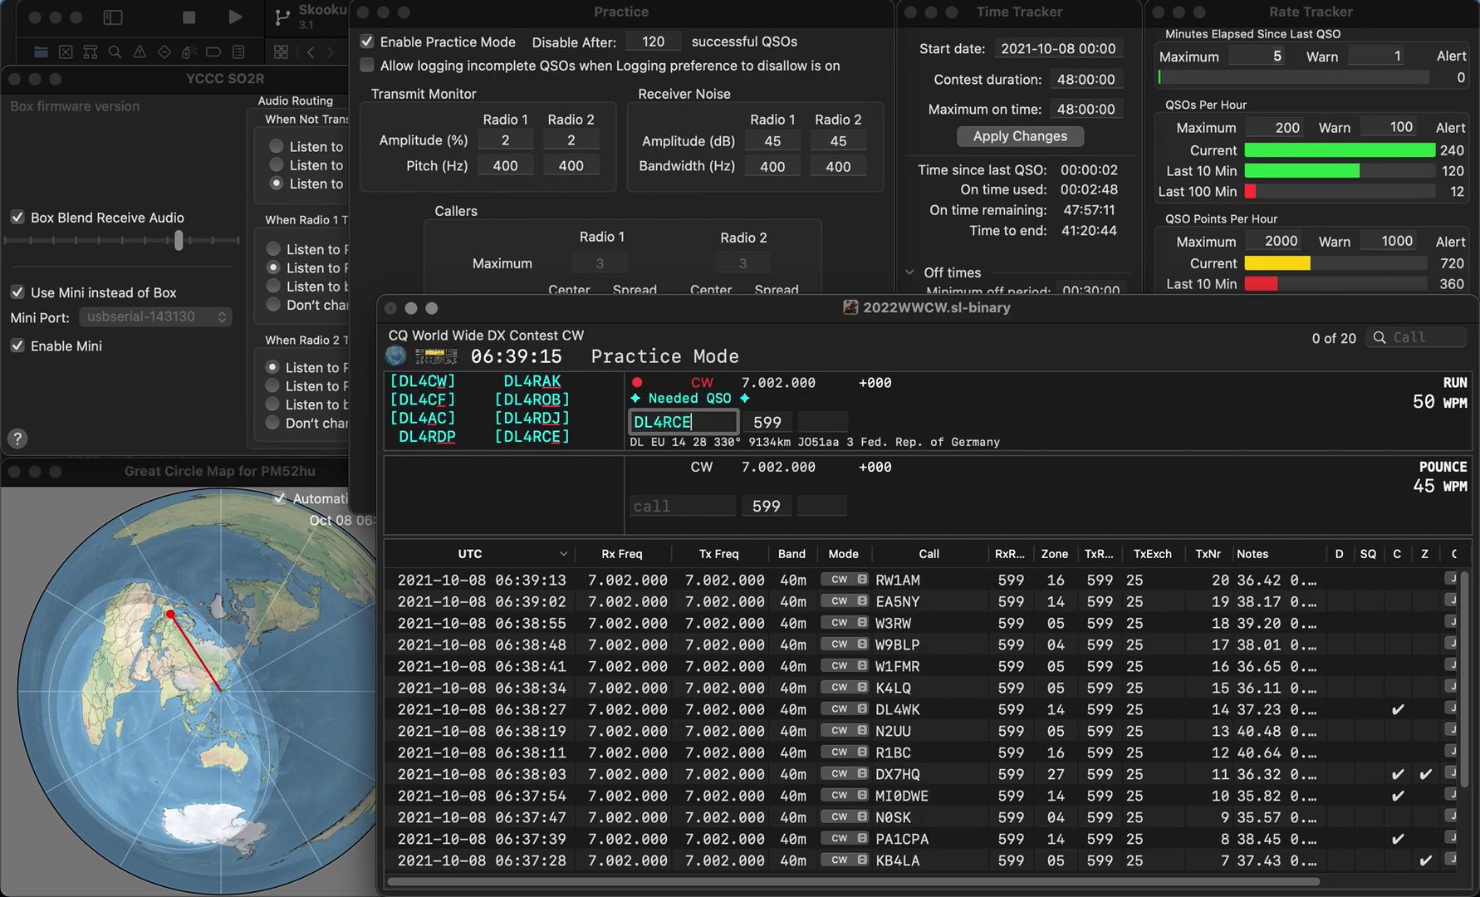
key("Return")
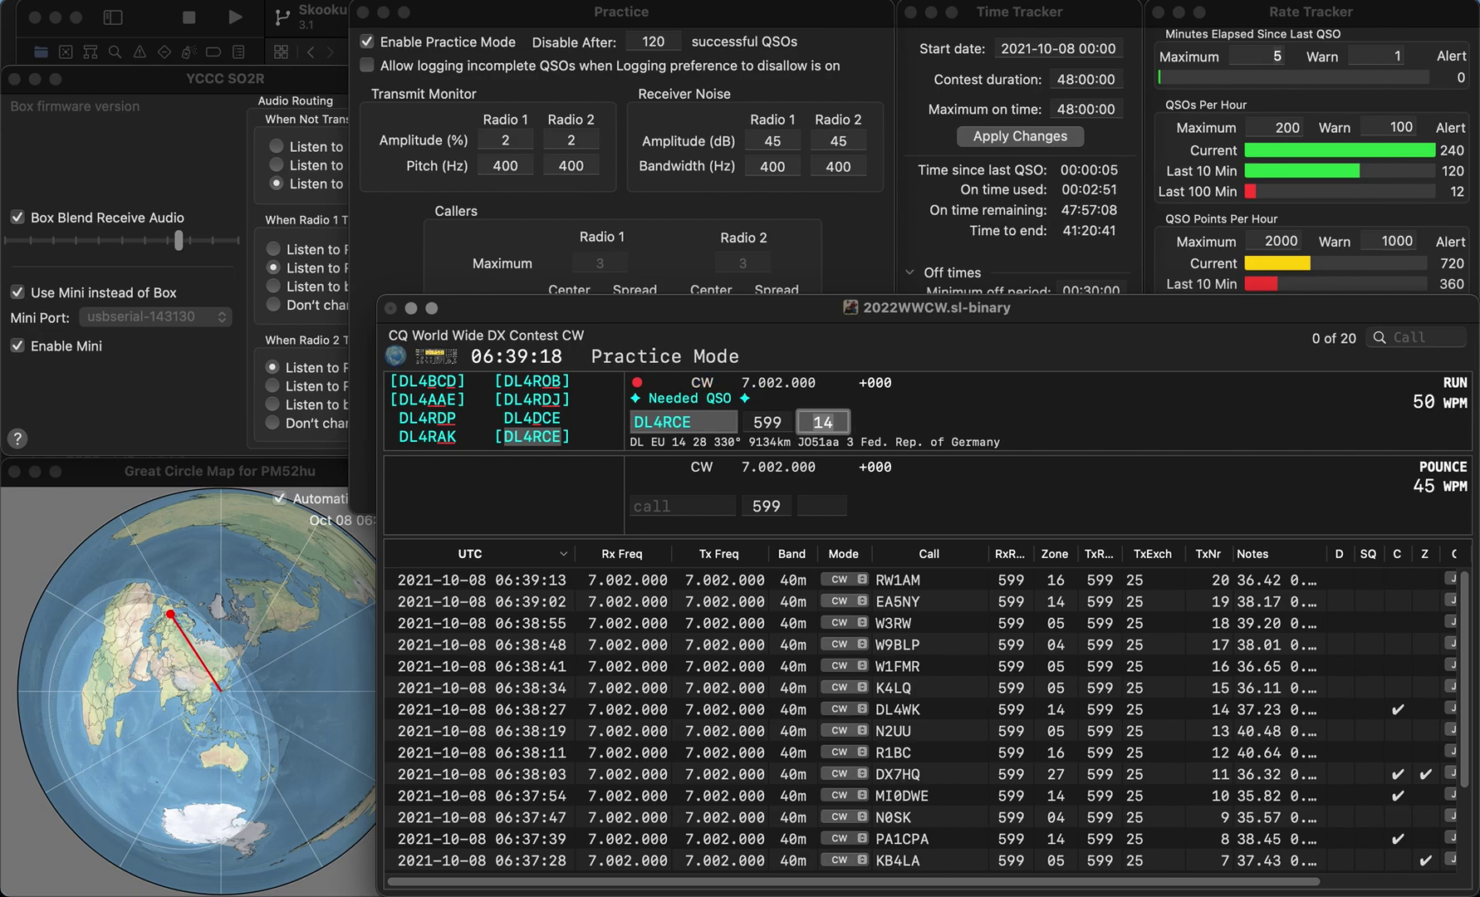
key("Return")
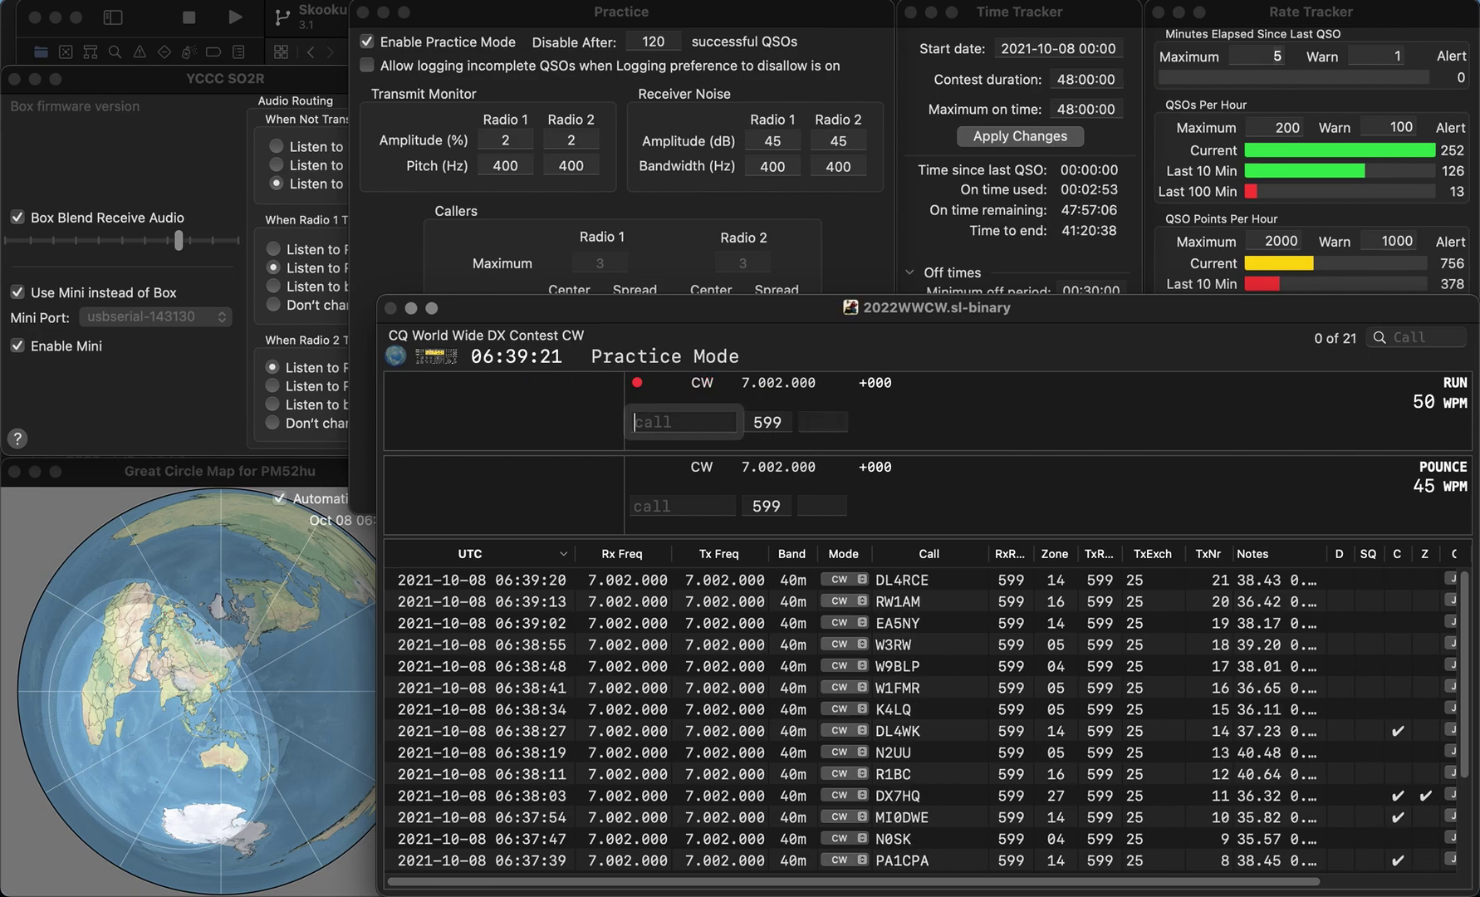
type("JH1R")
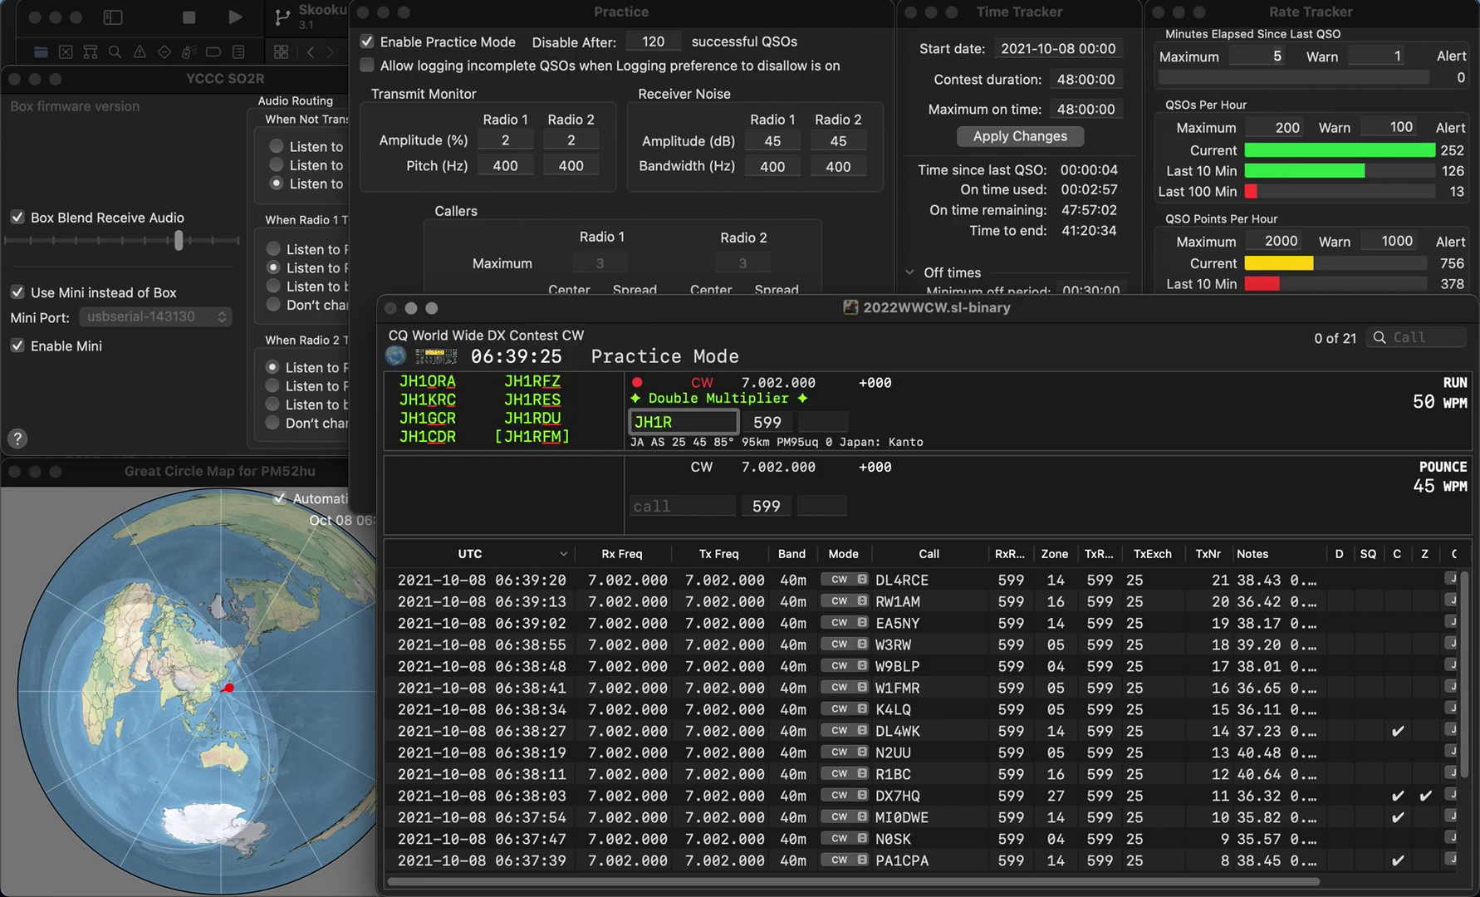
type("D")
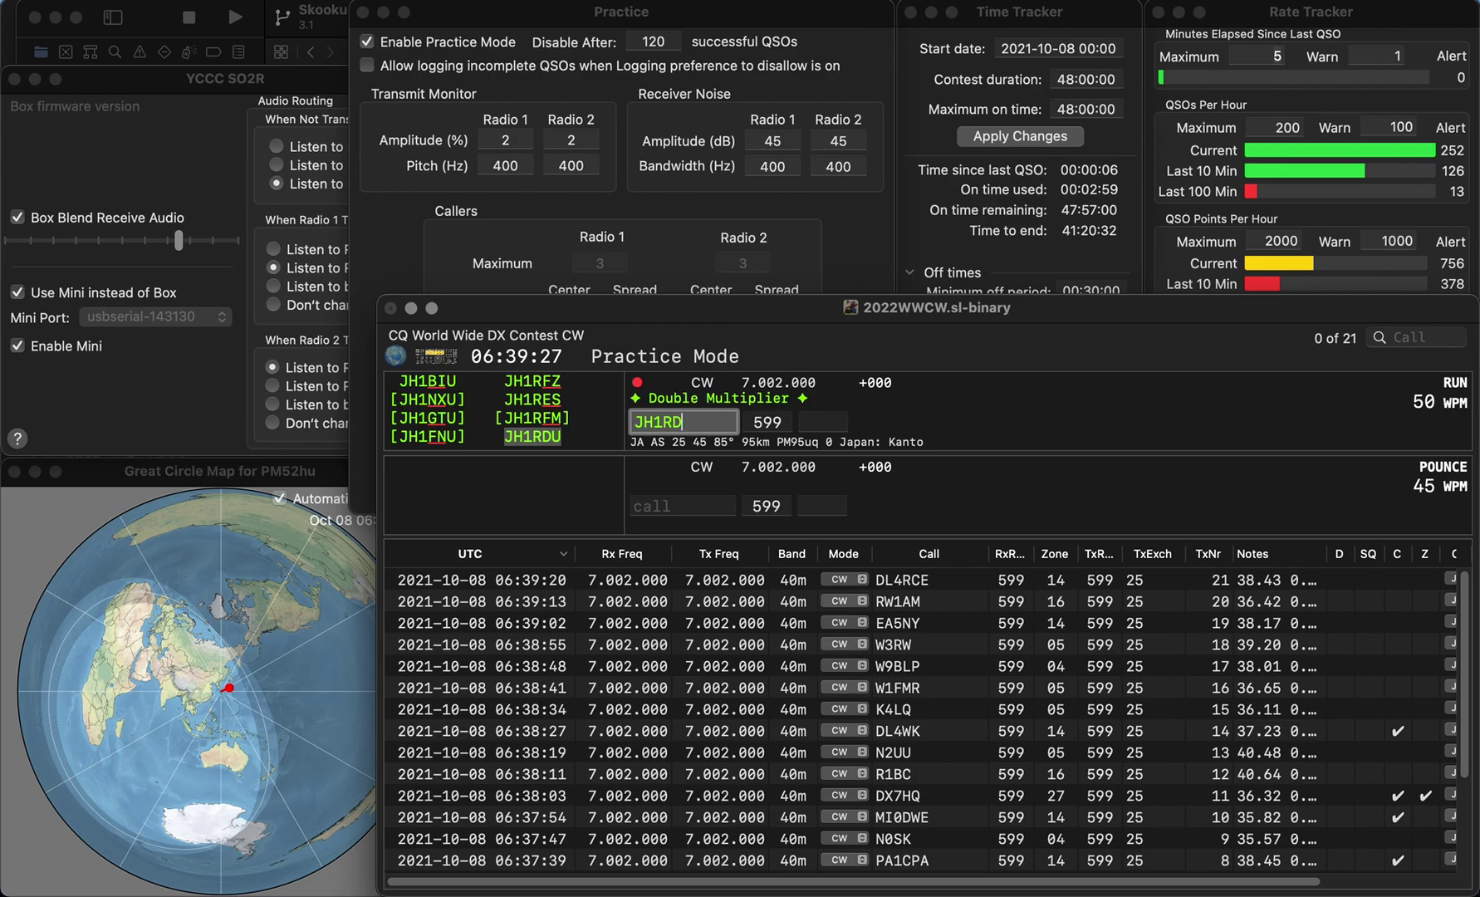
key("BackSpace")
key("BackSpace")
type("L")
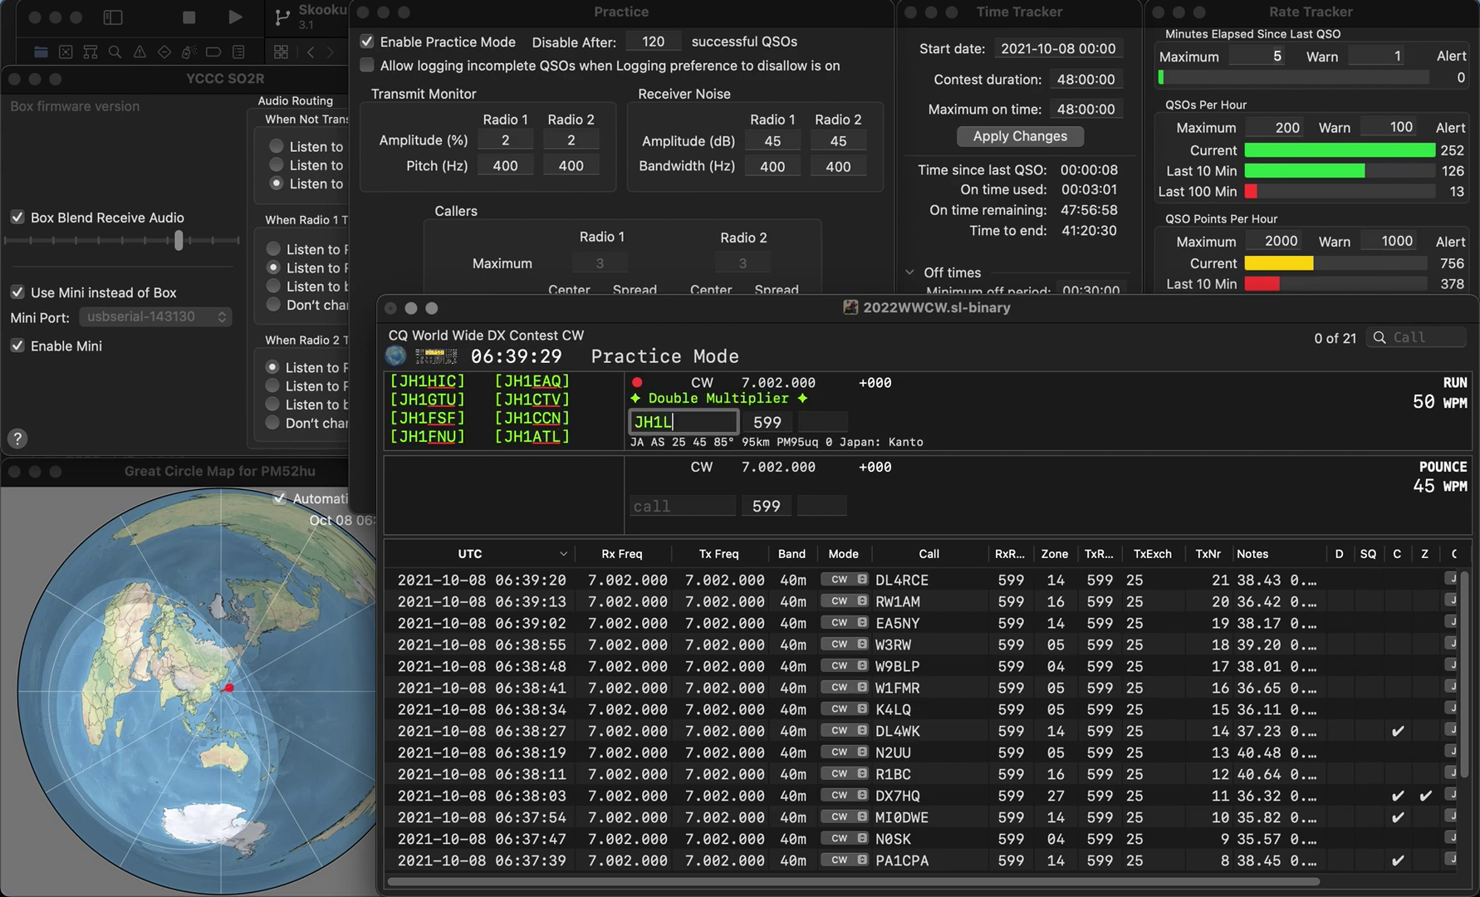
type("AH")
key("Return")
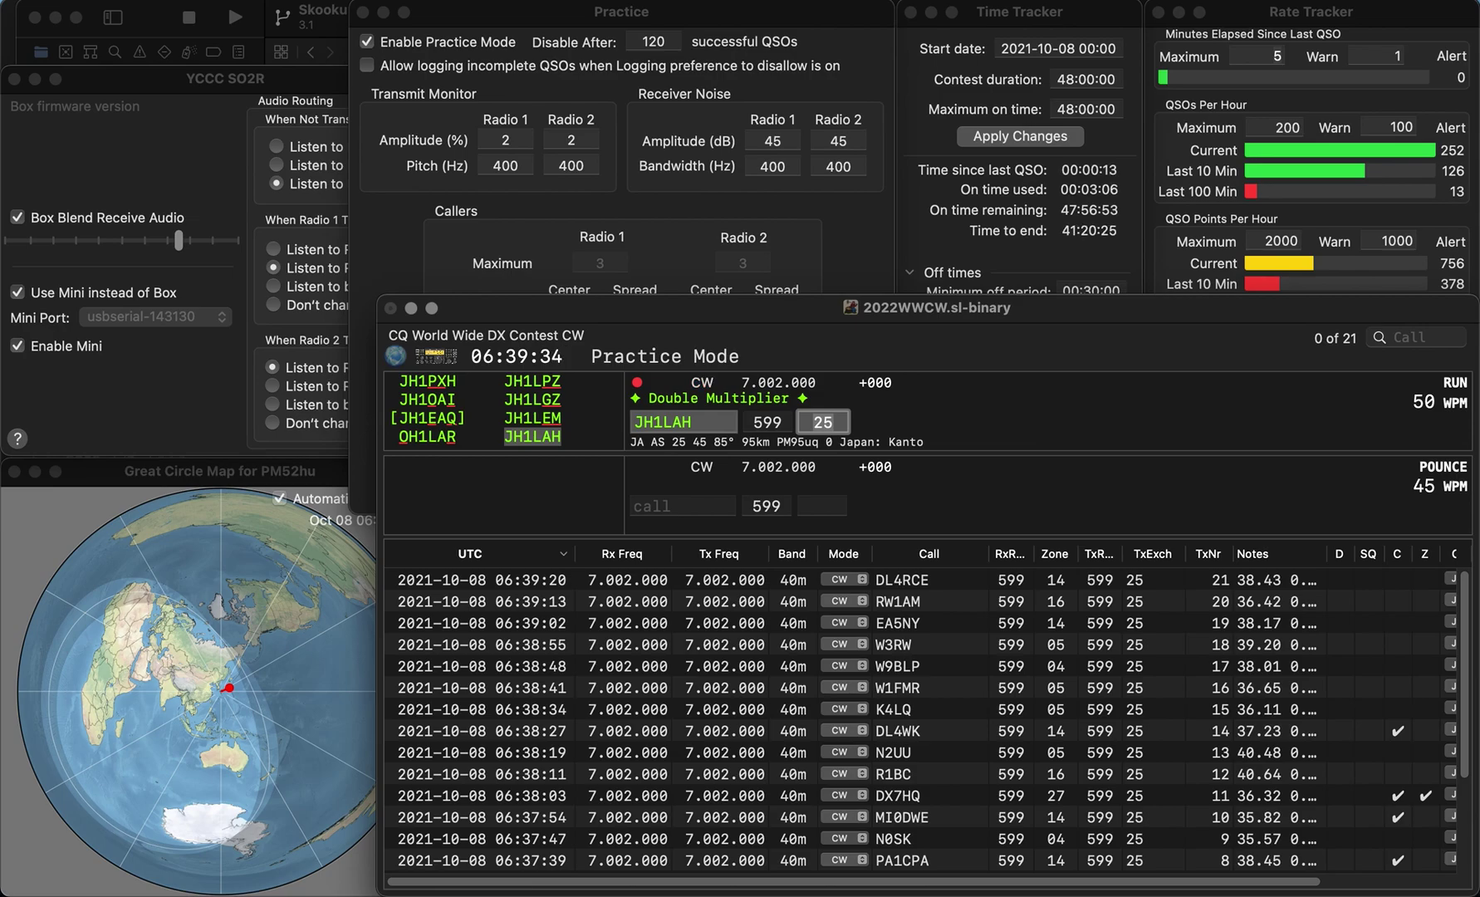
key("Return")
Step: Log run contacts with HA3HX in zone 15 and K3OCW in zone 05, both with report 599
type("HA3")
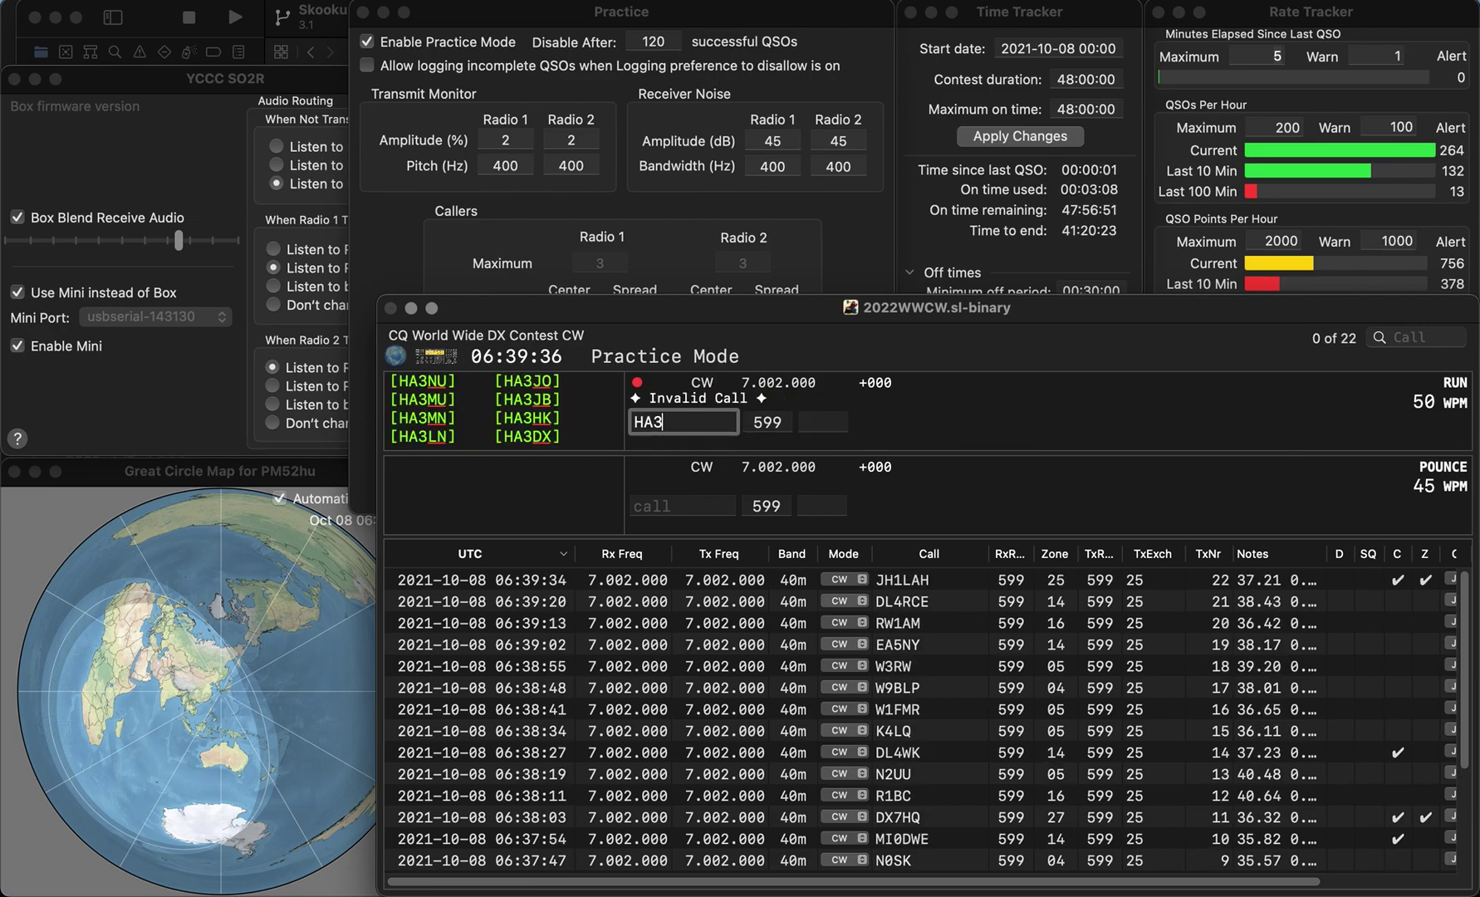
type("HX")
key("Return")
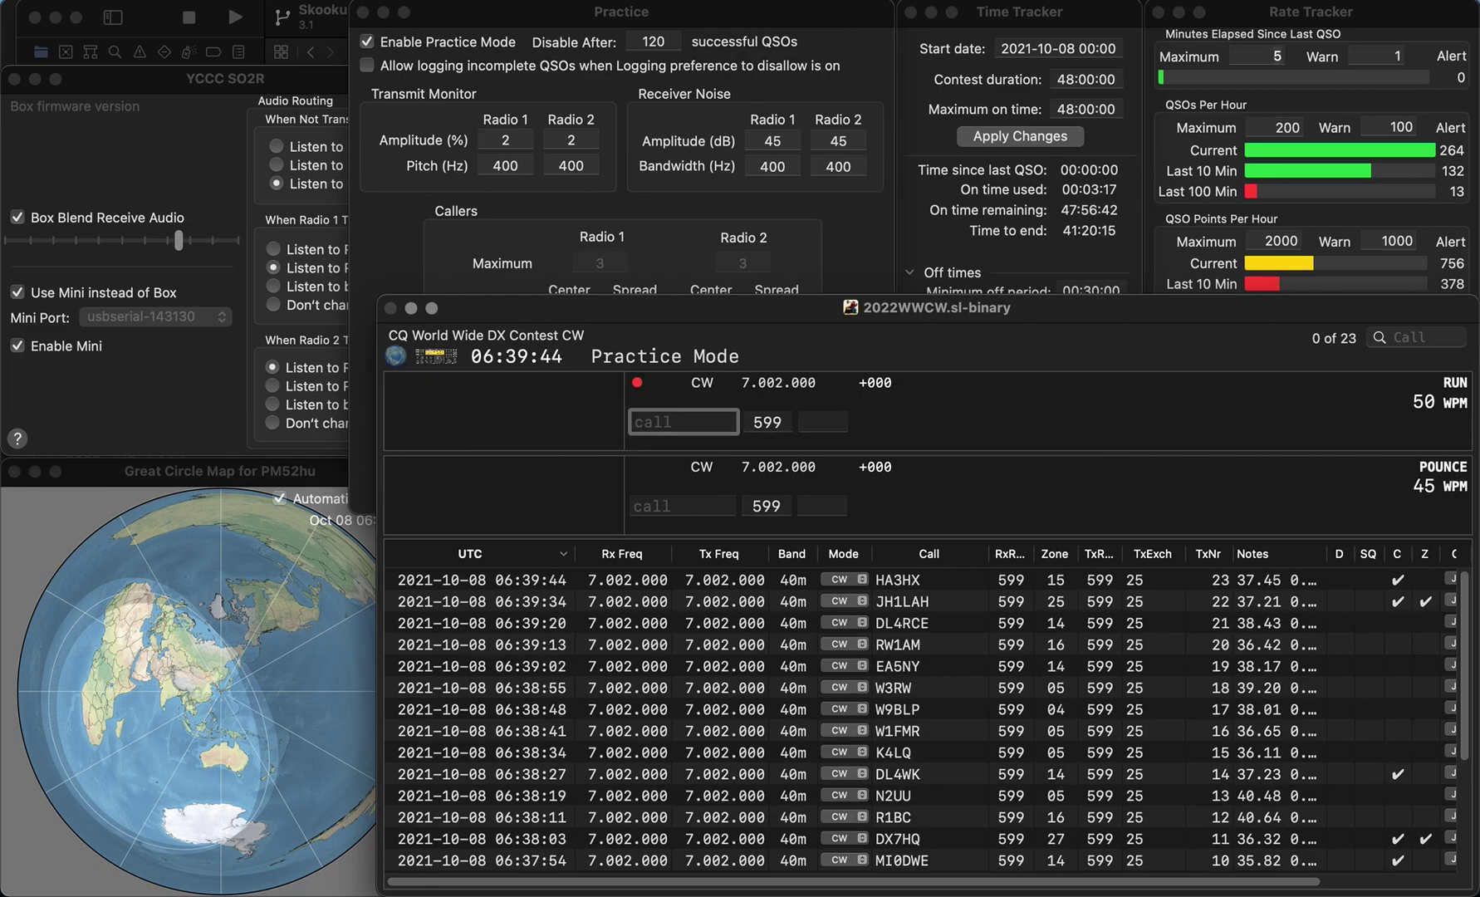
type("K3OCW")
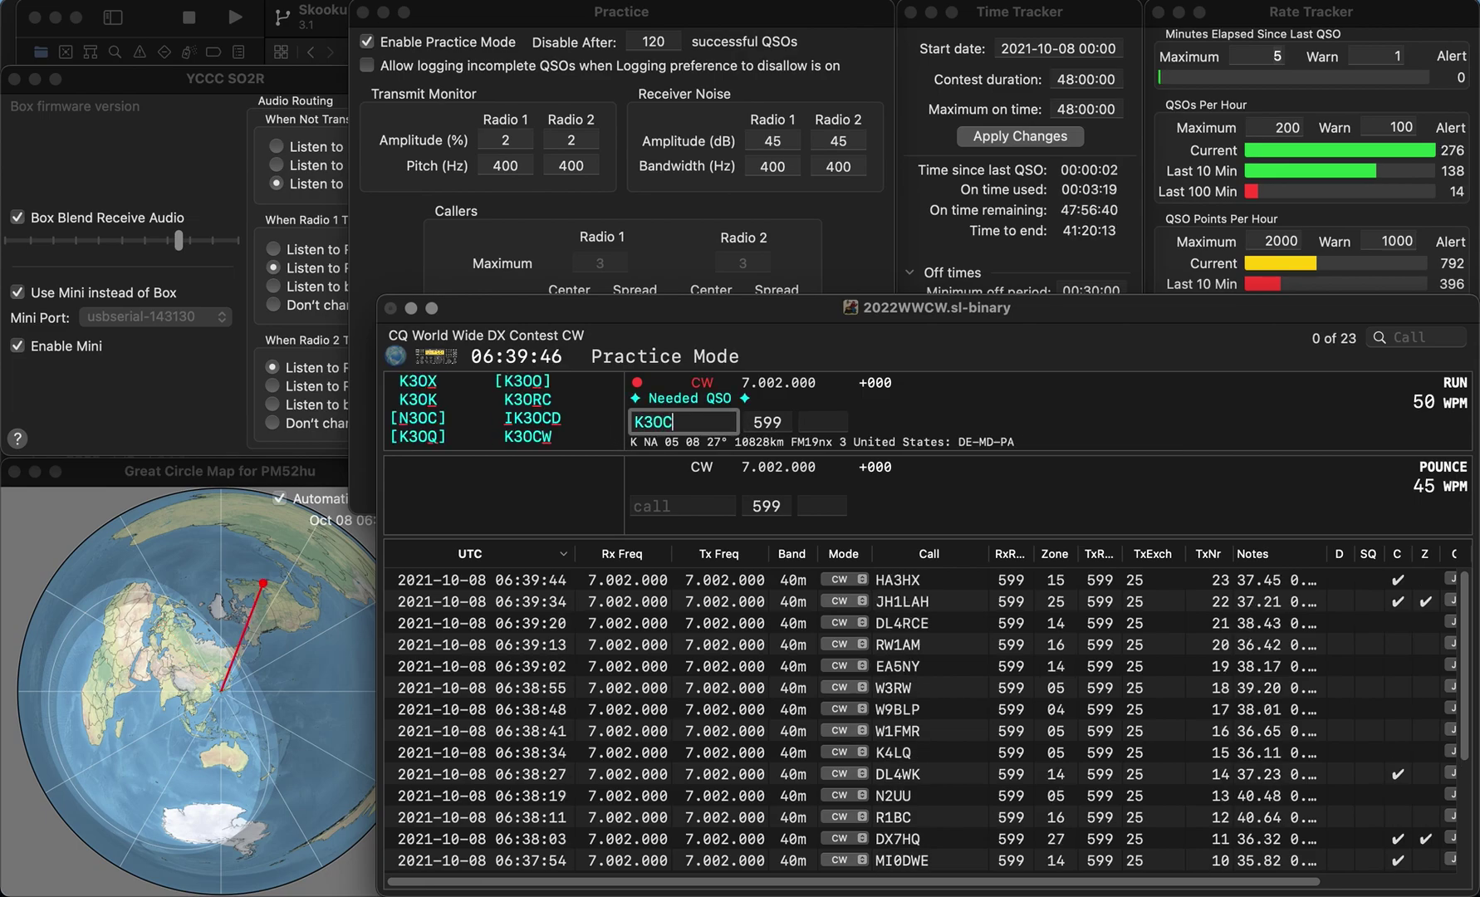
key("Return")
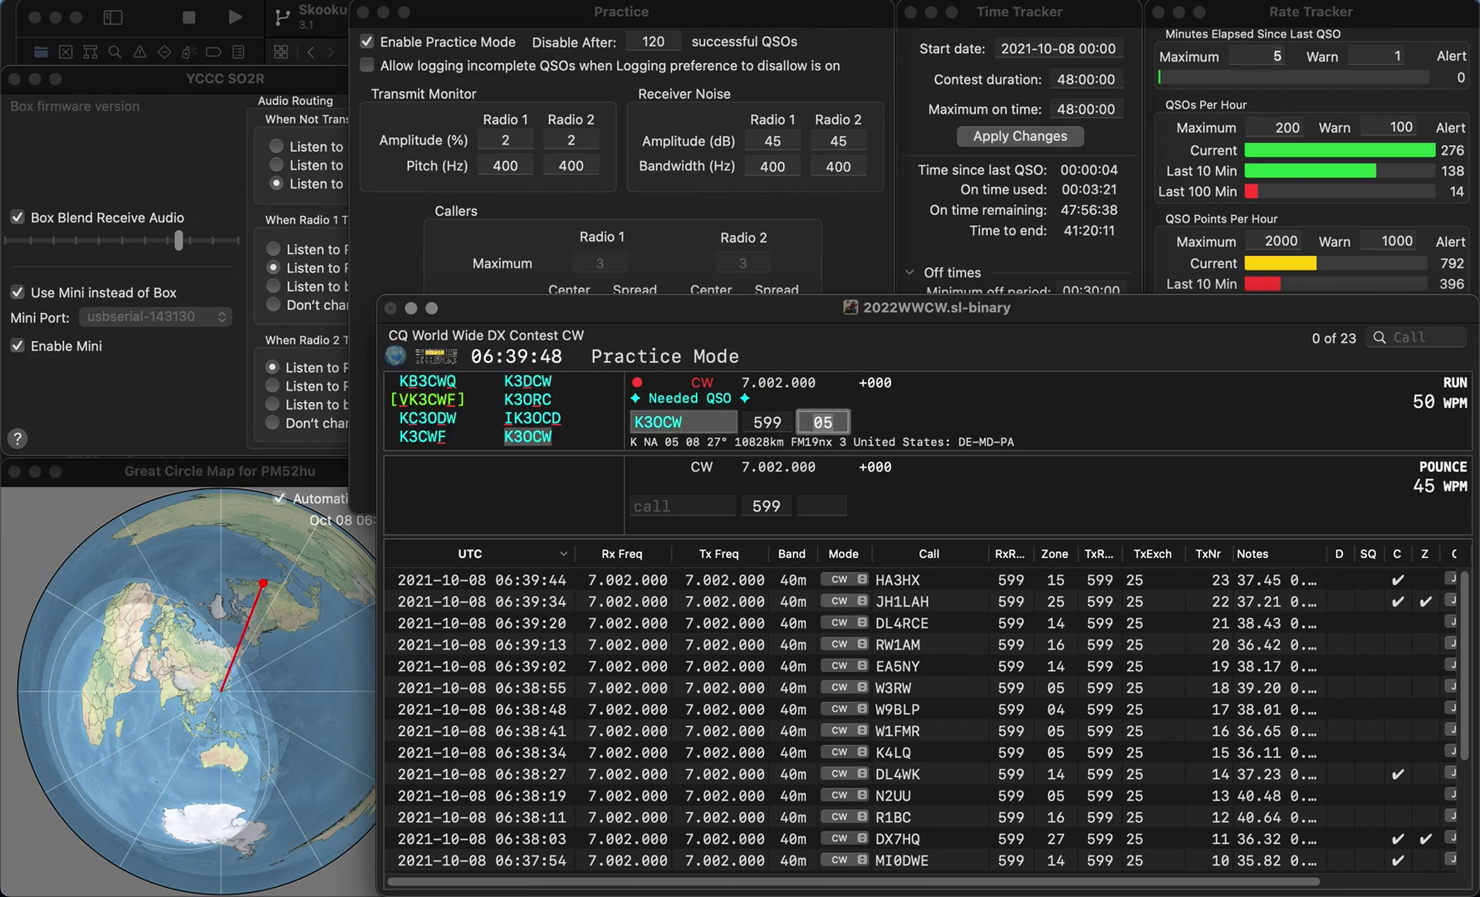
key("Return")
type("RT5P")
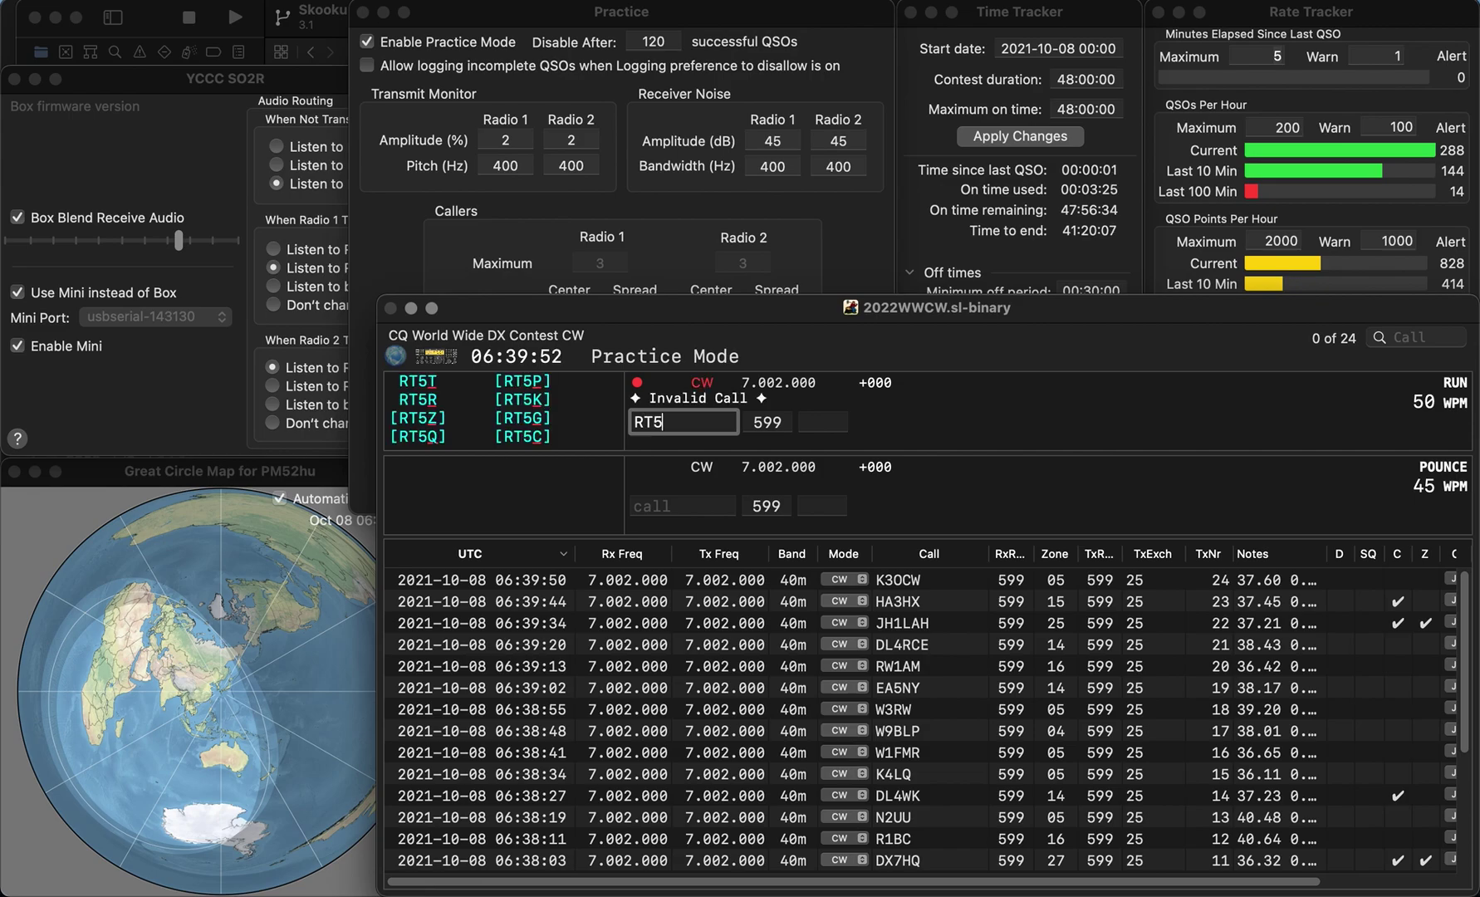
key("Return")
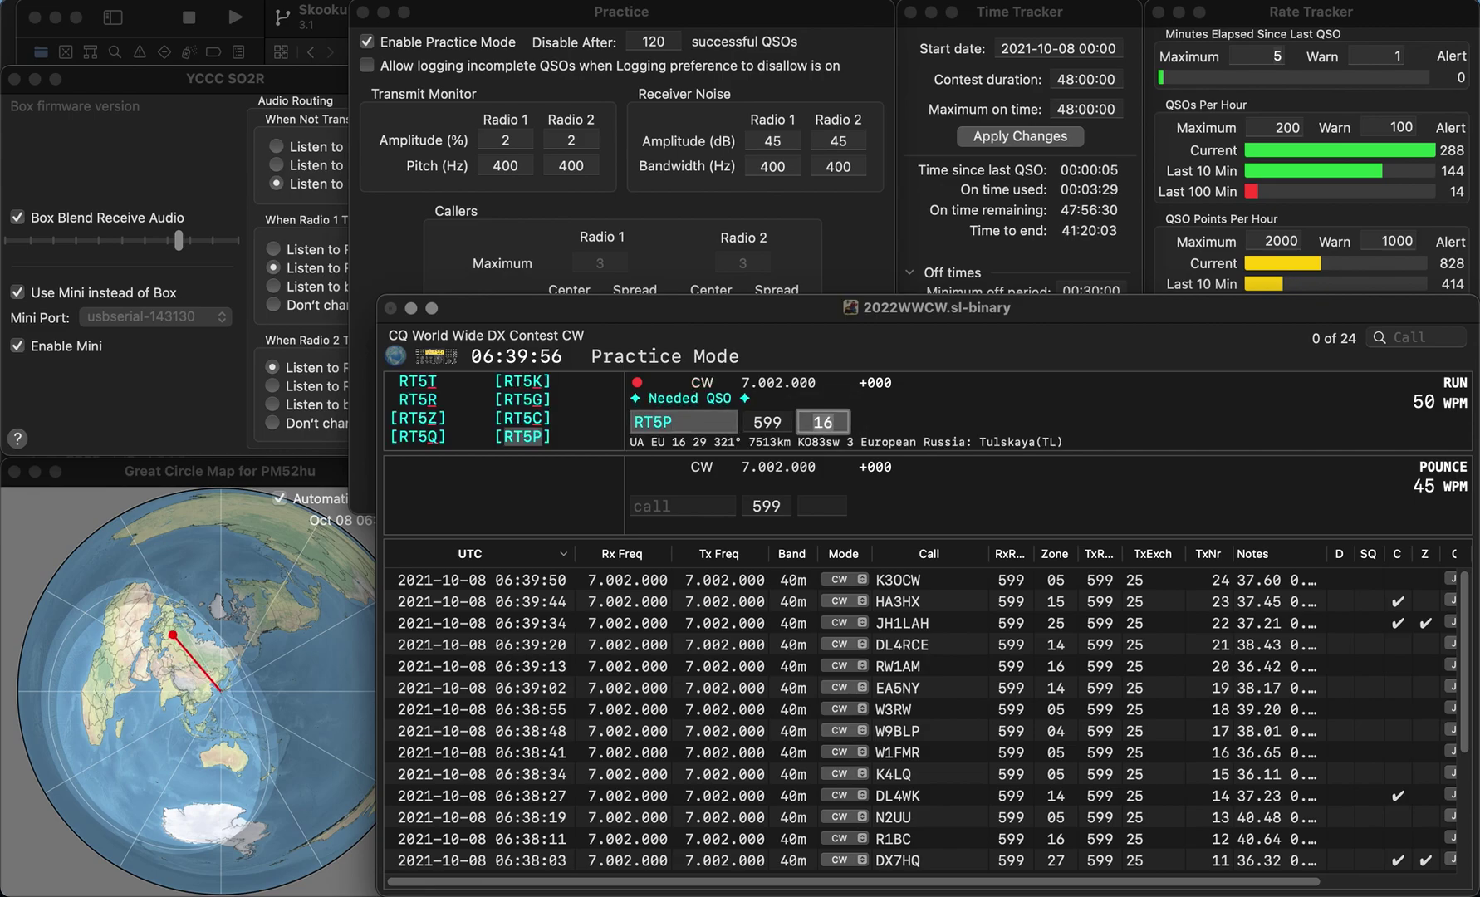
key("Return")
type("LW9")
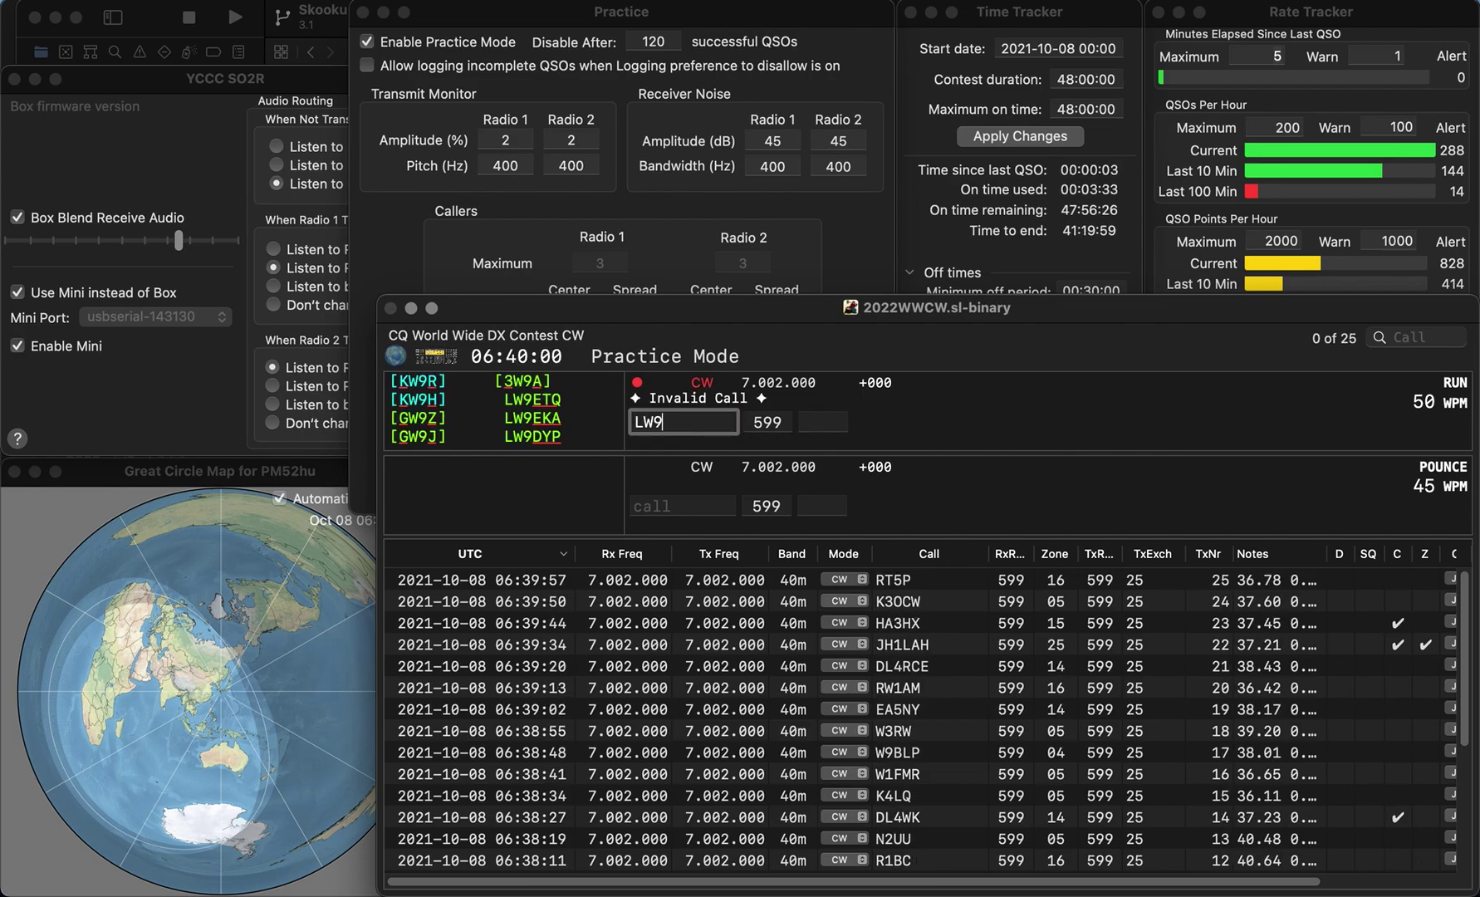
key("BackSpace")
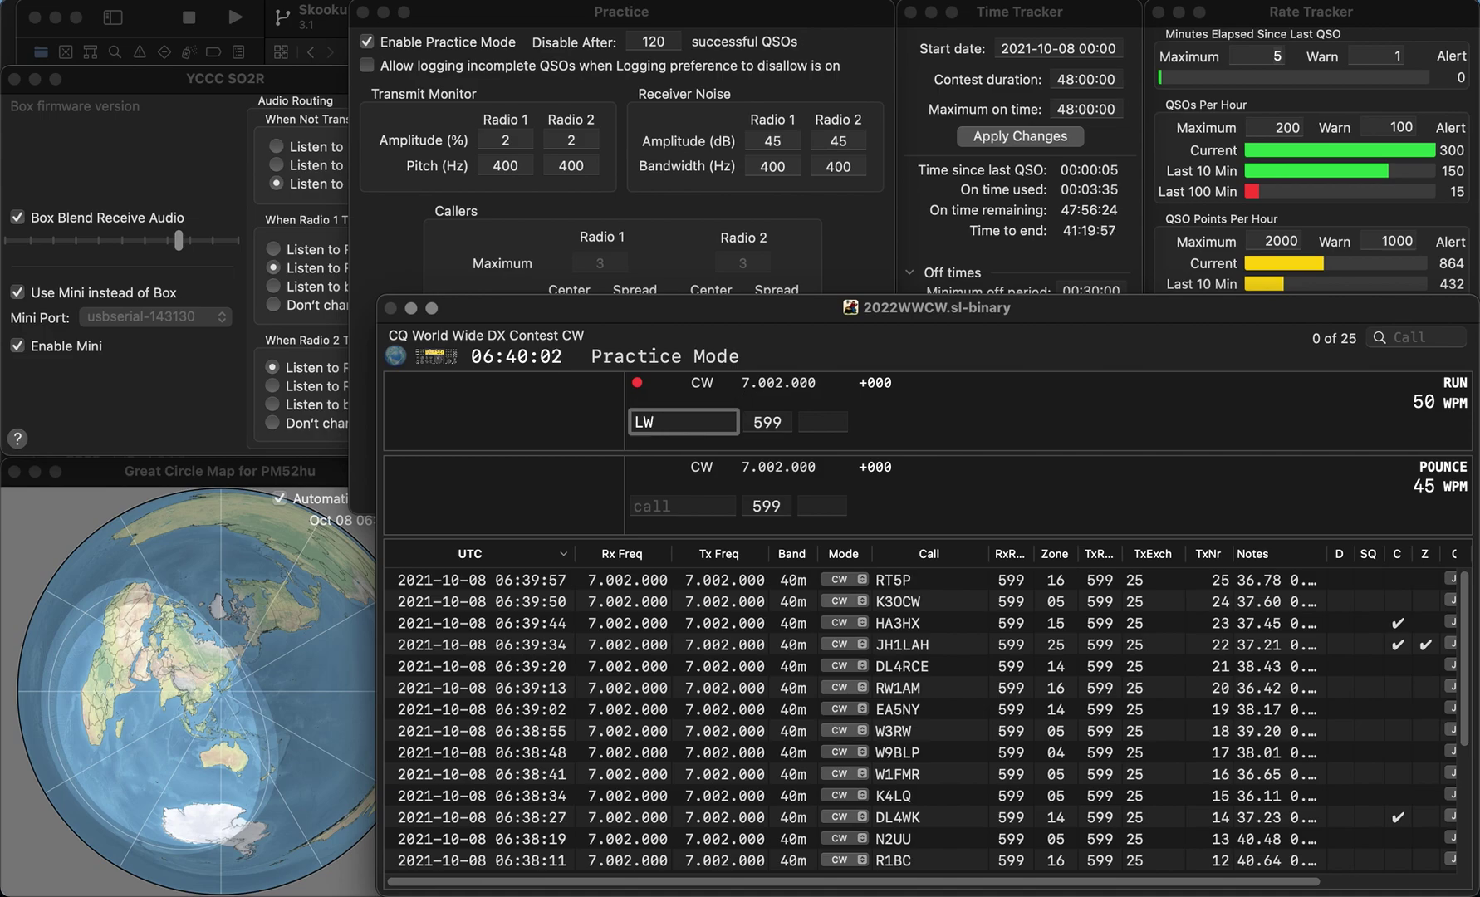
type("ATR")
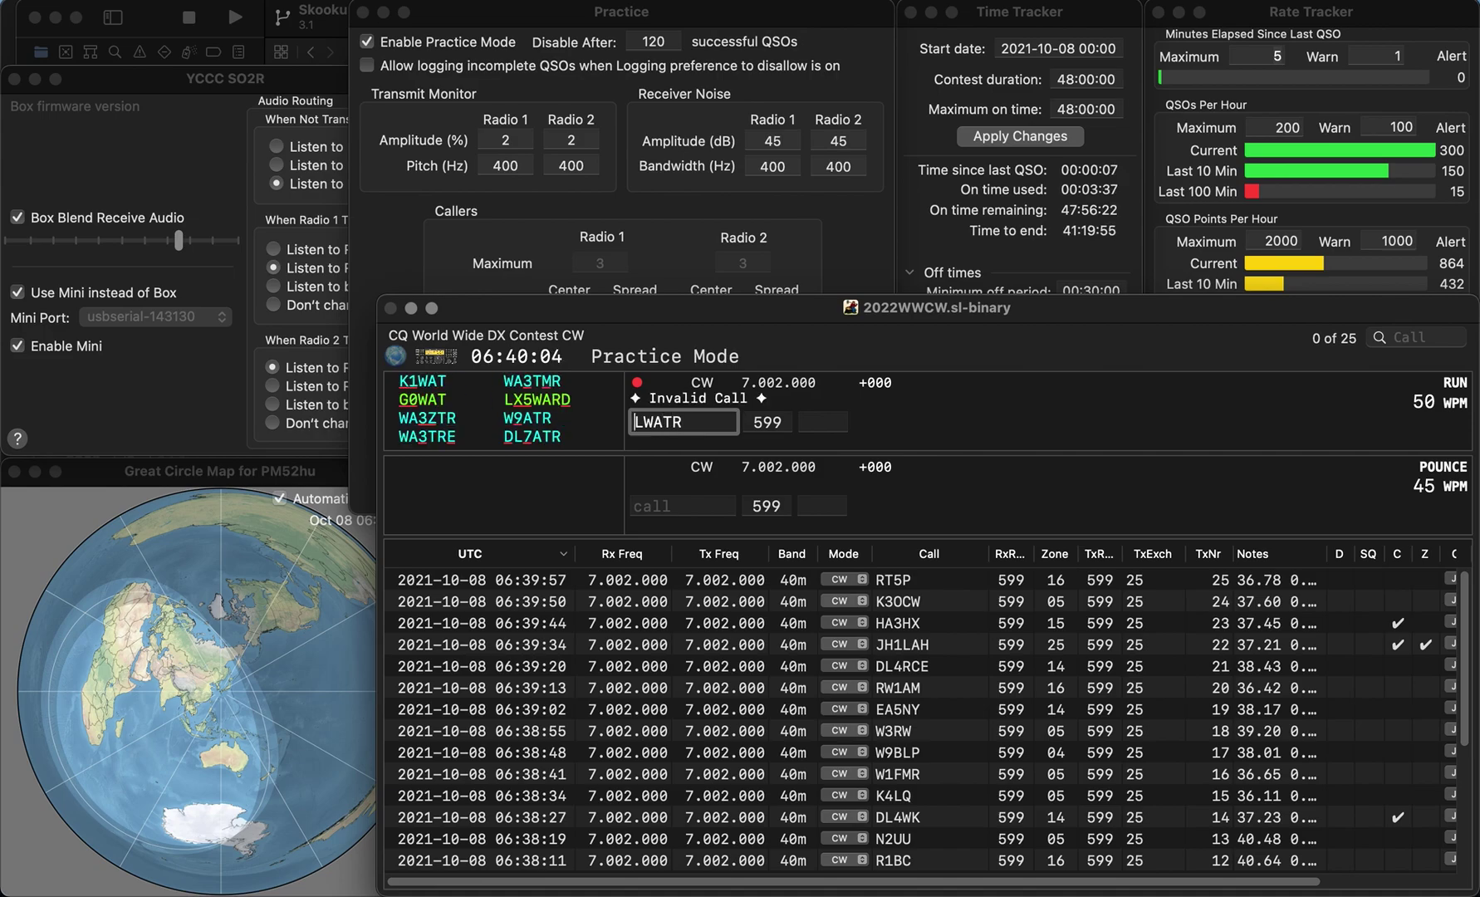
key("super+Left")
key("Delete")
key("Right")
type("9")
key("space")
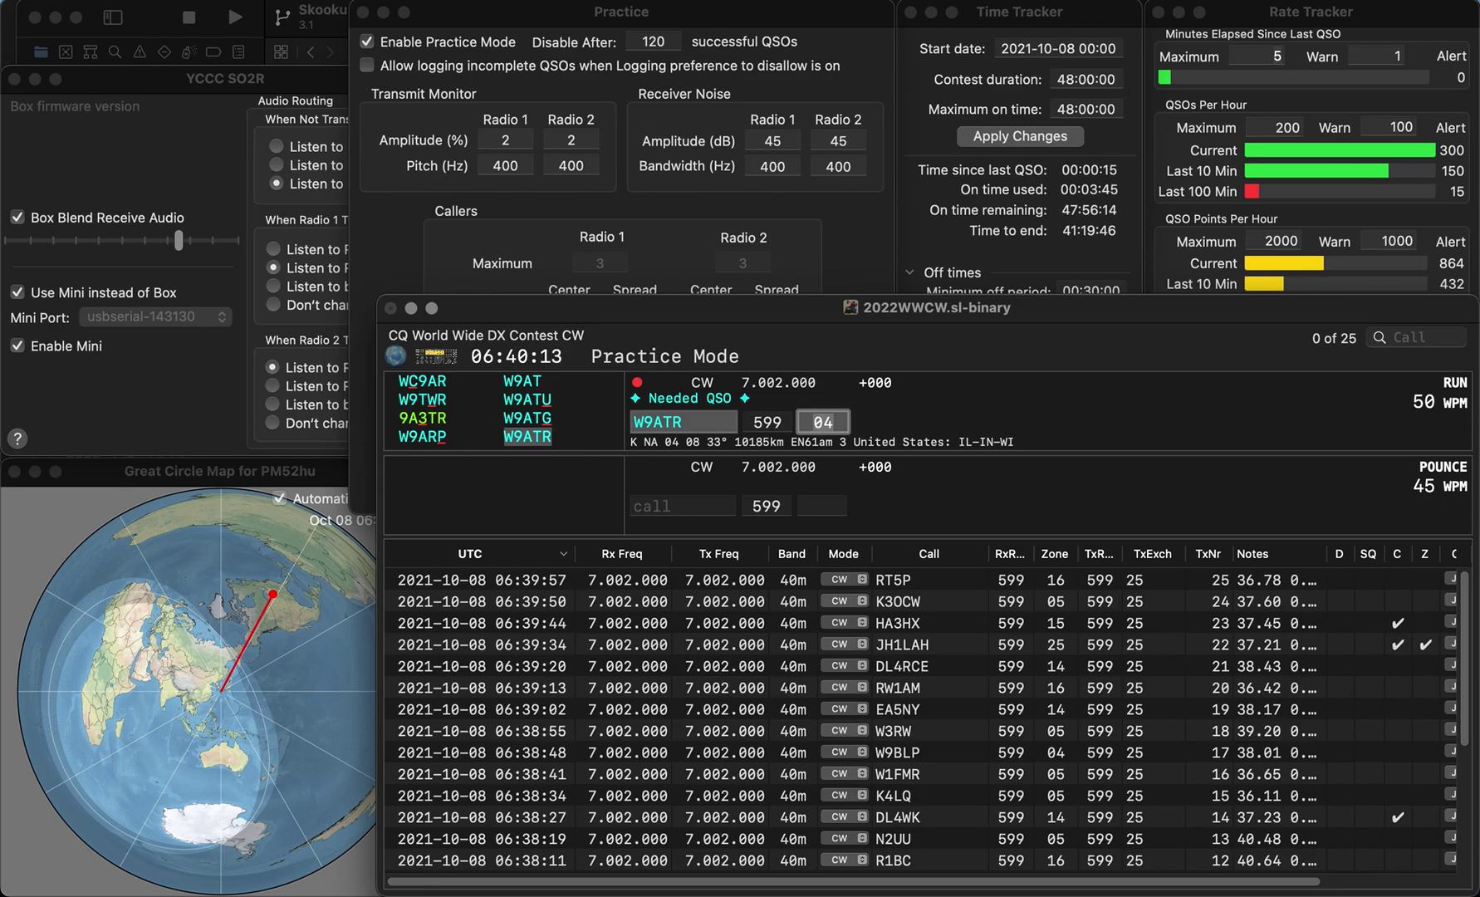
key("Return")
type("RC")
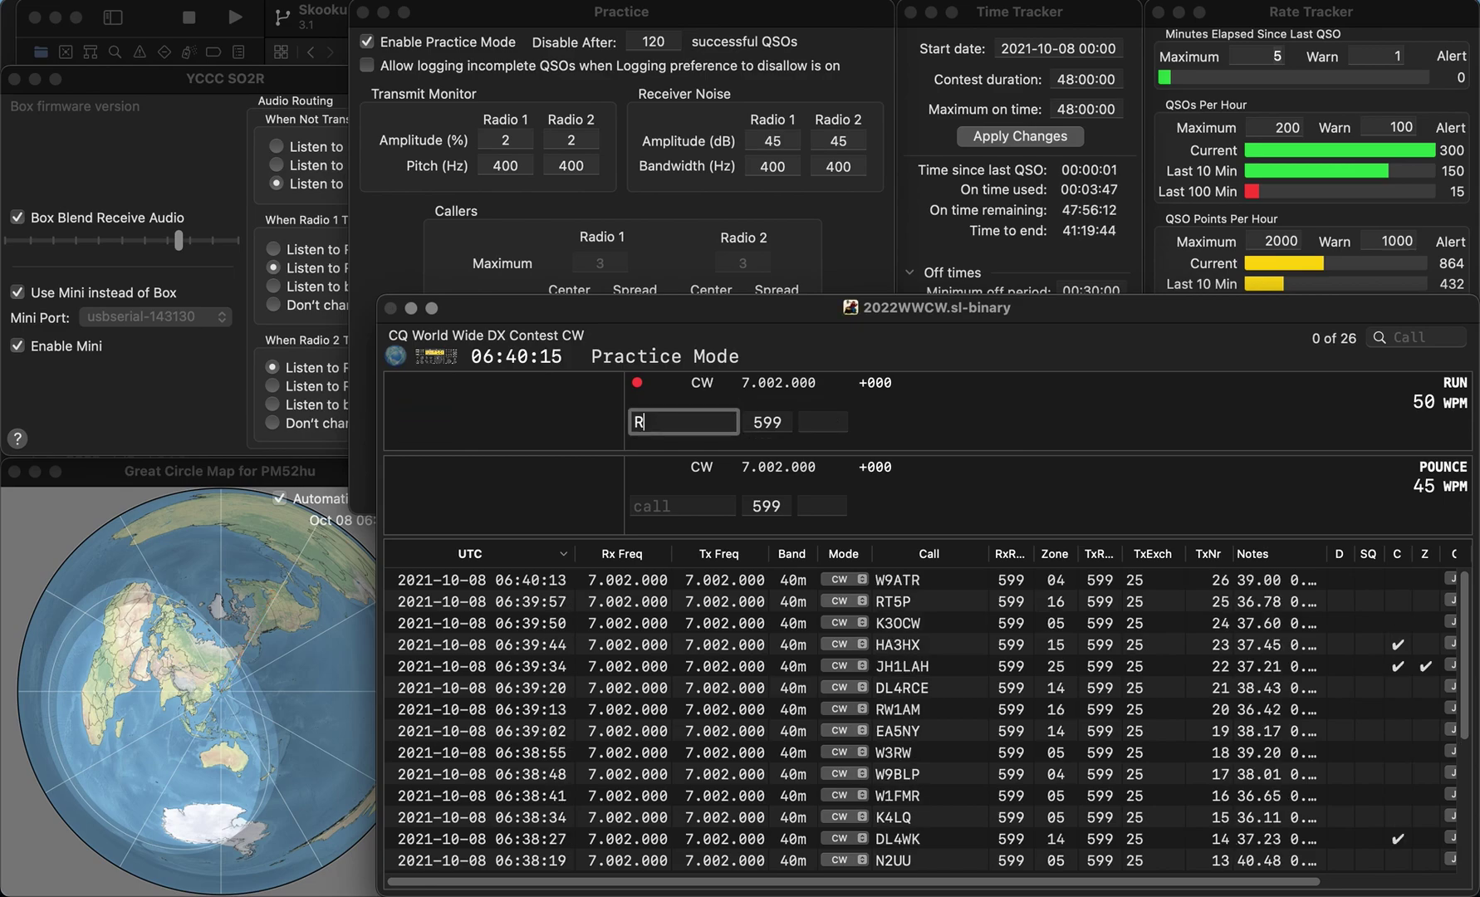
key("BackSpace")
key("BackSpace")
type("KUN")
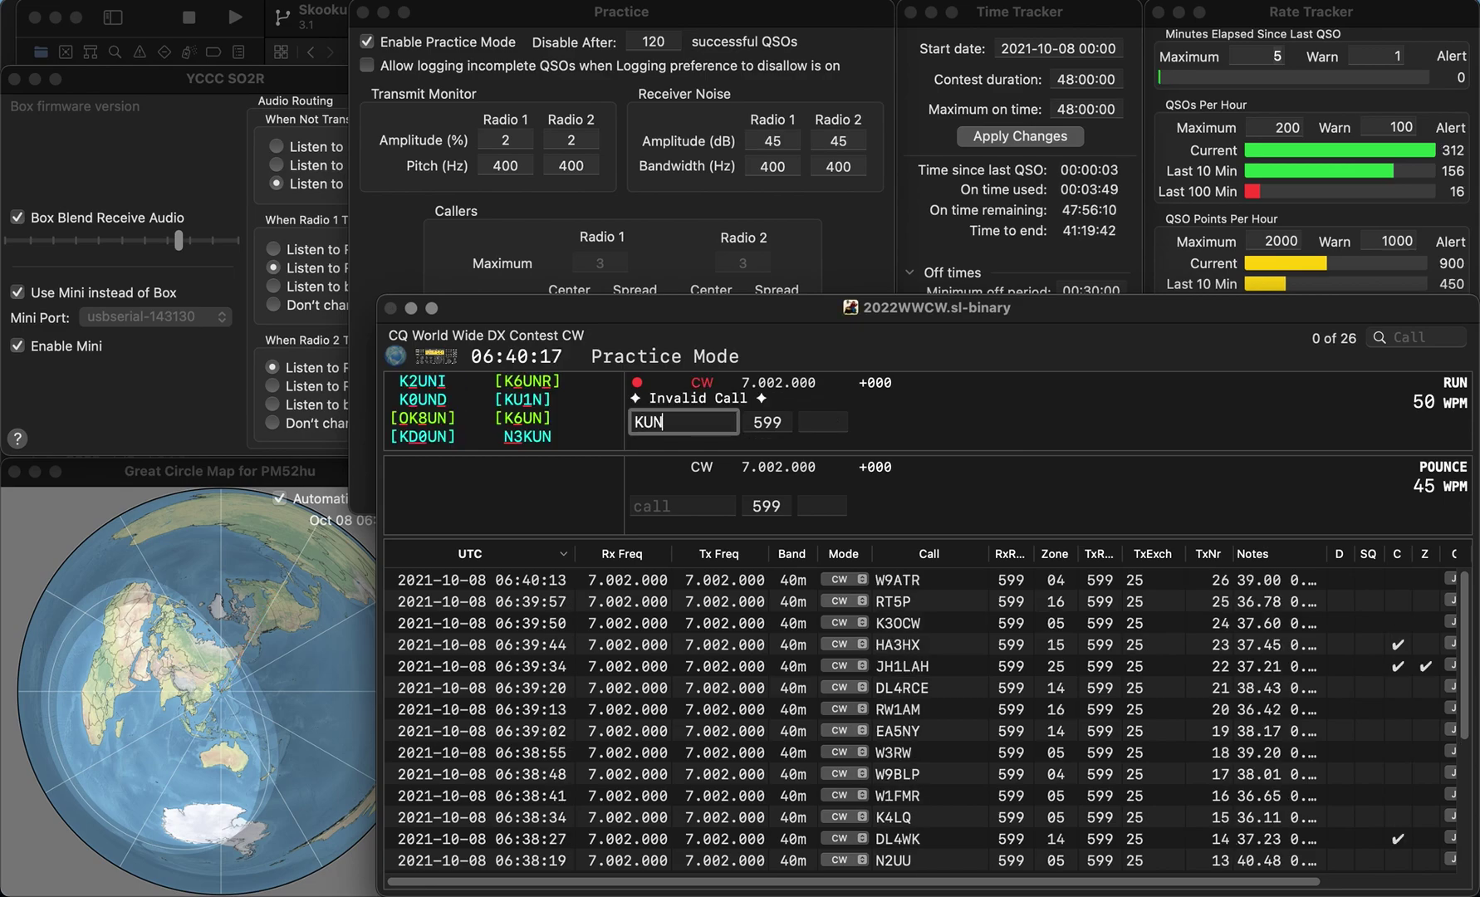
key("Left")
type("R")
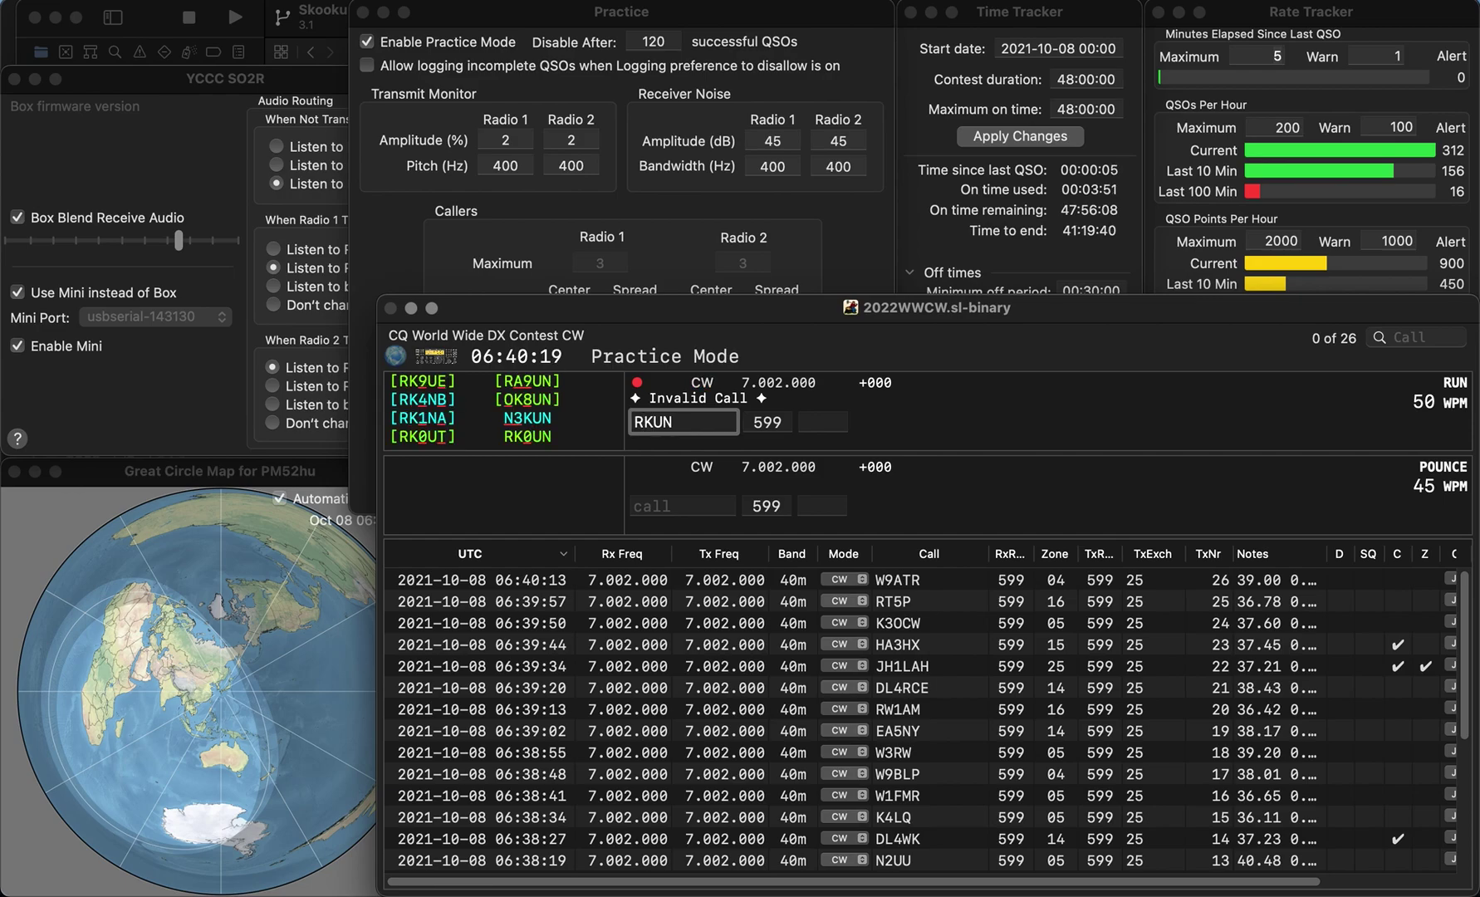
key("Right")
type("0")
key("Return")
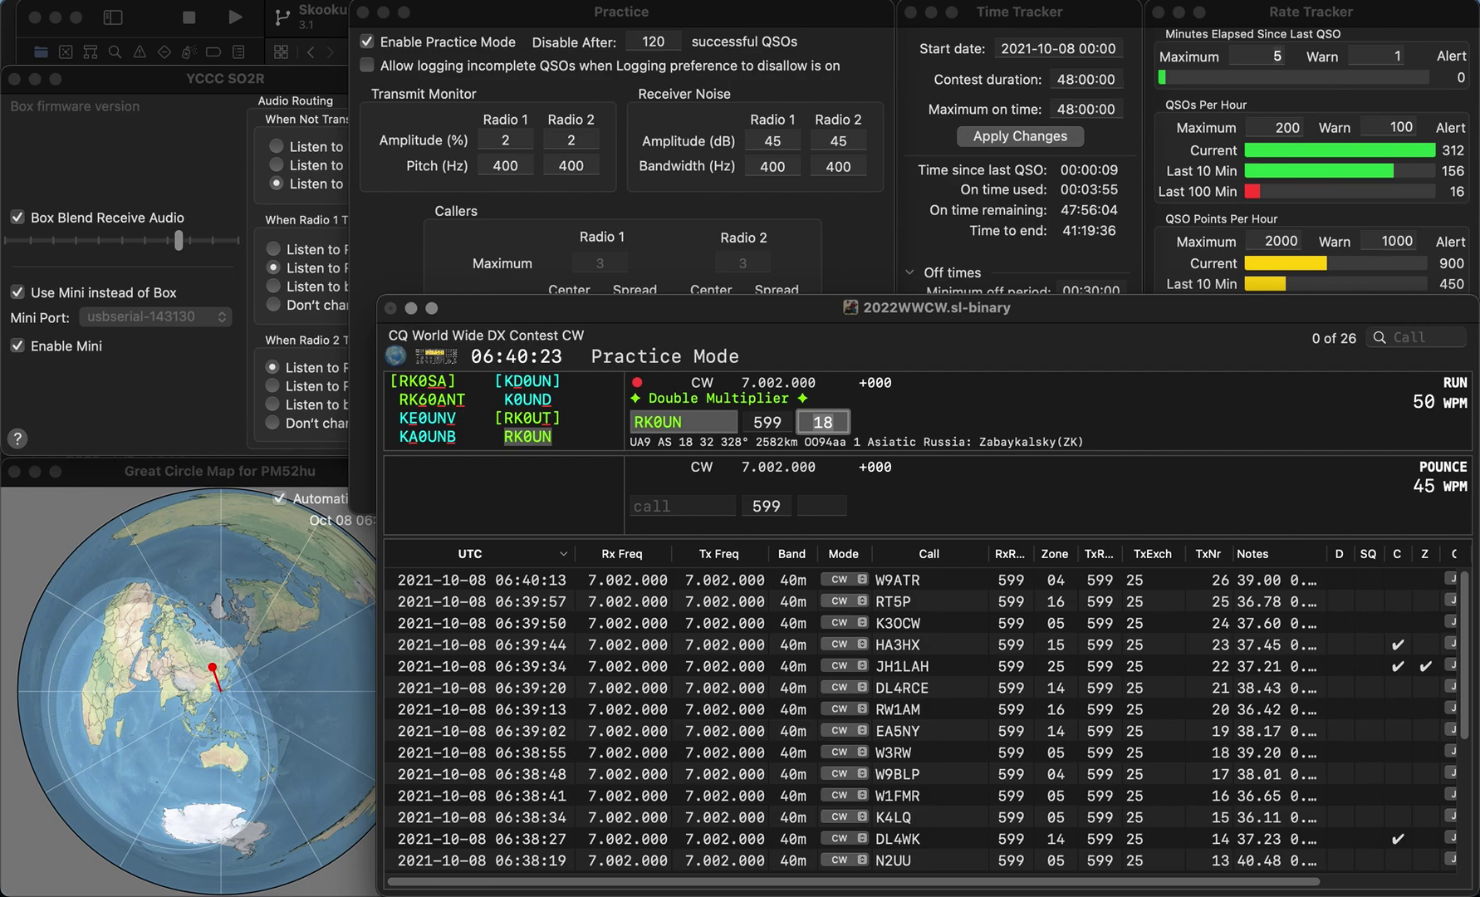
key("Return")
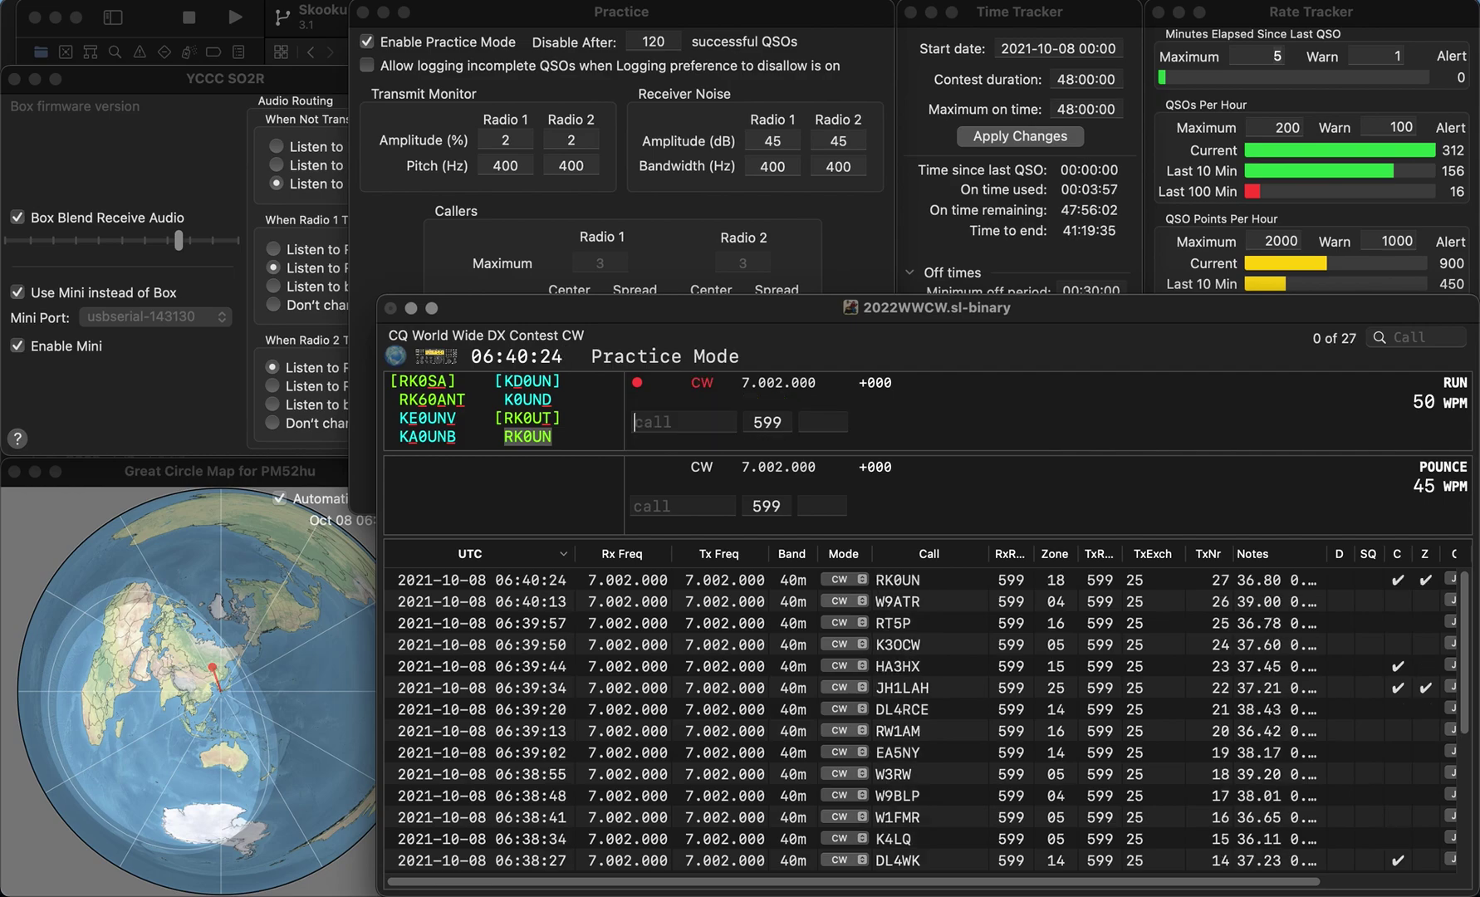
type("N8YKE")
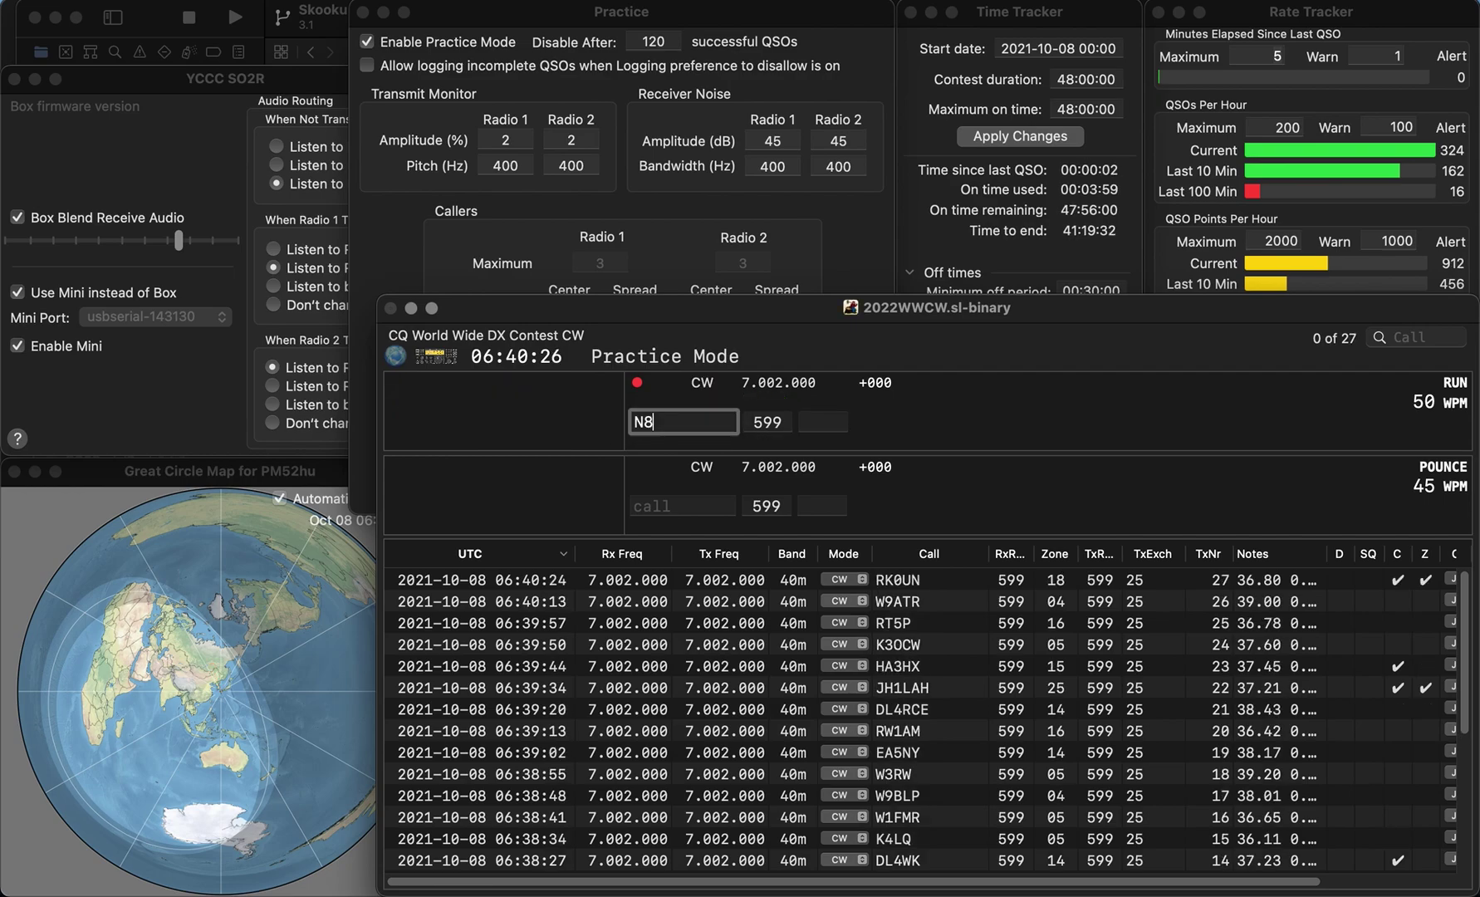
key("Left")
key("Left")
key("Left")
key("BackSpace")
type("9")
key("space")
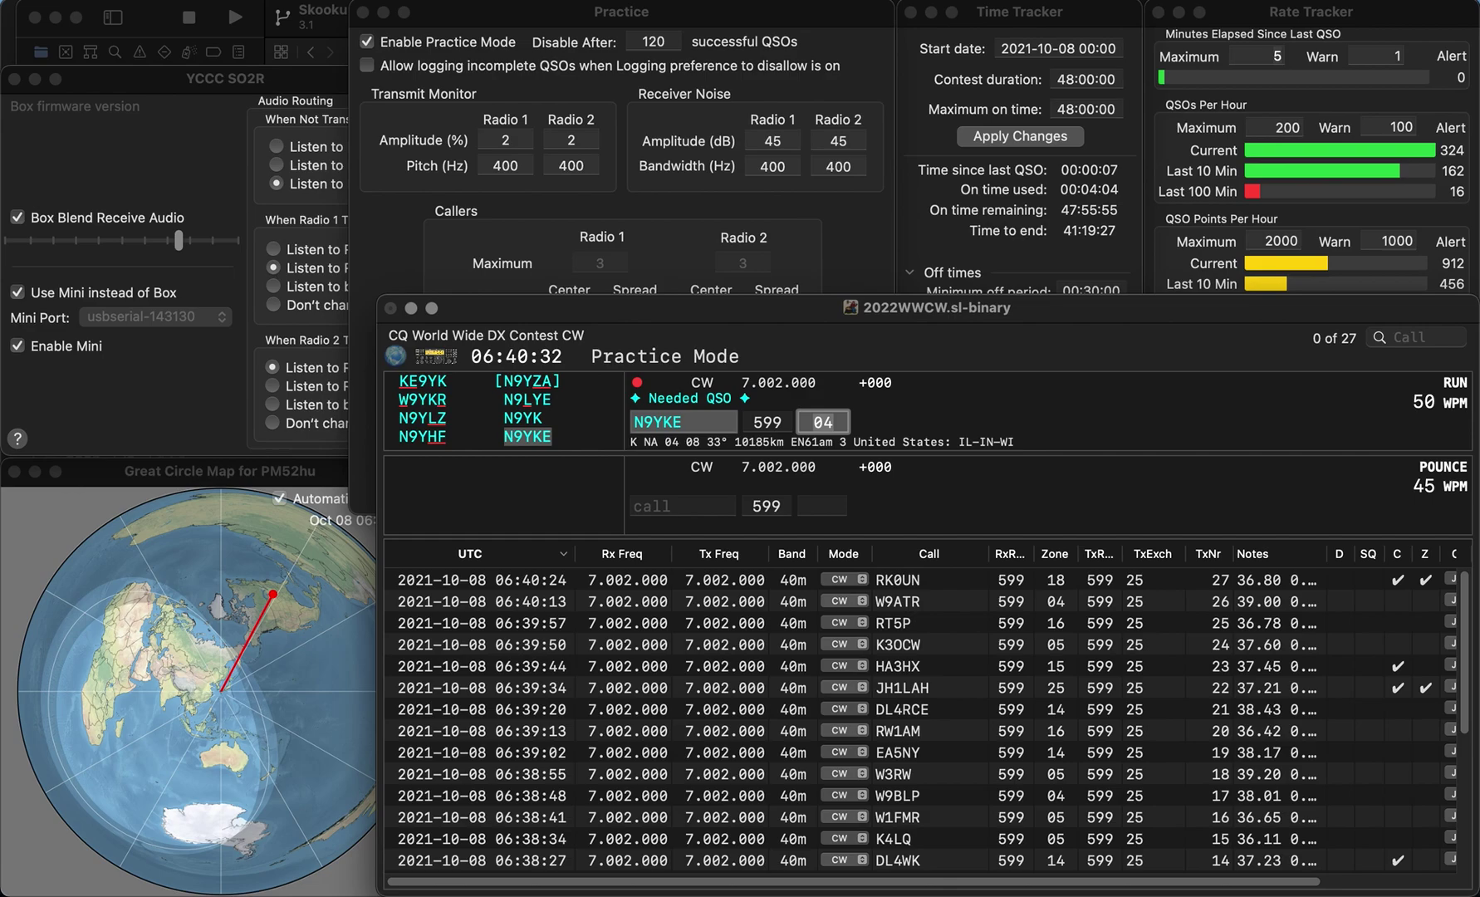
key("Return")
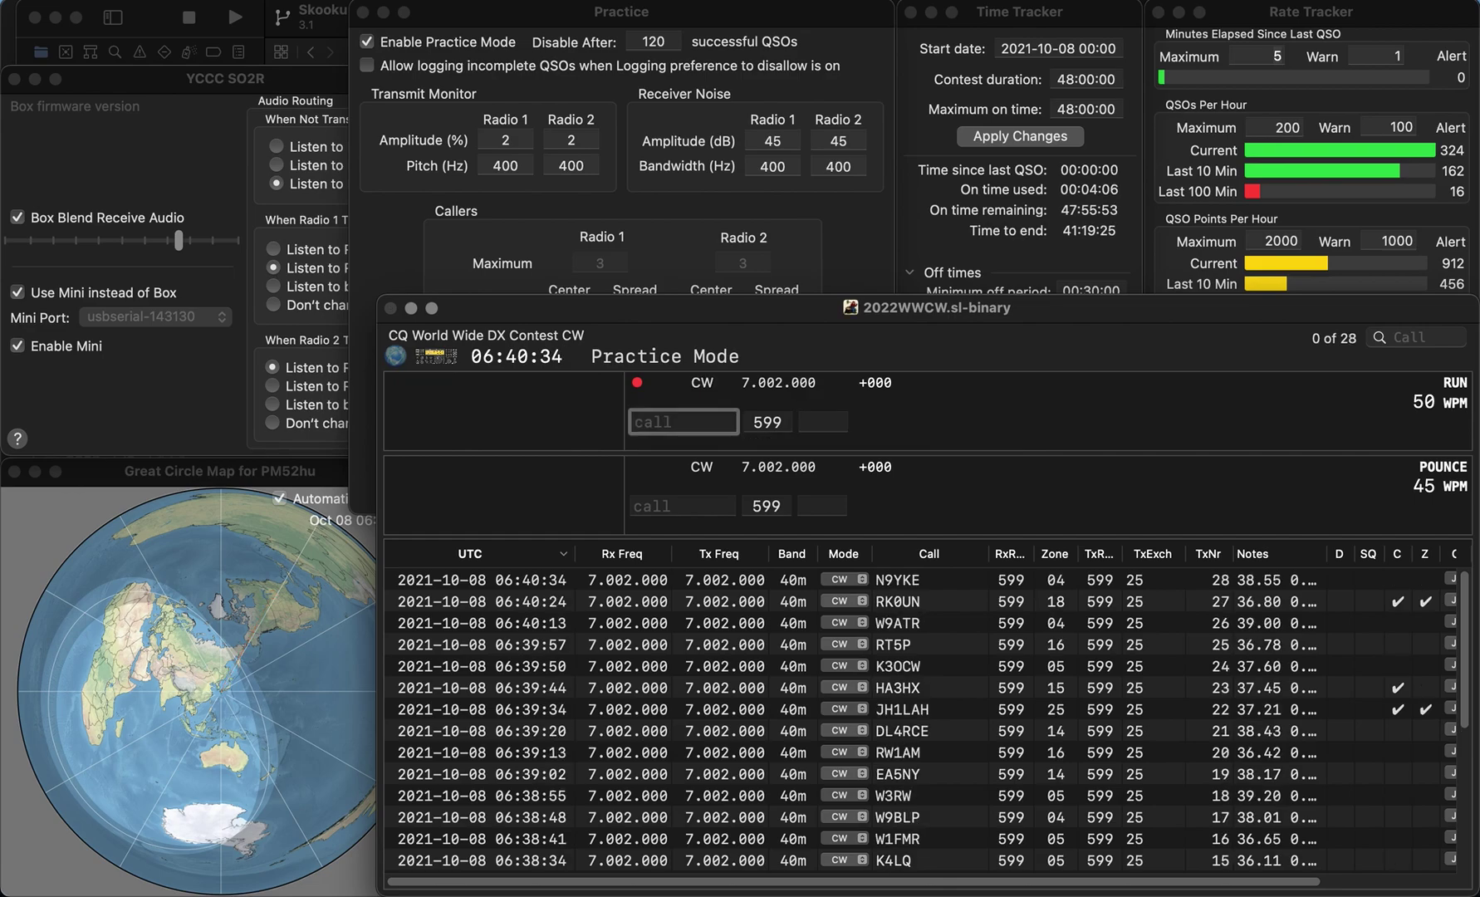
type("GMN")
key("Escape")
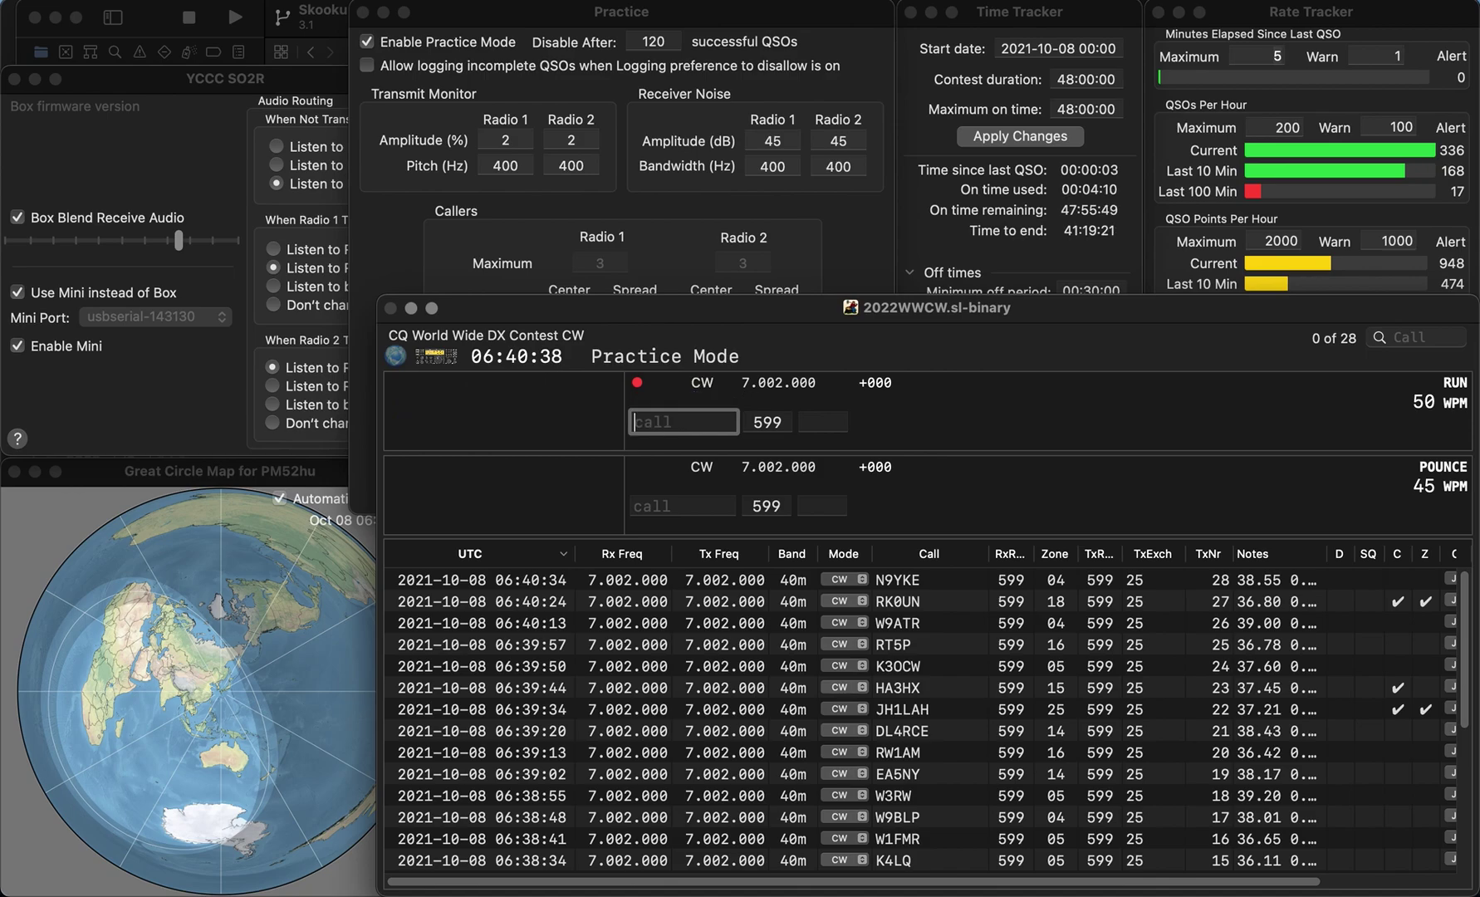
type("EA3DMN")
key("space")
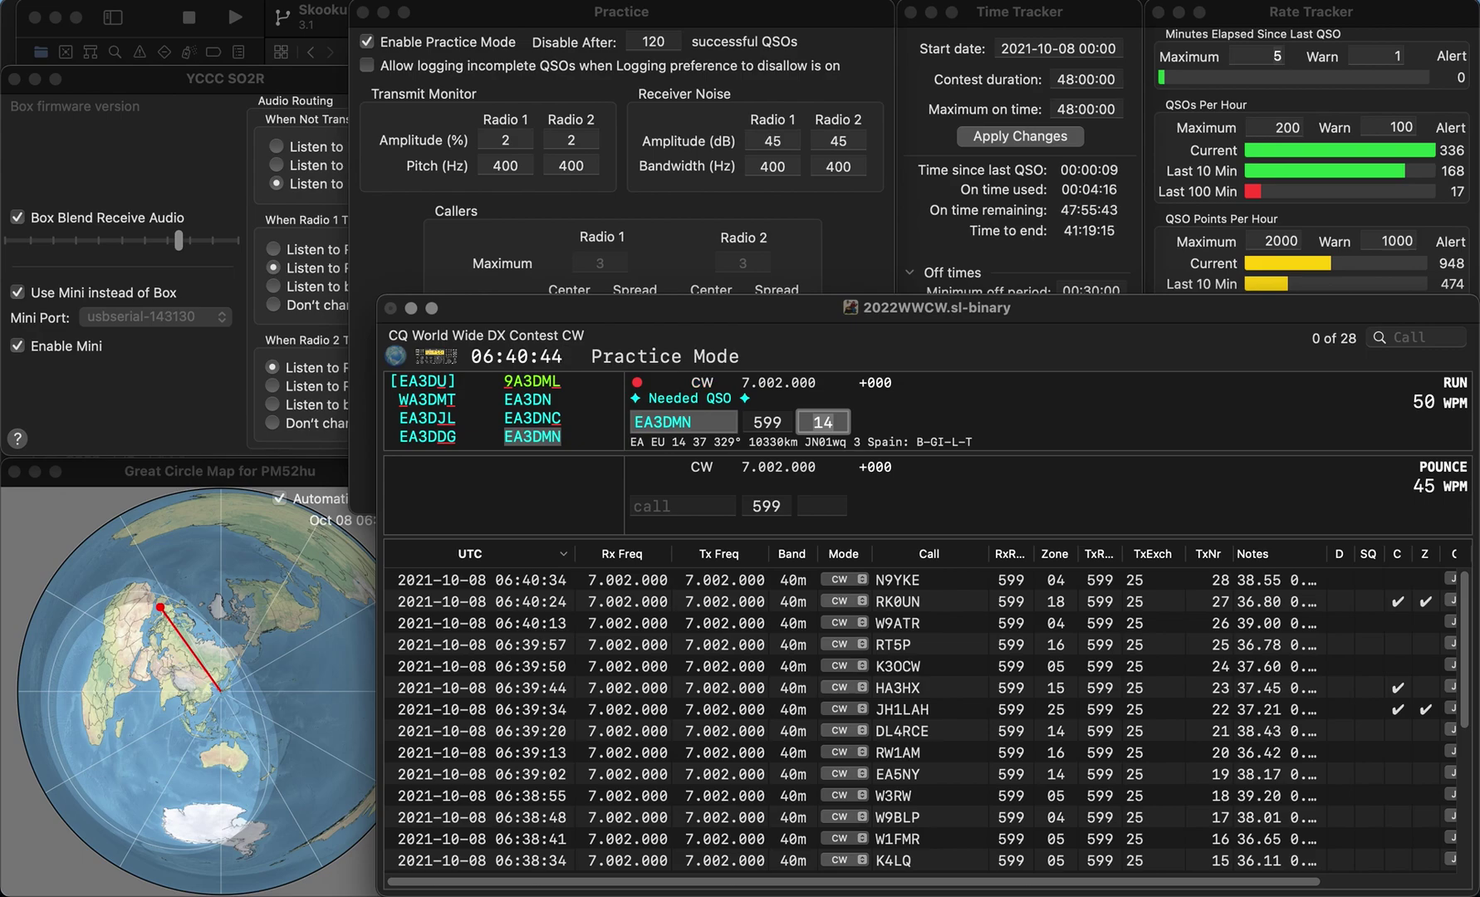
key("Return")
type("G3HQU")
key("BackSpace")
type("SQU")
key("space")
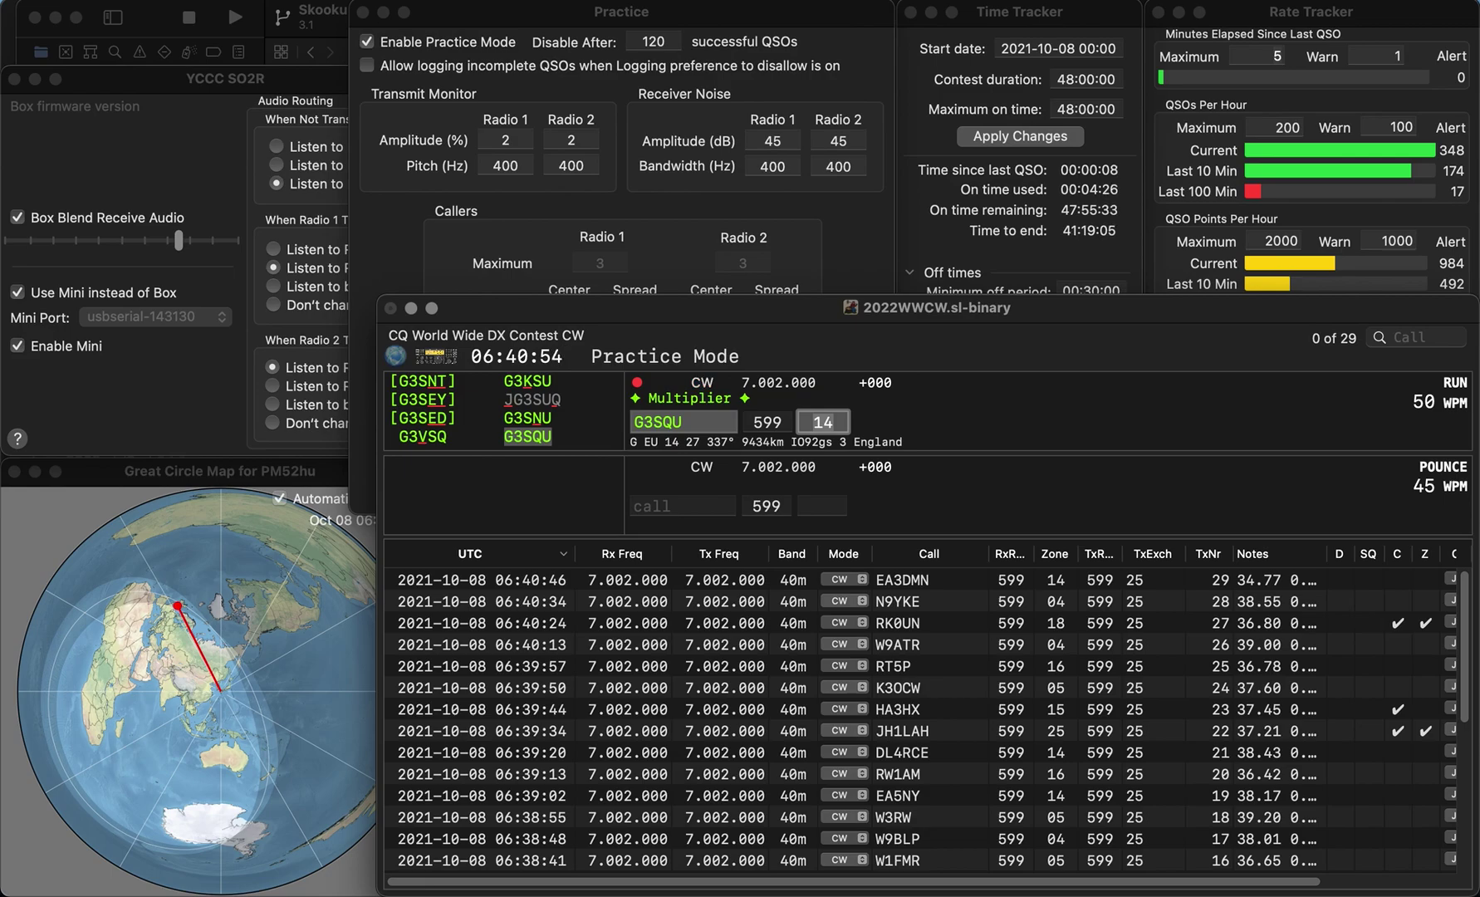
key("Return")
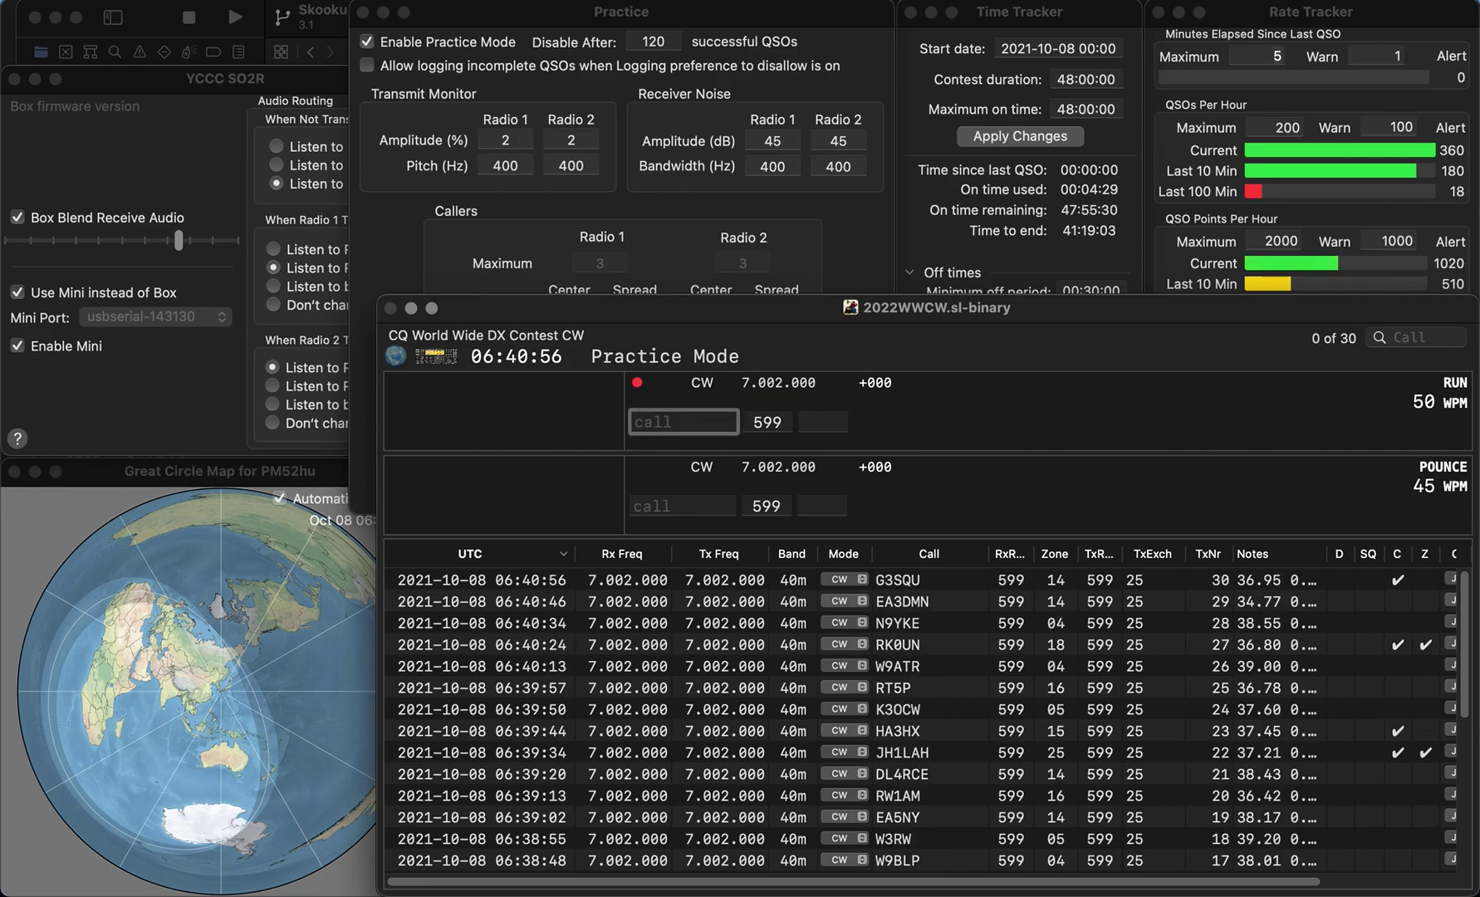
type("YL3ALK")
key("Return")
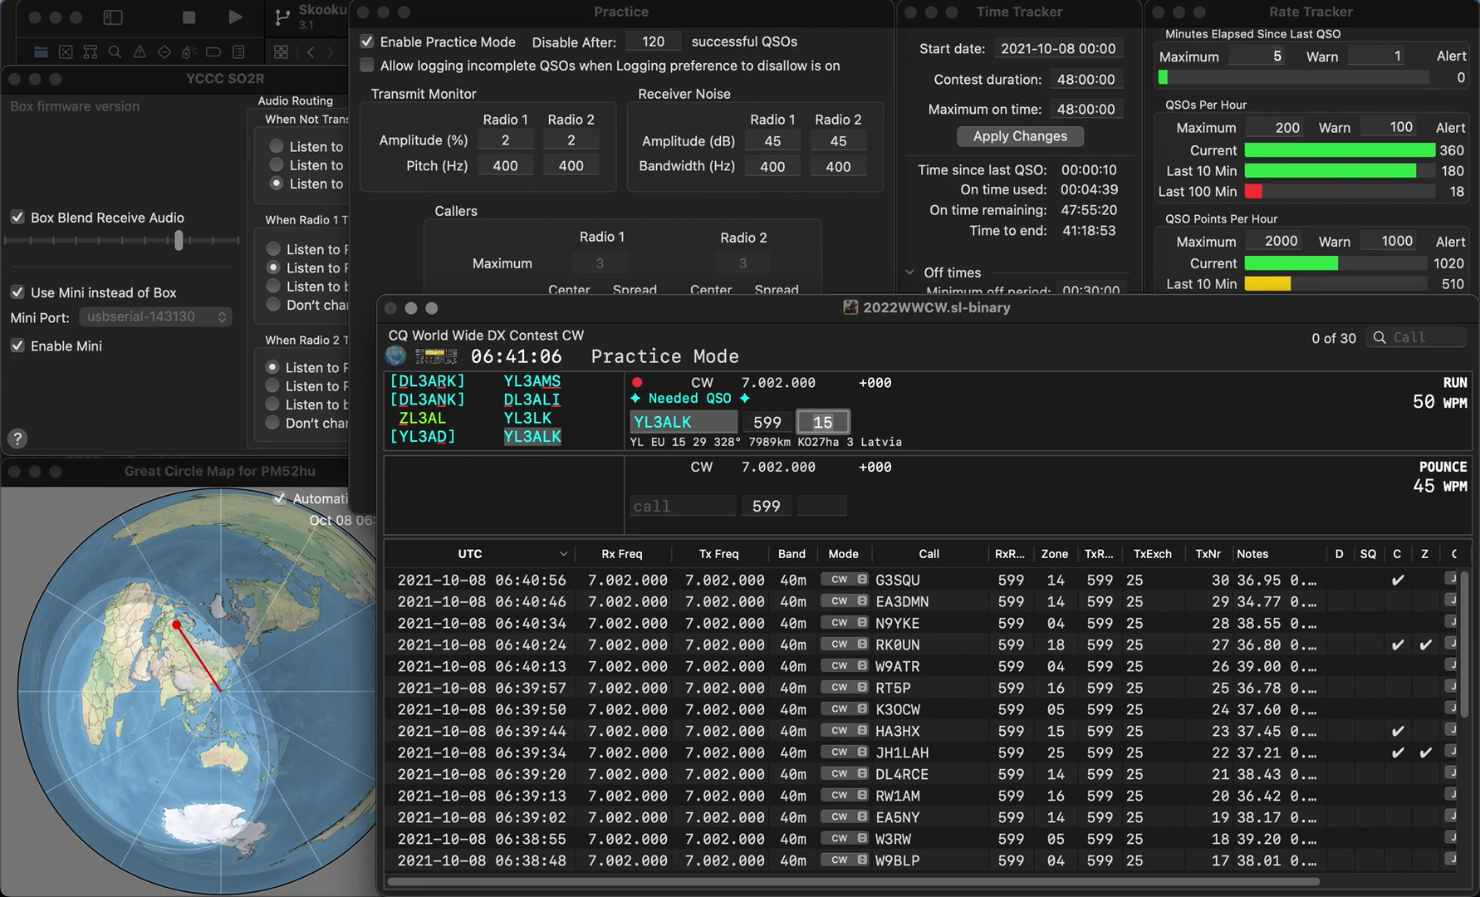
key("Return")
type("NJ2F")
key("Return")
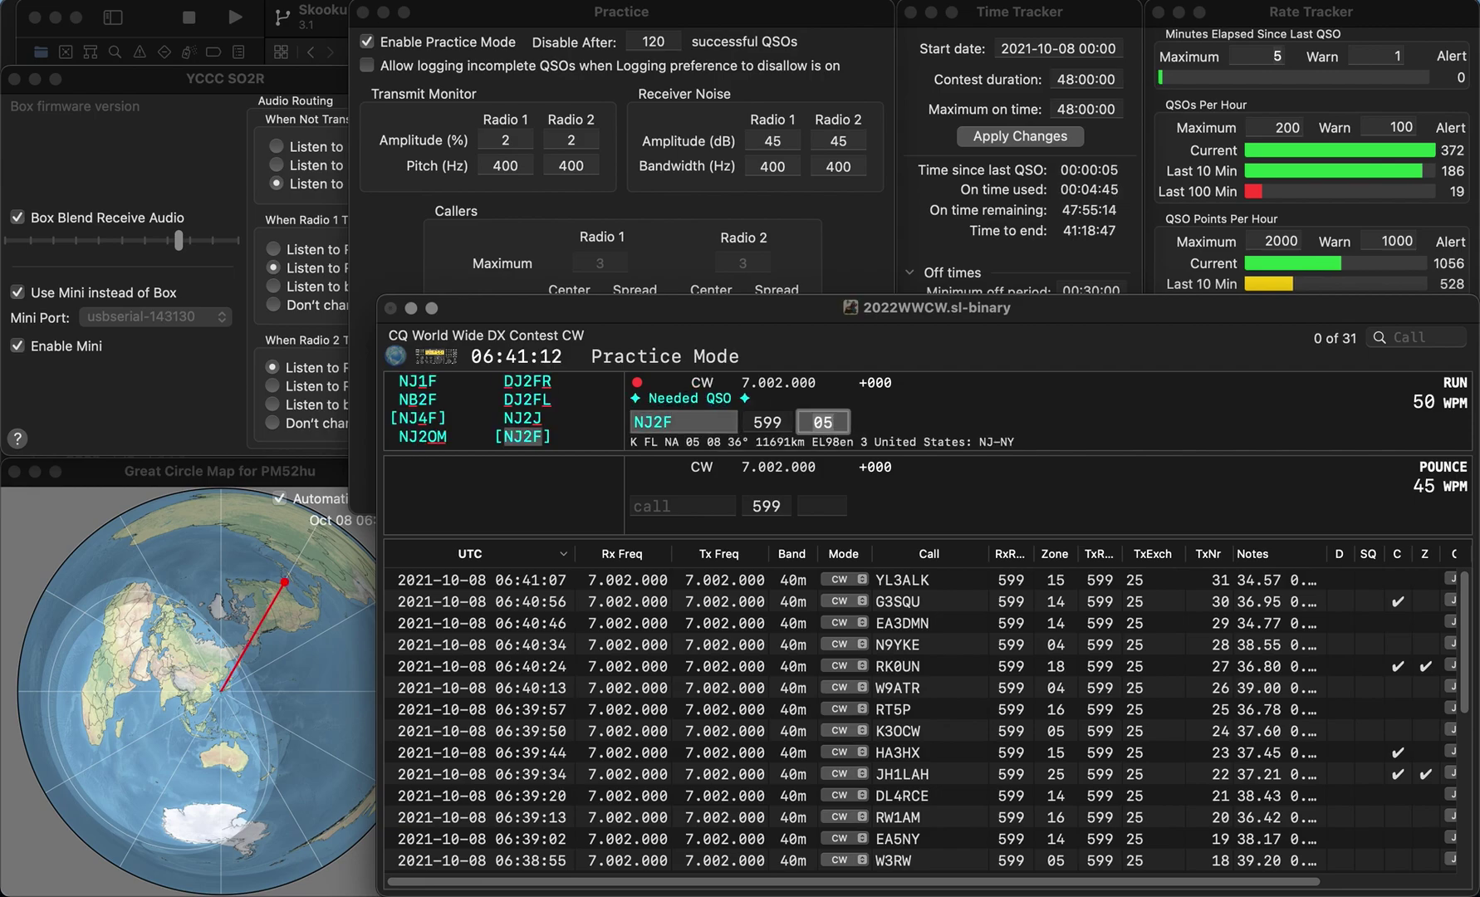
key("Return")
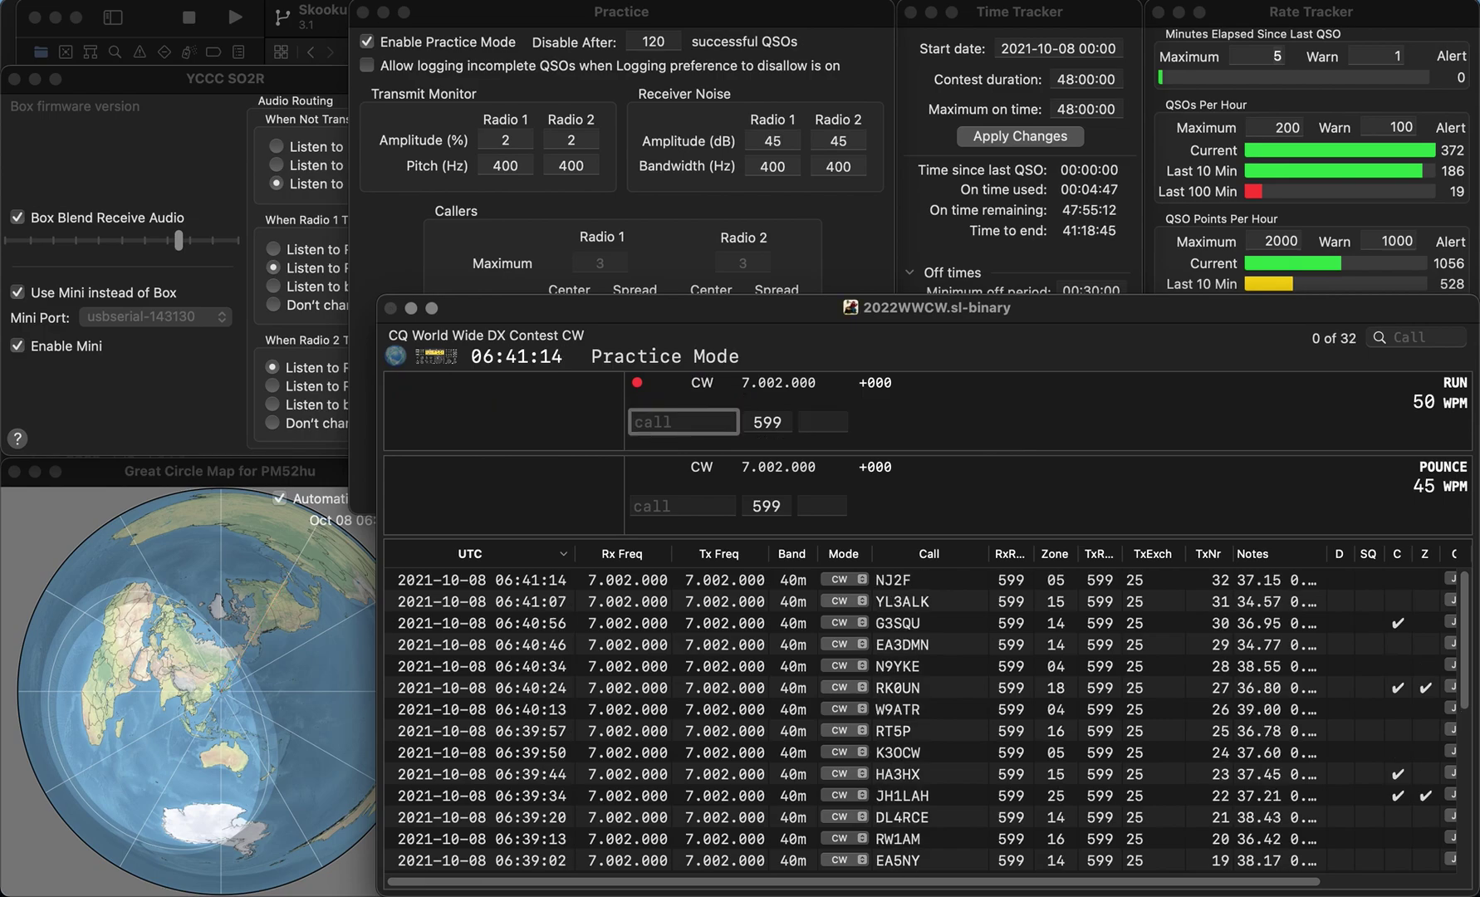
type("KK5OV")
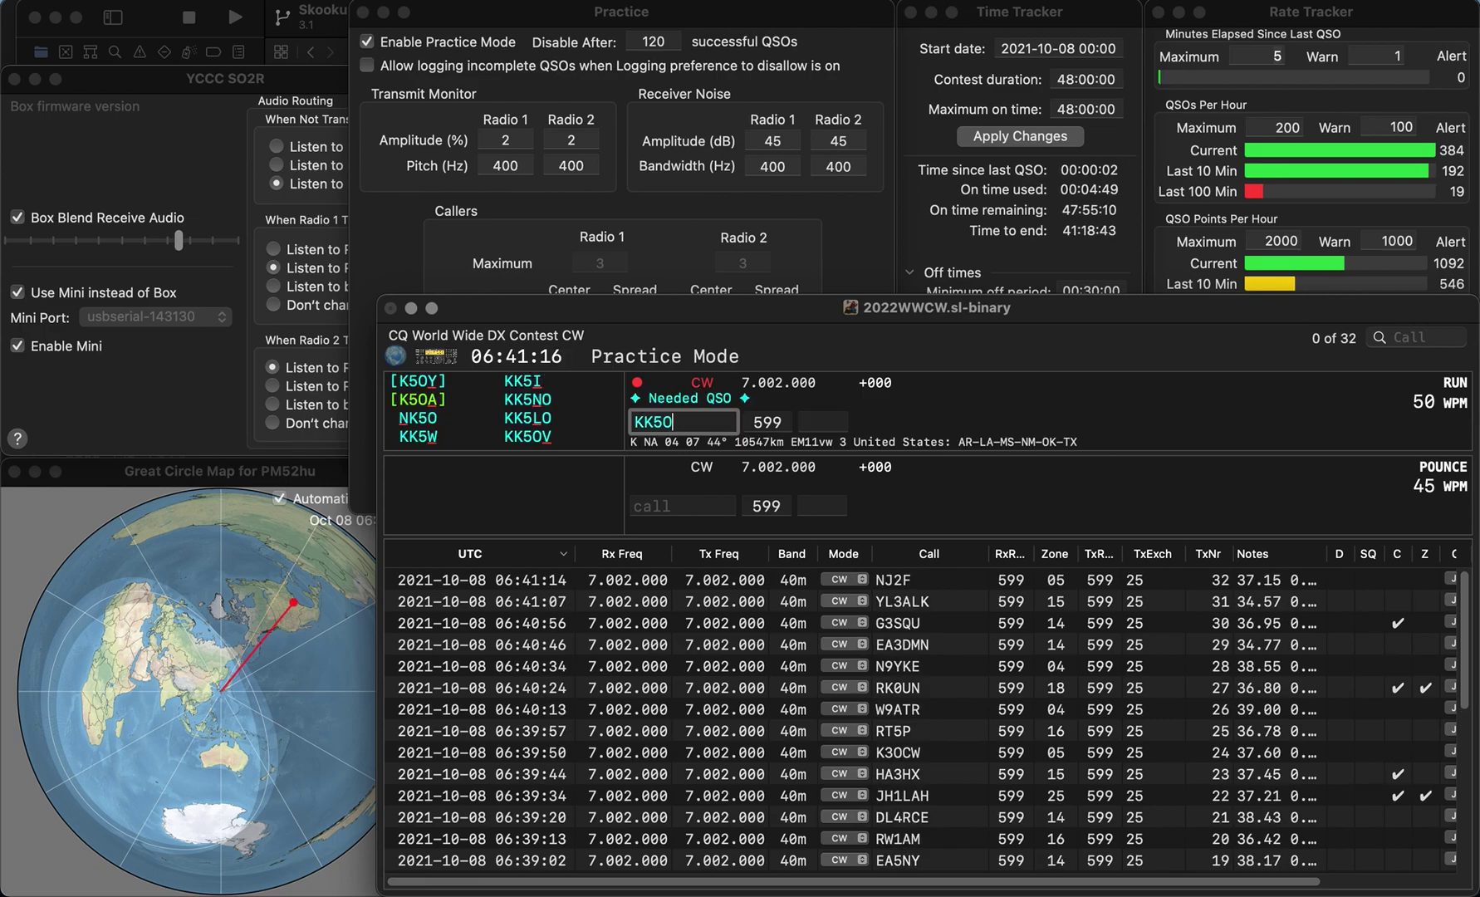
key("Return")
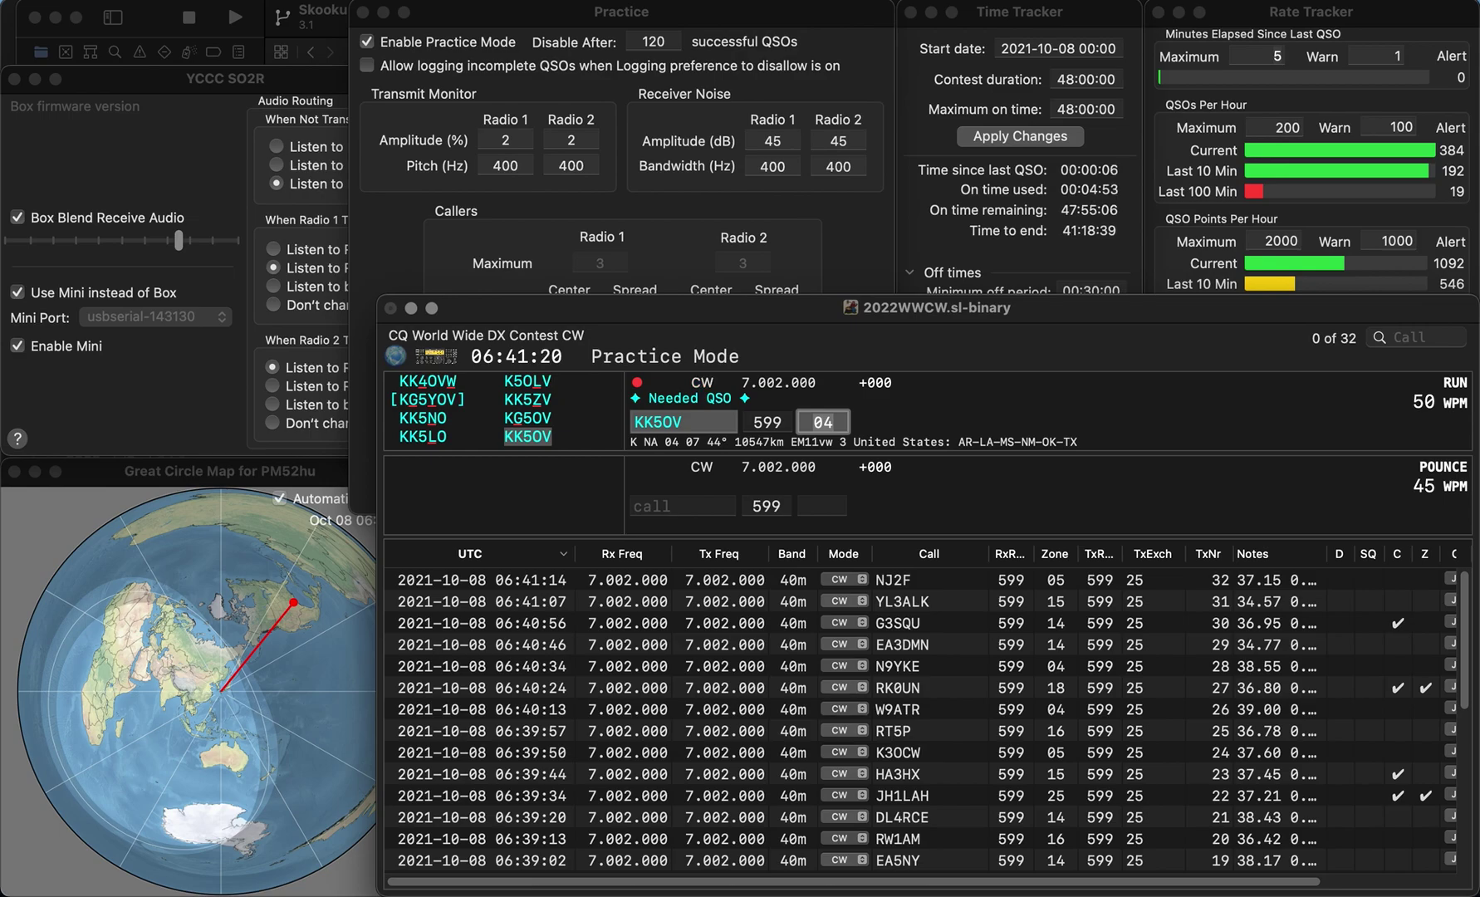
key("Return")
type("RK")
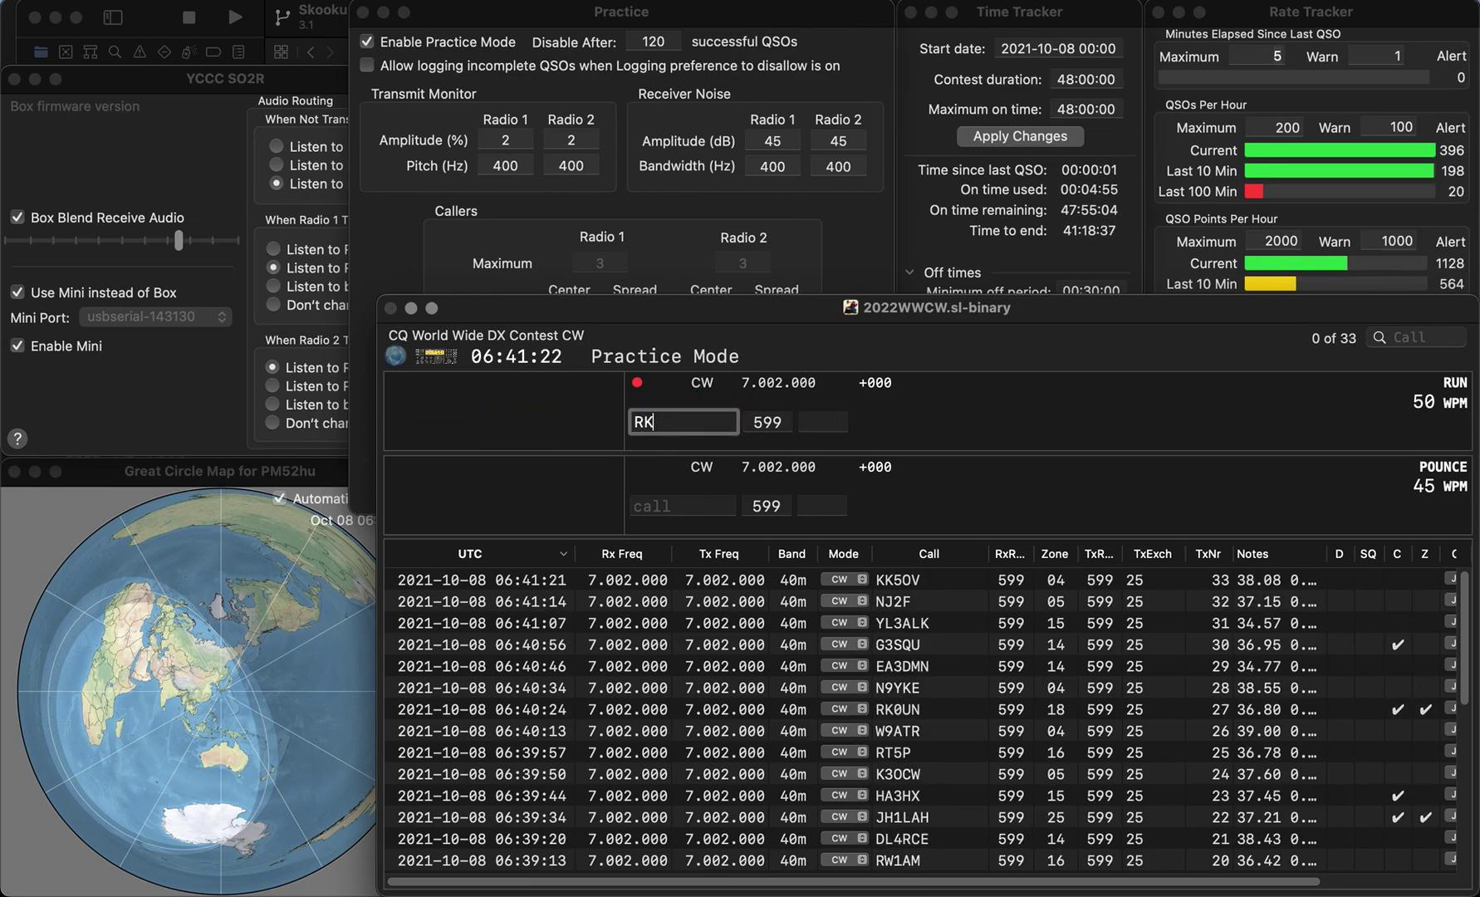
type("3MXT")
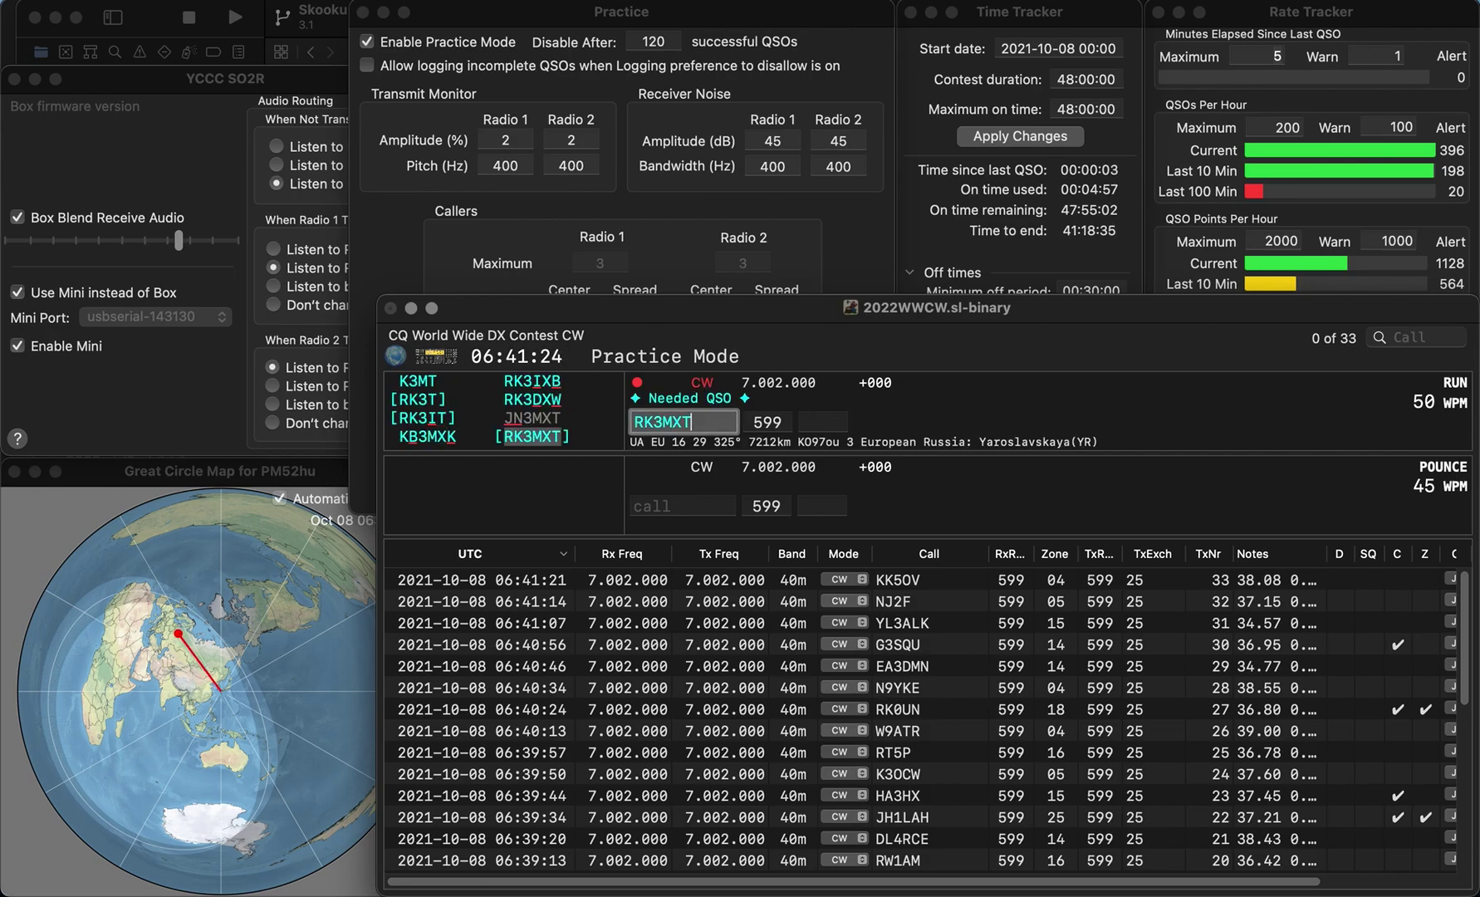
key("space")
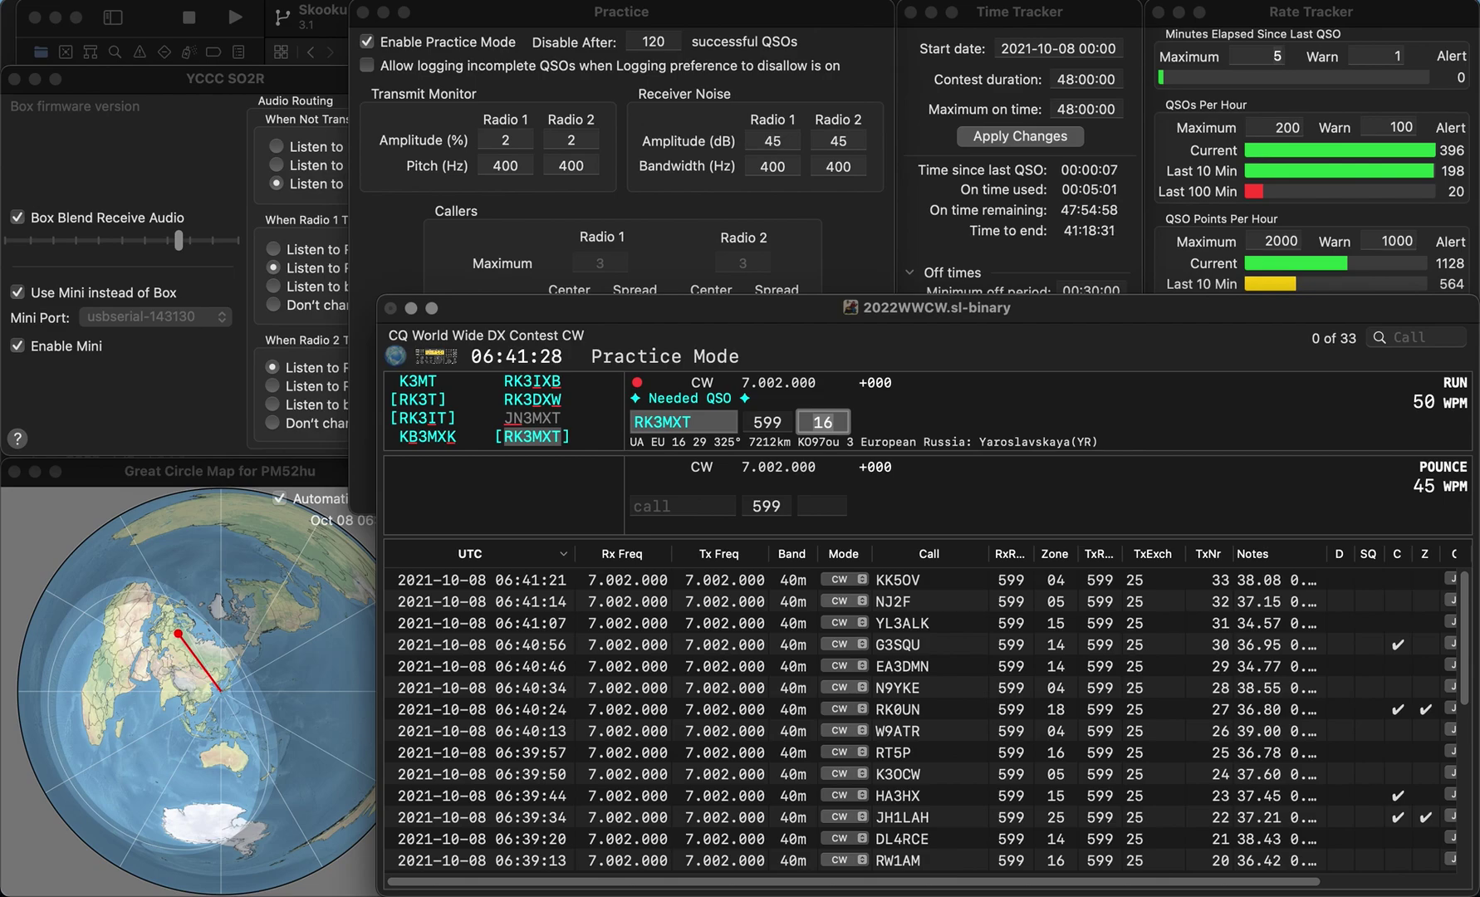
key("Return")
type("KD4DRJ")
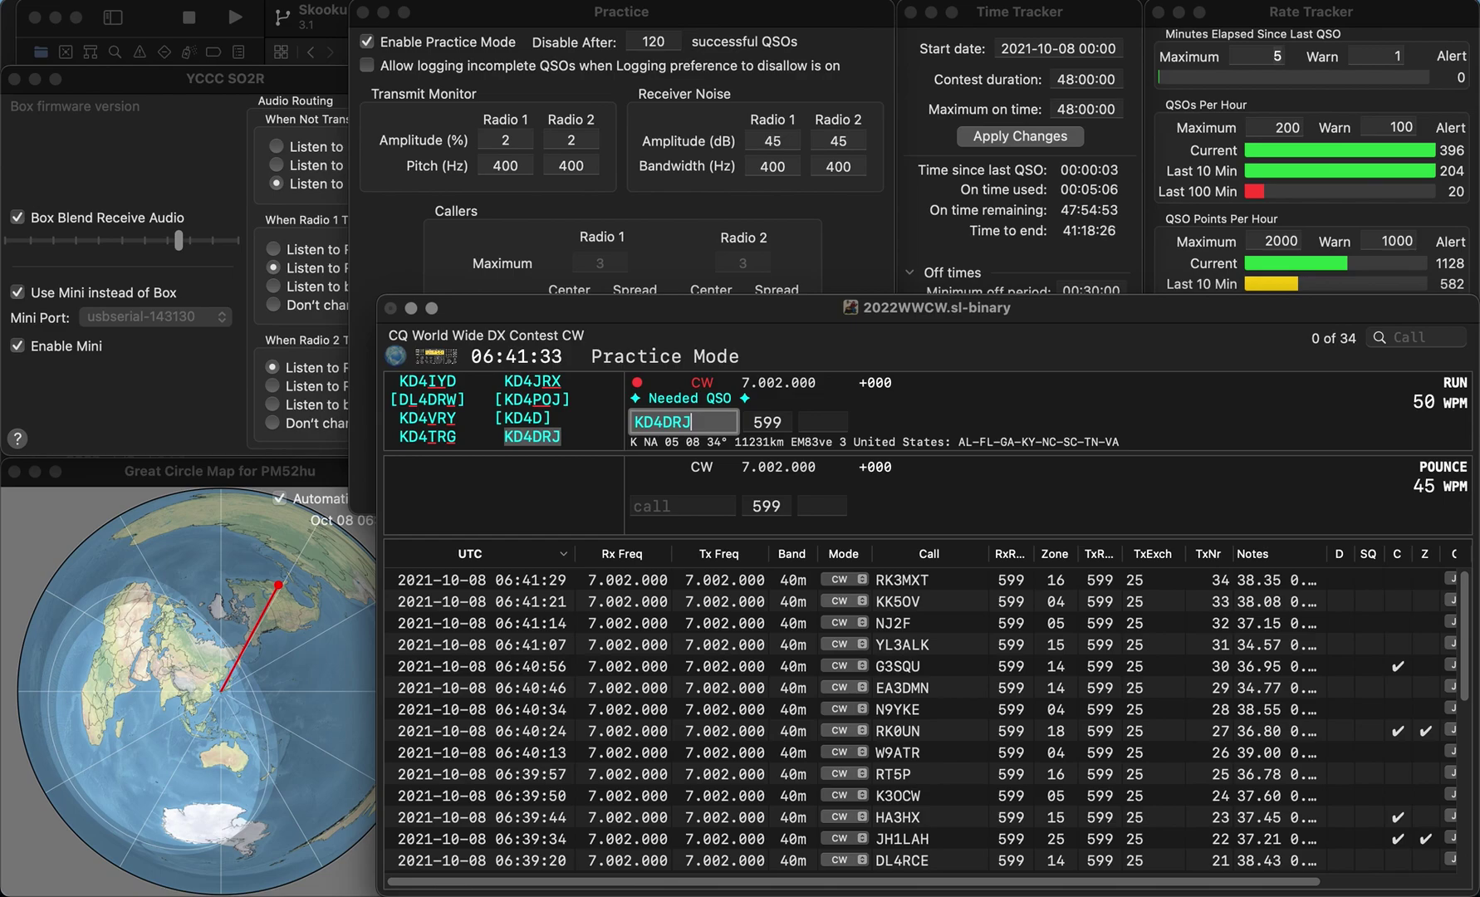
key("Tab")
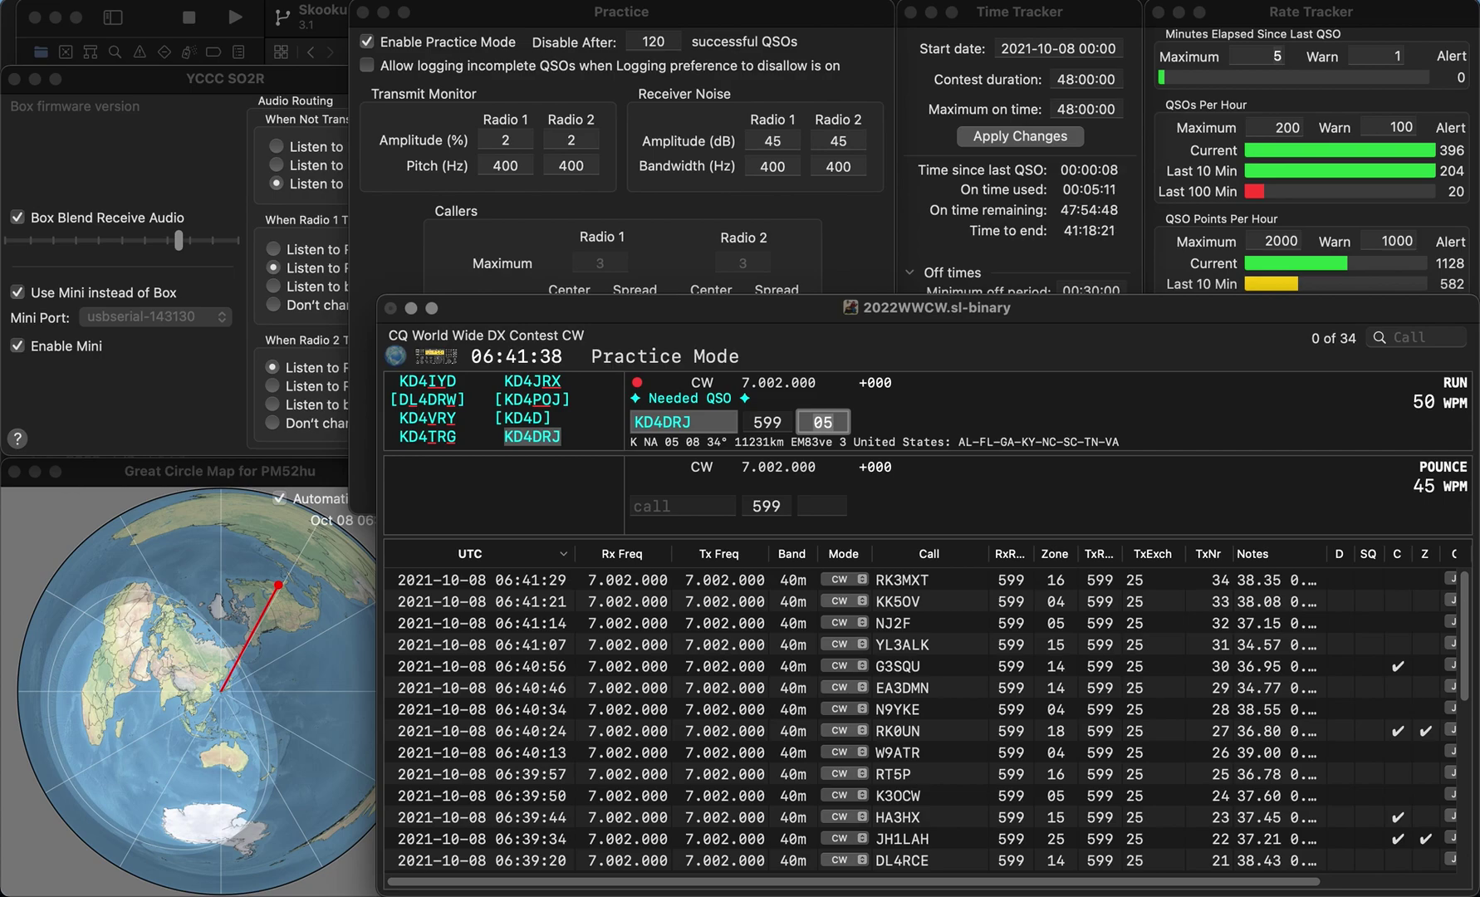
key("Return")
type("SV2AWG")
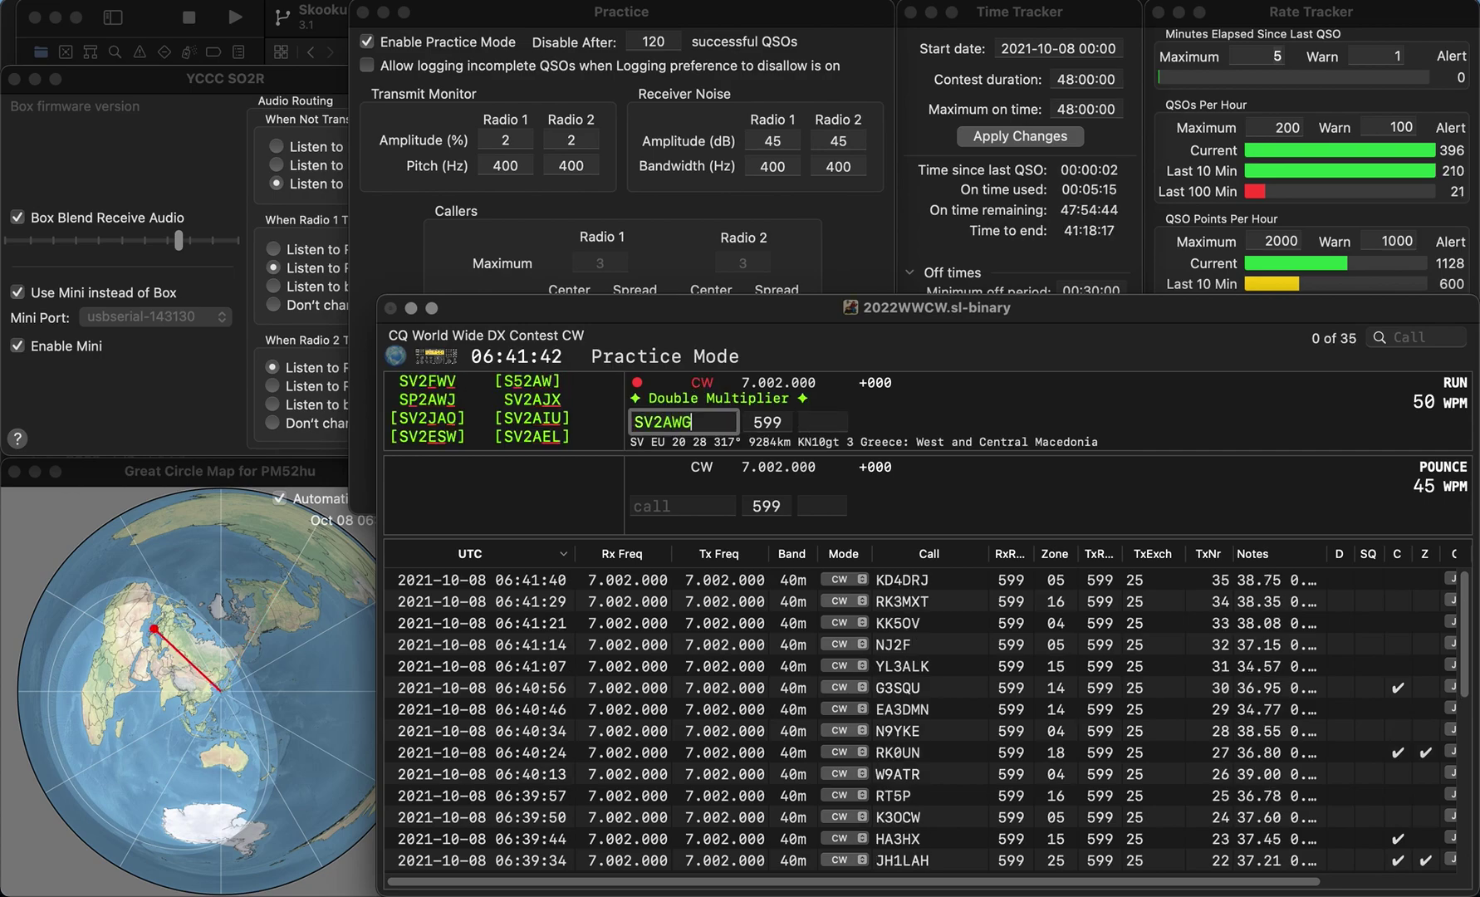
key("space")
left_click(662, 422)
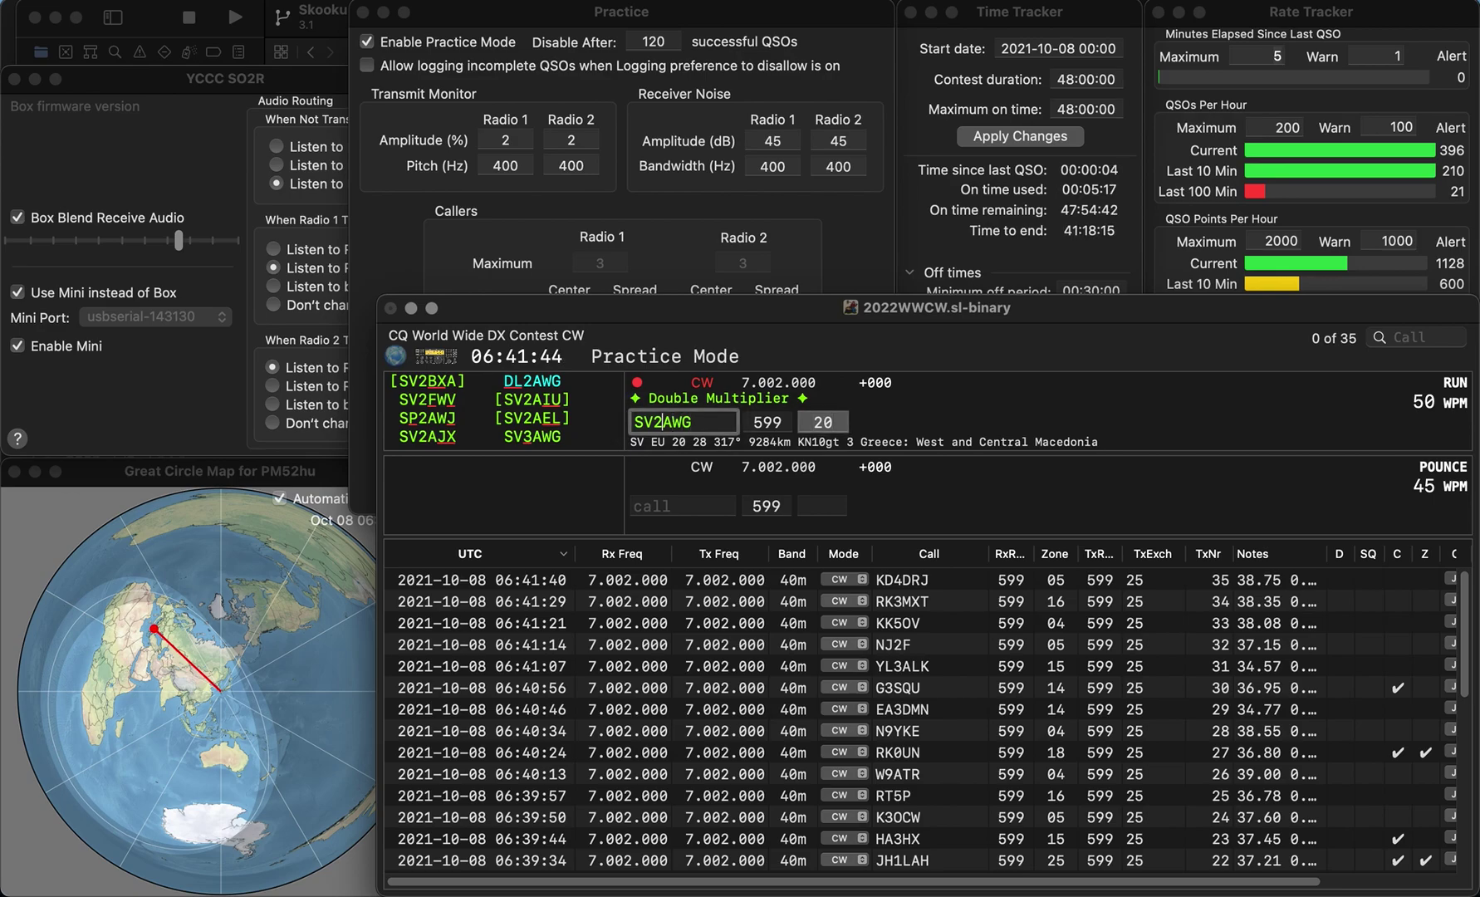
key("BackSpace")
type("3")
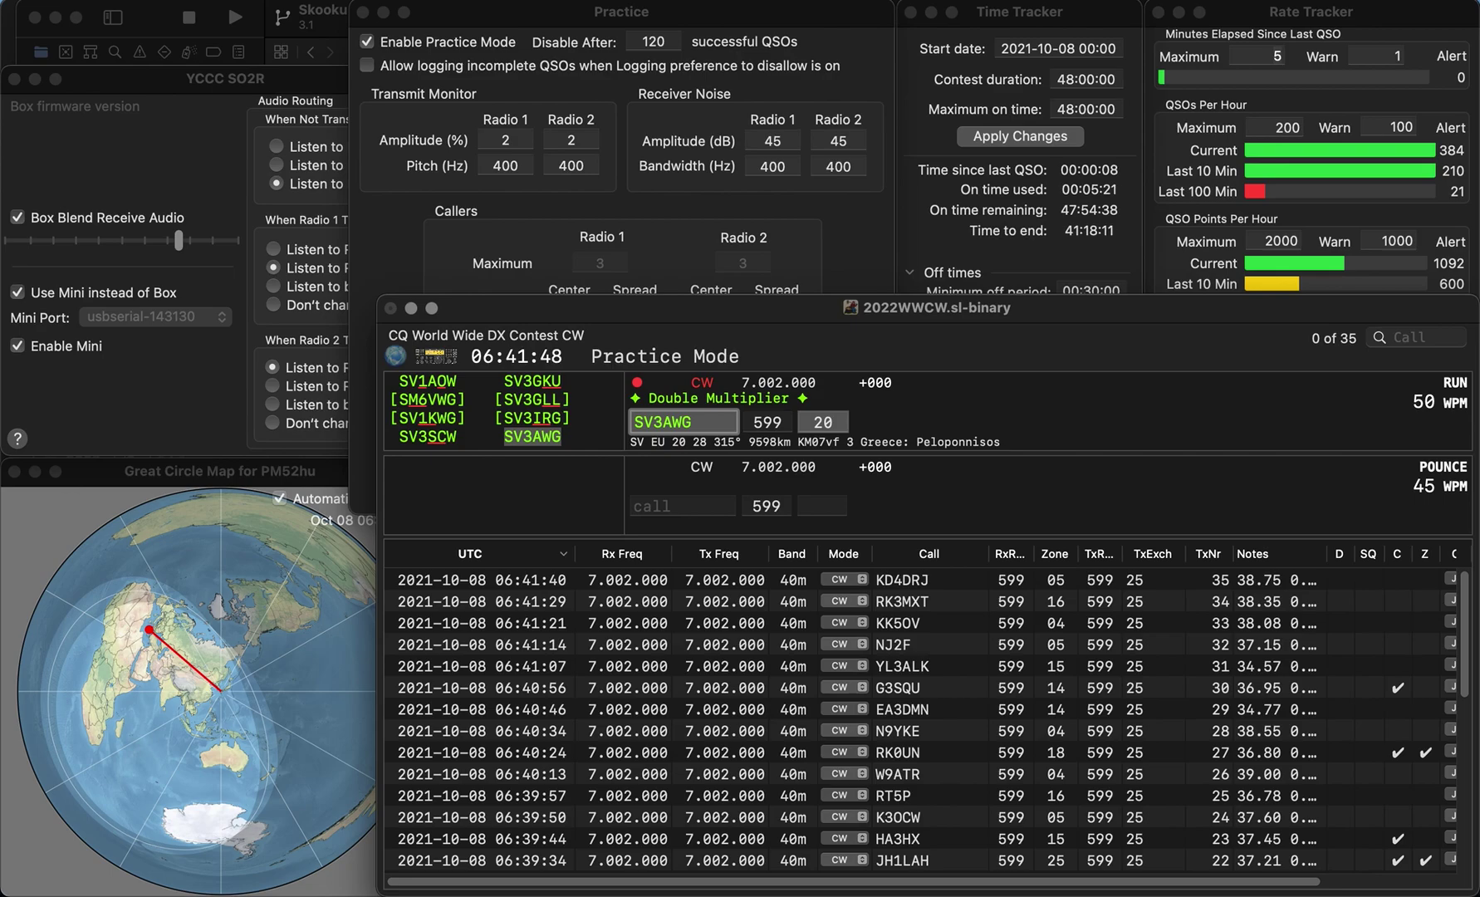
key("Tab")
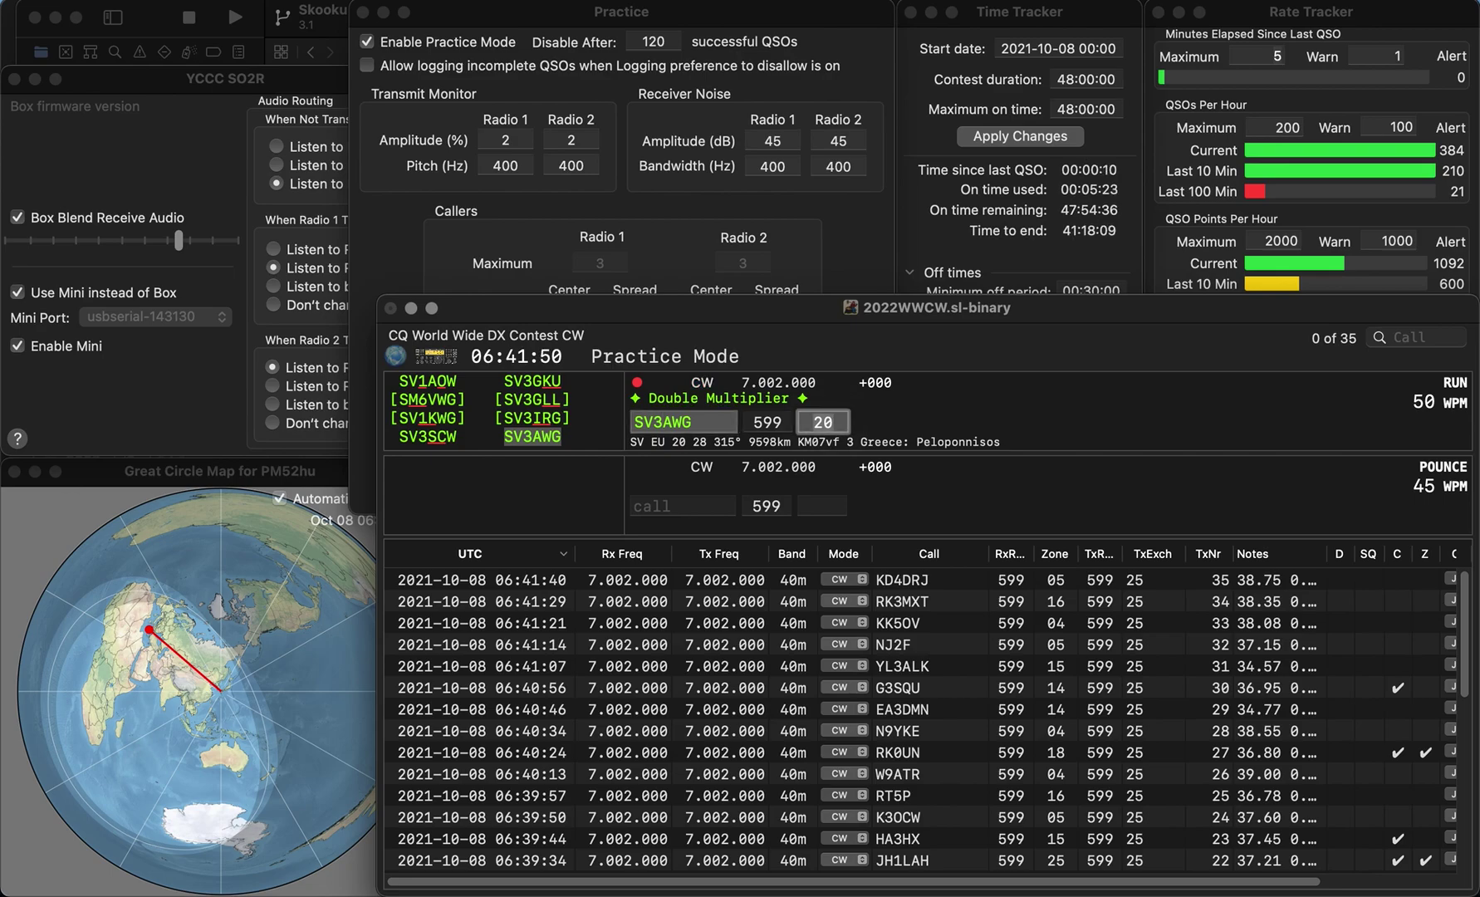
key("Return")
type("IK0TWM")
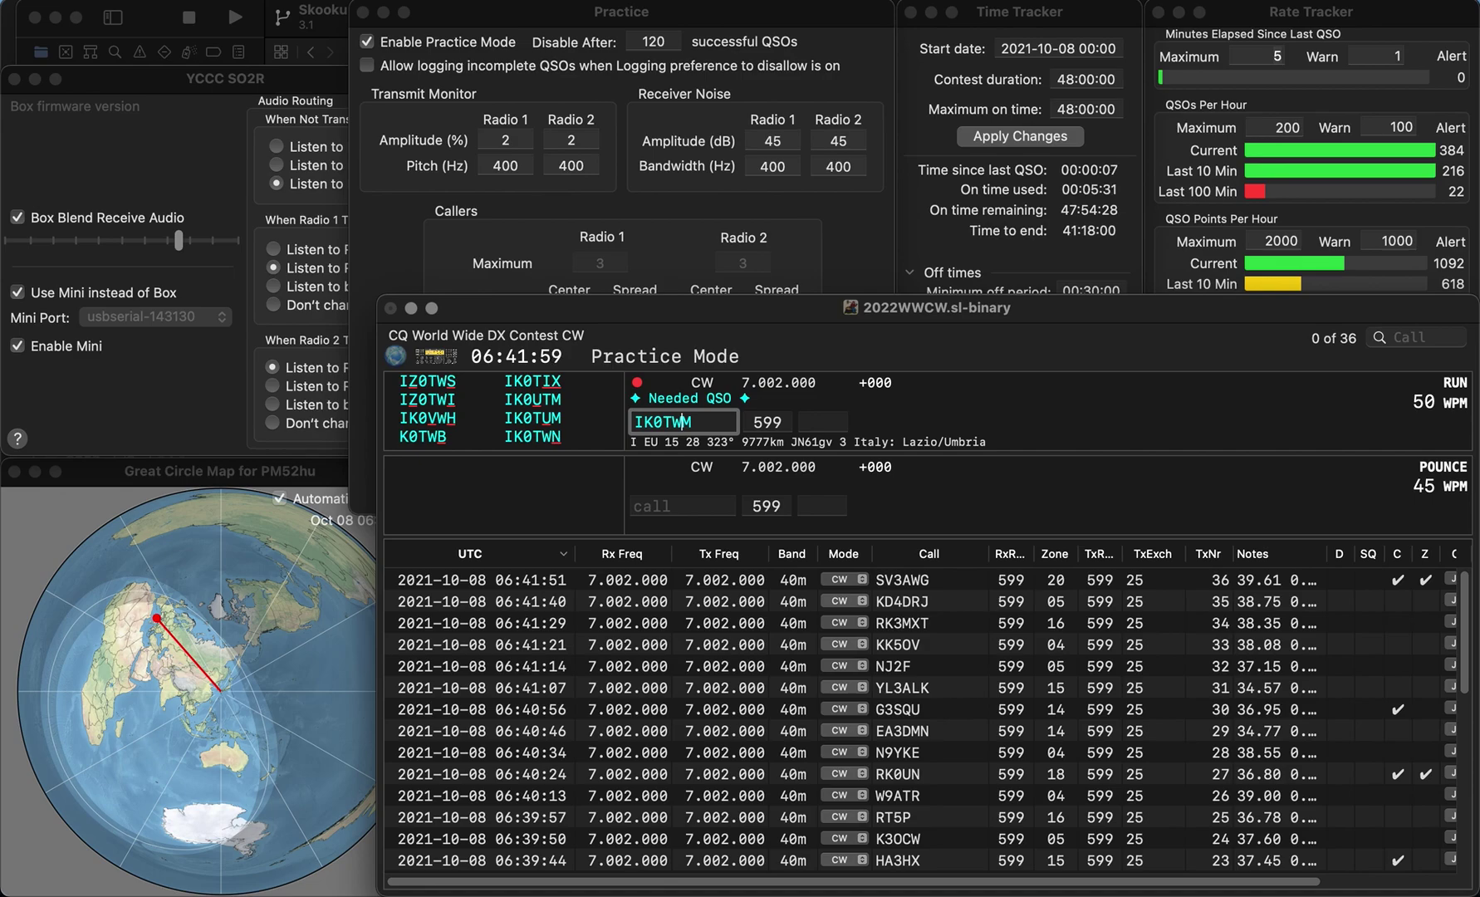
key("BackSpace")
key("BackSpace")
type("UM")
key("Return")
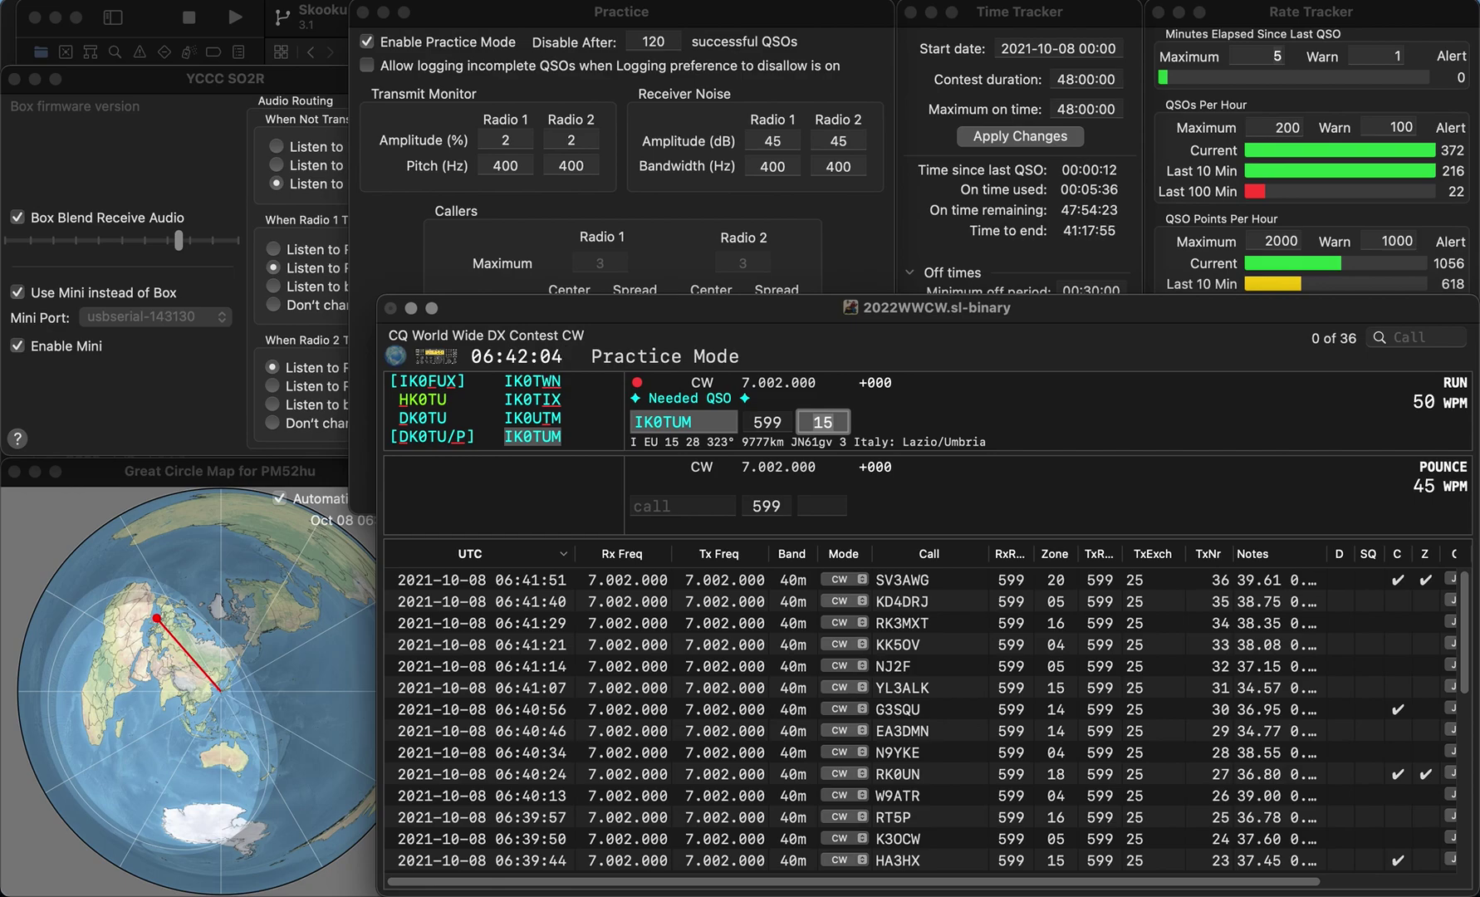
key("Return")
Step: Enter W1IS as the caller on the run radio and log the contact with report 599 and zone 05
type("1IS")
key("Left")
key("Left")
key("Left")
type("W")
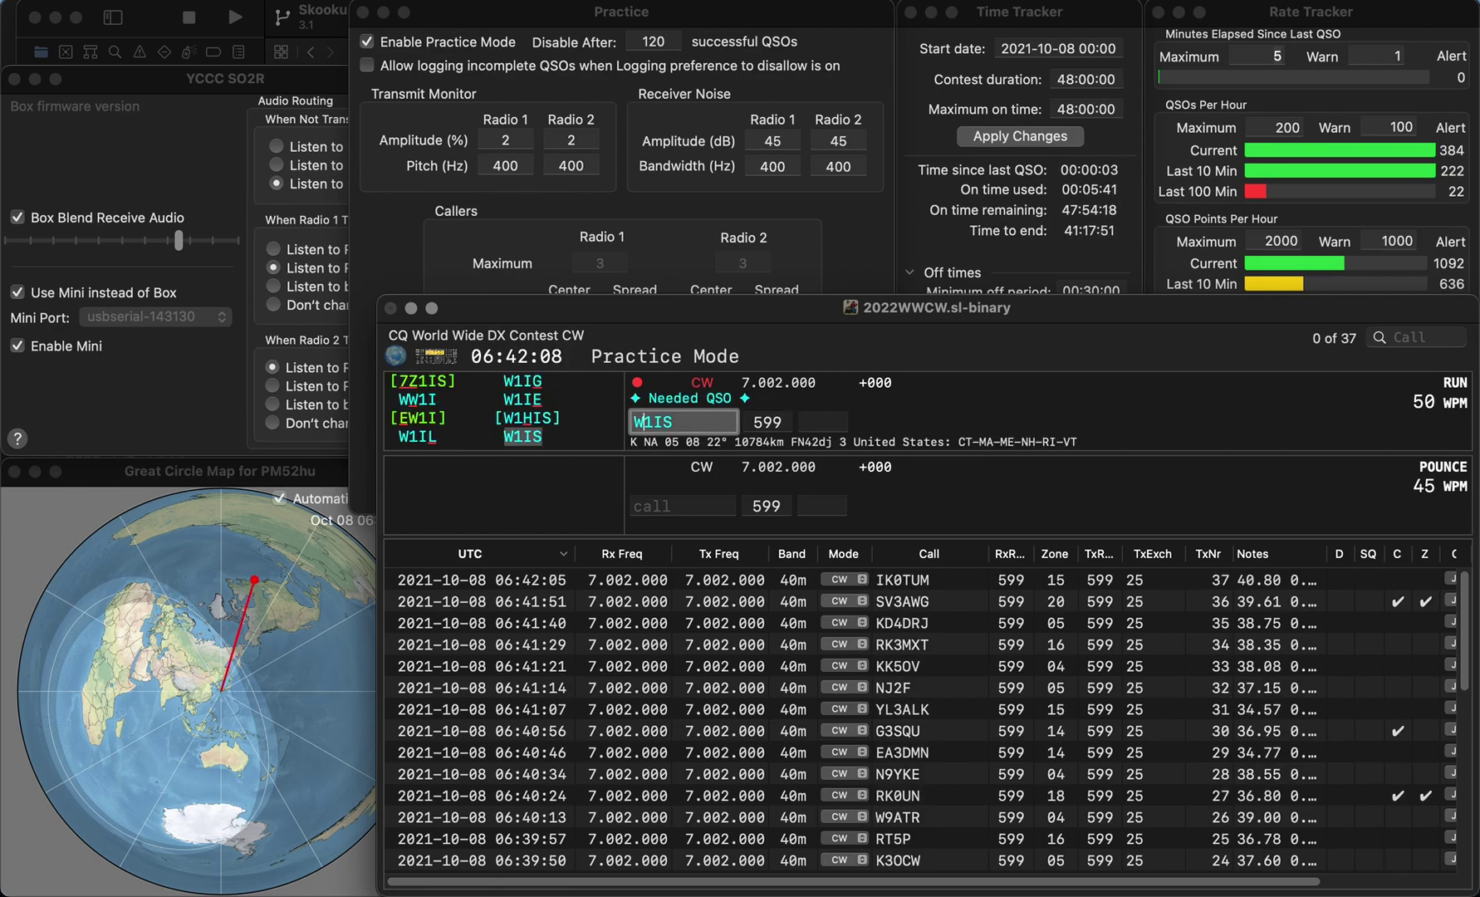
key("Return")
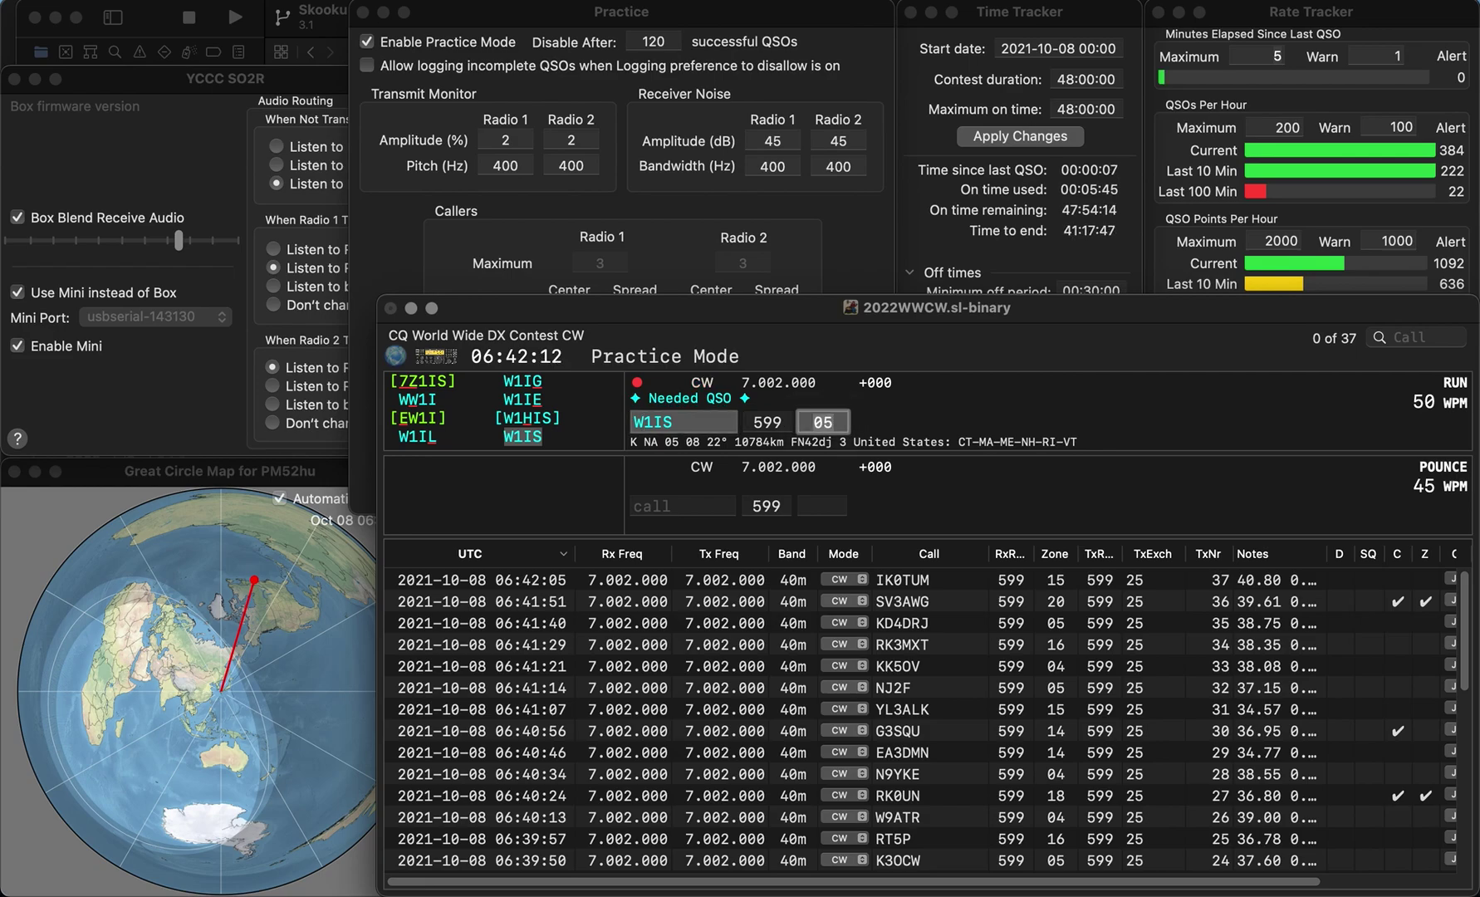
key("Return")
type("N4PVH")
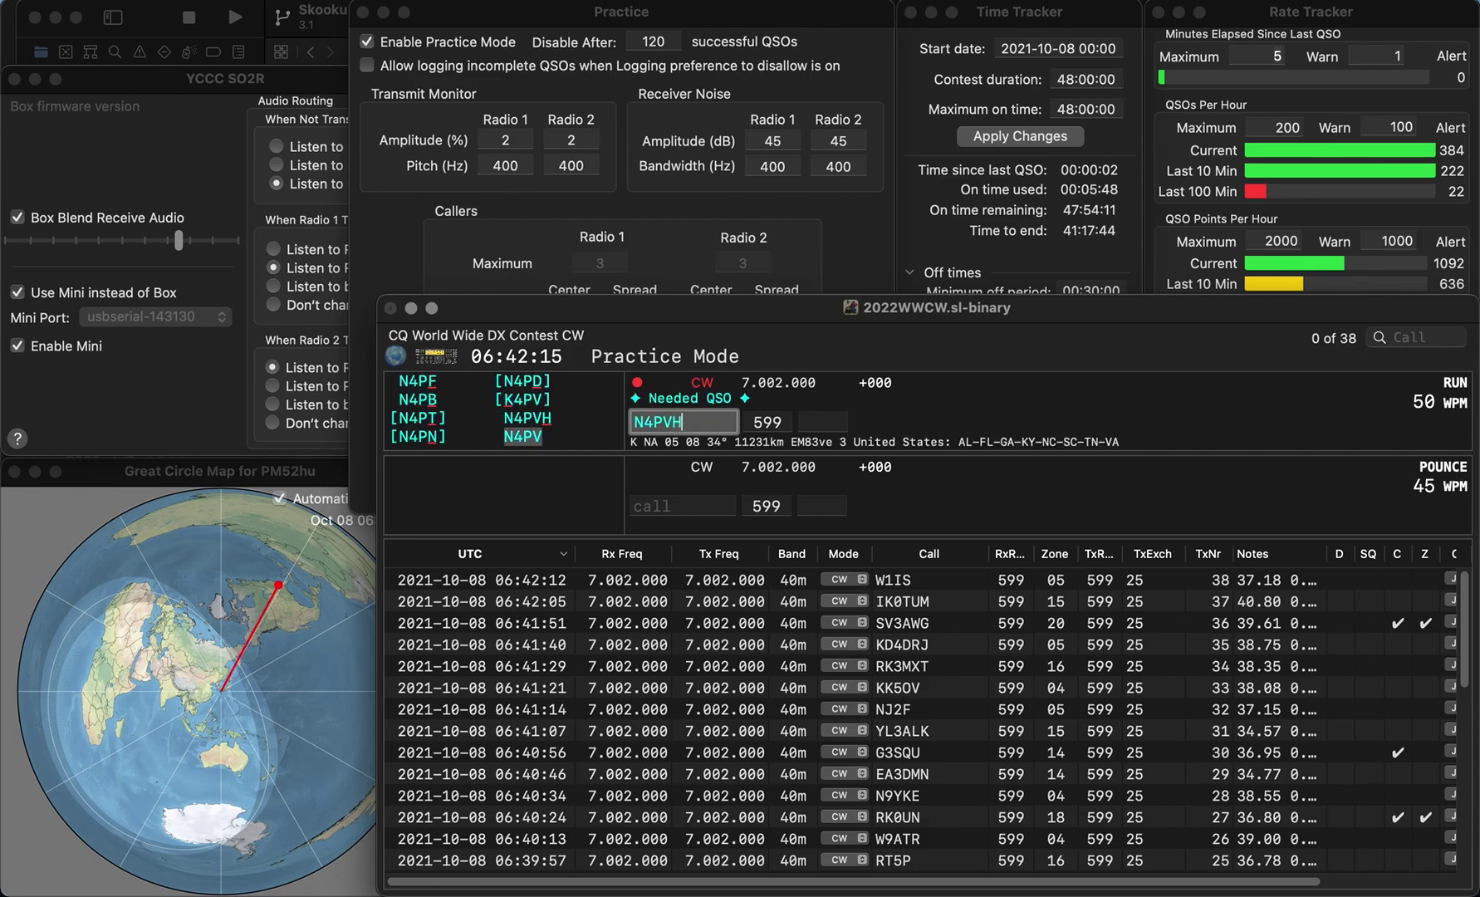
key("Return")
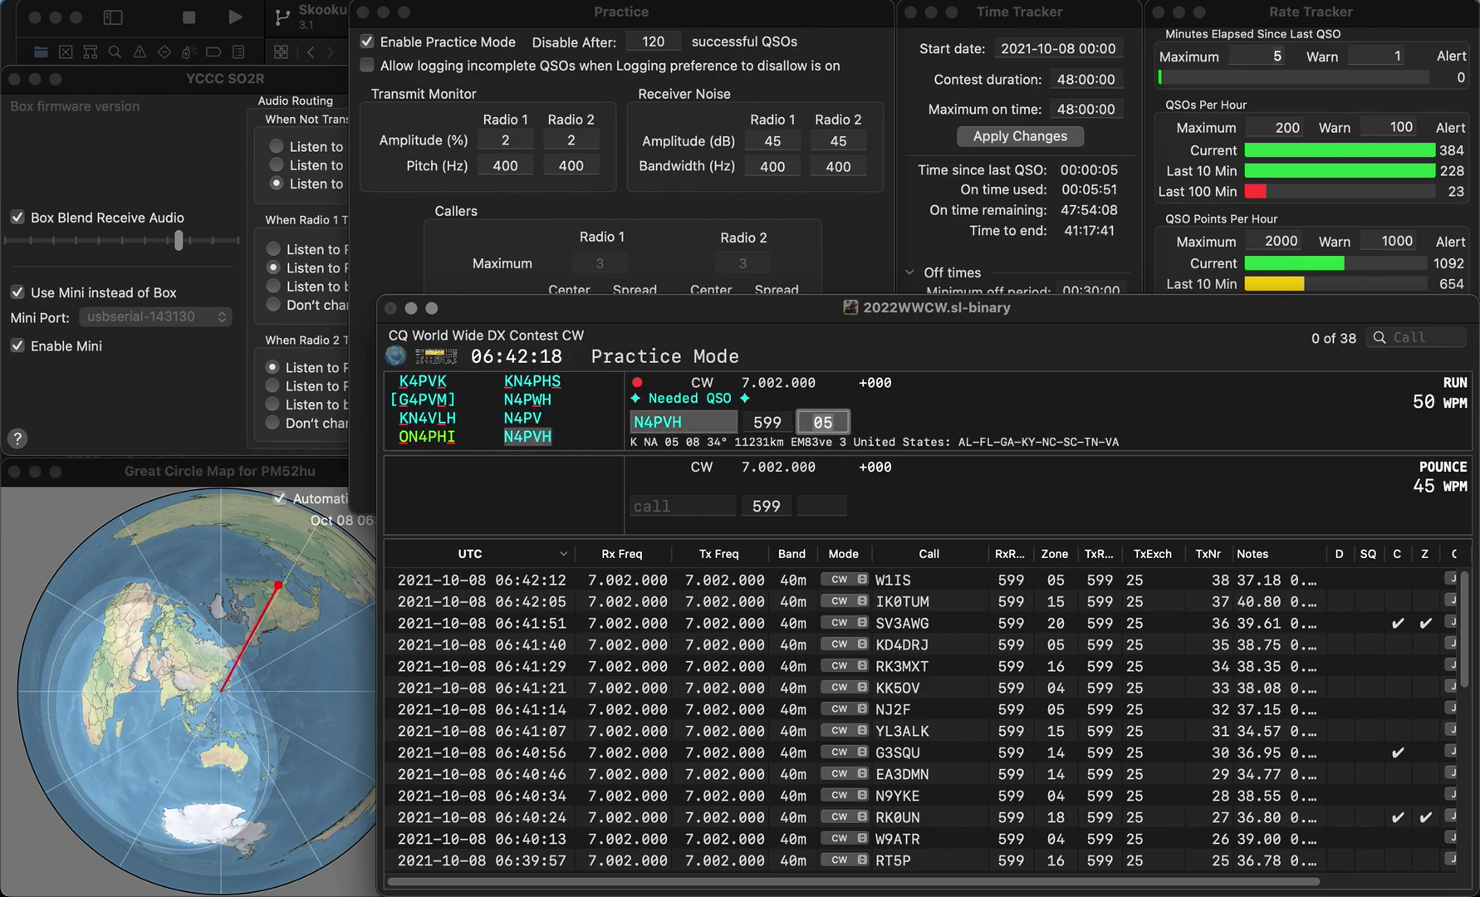
key("Return")
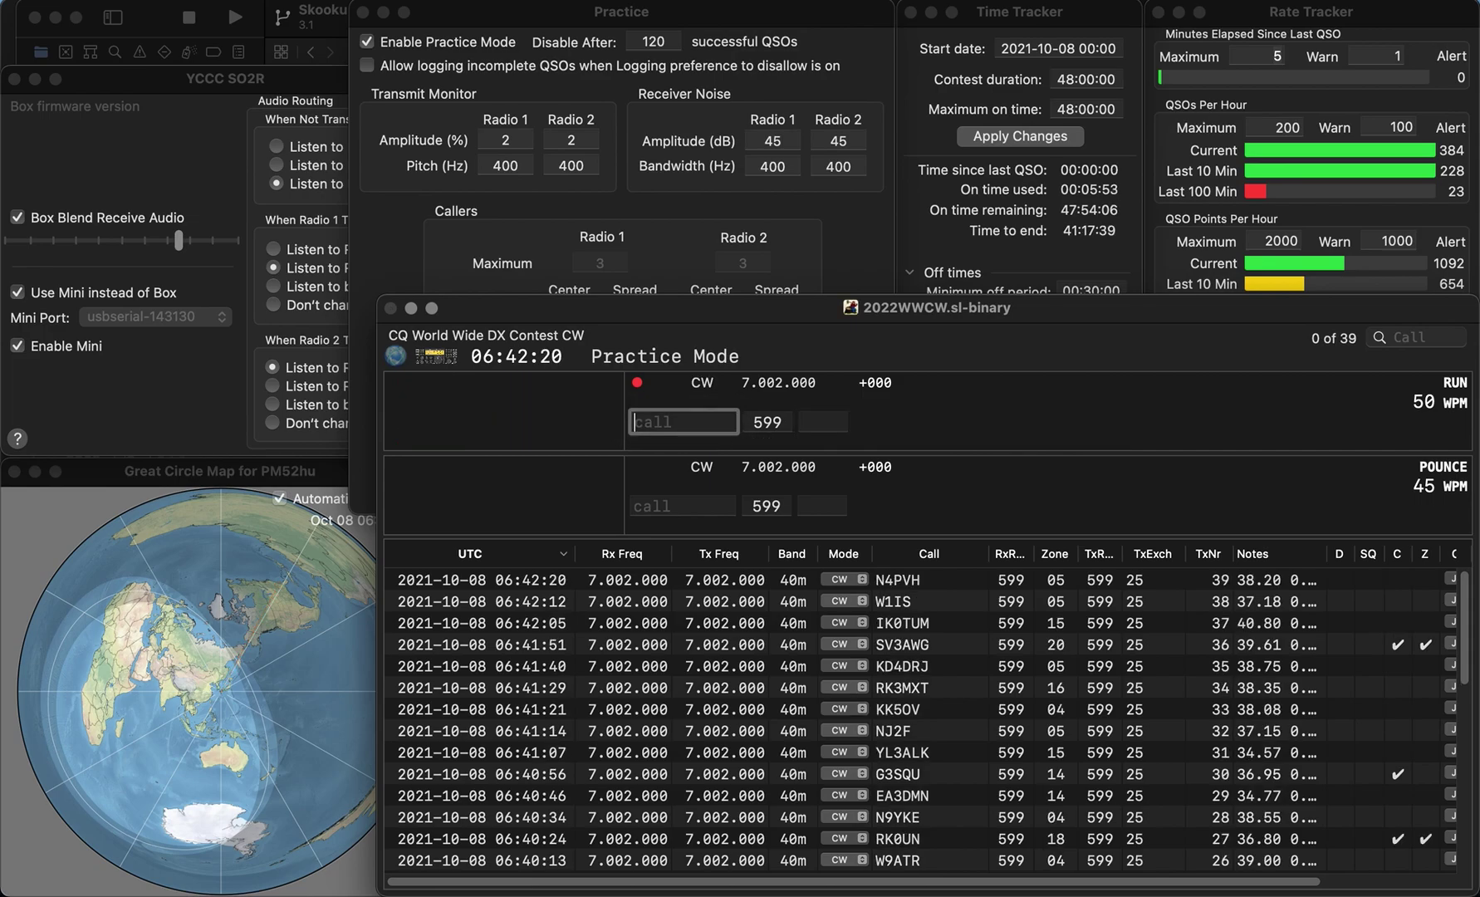
type("YV")
key("Left")
key("Left")
type("VA3")
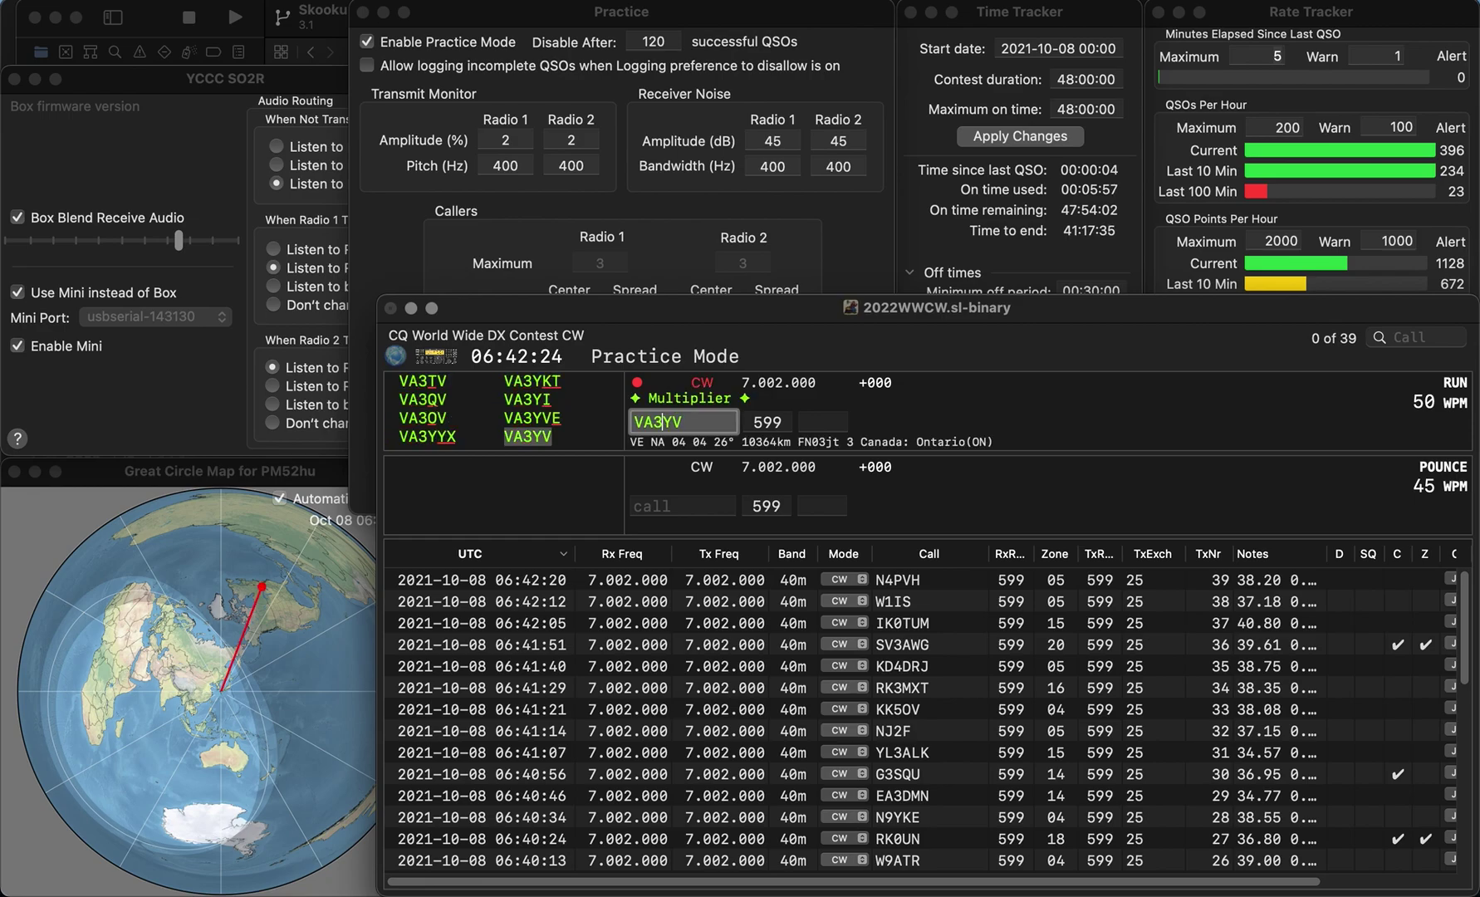
key("Tab")
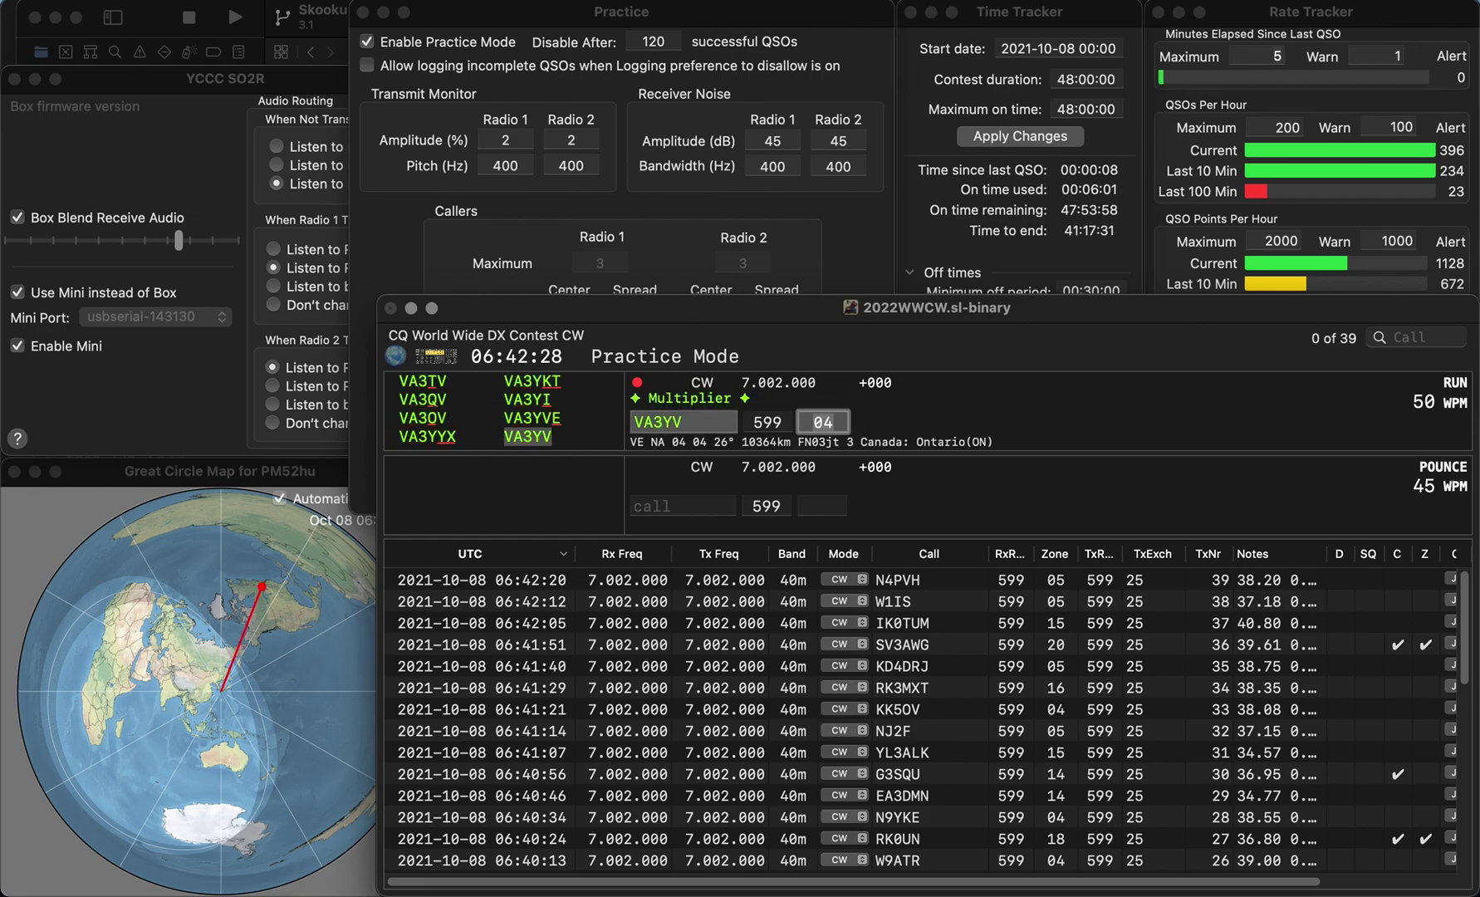
key("Return")
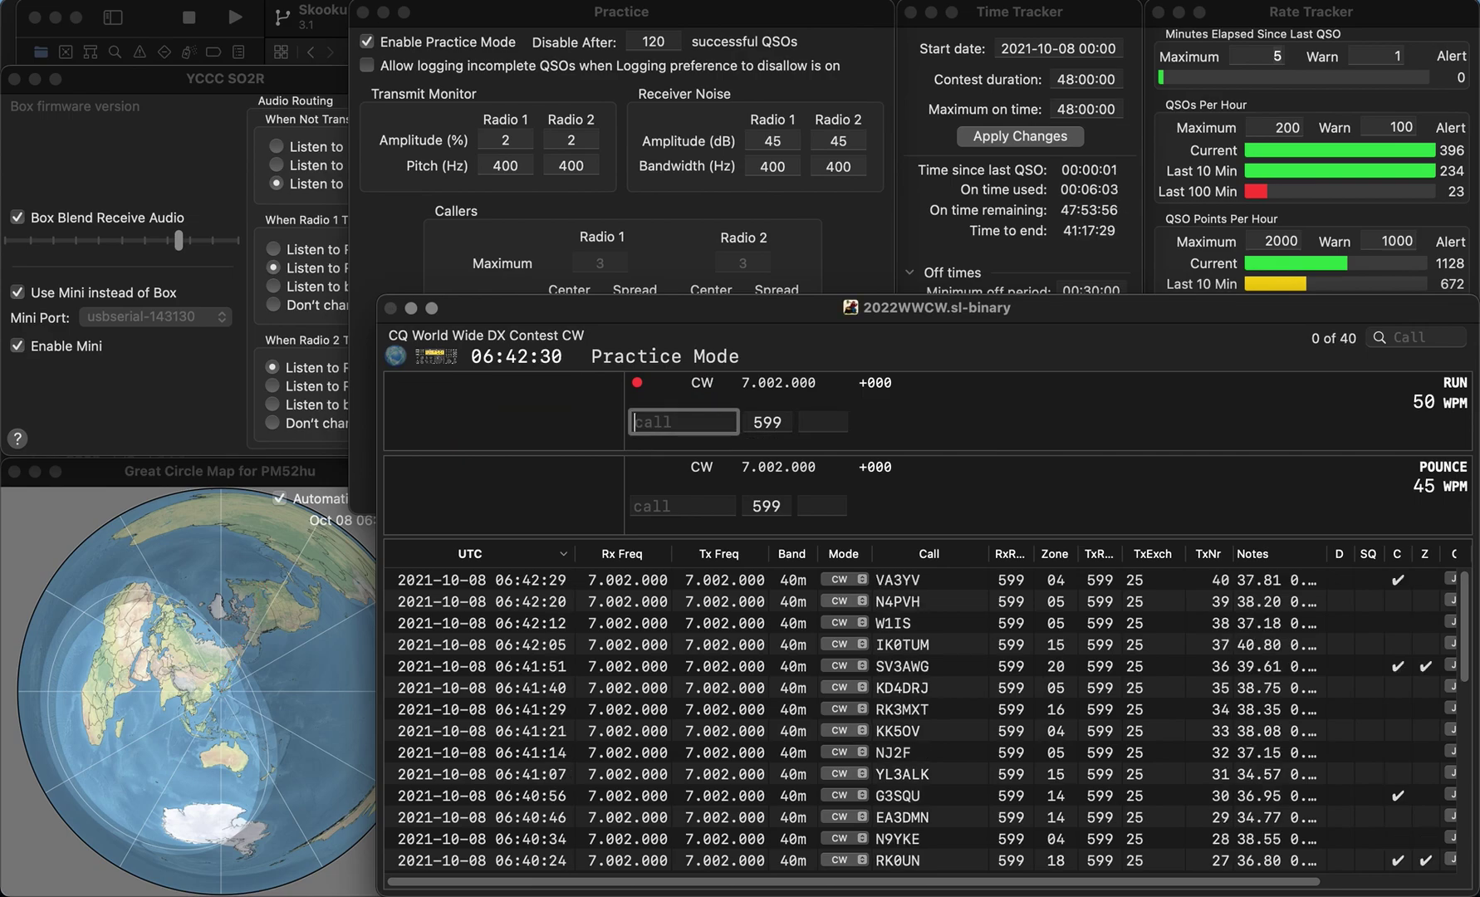
type("6MT")
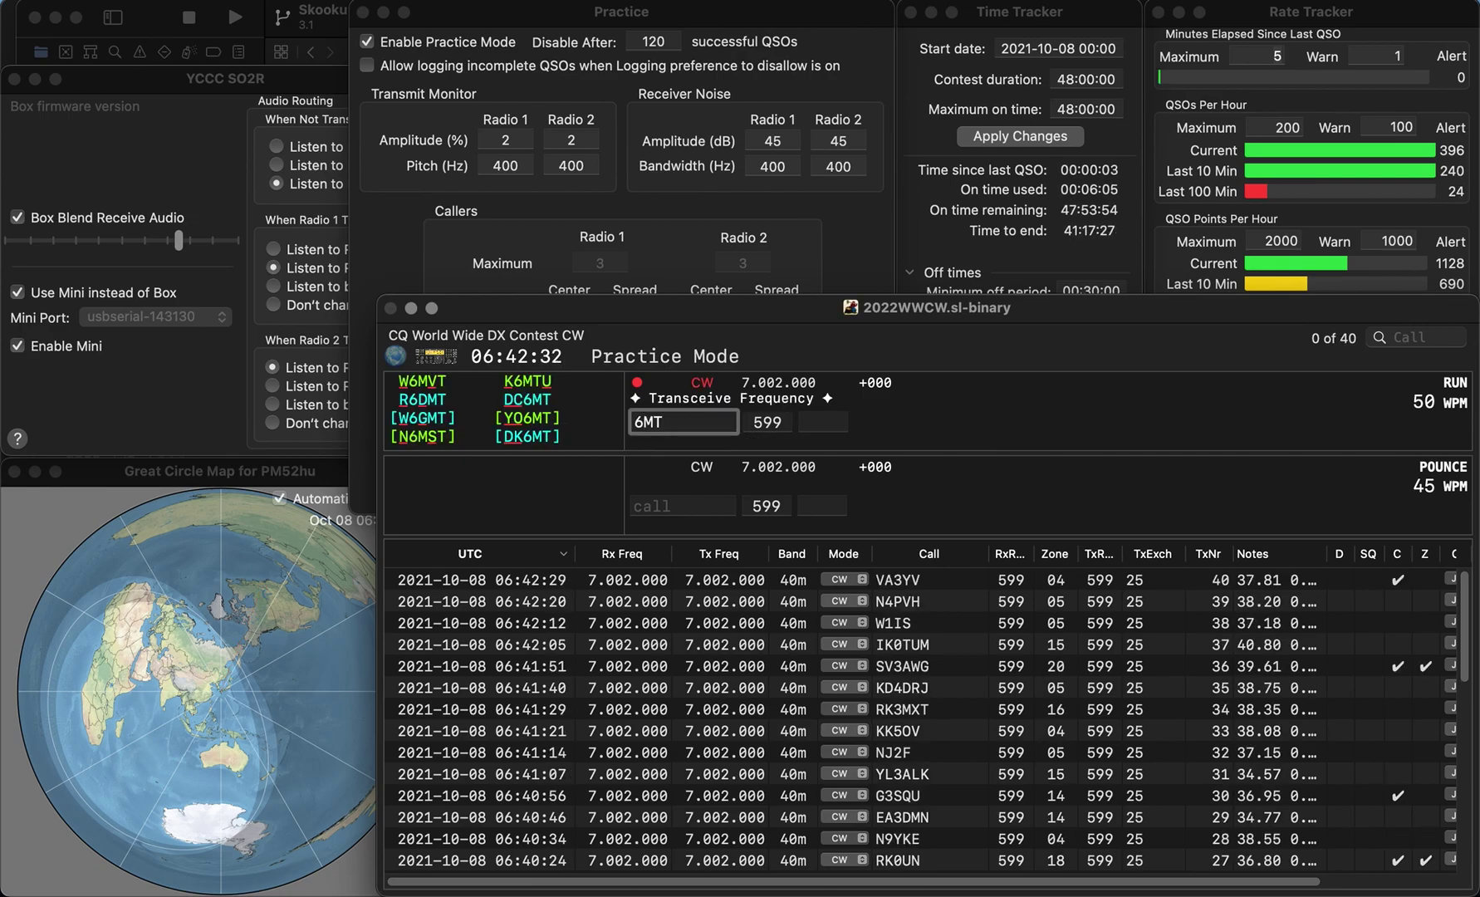
left_click(634, 422)
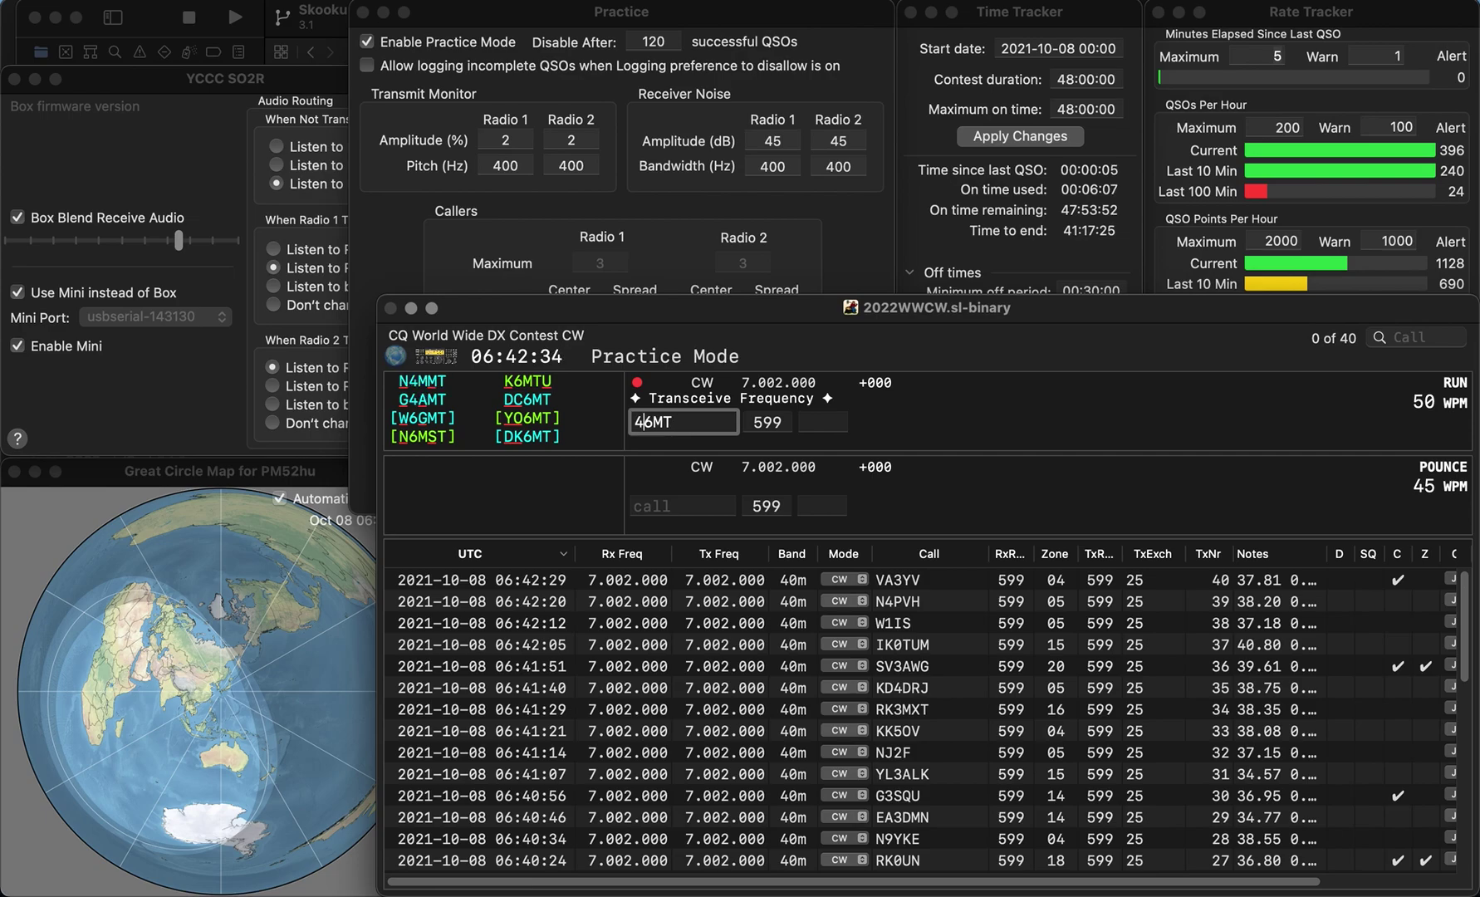
type("4K")
key("Right")
key("Right")
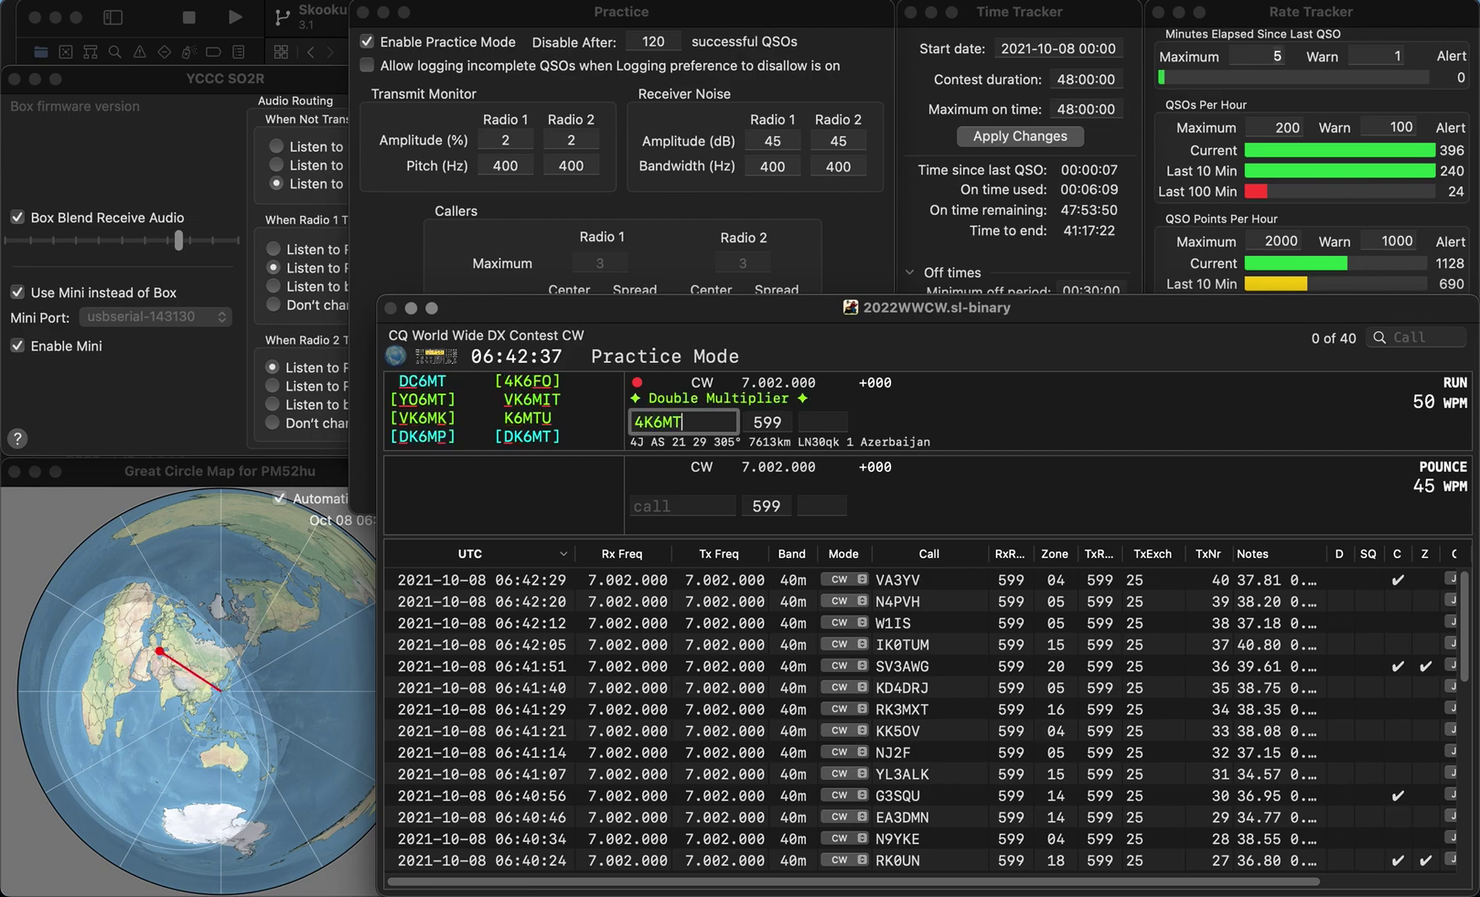
type("I")
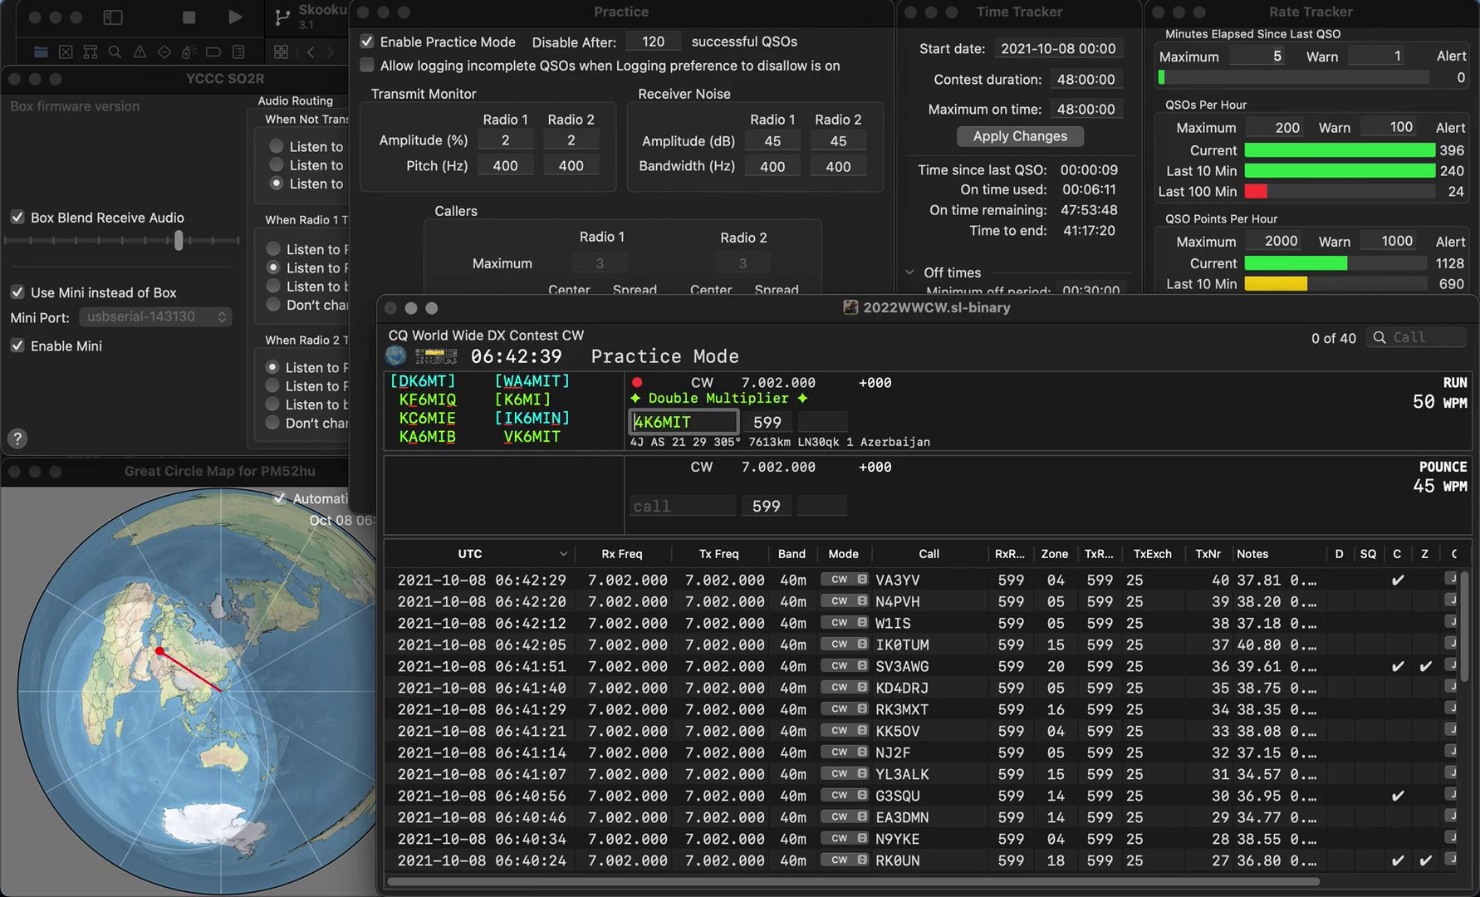
key("Home")
key("Delete")
type("V")
key("space")
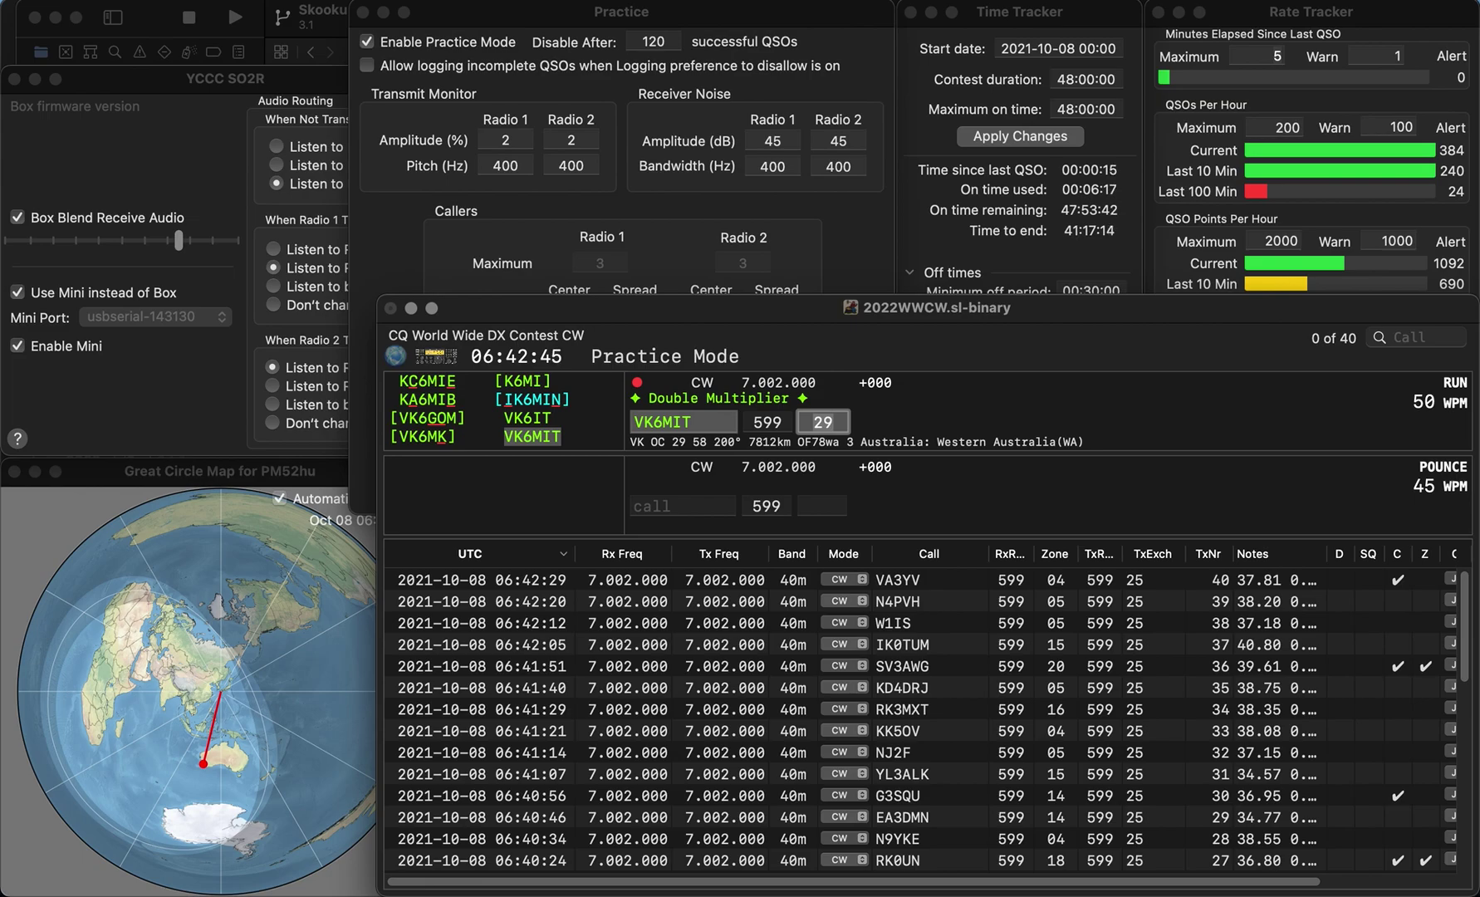
key("Return")
Step: Enter M9A as the caller on the run radio and log the contact with report 599 and zone 14
type("M")
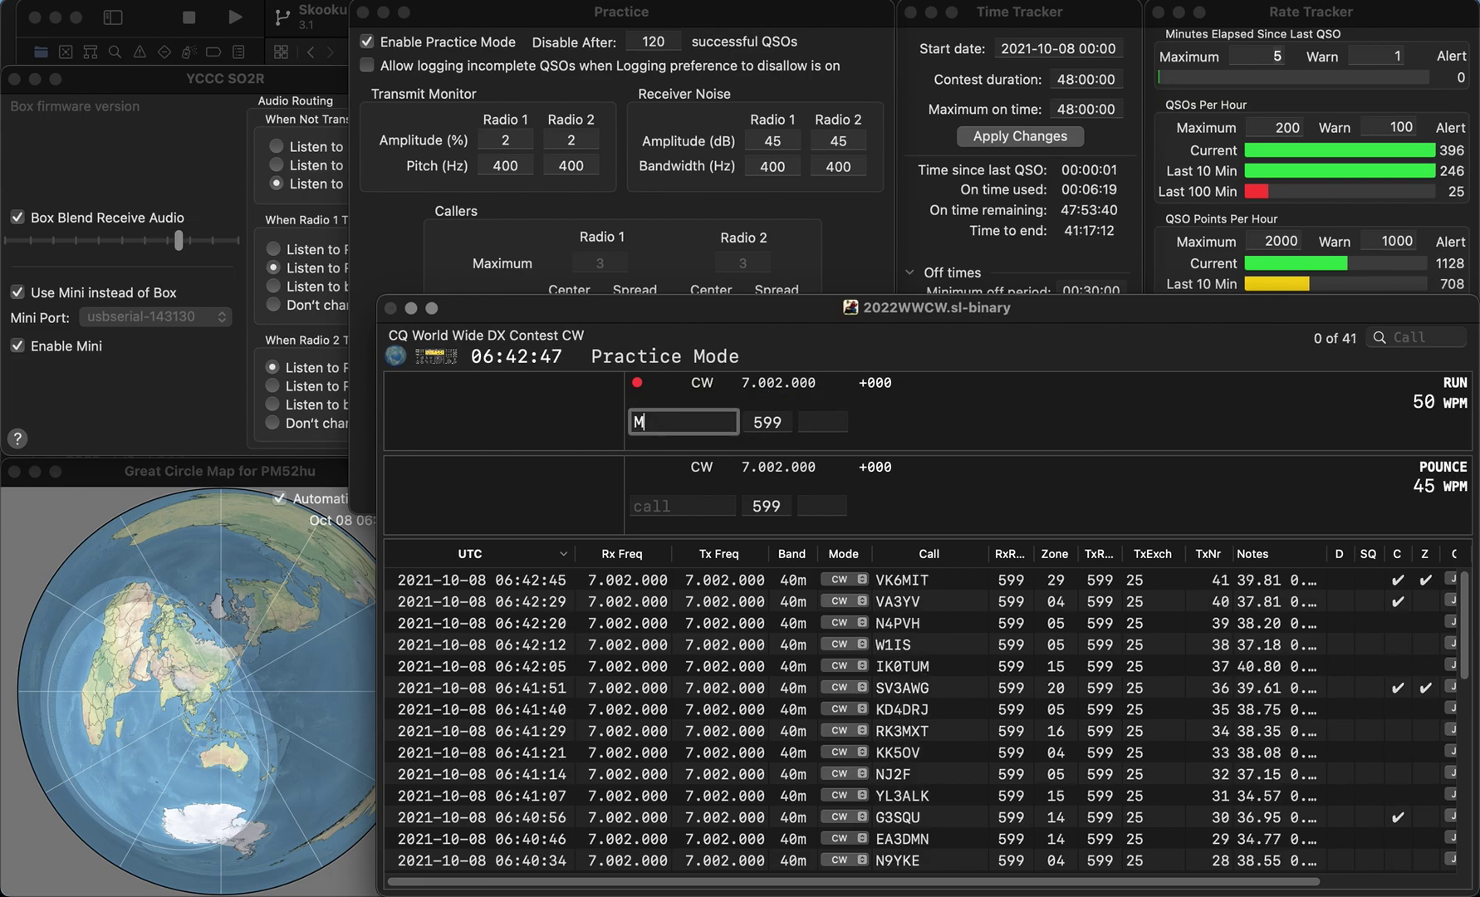
type("9A")
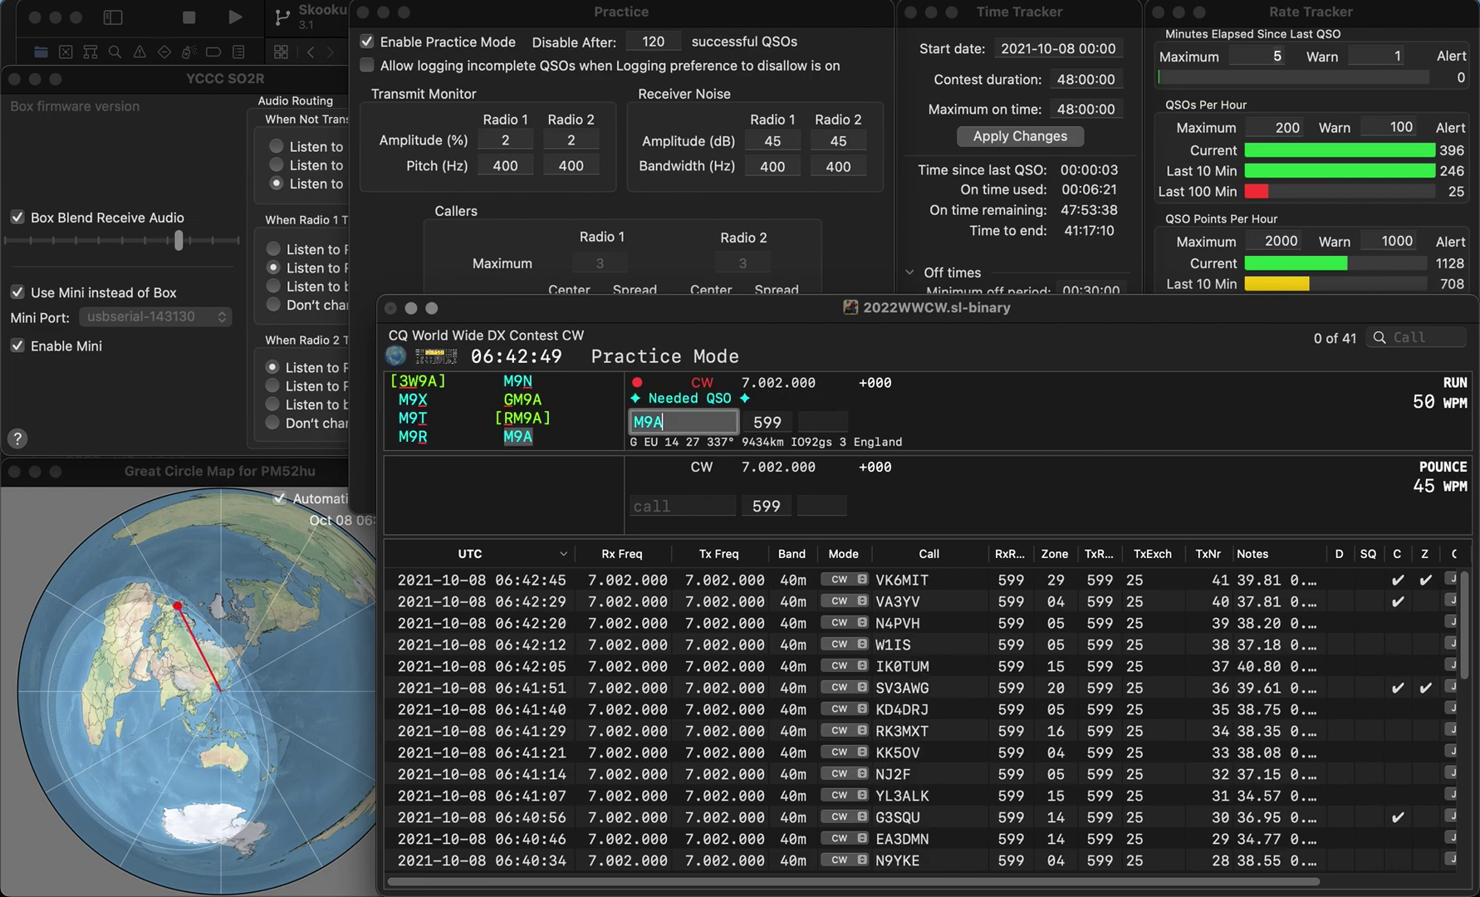
key("Return")
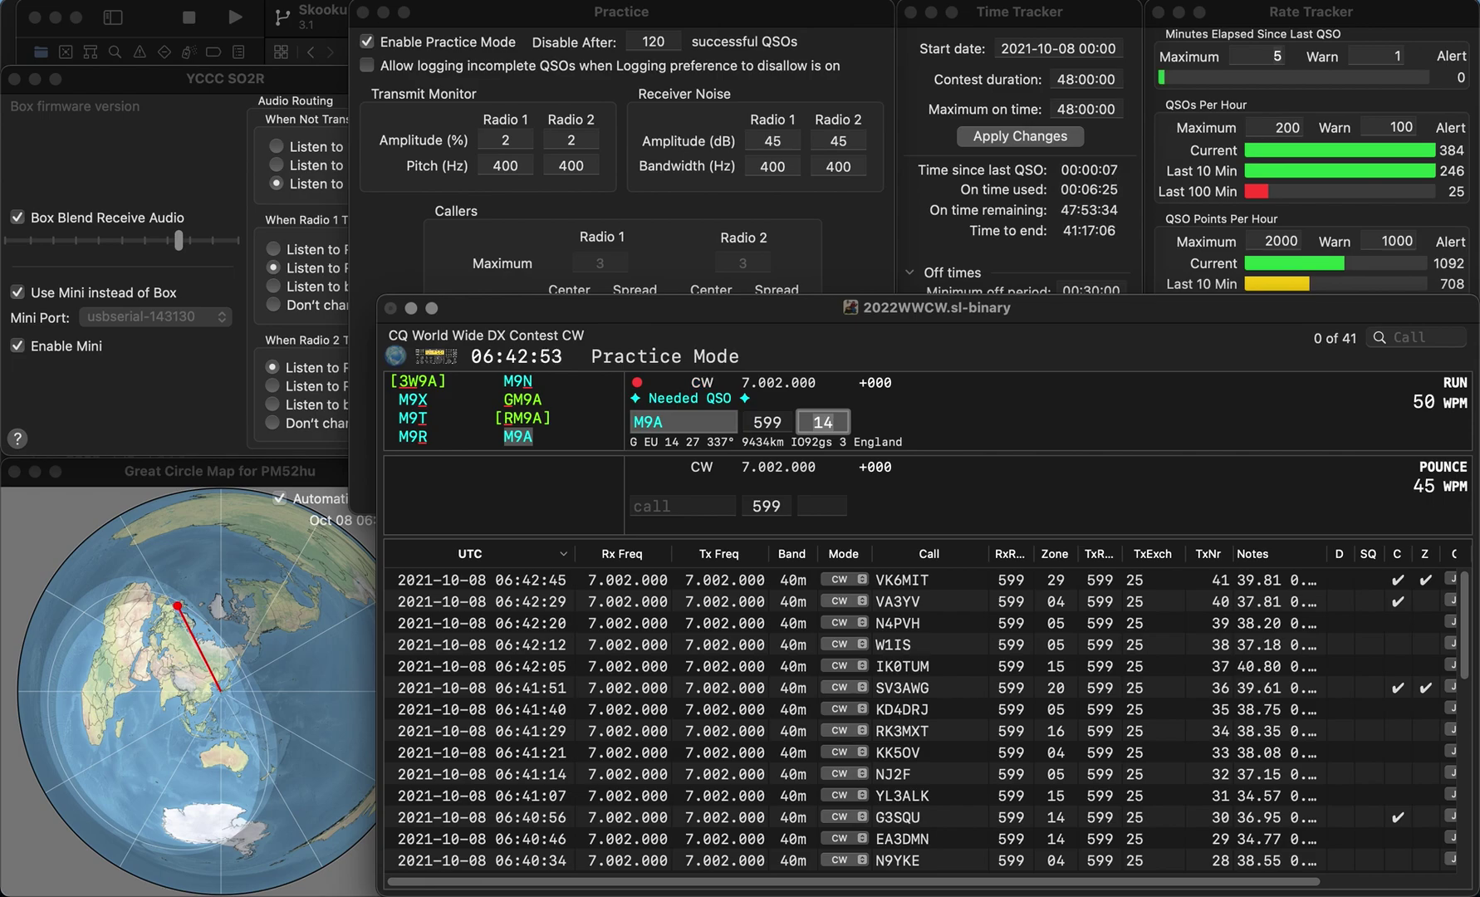
key("Return")
Step: Enter RL30DX as the caller on the run radio and log the contact with report 599 and zone 16
type("RL30DX")
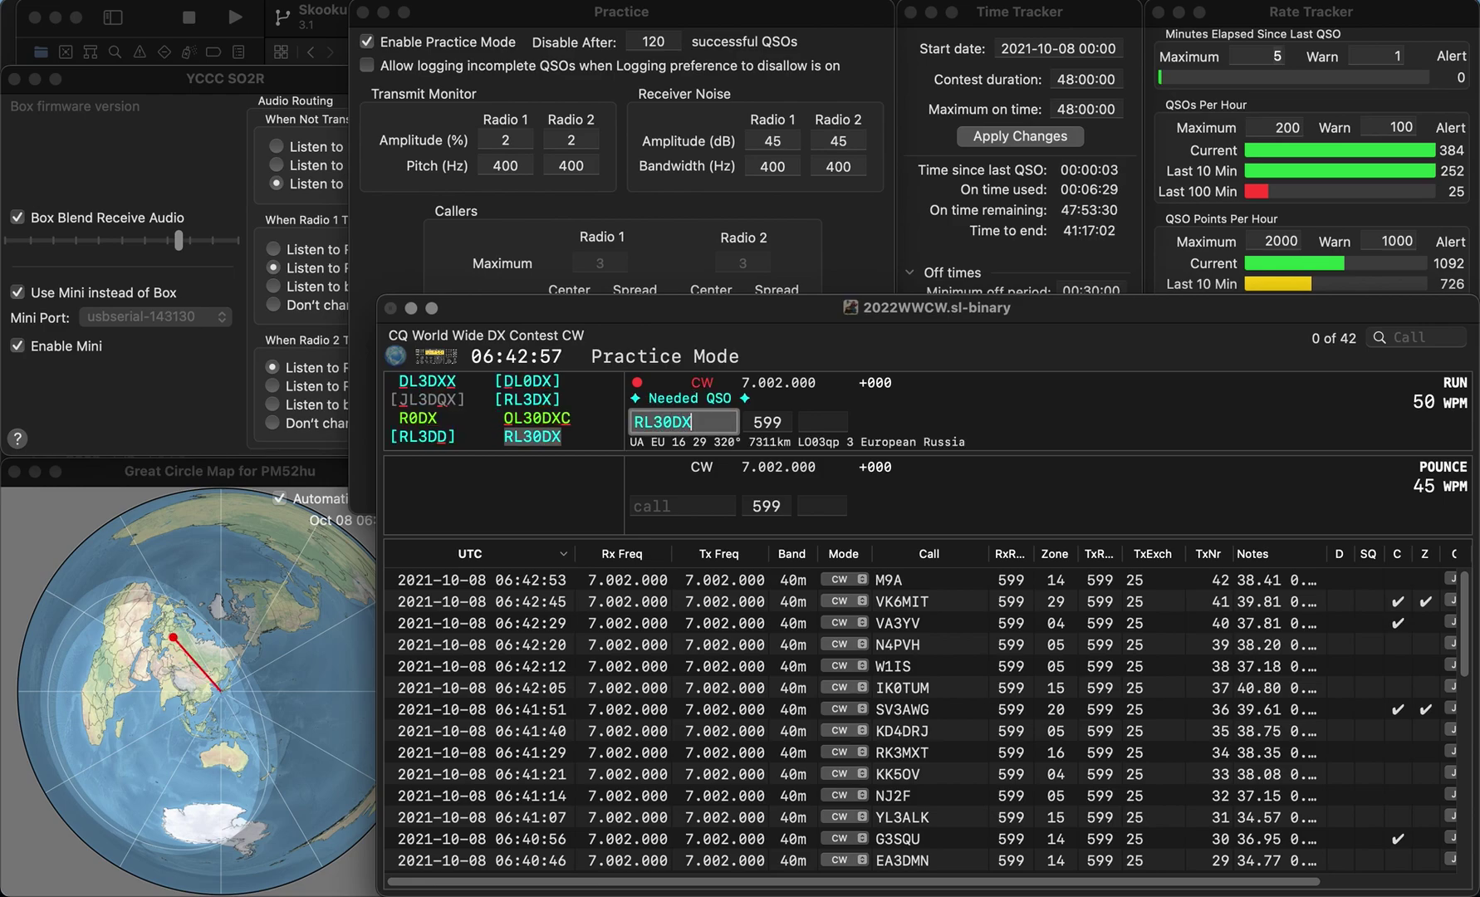
key("Return")
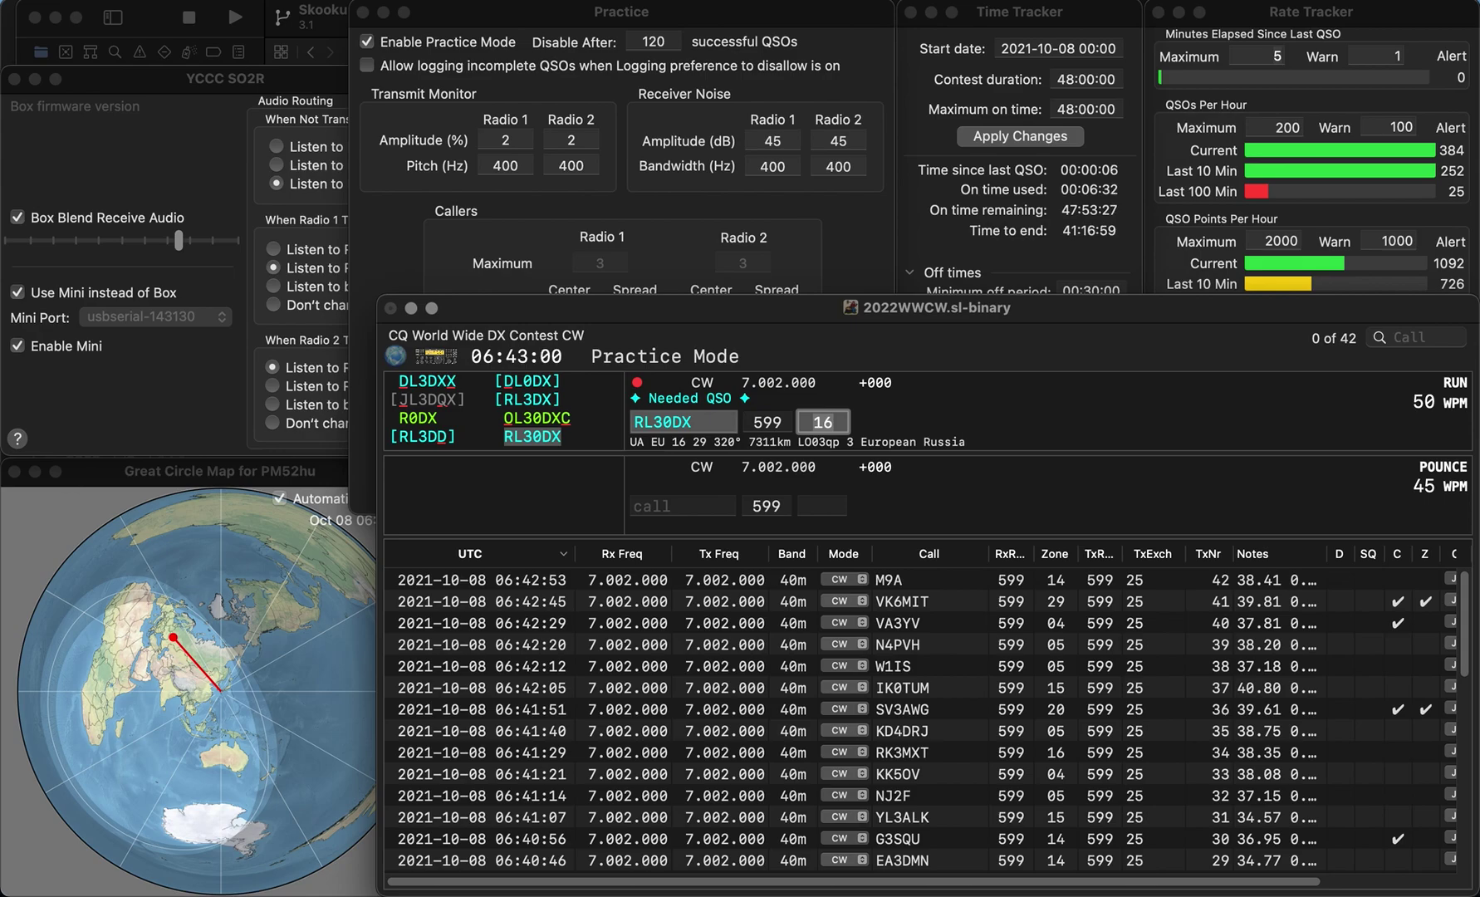
key("Return")
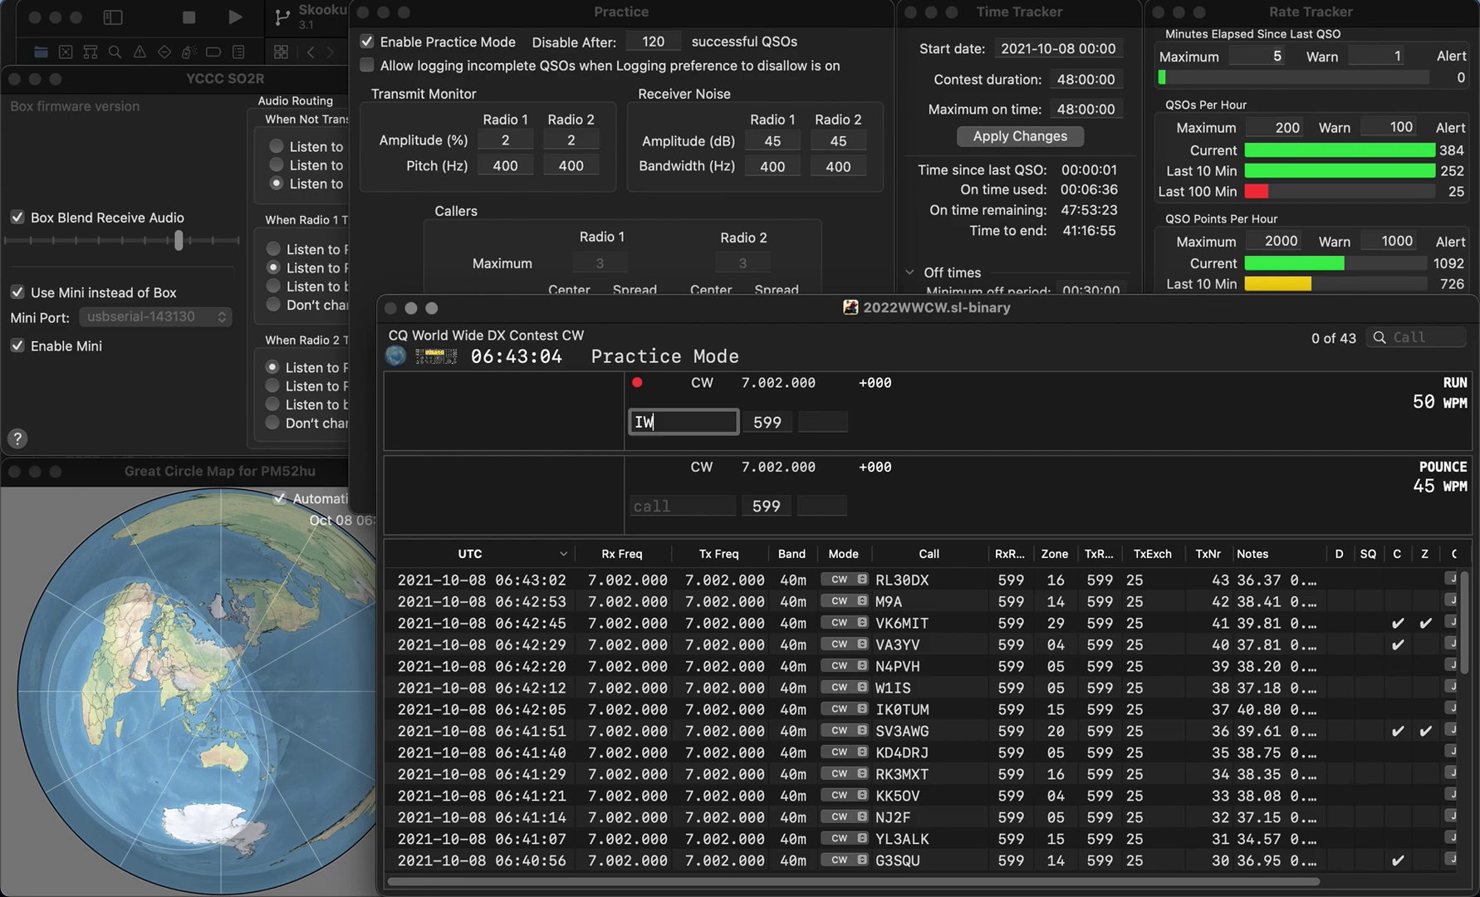
key("BackSpace")
type("W")
key("BackSpace")
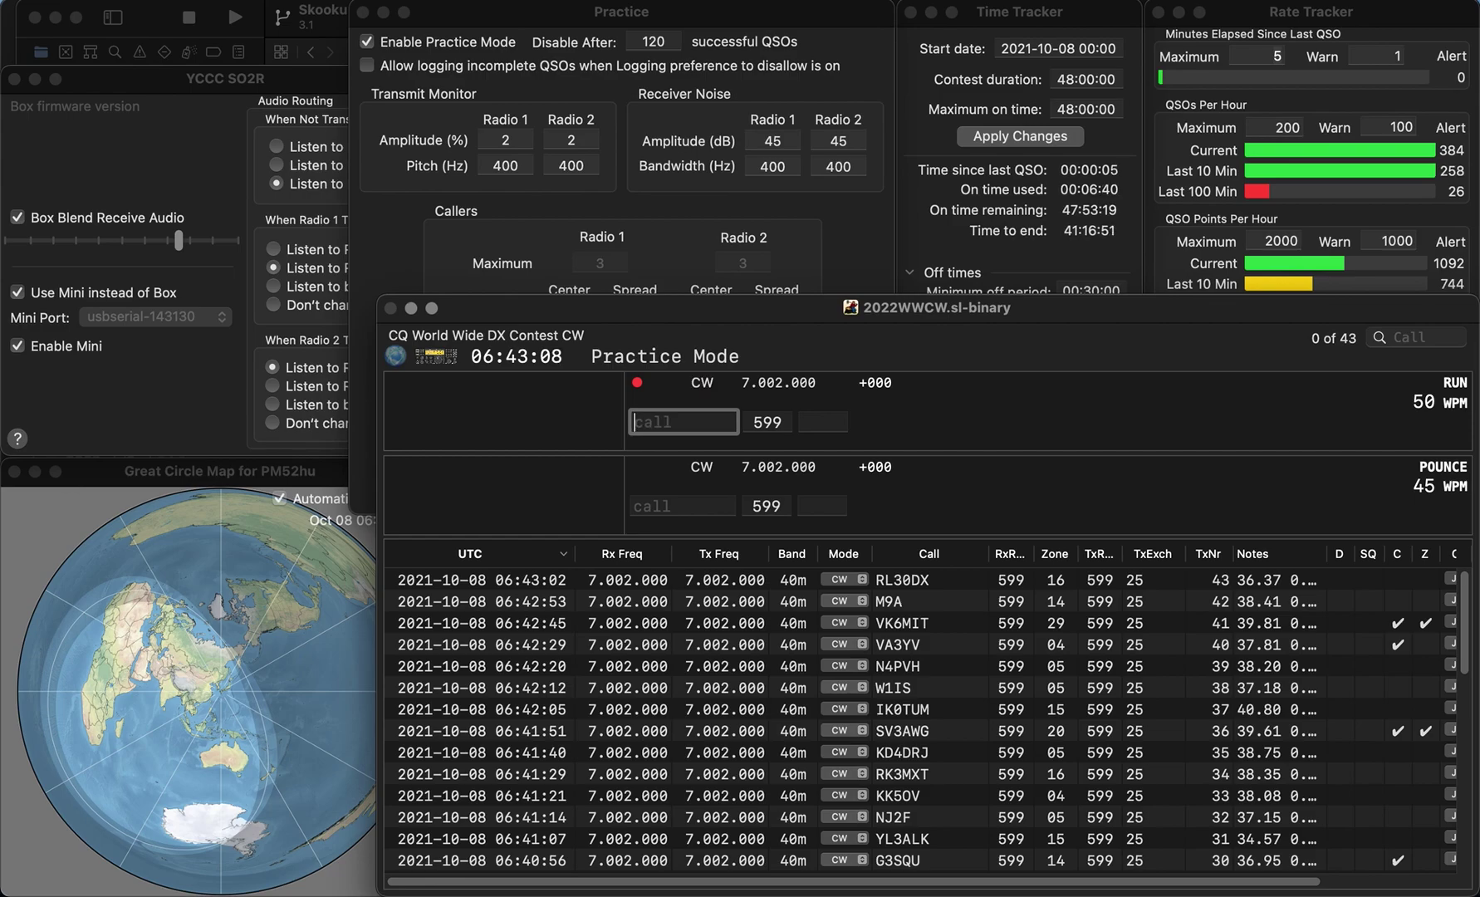
Step: Enter EA2K as the caller on the run radio and log the contact with report 599 and zone 14
type("EA")
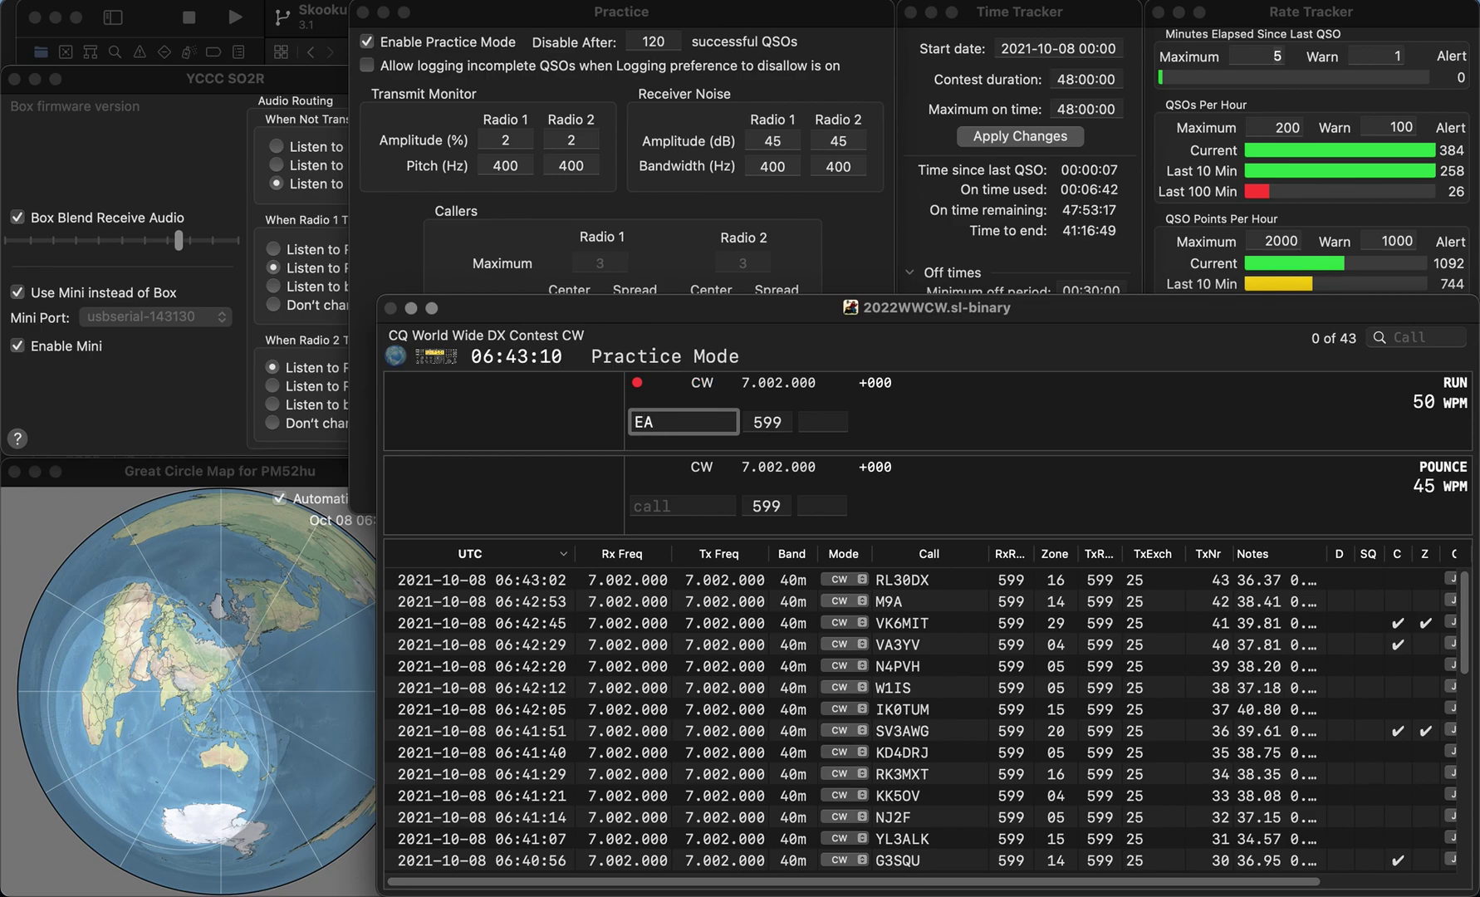
type("2K")
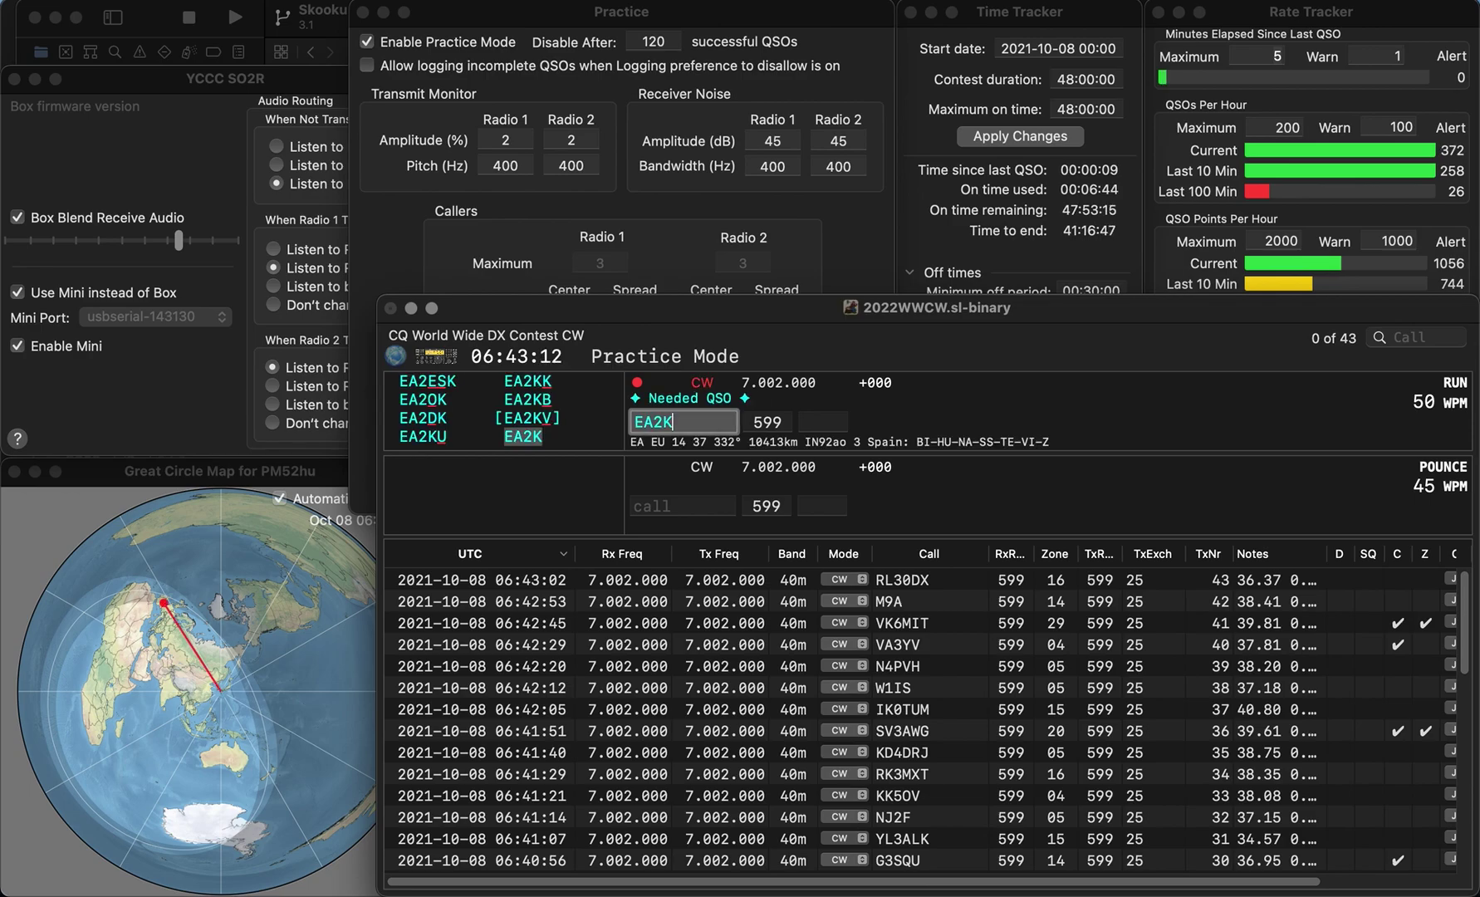
key("Return")
key("Tab")
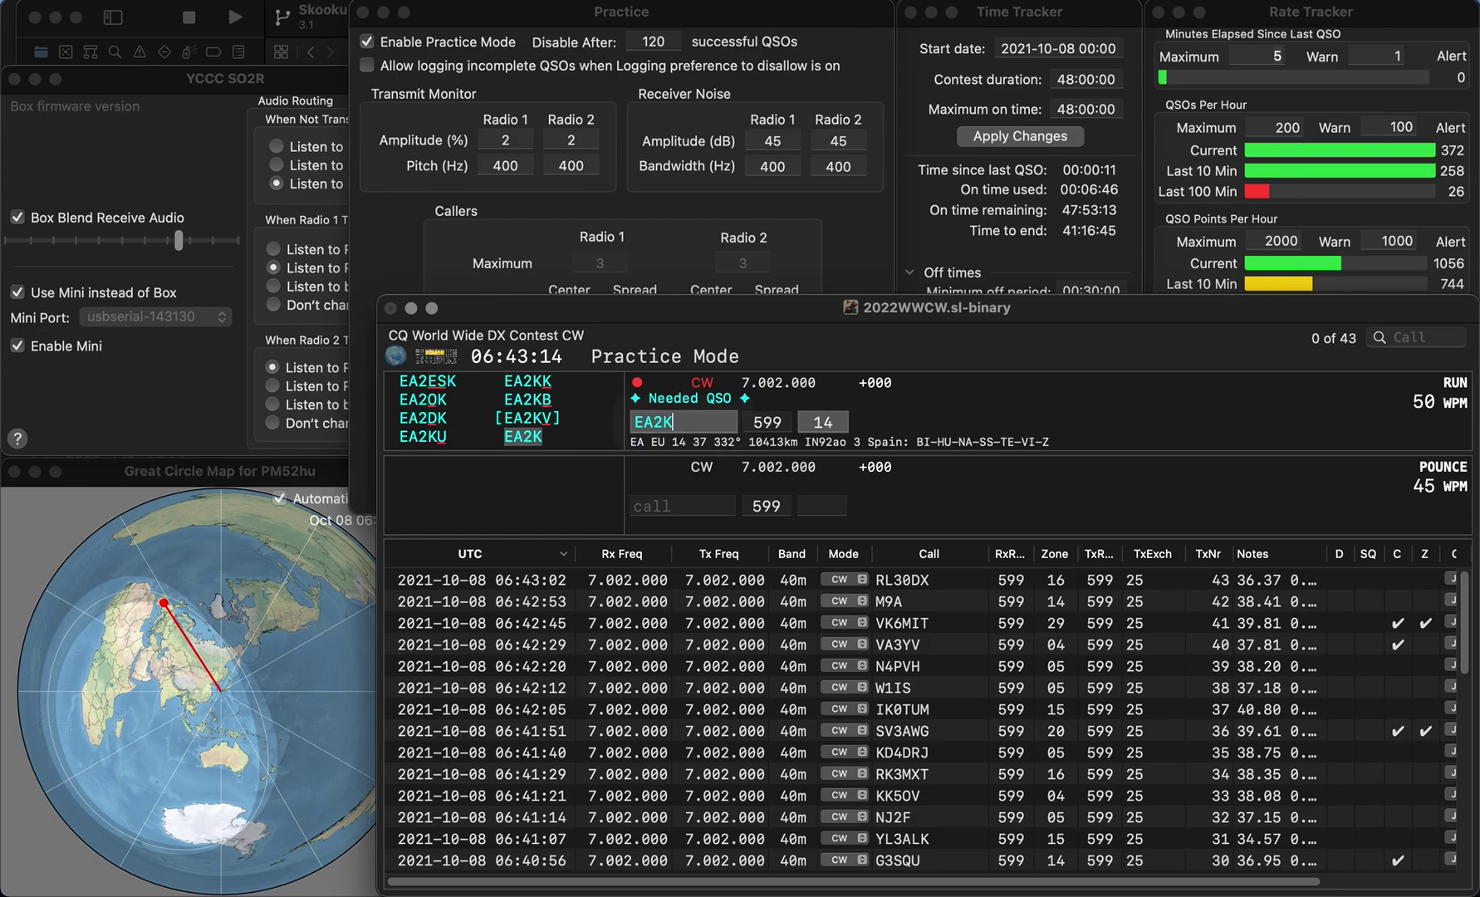
key("Tab")
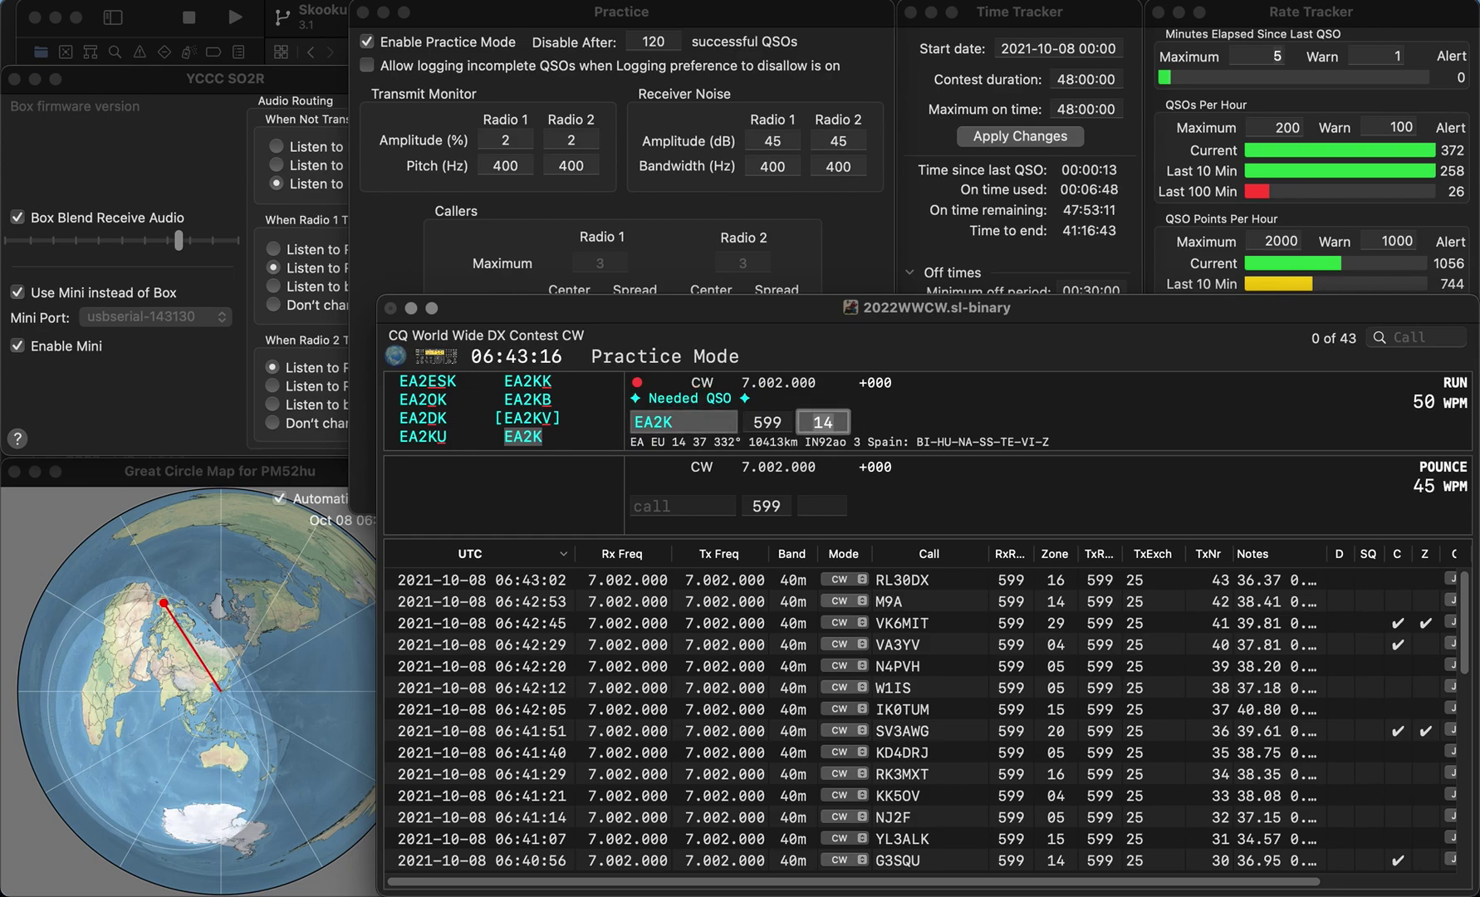
key("Return")
Step: Enter F6KGL as the caller on the run radio and log the contact with report 599 and zone 14
type("F6")
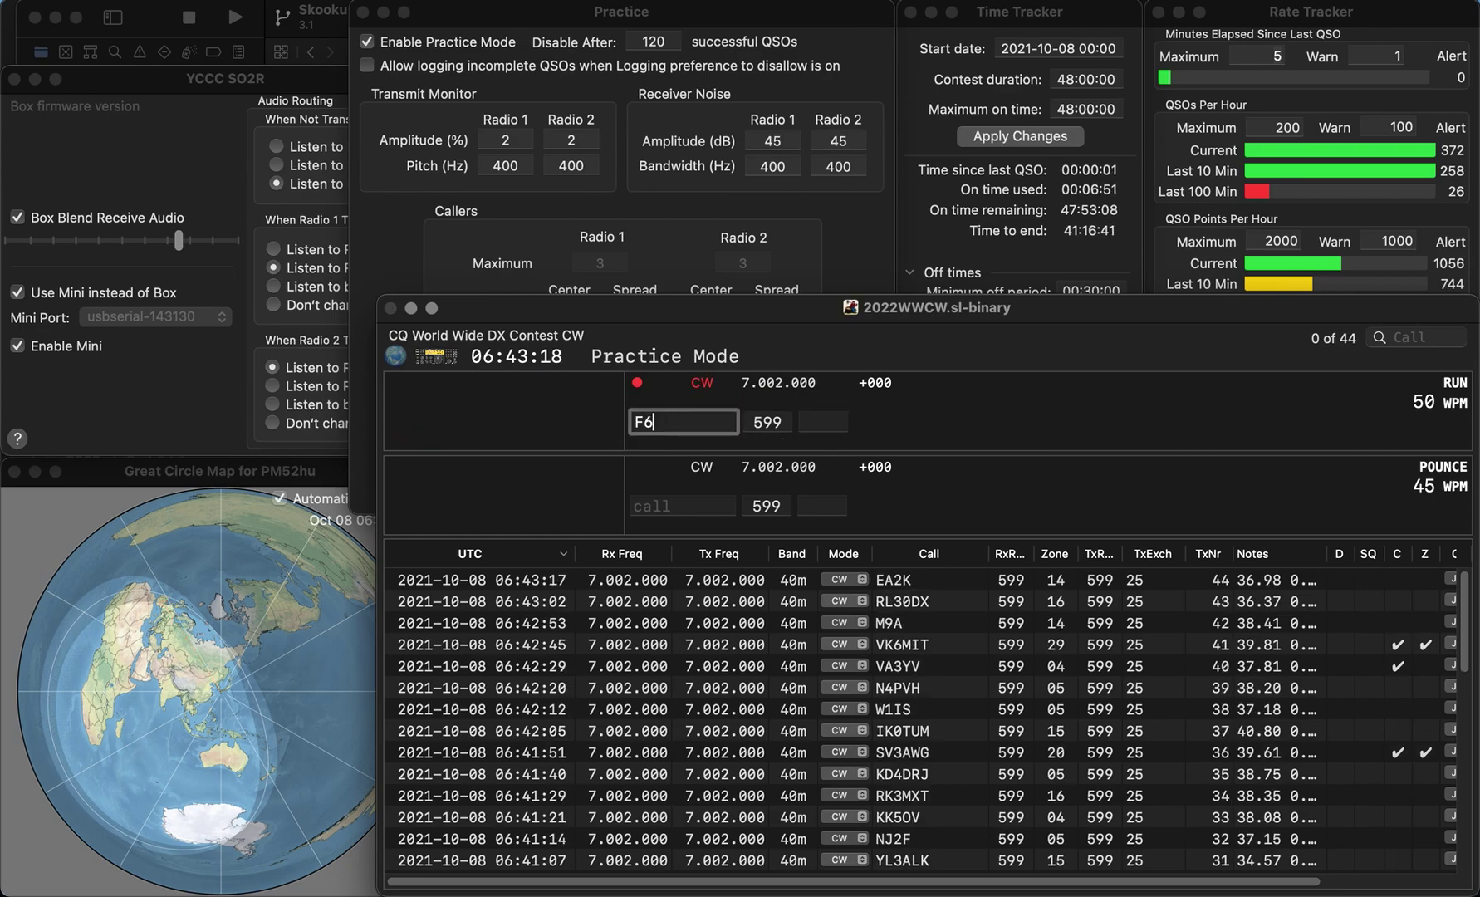
type("KGL")
key("Tab")
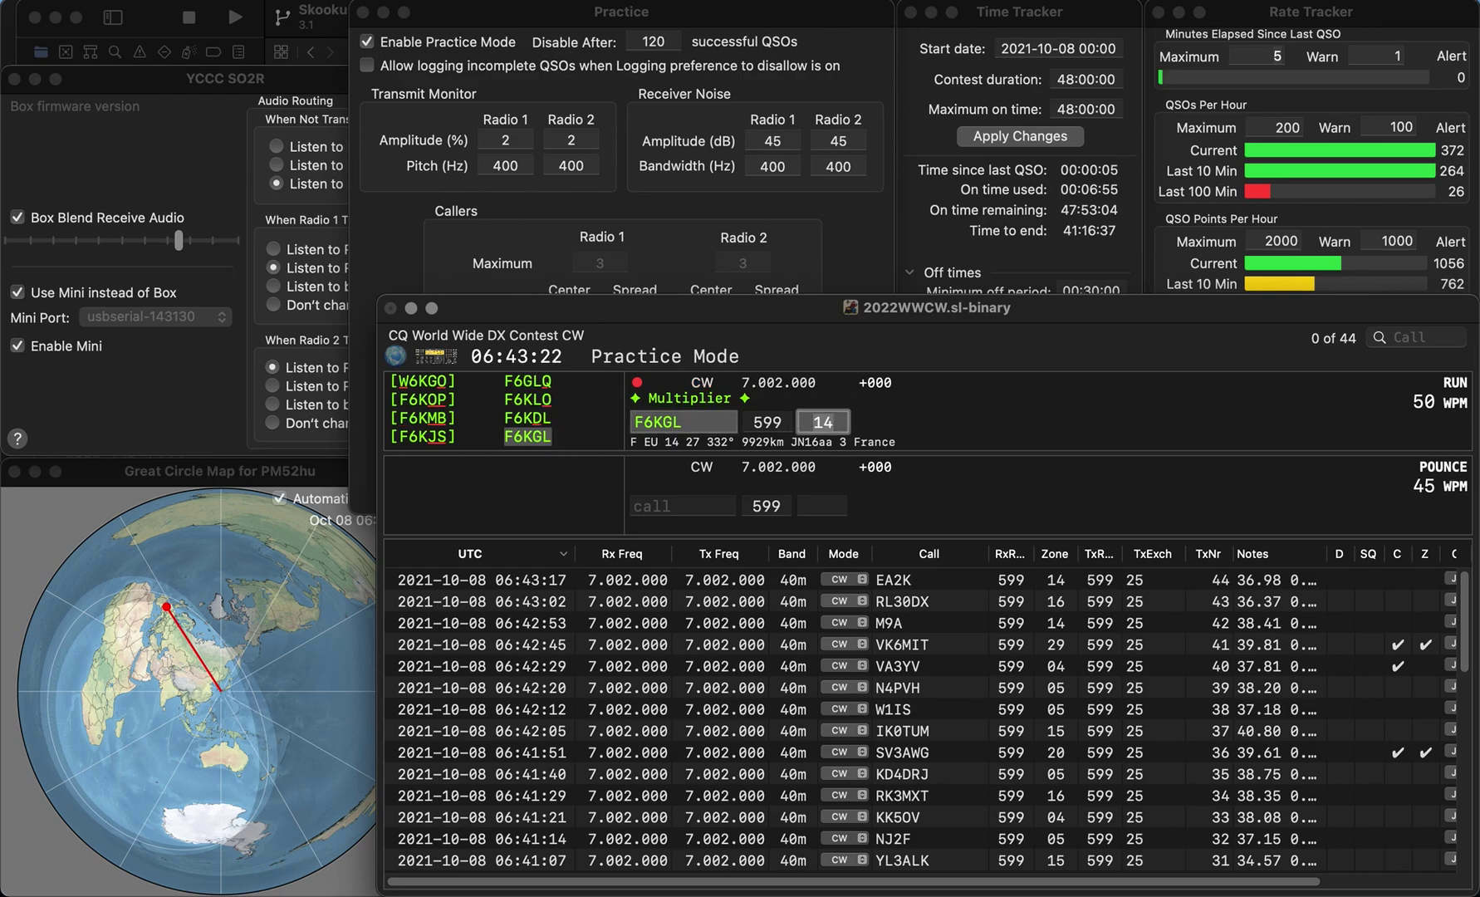
key("Return")
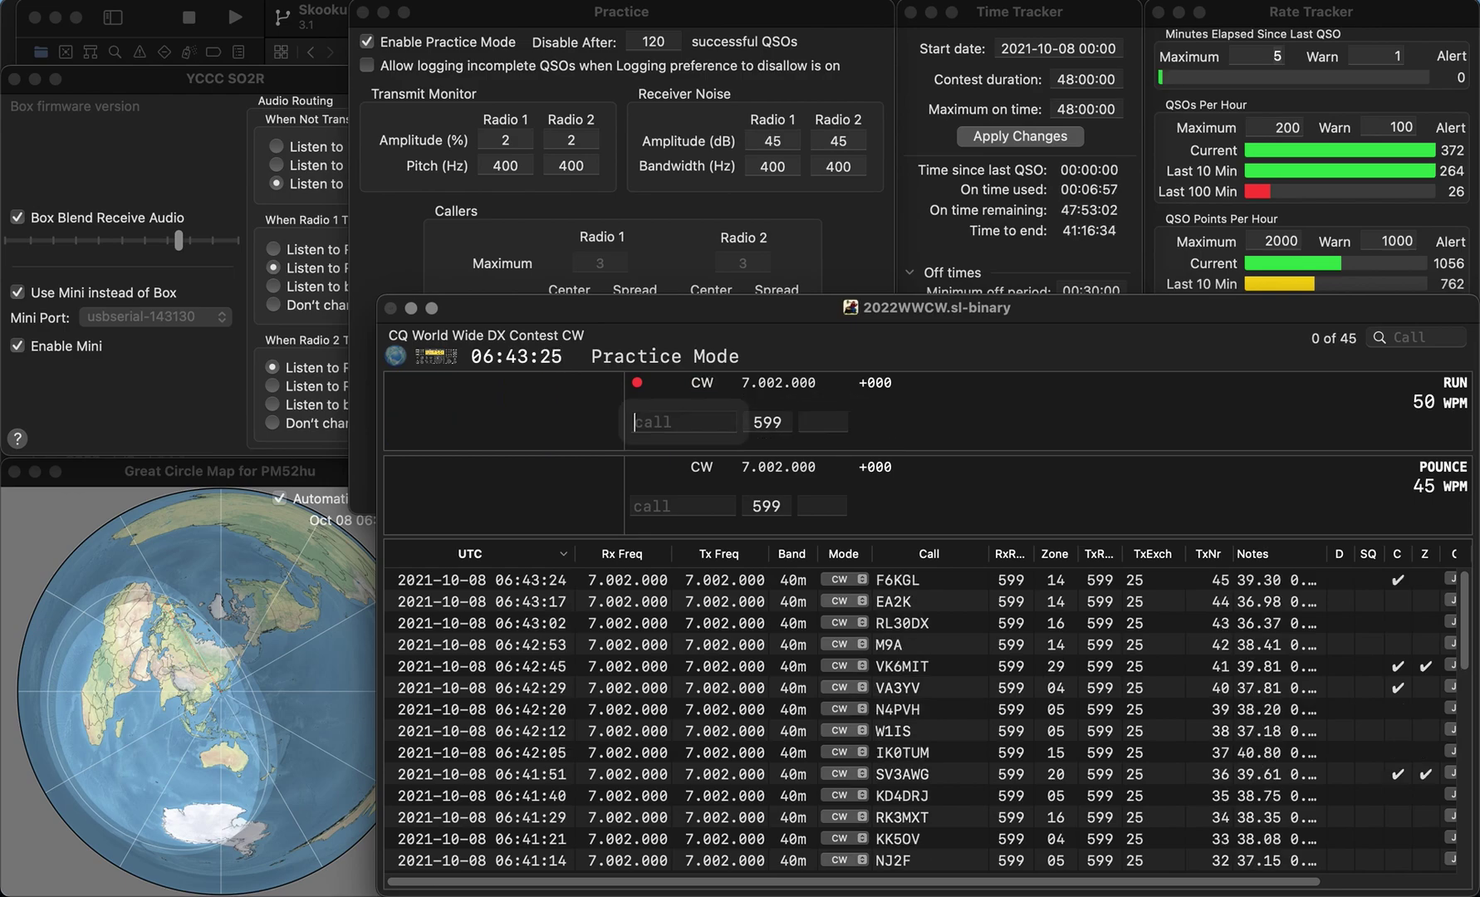
type("WO8L")
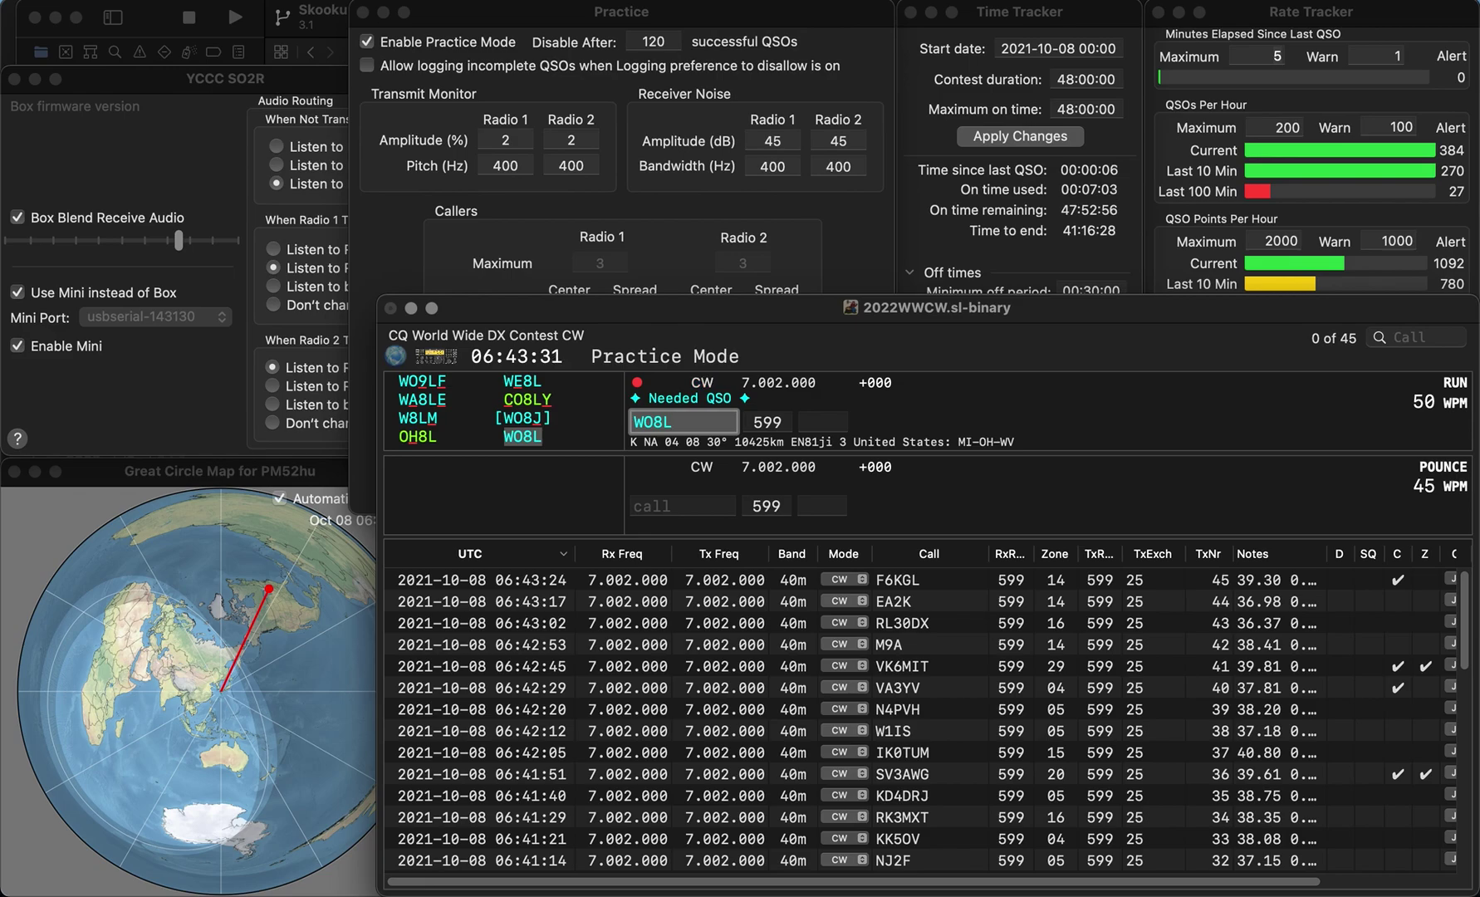
key("space")
key("Return")
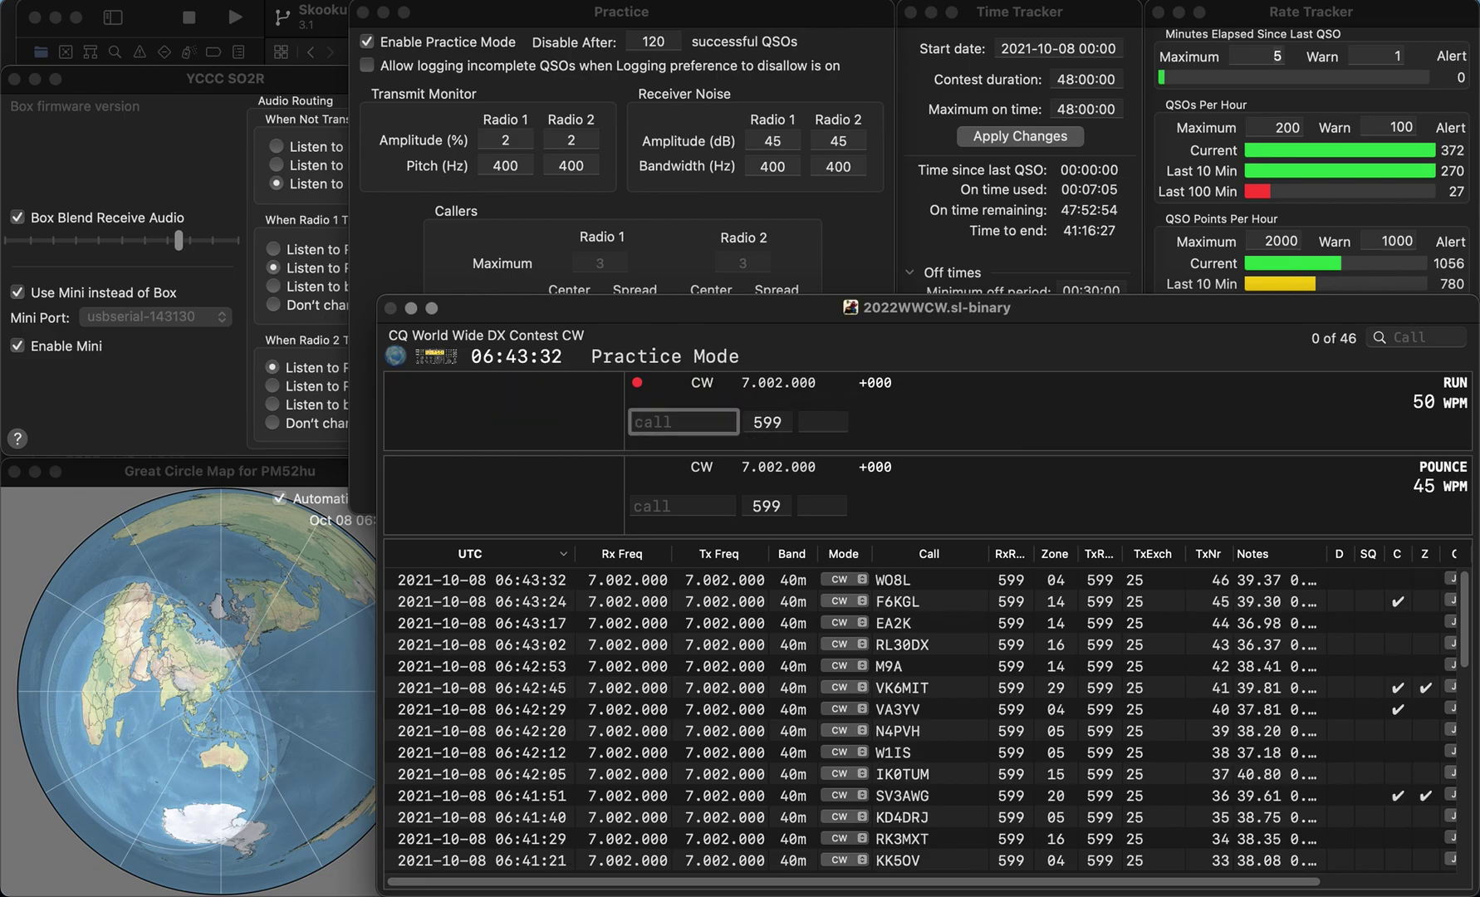
type("LU8EX")
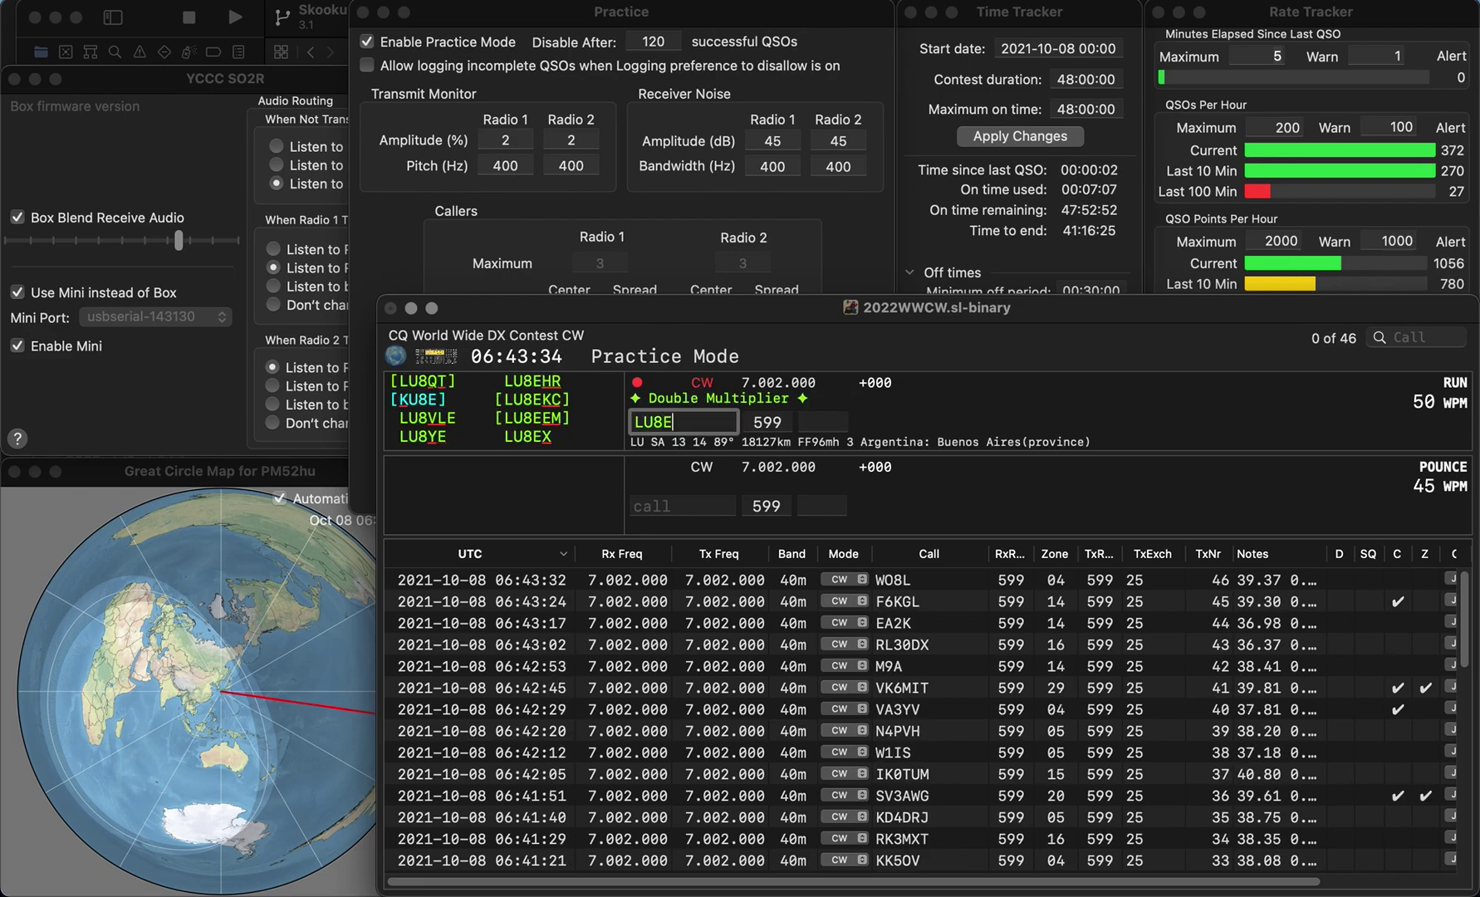
key("space")
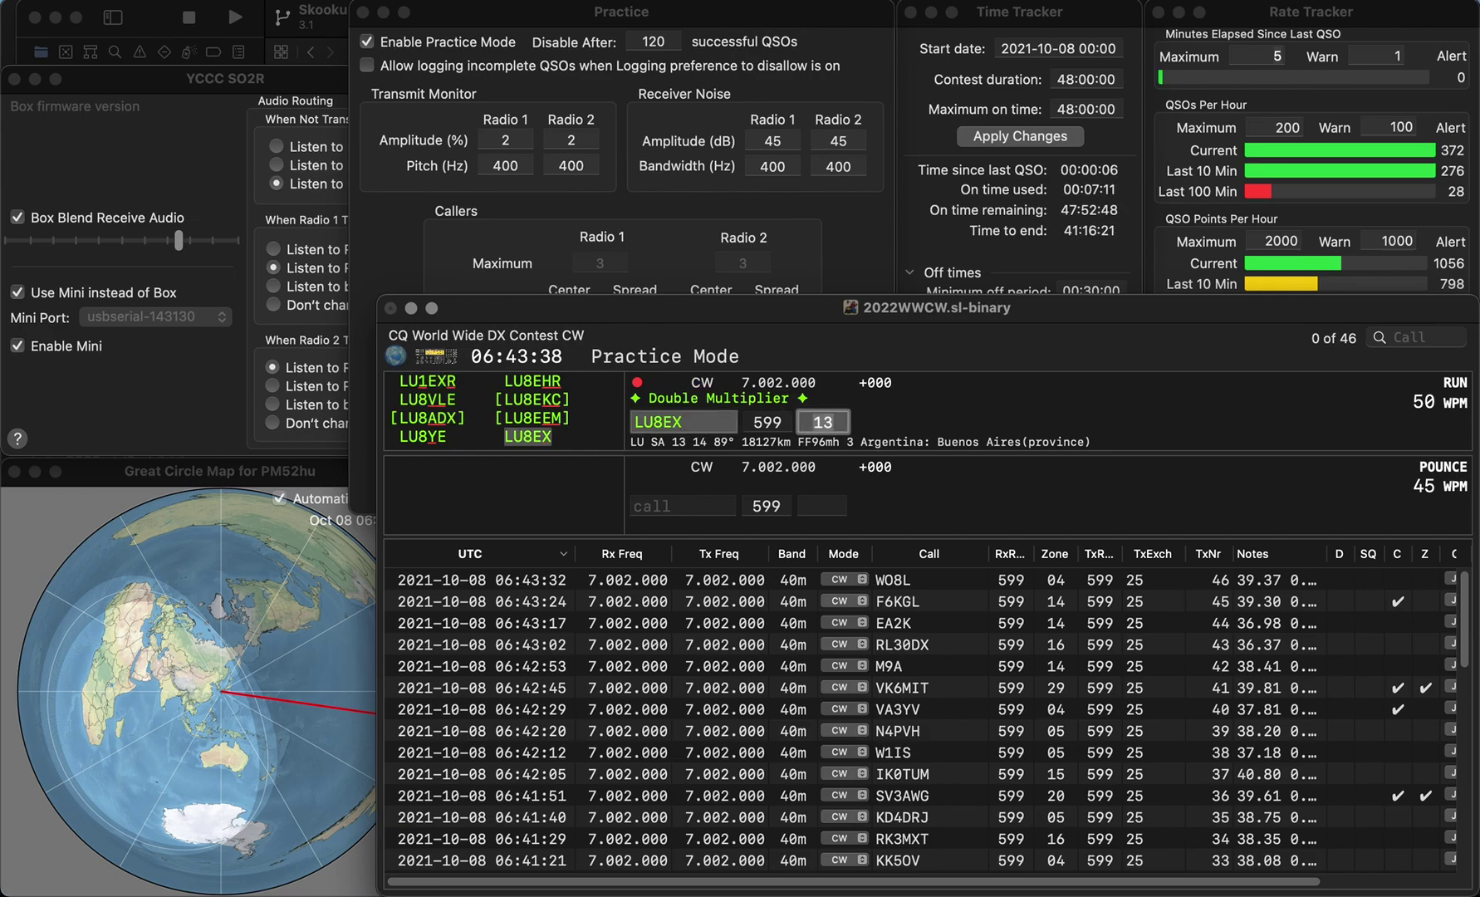
key("Return")
Step: Enter HG6C as the caller on the run radio and log the contact with report 599 and zone 15
type("H")
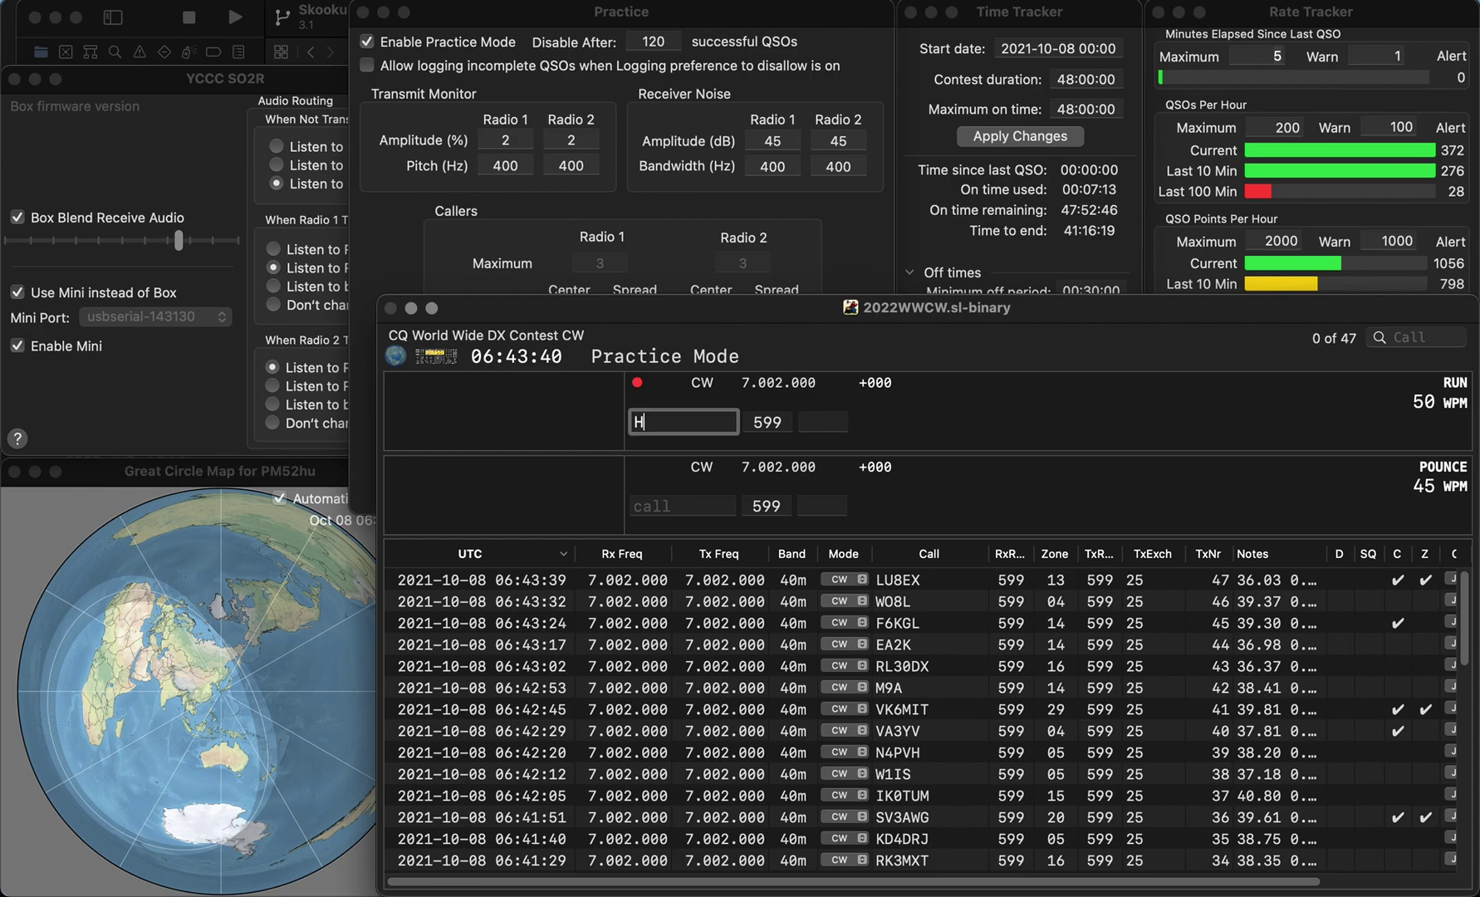
type("G6C")
key("Return")
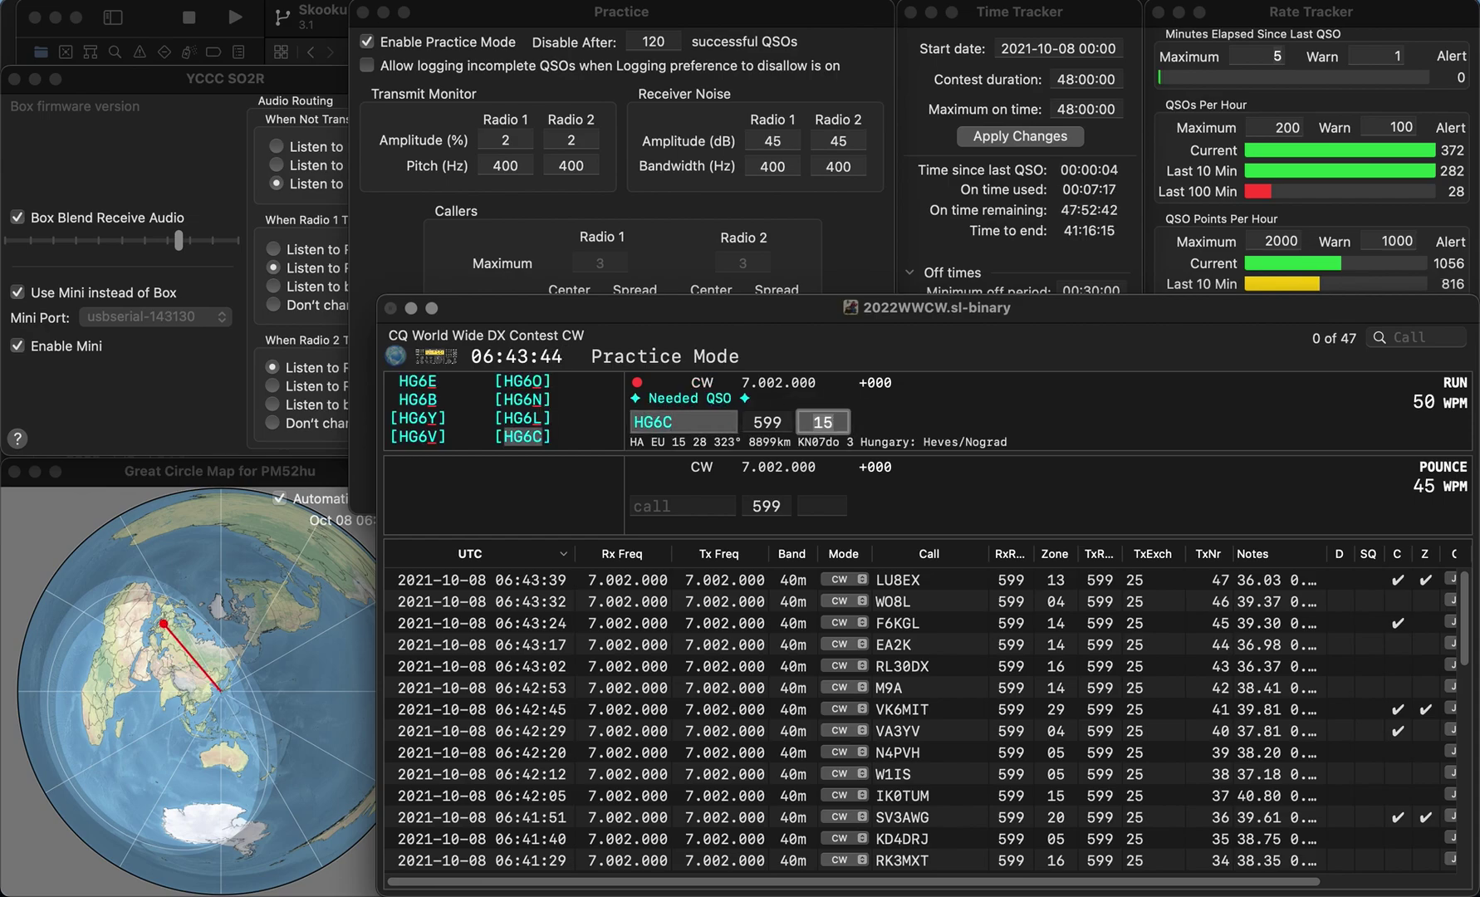
key("Return")
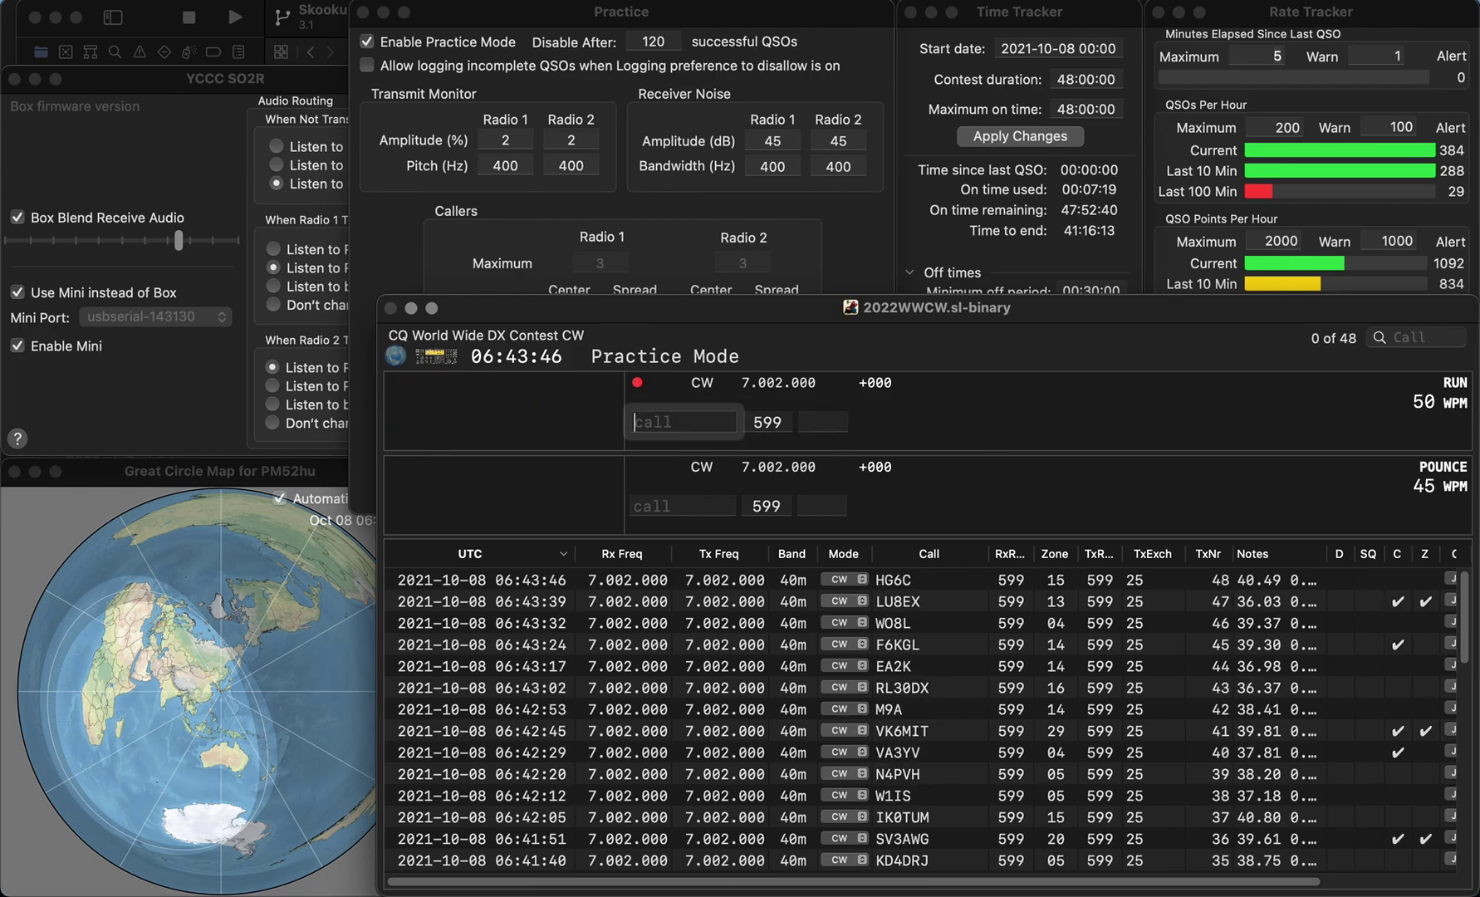
Step: Enter SP6M on the run radio, correct the call to HF6M and log the contact with report 599 and zone 15
type("SP6M")
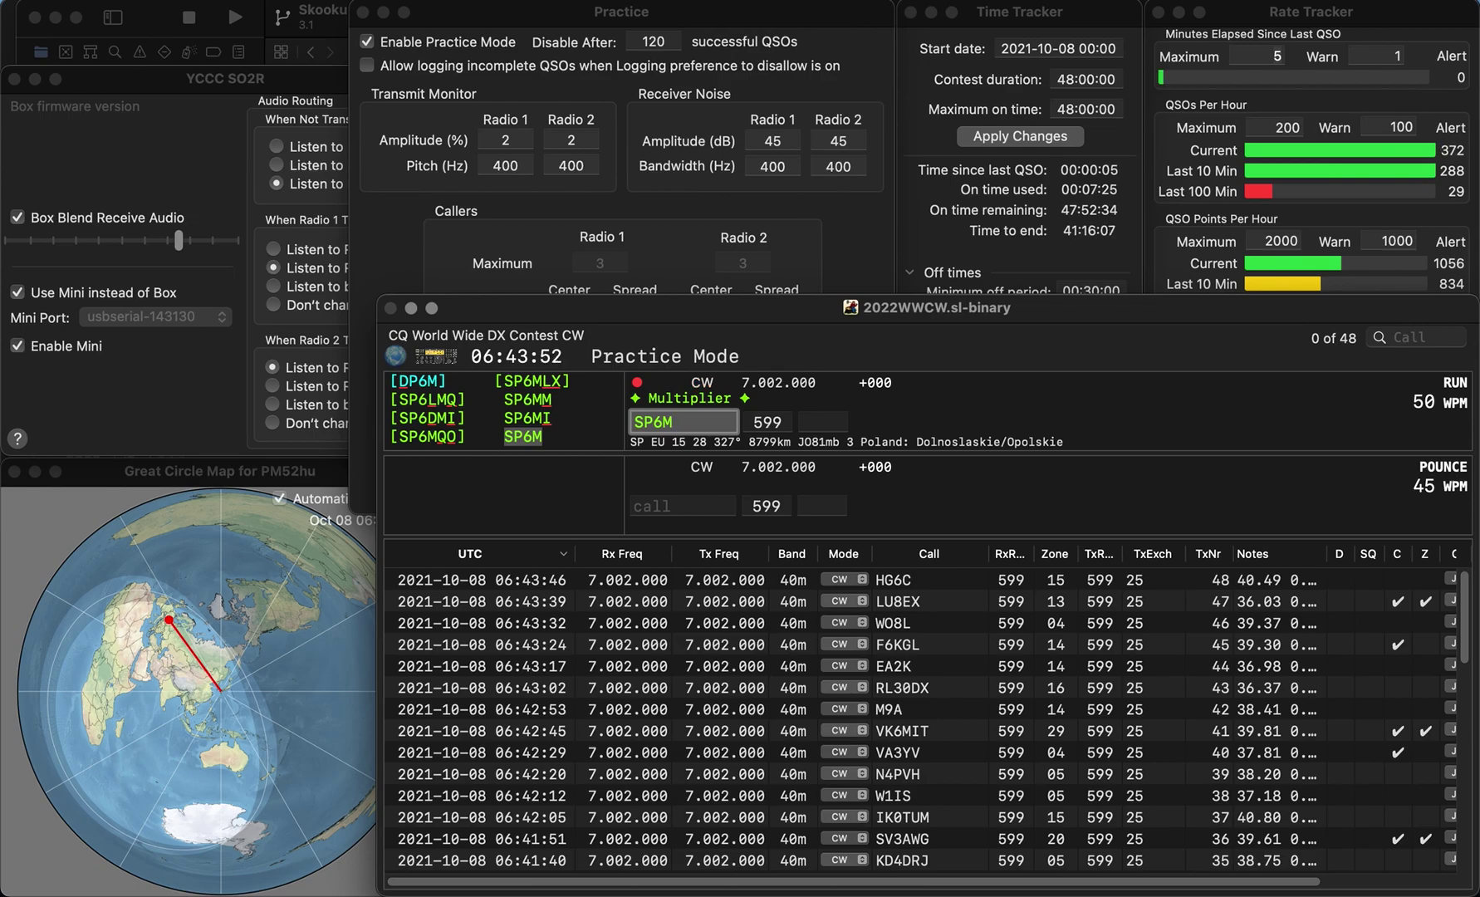
key("space")
key("space")
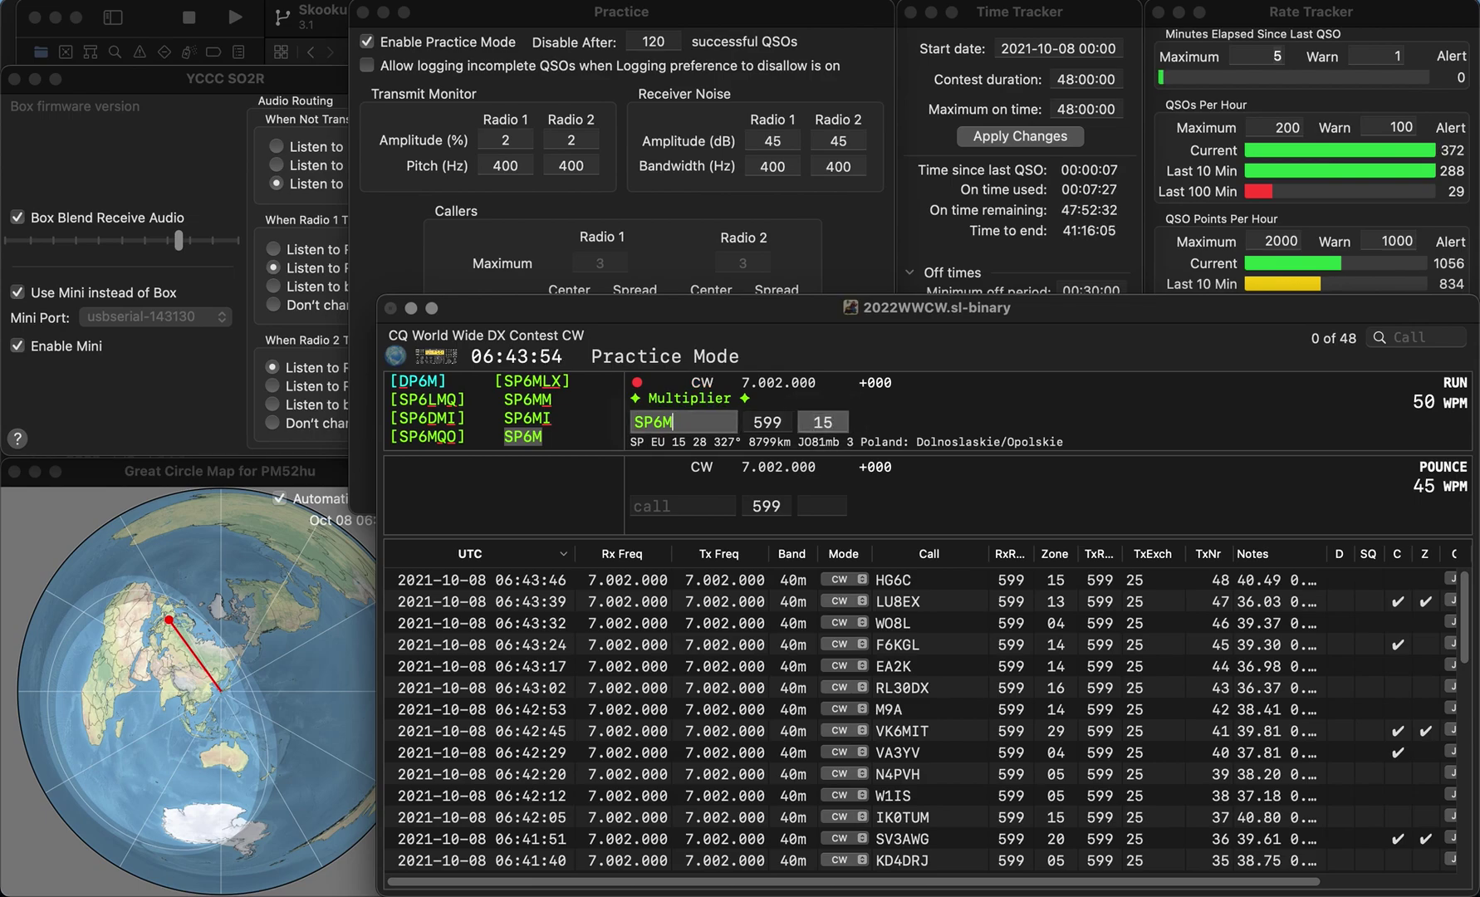
key("Left")
key("Left")
key("BackSpace")
type("F")
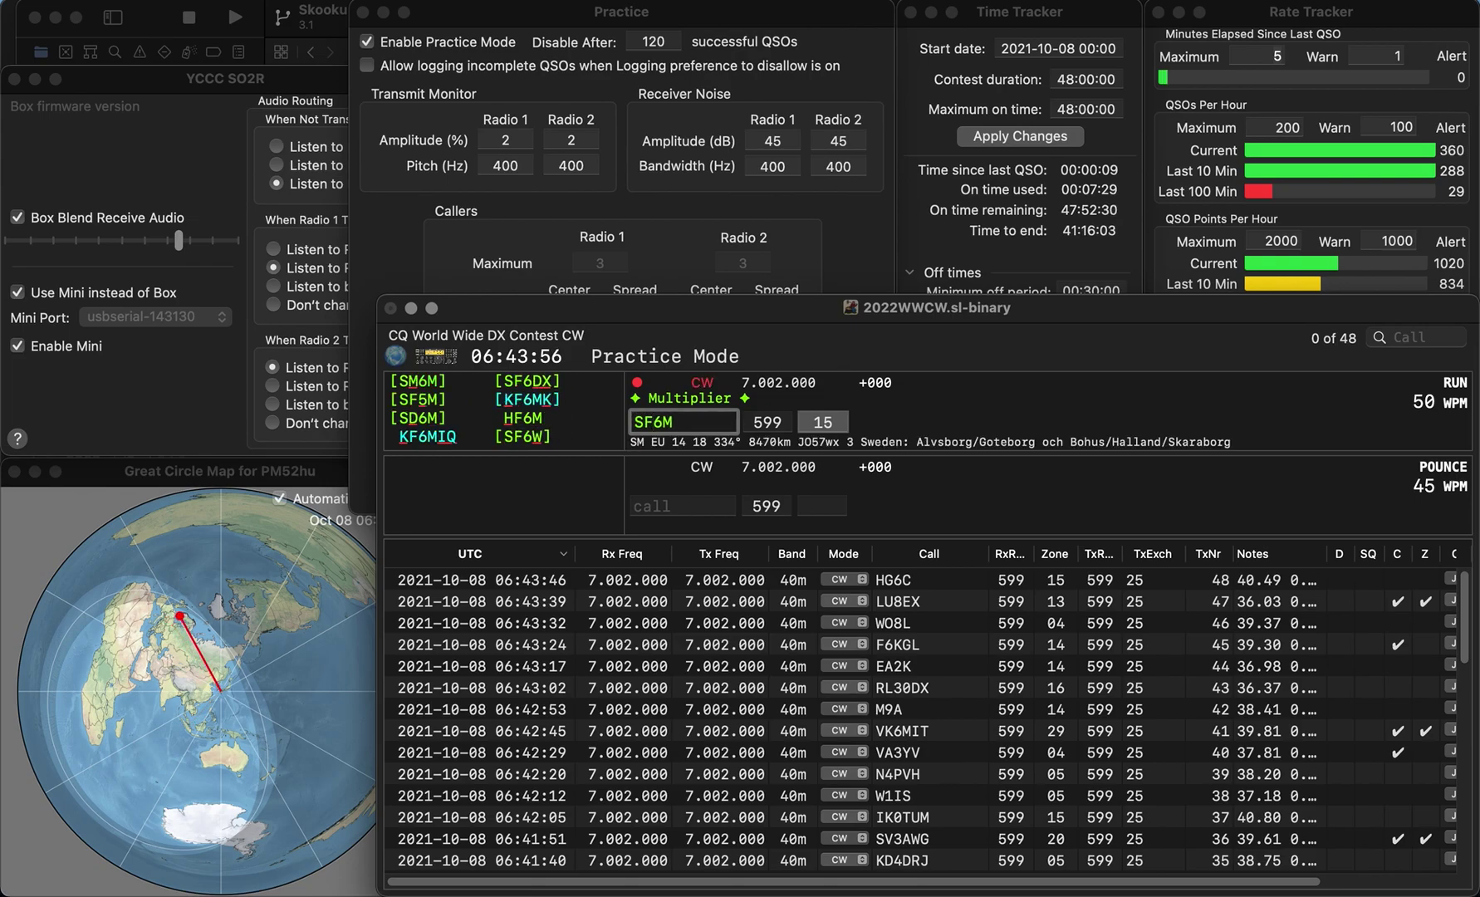
key("Delete")
type("H")
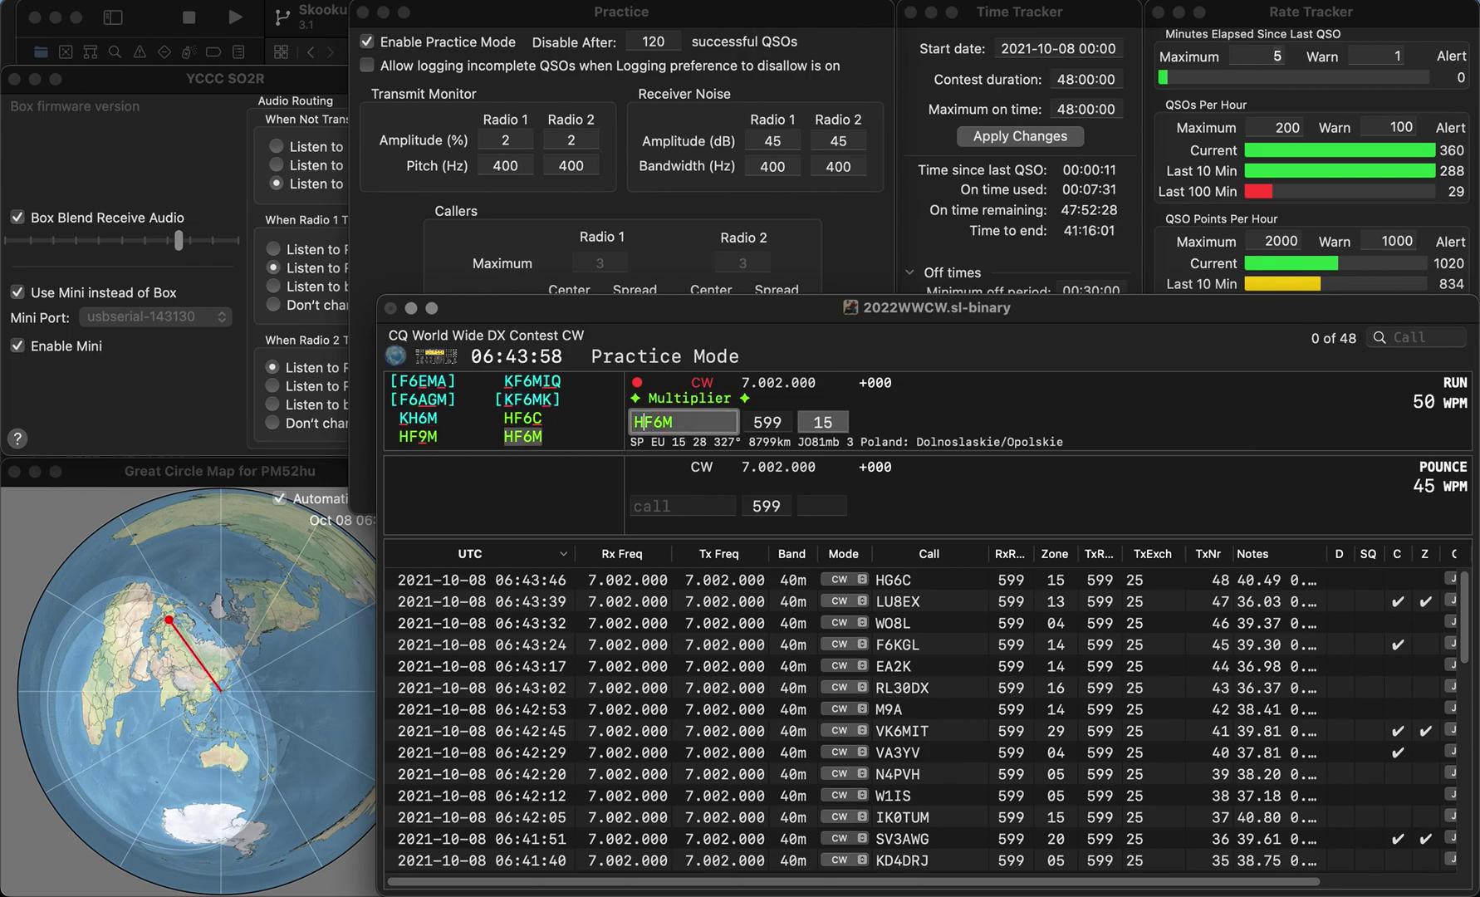
key("space")
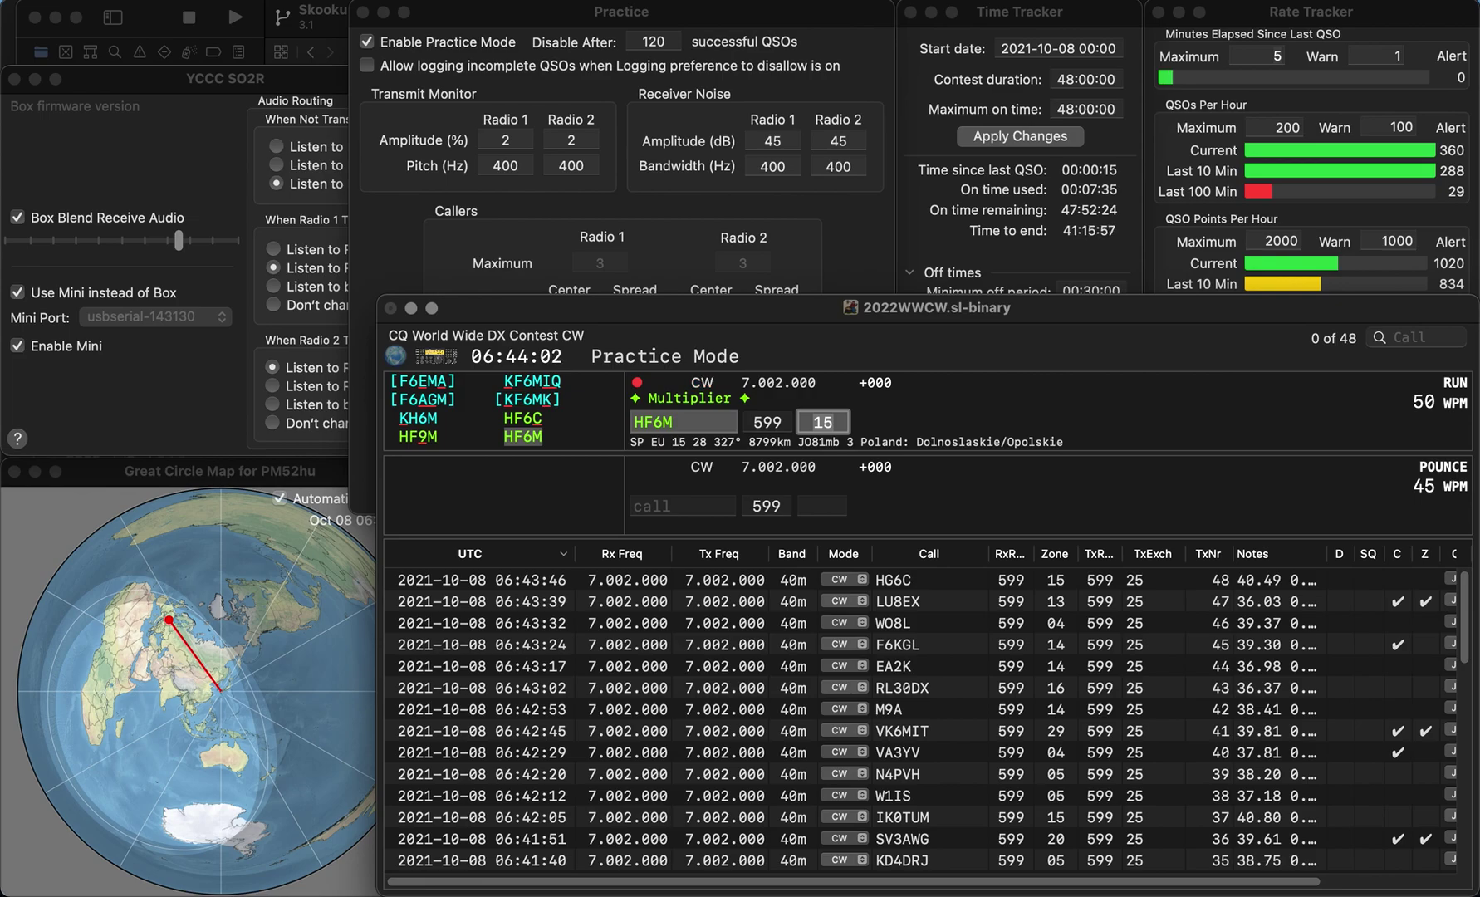
key("Return")
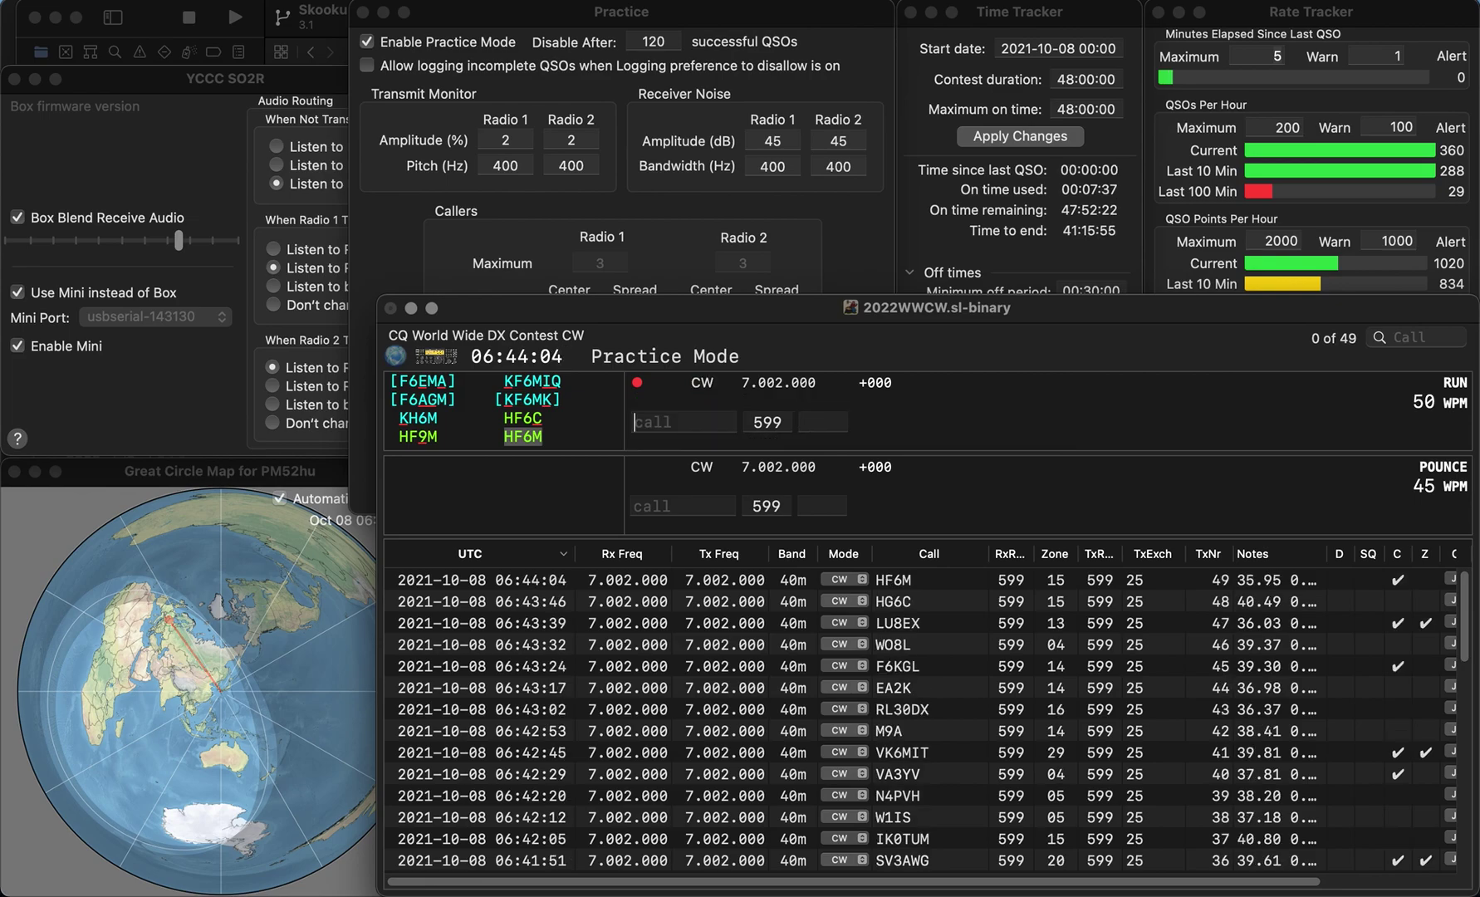
type("JA3ENN")
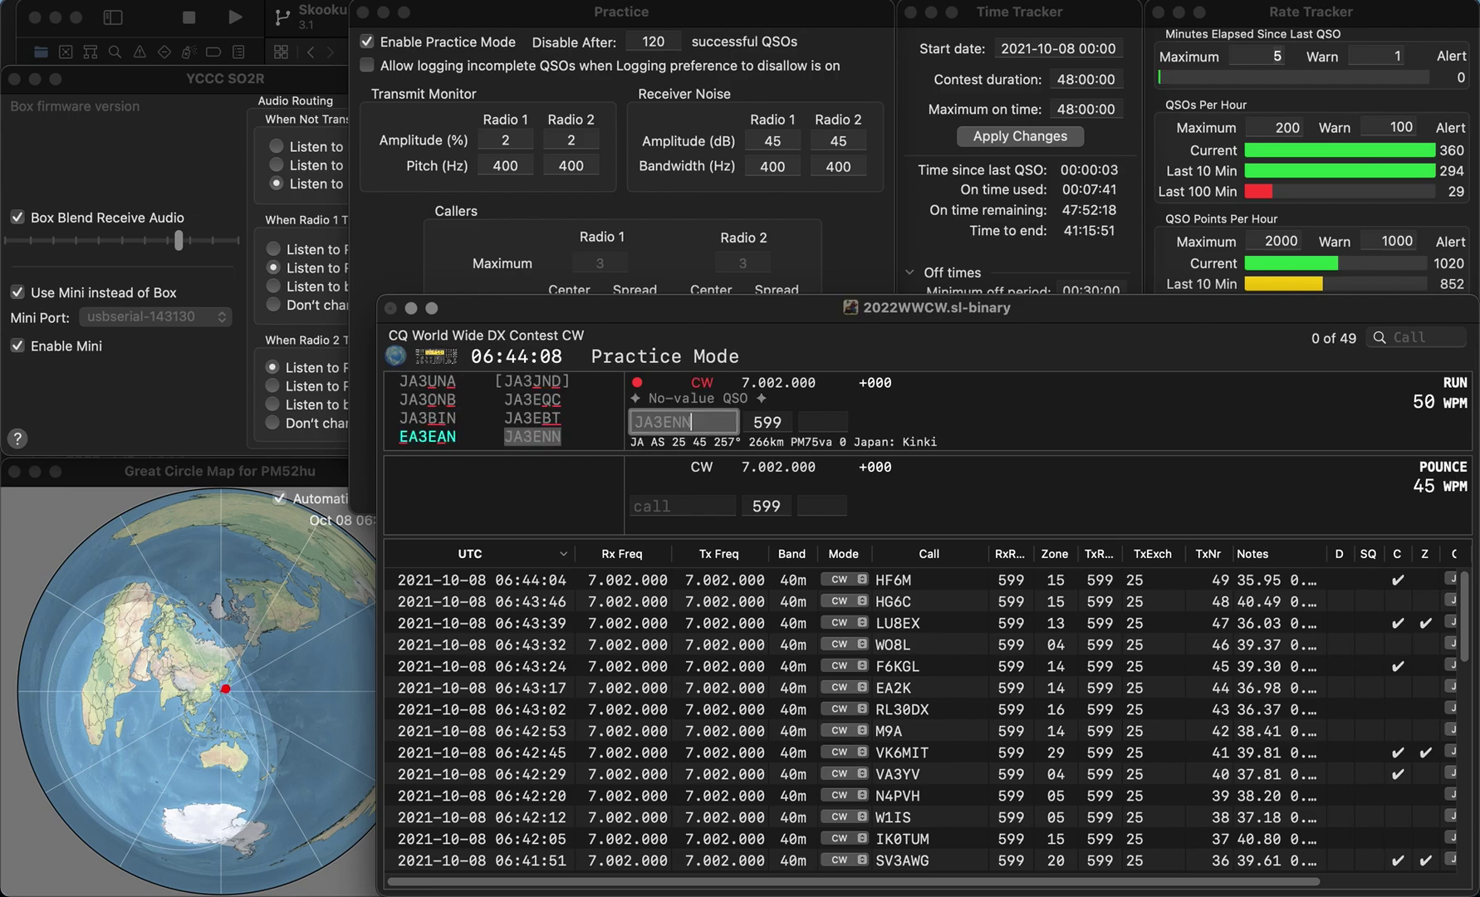
key("space")
type("25")
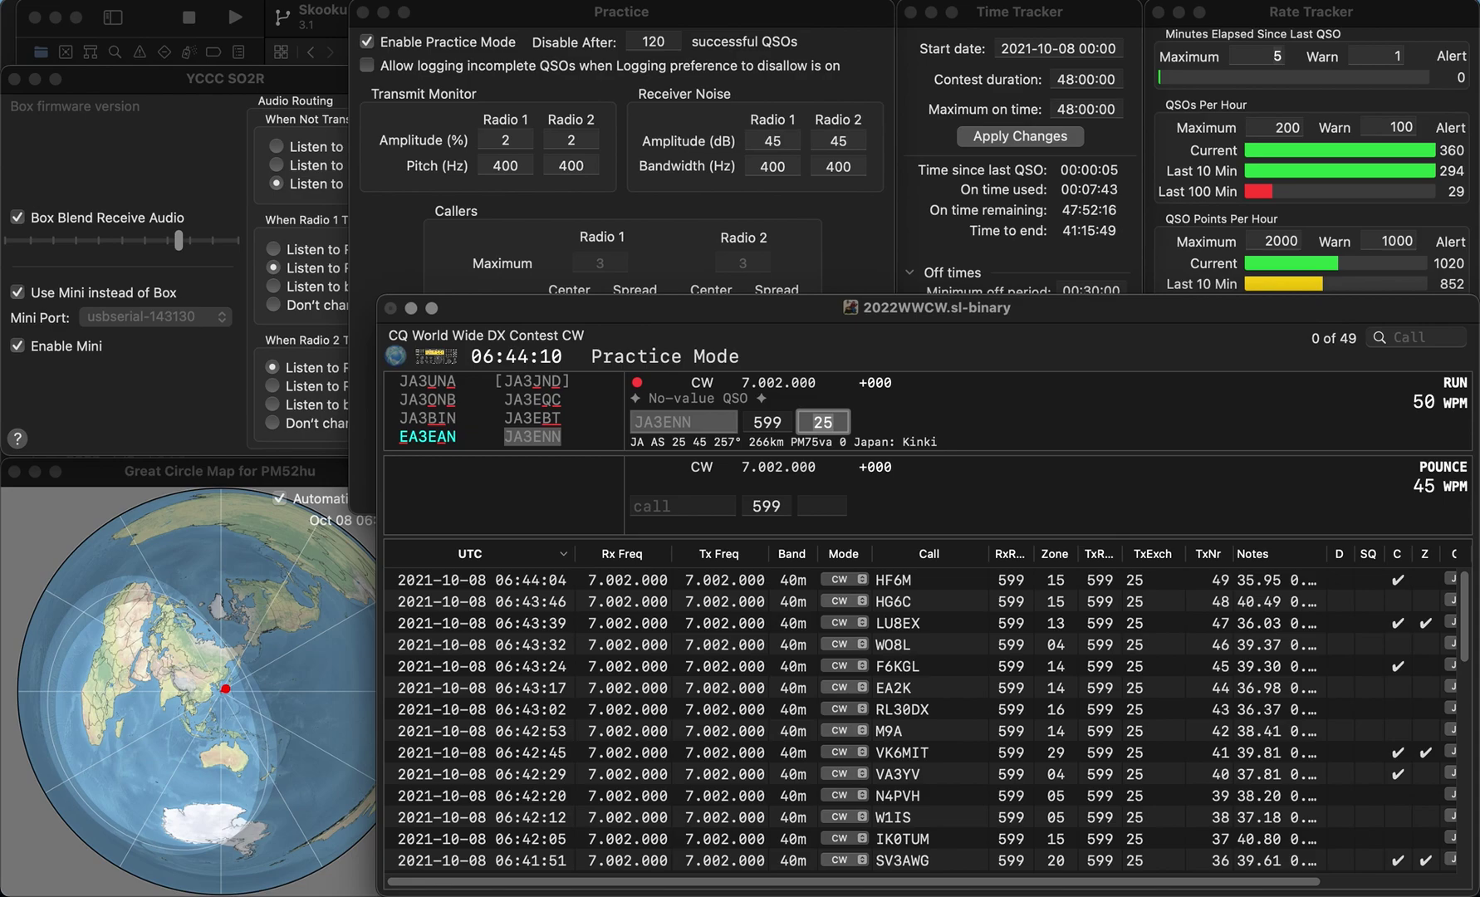
key("Return")
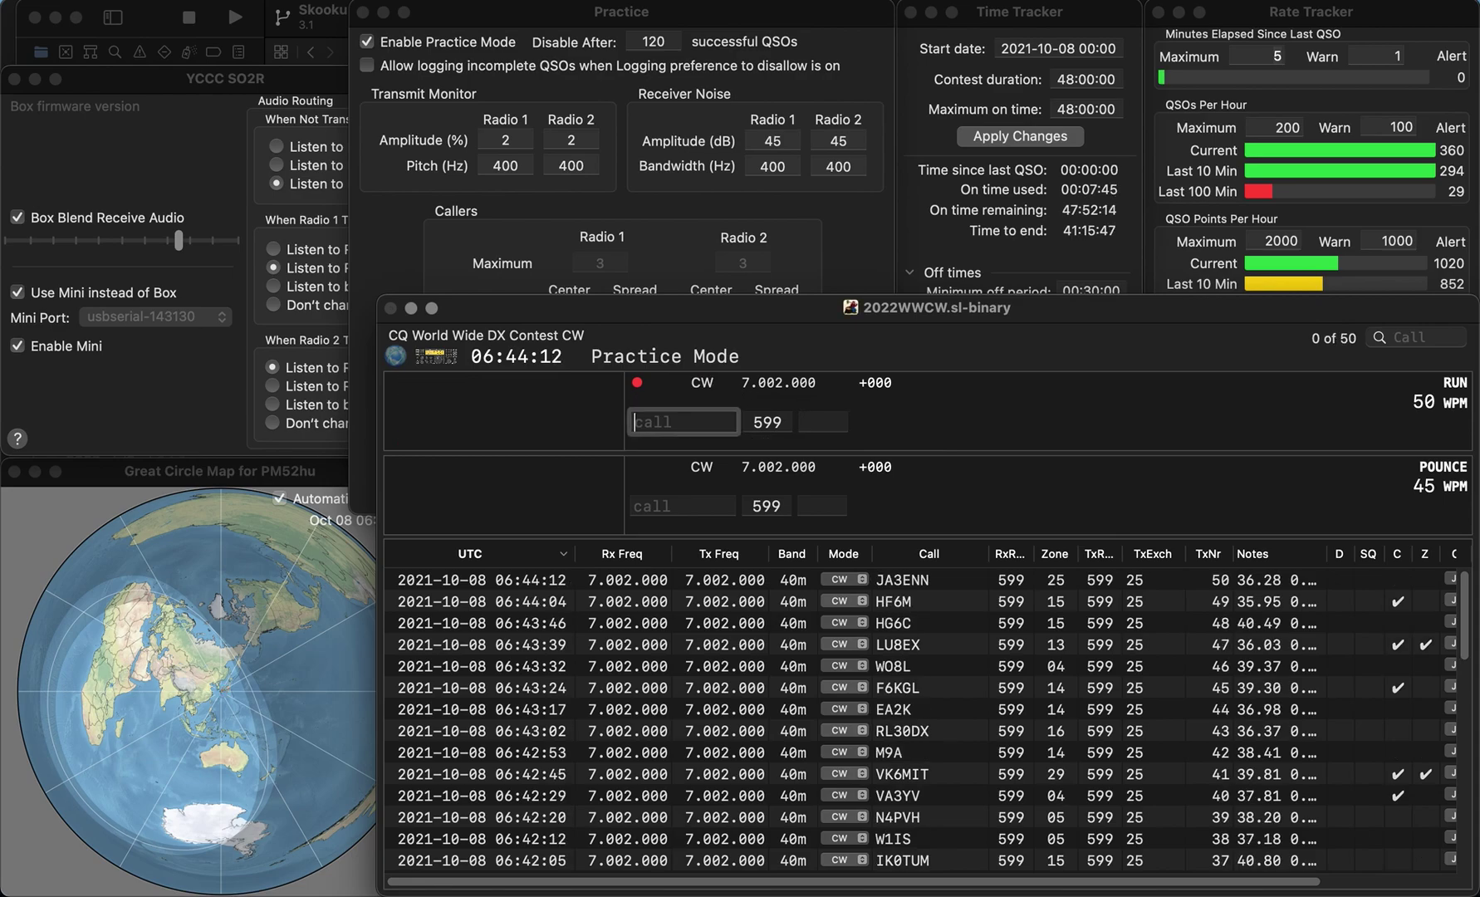
type("XE2")
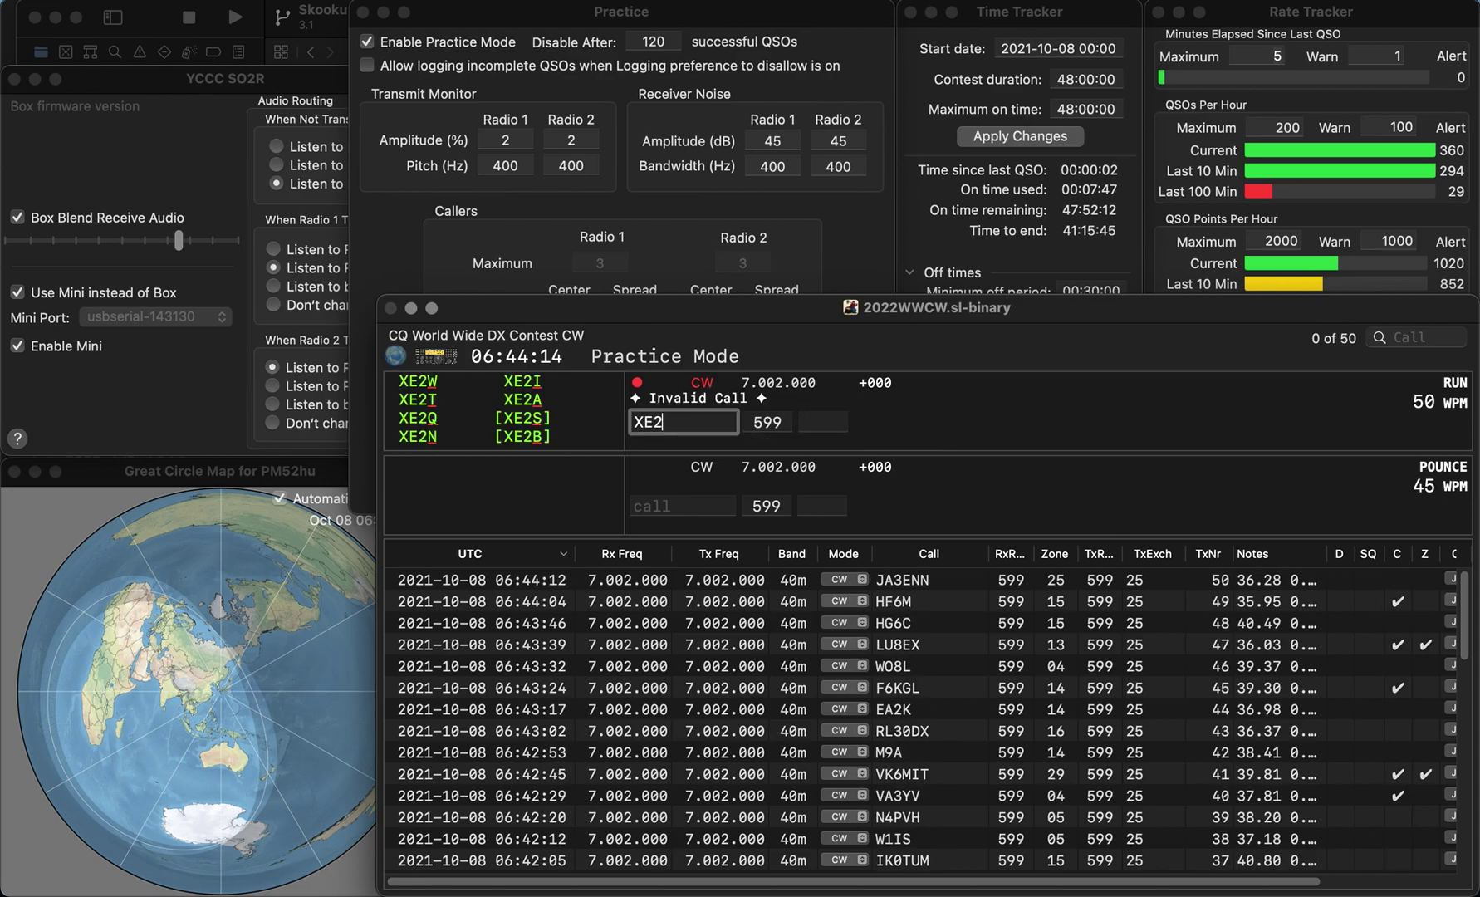
type("N")
key("Return")
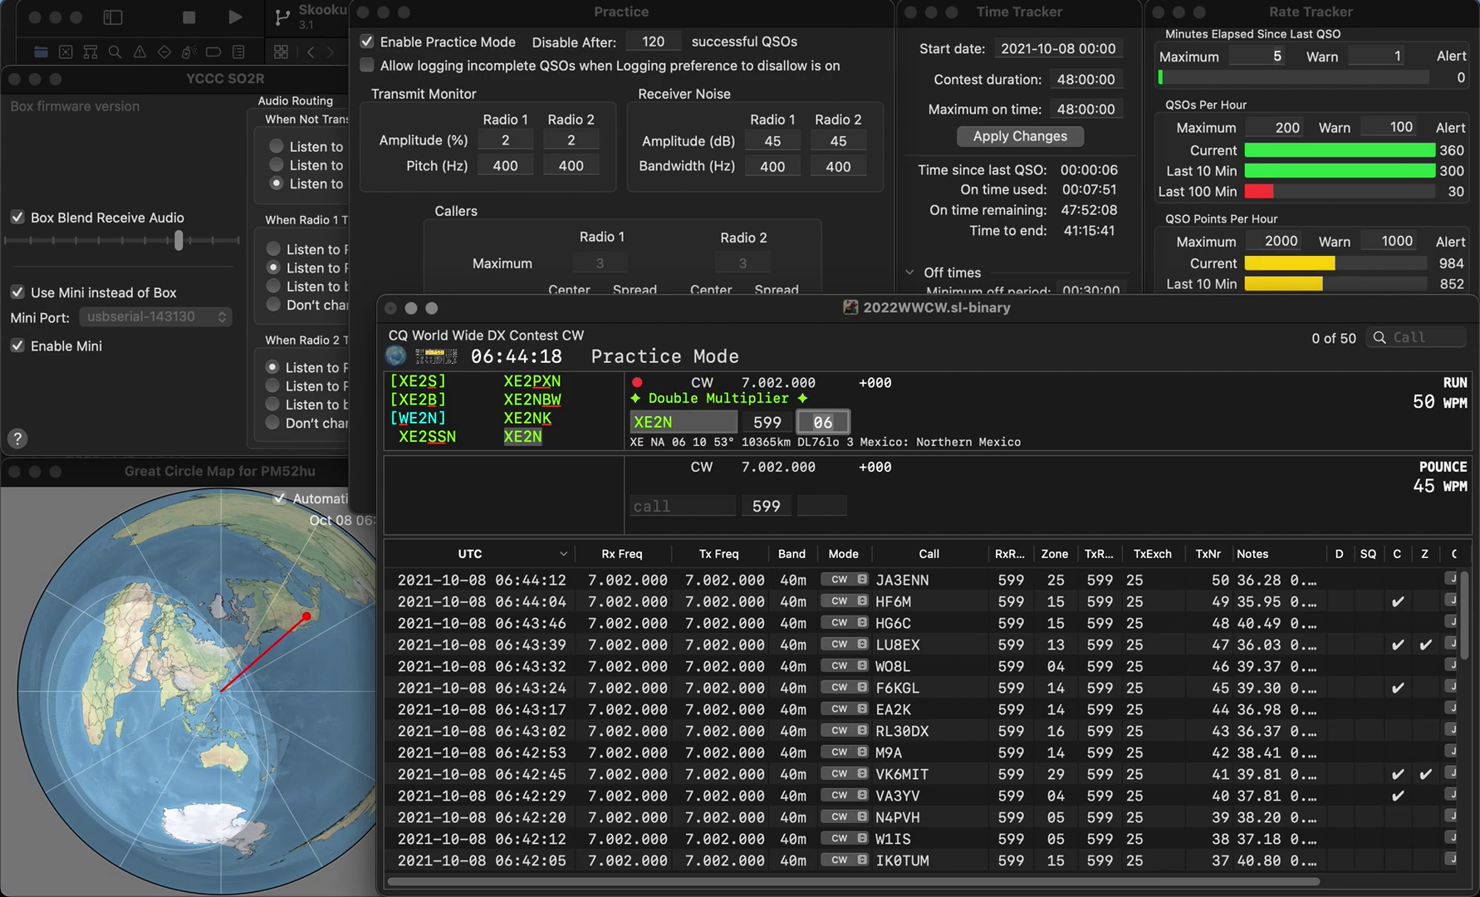
key("Return")
Step: Enter SN8E on the run radio, correct the call to SN8T and log the contact with report 599 and zone 15
type("SN8E")
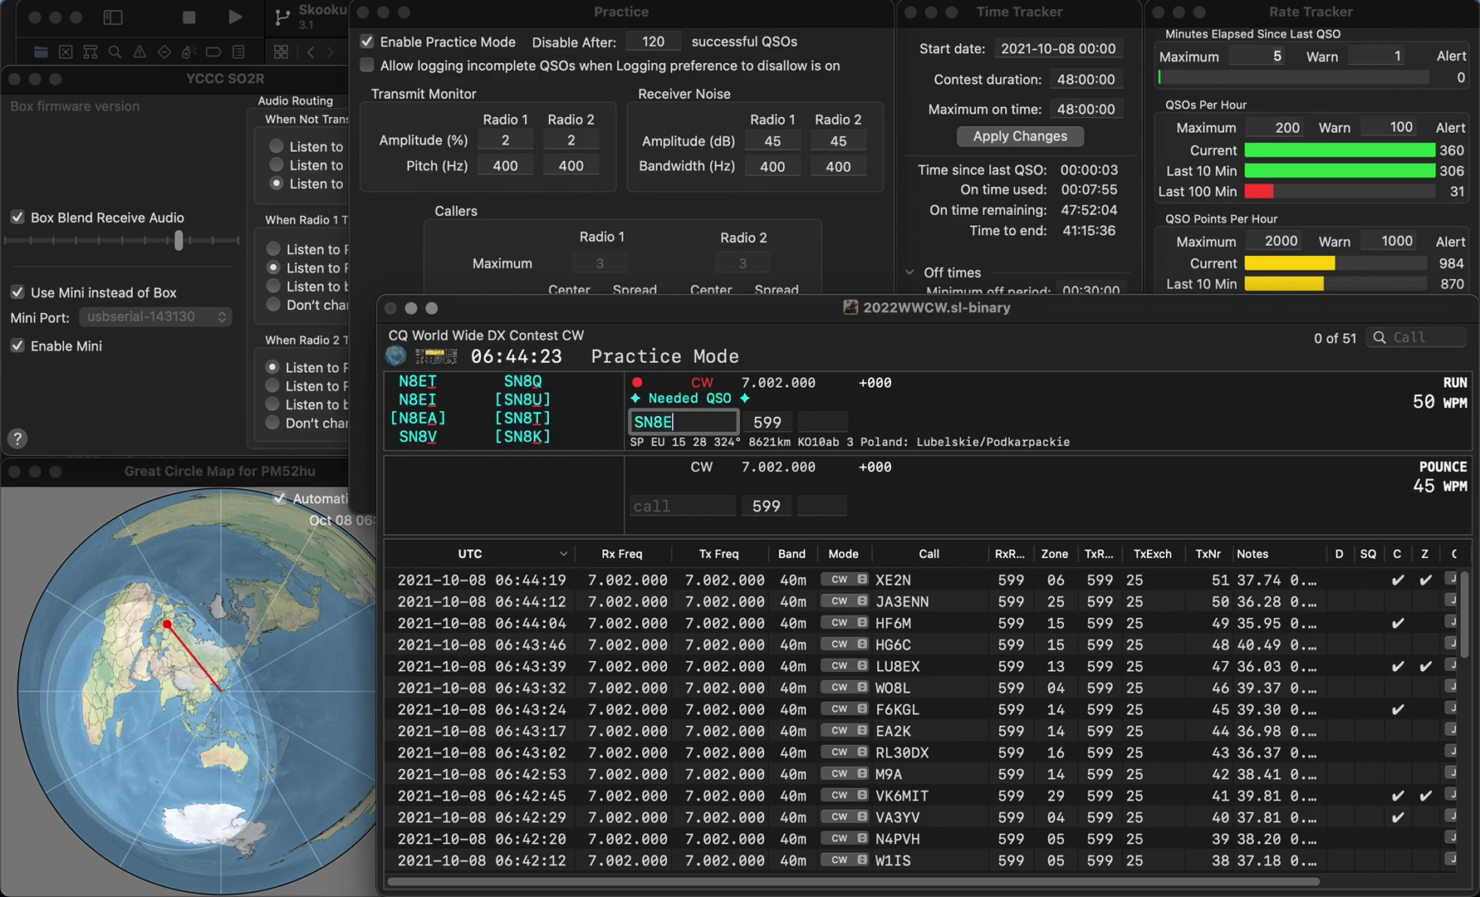
key("Left")
key("BackSpace")
type("9")
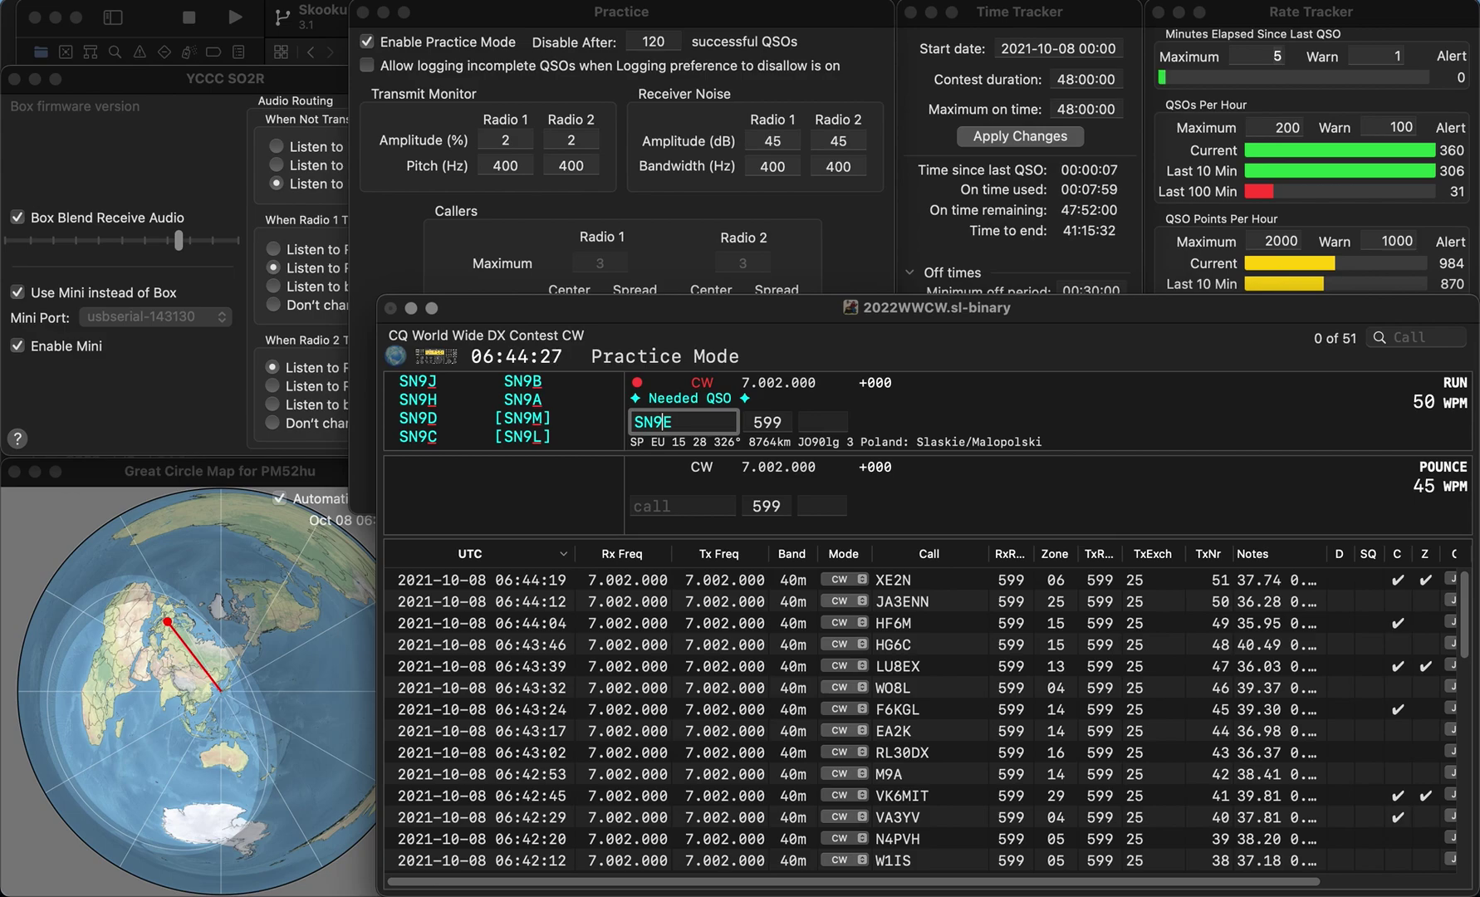
key("BackSpace")
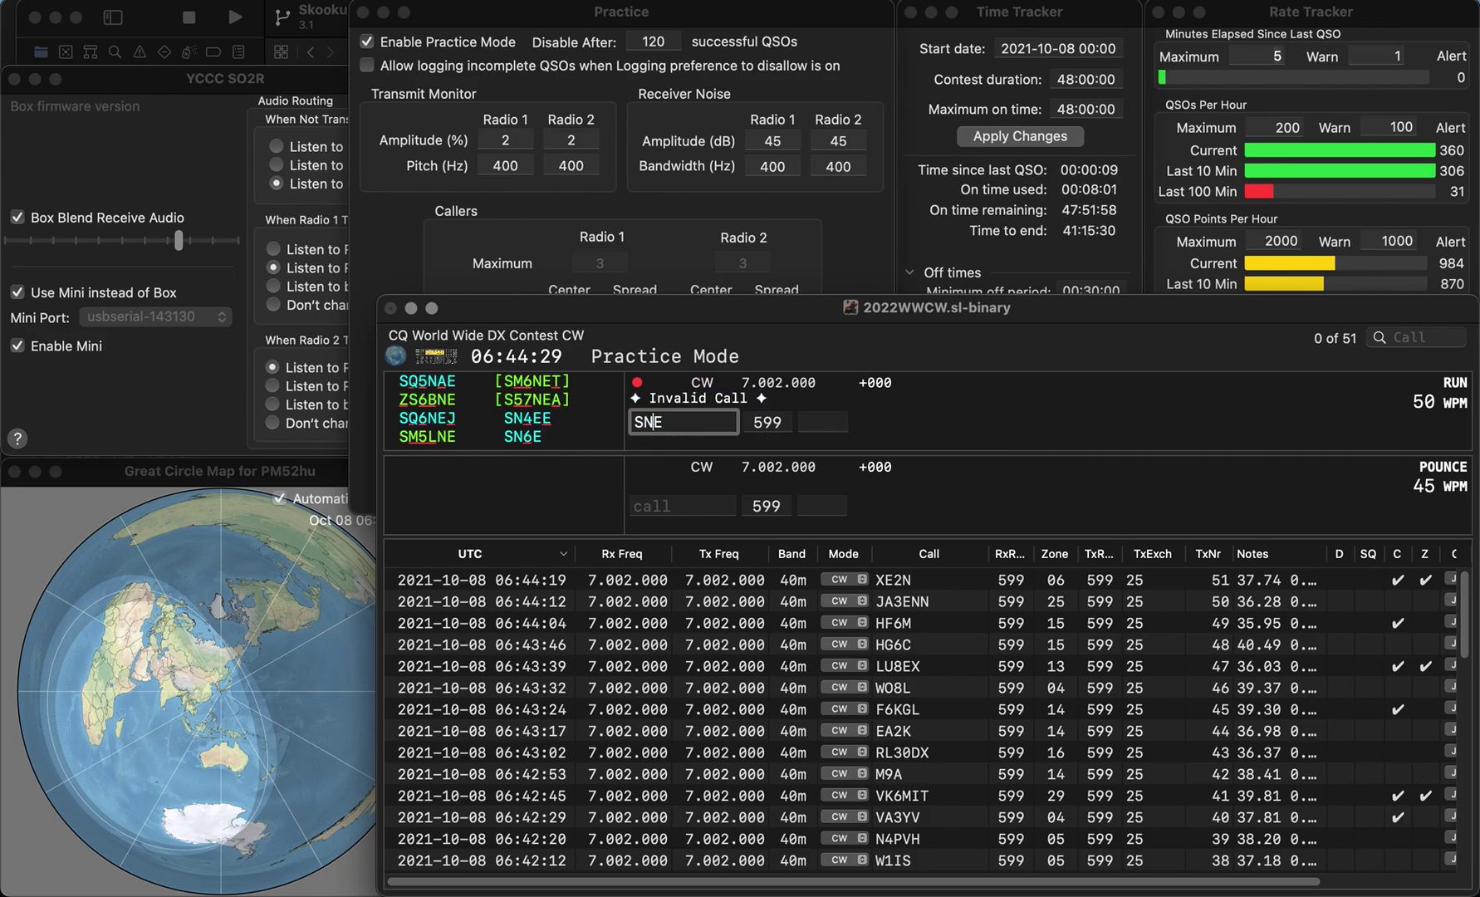
type("8")
key("Delete")
type("T")
key("space")
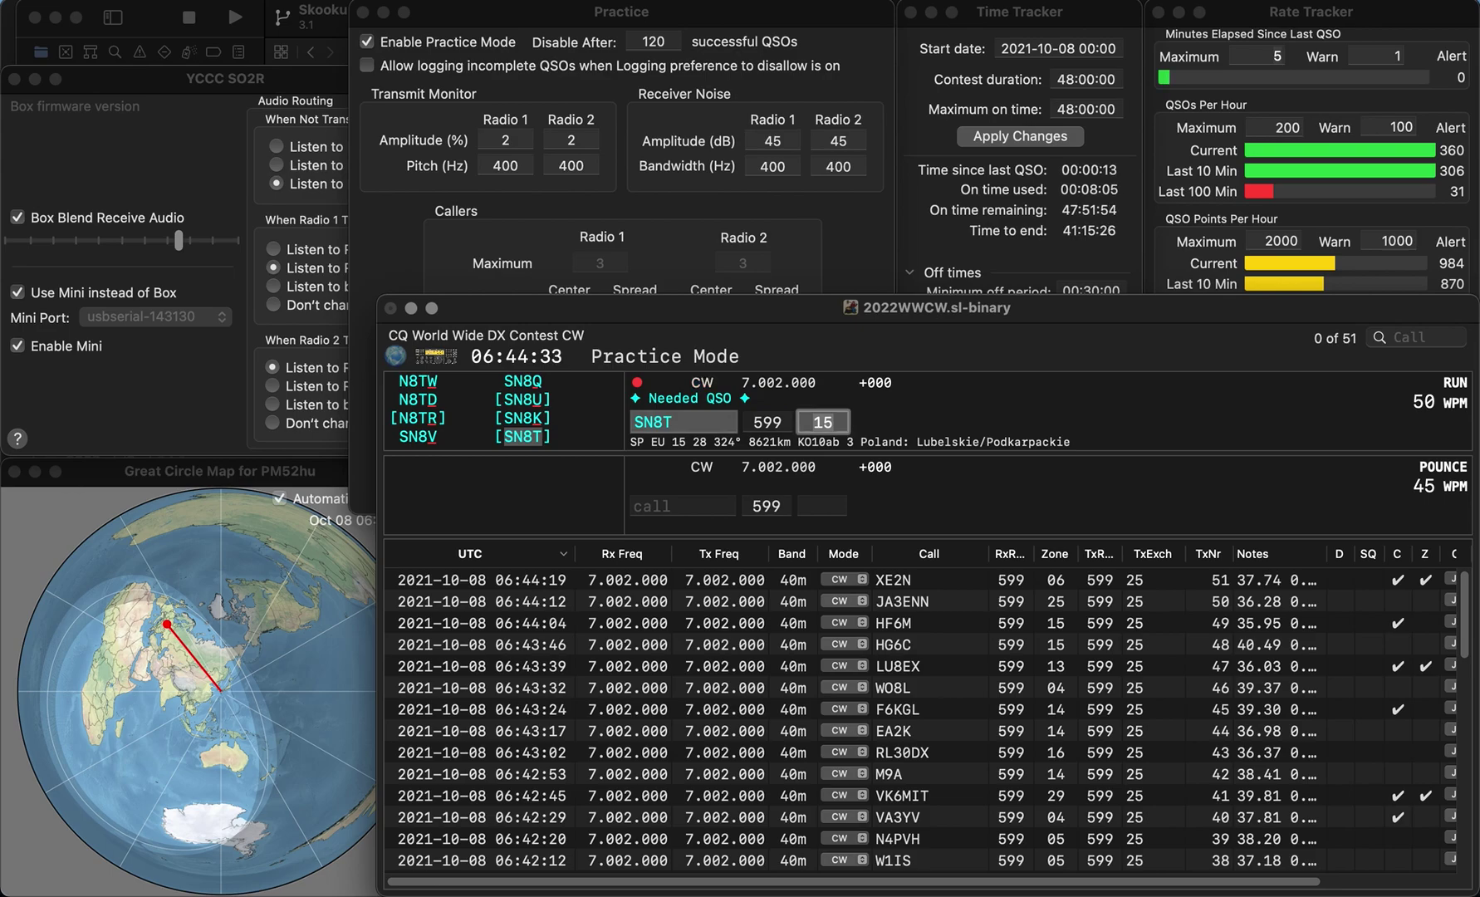
key("Return")
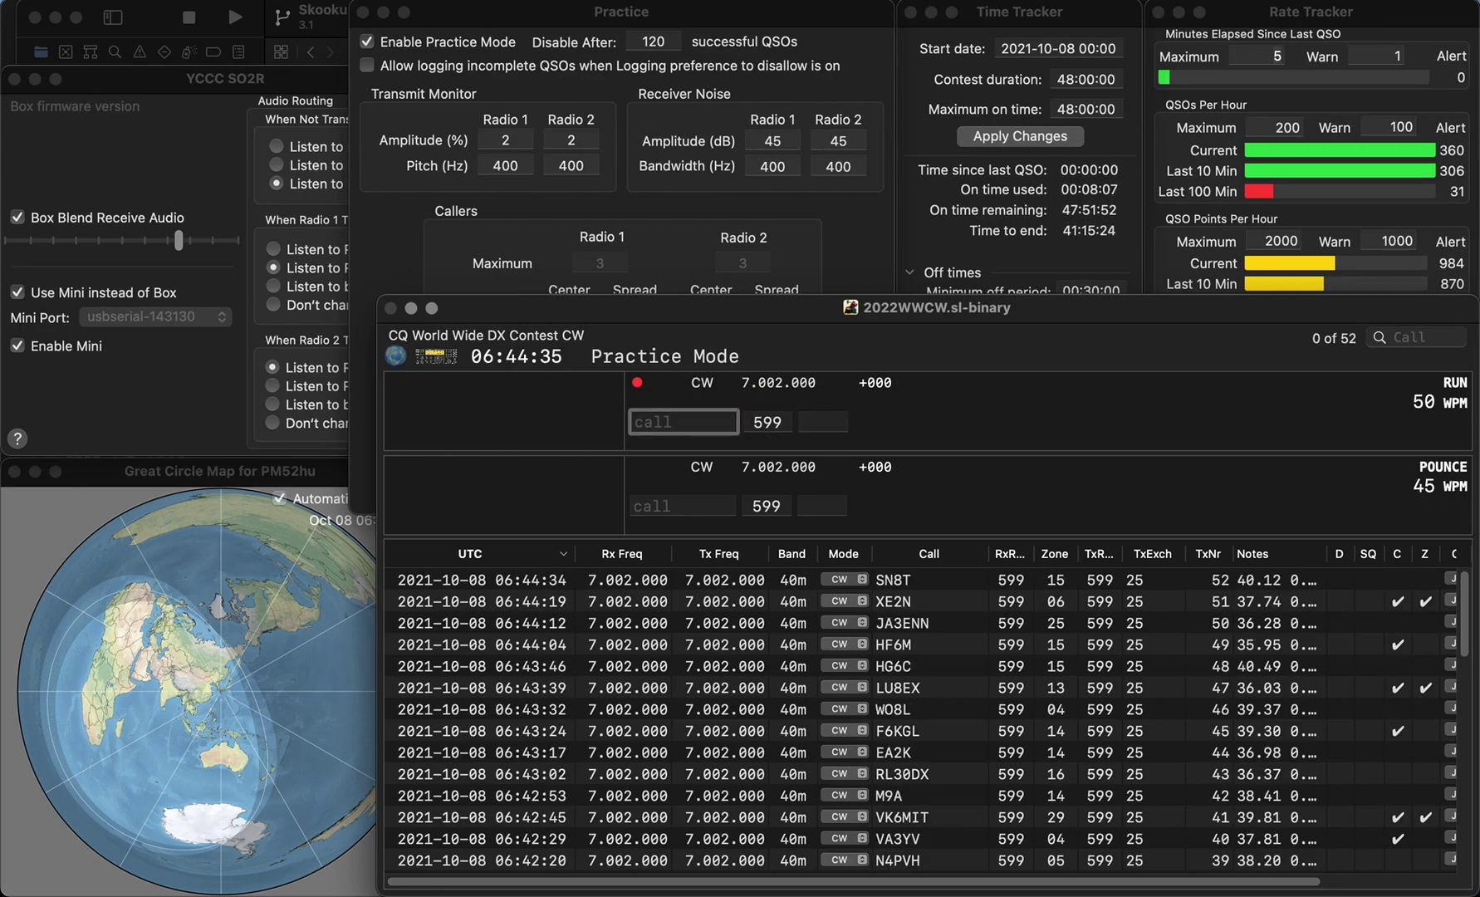
type("RK9UE")
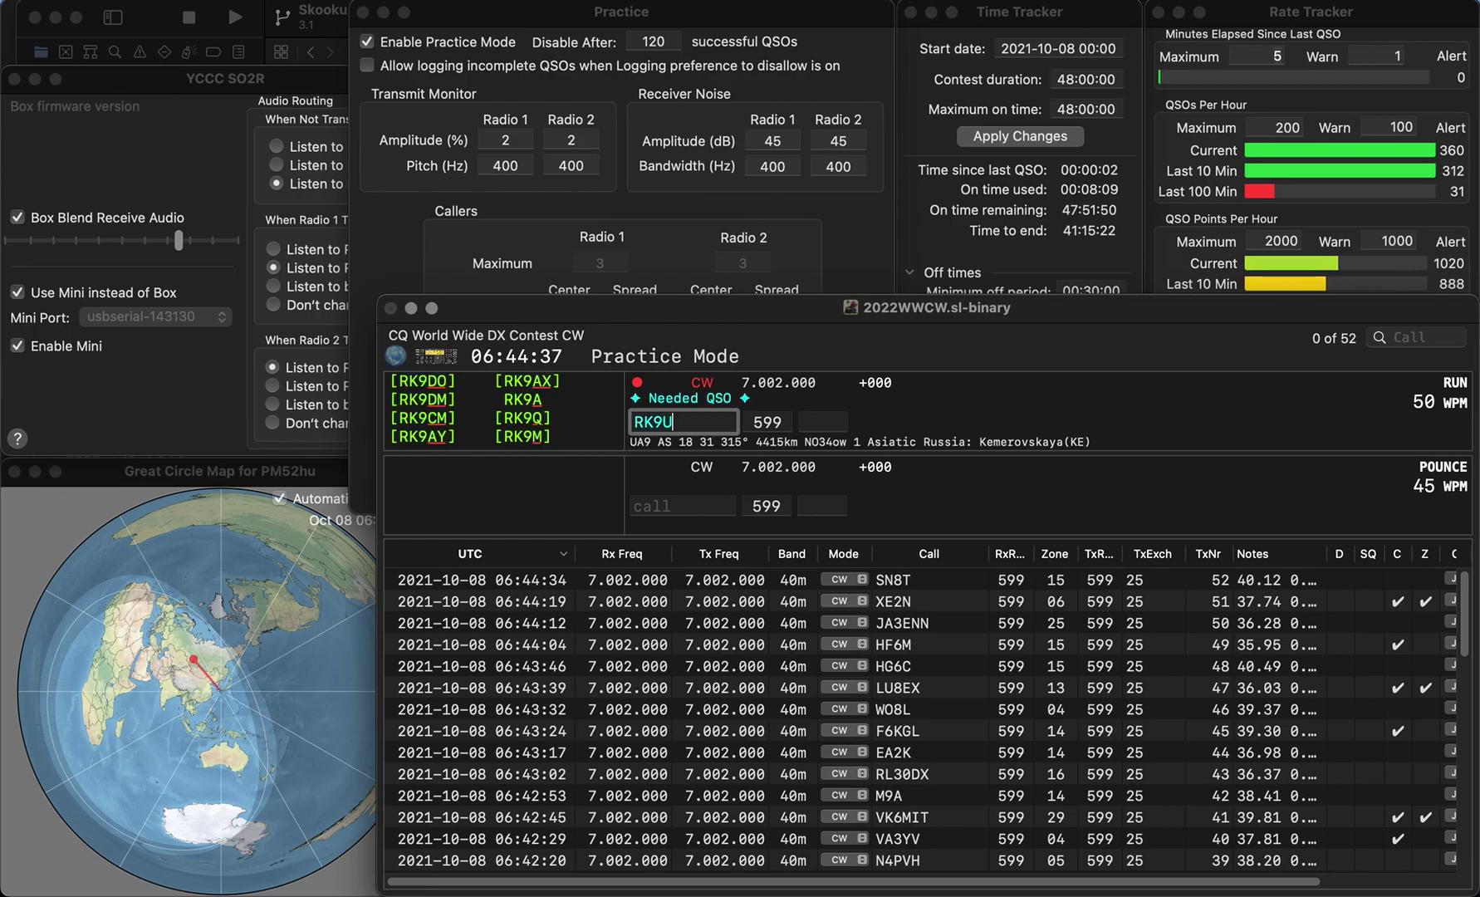
key("Return")
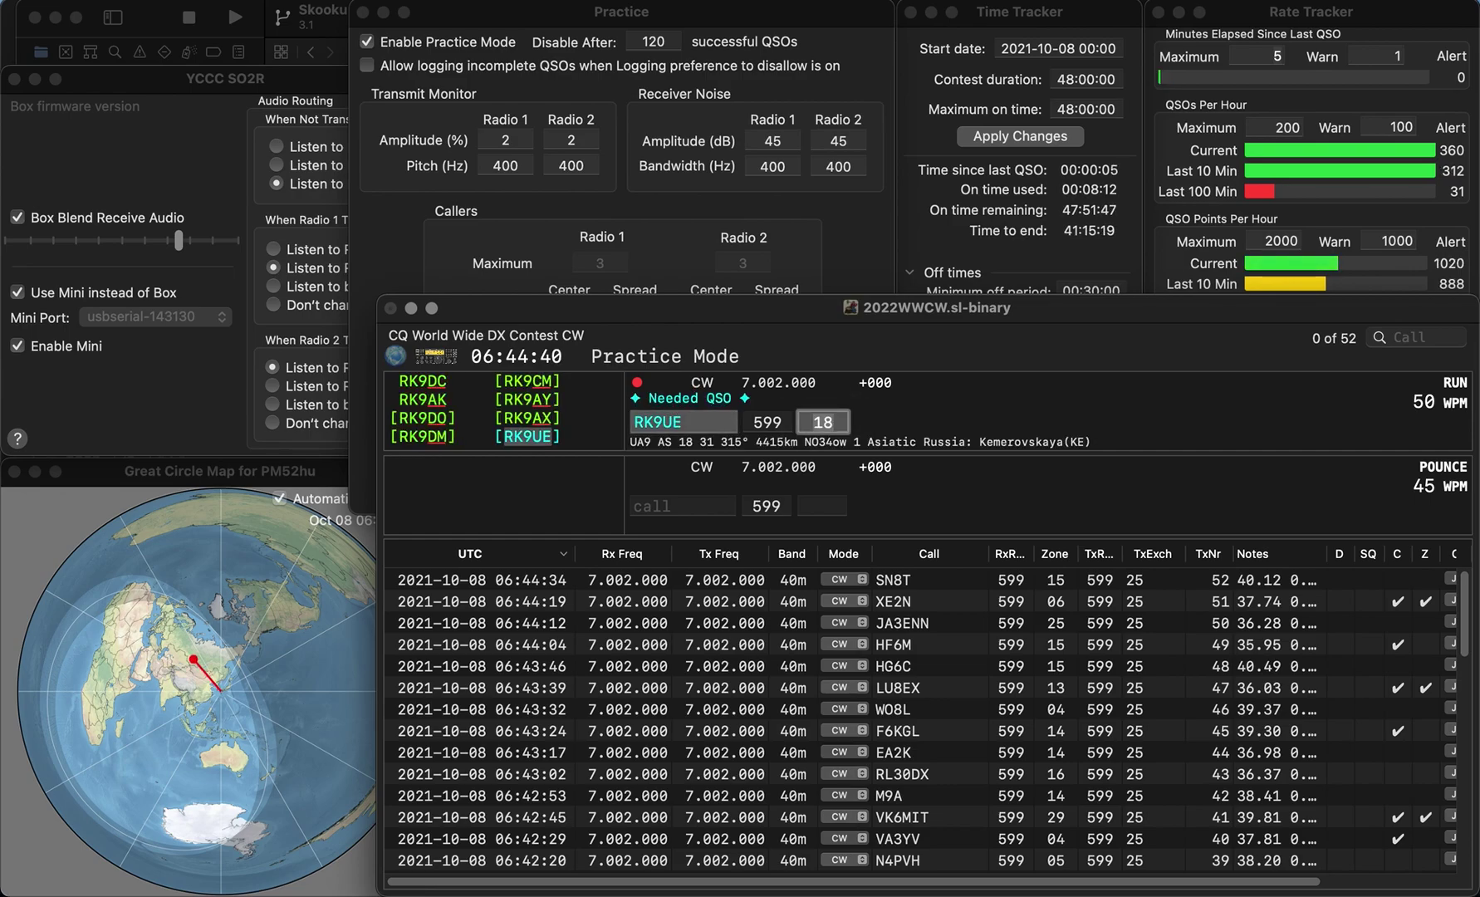
key("Return")
type("KW9U")
key("space")
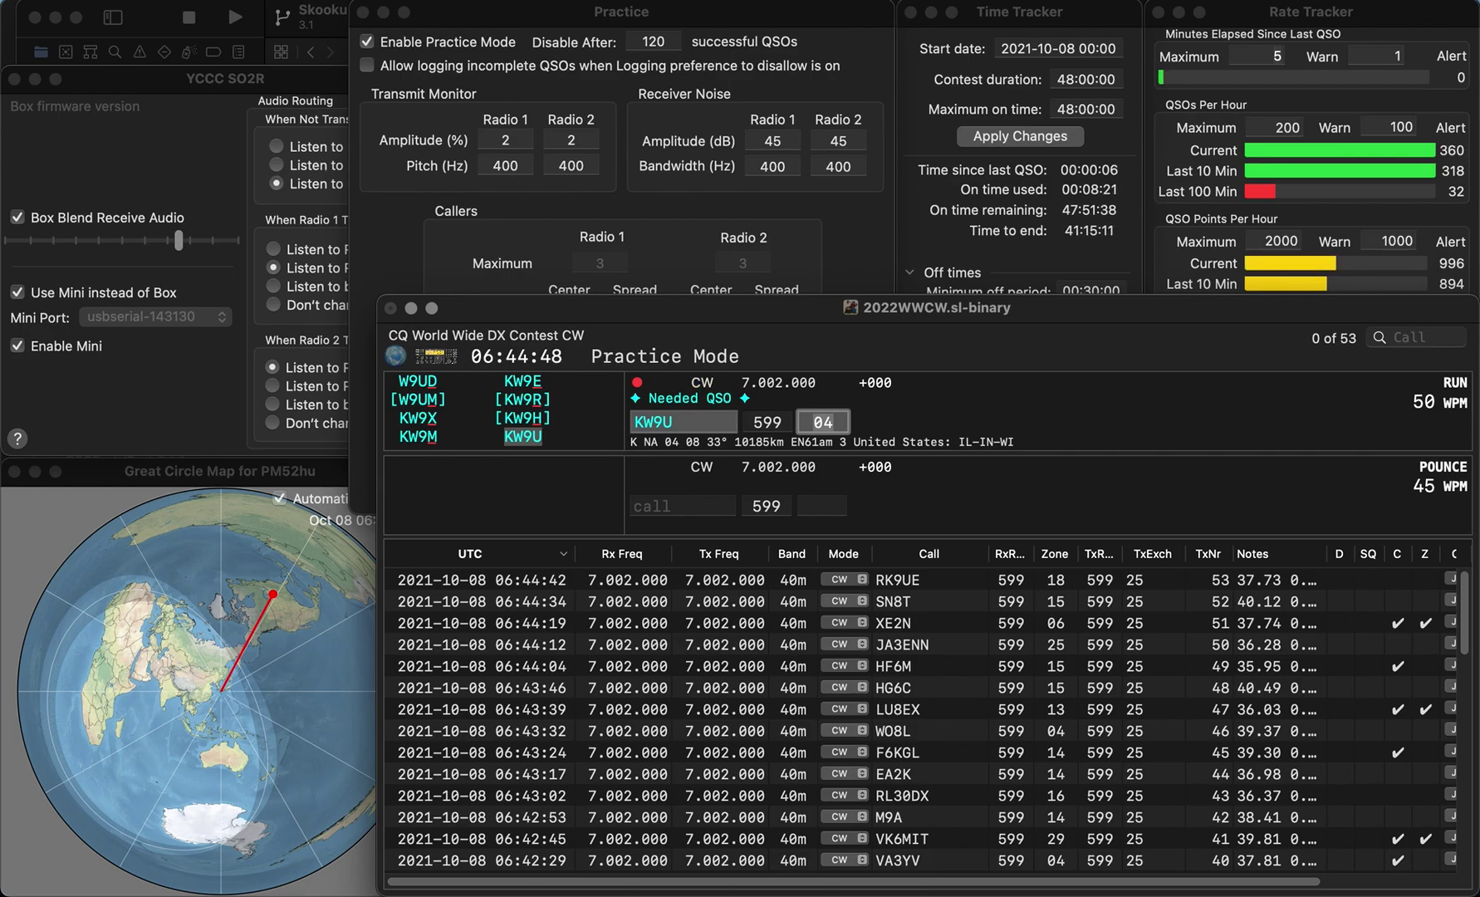
key("Return")
Step: Enter YU1U as the caller on the run radio and log the contact with report 599 and zone 15
type("YU1U")
key("space")
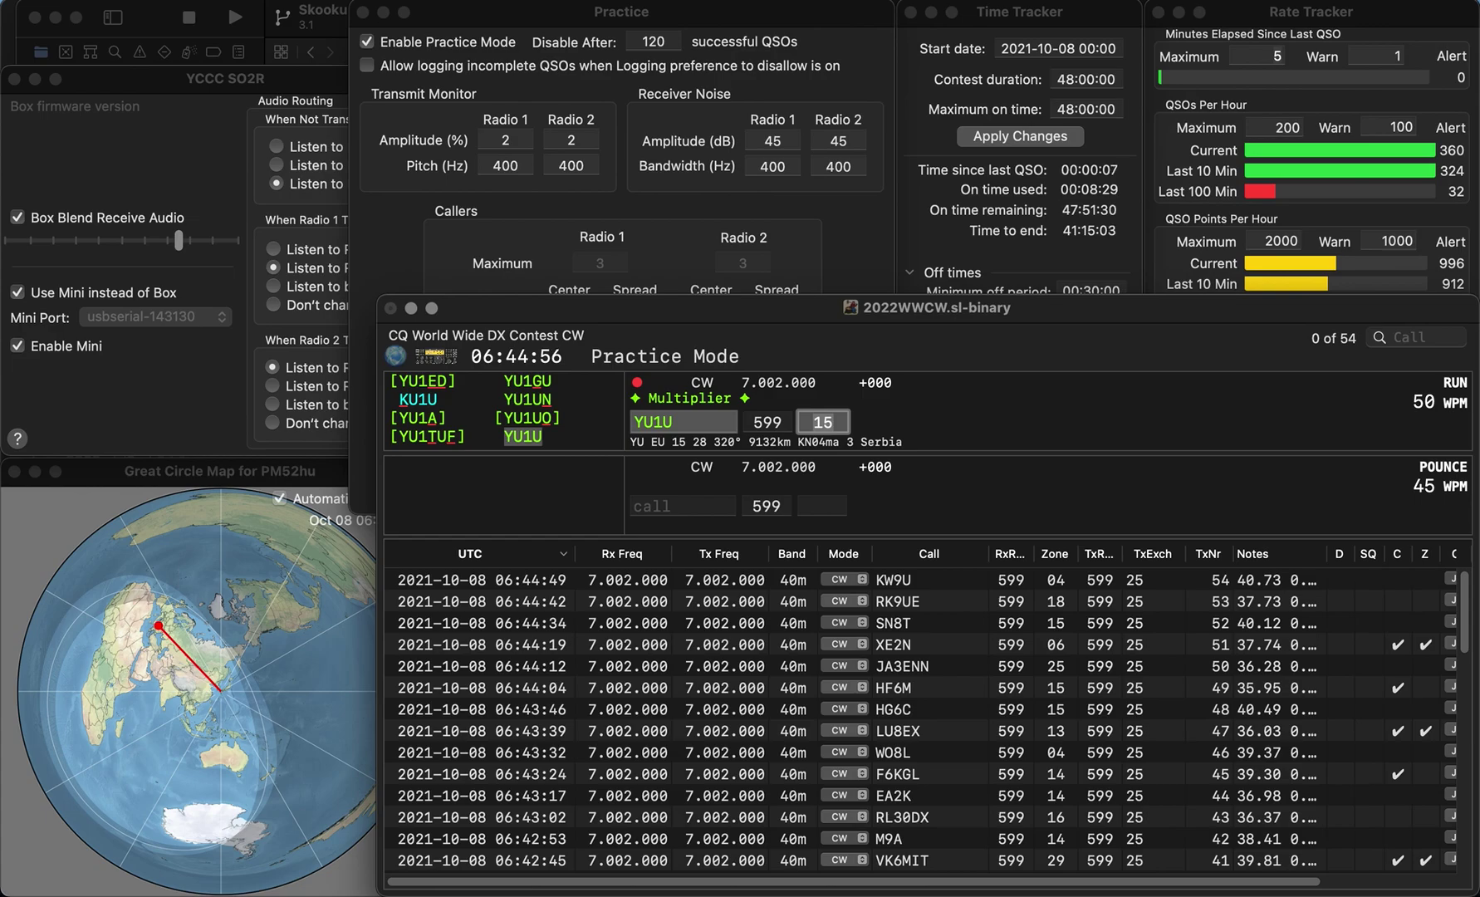
key("Return")
type("O")
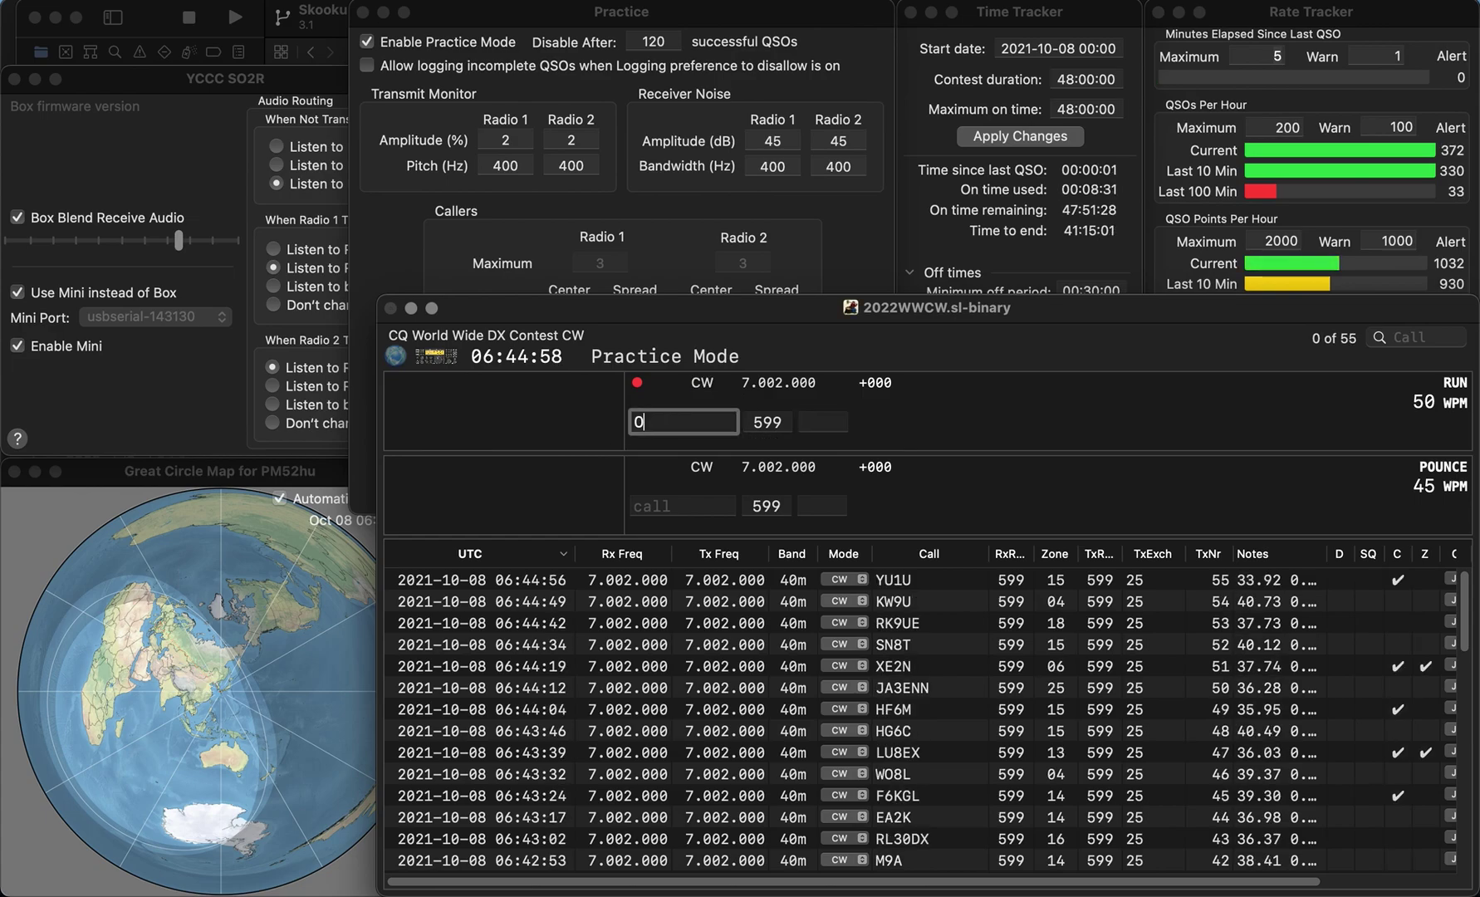
type("N3EA")
key("Return")
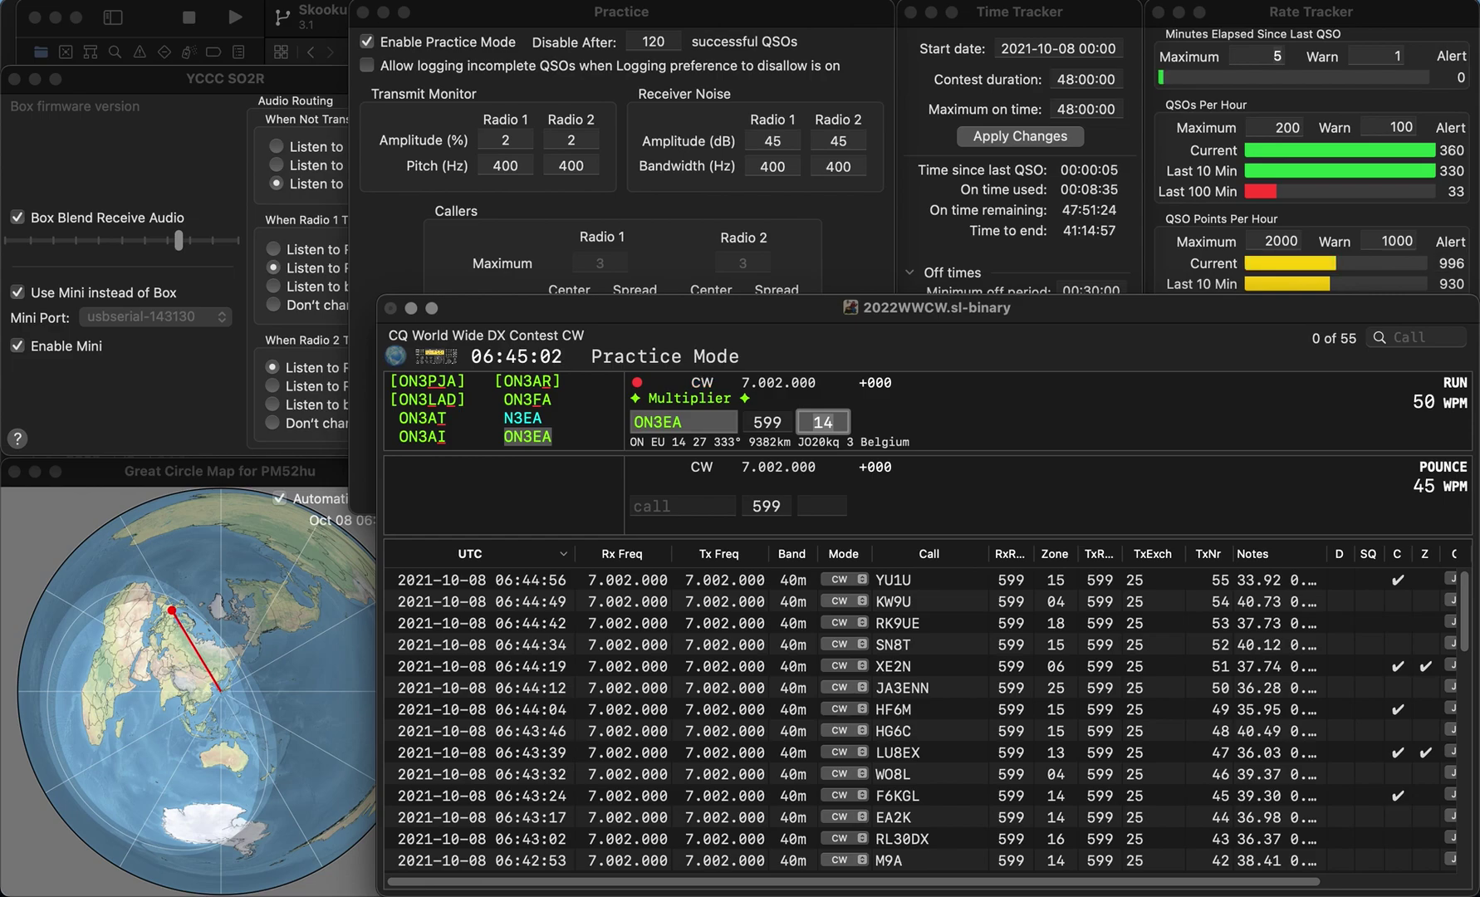
key("Return")
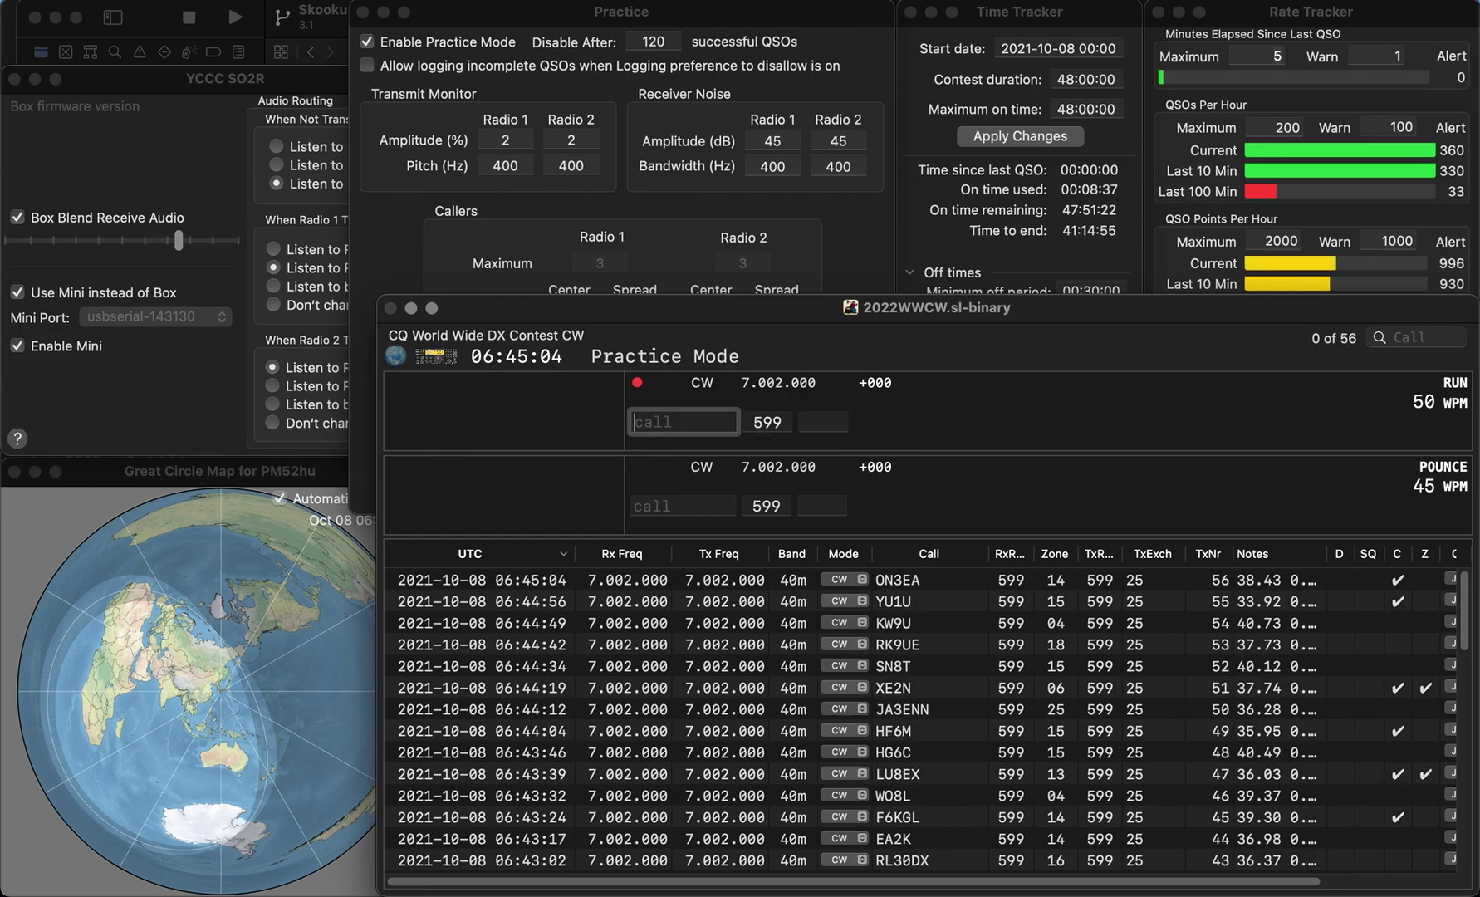
type("W9OFF")
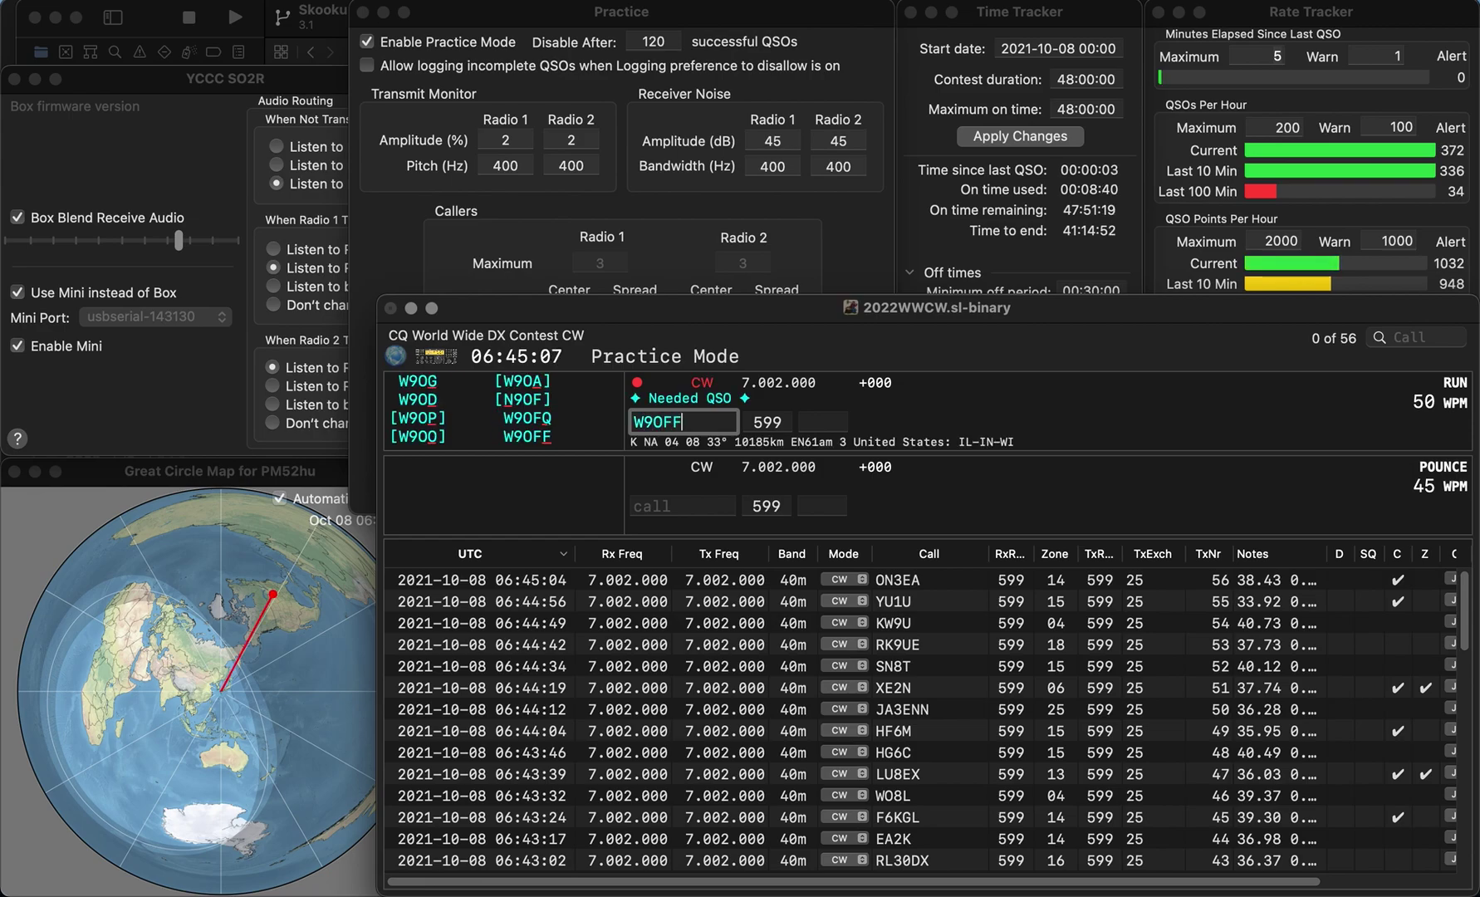
key("space")
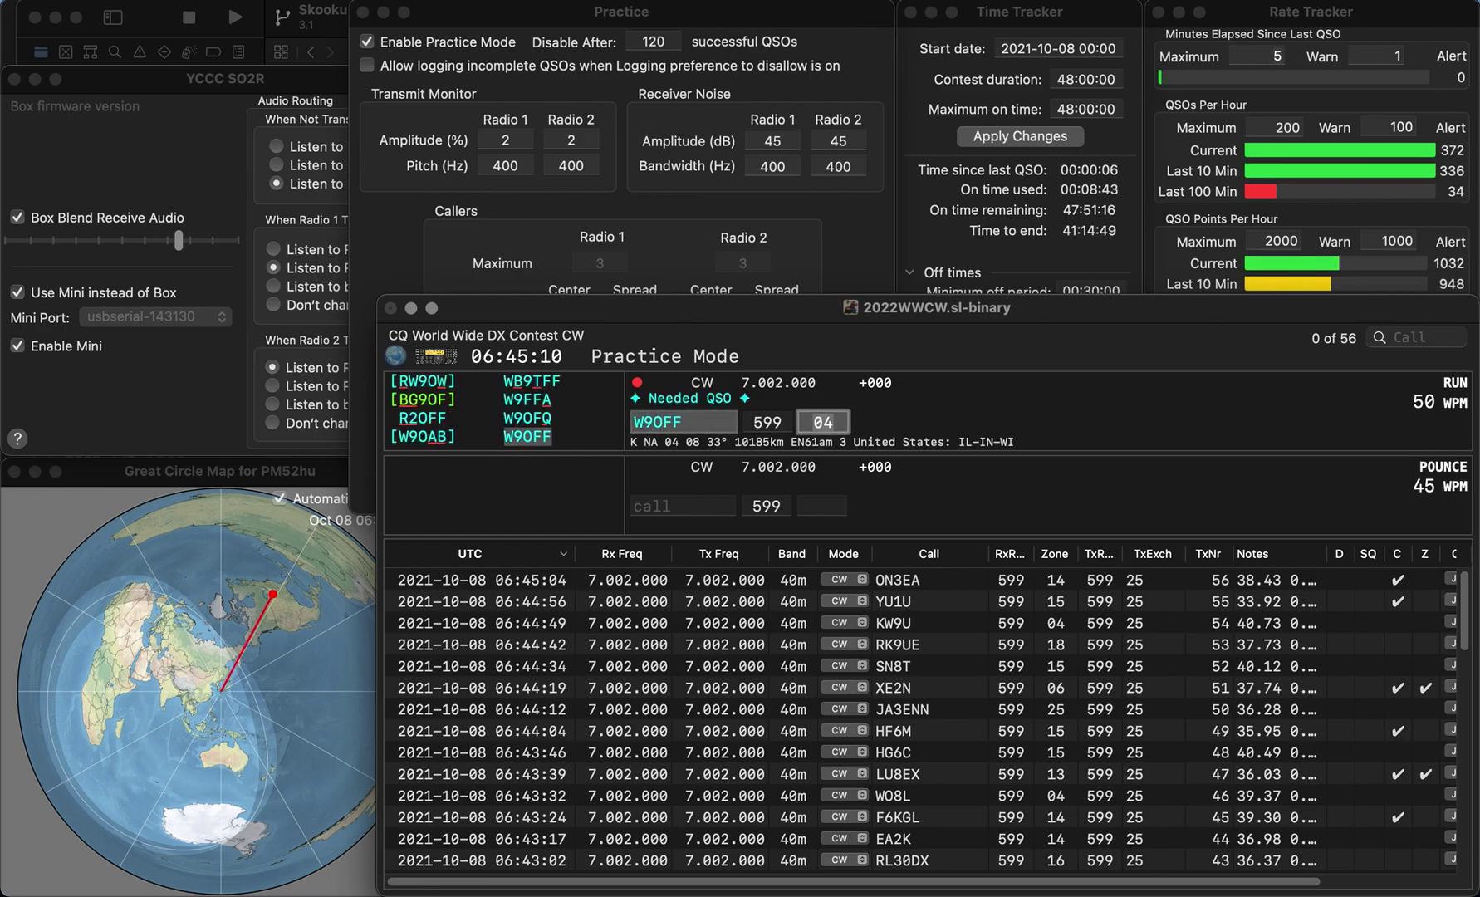
key("Return")
type("KN4CCB")
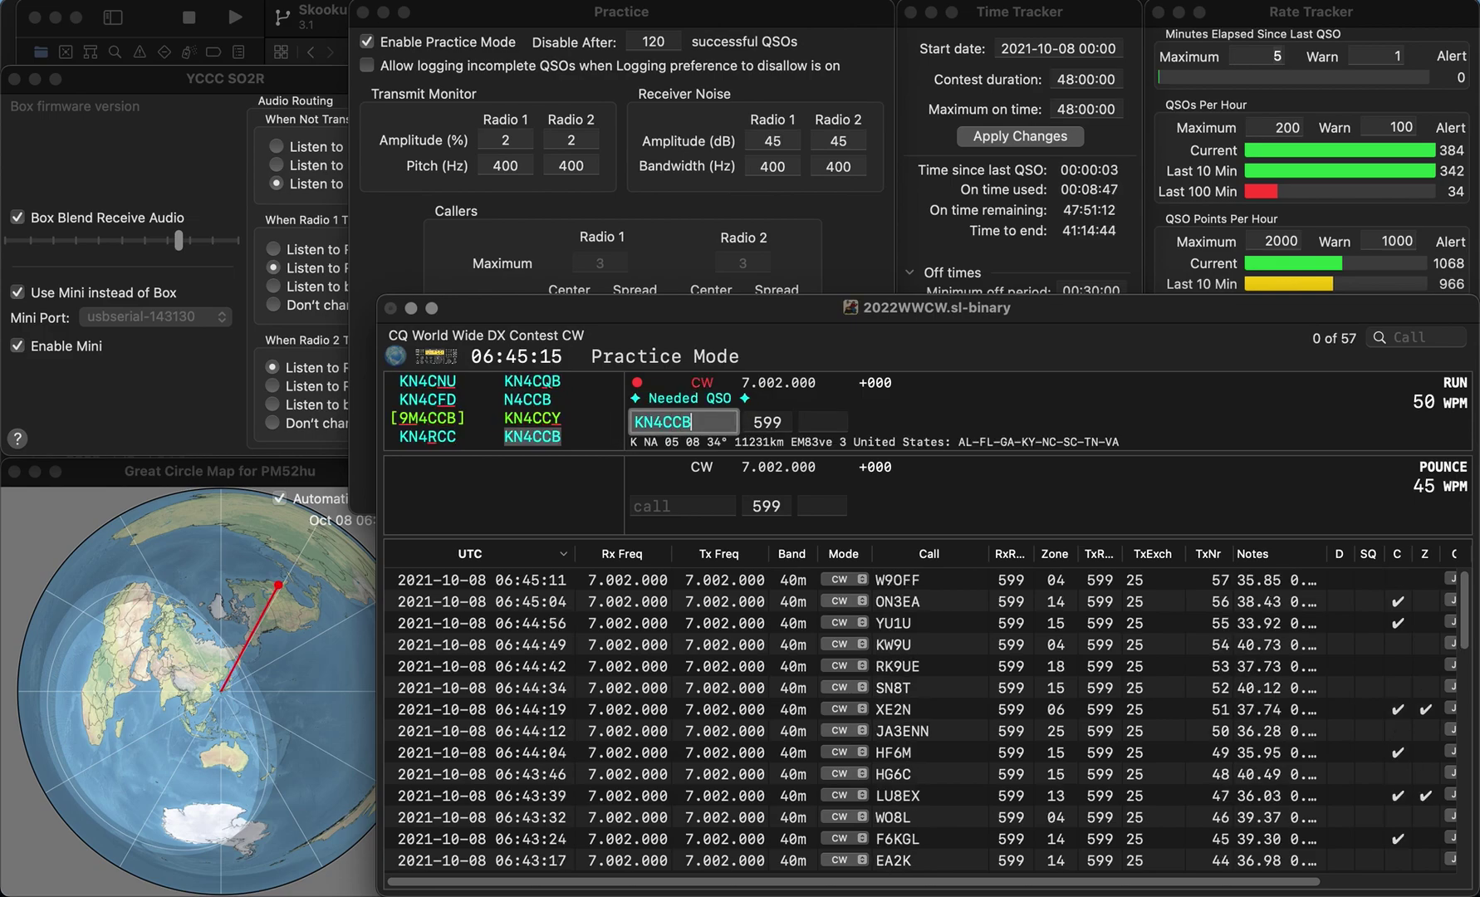
key("Return")
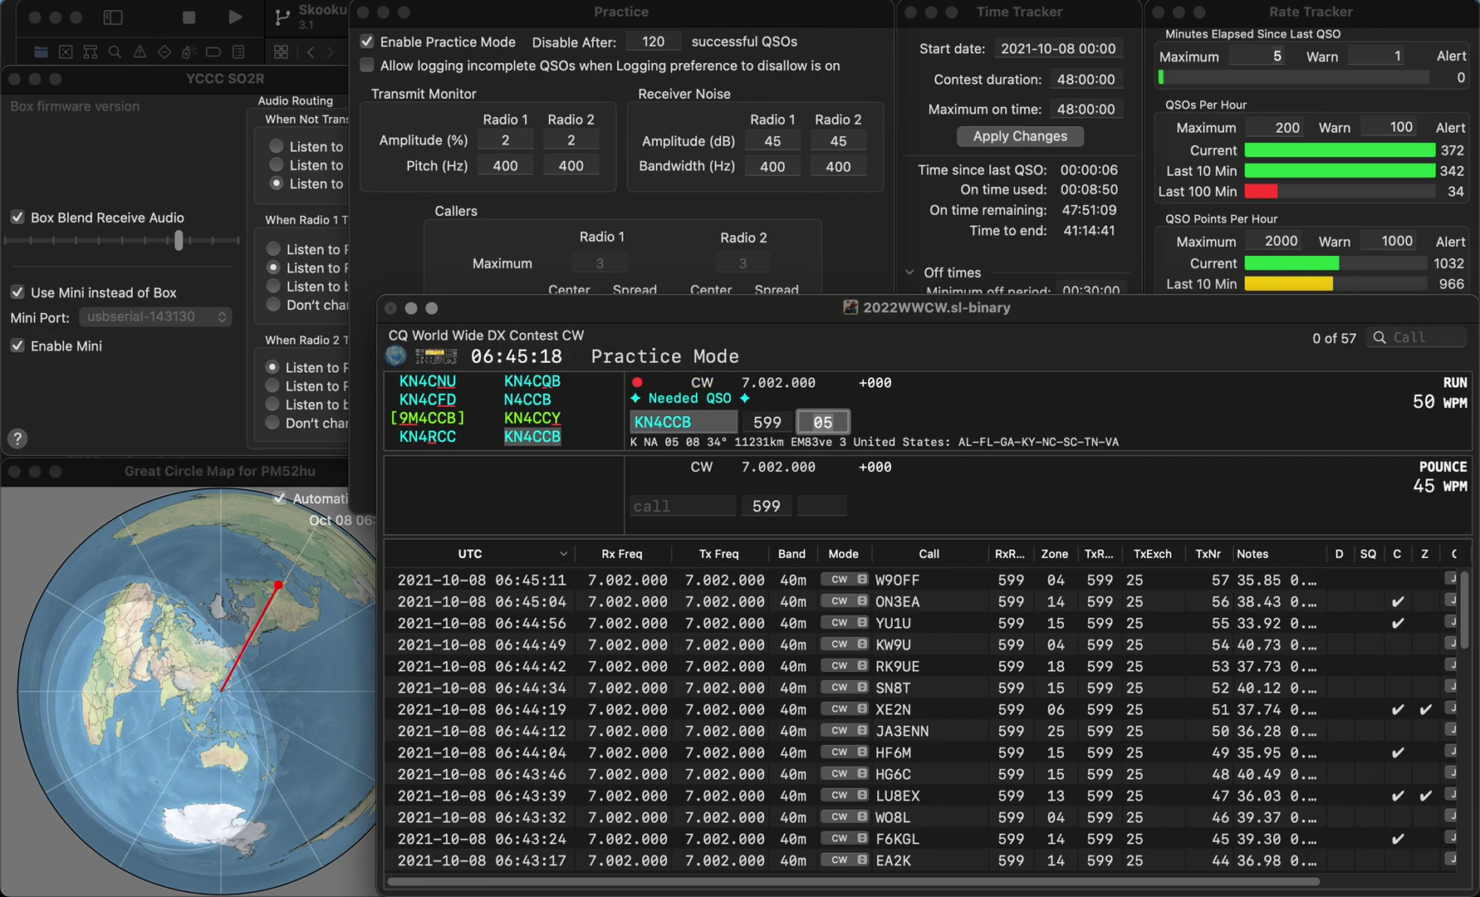
key("Return")
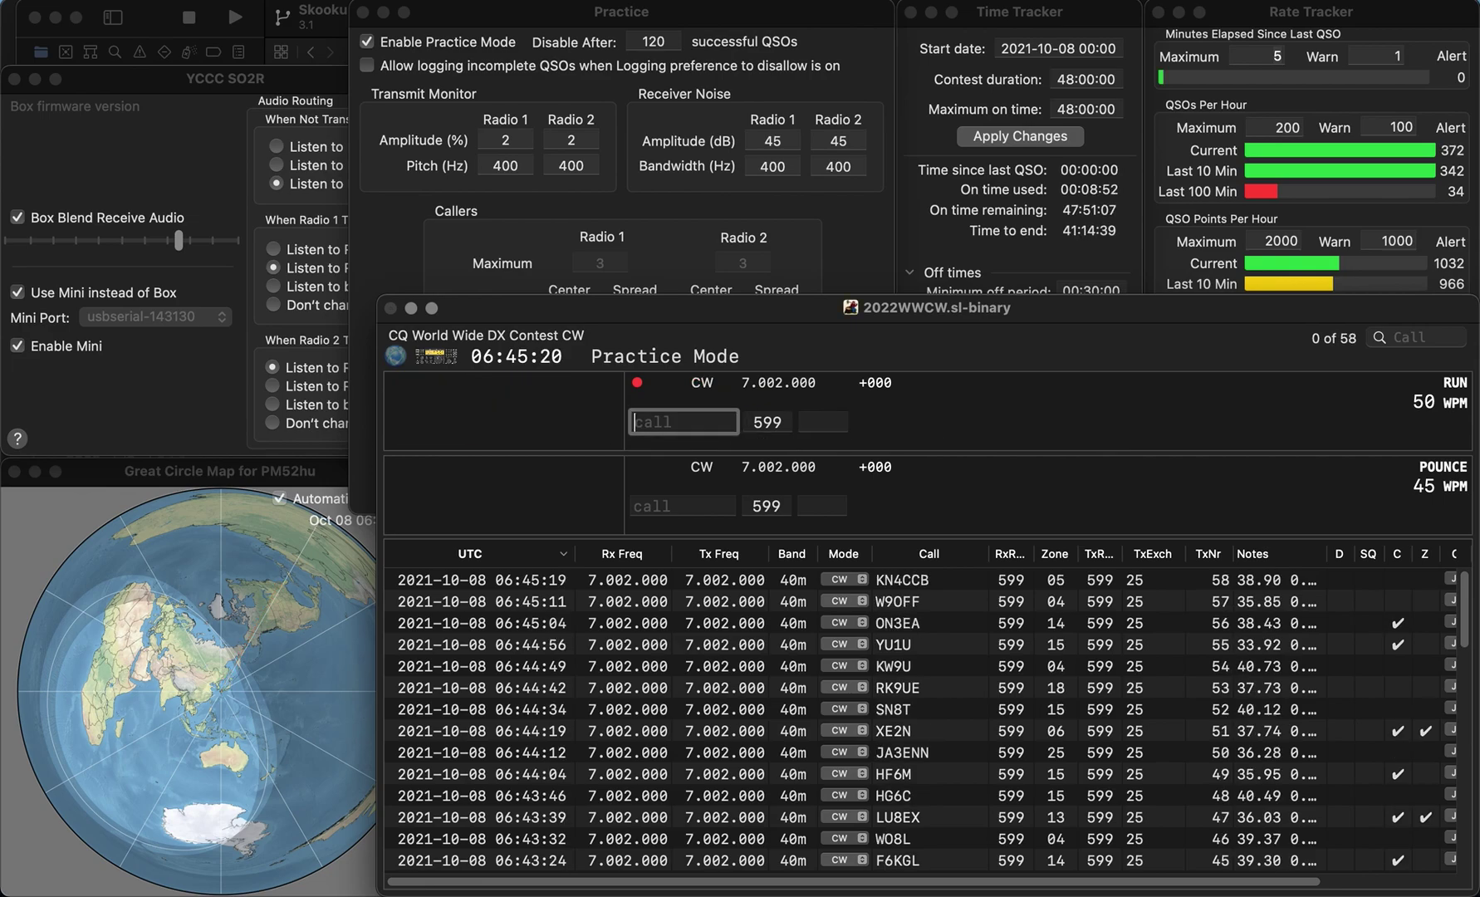
Step: Enter a partial call ending in RE on the run radio, correct it to FJ/W2RE and log the contact with report 599 and zone 08
type("1CW")
type("RE")
key("super+Left")
key("Delete")
key("Delete")
key("Delete")
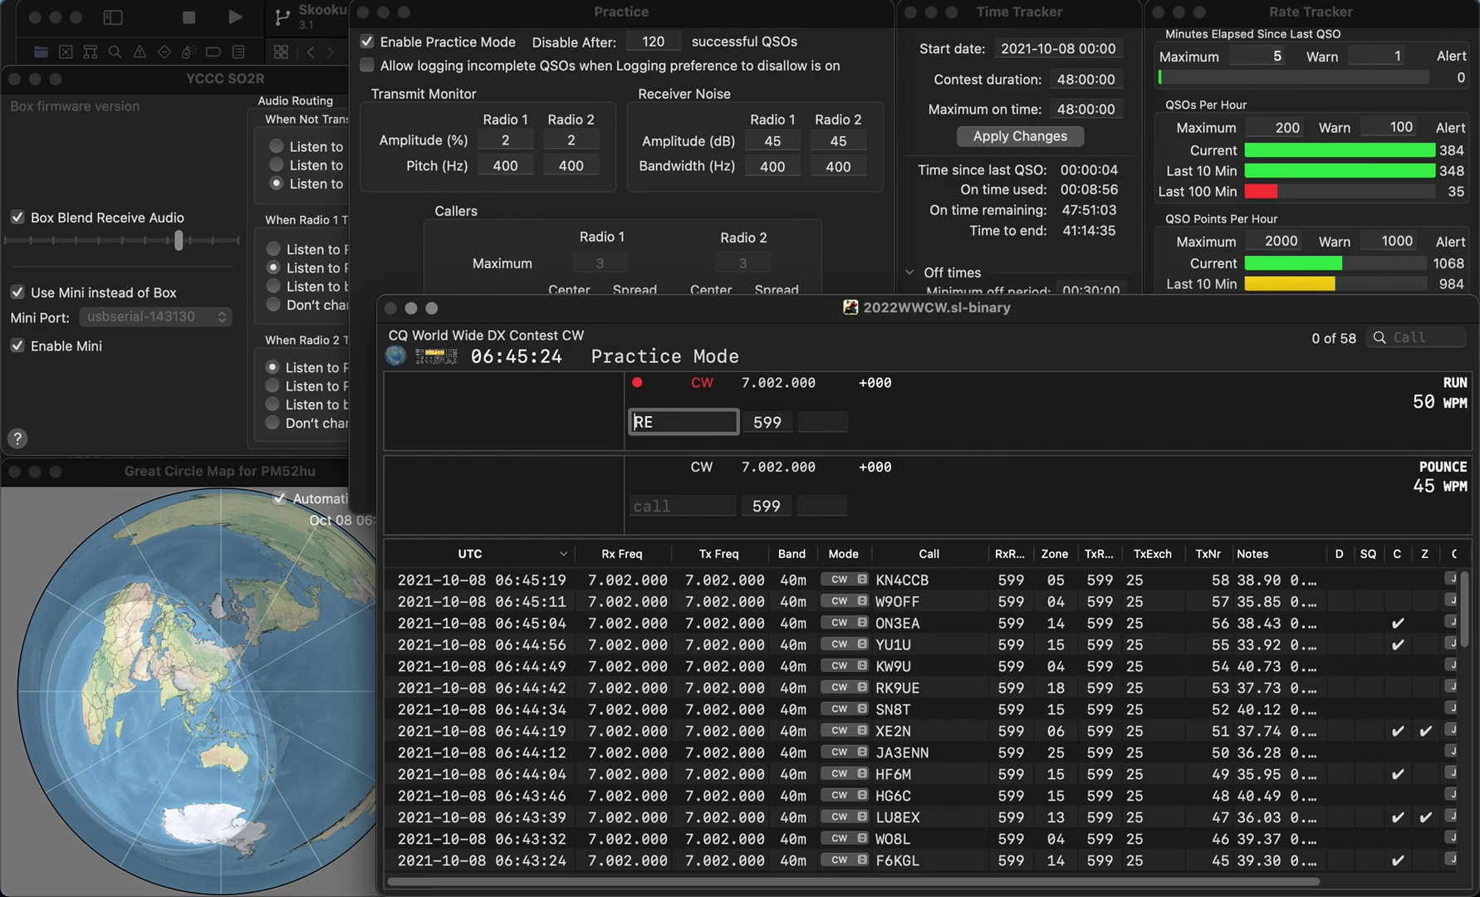
type("FJ/")
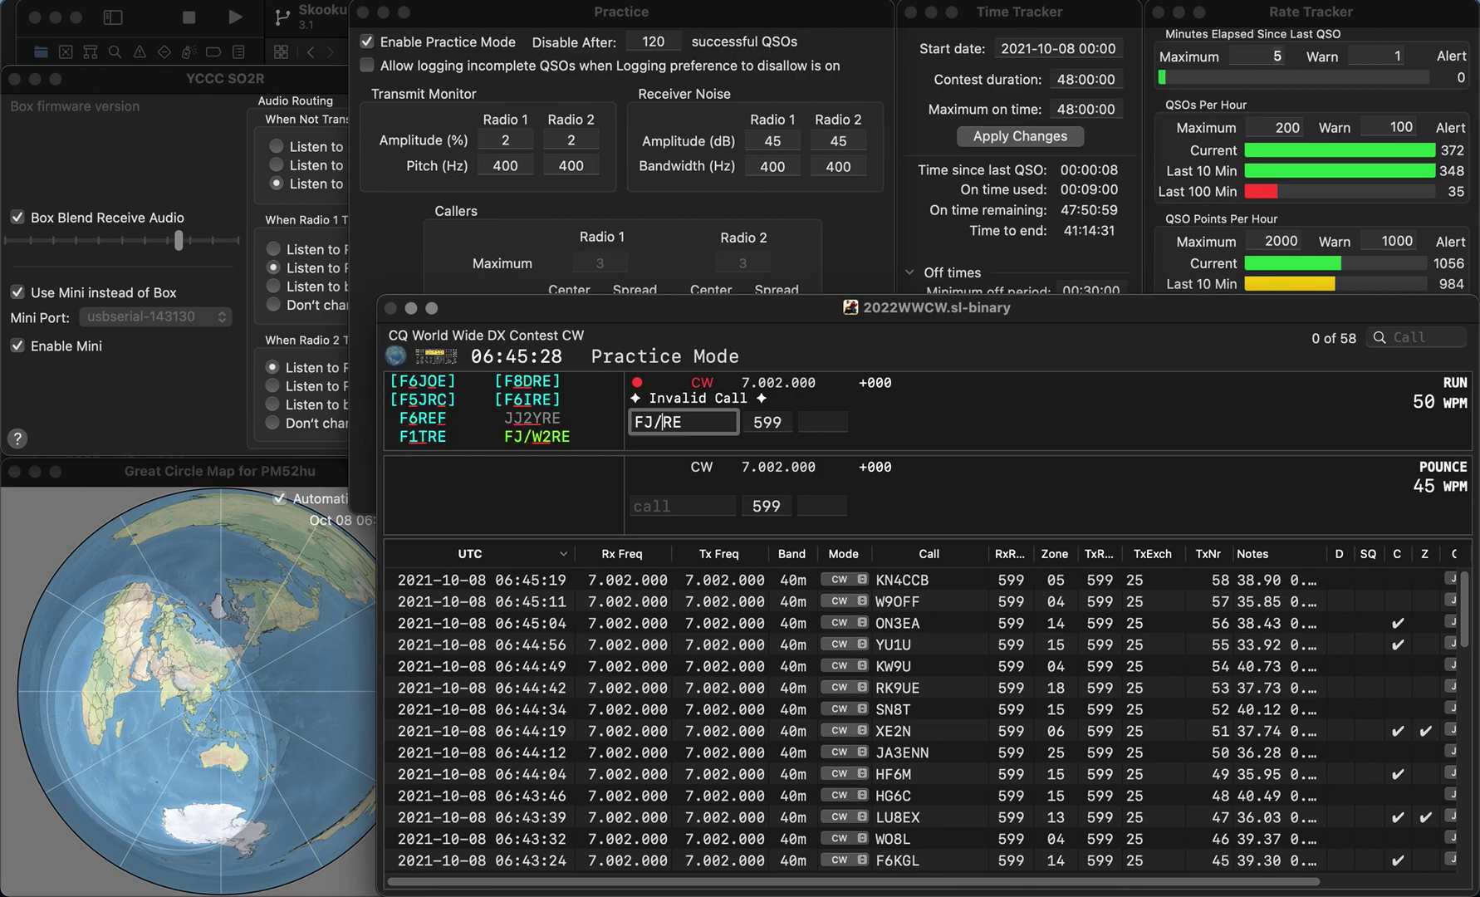
type("W")
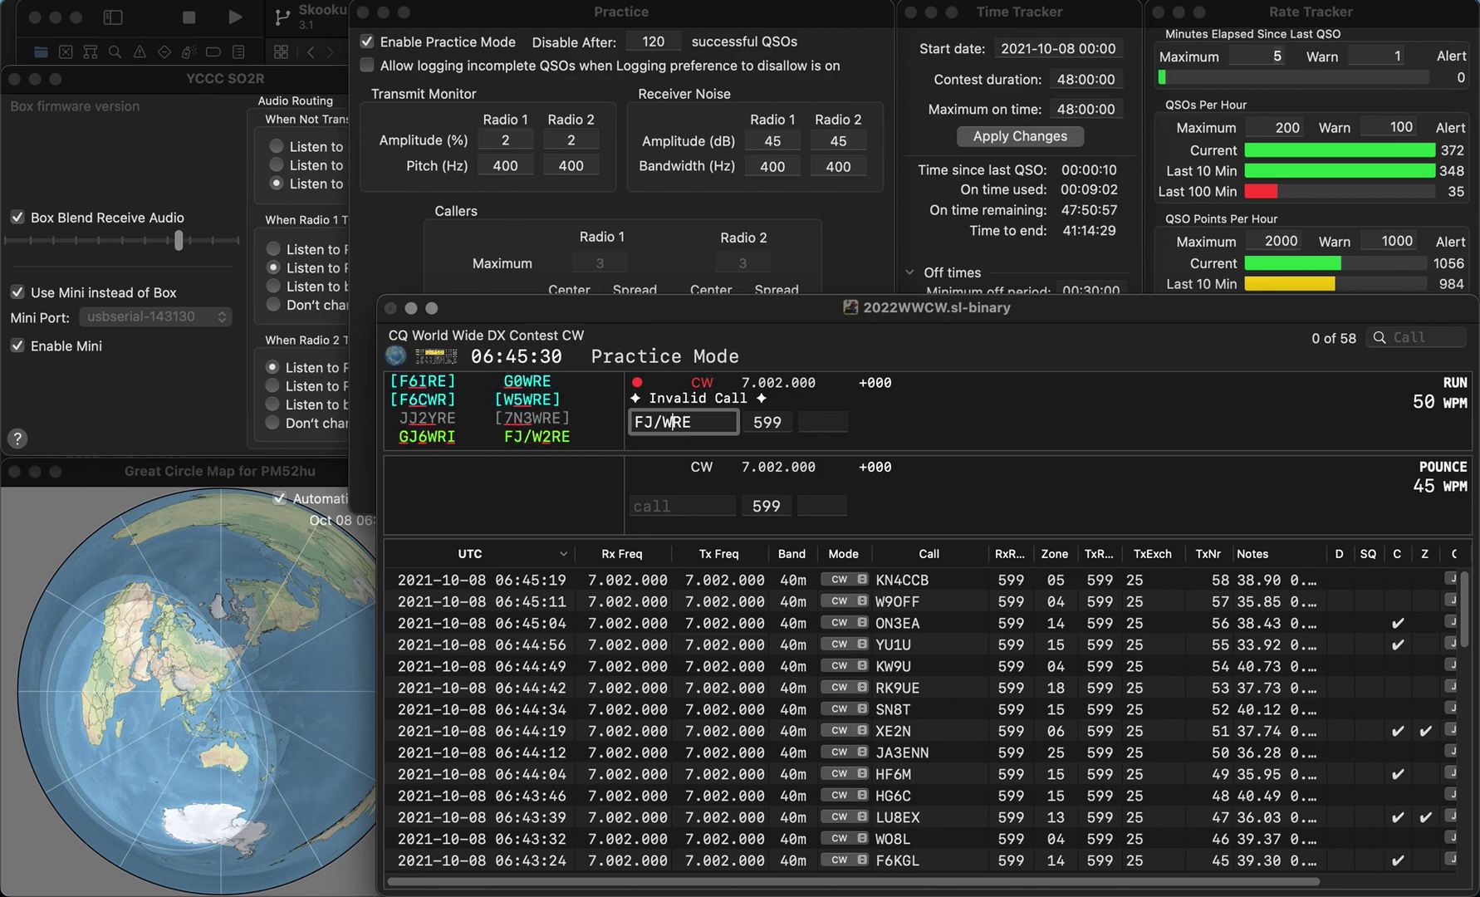
type("2")
key("Tab")
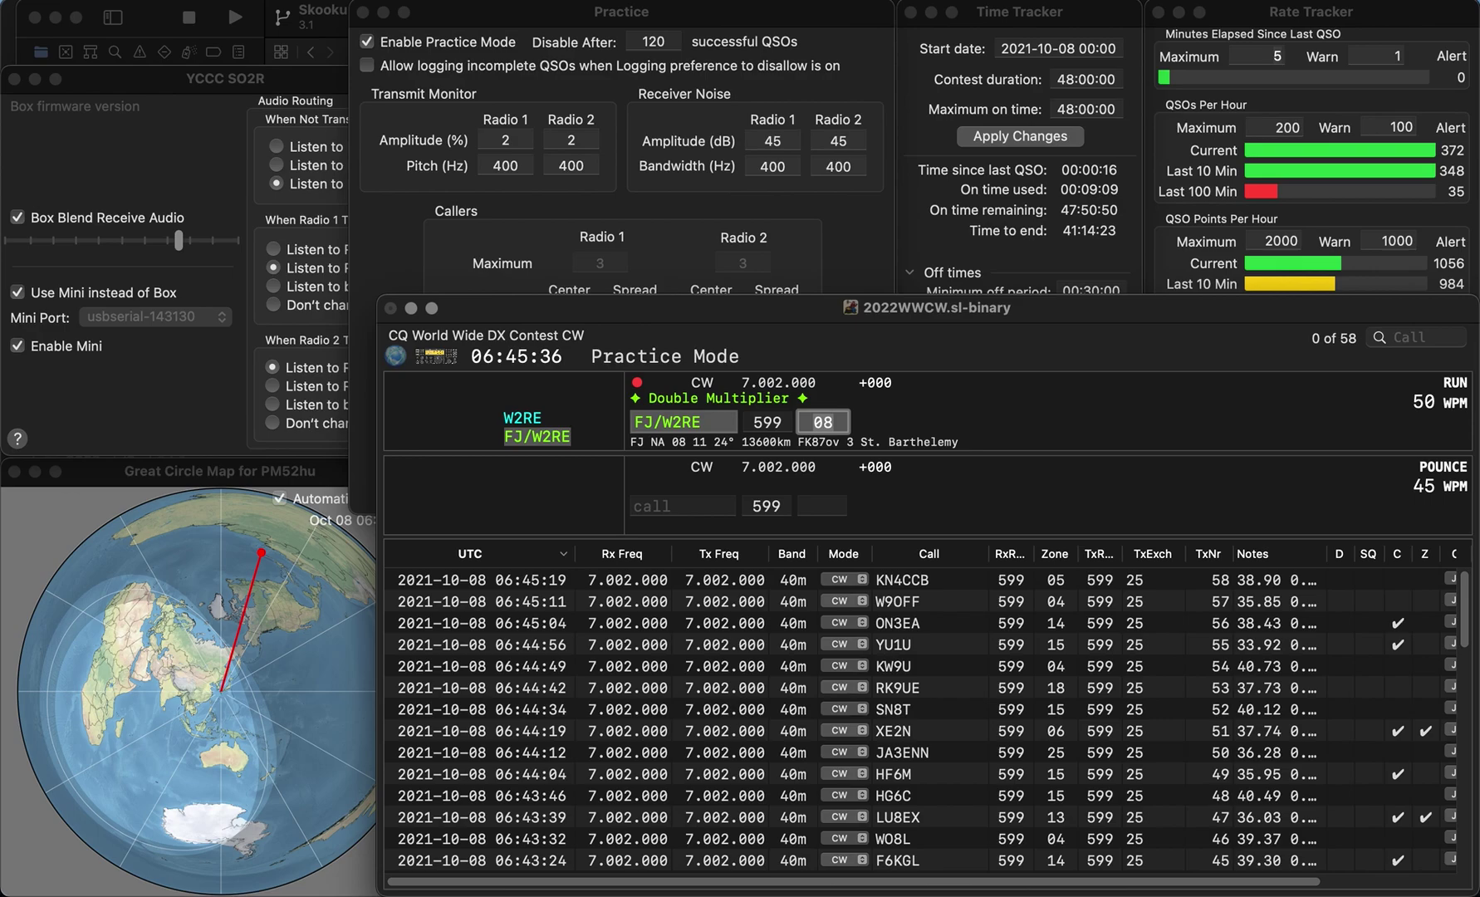
key("Return")
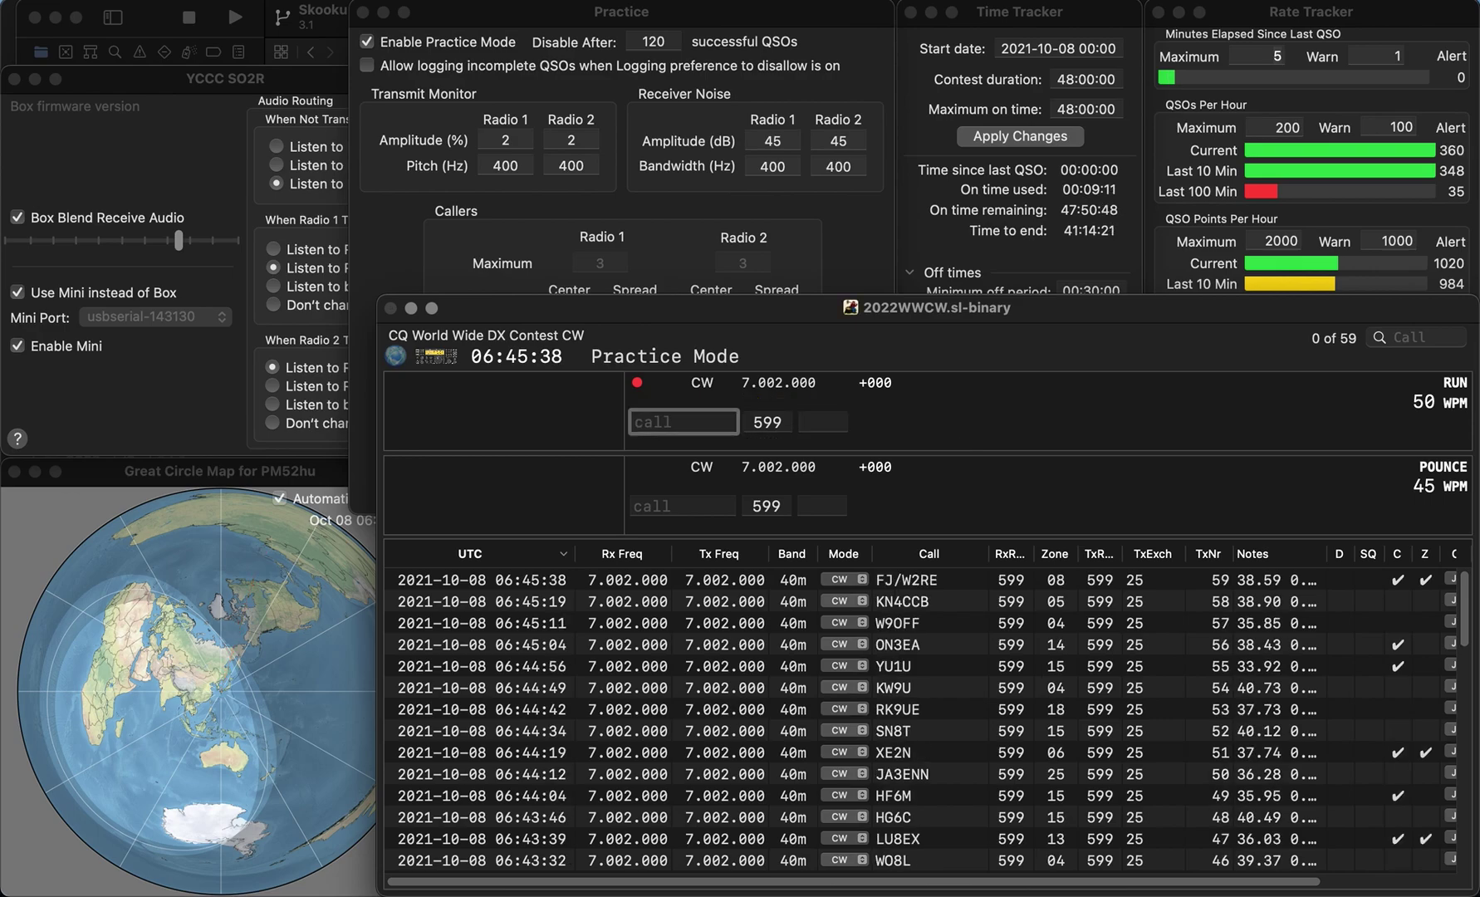
type("GI5NI")
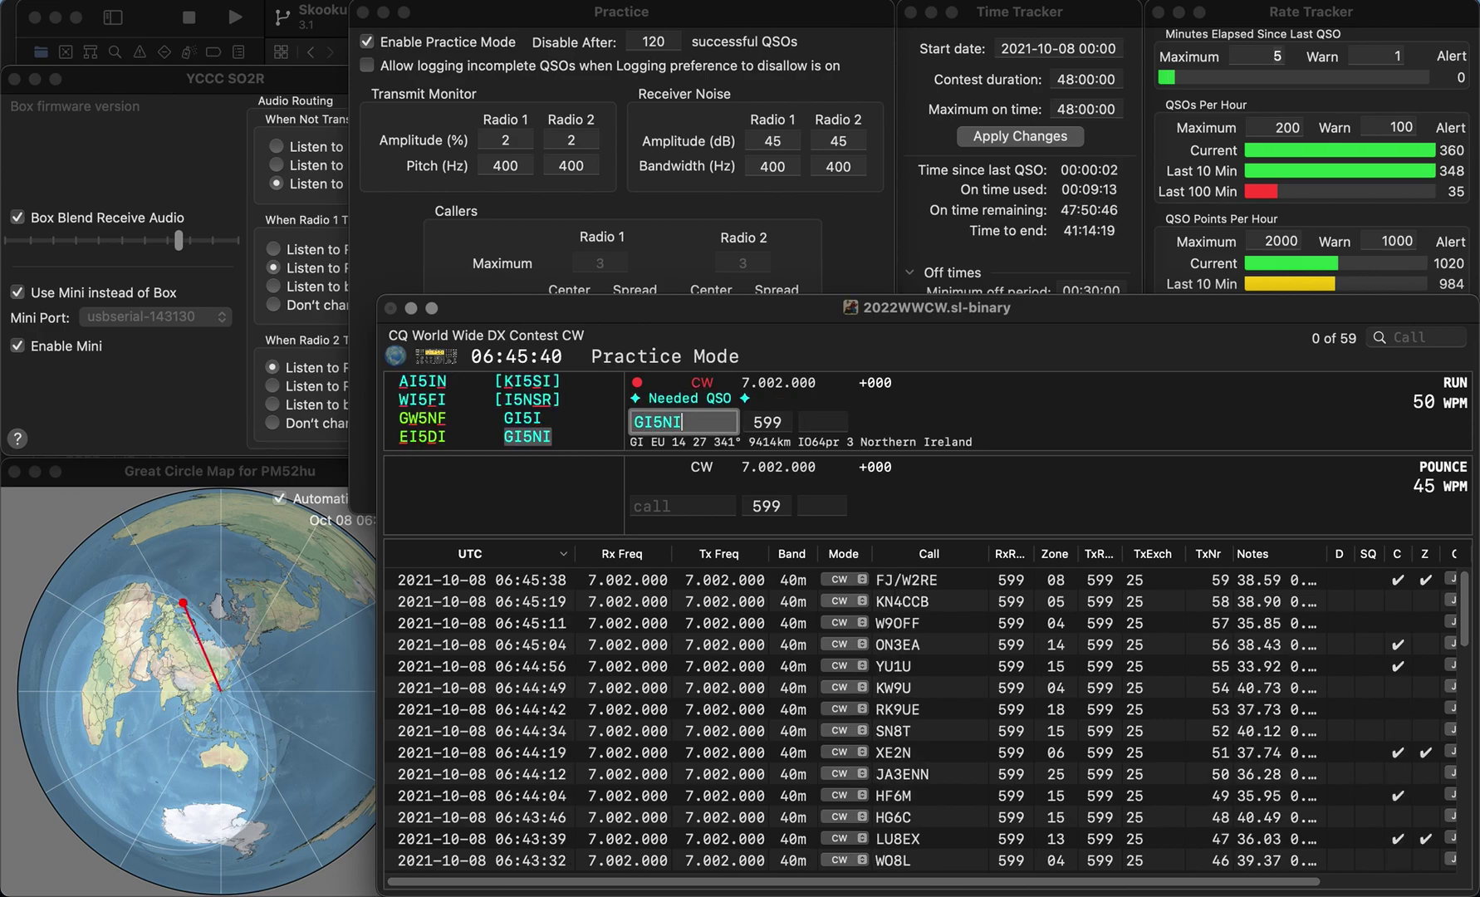
key("space")
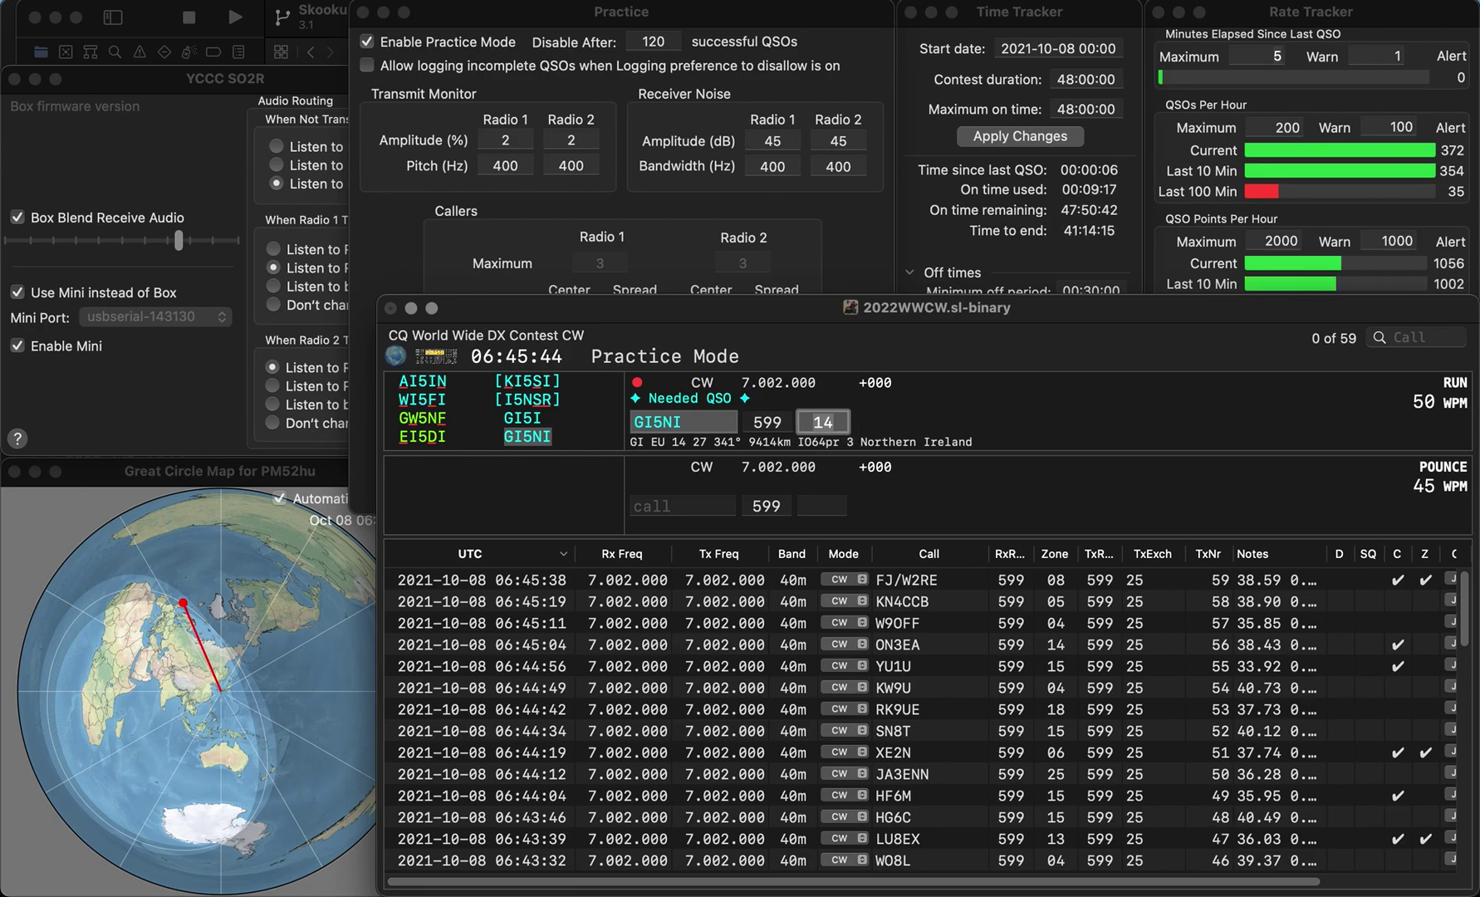
key("Return")
type("W9VNE")
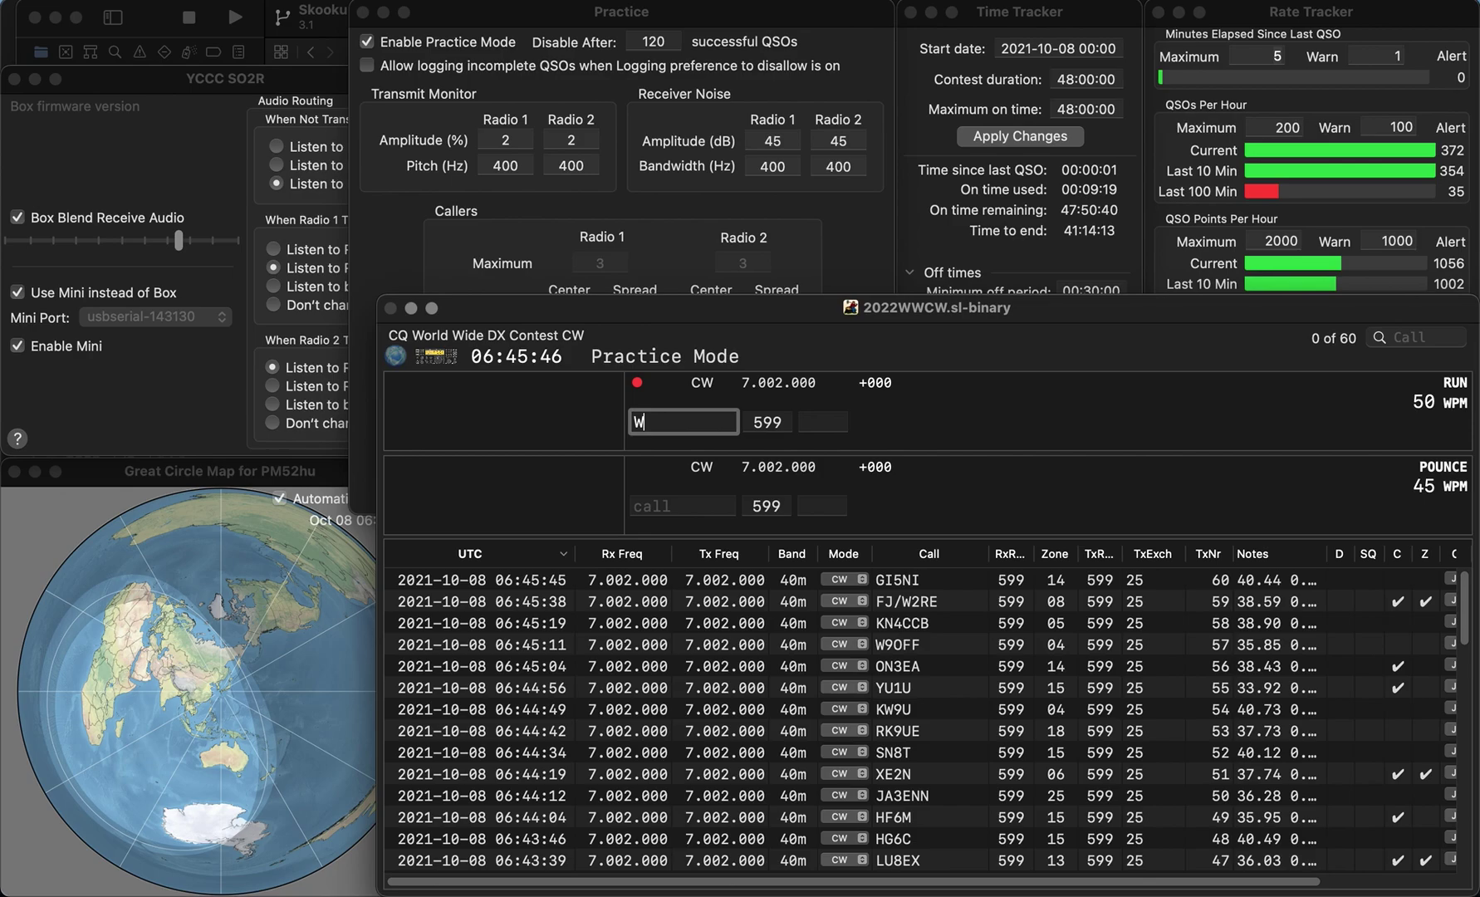
key("space")
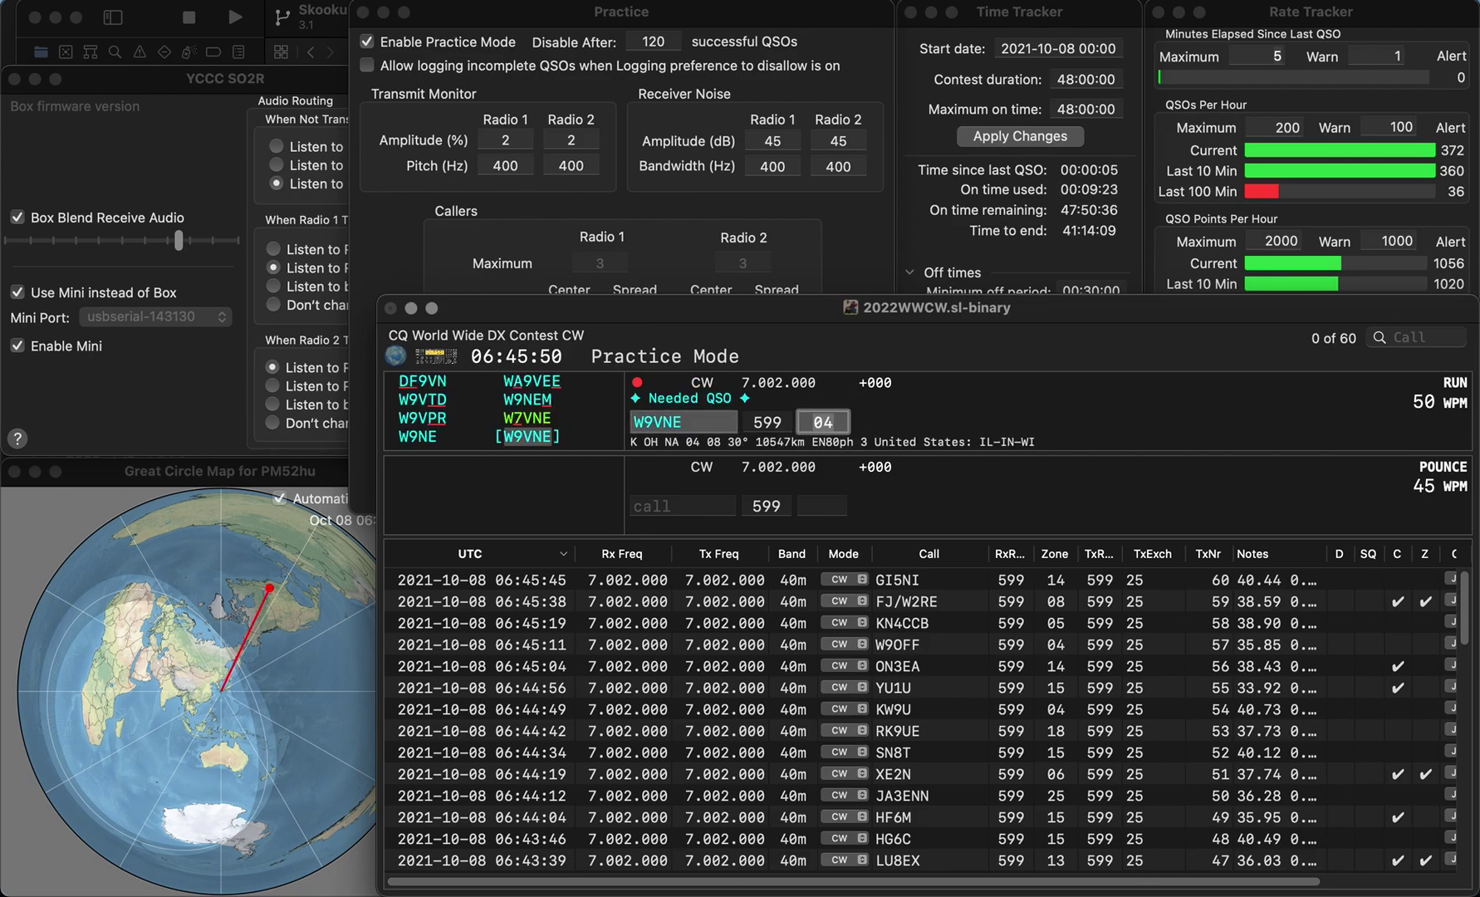
key("Return")
Step: Enter KK7YC as the caller on the run radio and log the contact with report 599 and zone 03
type("KK7YC")
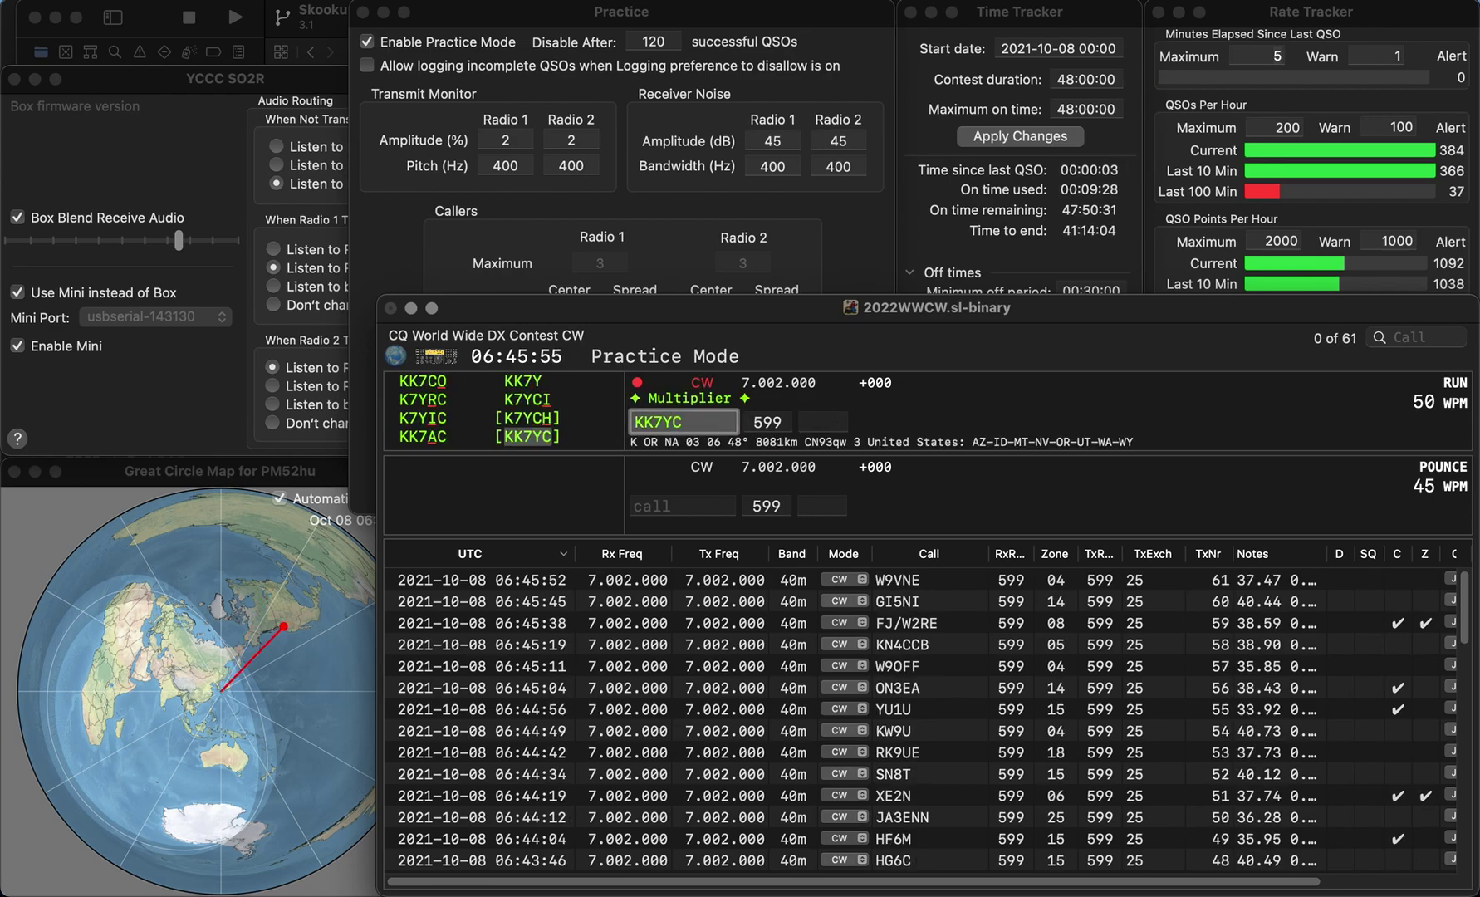
key("Return")
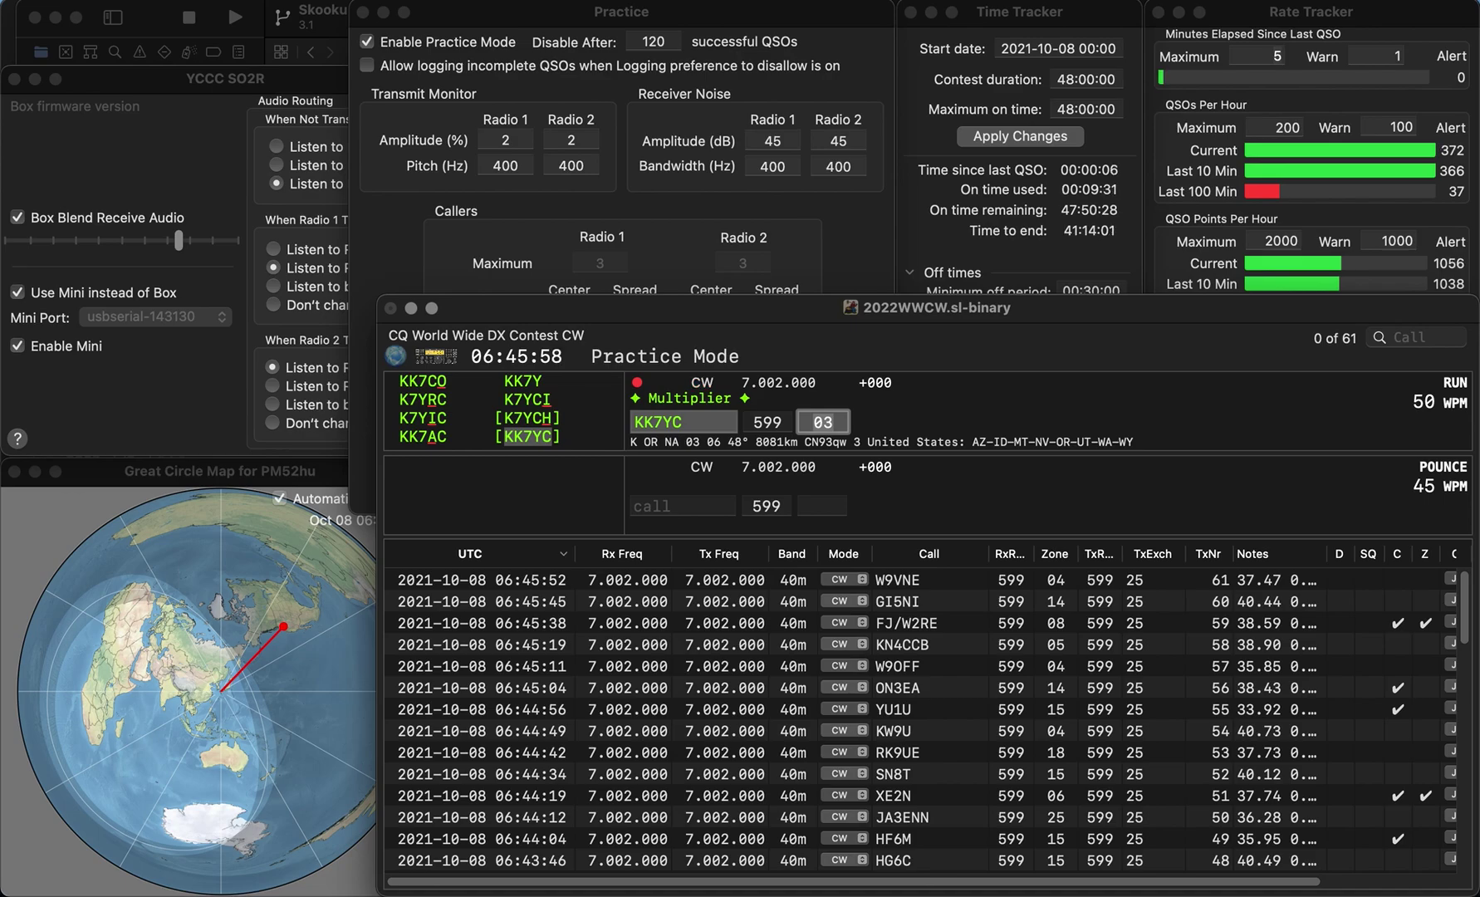
key("Return")
type("SN2HENB")
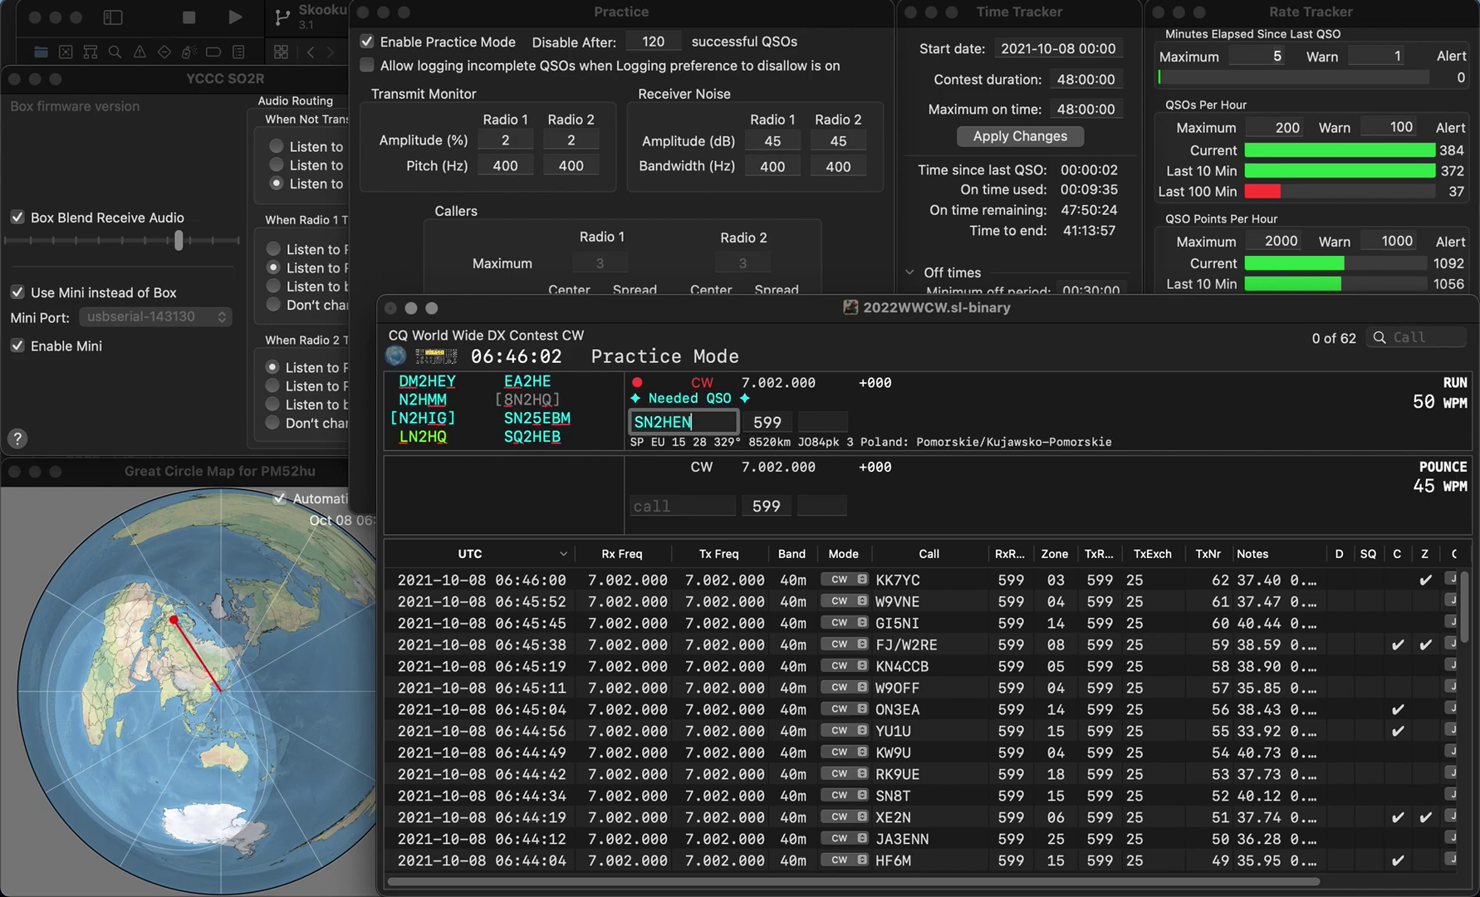
key("Left")
key("Left")
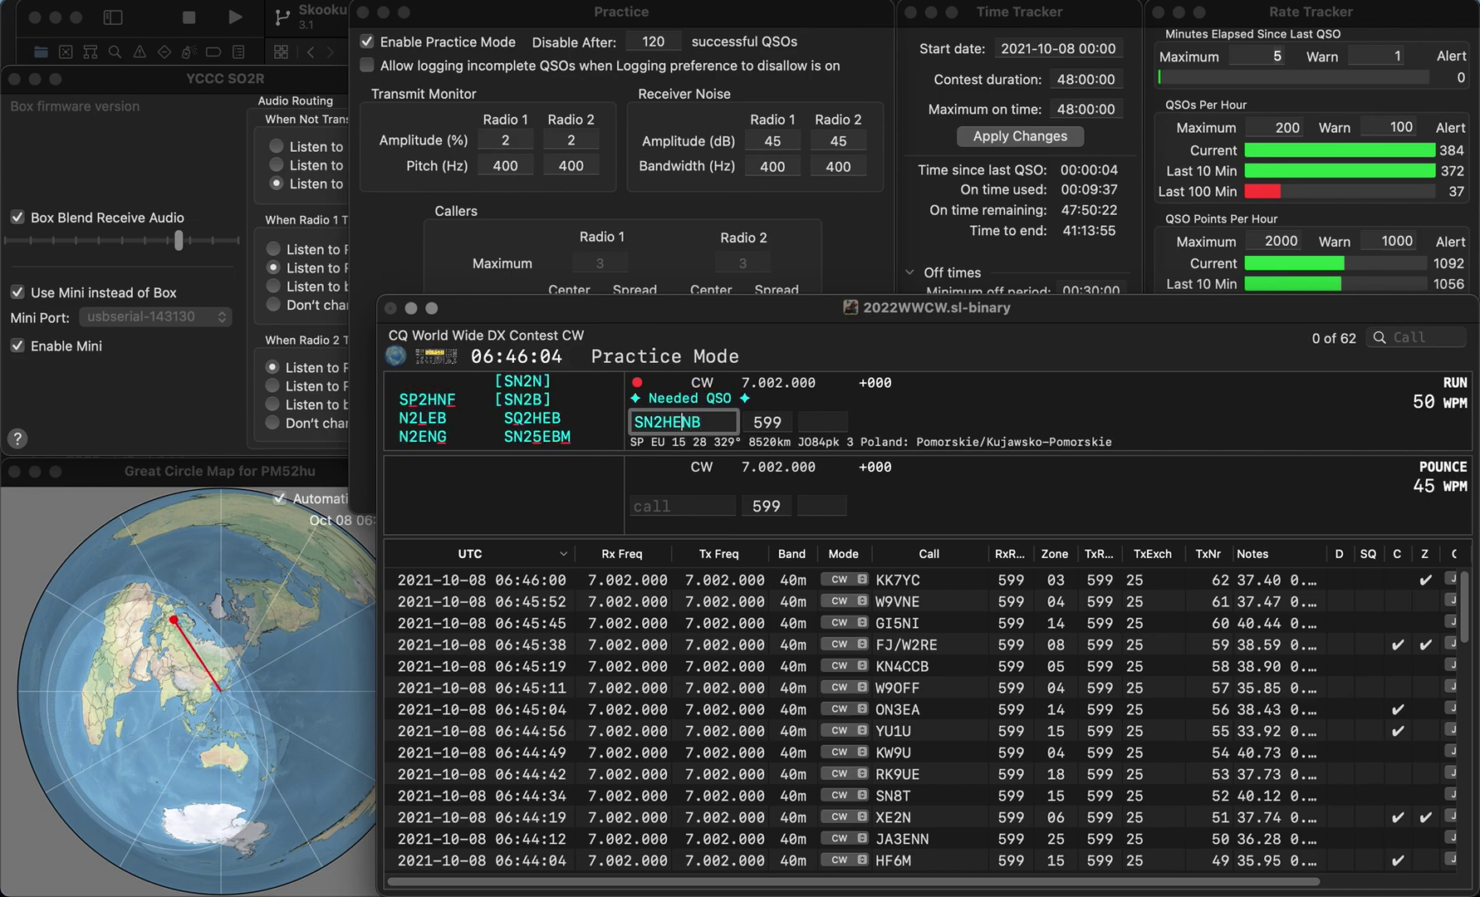
key("BackSpace")
type("5")
key("Right")
key("Right")
key("Right")
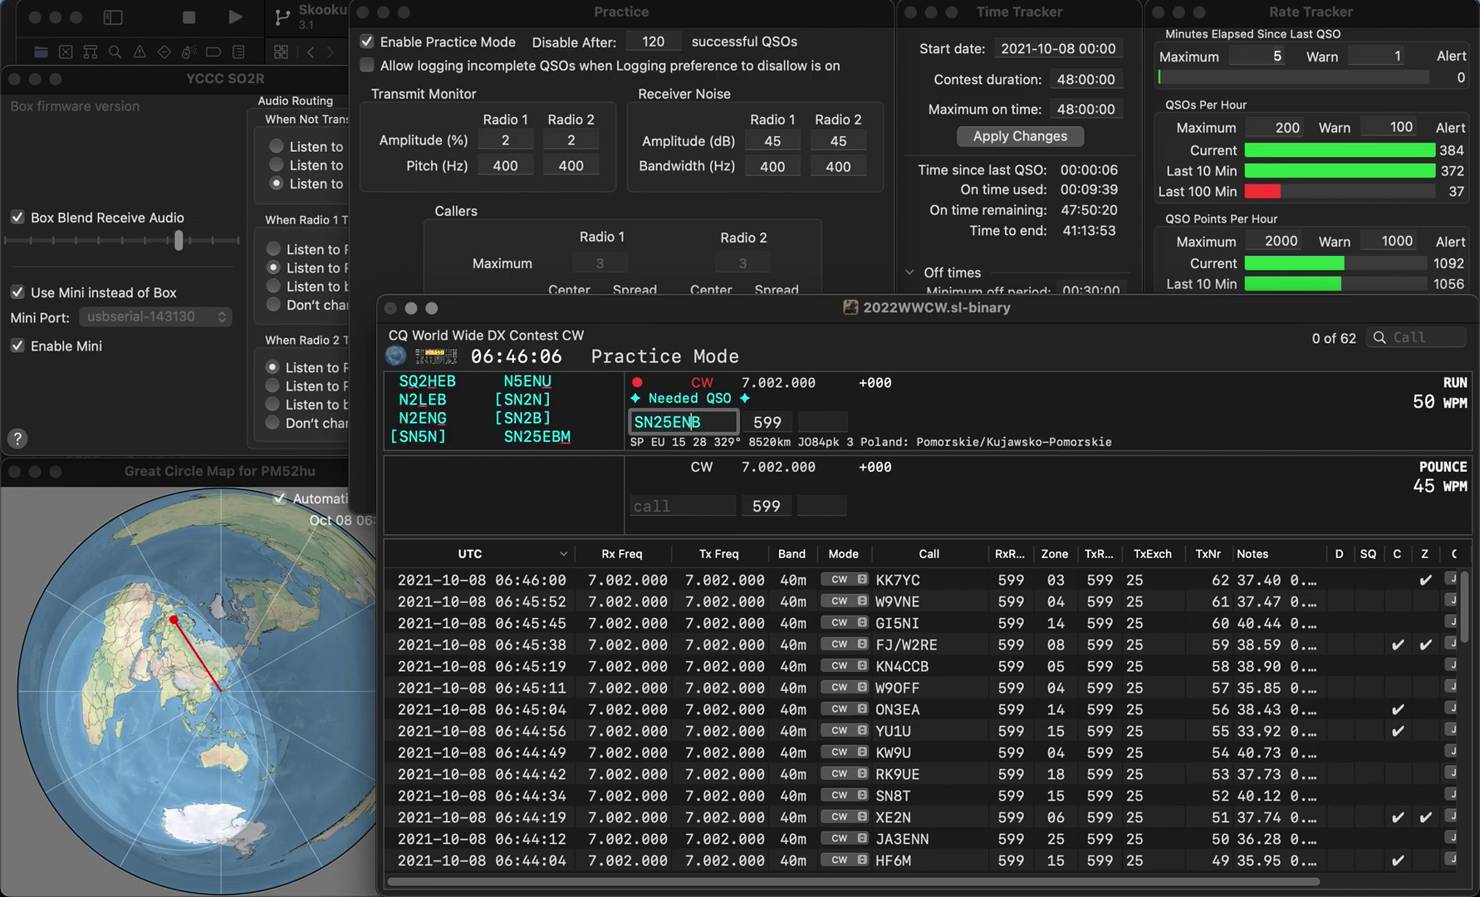
key("BackSpace")
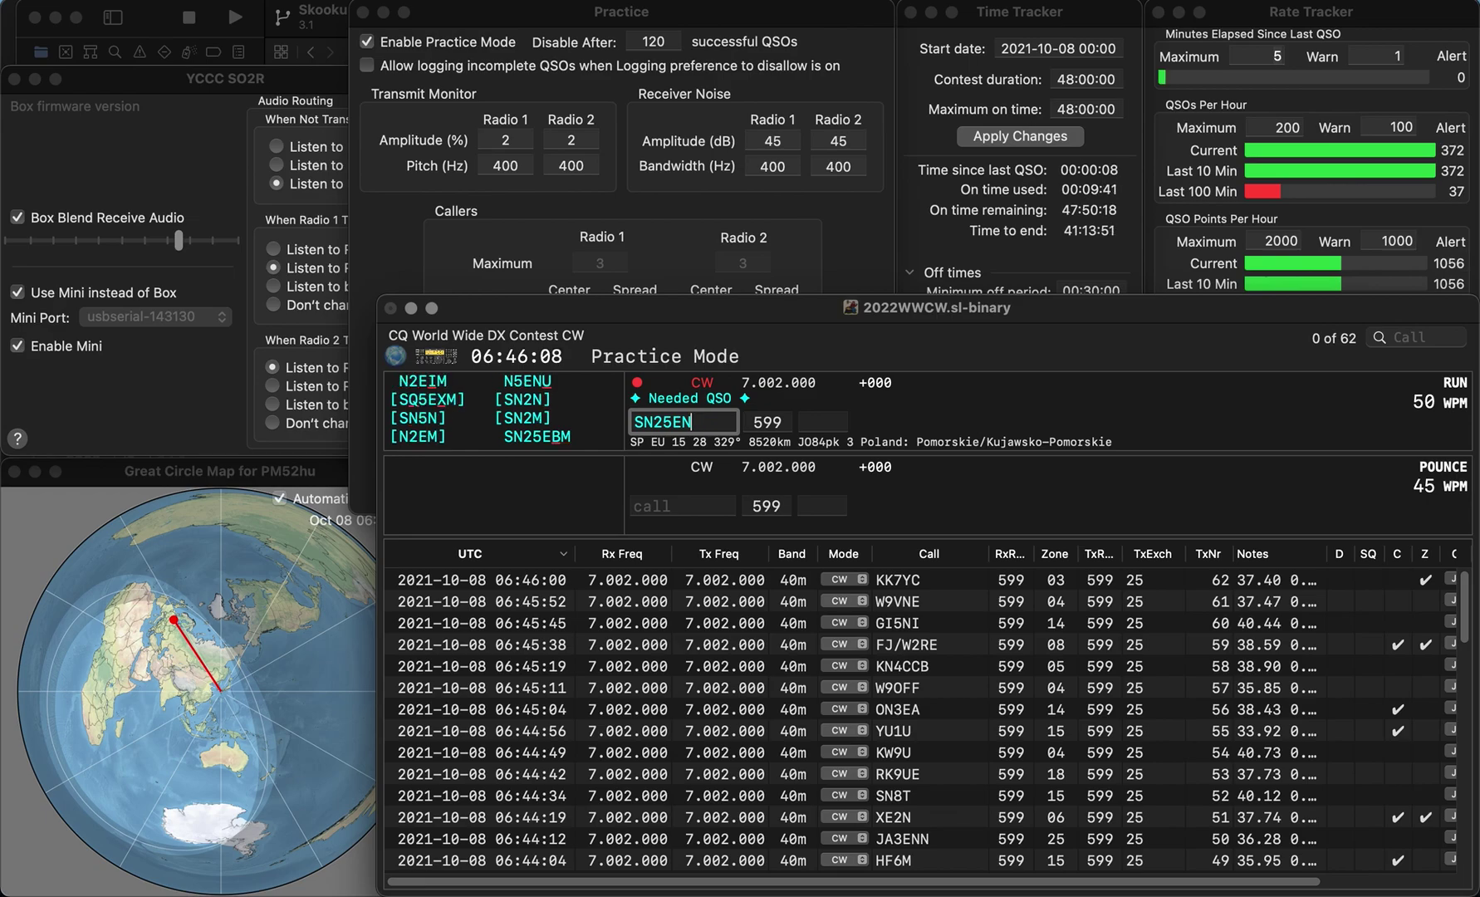
key("BackSpace")
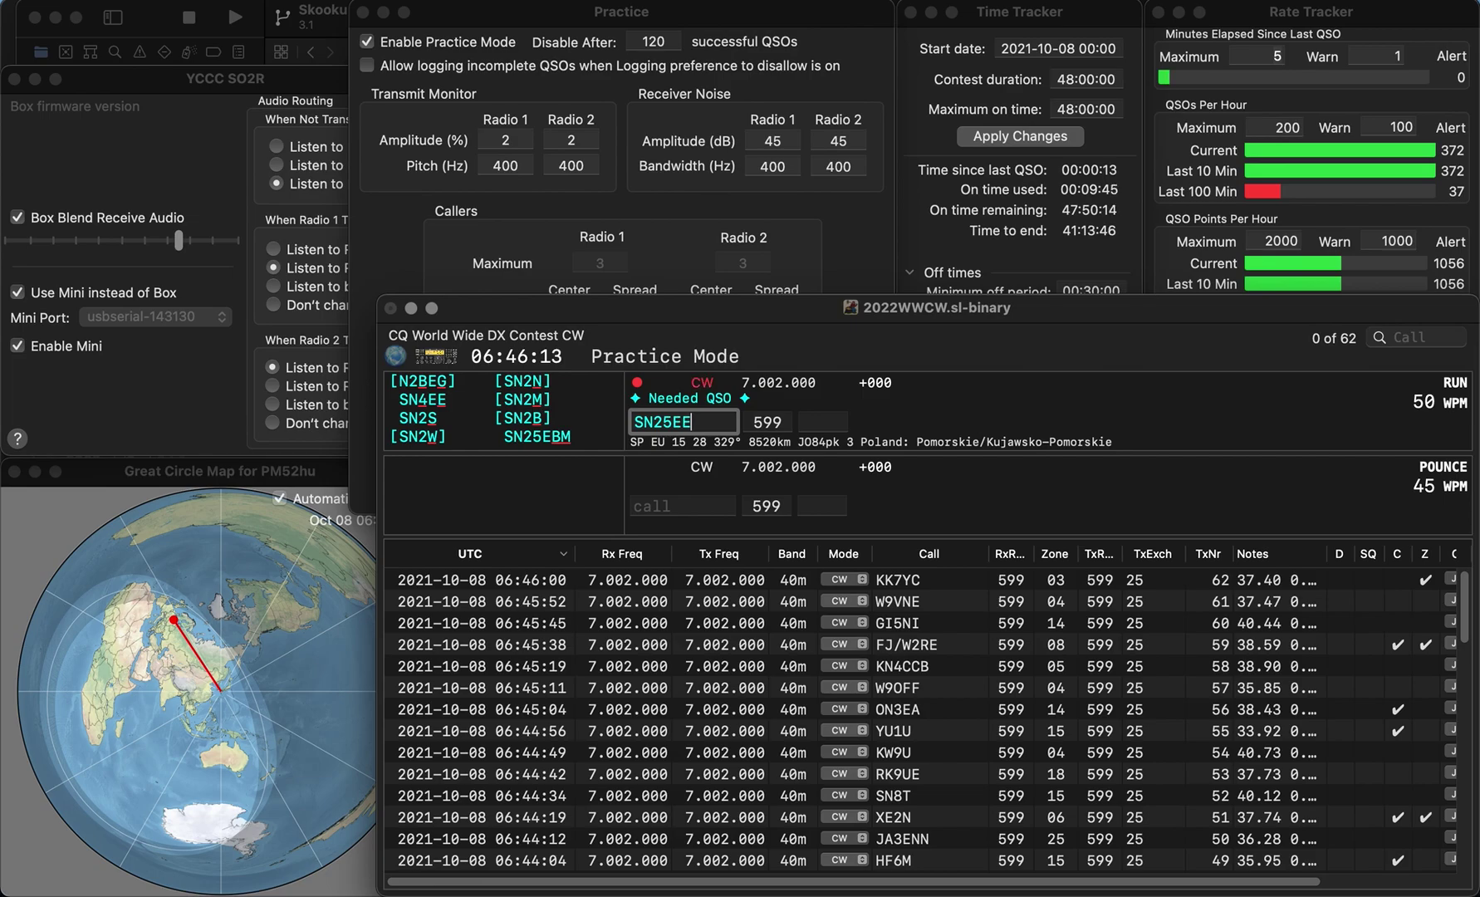
type("BM")
key("Tab")
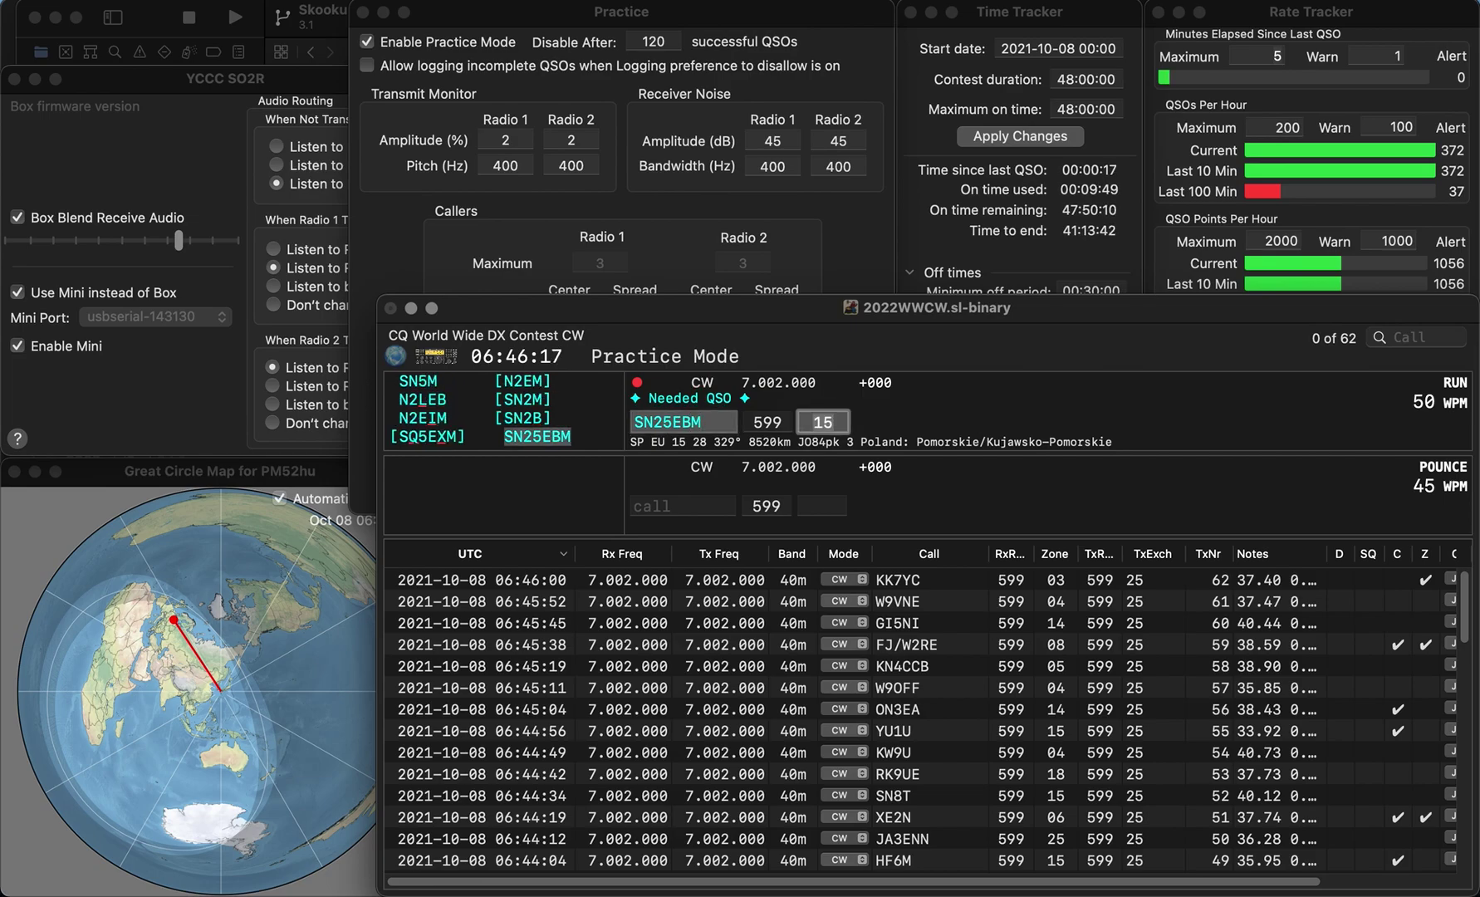
key("Return")
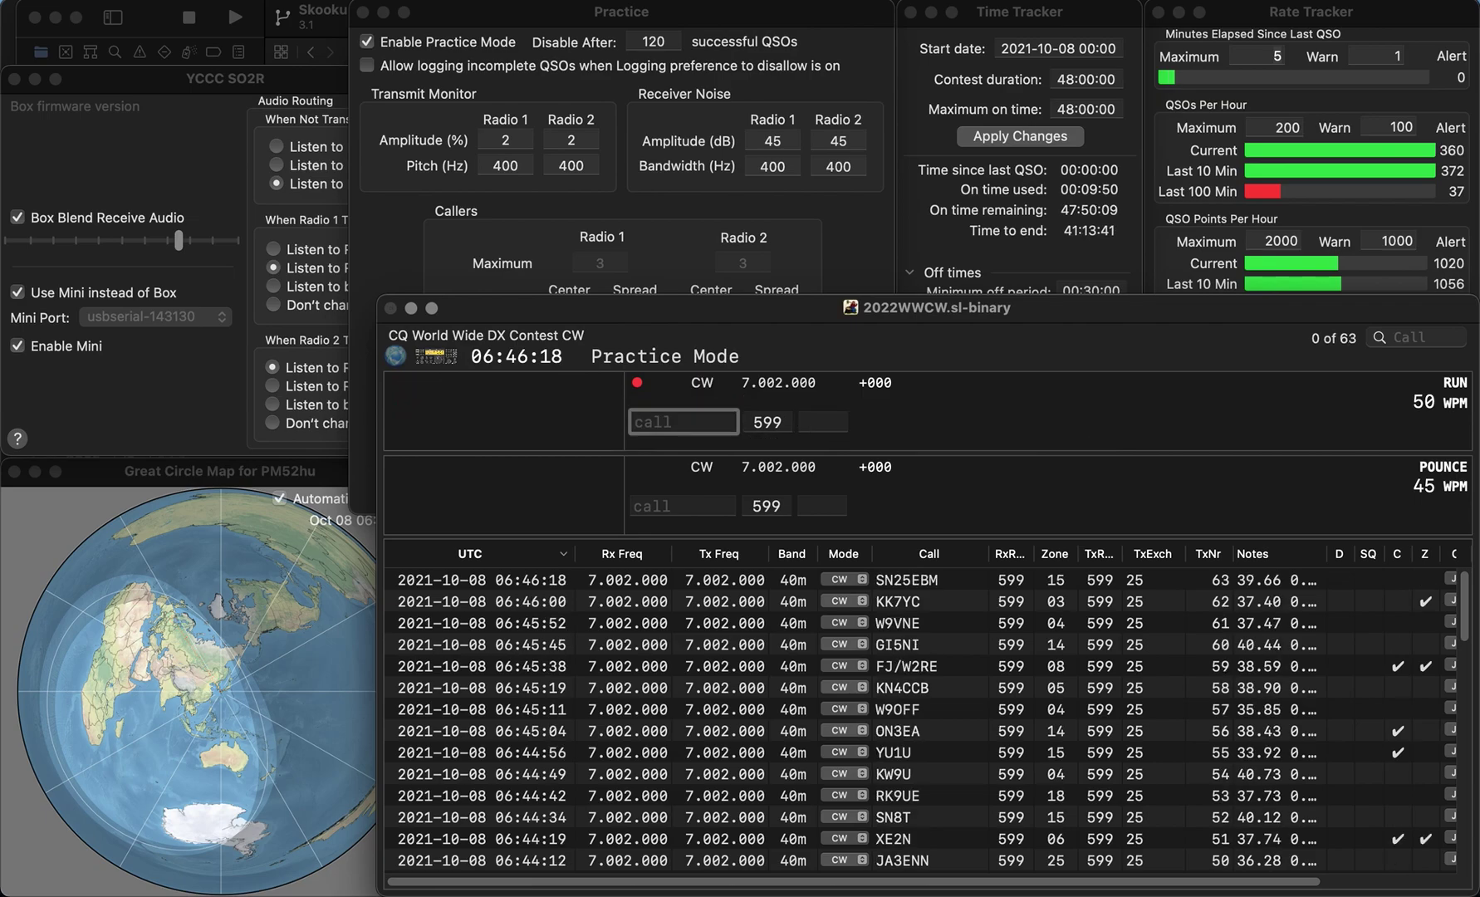
Step: Enter OA1F as the caller on the run radio and log the contact with report 599 and zone 10
type("OA1F")
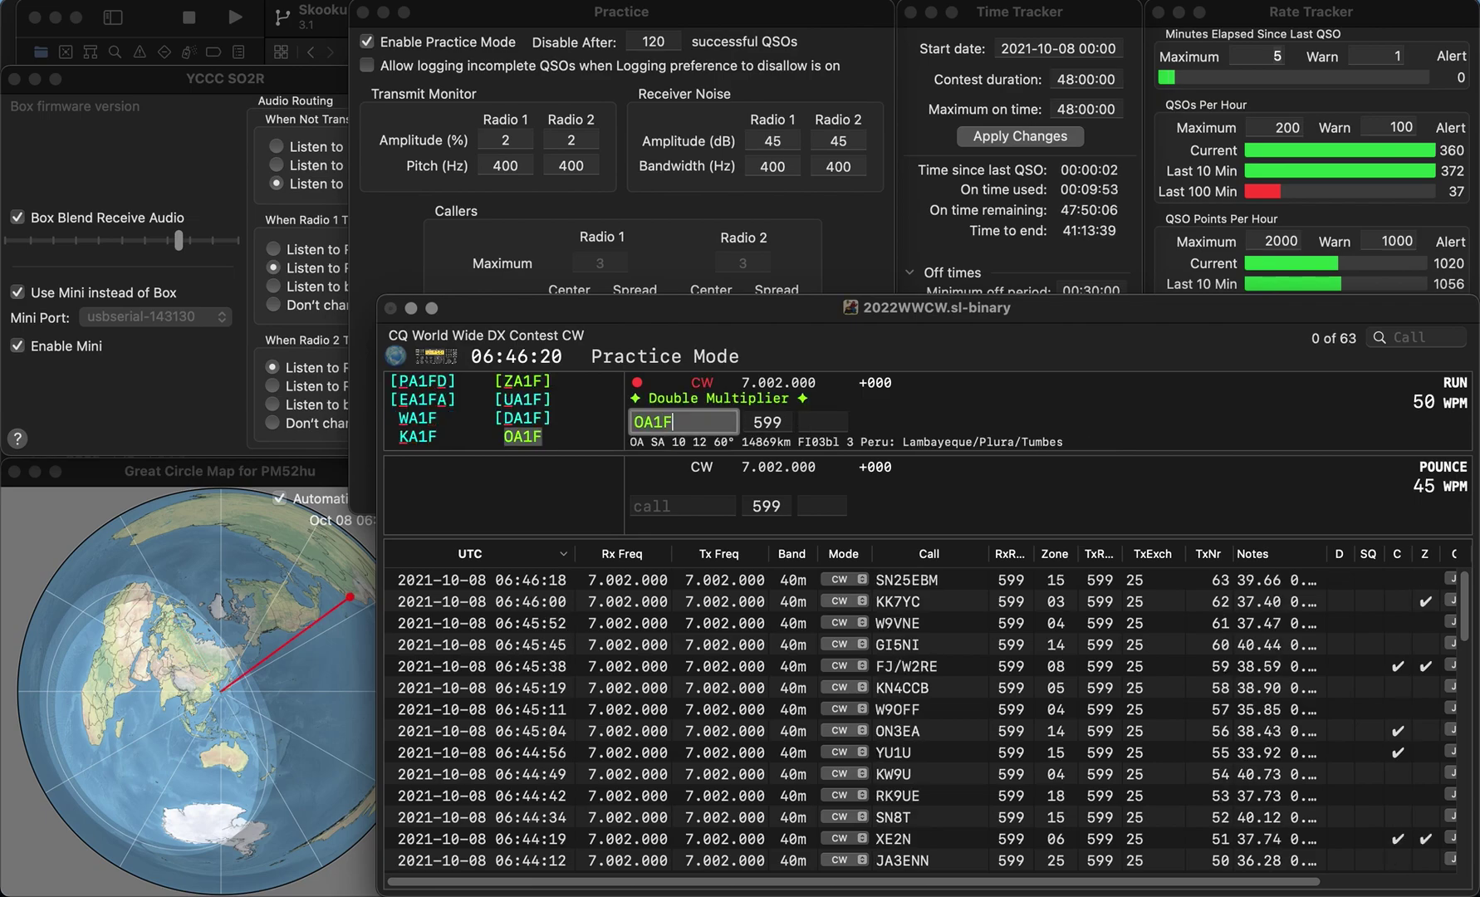
key("space")
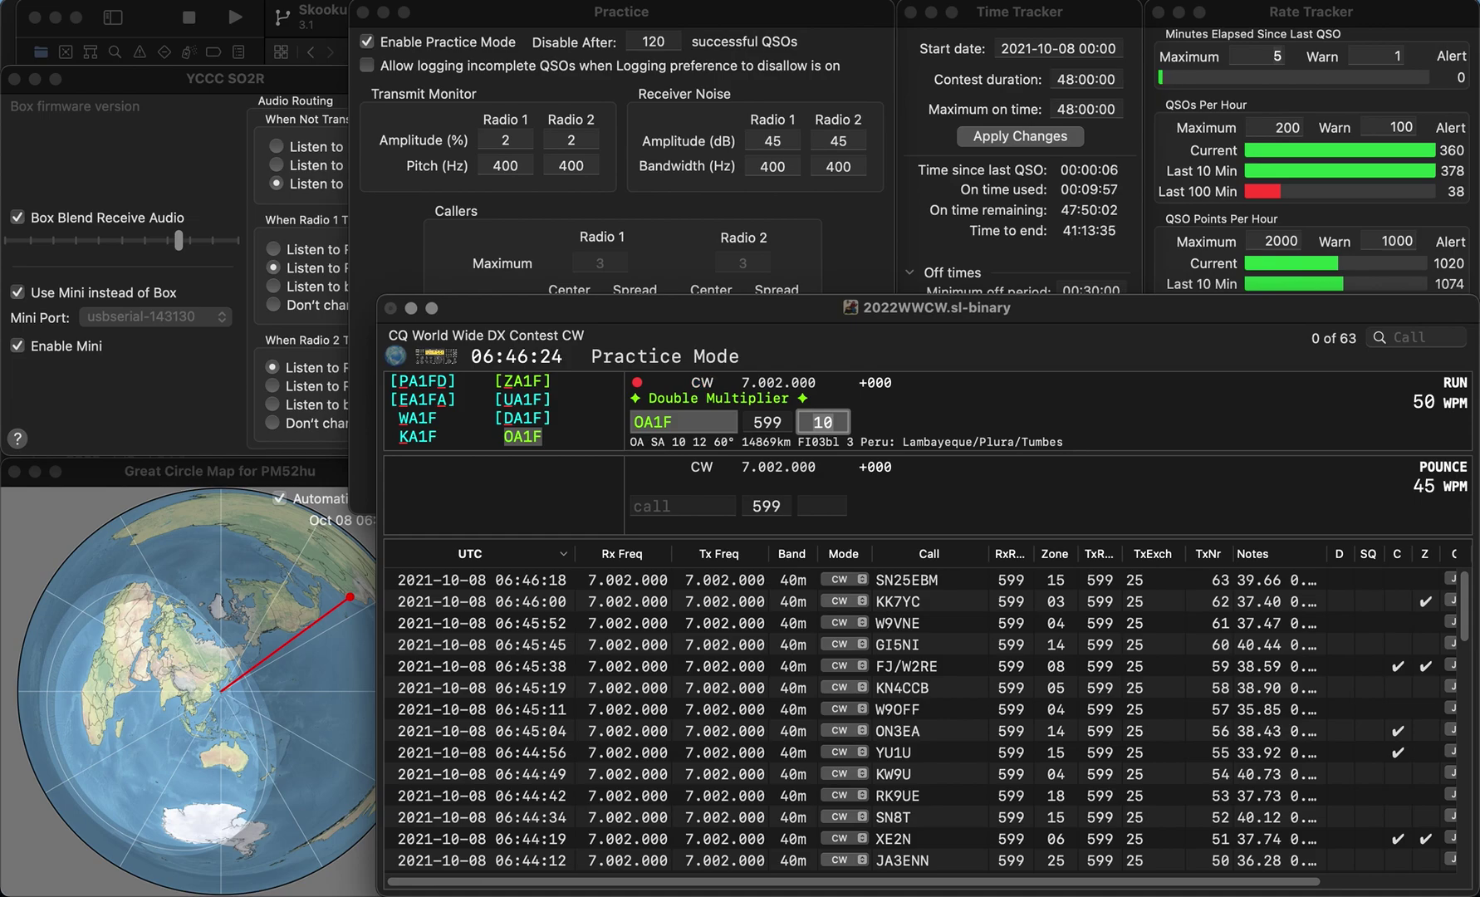
key("Return")
Step: Enter IT9IV on the run radio, correct it to IT9ESV and log the contact with report 599 and zone 15
type("IT9IV")
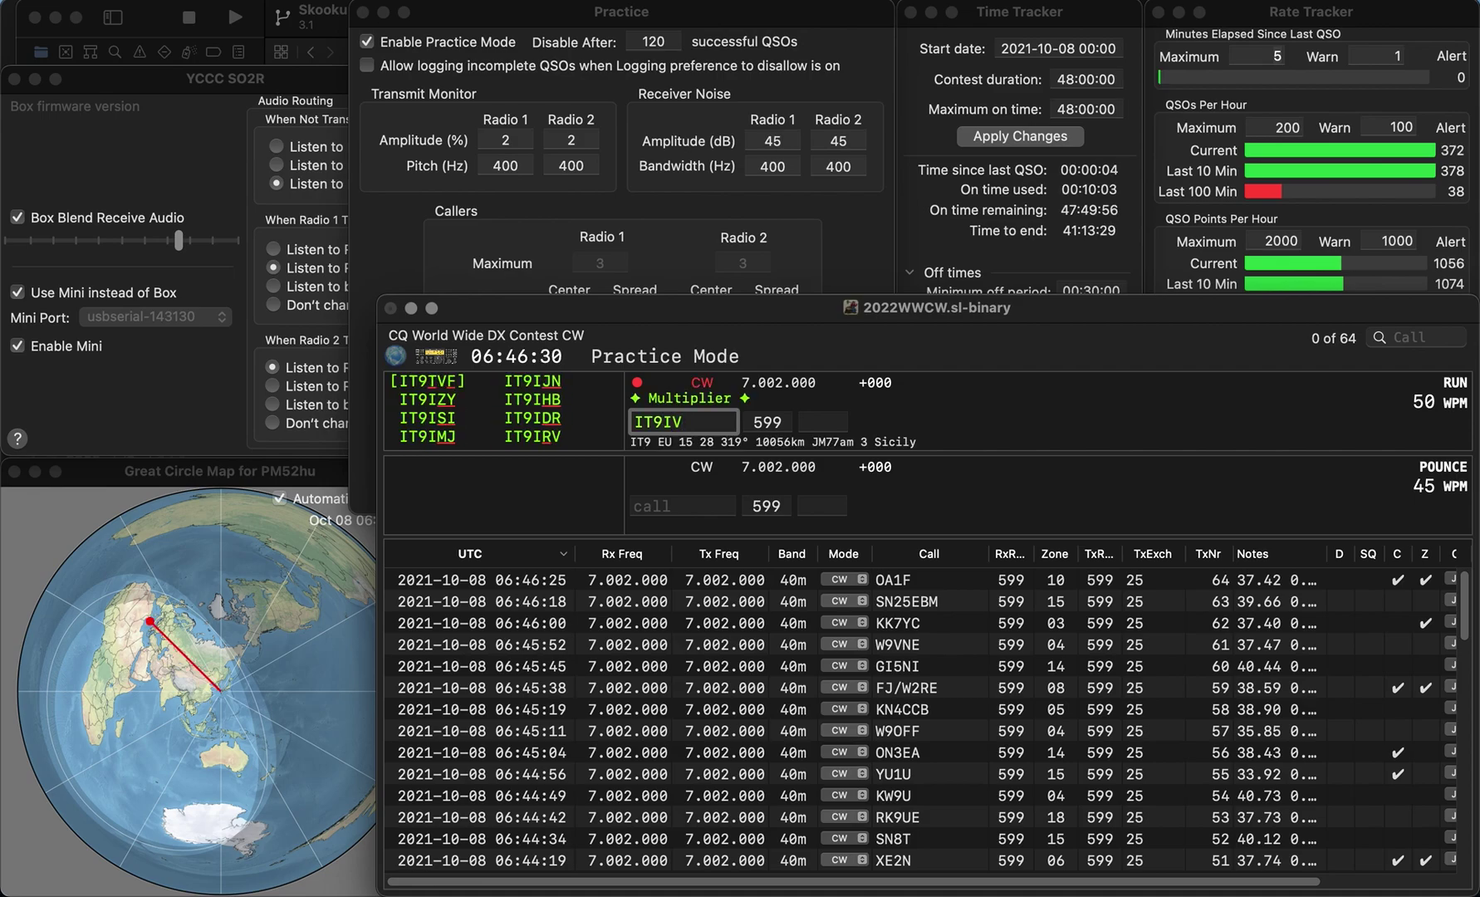
key("BackSpace")
key("BackSpace")
key("BackSpace")
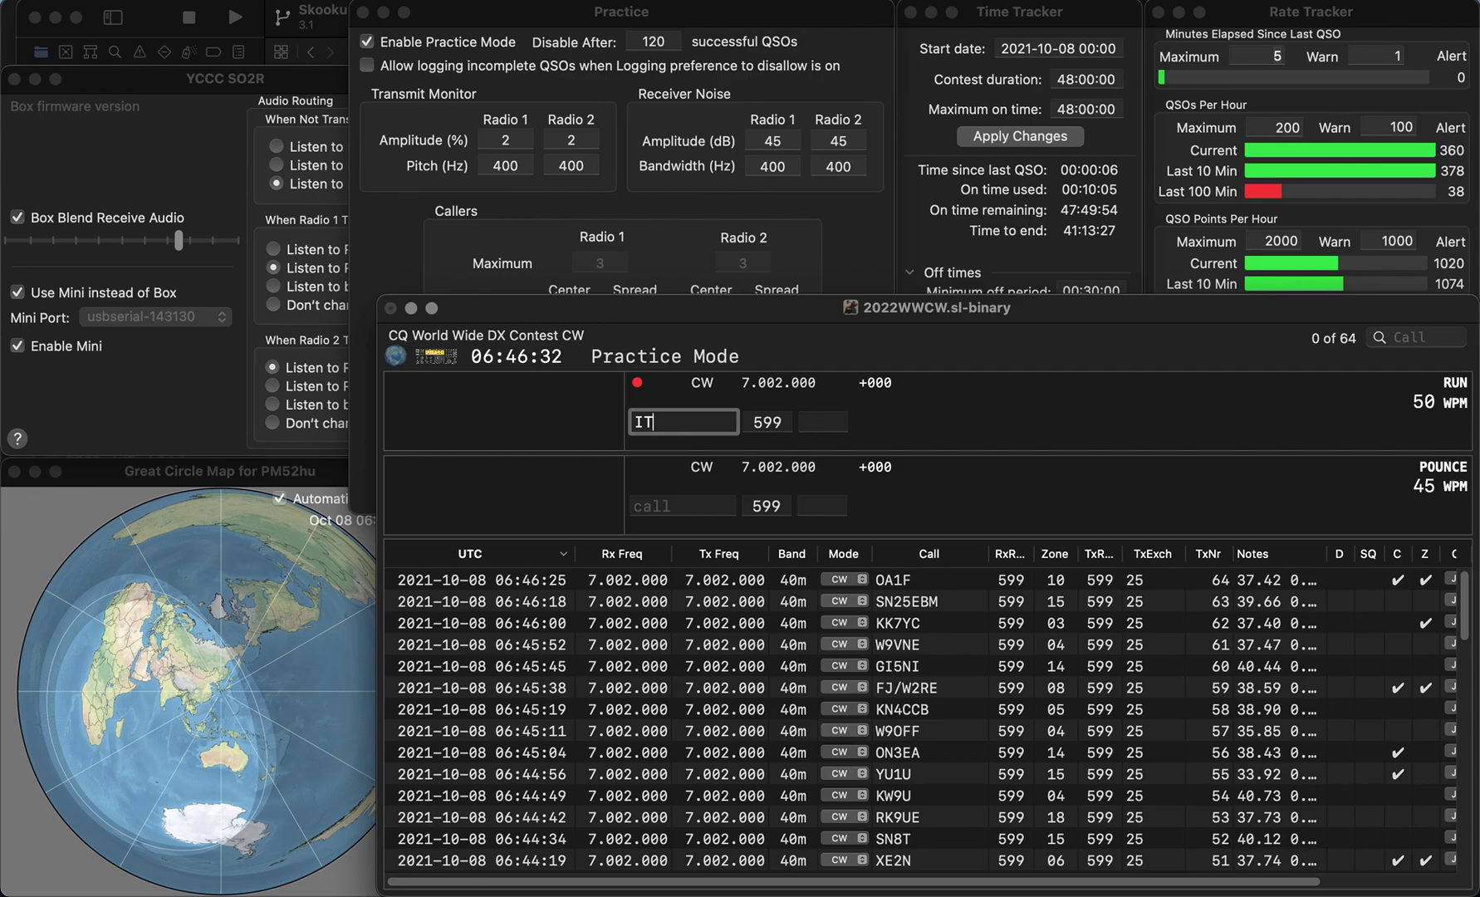
type("9ISV")
key("space")
key("Tab")
key("Left")
key("Left")
key("BackSpace")
type("E")
key("space")
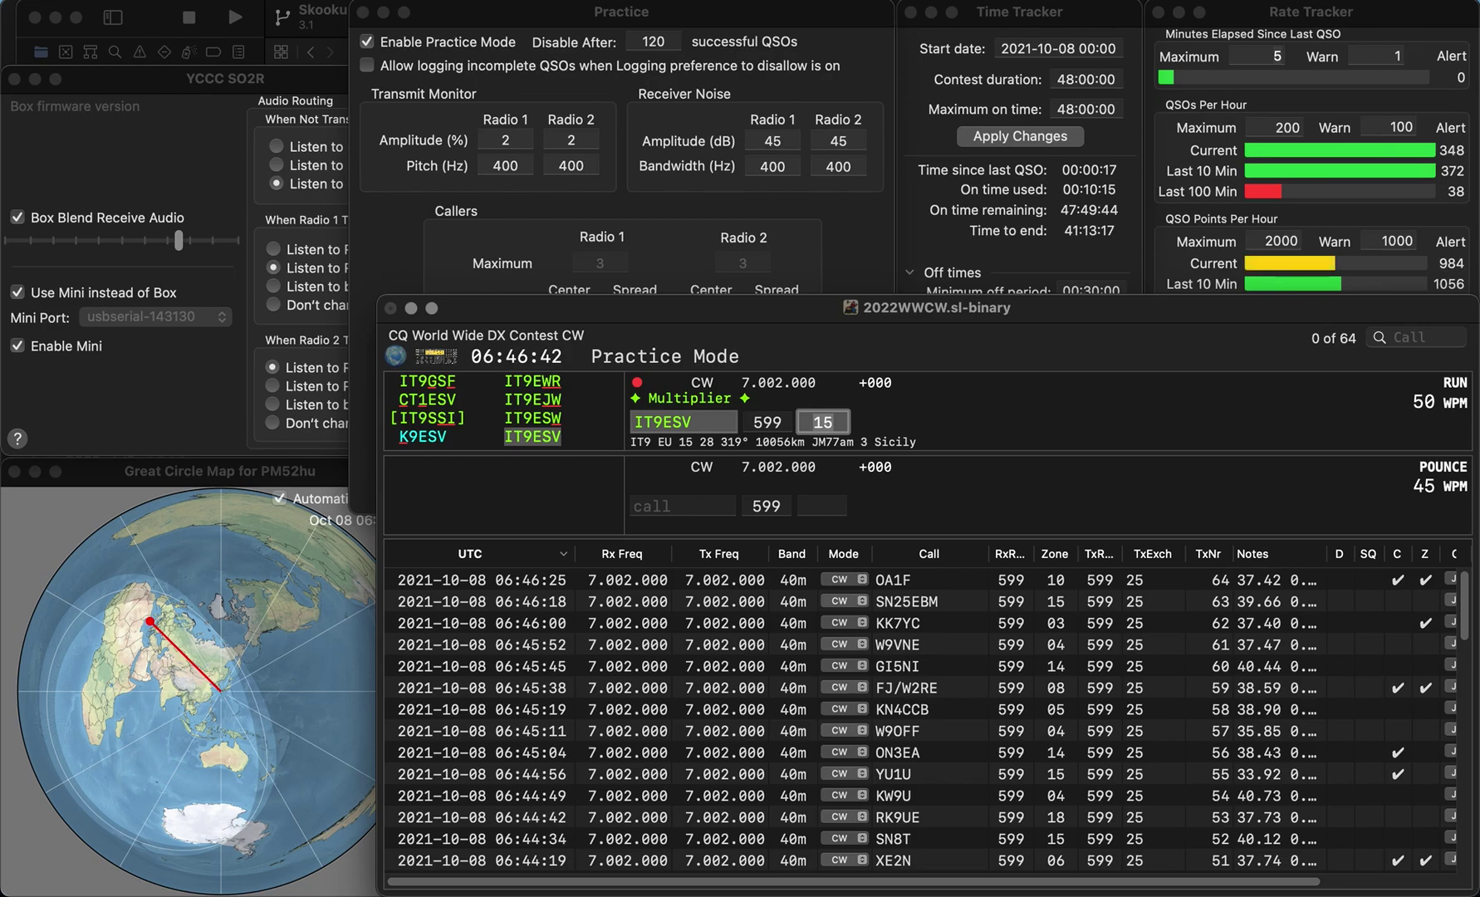
key("Return")
type("N")
key("BackSpace")
type("TI")
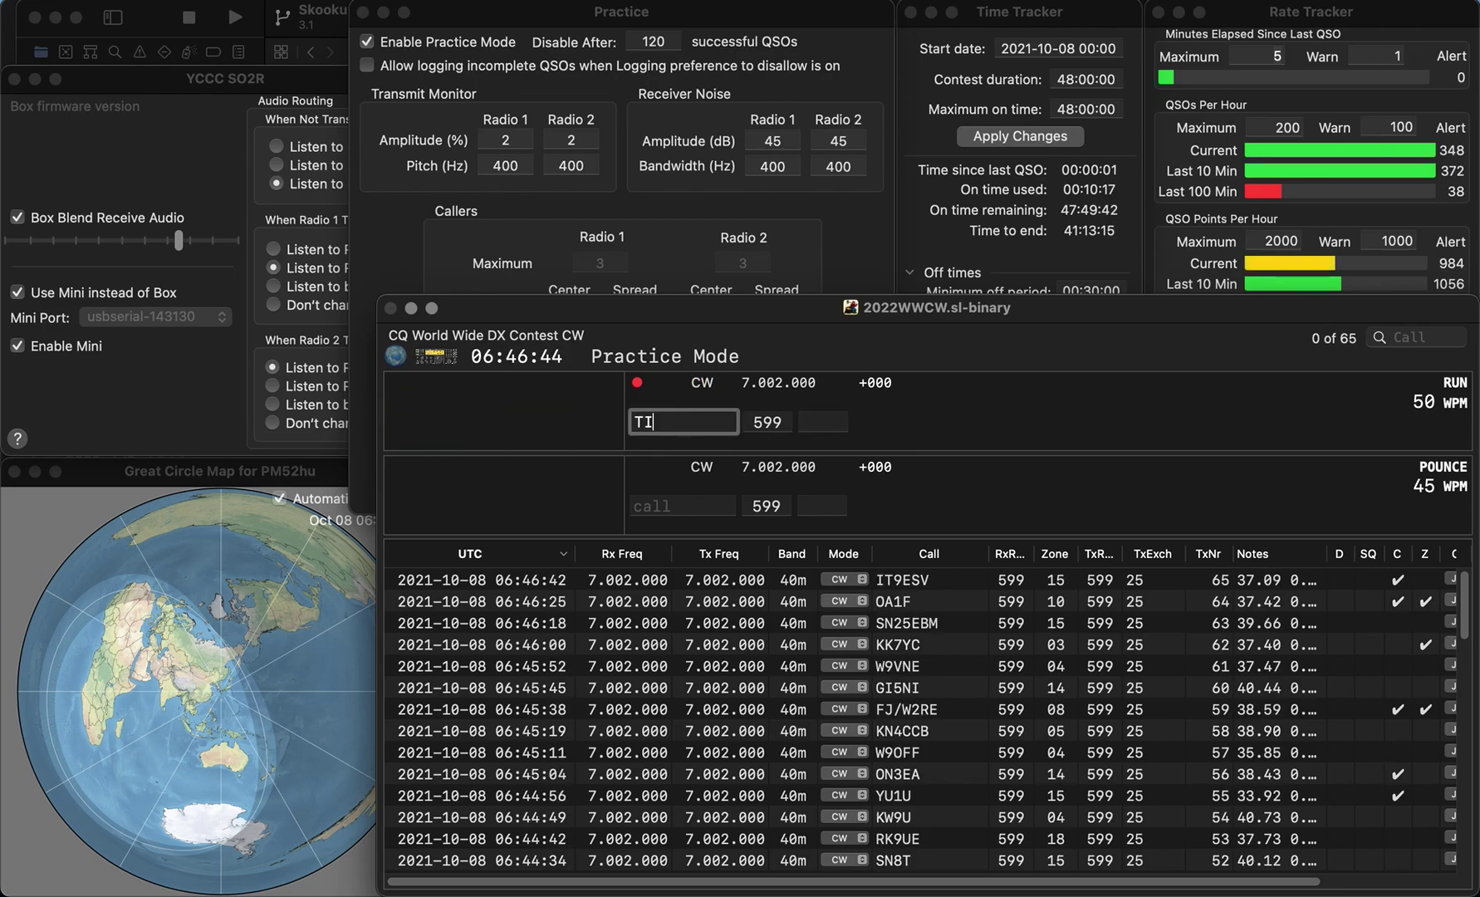
type("2JH")
key("Left")
key("Left")
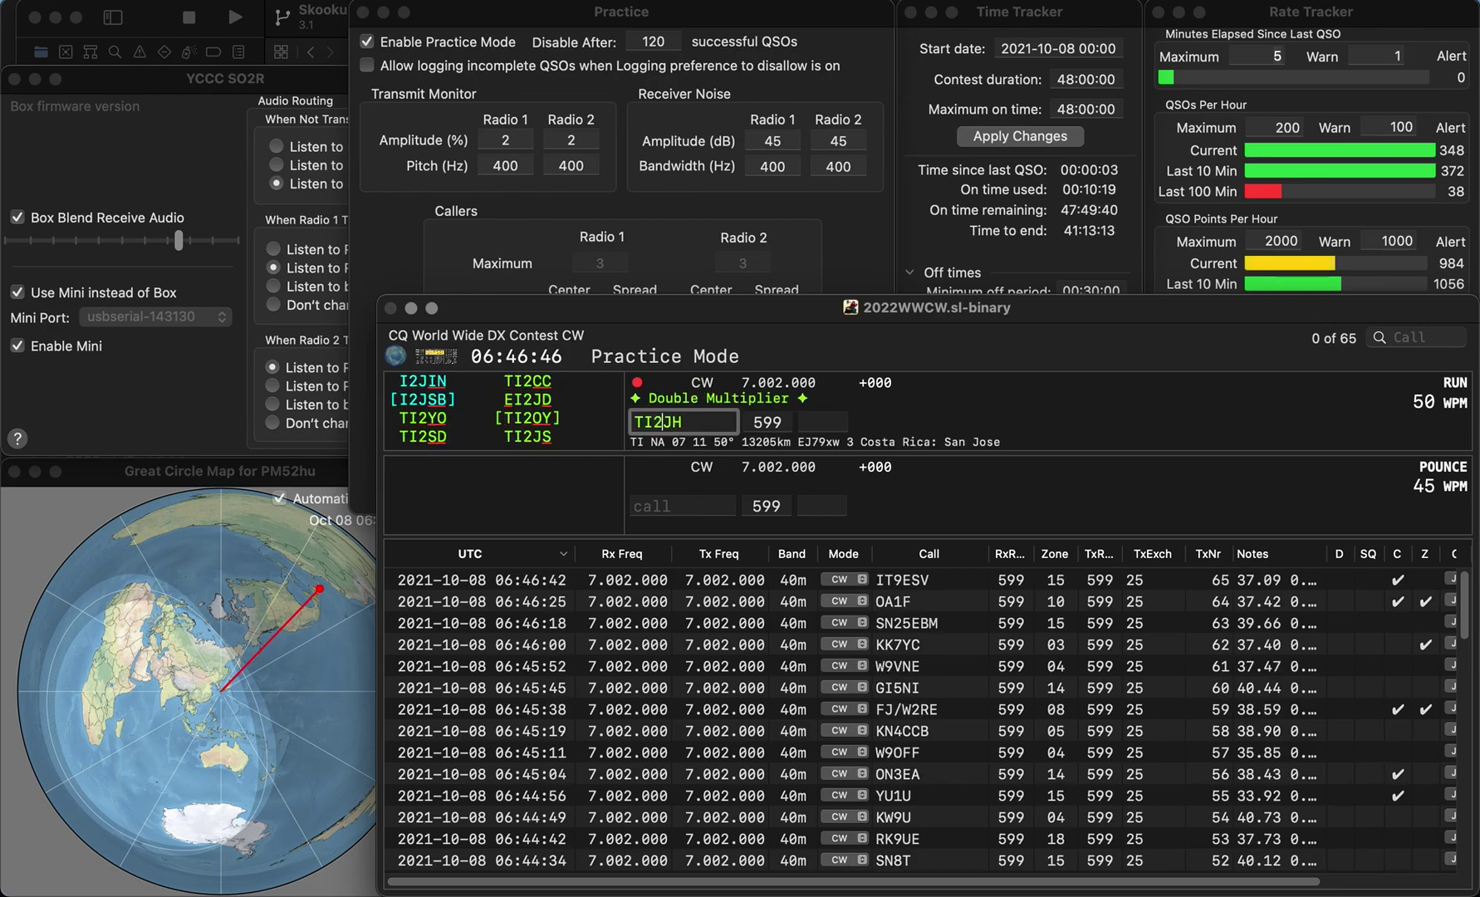
key("Delete")
key("Delete")
type("JS")
key("space")
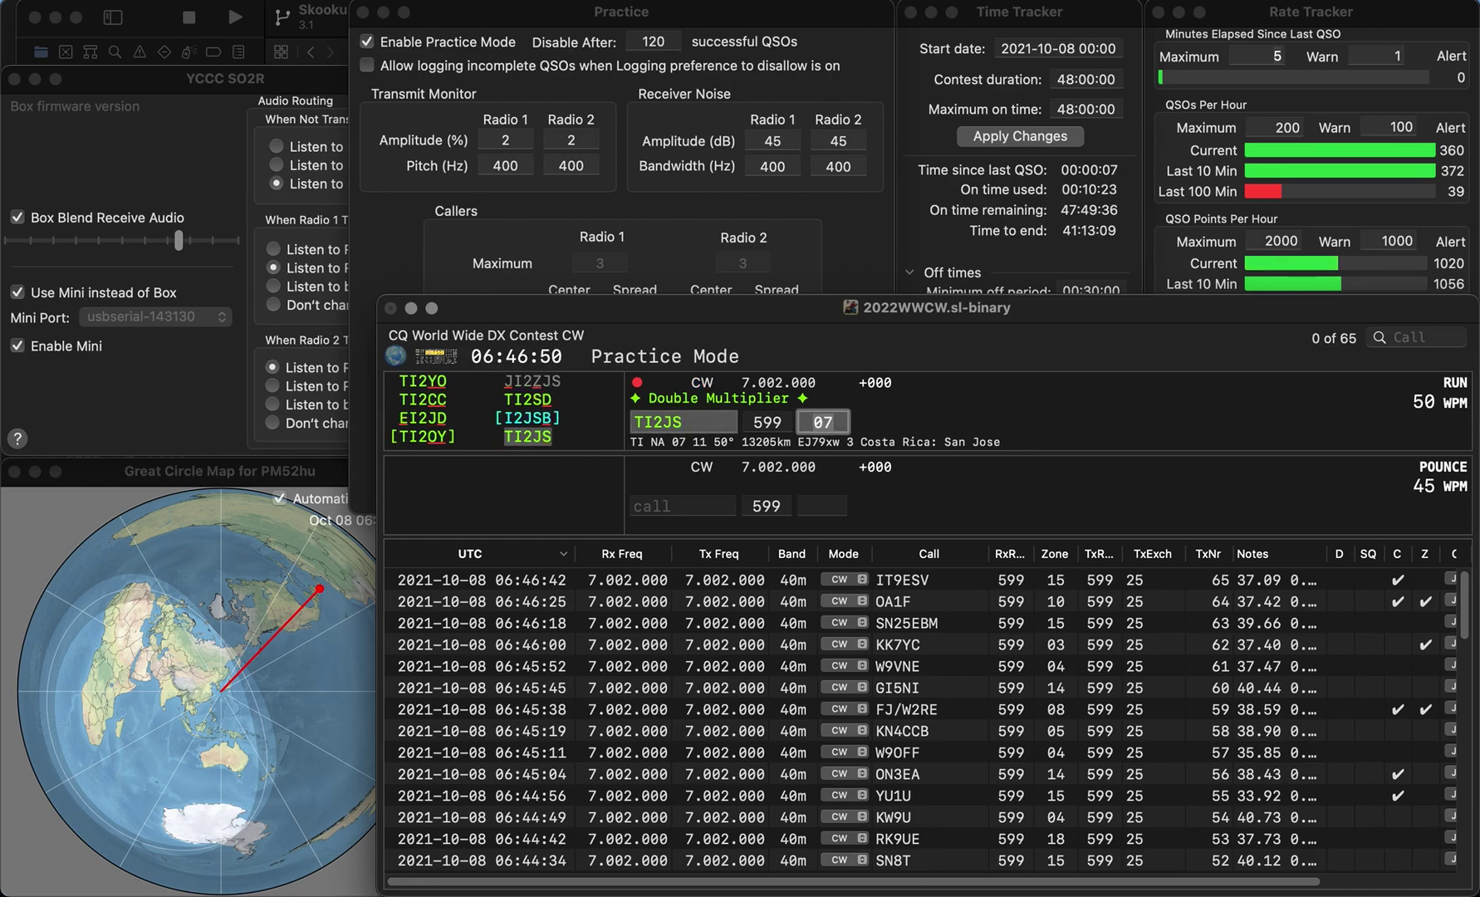
key("Return")
type("W8TA")
key("space")
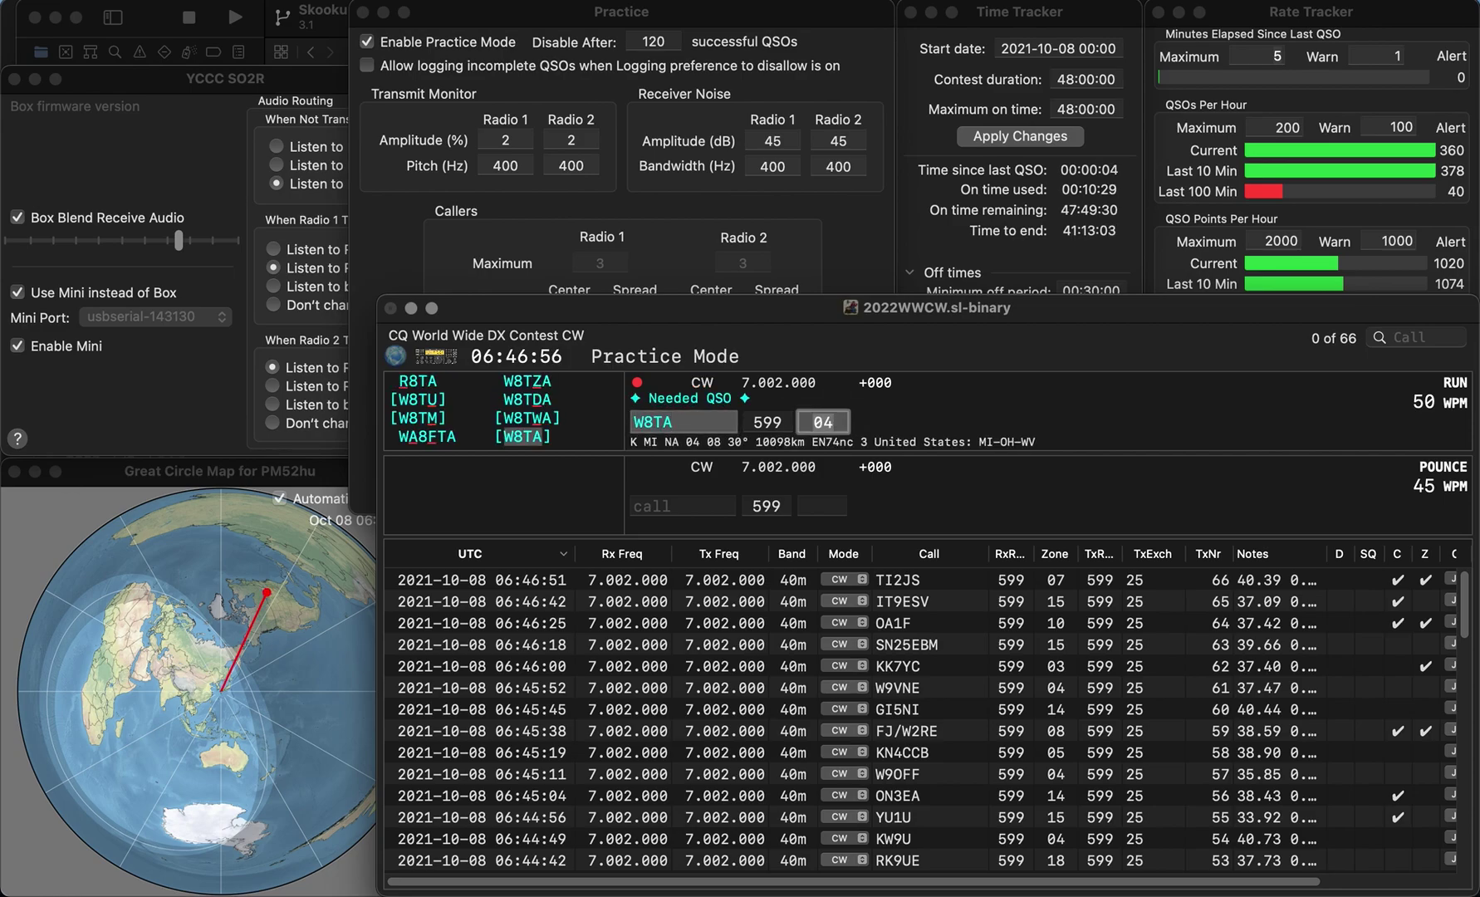
key("shift+Tab")
key("BackSpace")
type("U")
key("Tab")
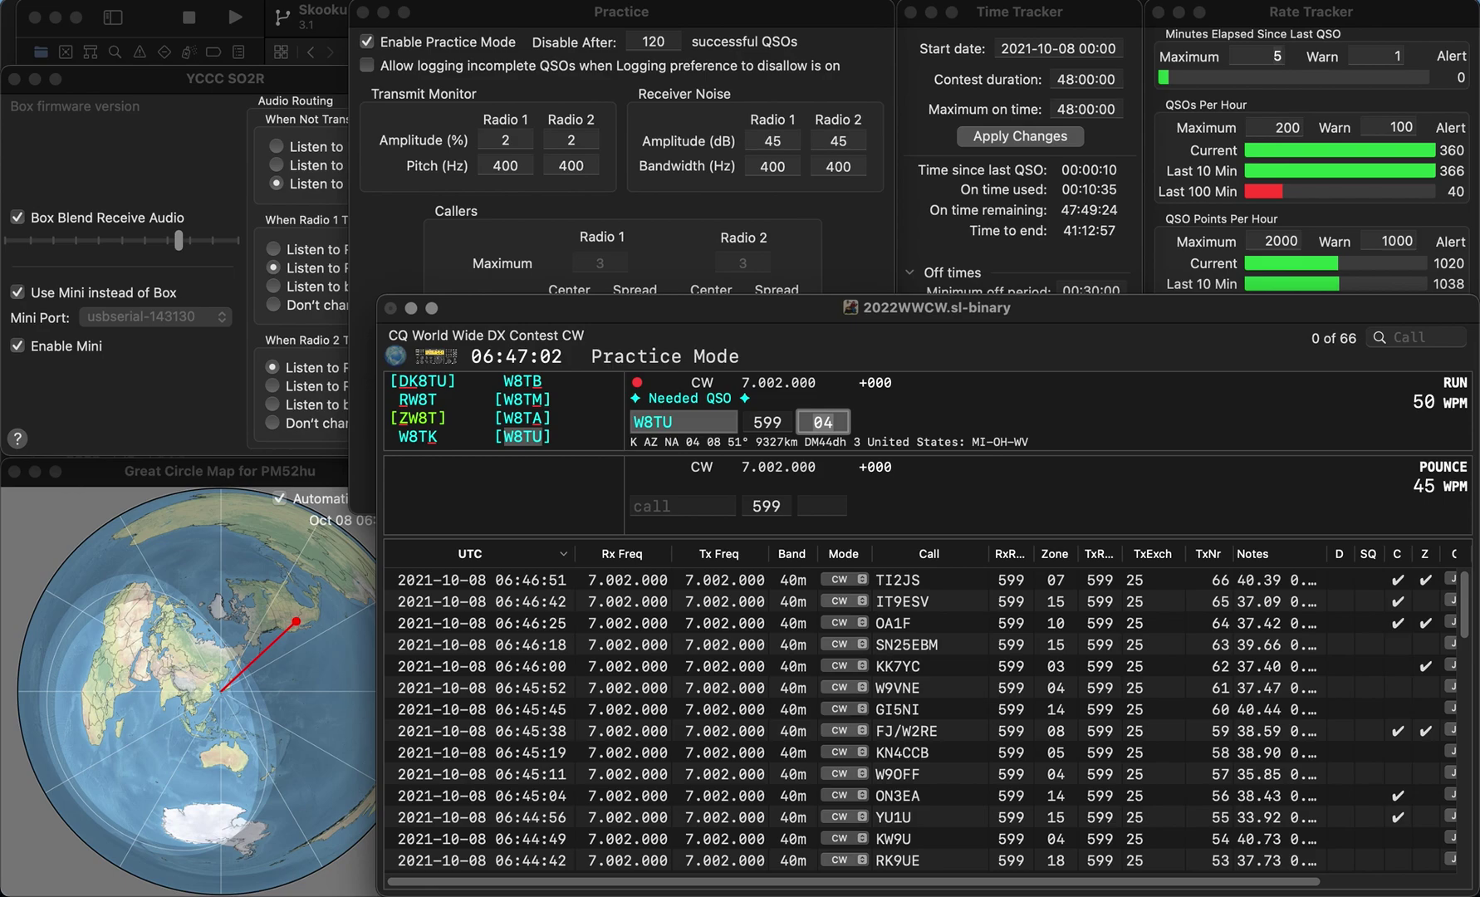
key("Return")
type("JG8NQJ/JD1")
key("space")
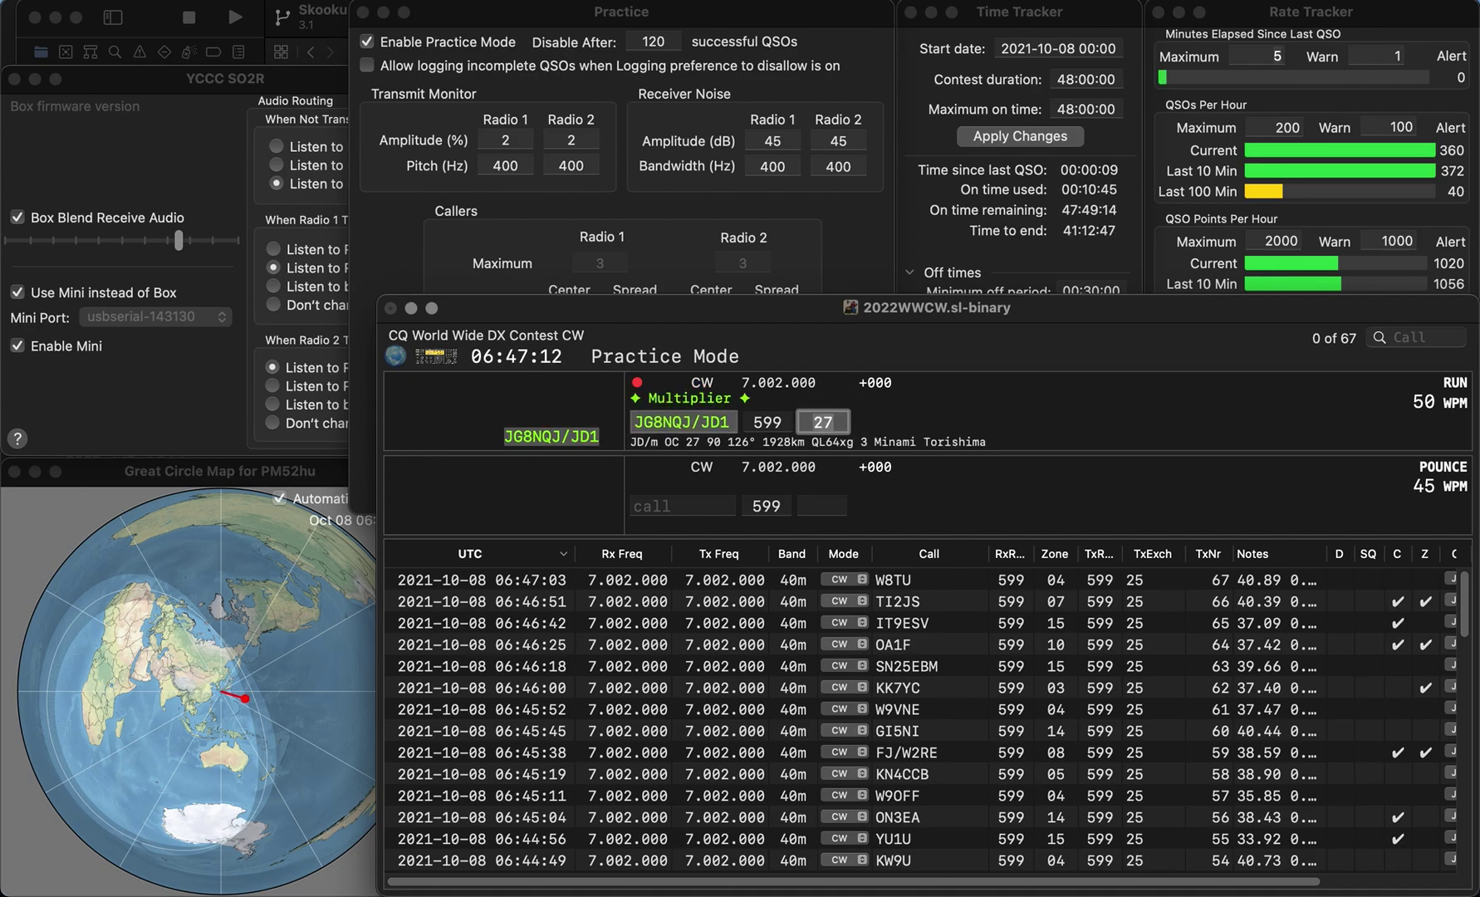
key("Return")
type("YD9WFT")
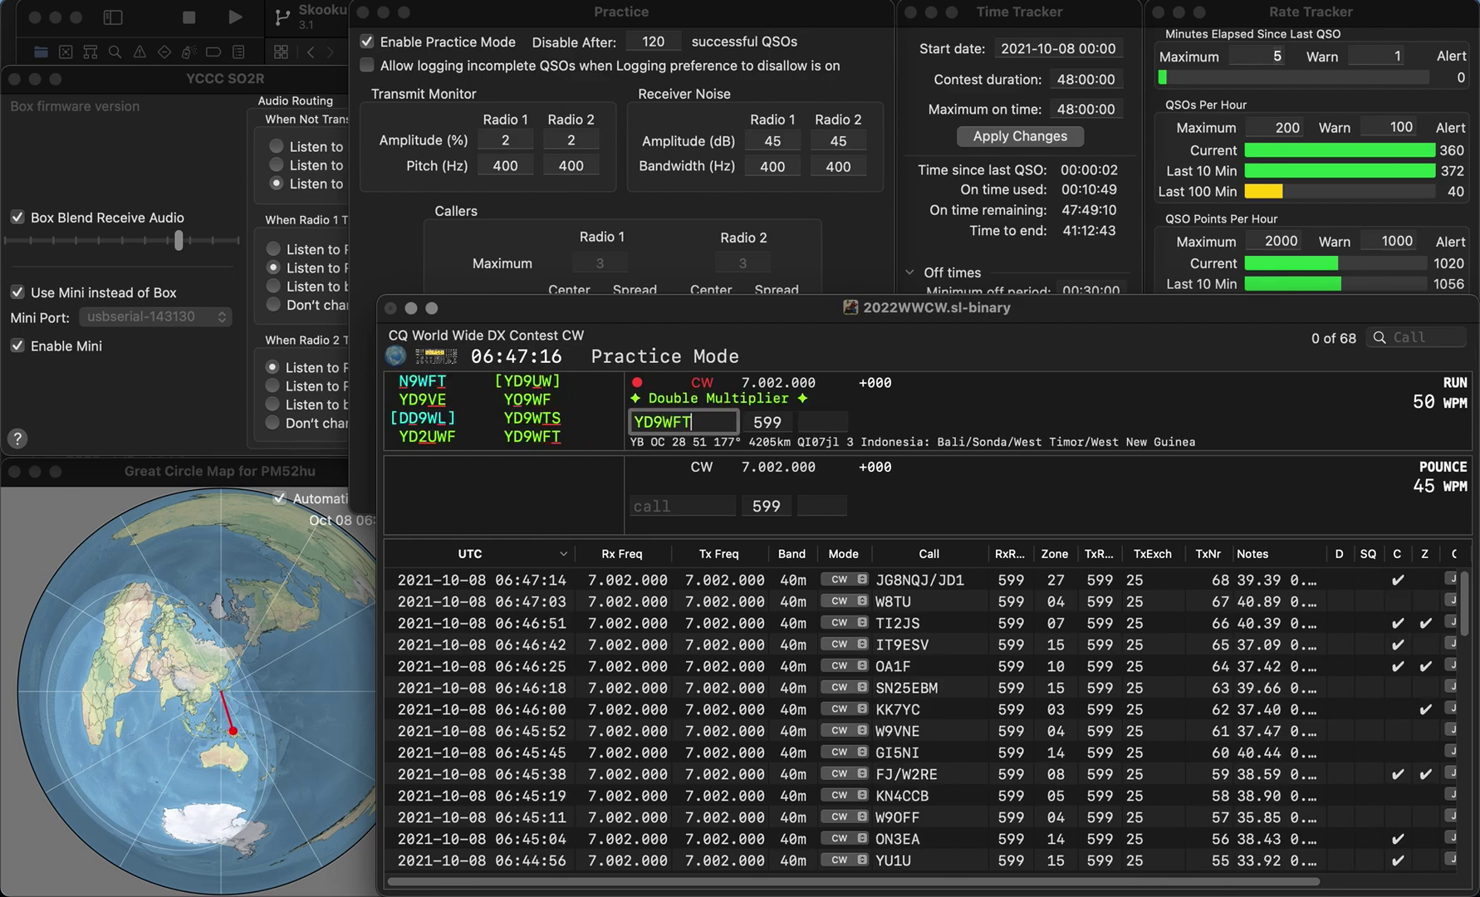
key("Return")
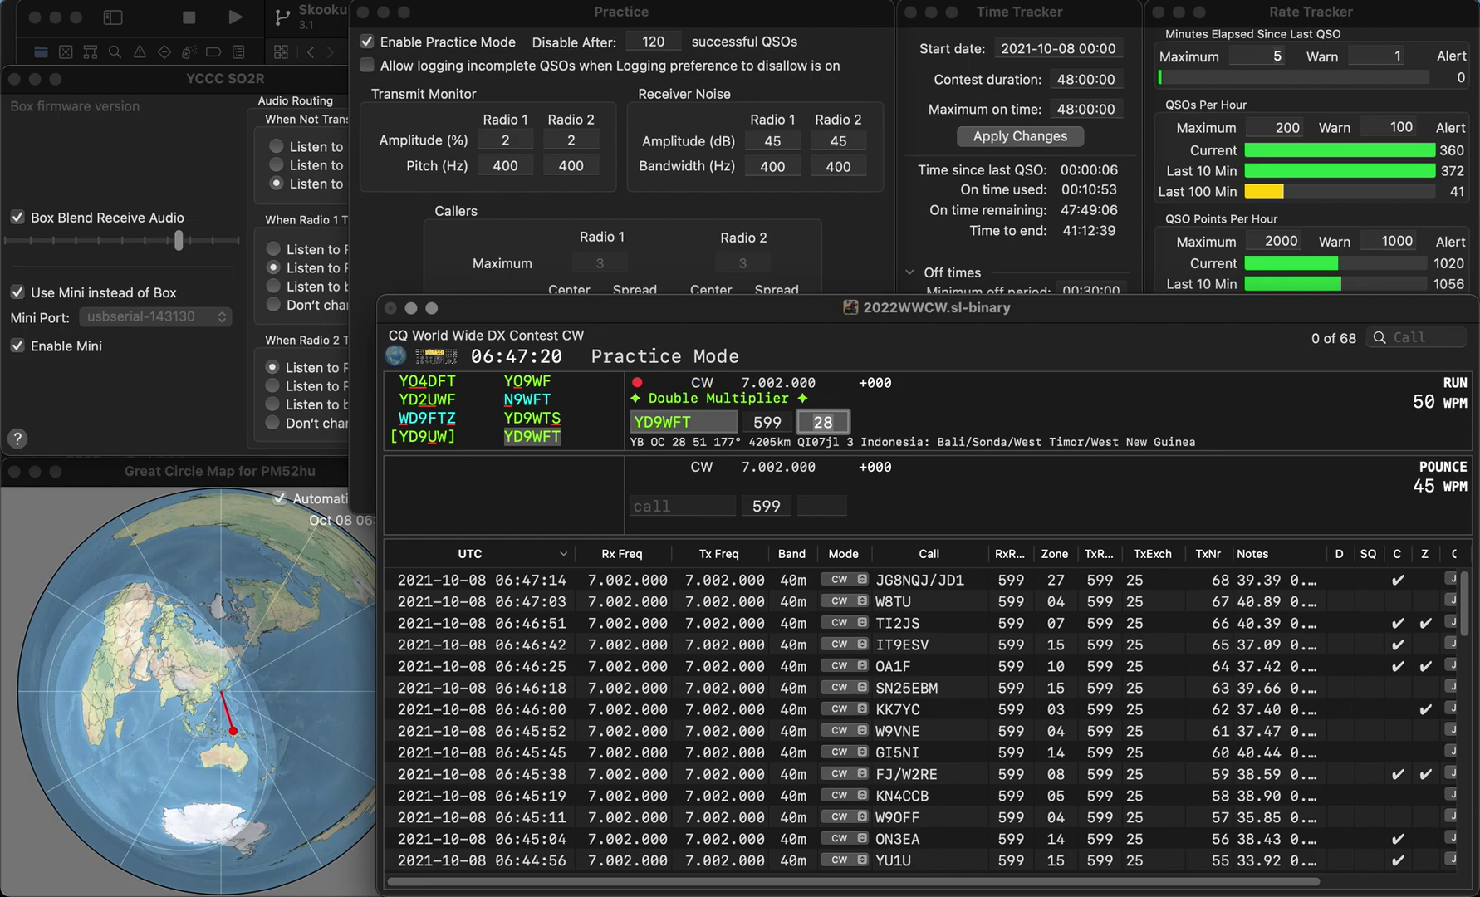
key("Return")
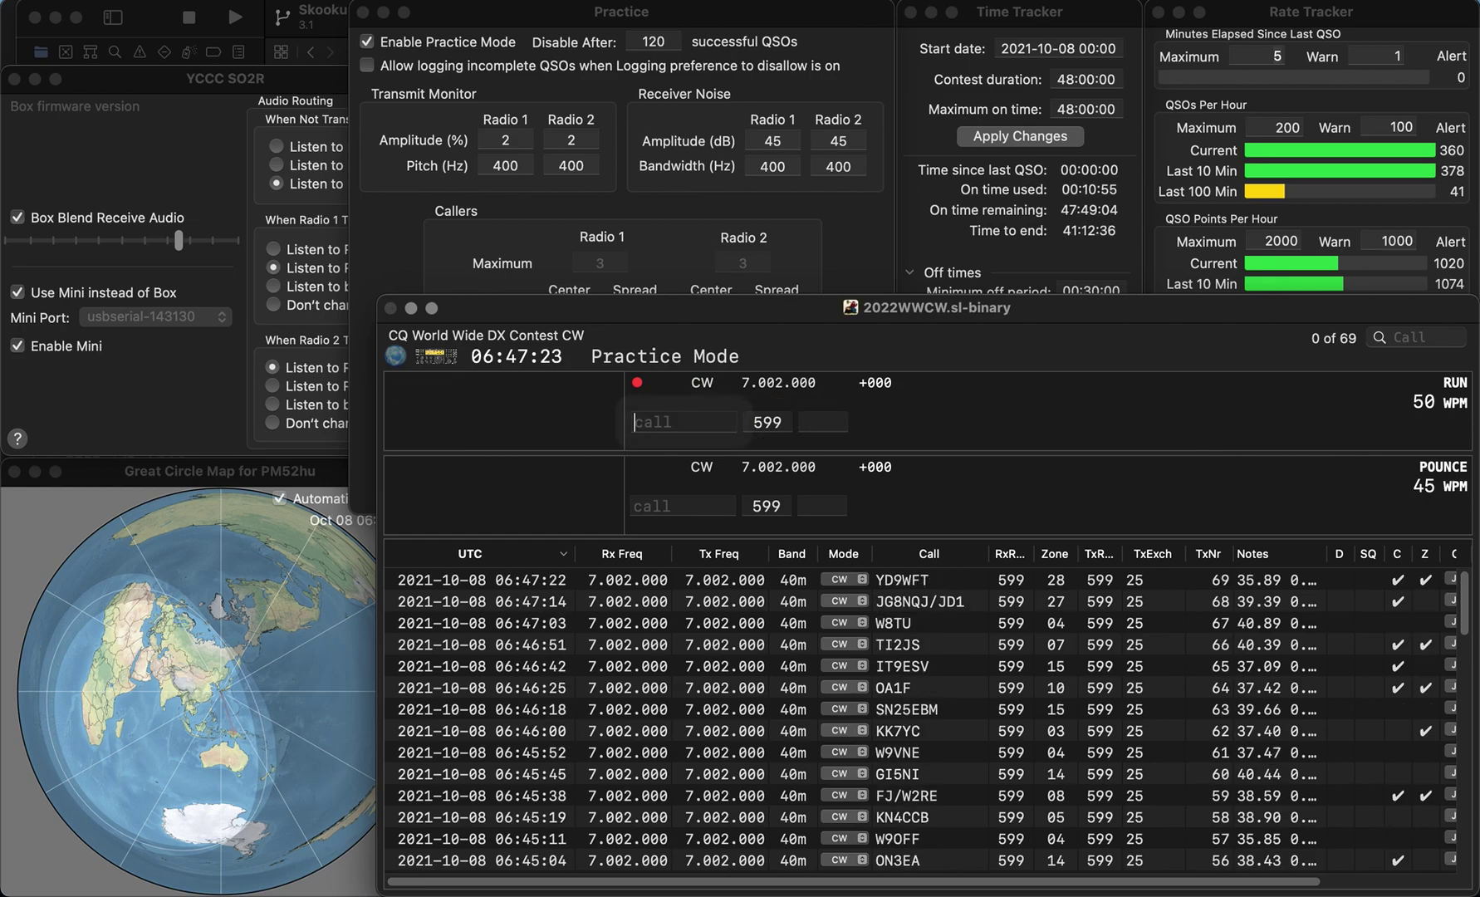
type("AC9GK")
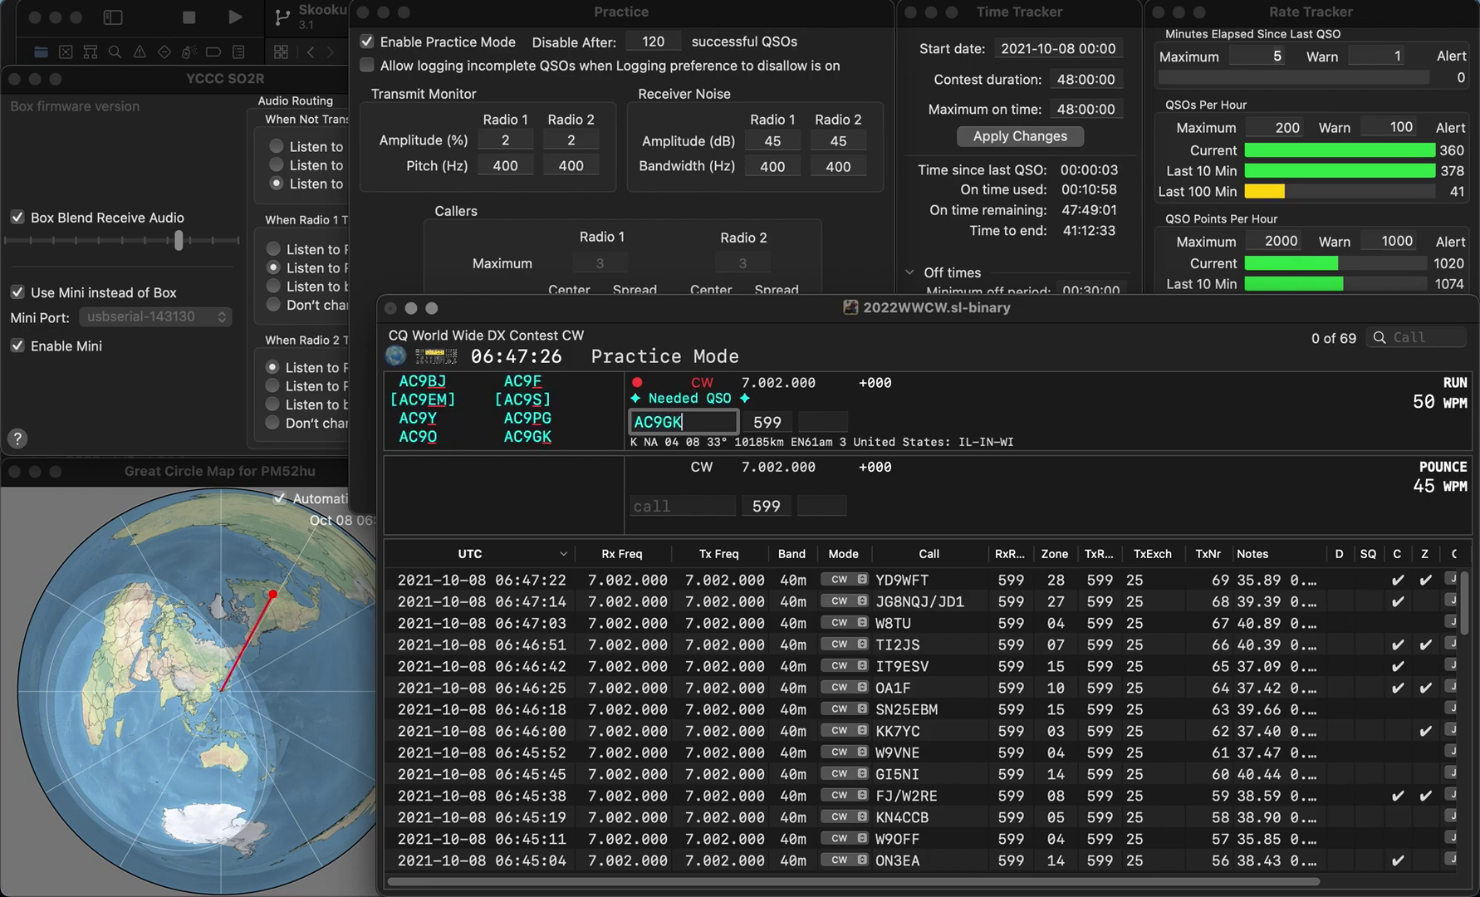
key("space")
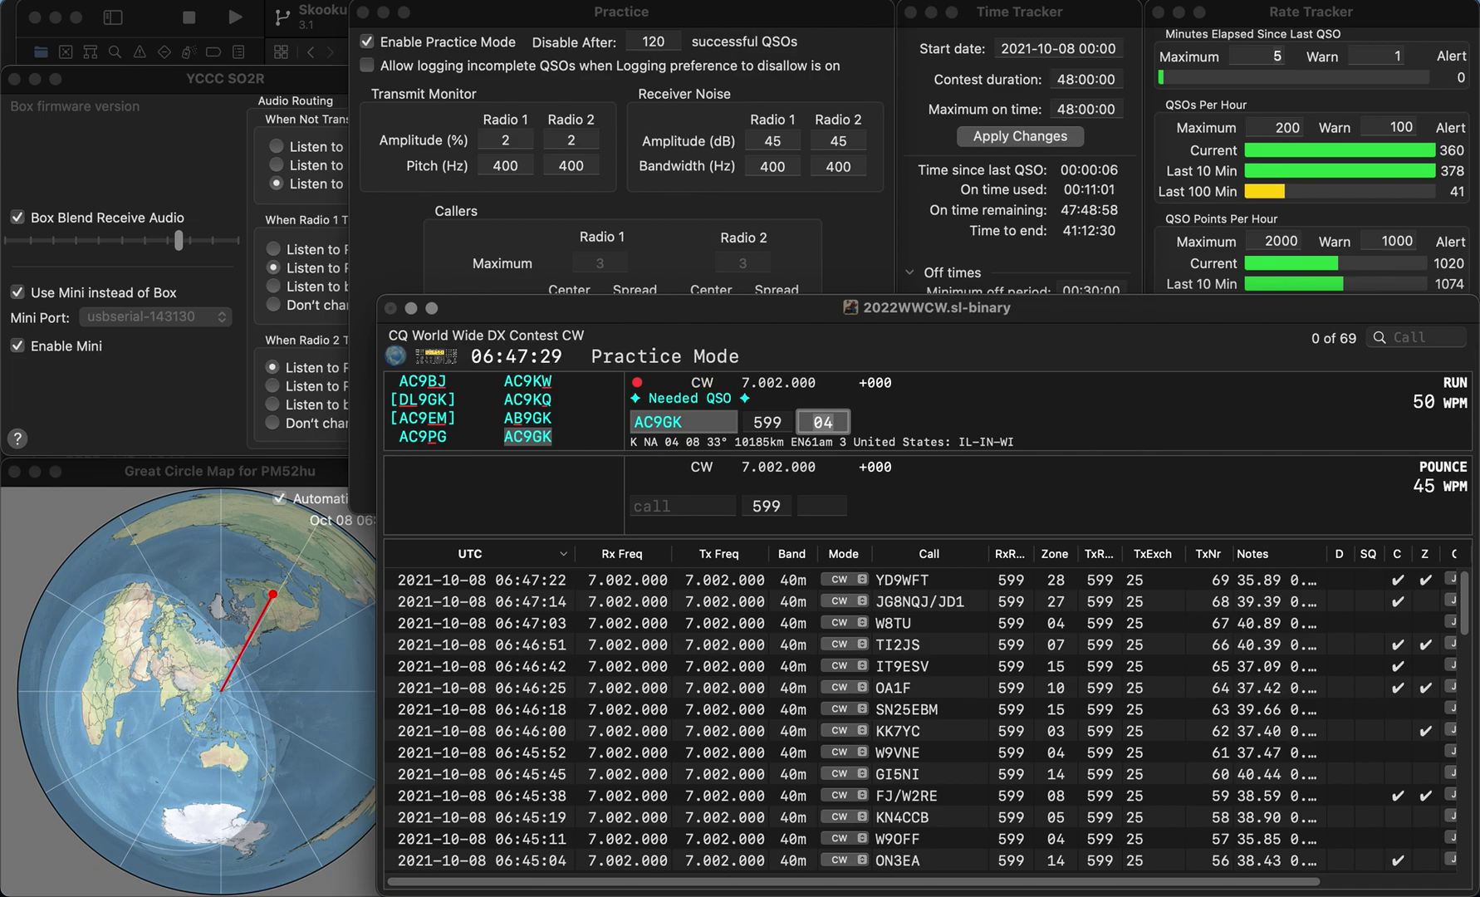
key("Return")
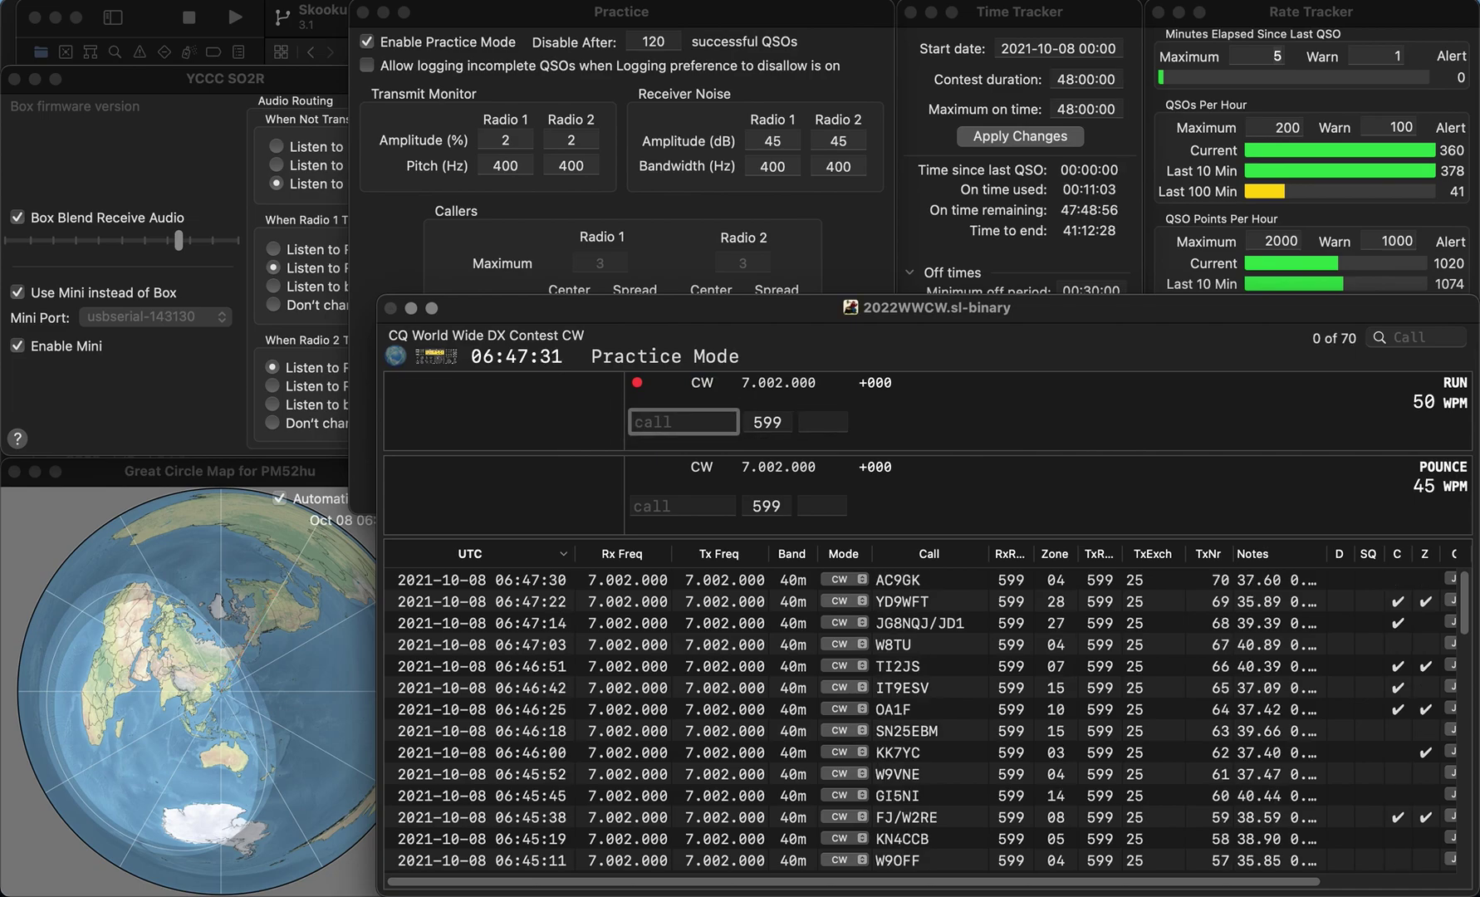
Step: Enter G2VK on the run radio, correct it to GB2VK and log the contact with report 599 and zone 14
type("G2VK")
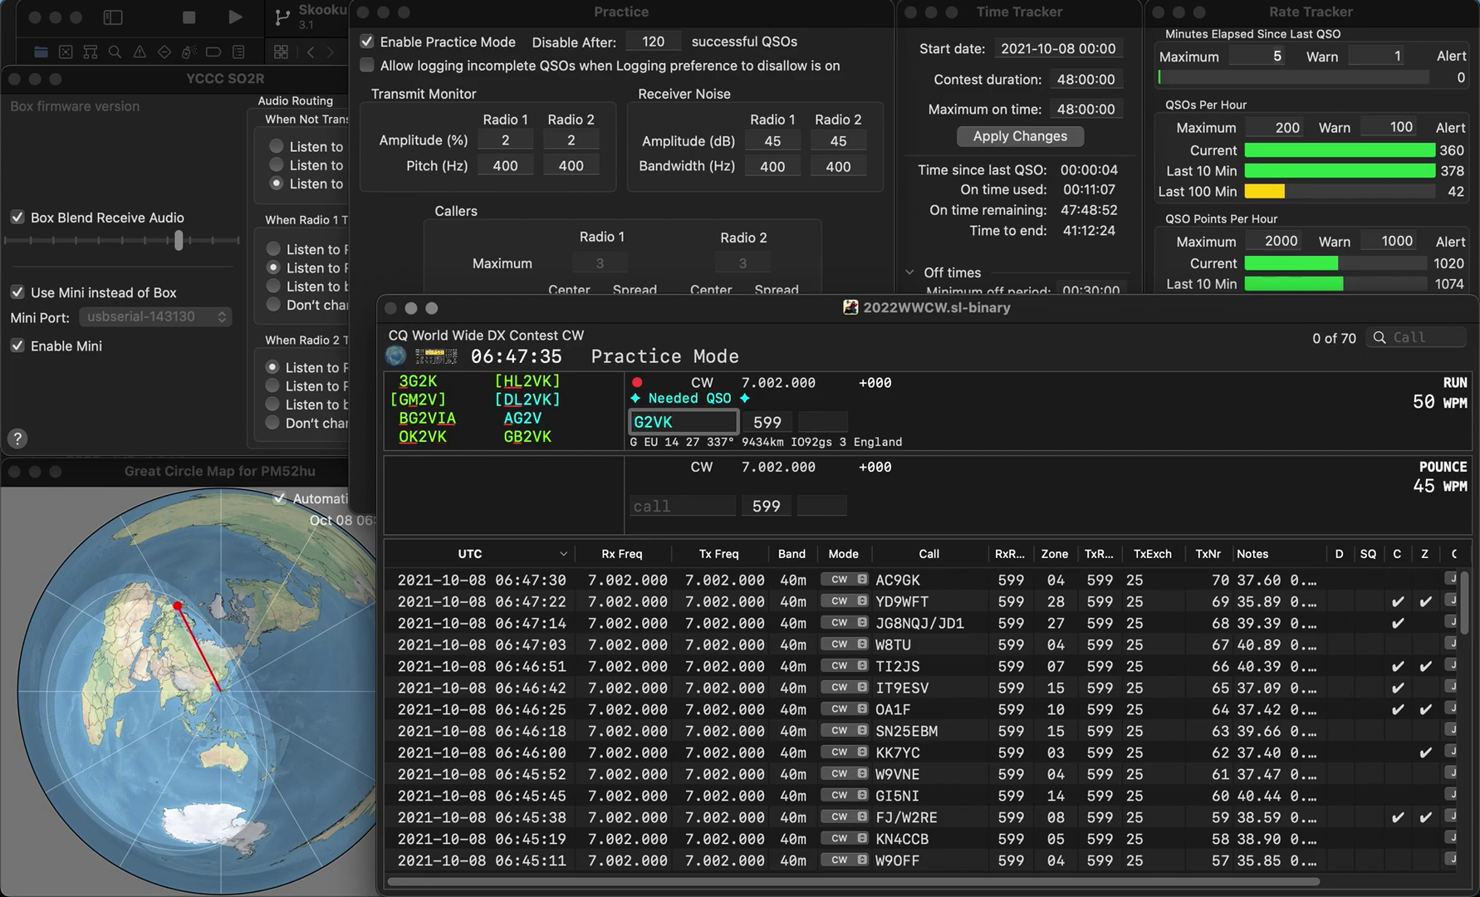
key("Left")
key("Left")
key("Left")
type("B")
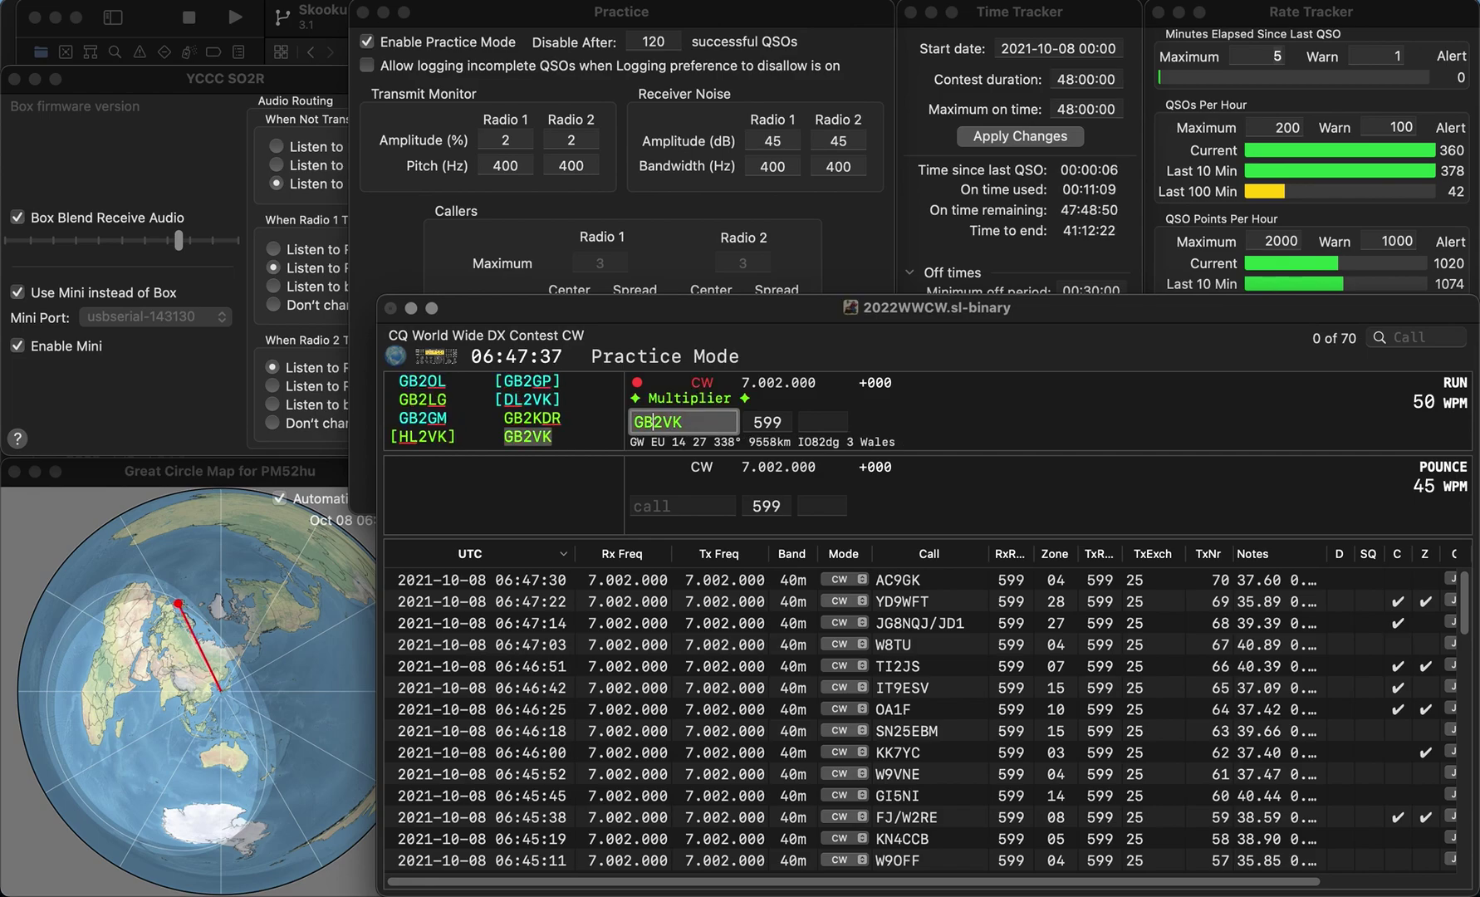
key("space")
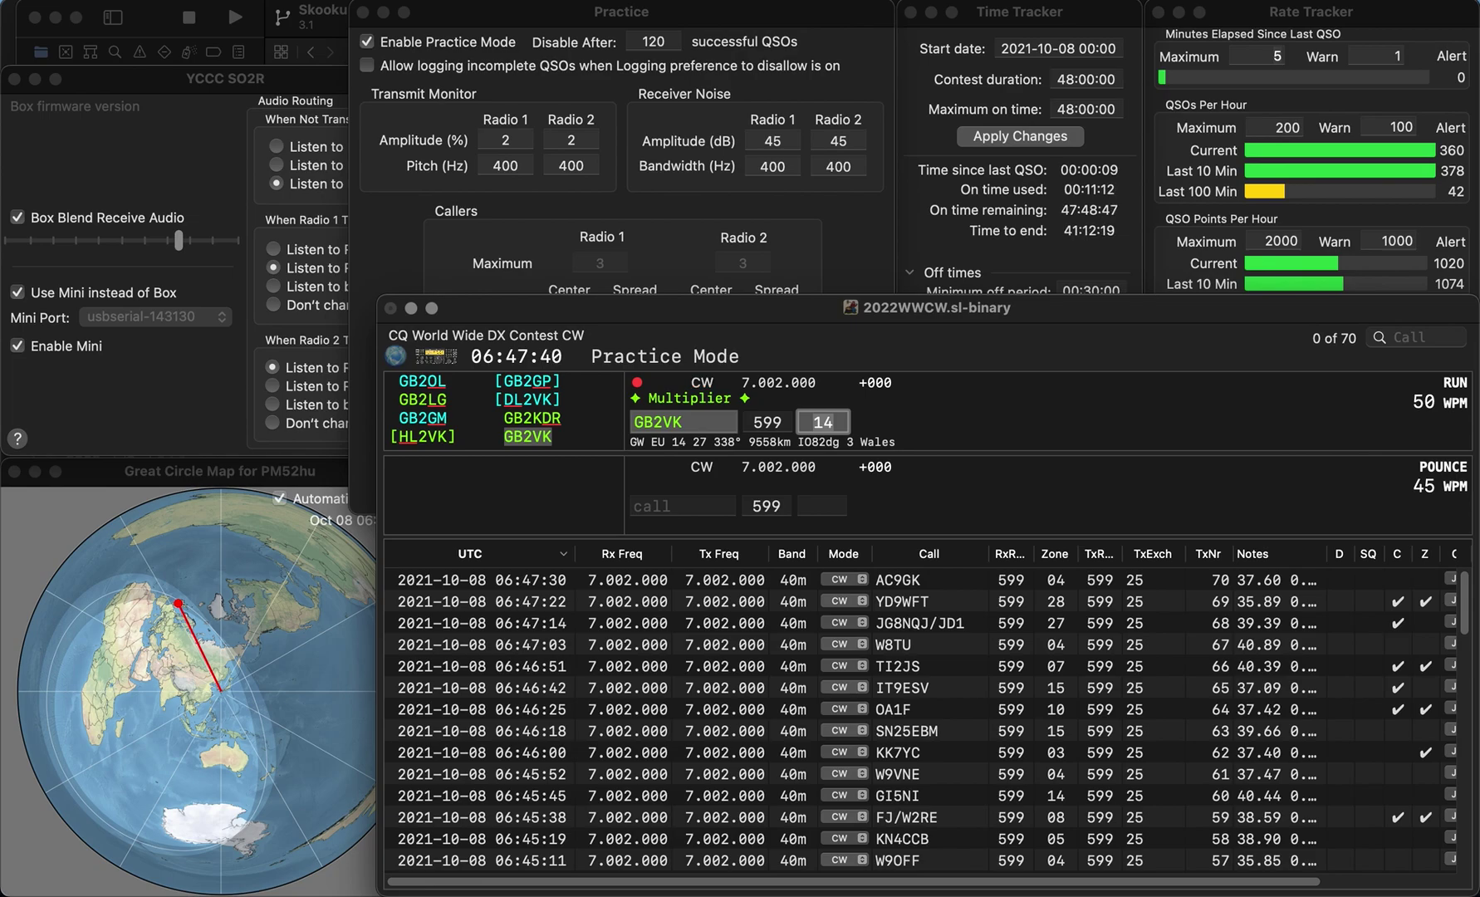
key("Return")
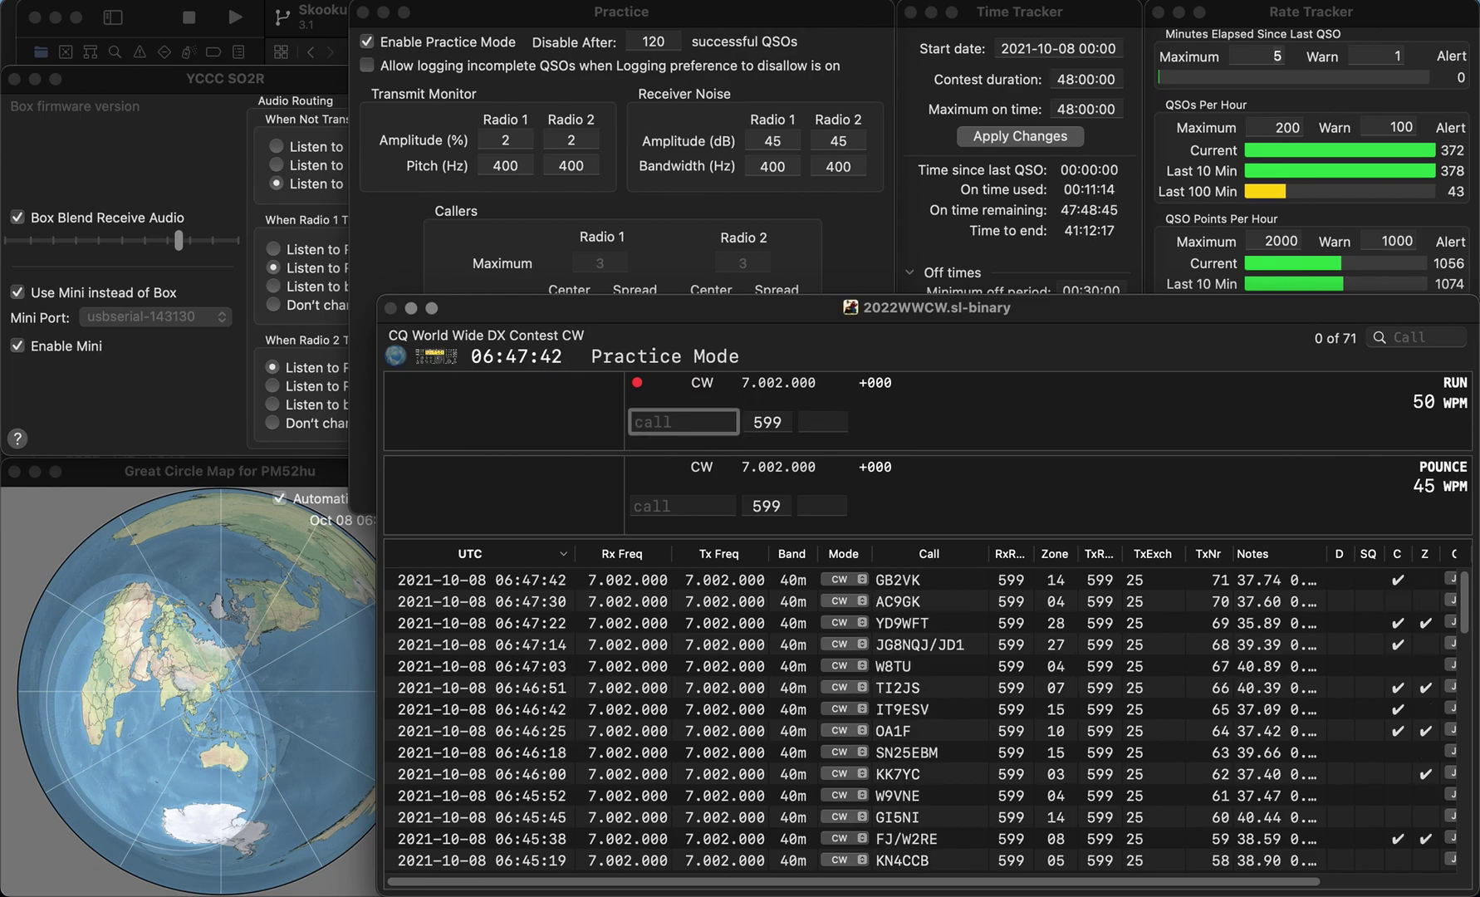
type("9A4J")
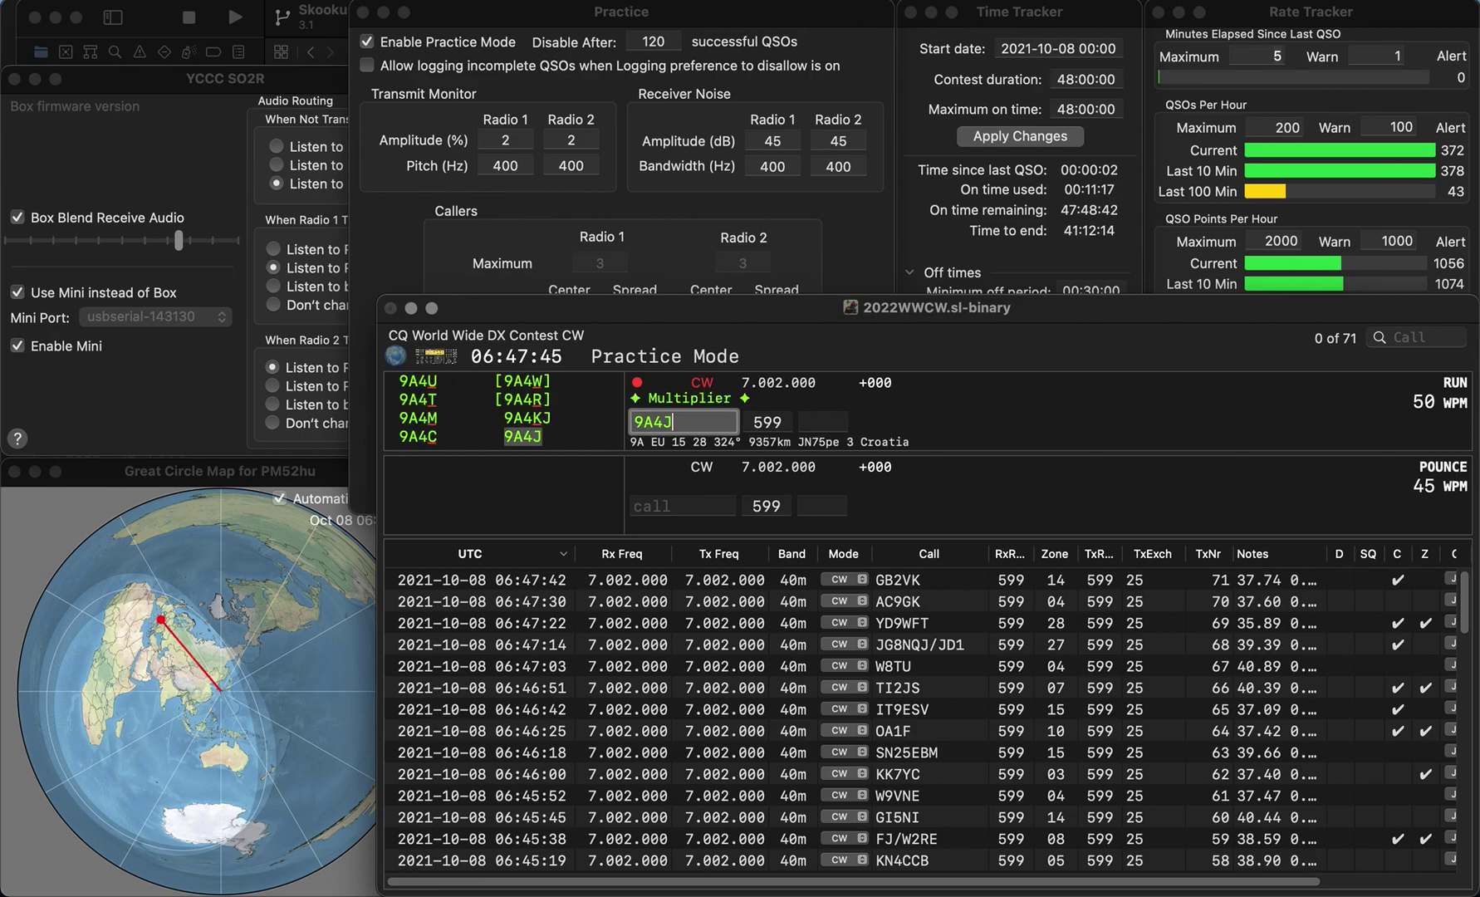
key("Return")
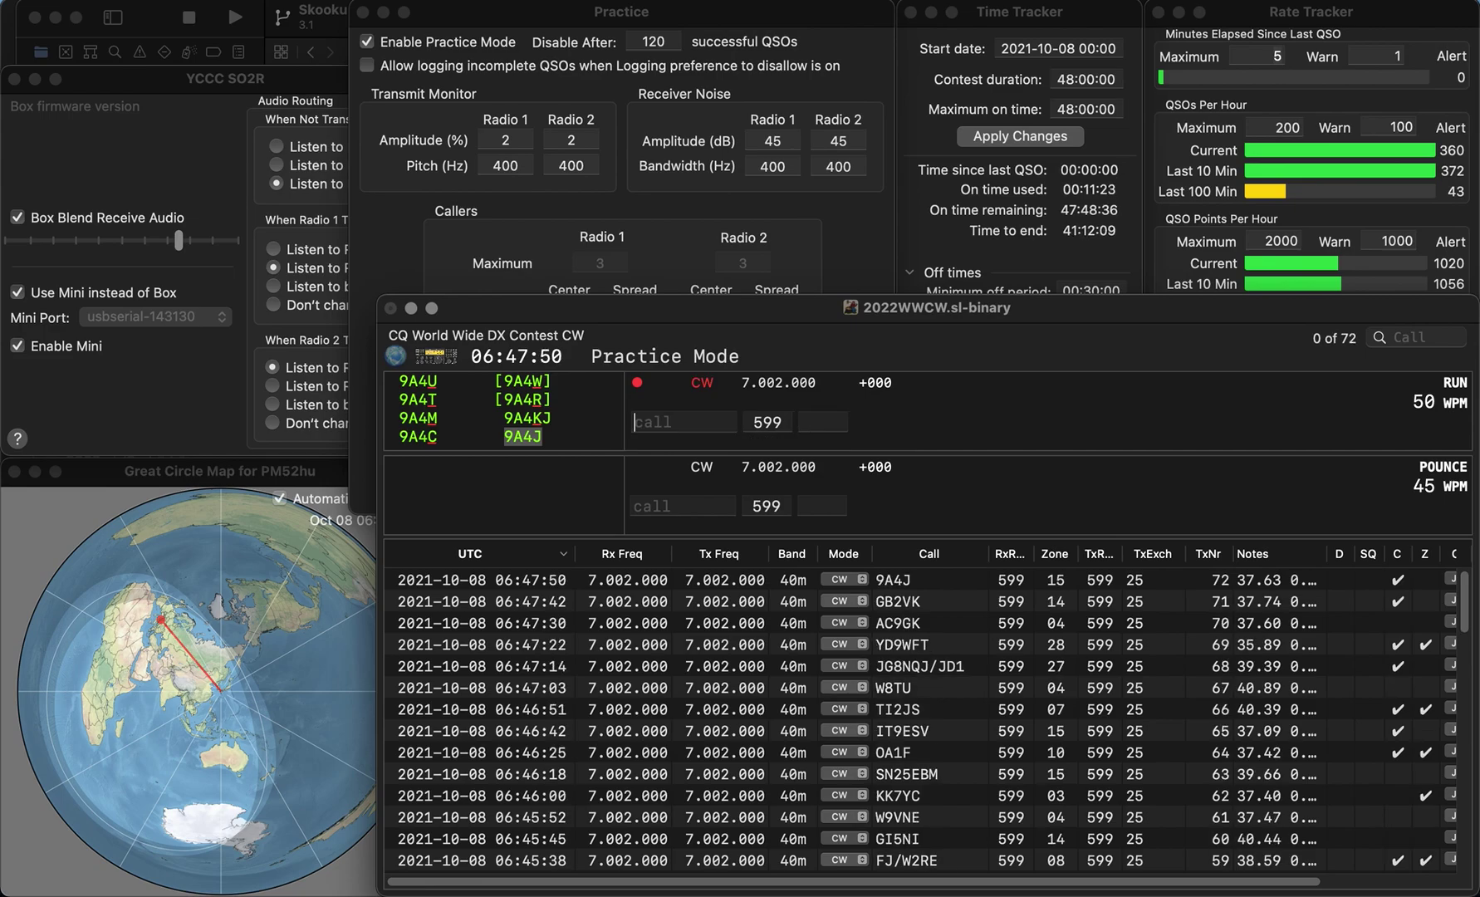
type("PA3AW")
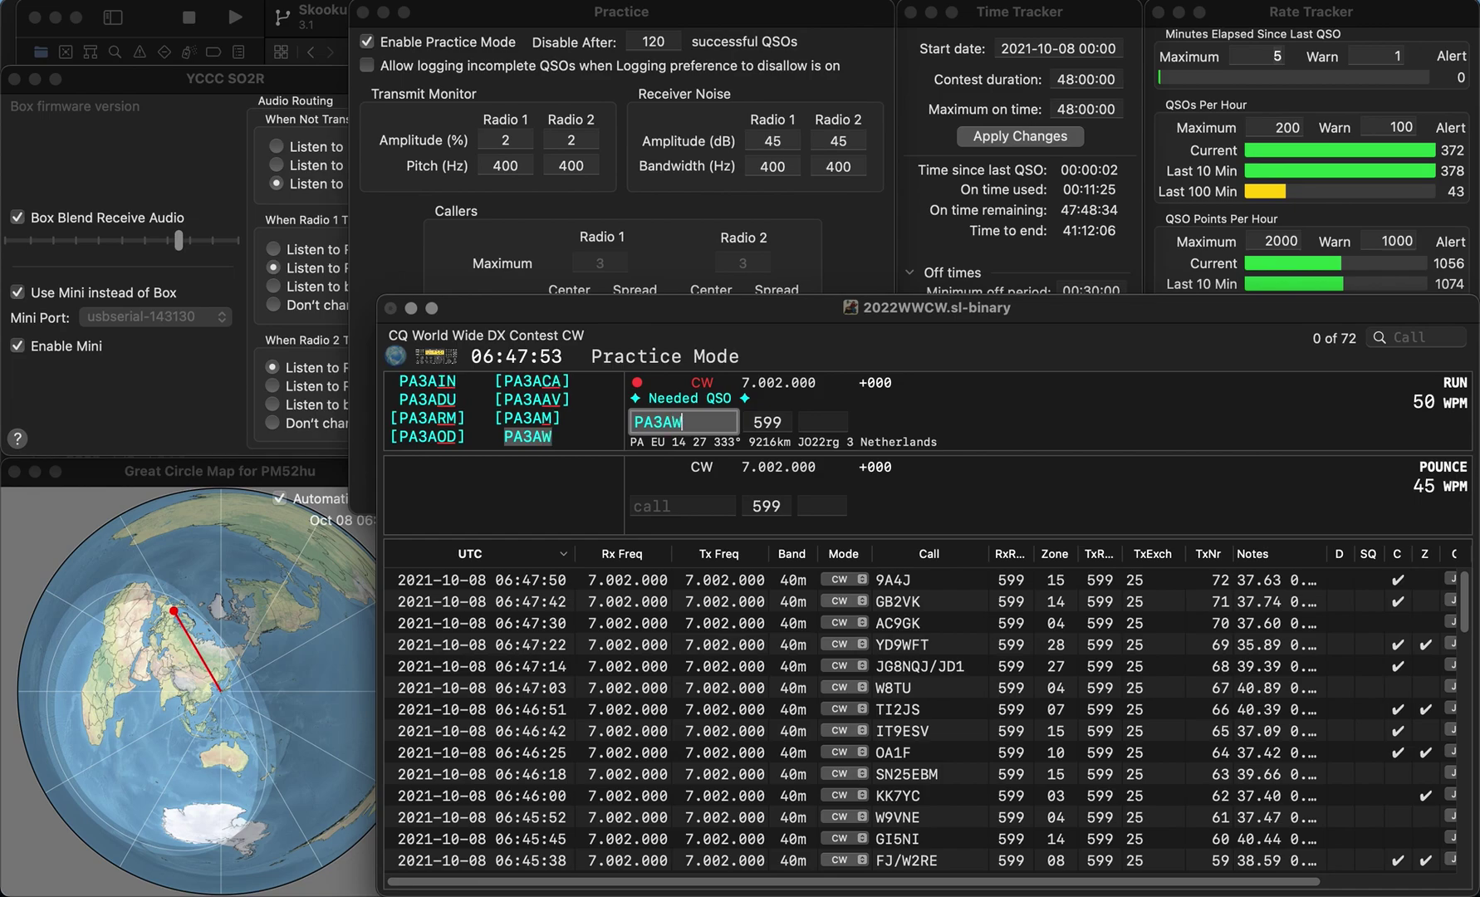
key("BackSpace")
type("R")
key("BackSpace")
type("W")
key("space")
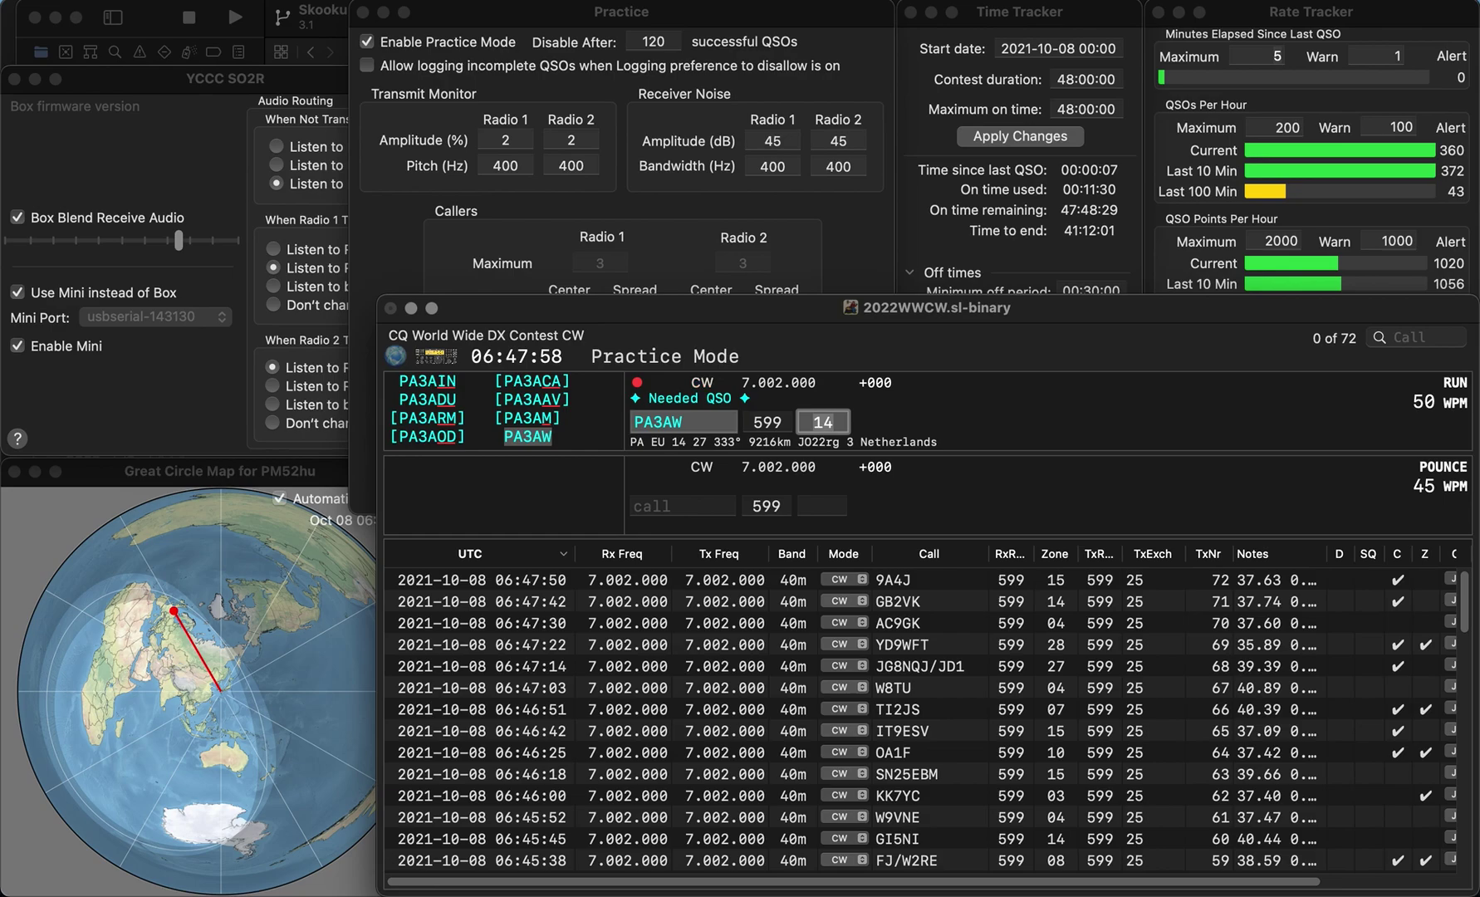
key("Return")
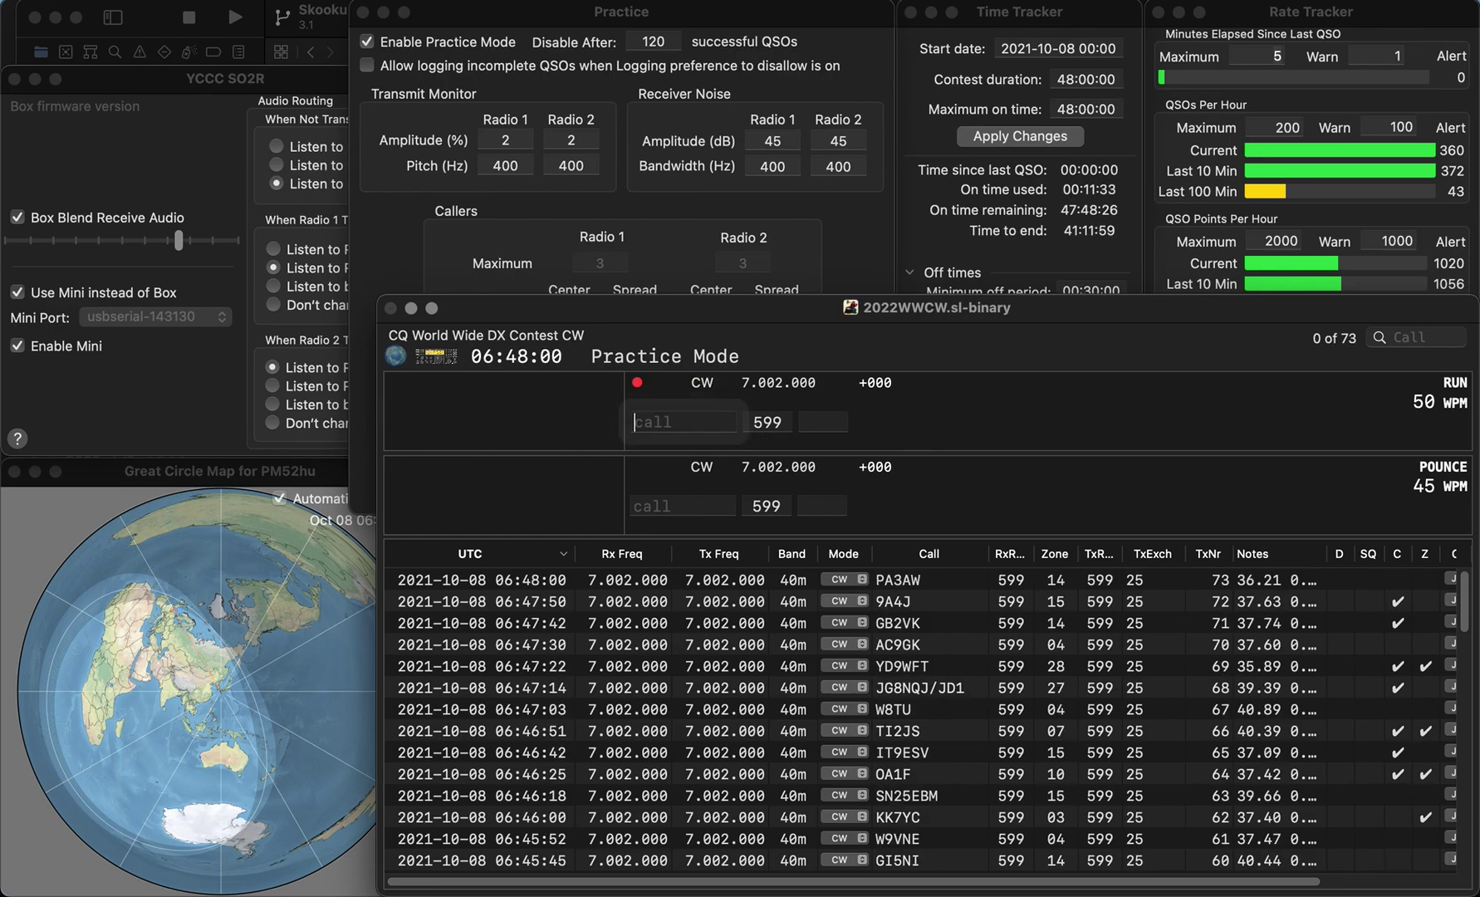
type("W9")
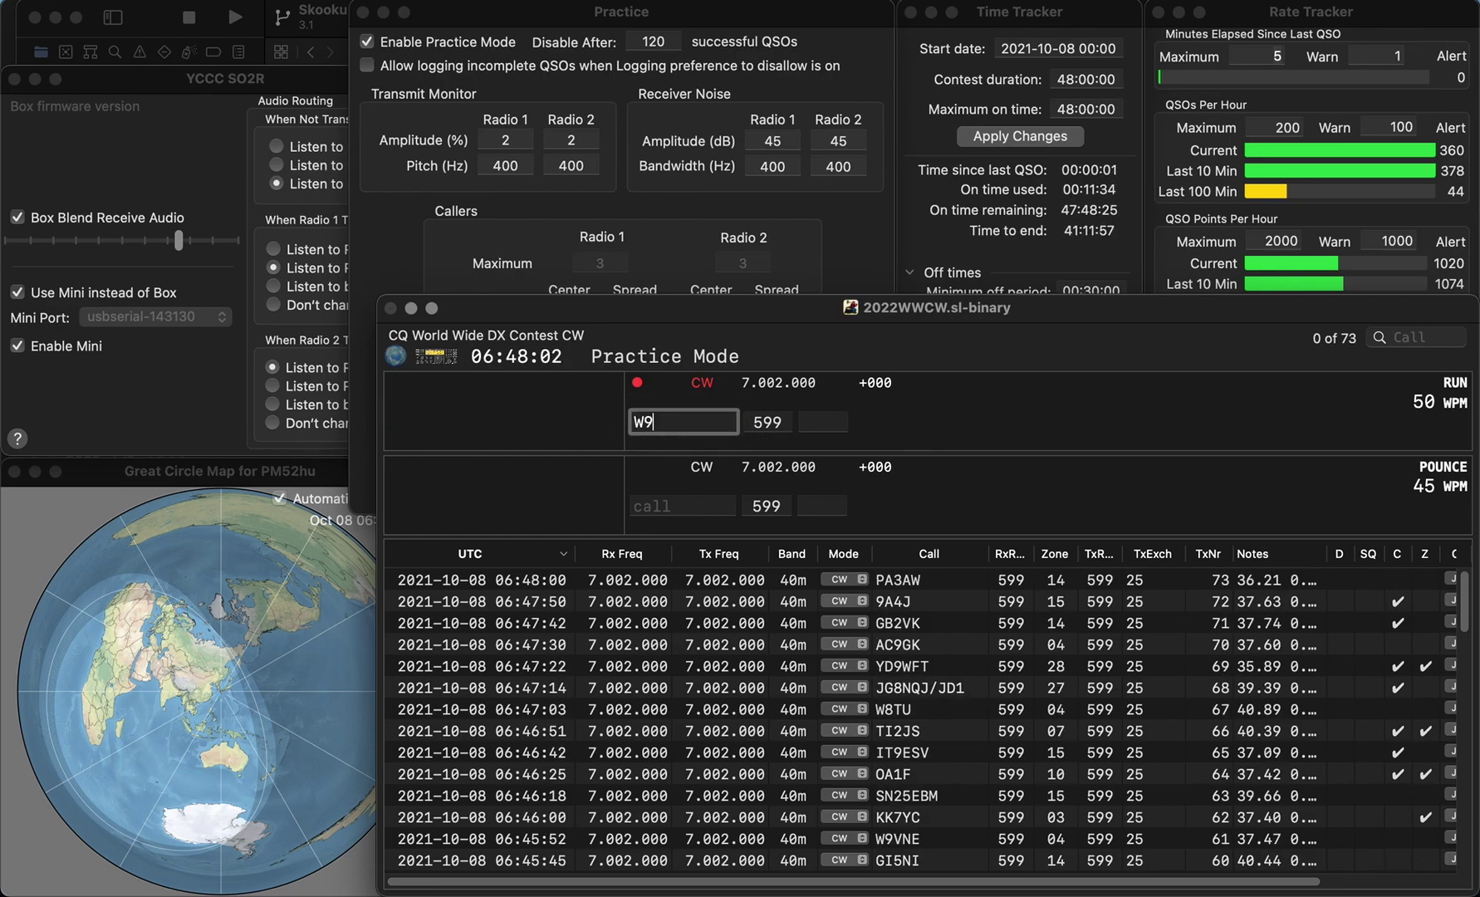
type("WCA")
key("Return")
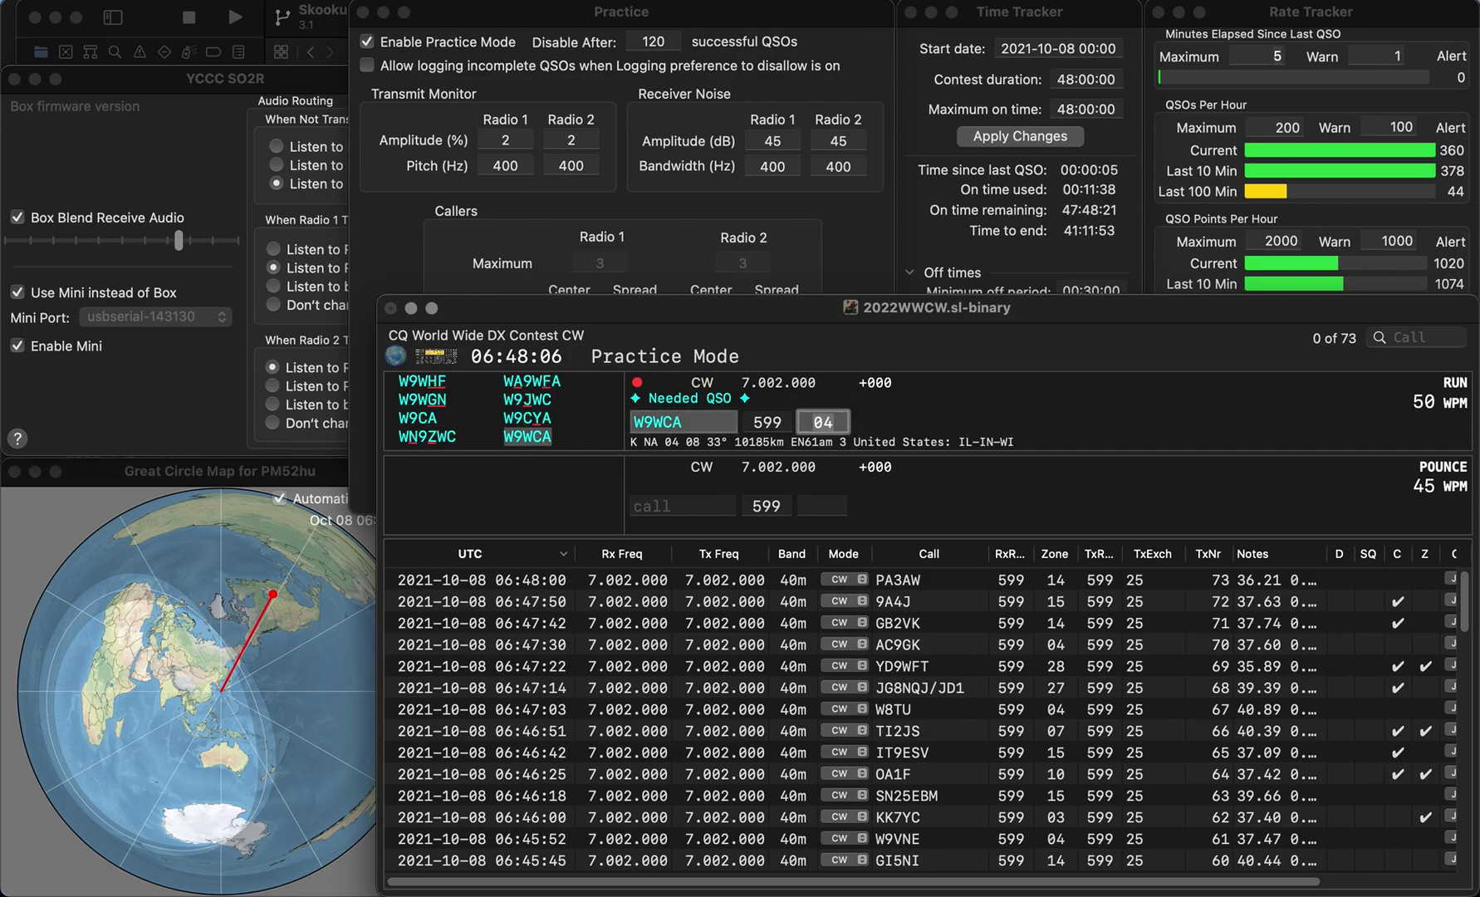
key("Return")
type("N5KXI")
key("Return")
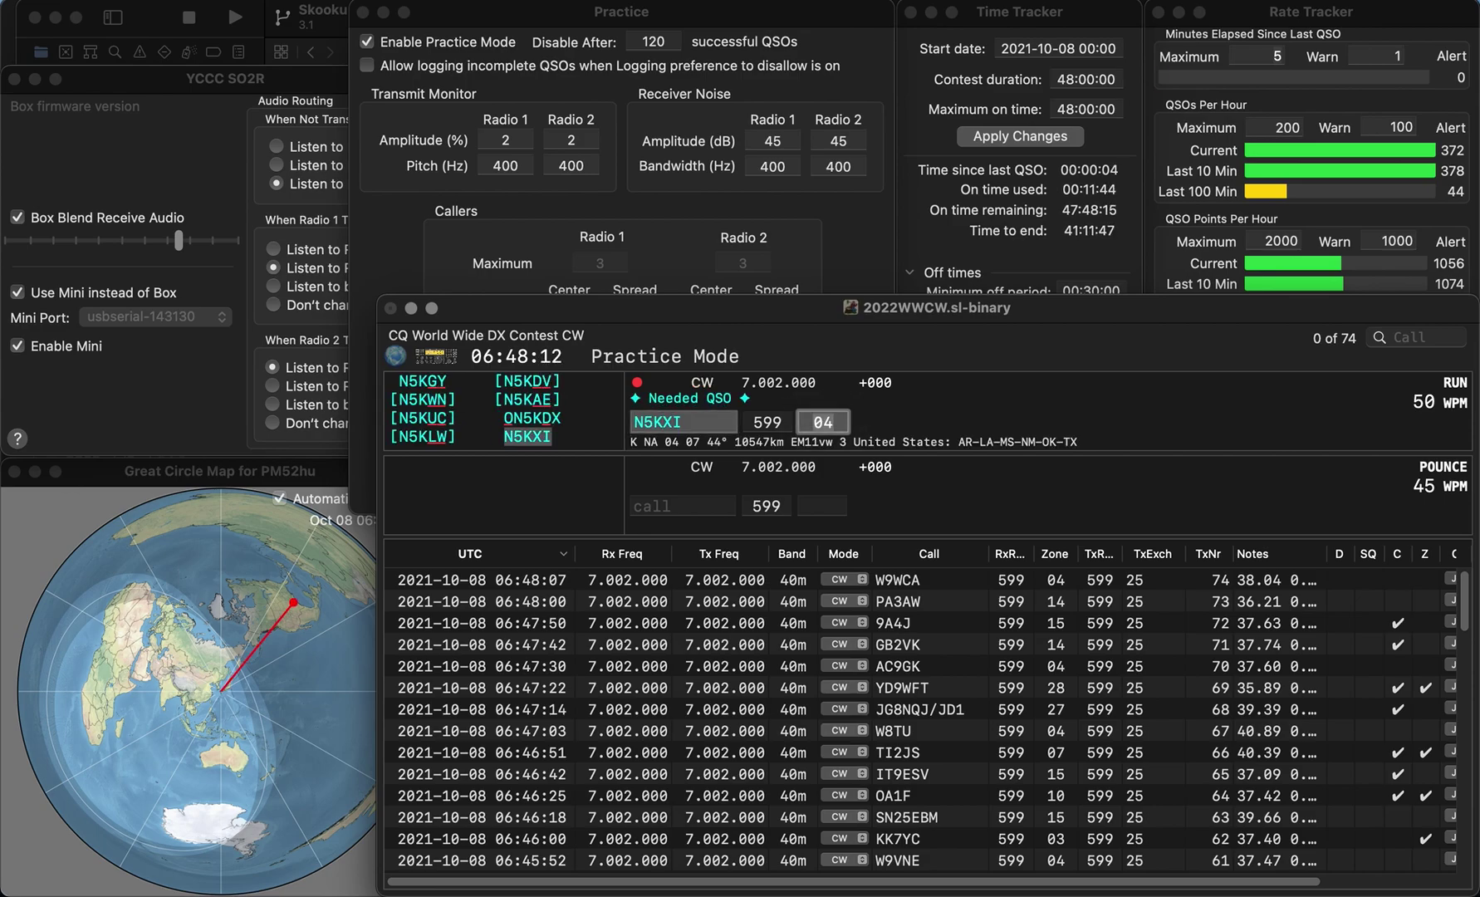
key("Return")
type("N")
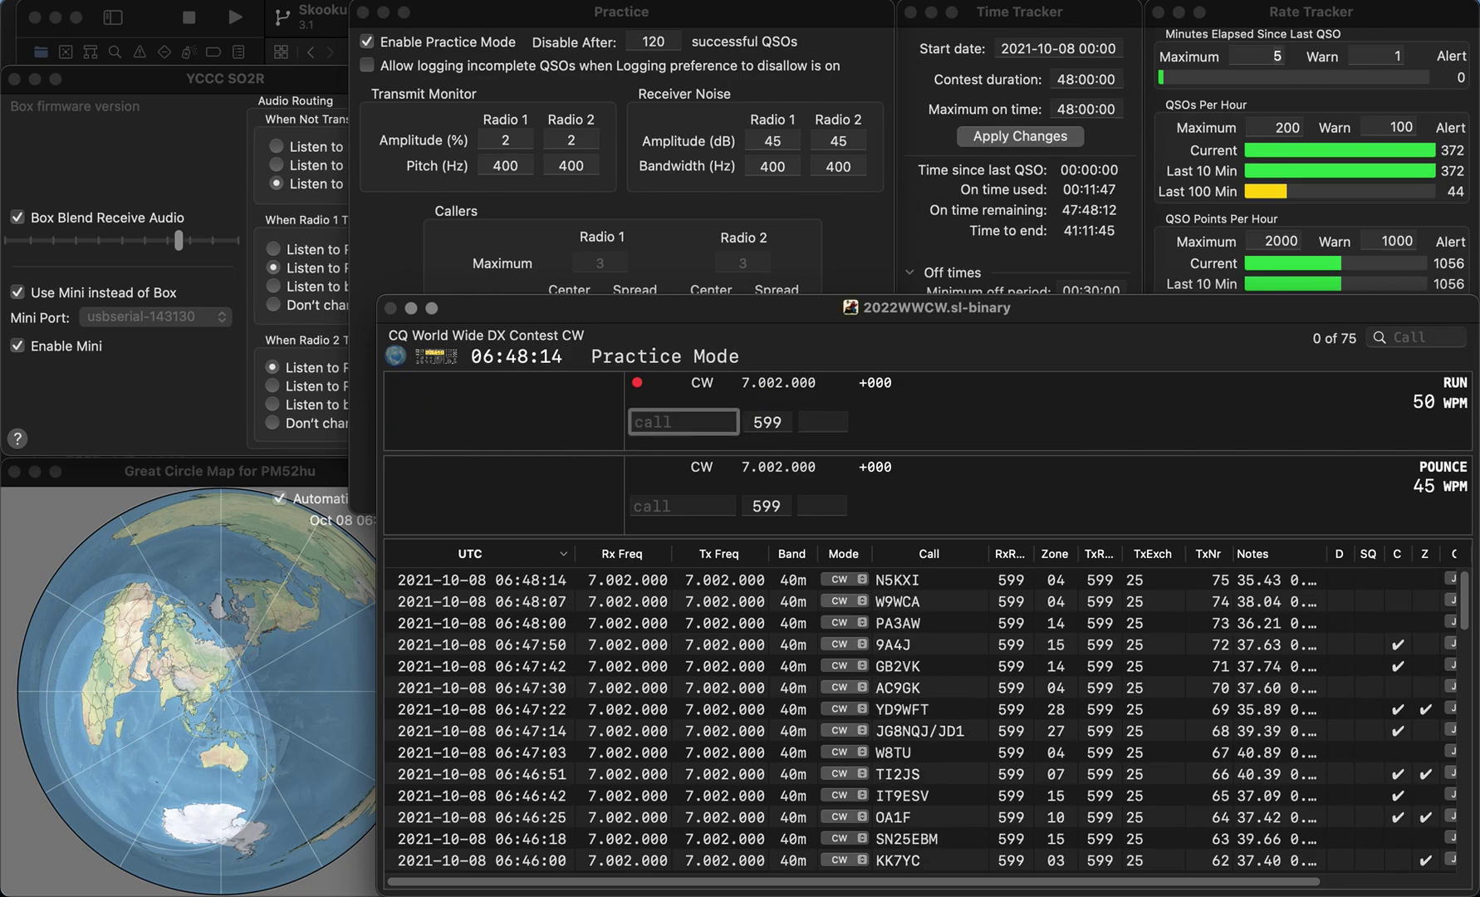
type("C8C")
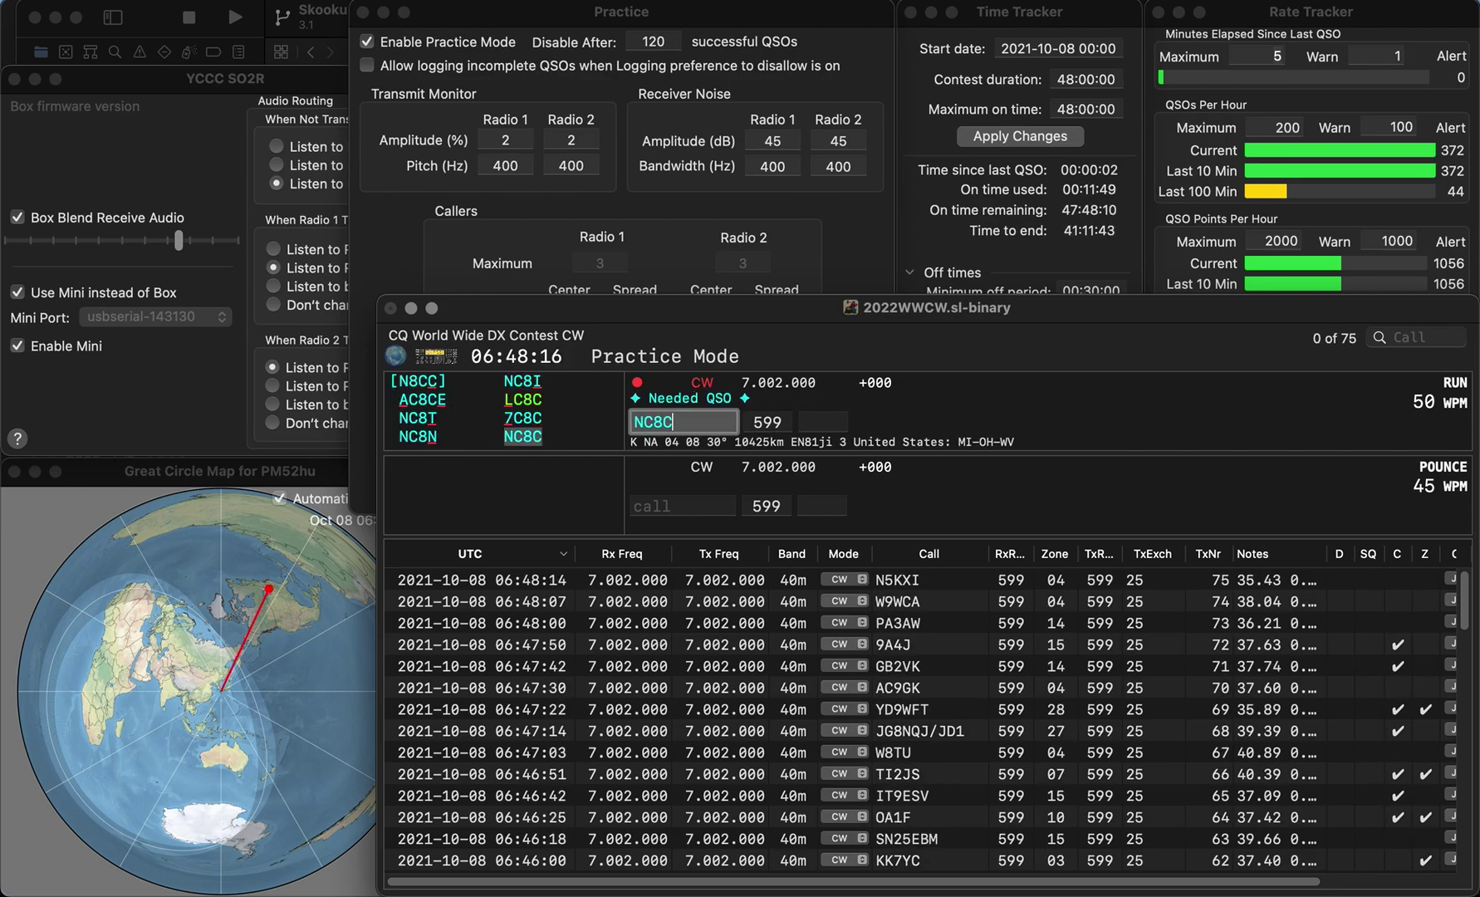
key("space")
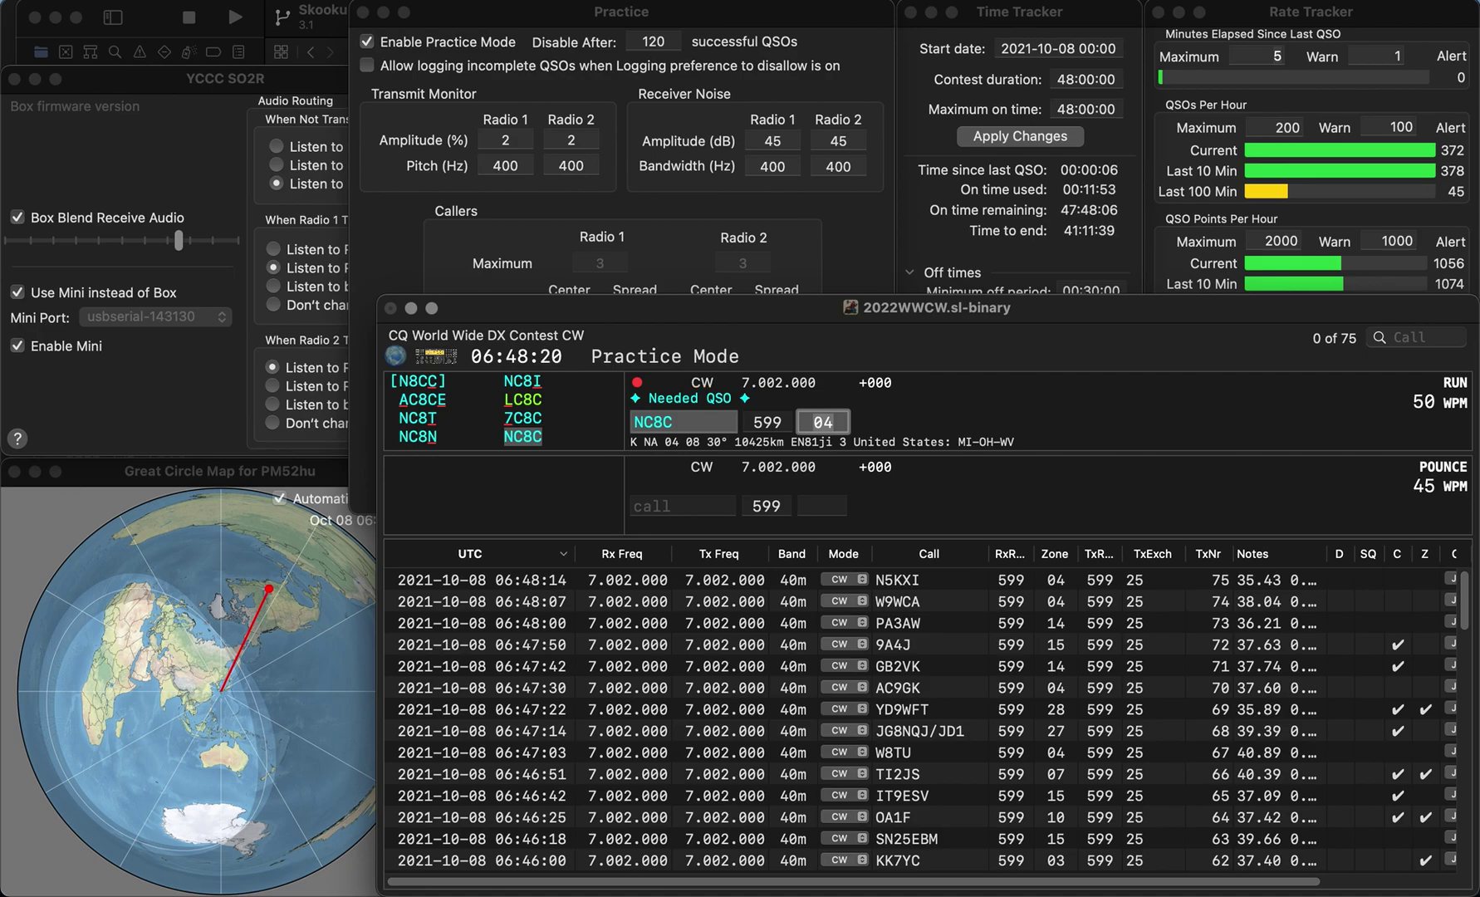
key("Return")
type("P")
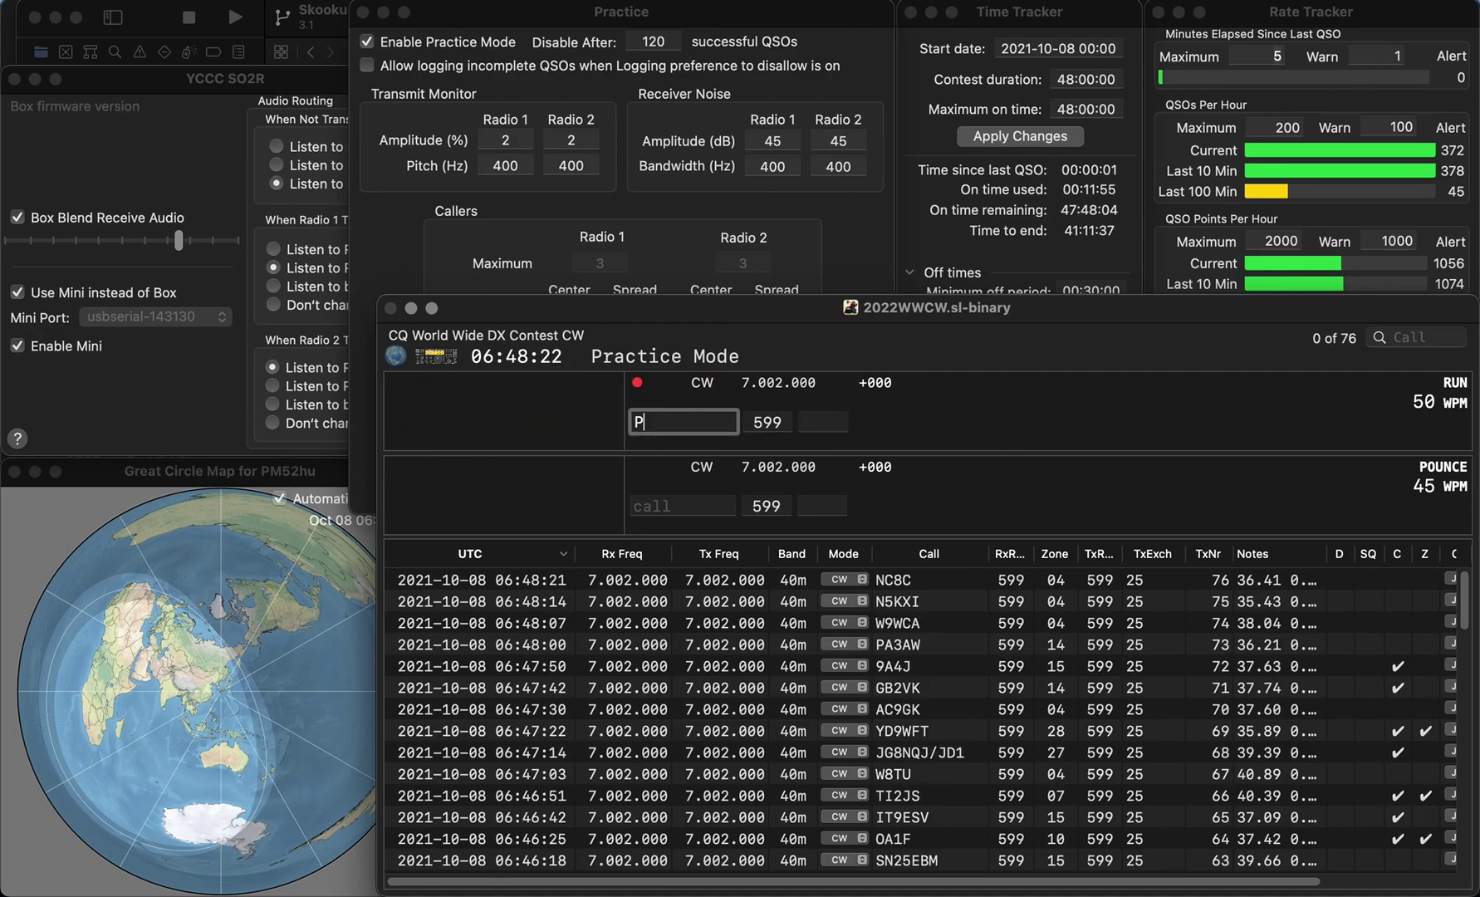
type("P2CC")
key("Tab")
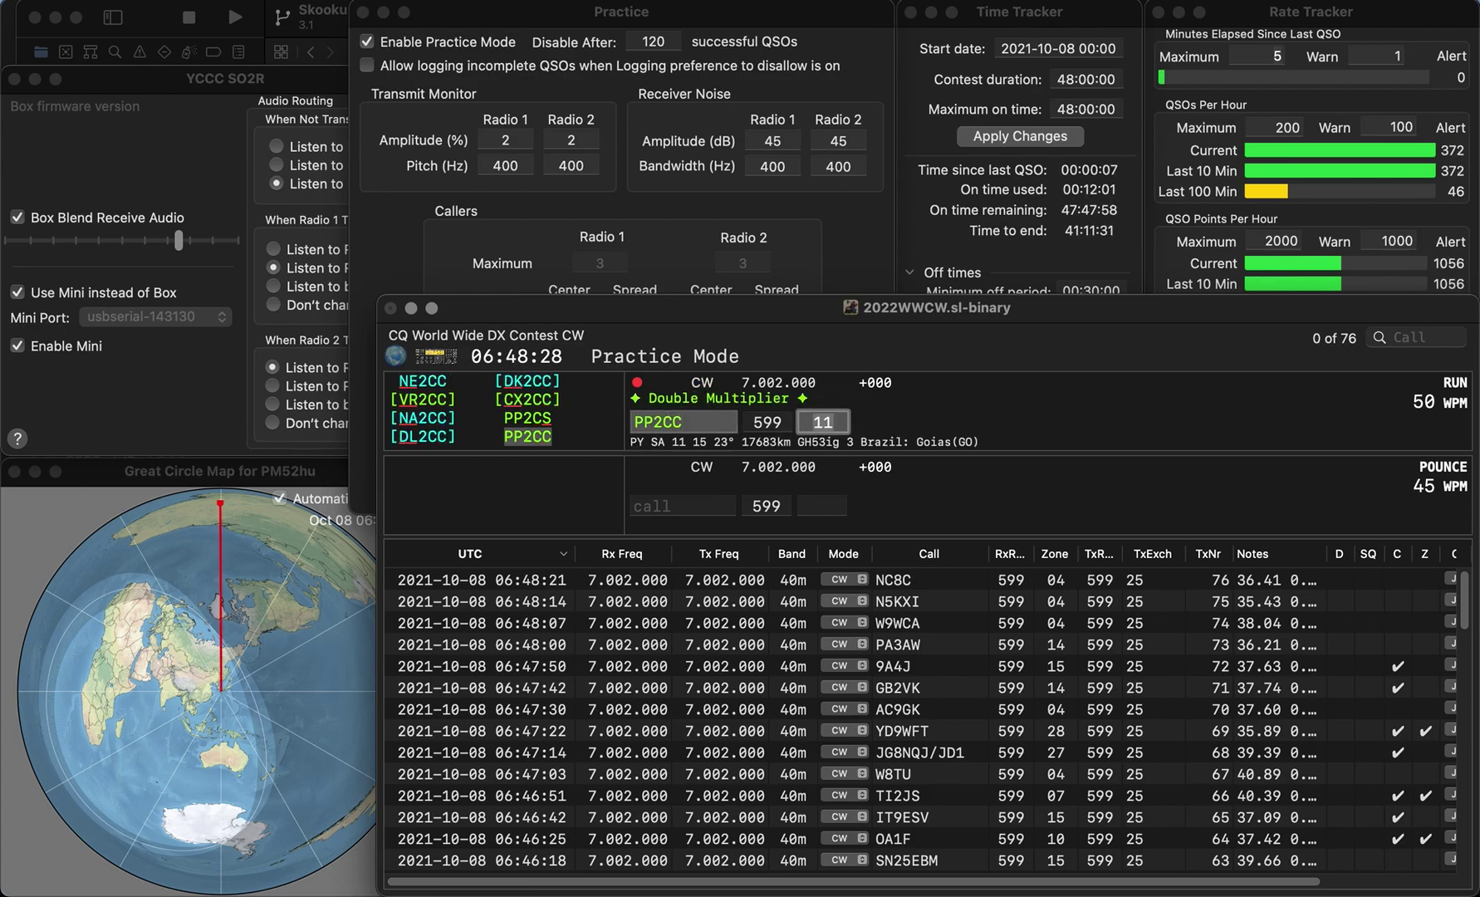
key("Return")
type("WA")
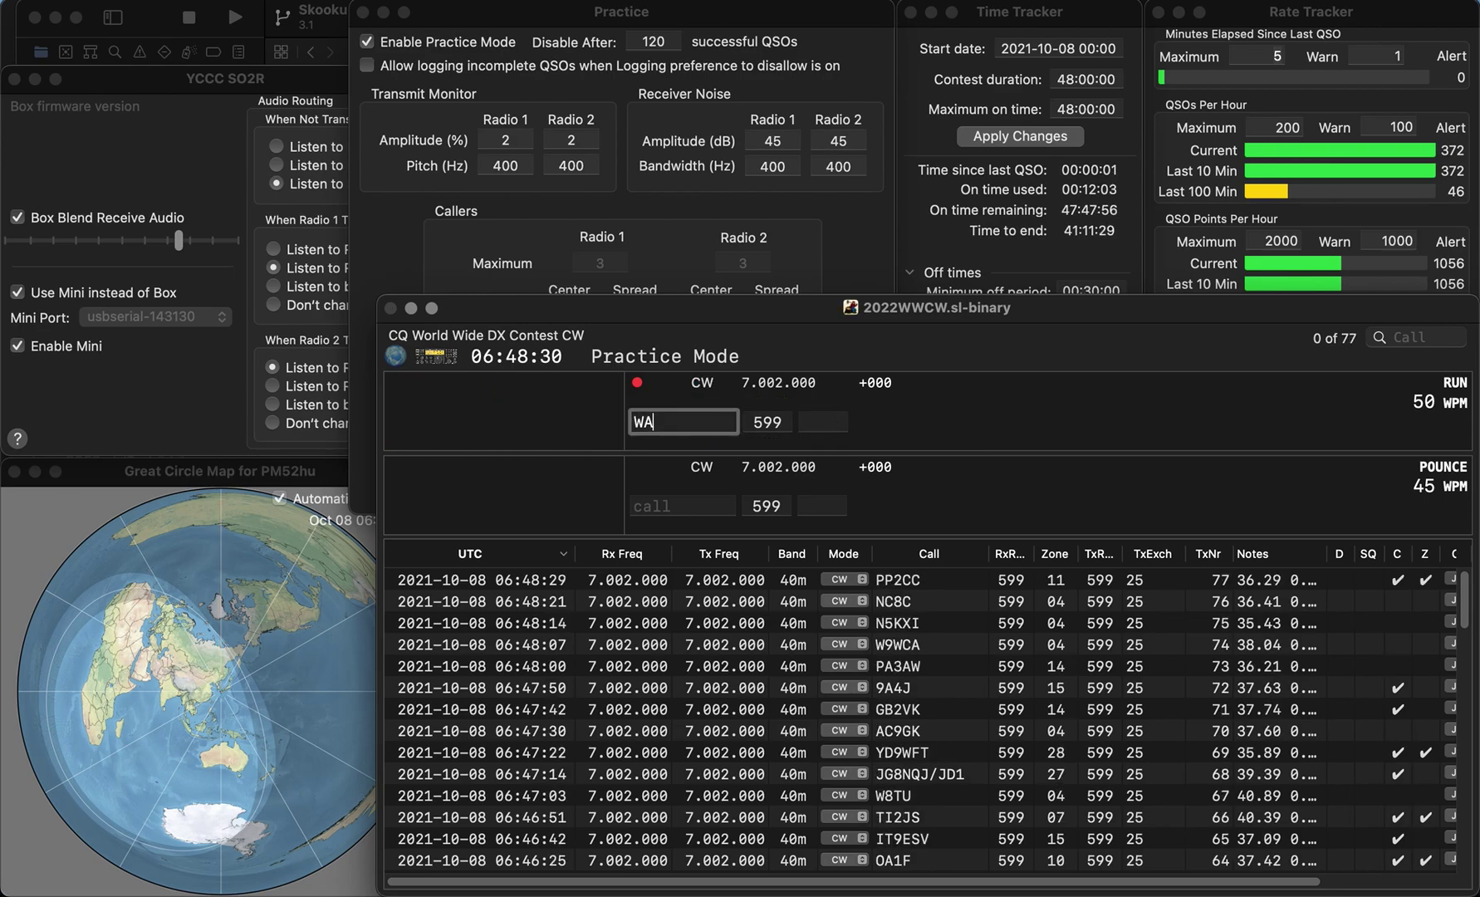
type("4VMC")
key("space")
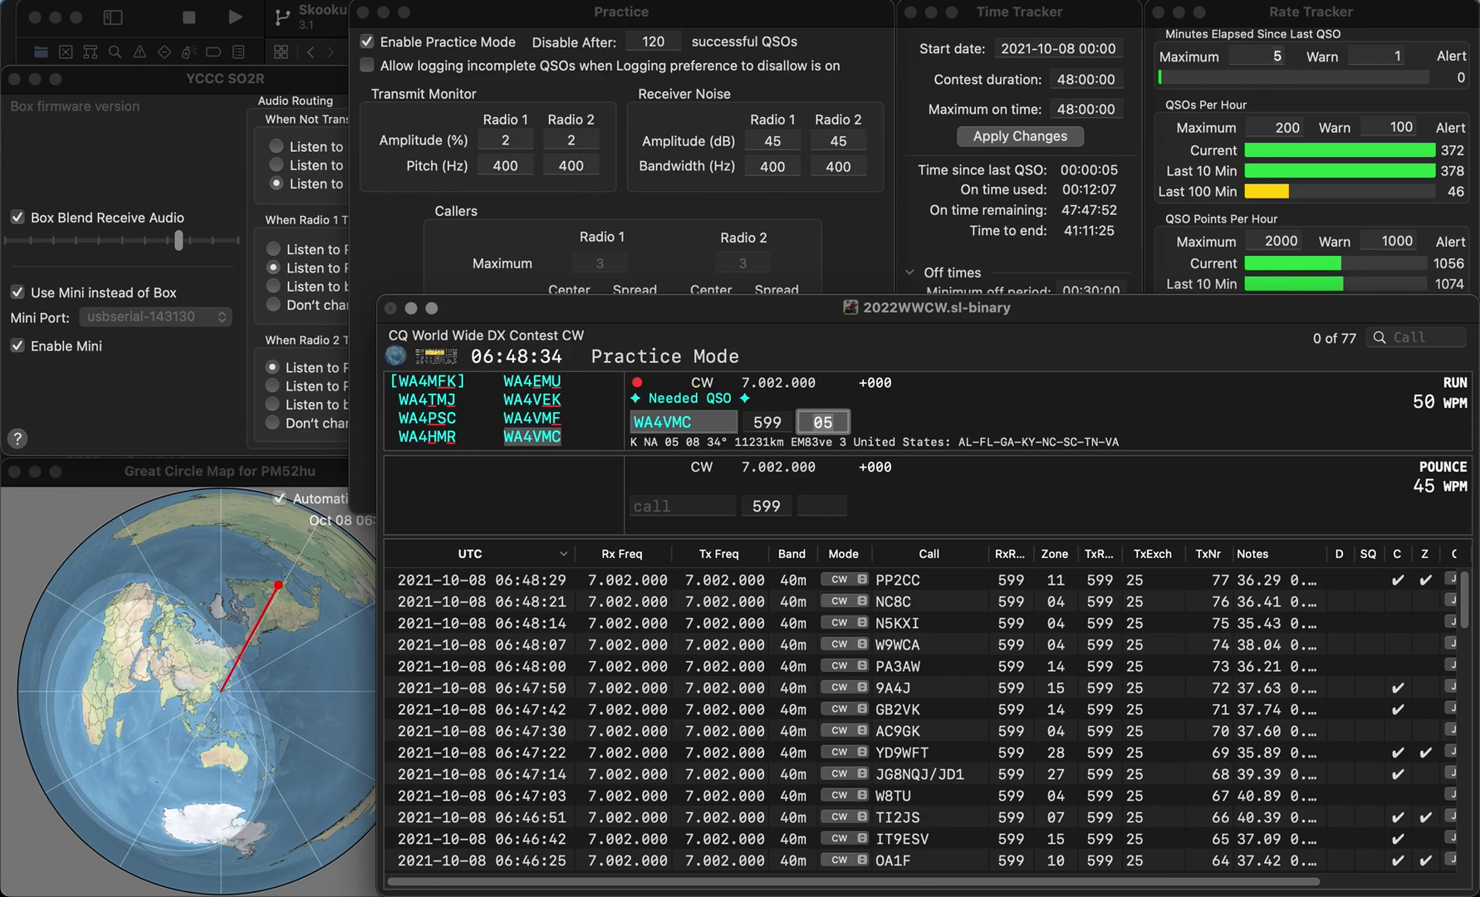
key("Return")
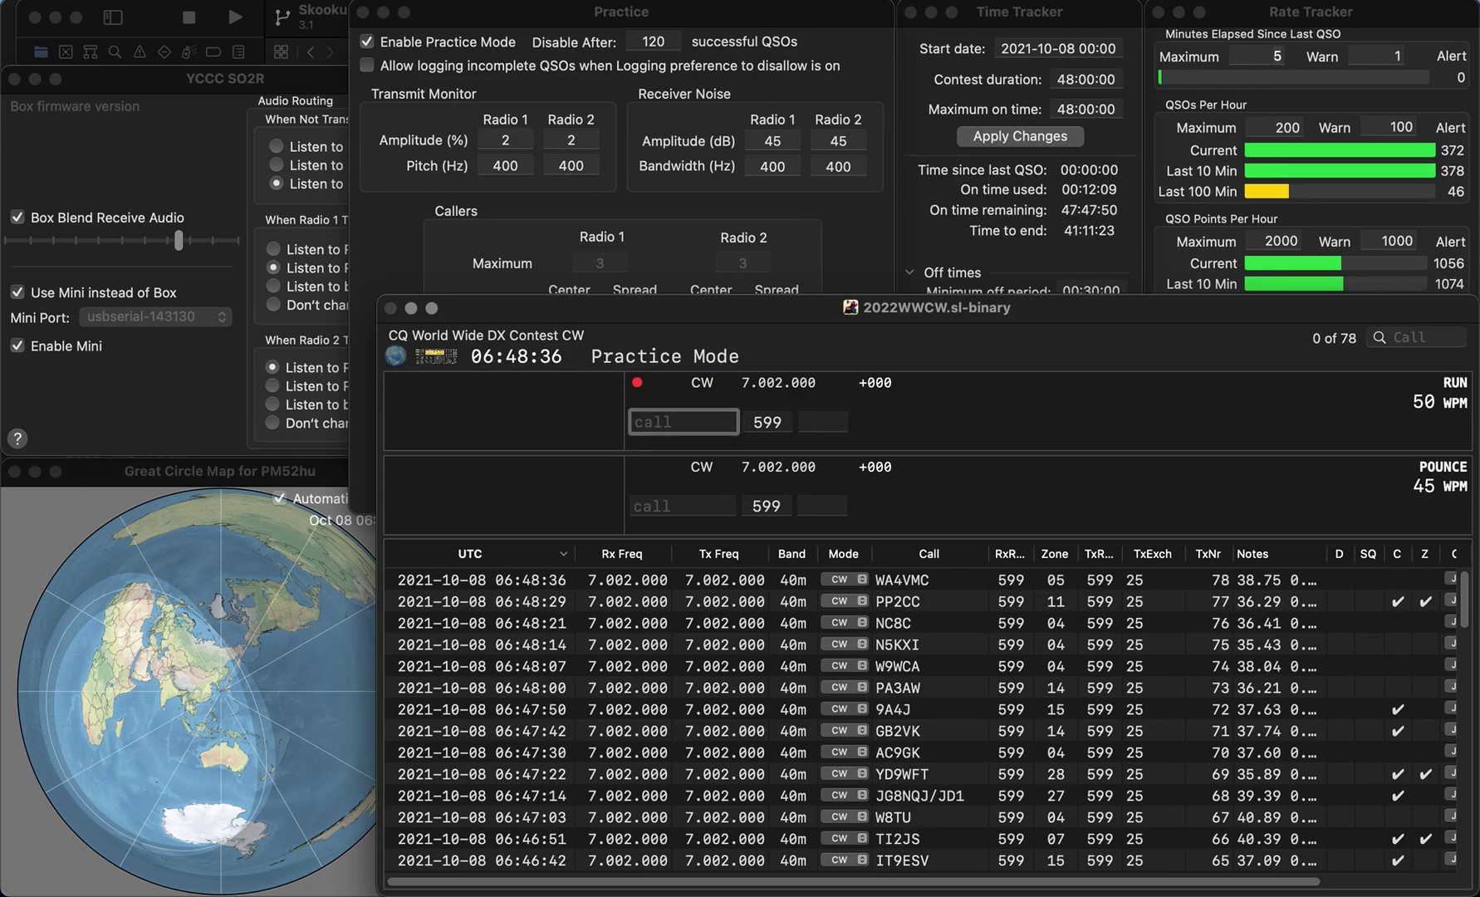
type("F6EKU")
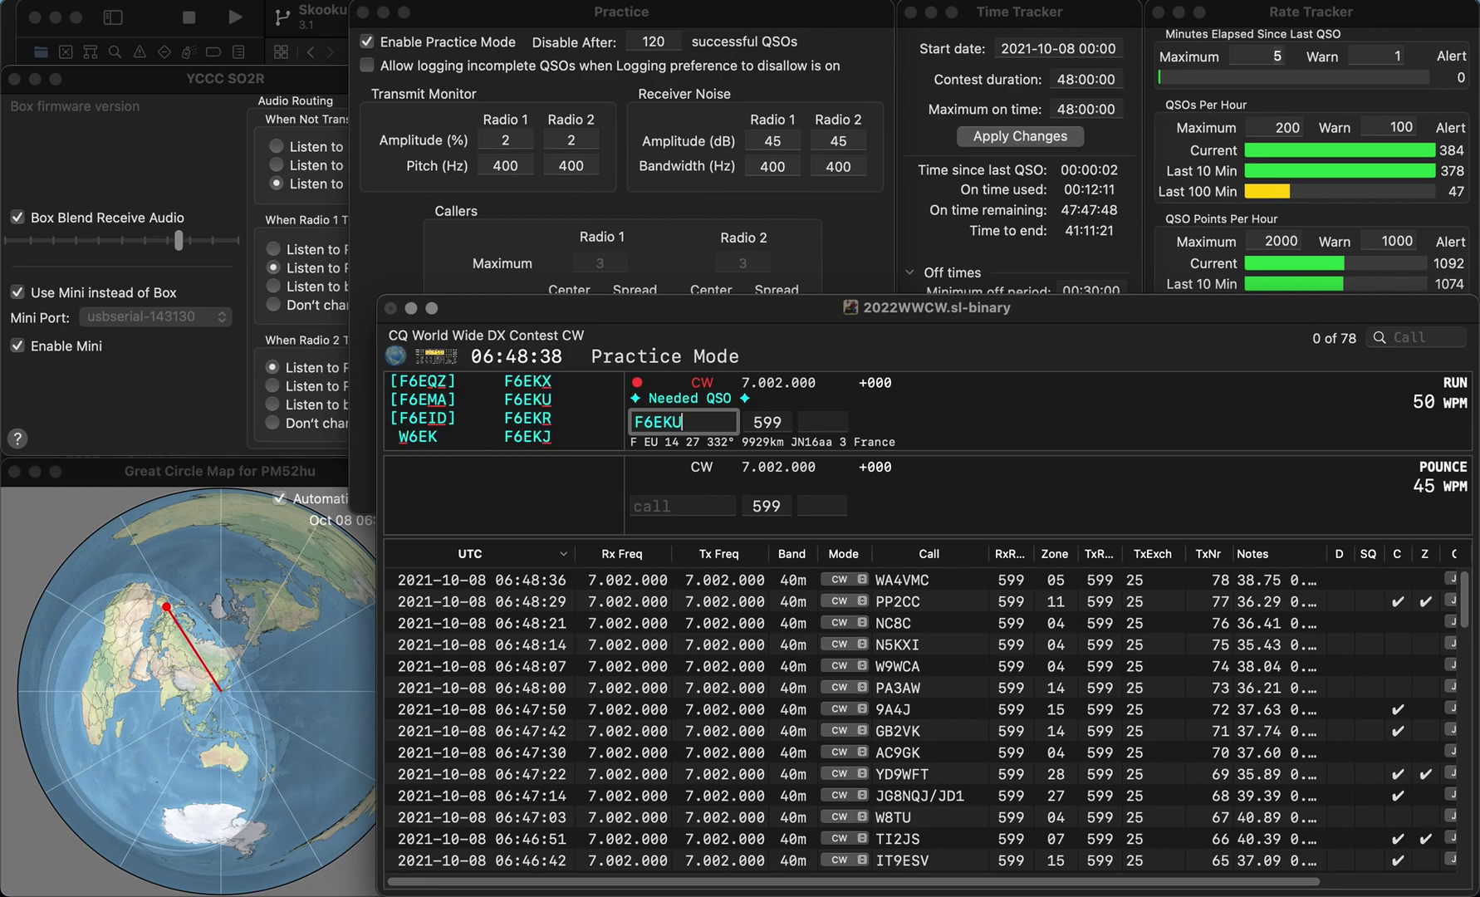
key("Return")
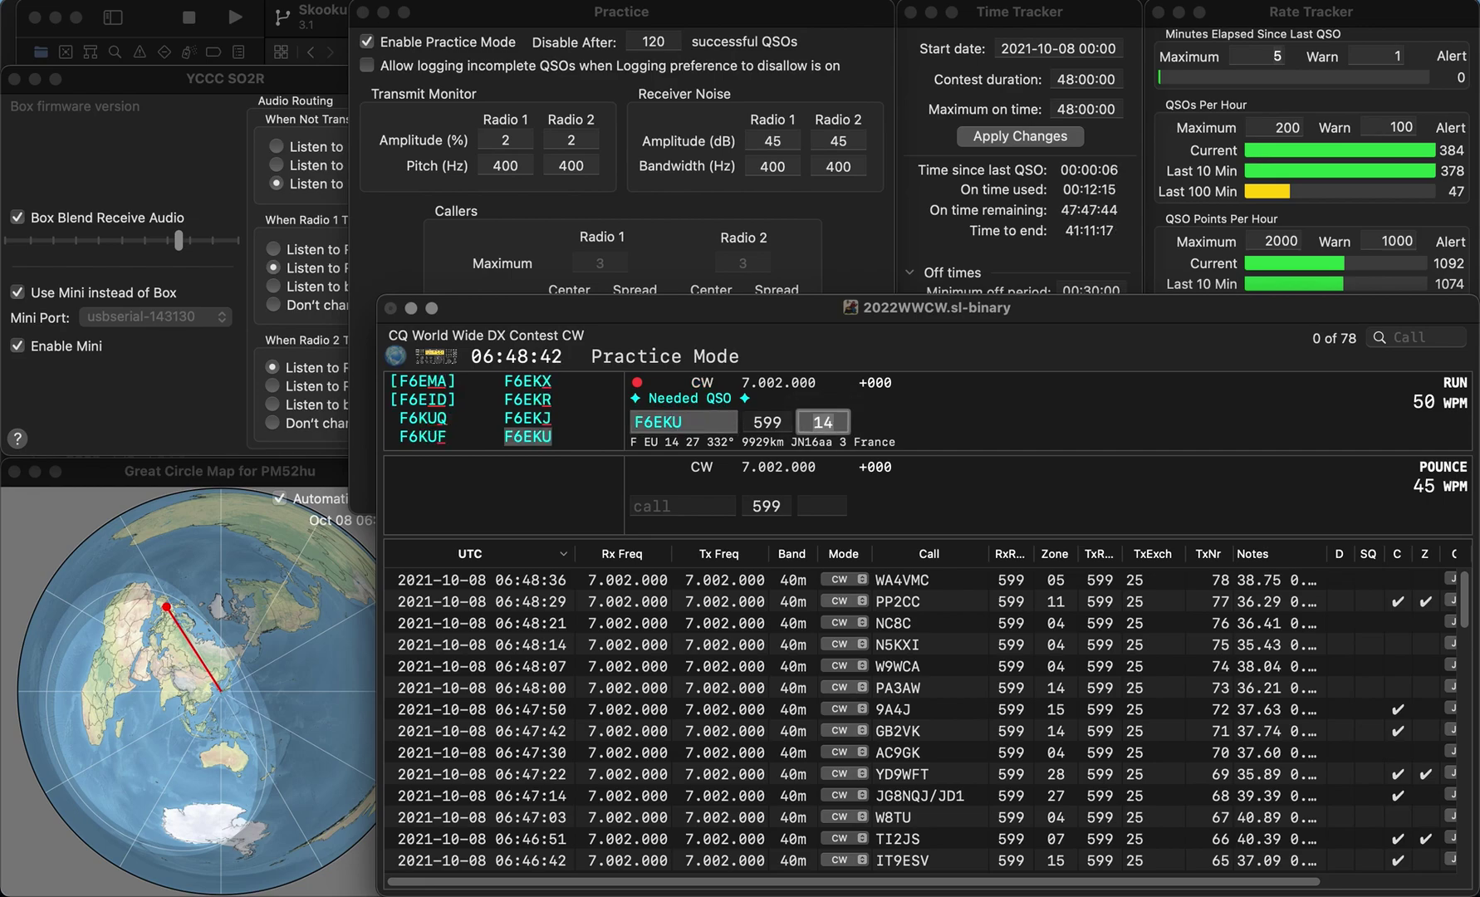
key("Return")
type("W0YVA")
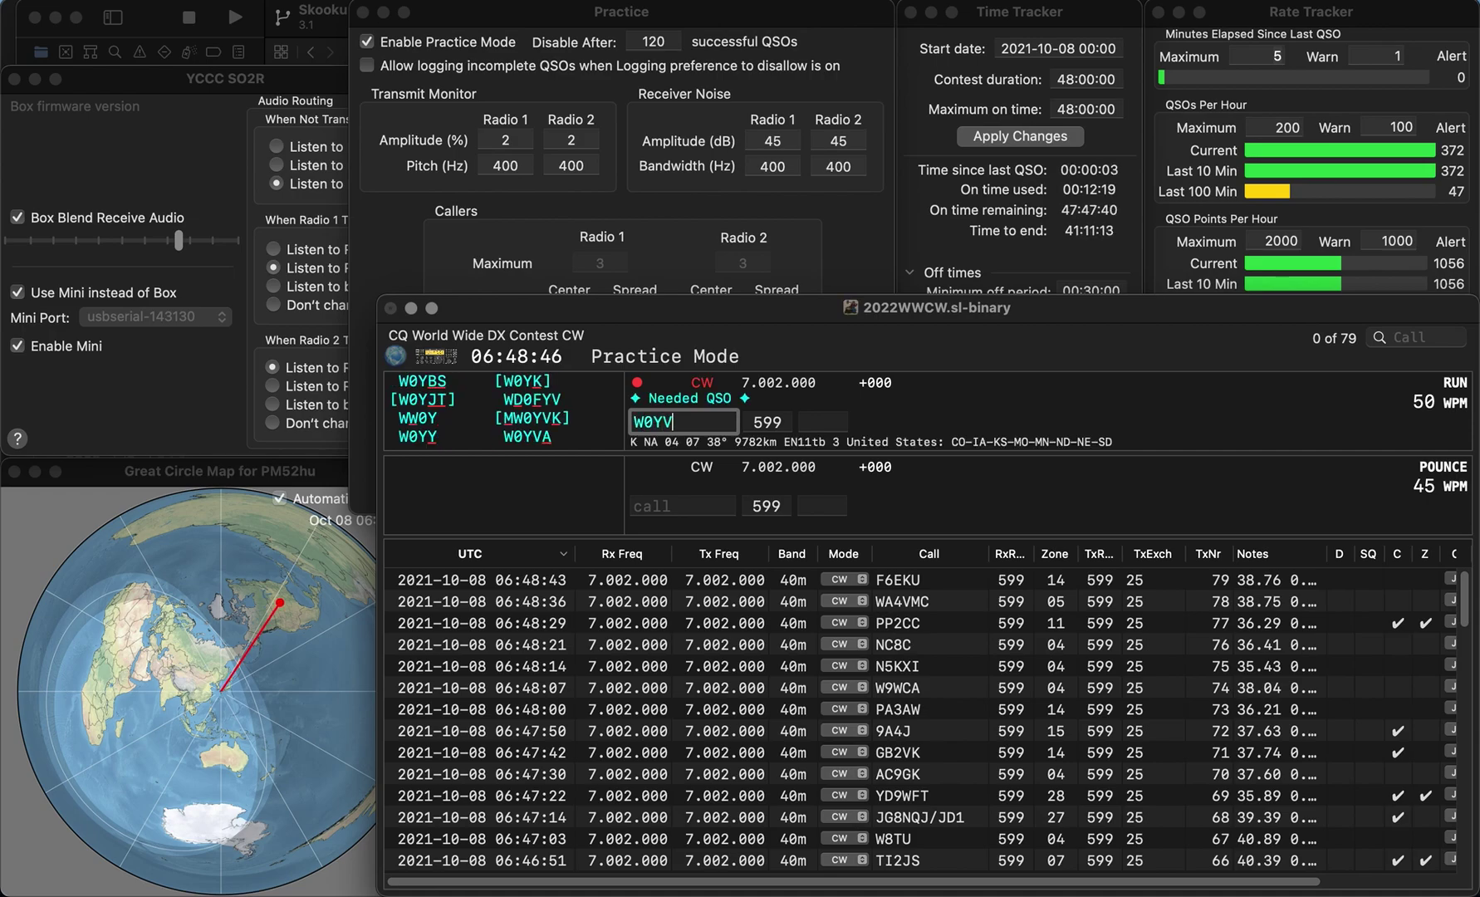
key("space")
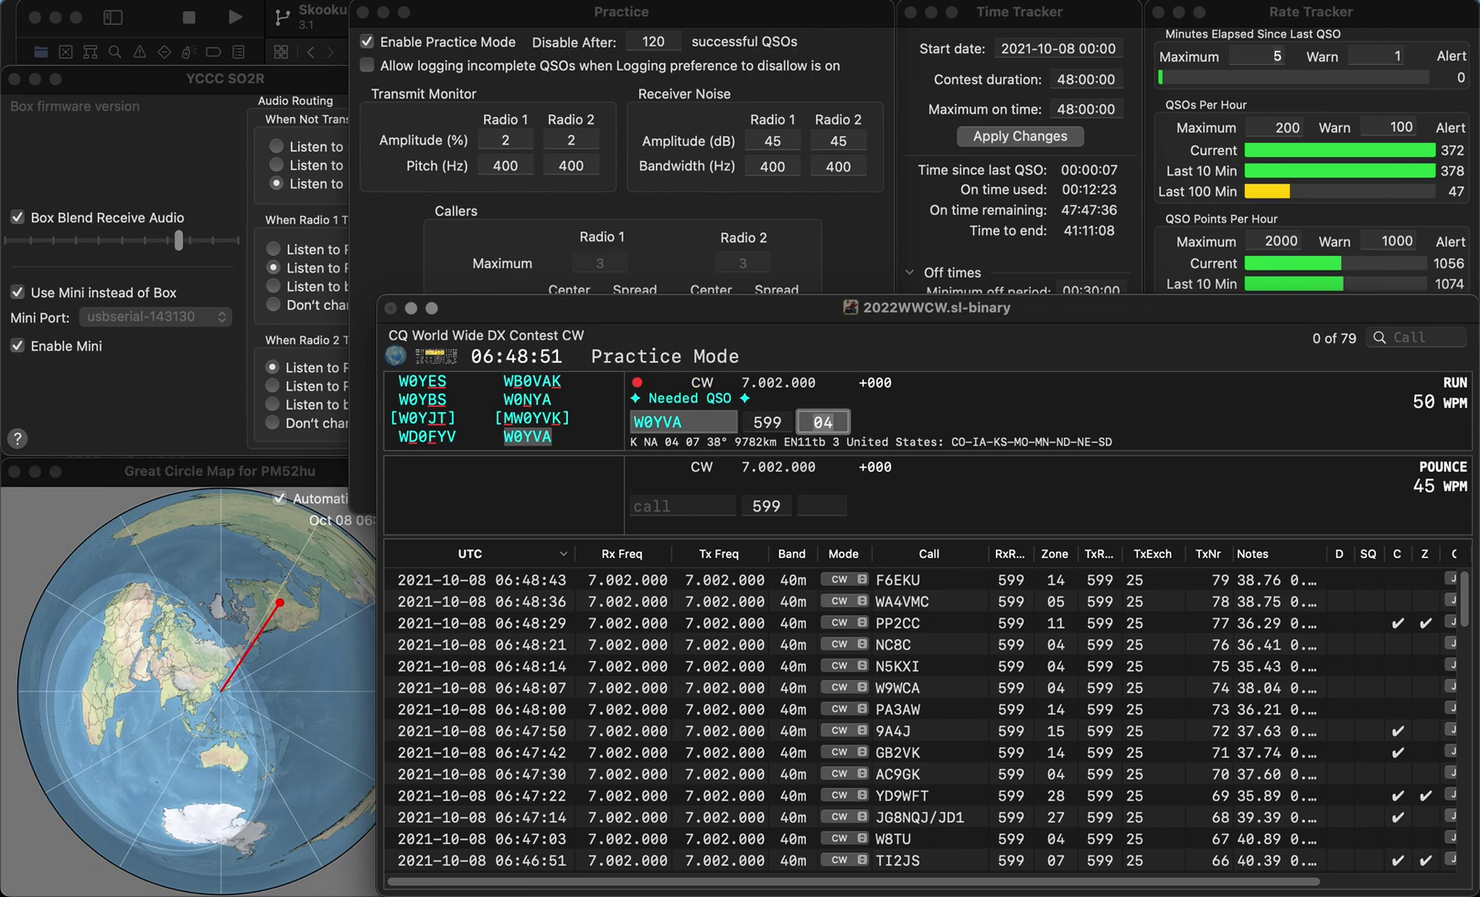
key("Return")
type("VP8LP")
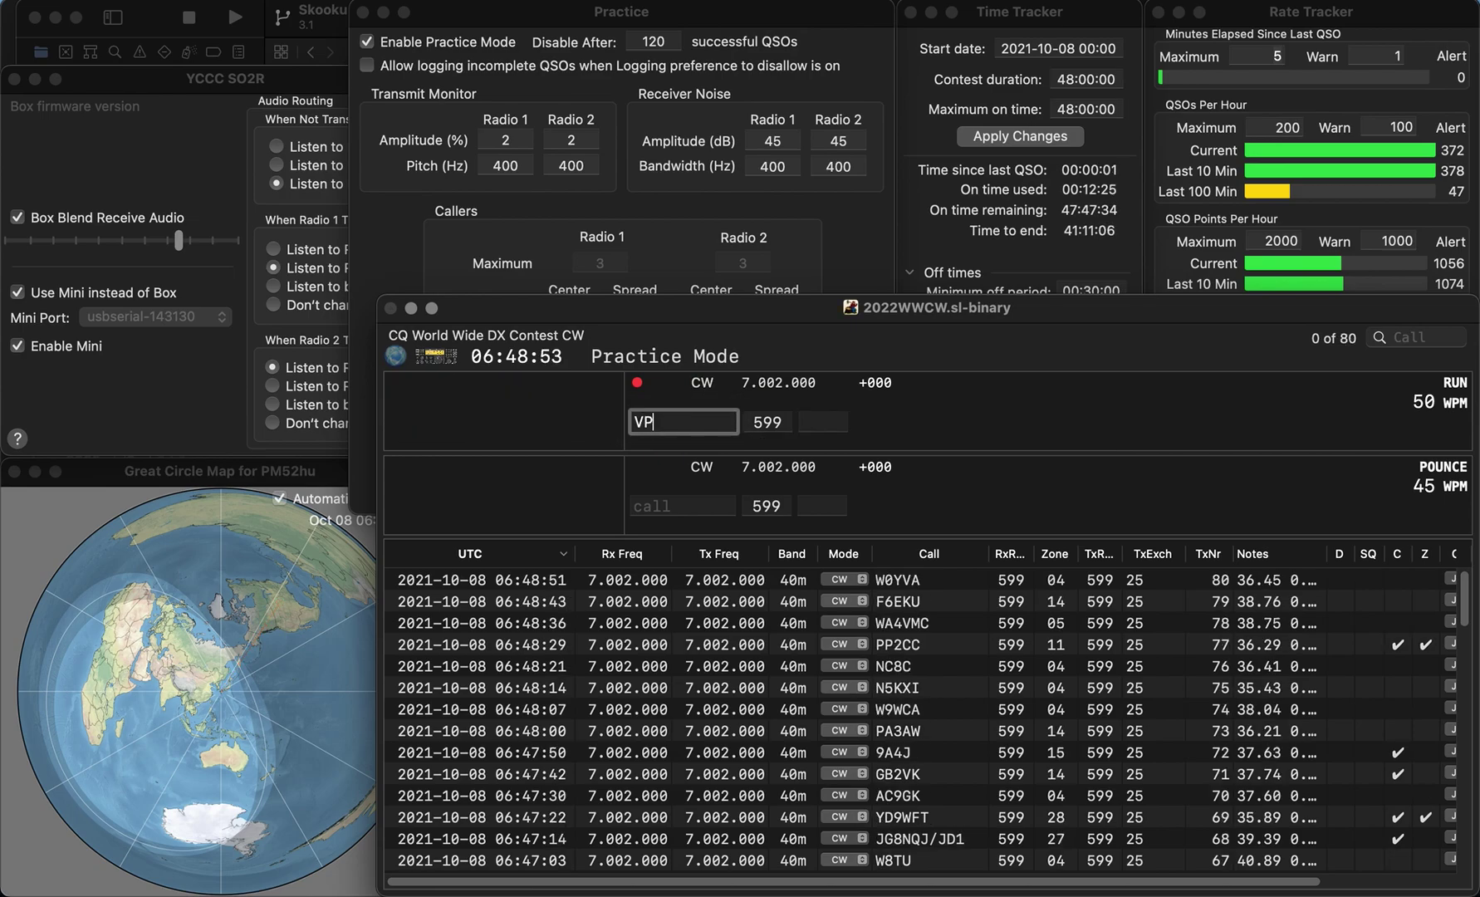
key("space")
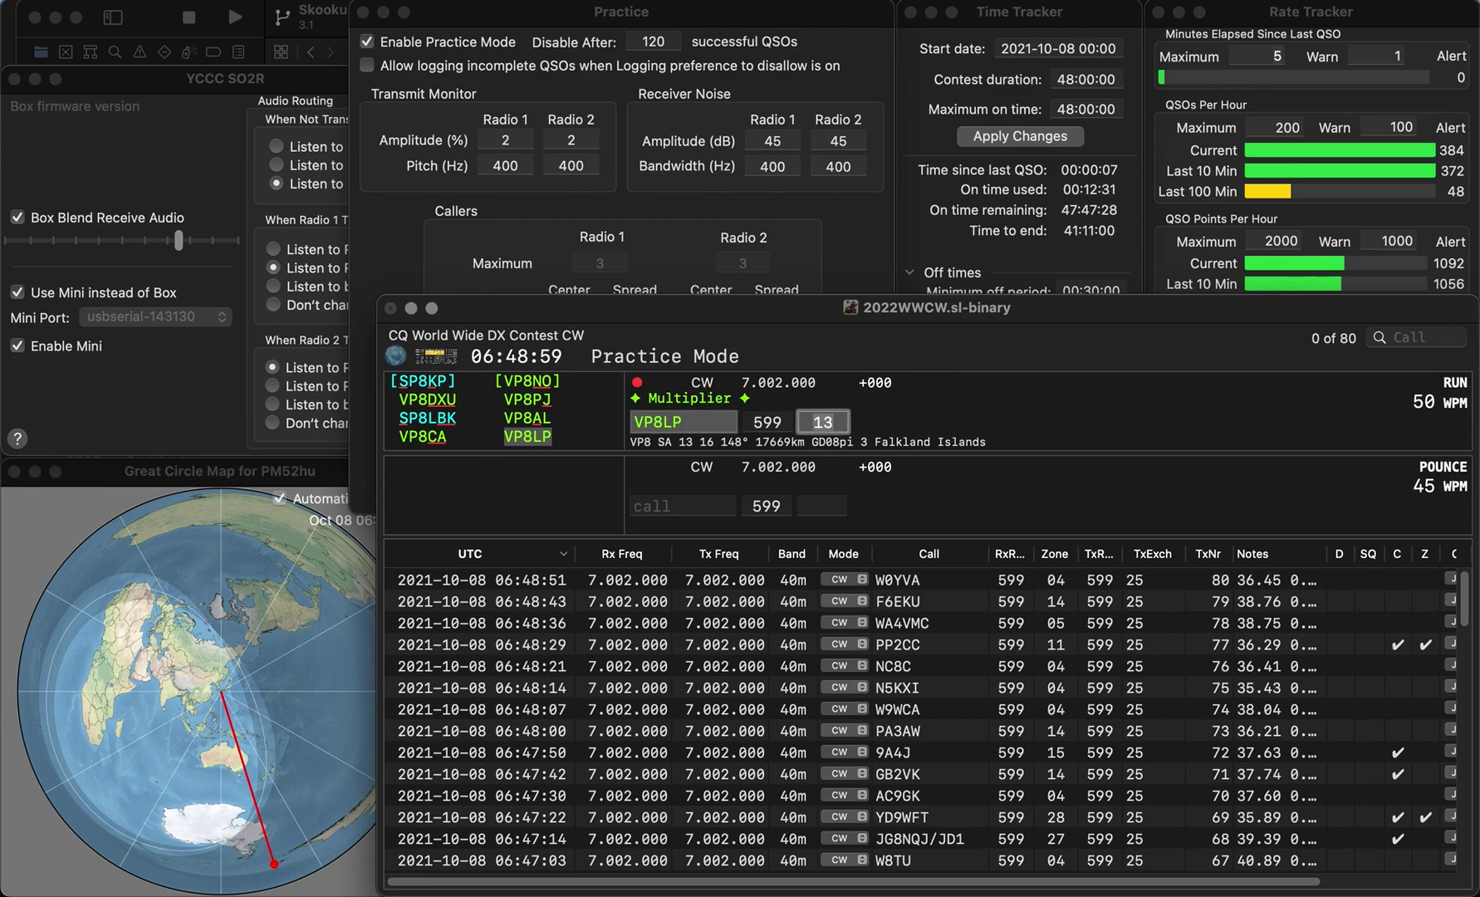
key("Return")
type("D")
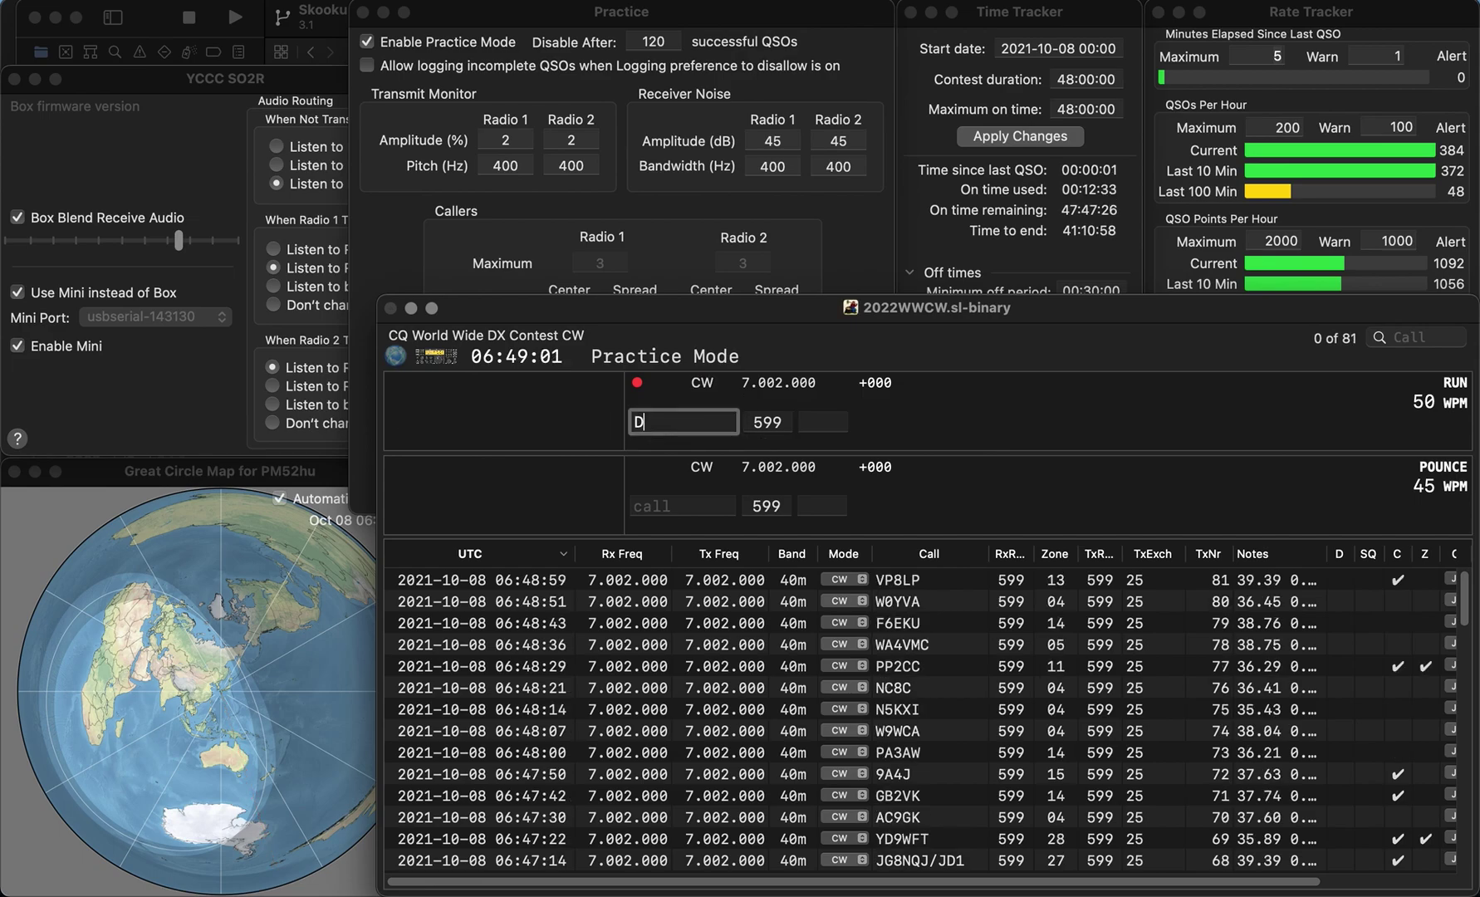
type("J9X")
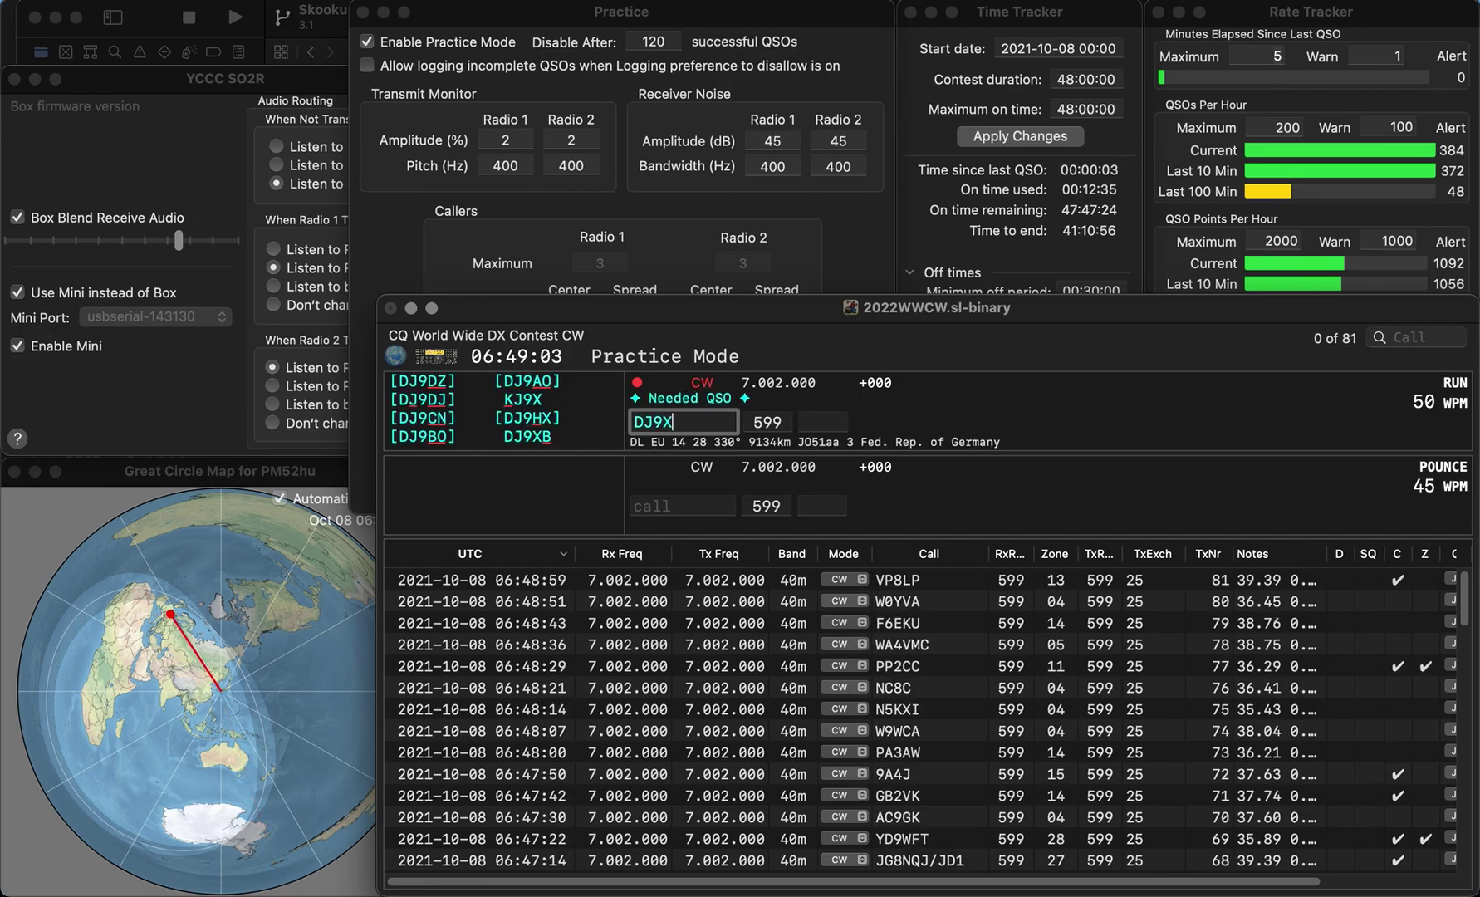
type("B")
key("space")
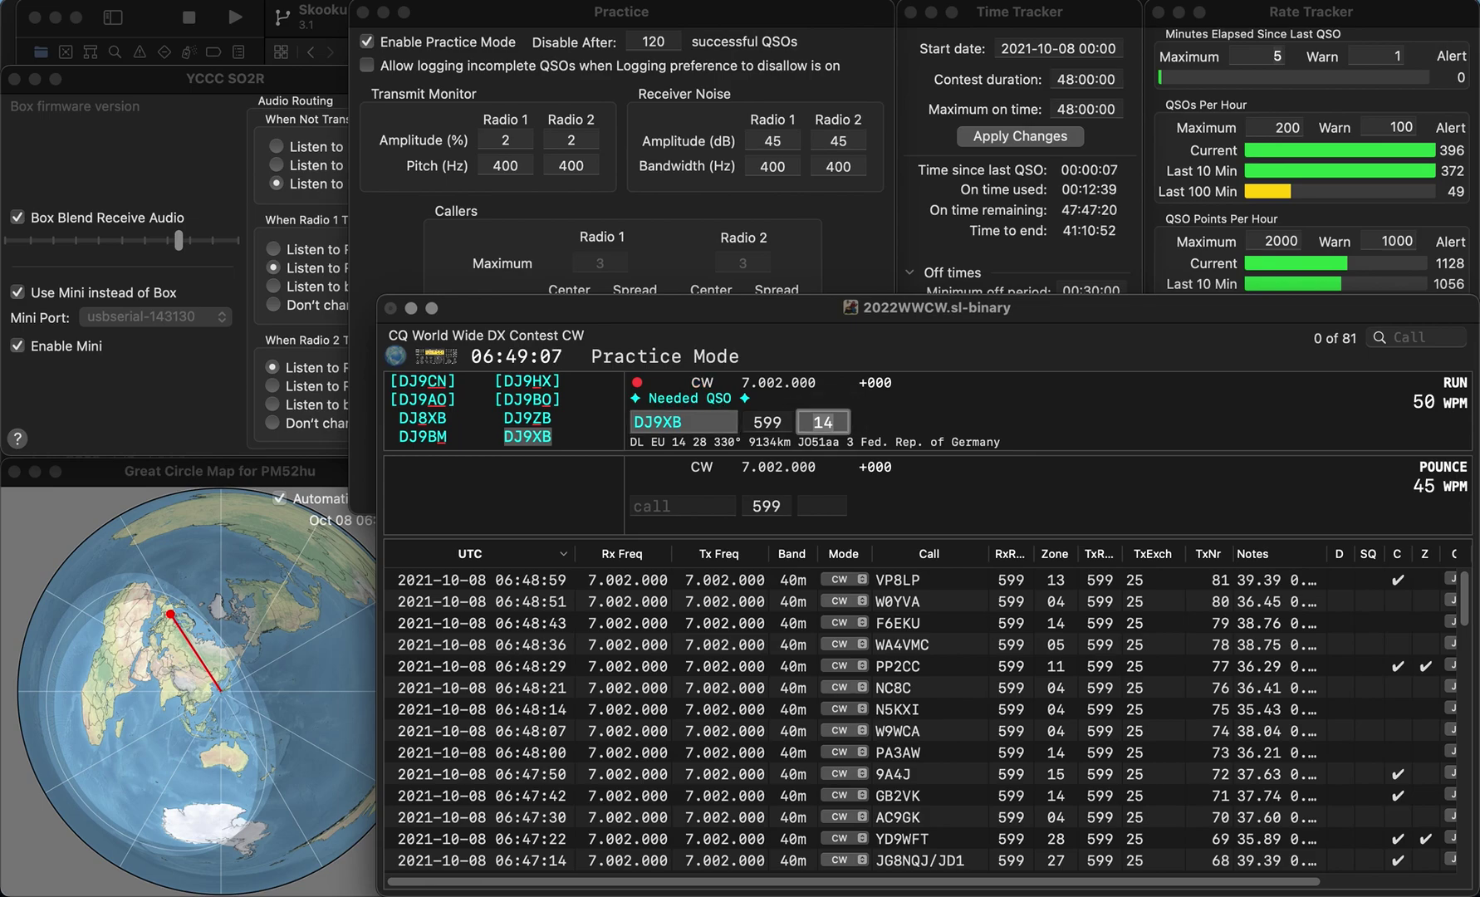
key("Return")
Step: Enter ND9G as the caller on the run radio and log the contact with report 599 and zone 04
type("N")
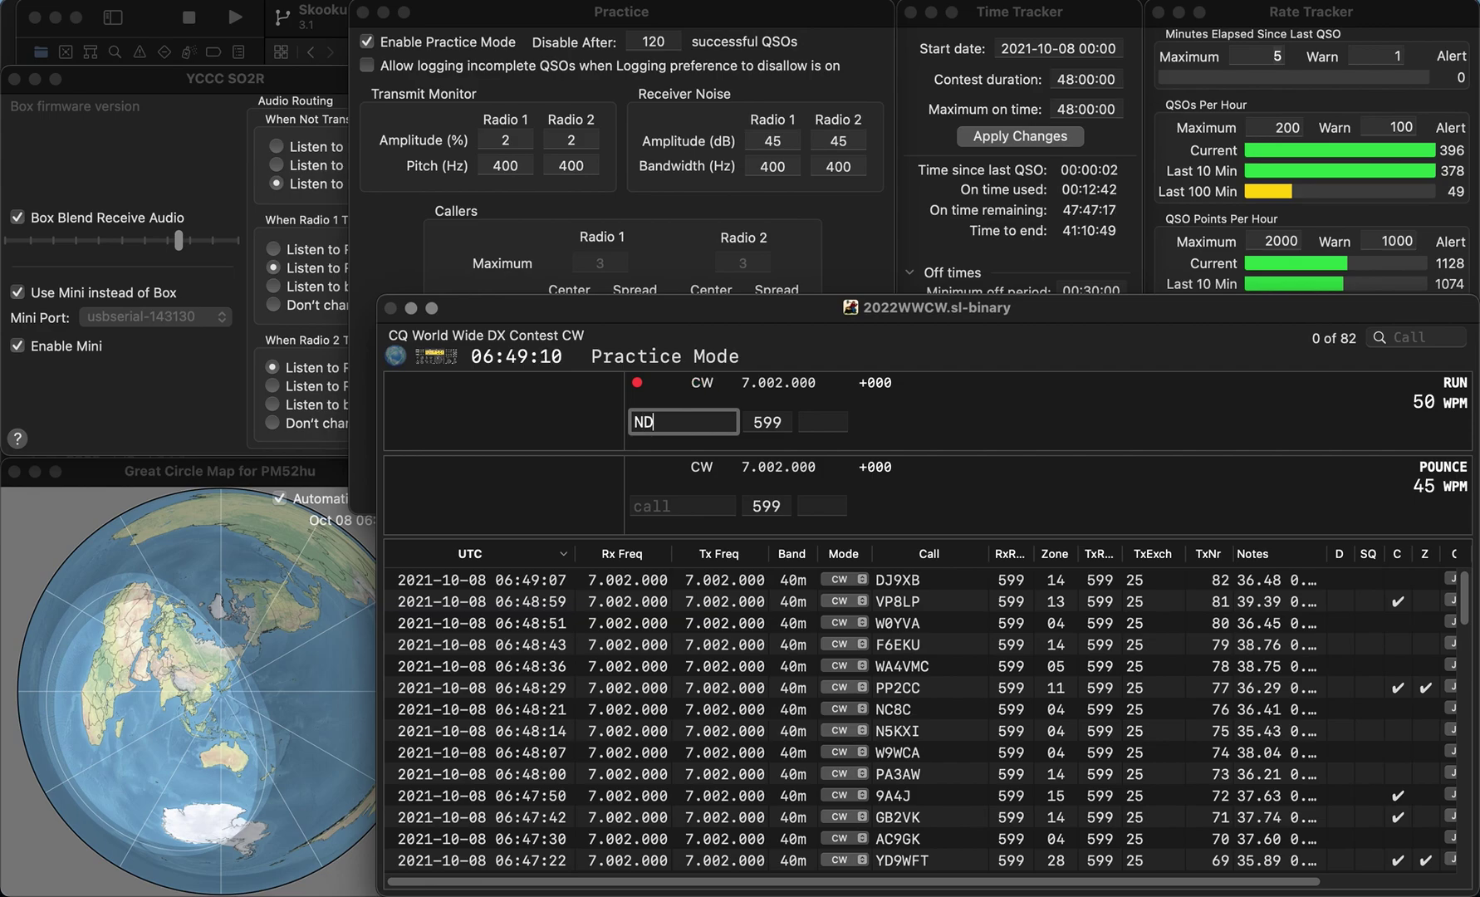
type("D9G")
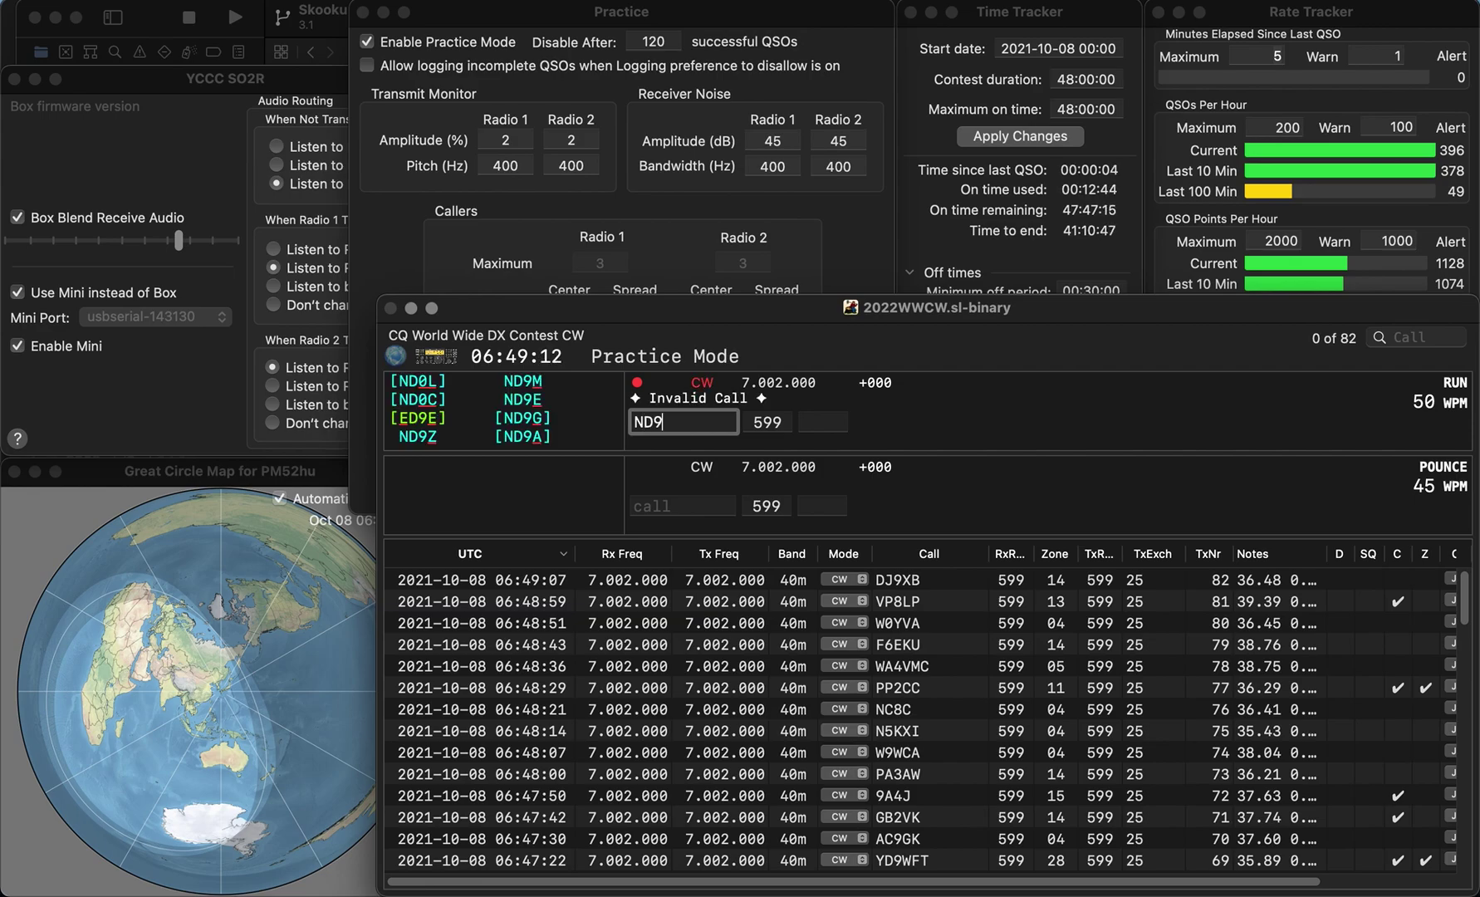
key("Return")
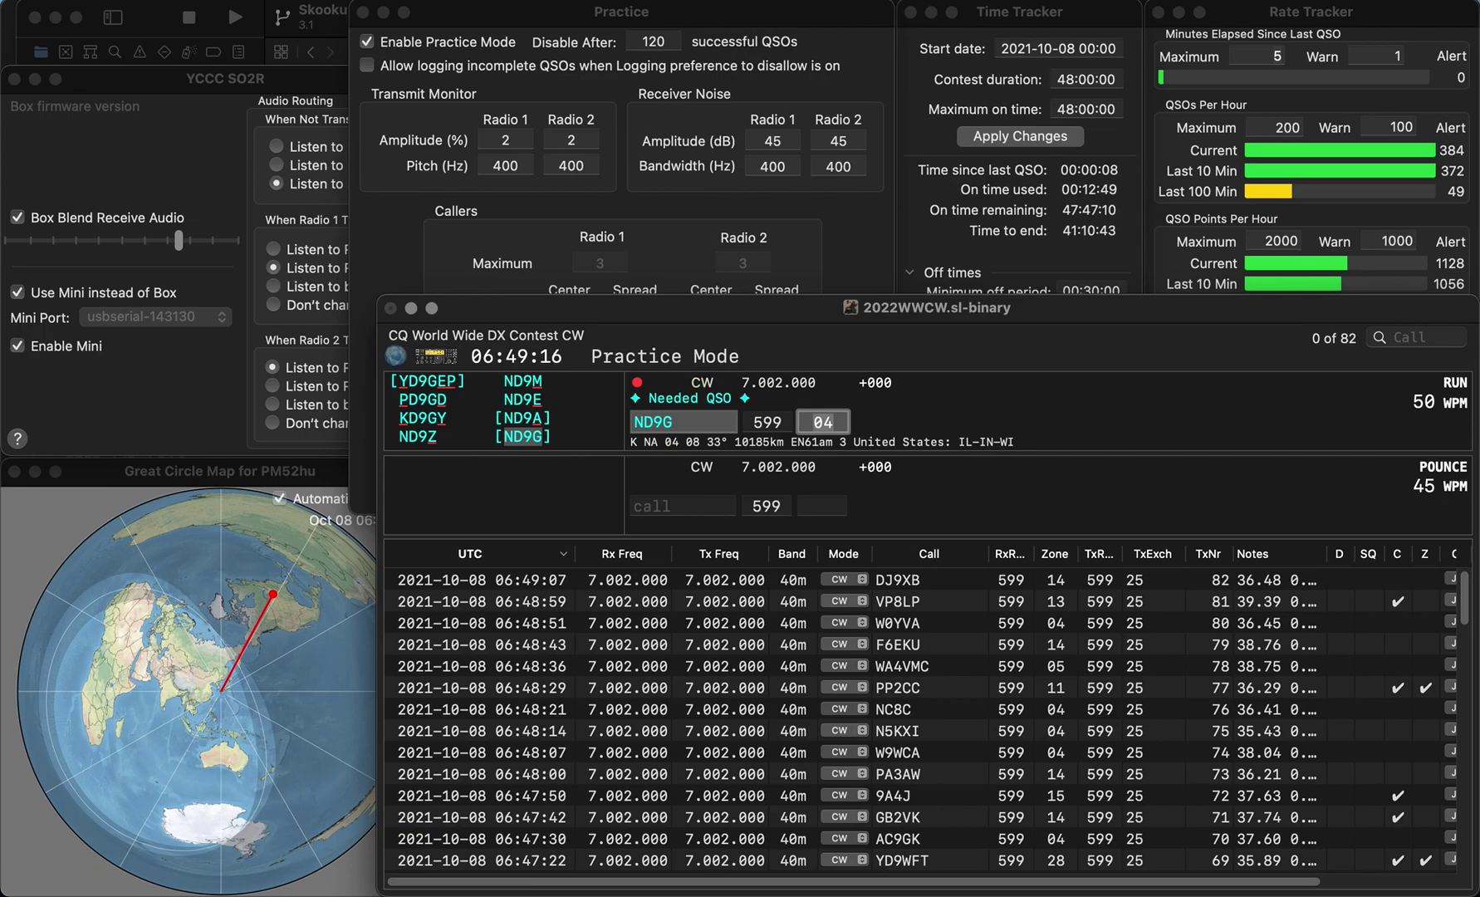
key("Return")
type("J")
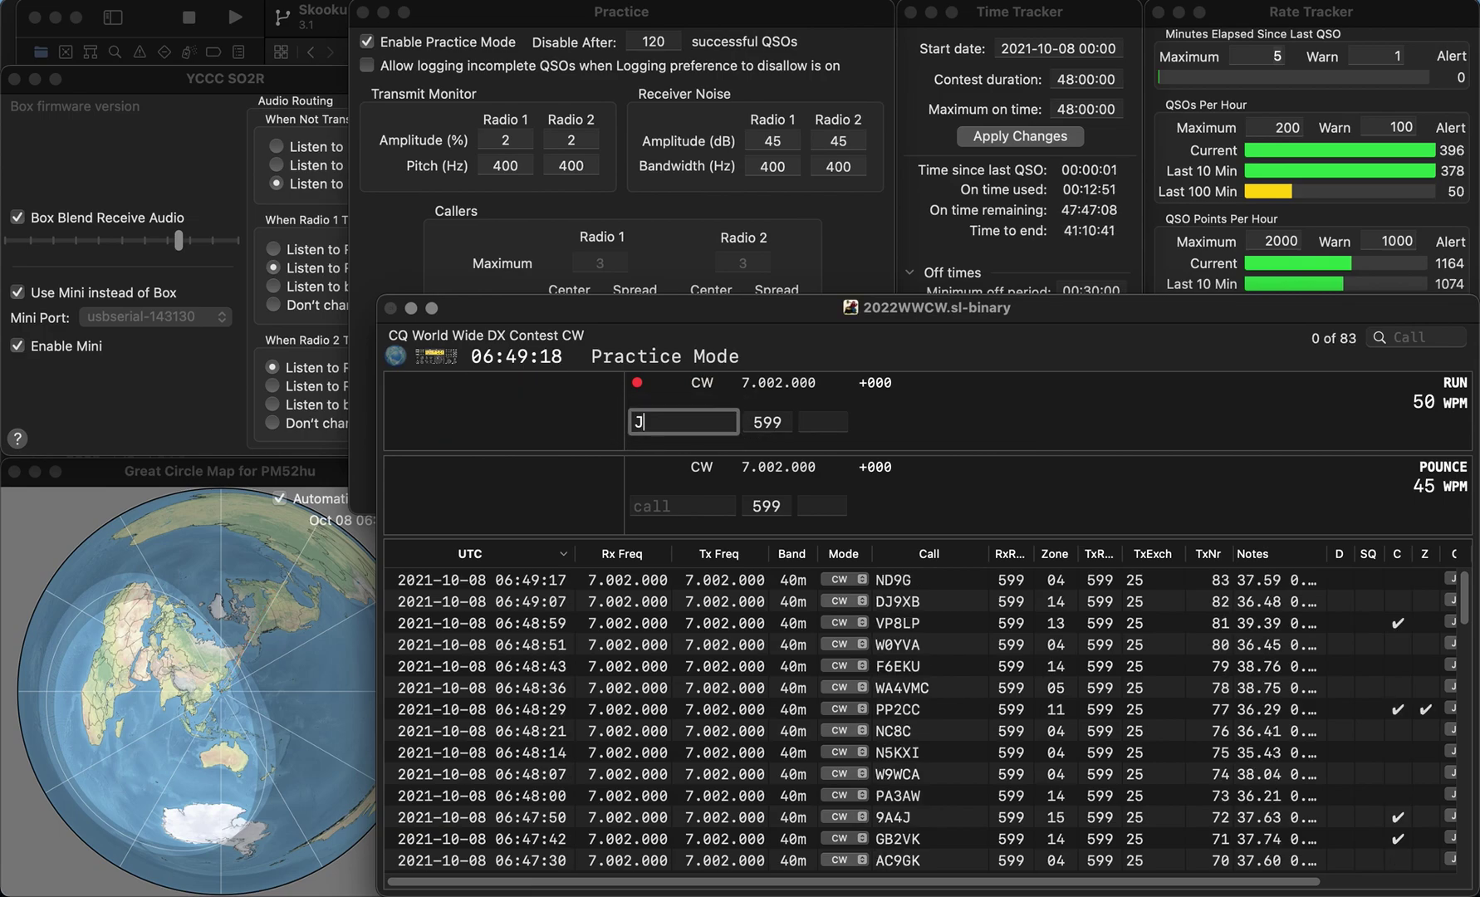
type("A2AXB")
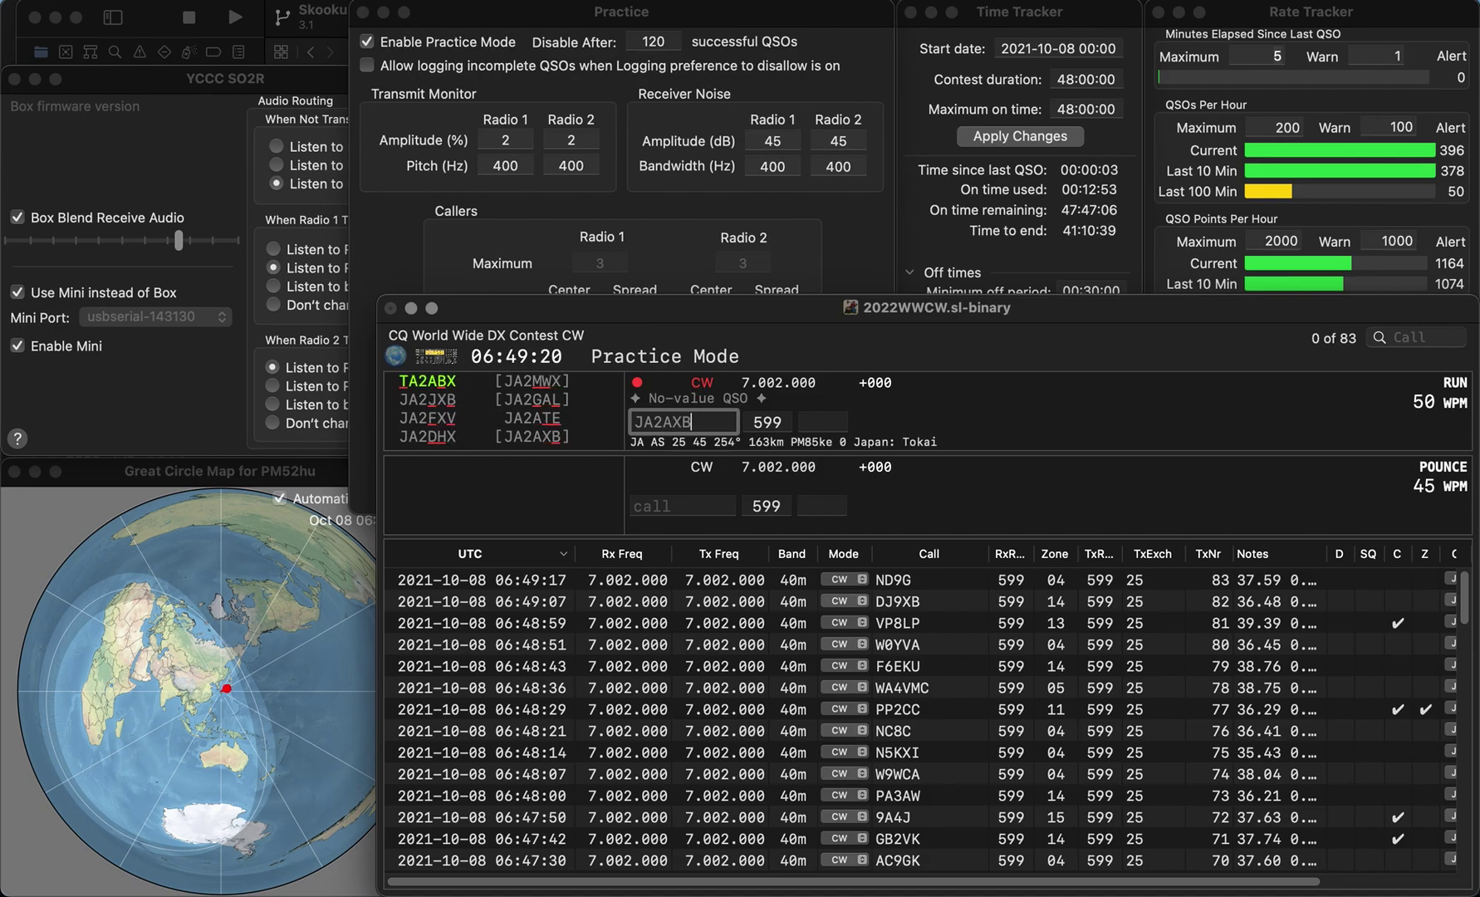
key("Tab")
key("Tab")
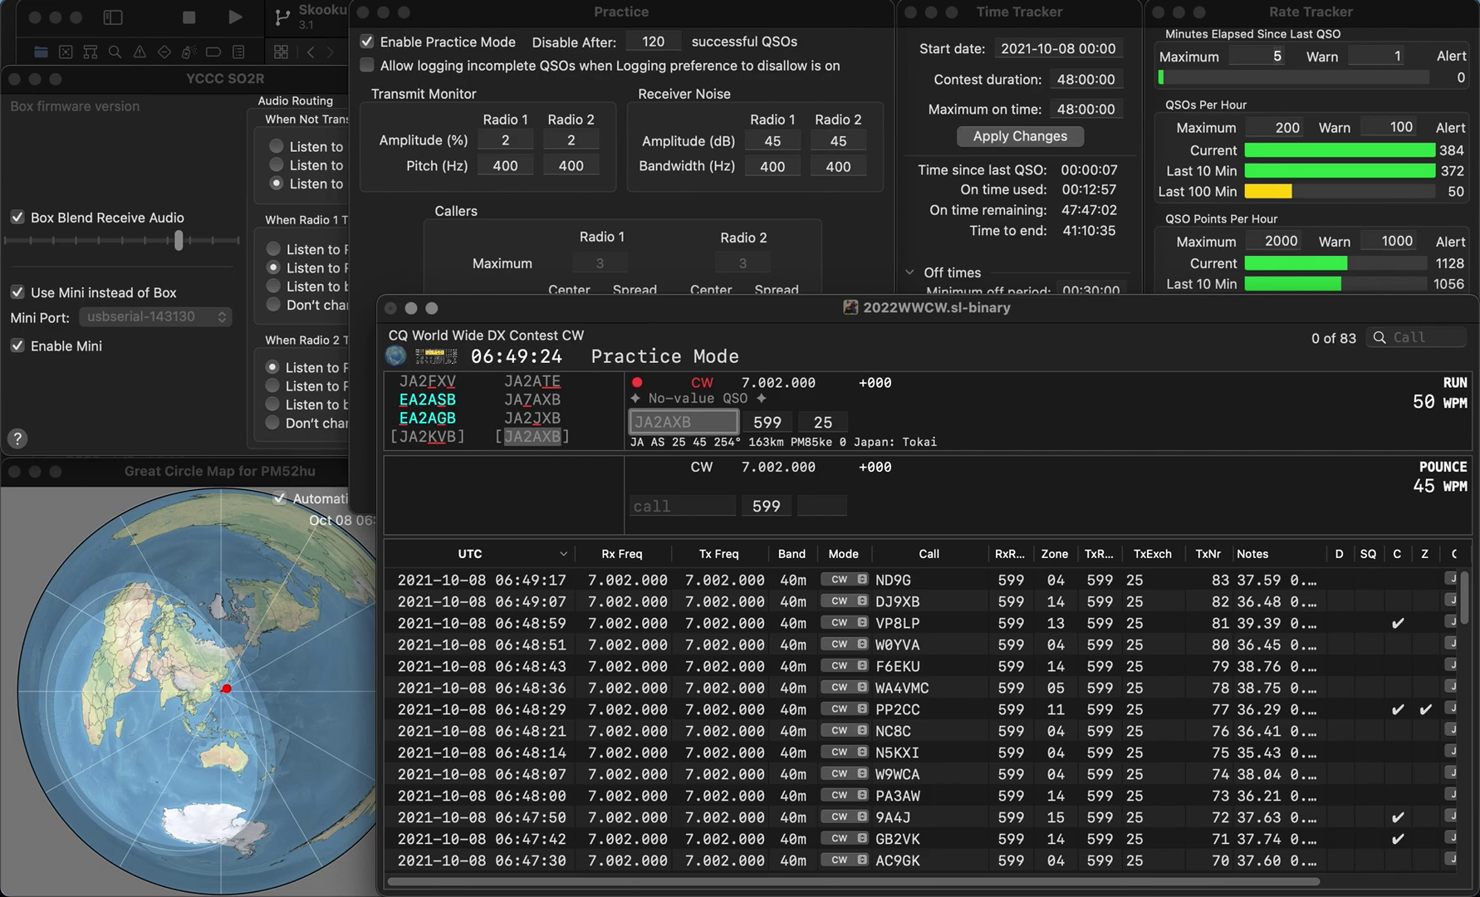
key("Tab")
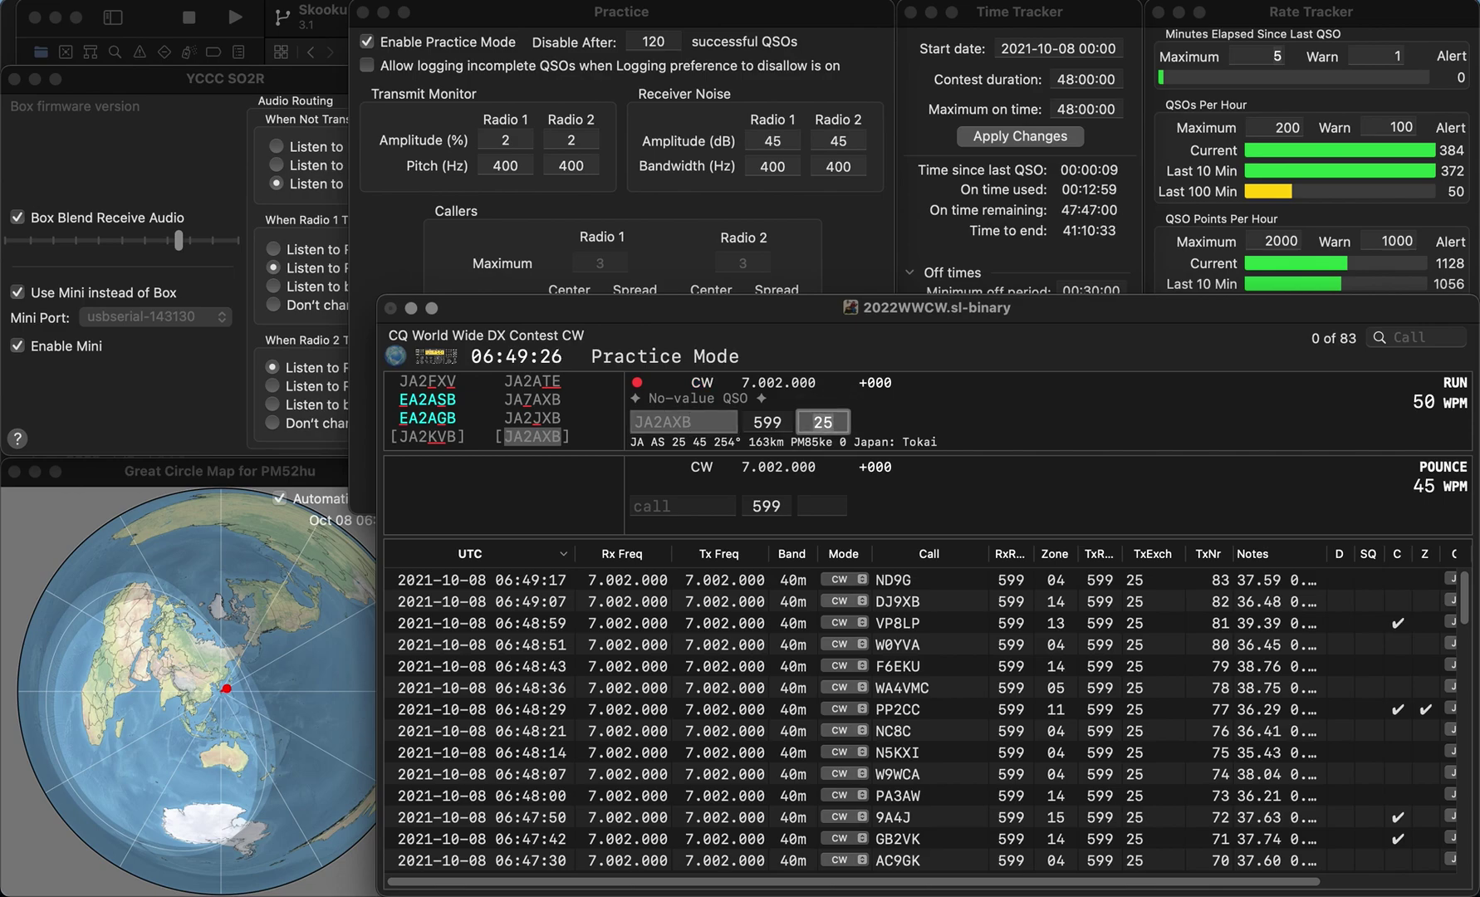
key("Return")
Step: Enter DY6QI on the run radio, correct it to BY6QS and log the contact with report 599 and zone 24
type("DY6QI")
key("Left")
key("Left")
key("Left")
key("Left")
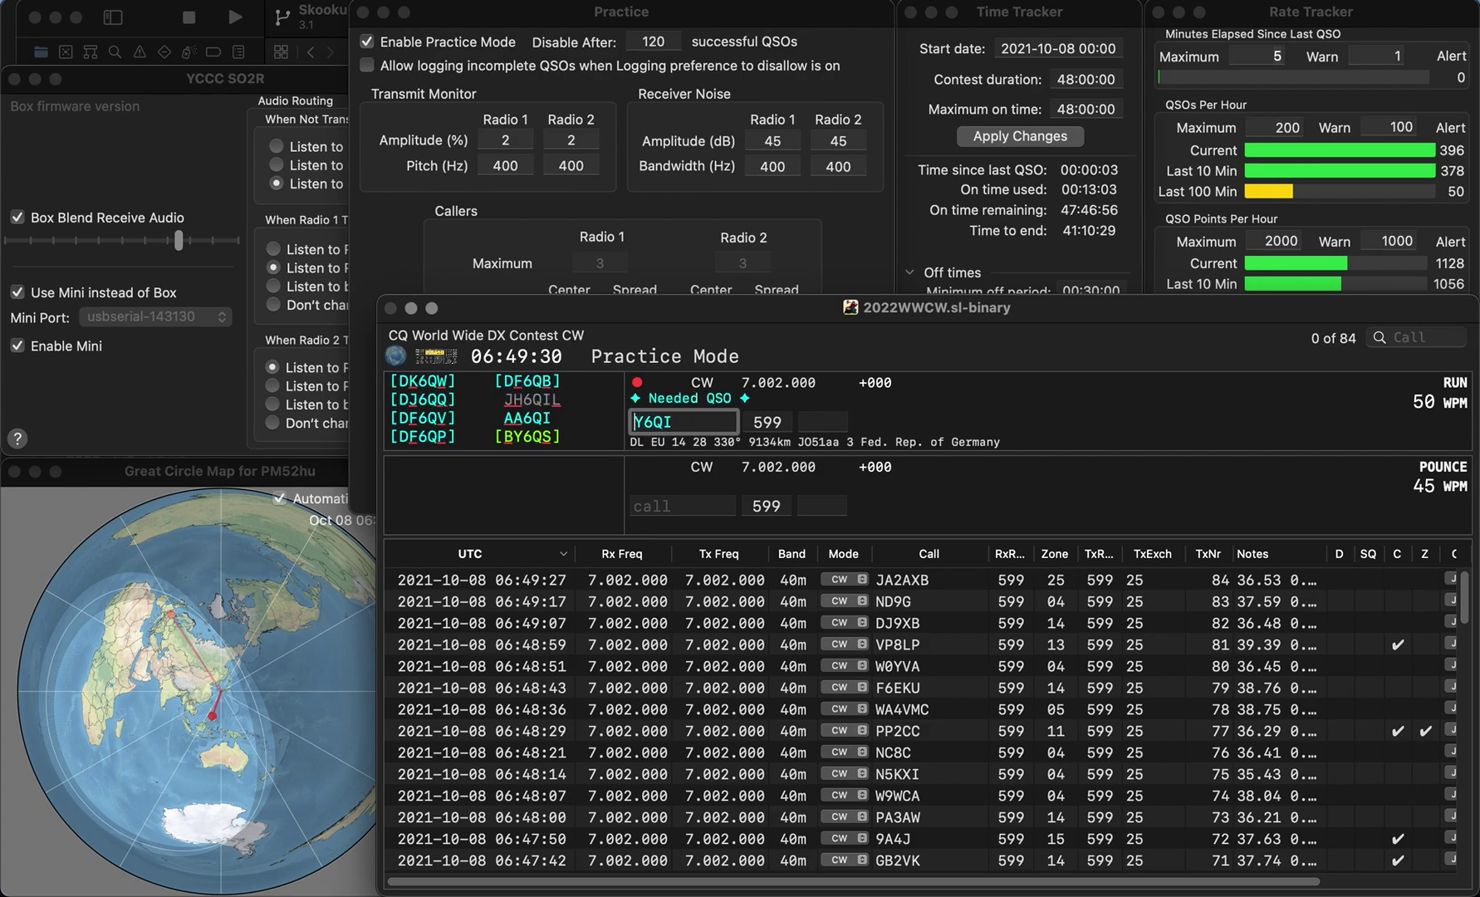
key("BackSpace")
type("B")
key("Tab")
key("shift+Tab")
key("BackSpace")
type("S")
key("Tab")
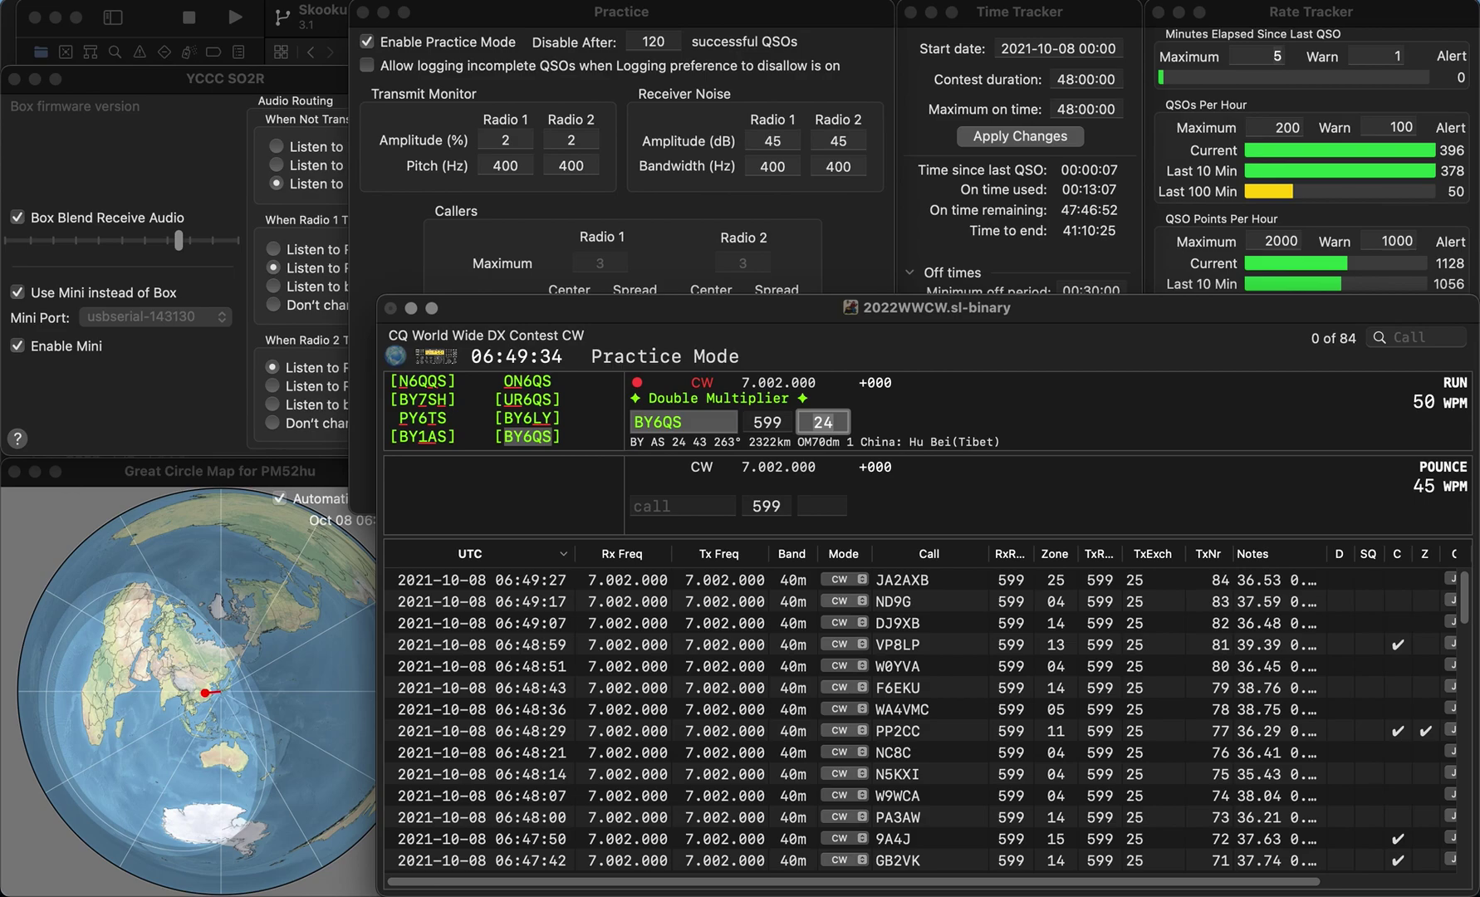
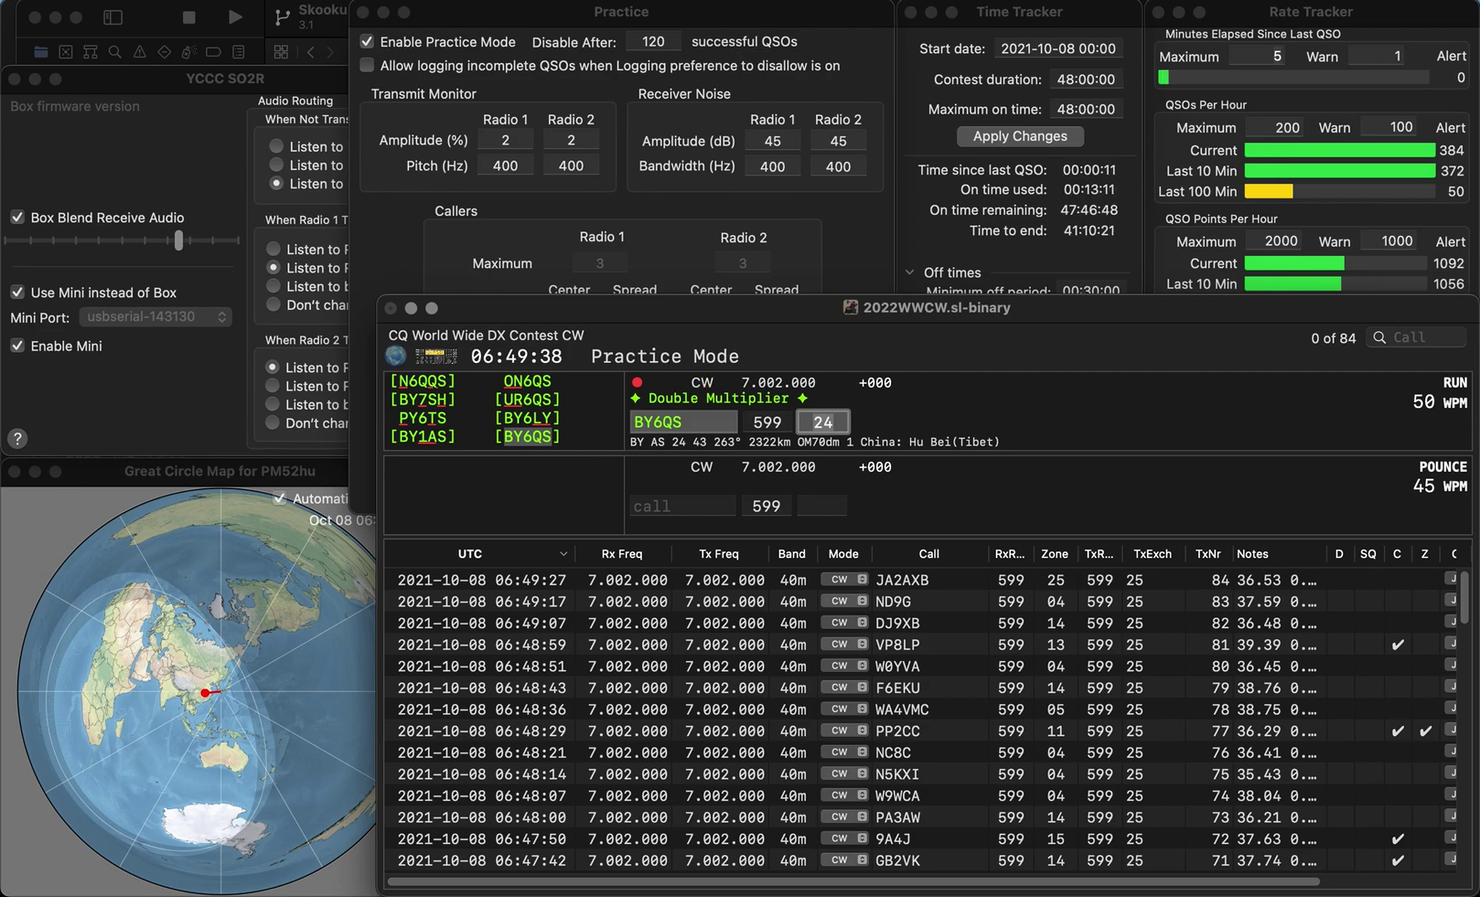
key("Return")
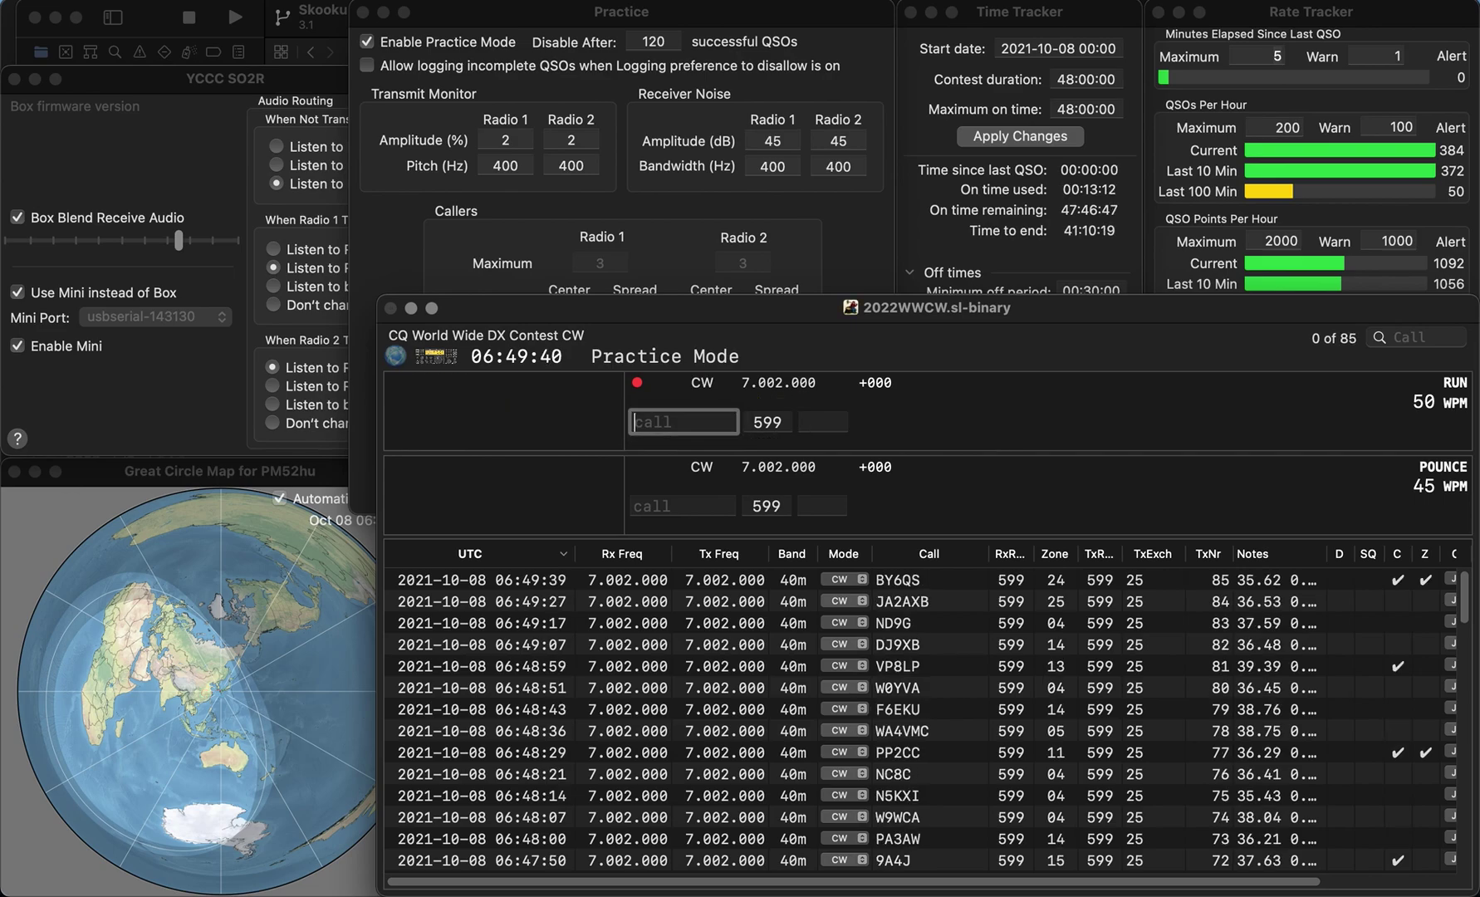
Step: Enter XCFX on the run radio, correct it to XQ6CFX and log the contact with report 599 and zone 12
type("XCFX")
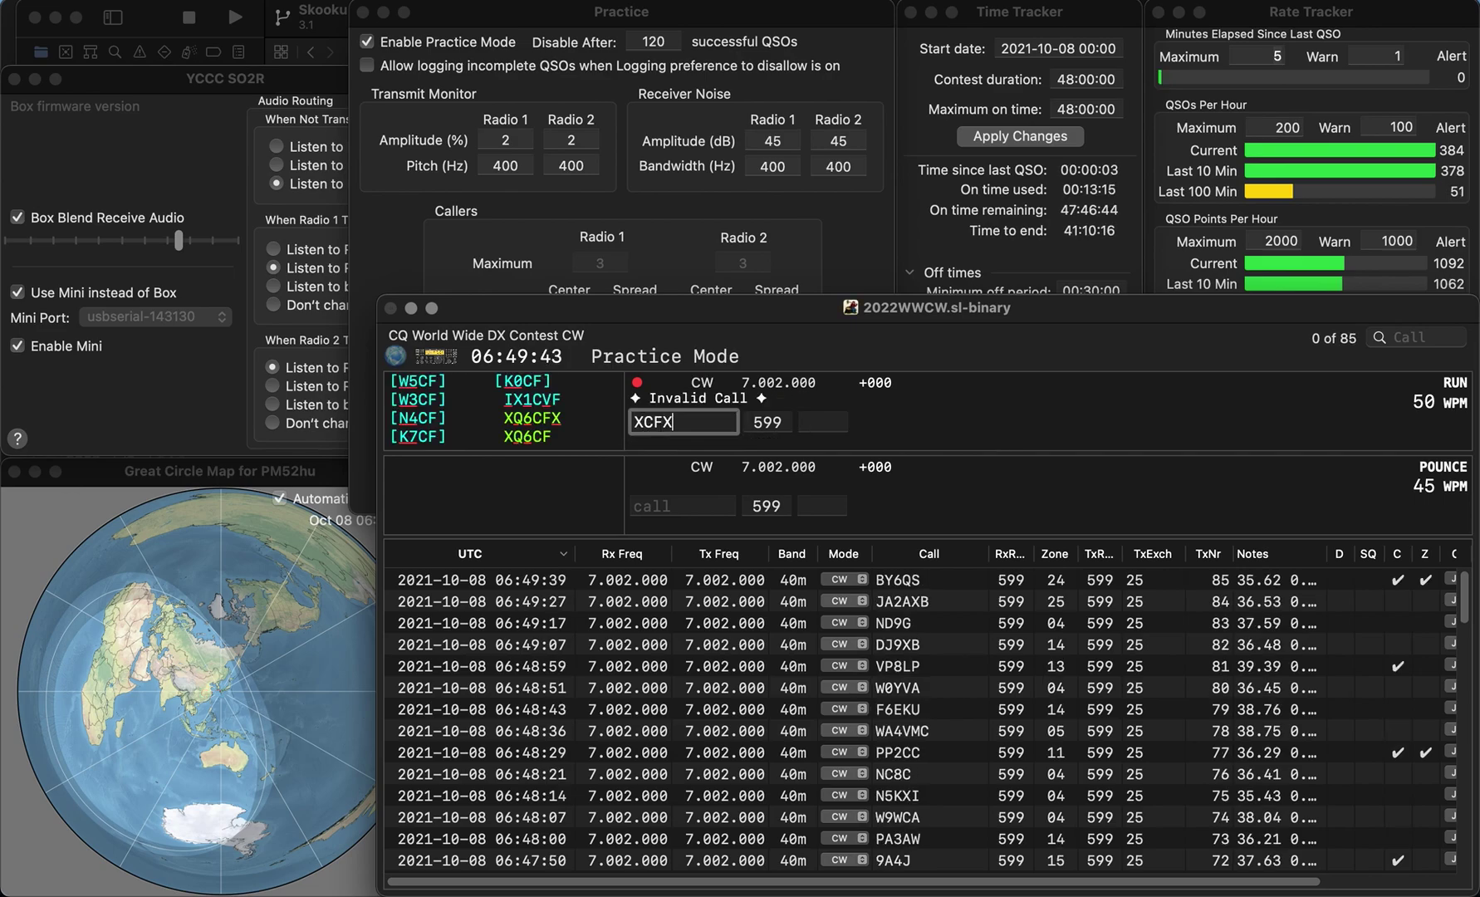
key("super+Left")
key("Delete")
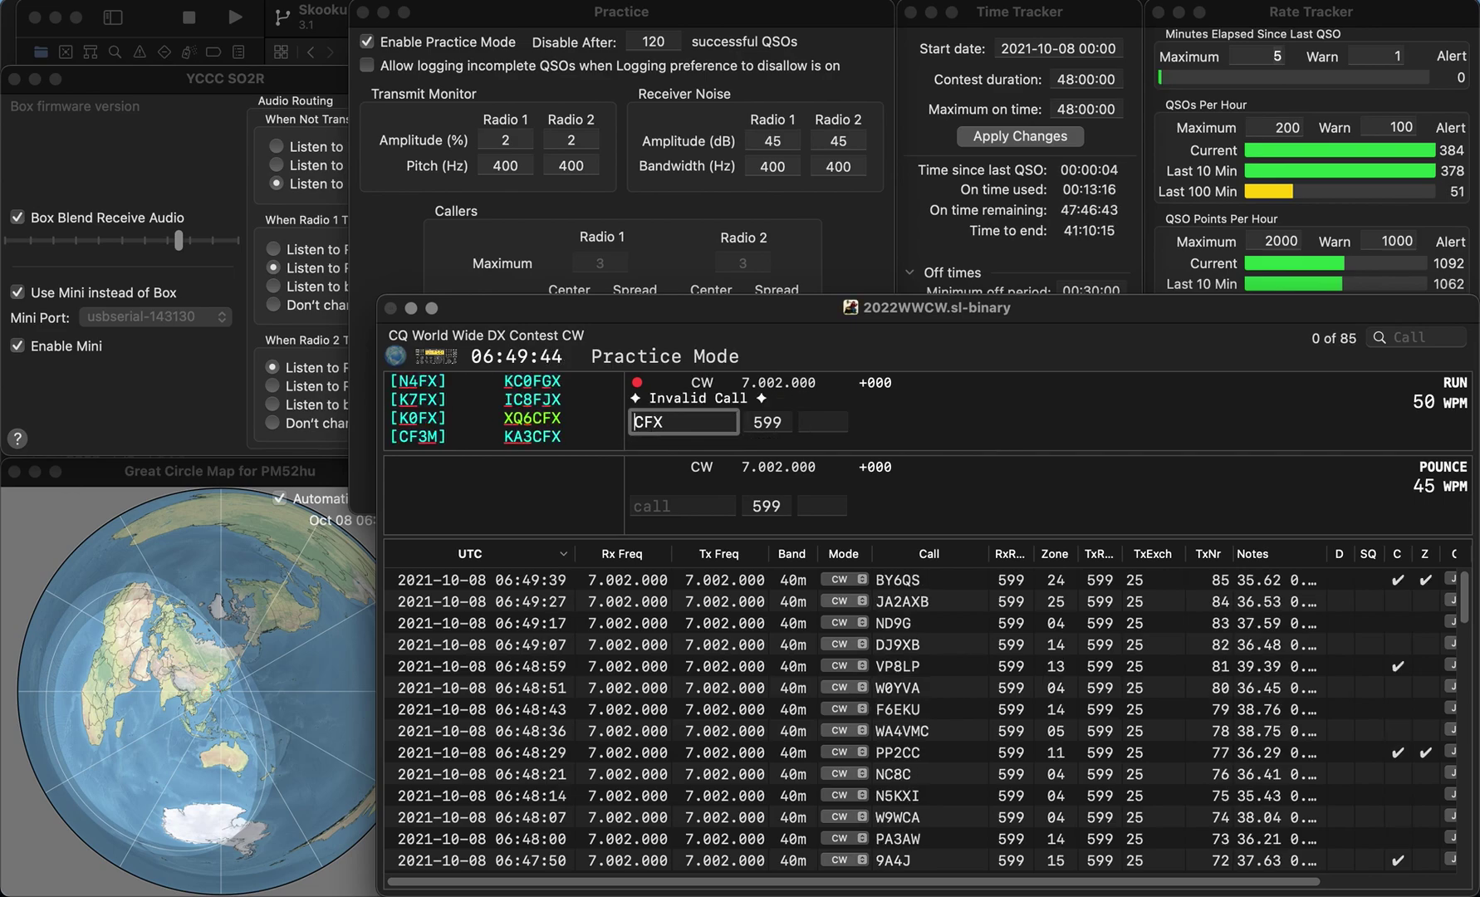
type("XQ6")
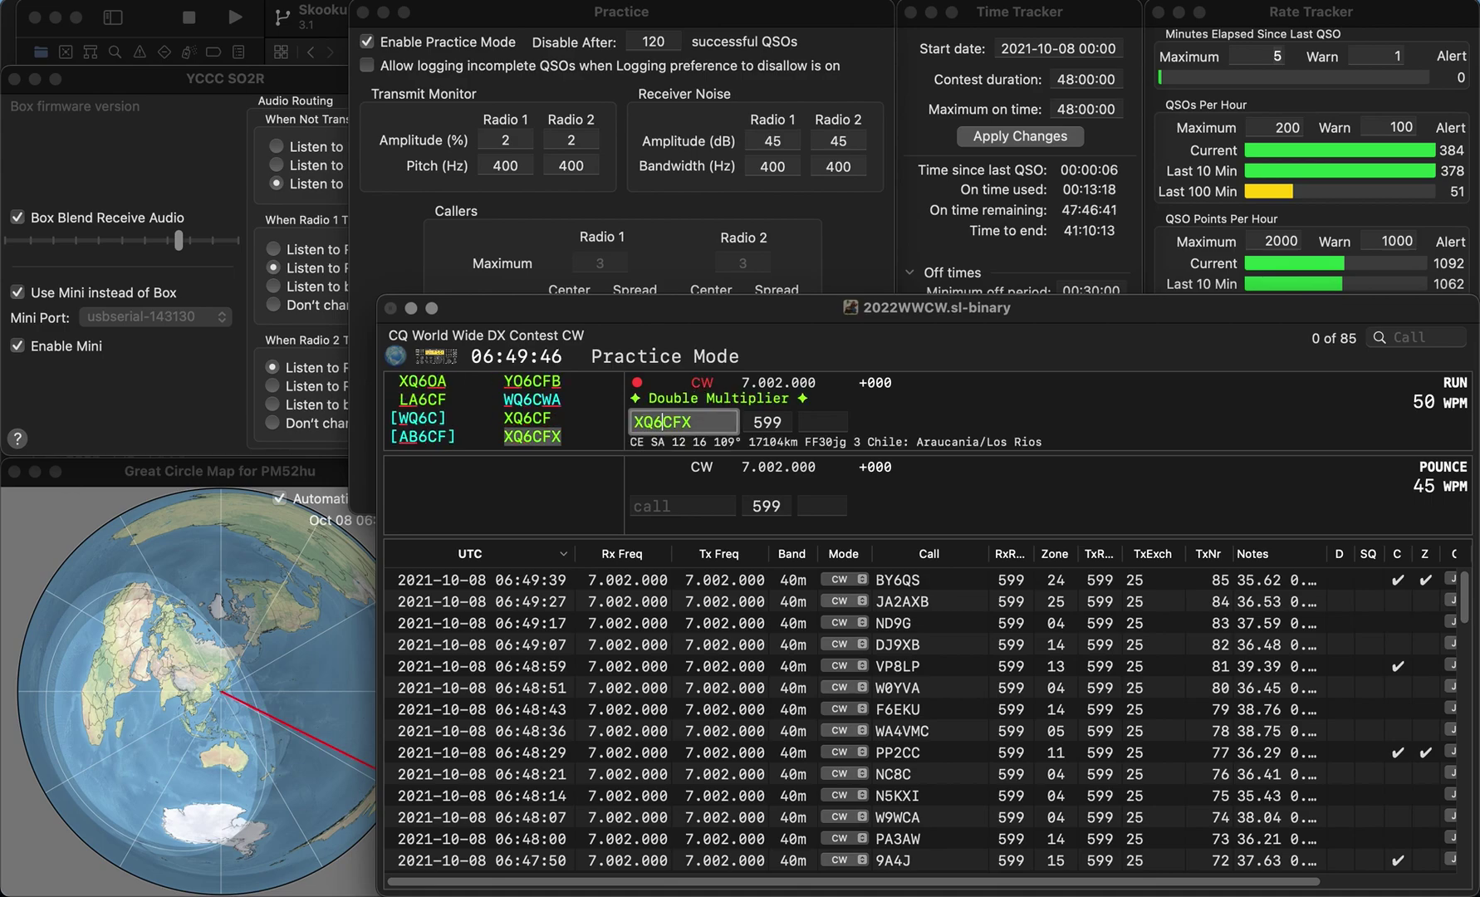
key("Return")
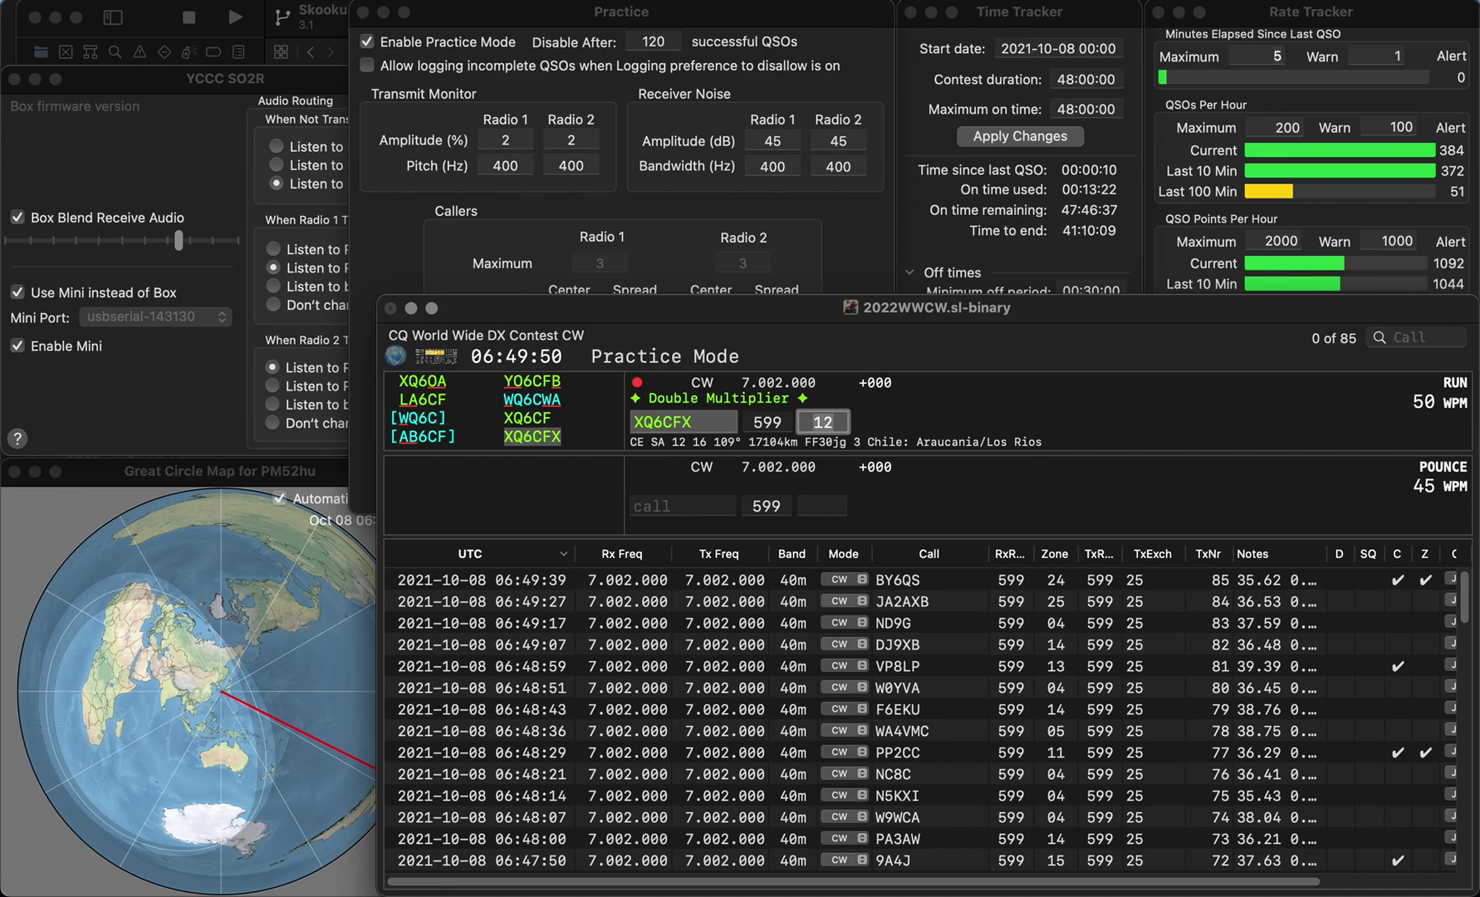
key("Return")
type("JR4VEV")
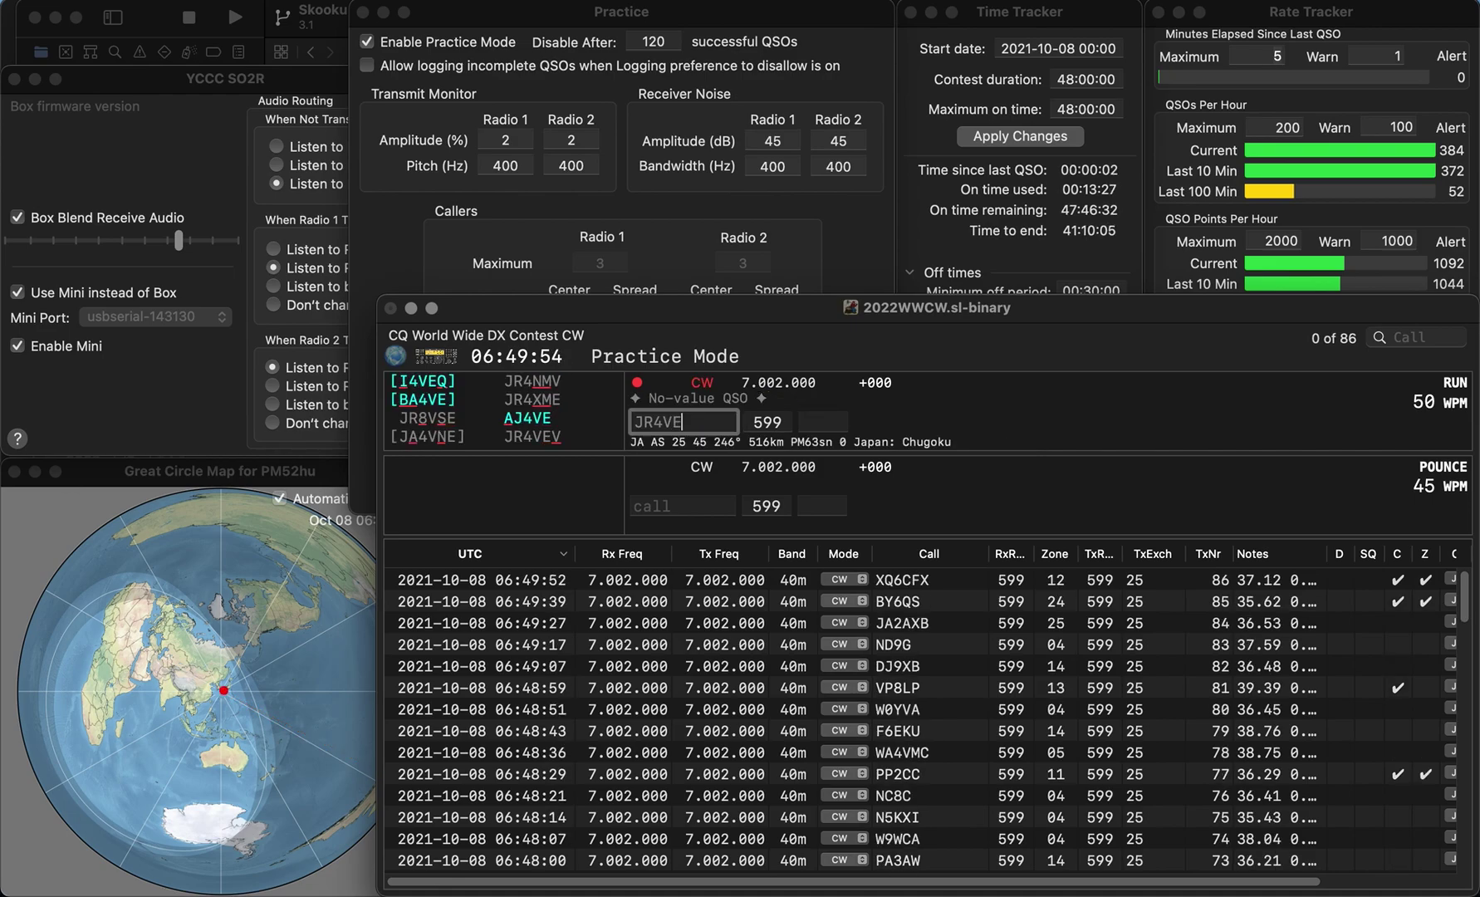
key("Return")
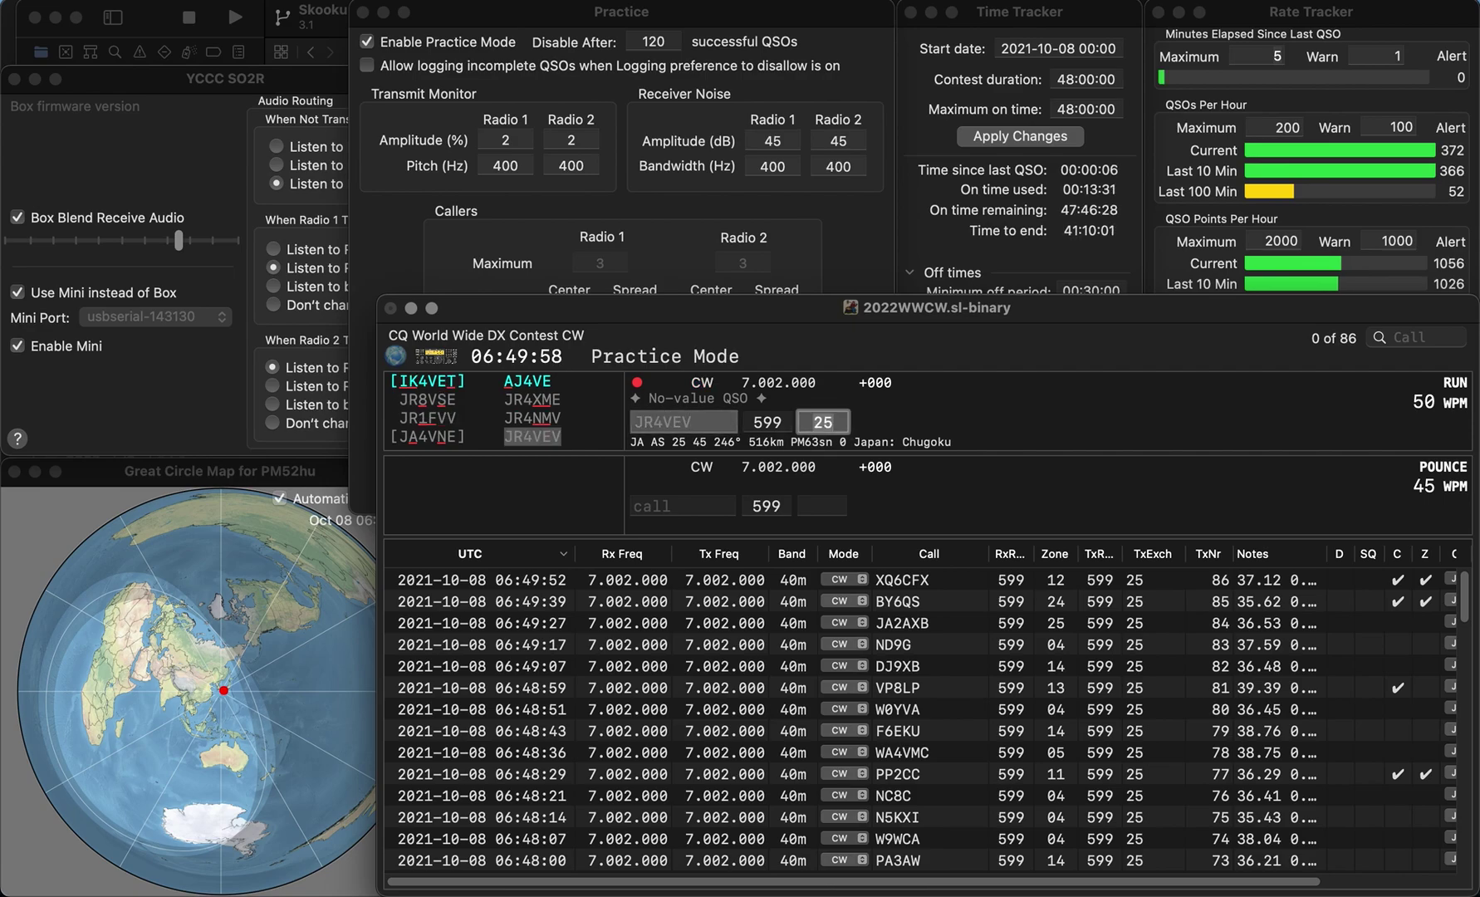
key("Return")
Step: Enter JR3RPX on the run radio, correct it to JL2LPX and log the contact with report 599 and zone 25
type("JR3RPX")
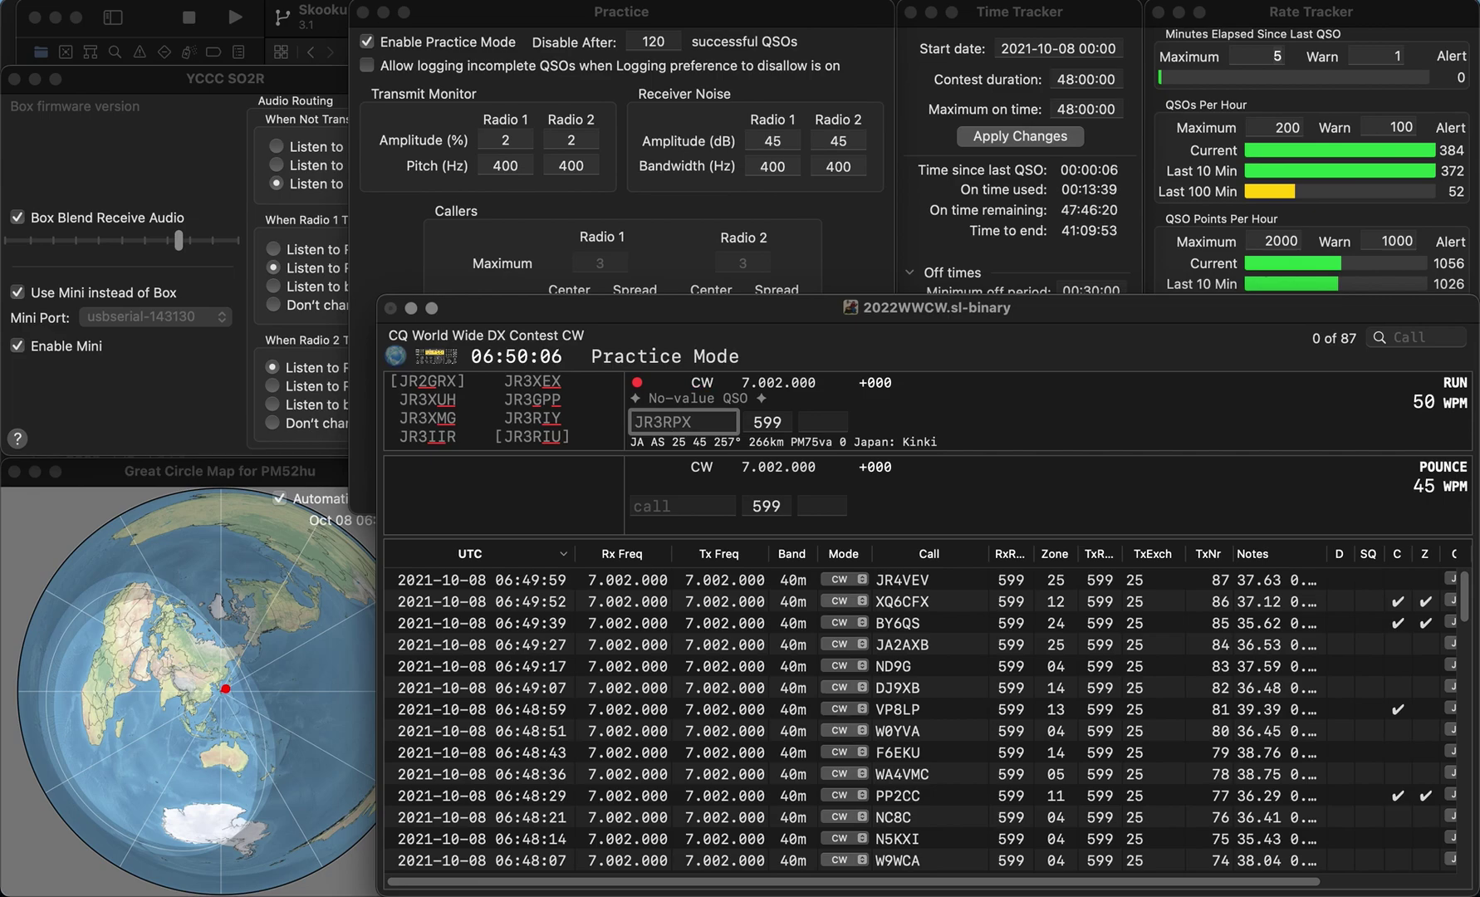
key("BackSpace")
type("L")
key("Delete")
type("2L")
key("Delete")
key("Return")
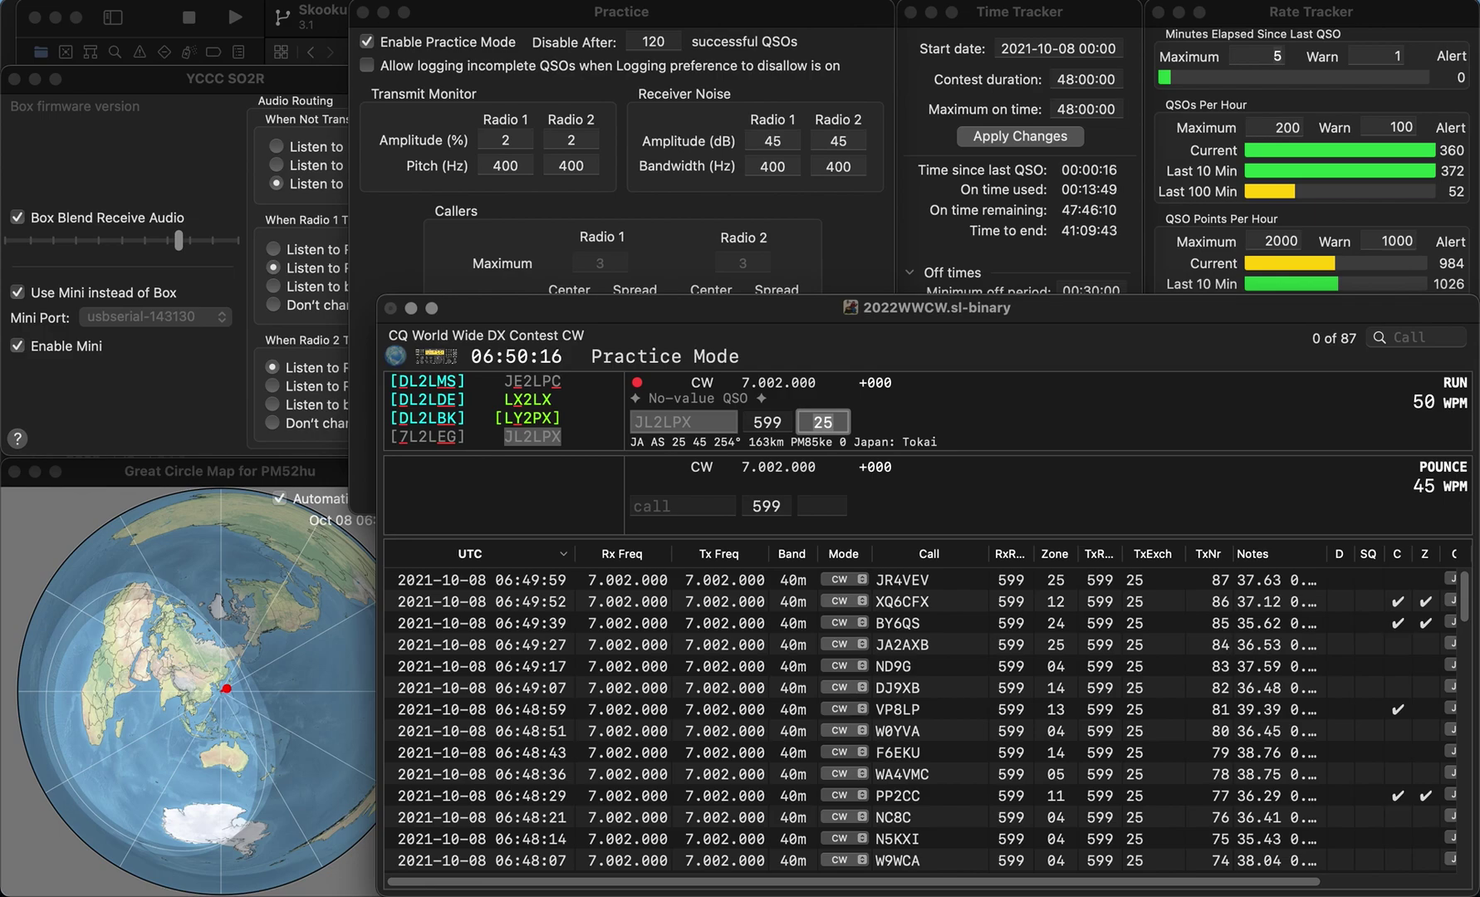
key("Return")
type("PE")
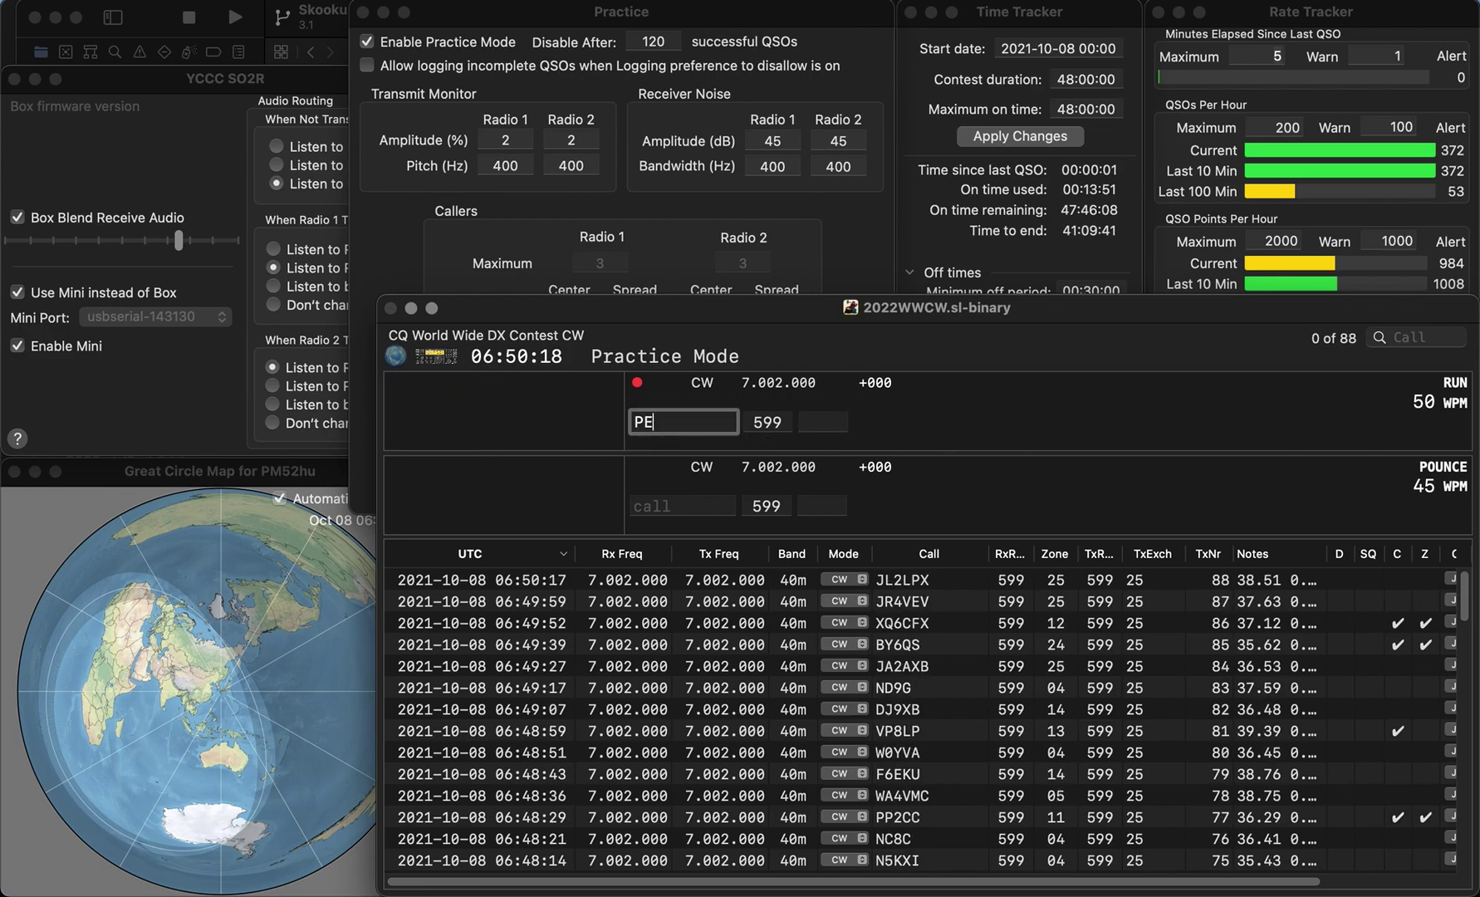
type("1LTY")
key("Return")
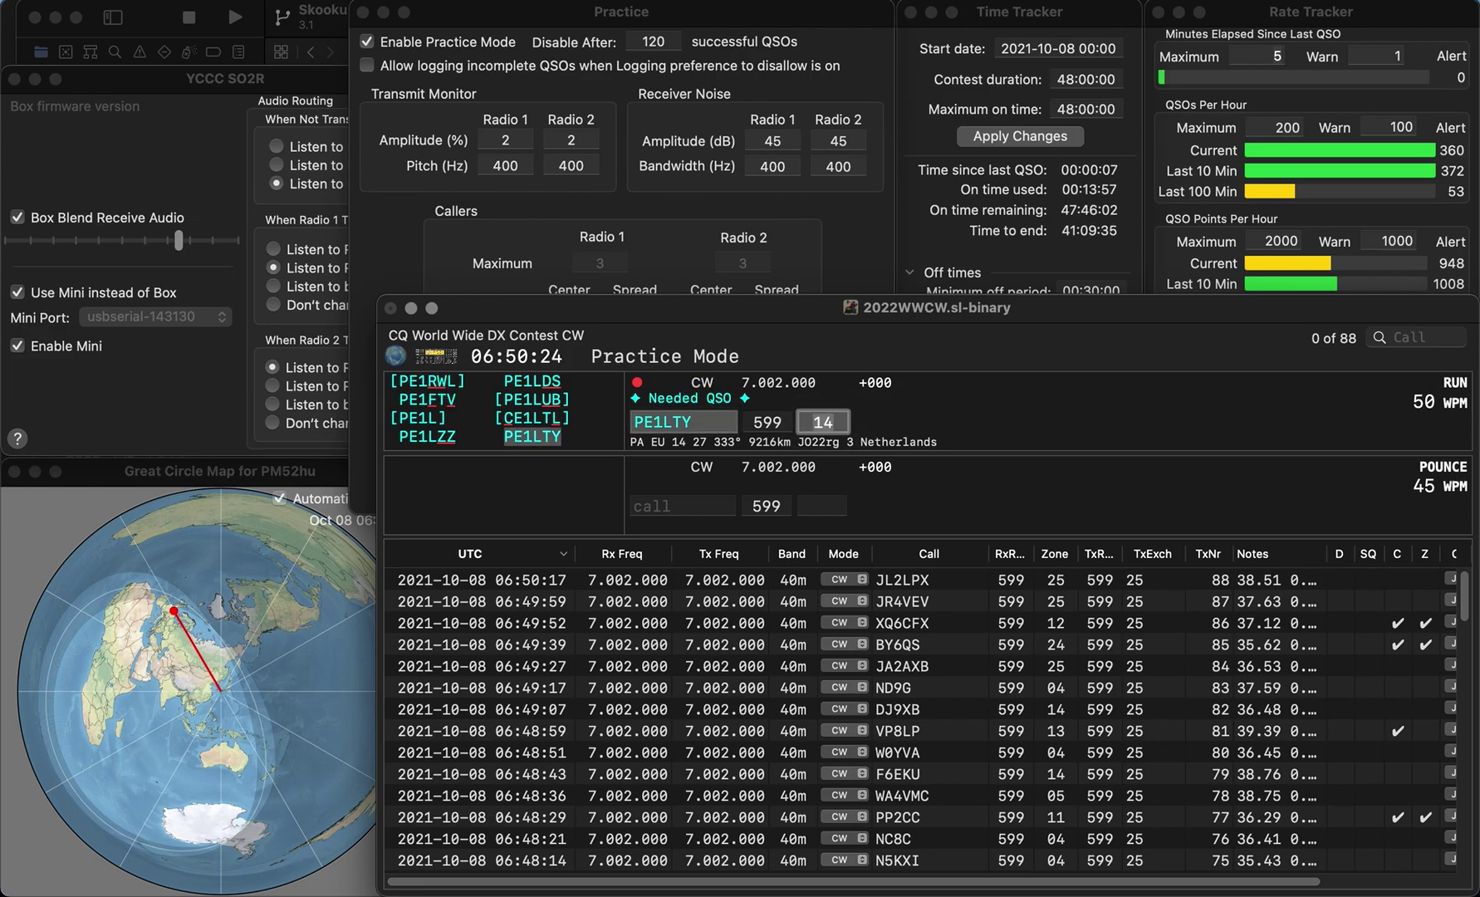
key("Return")
Step: Enter OR6AT as the caller on the run radio and log the contact with report 599 and zone 14
type("OR6AT")
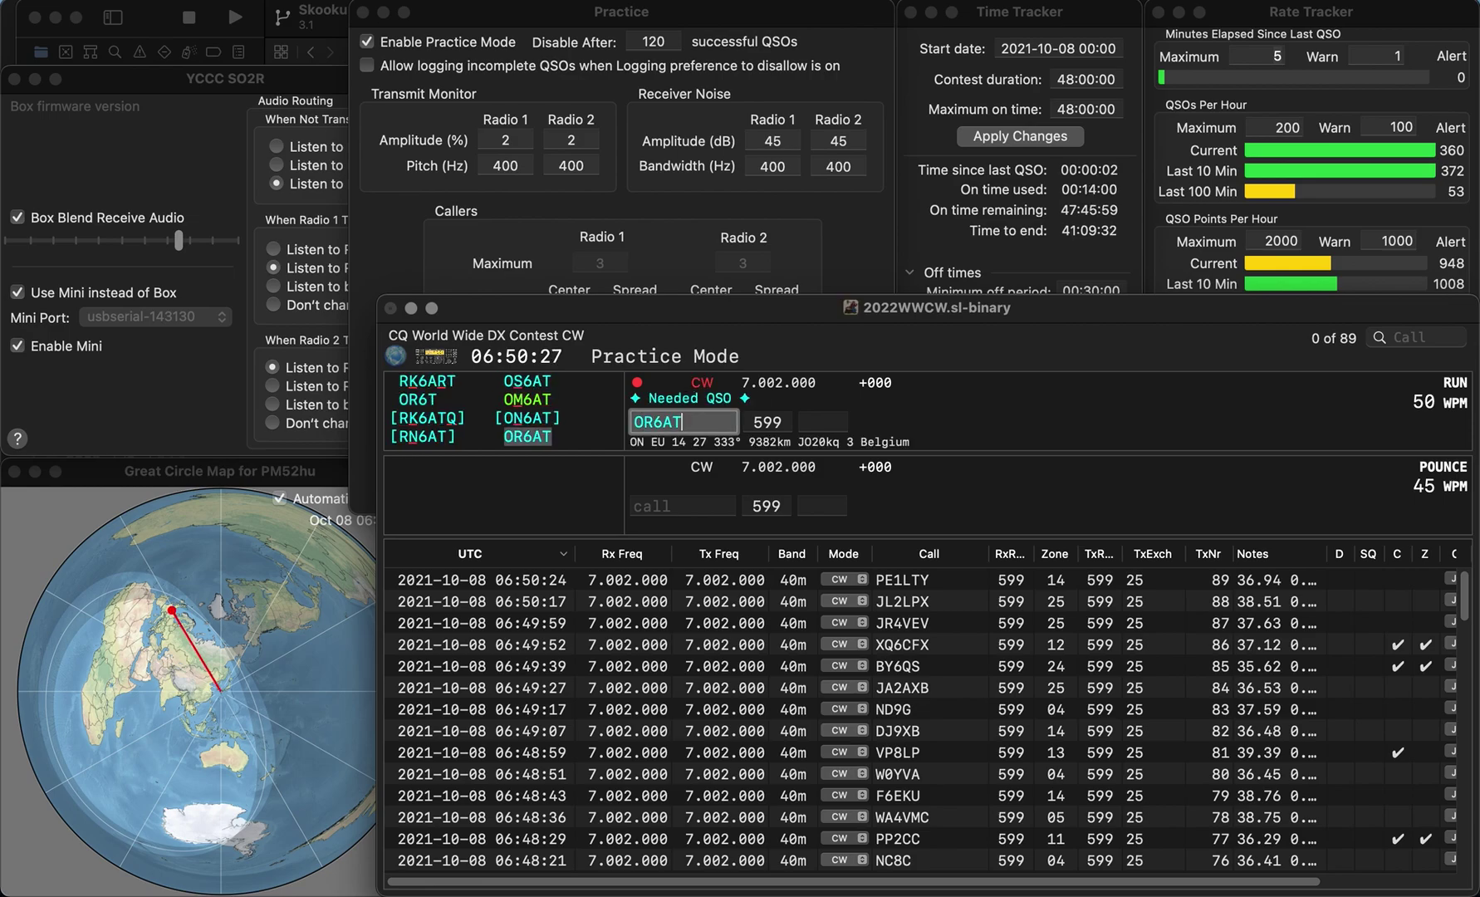
key("Tab")
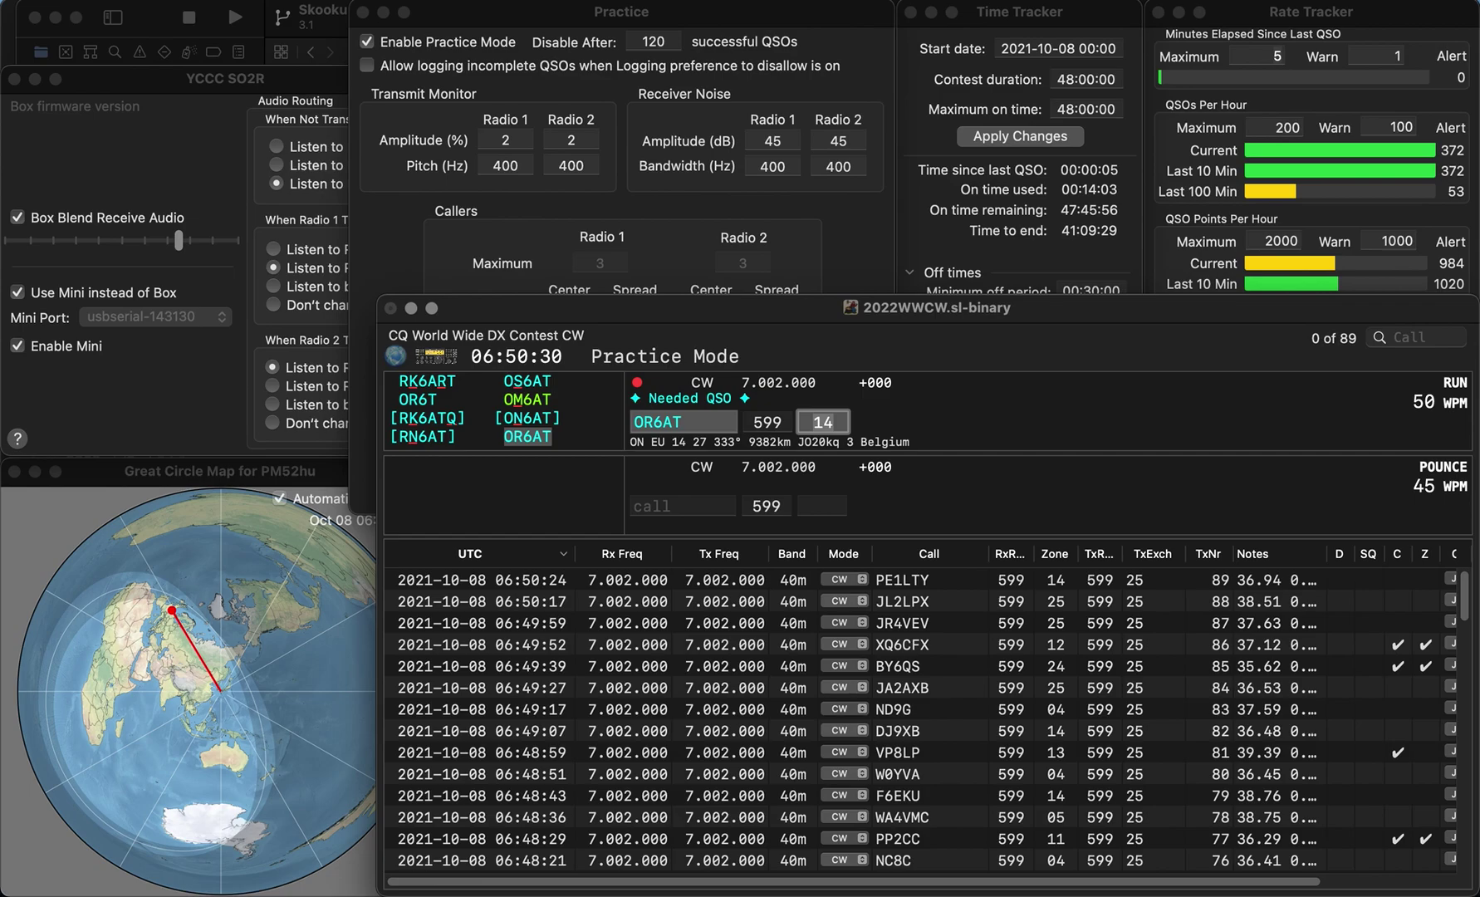
key("Return")
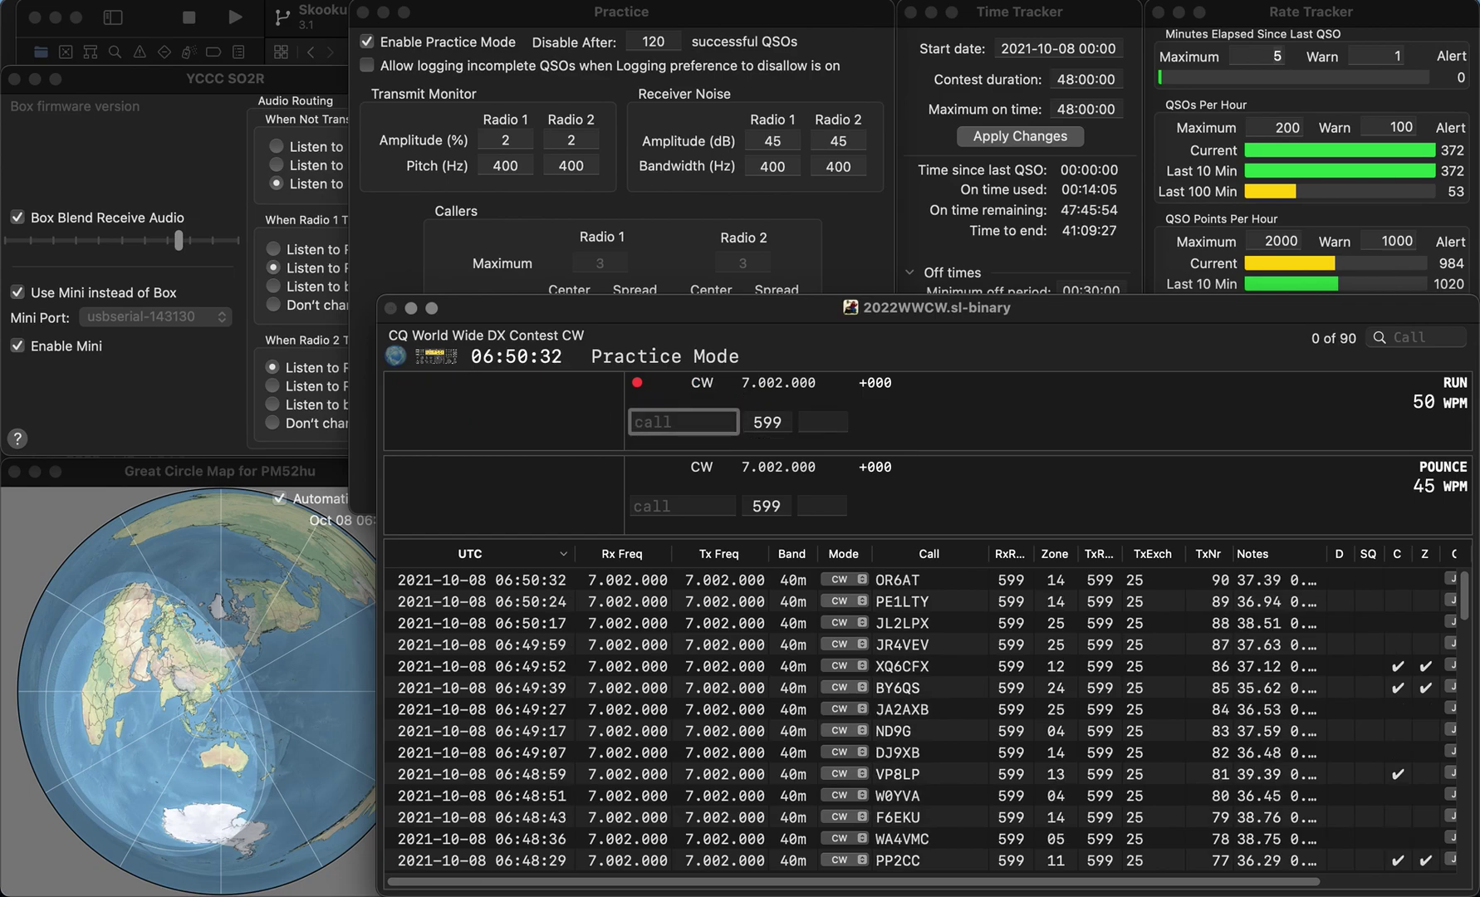
Step: Enter LZ3ID on the run radio, correct it to LZ3SD and log the contact with report 599 and zone 20
type("LZ3ID")
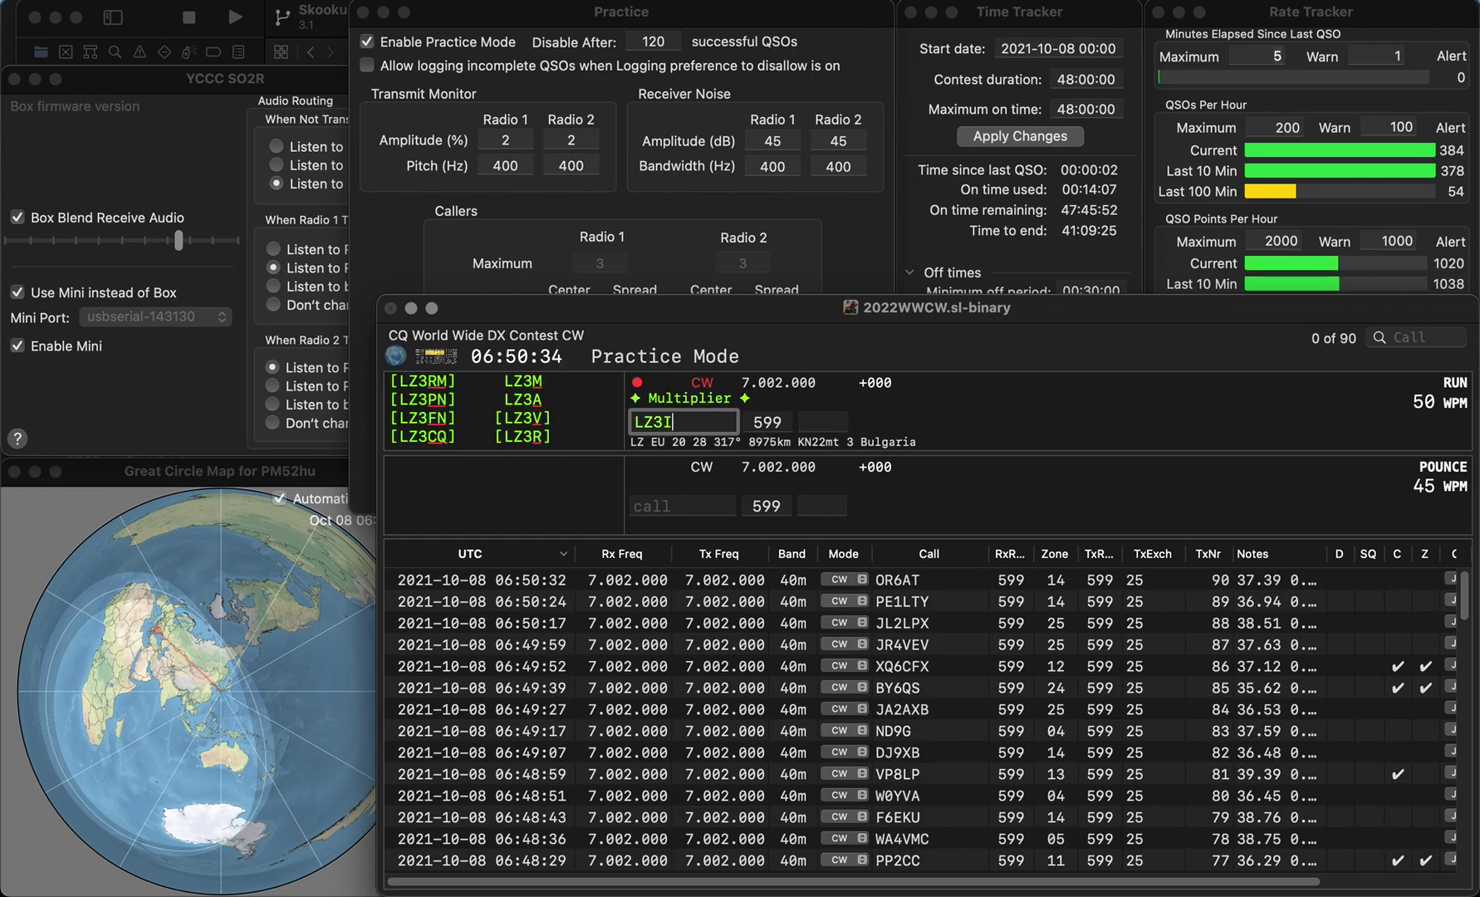
key("BackSpace")
key("BackSpace")
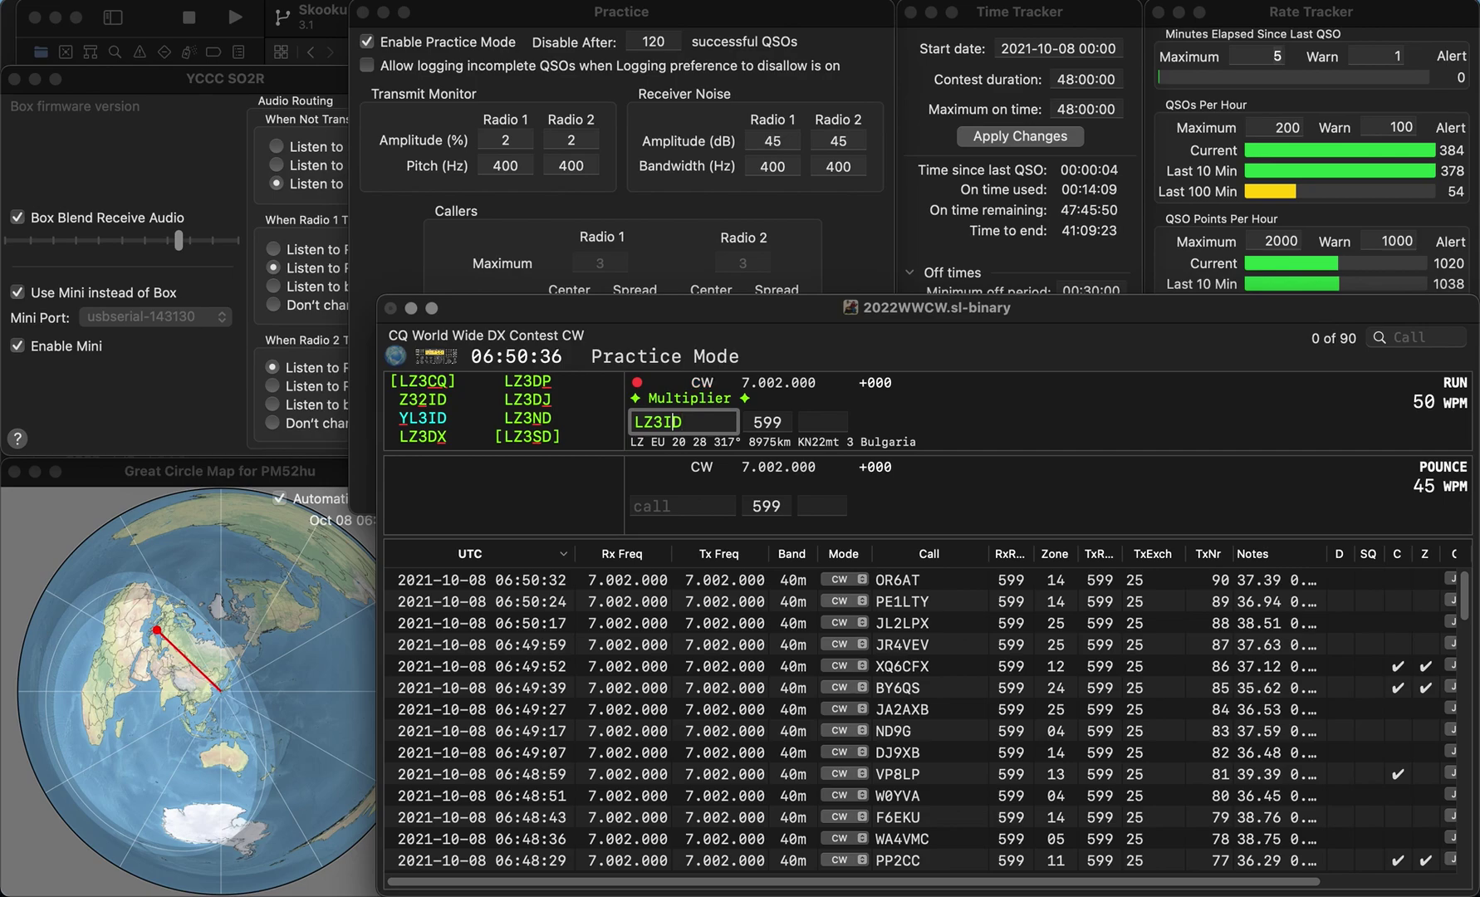
type("S")
key("space")
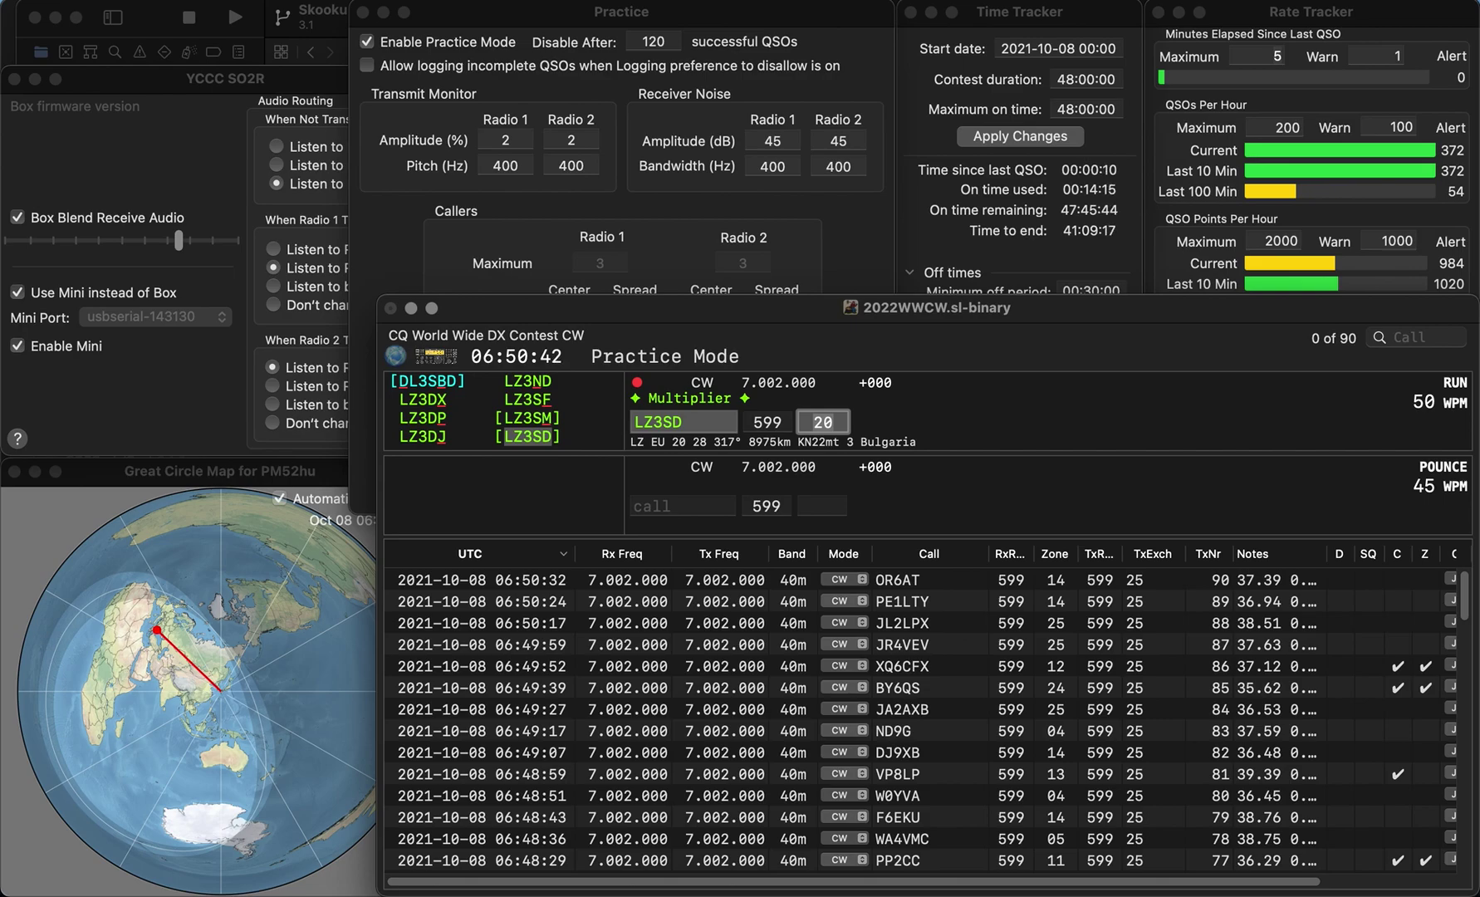
key("Return")
Step: Enter DK1UP on the run radio, correct it to DK1VP and log the contact with report 599 and zone 14
type("KK")
type("P")
key("Home")
type("D")
key("Right")
type("1")
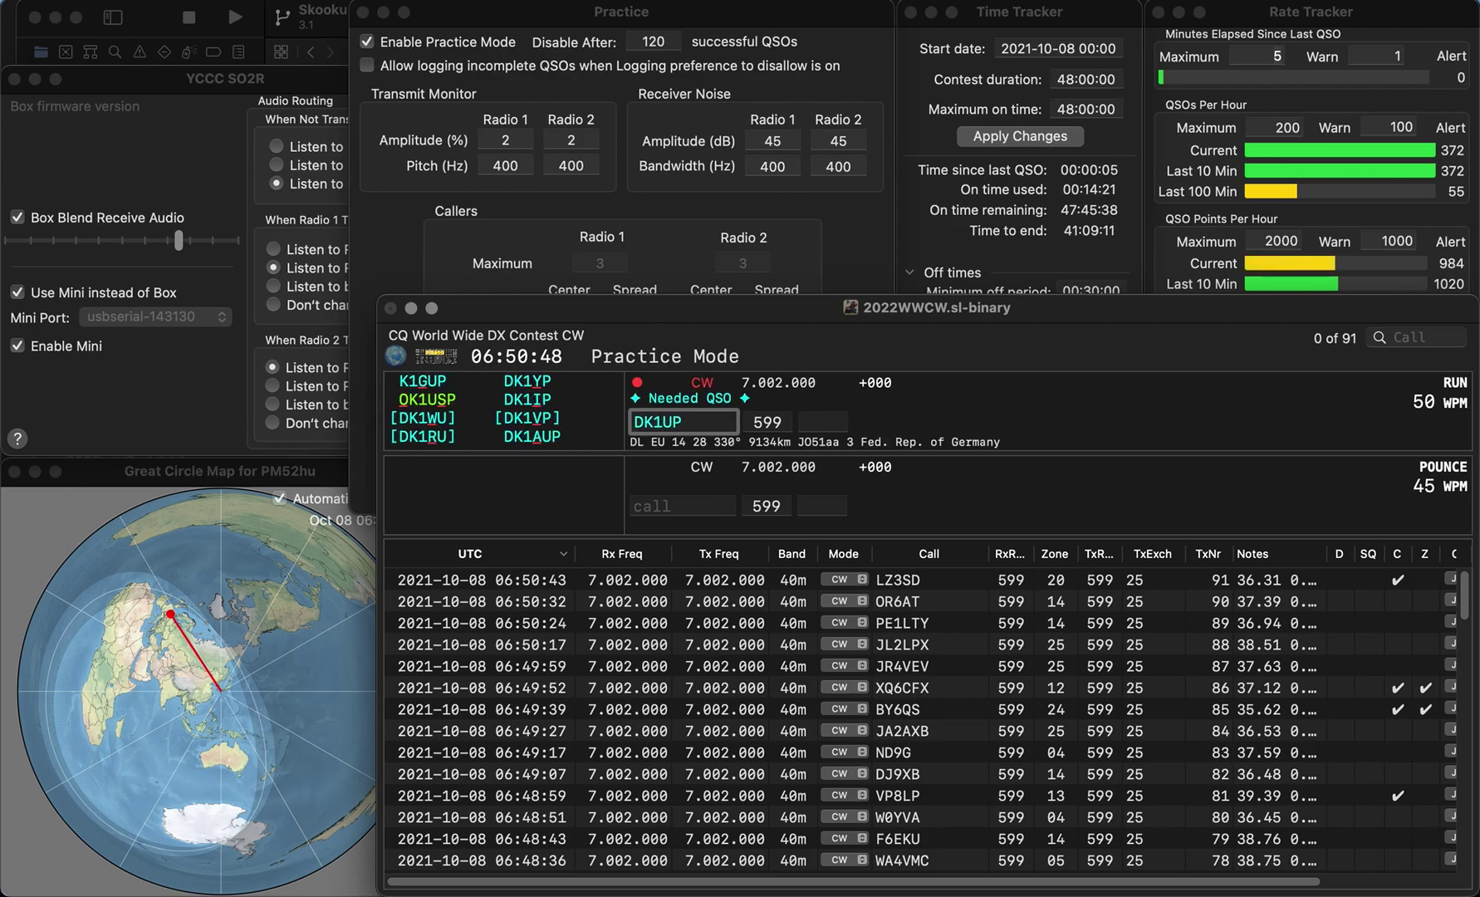
type("V")
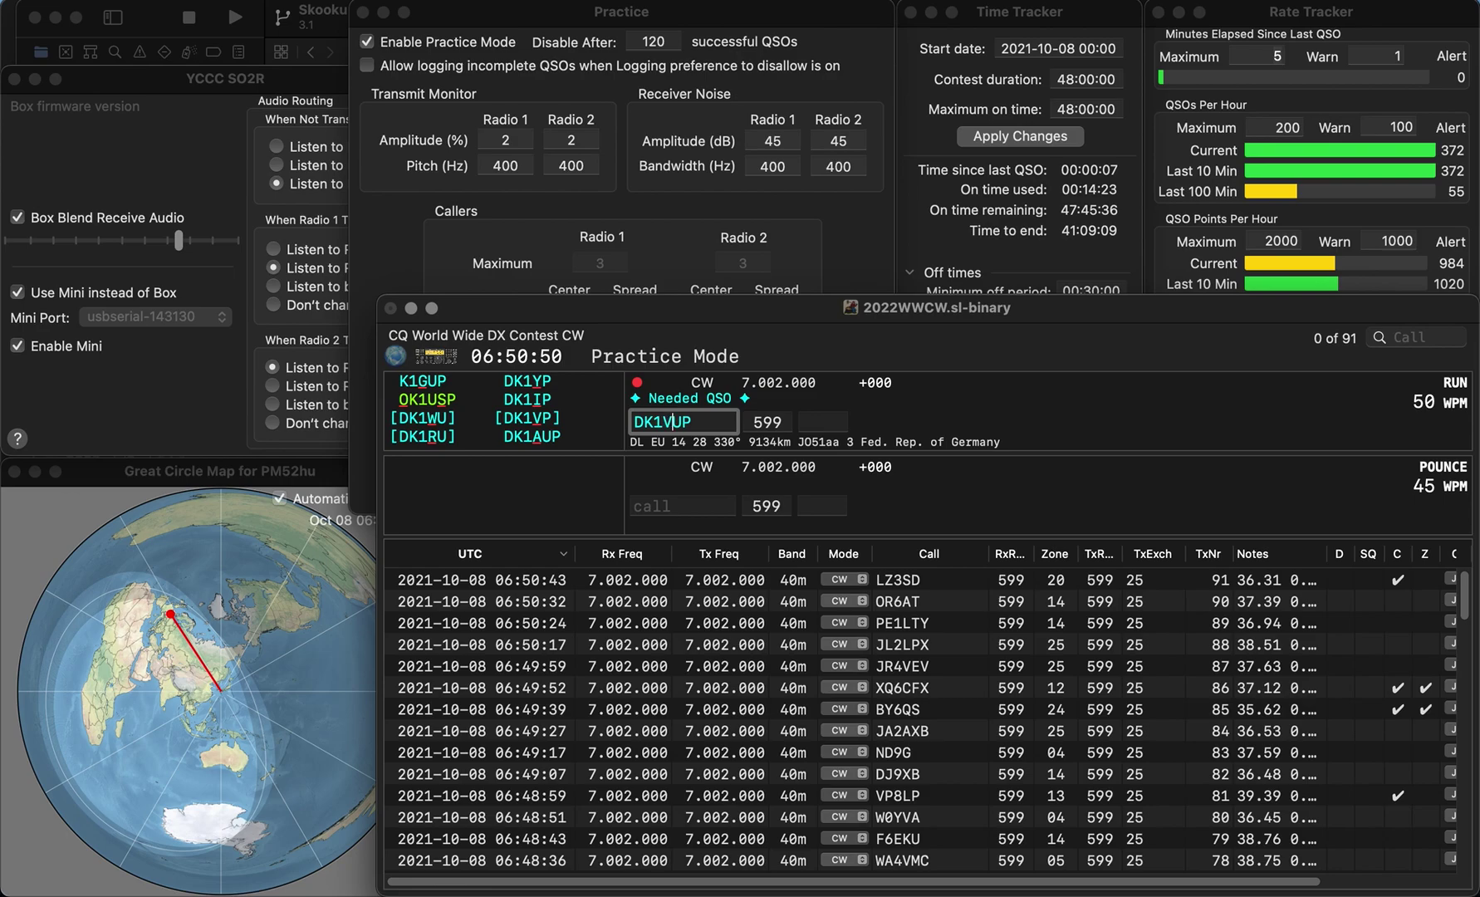
key("Delete")
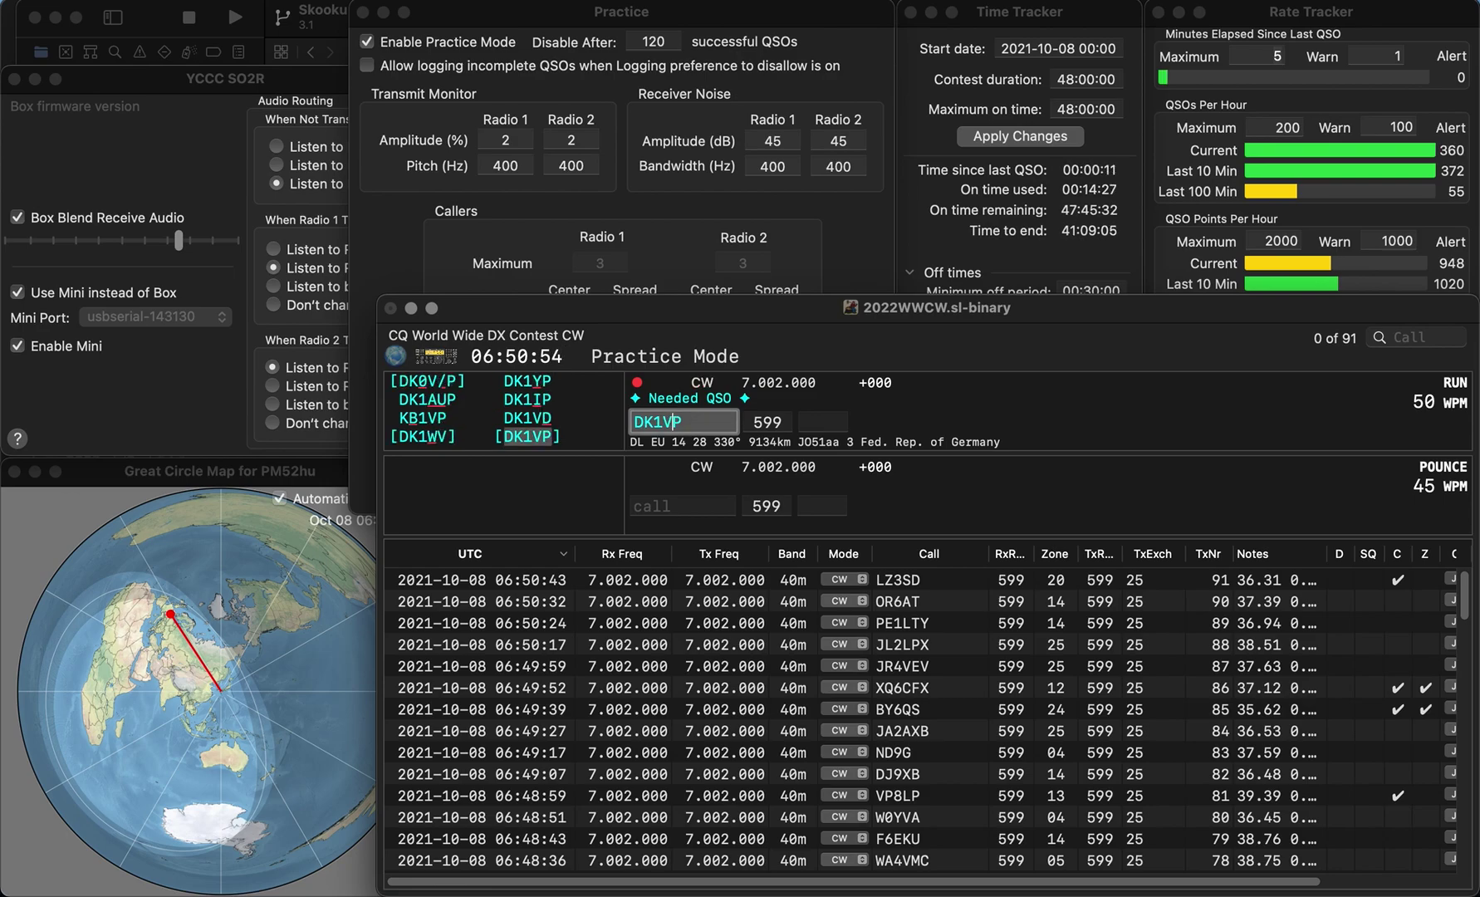
key("space")
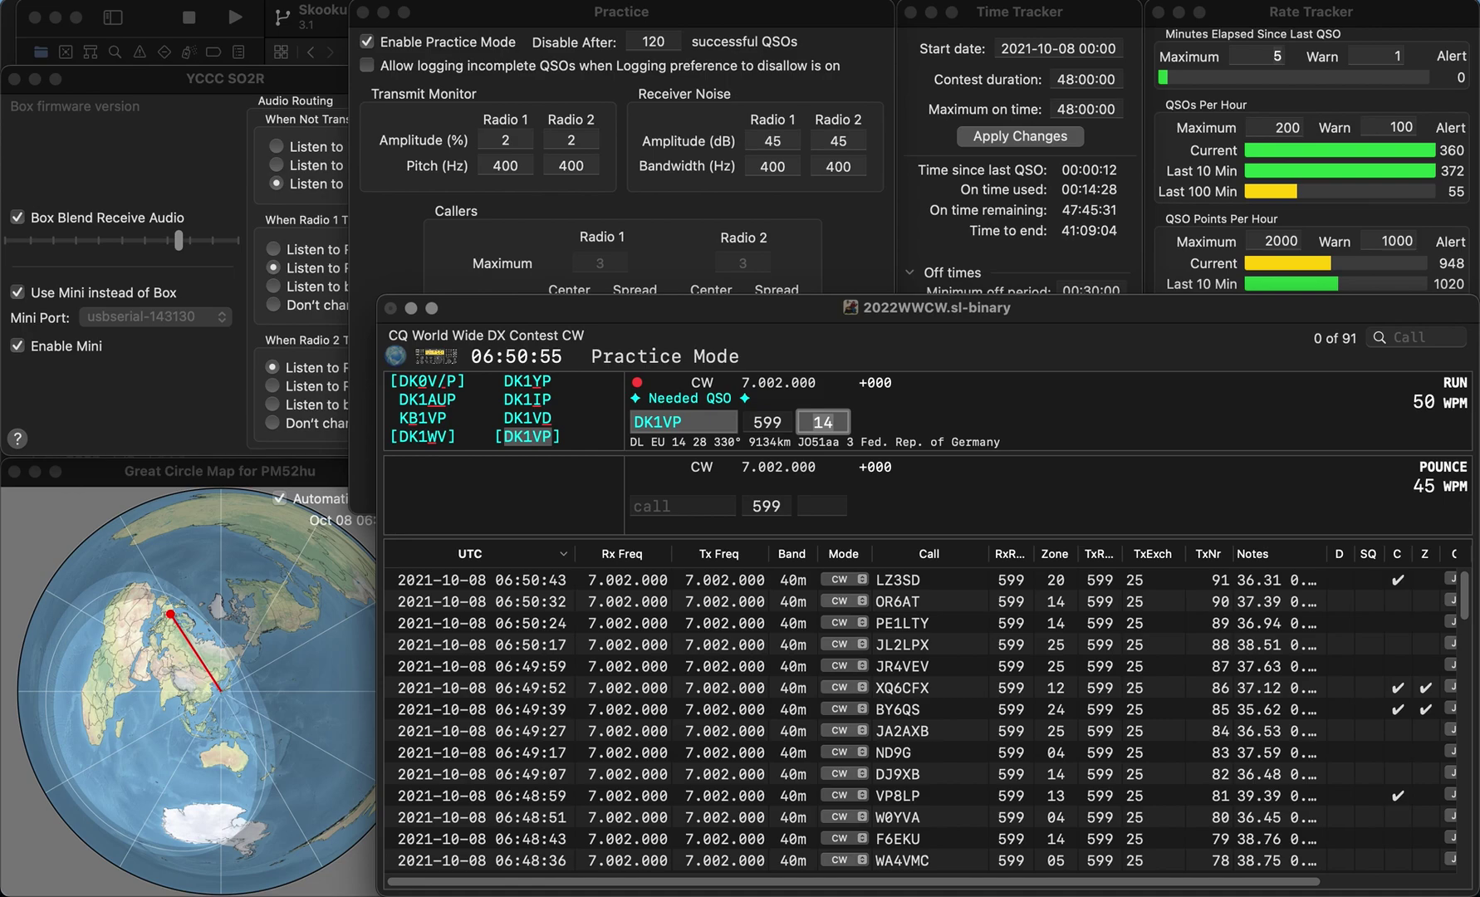
key("Return")
type("GM4")
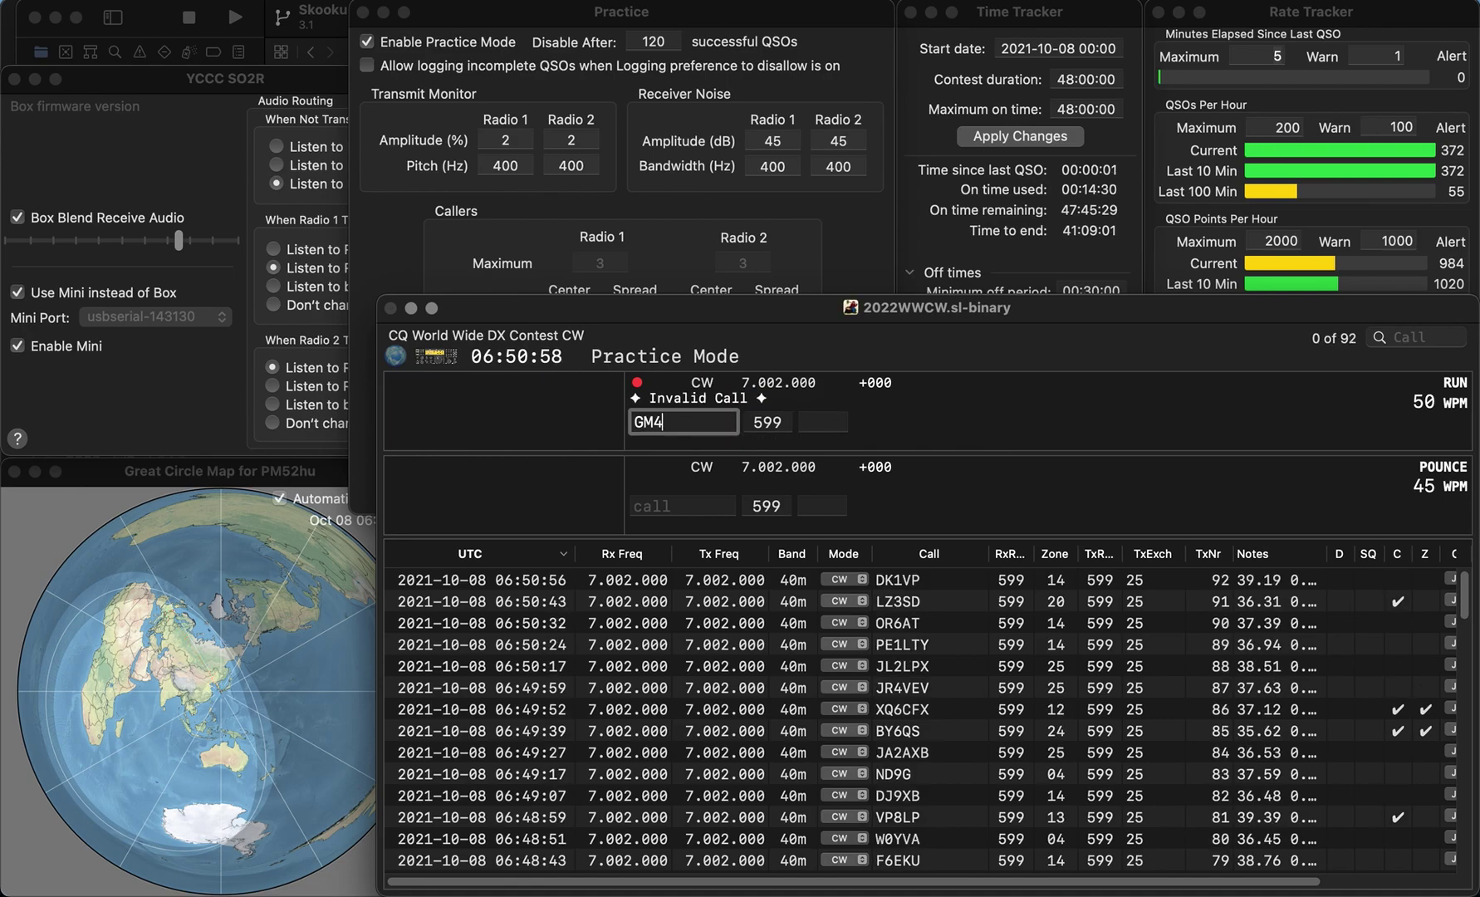
type("ZUK")
key("space")
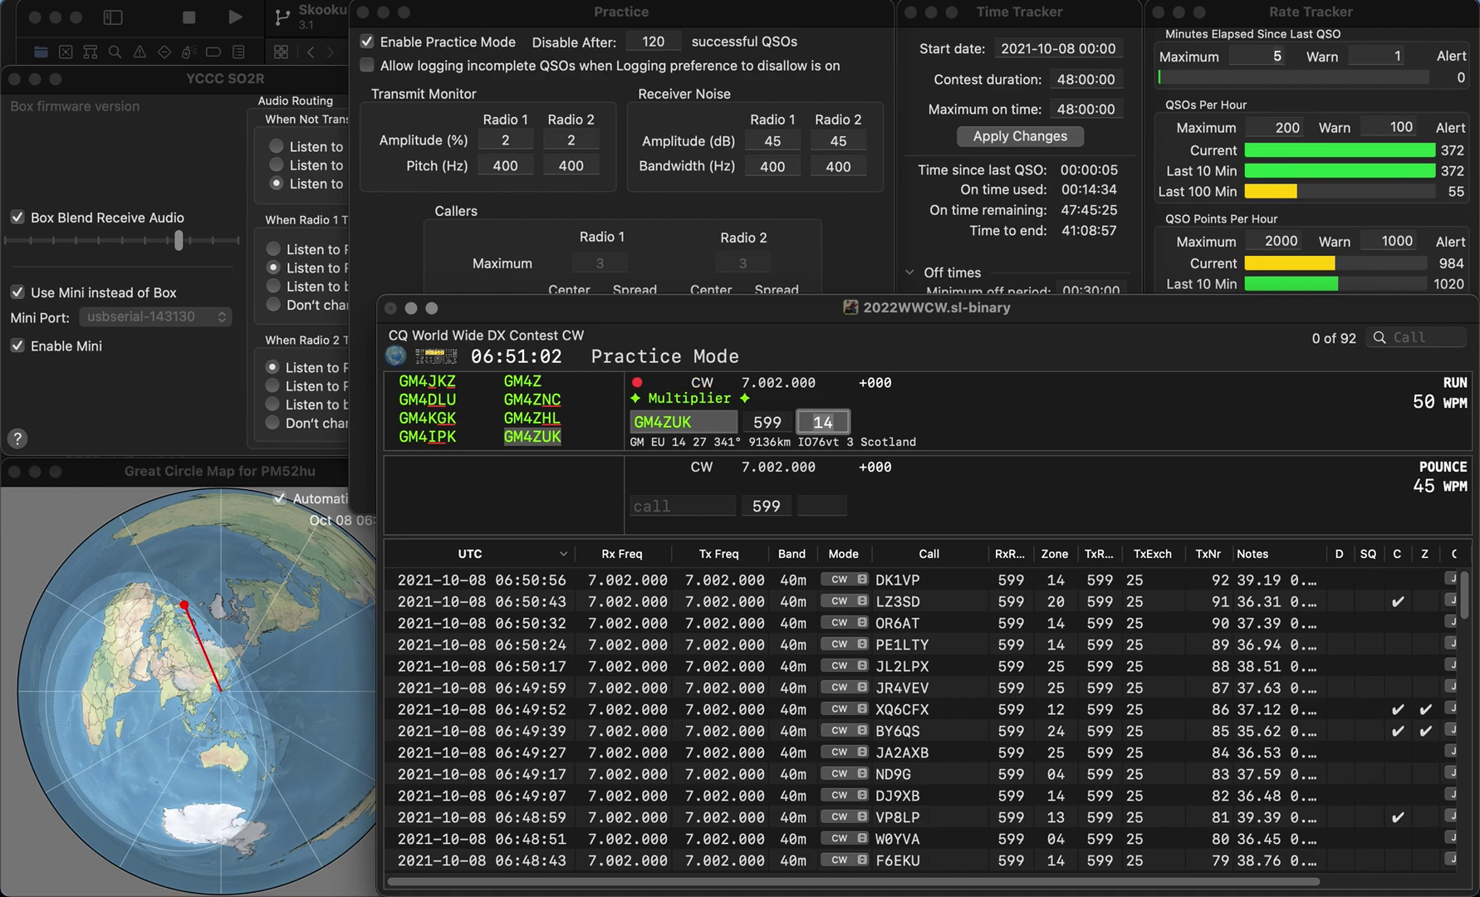
key("Return")
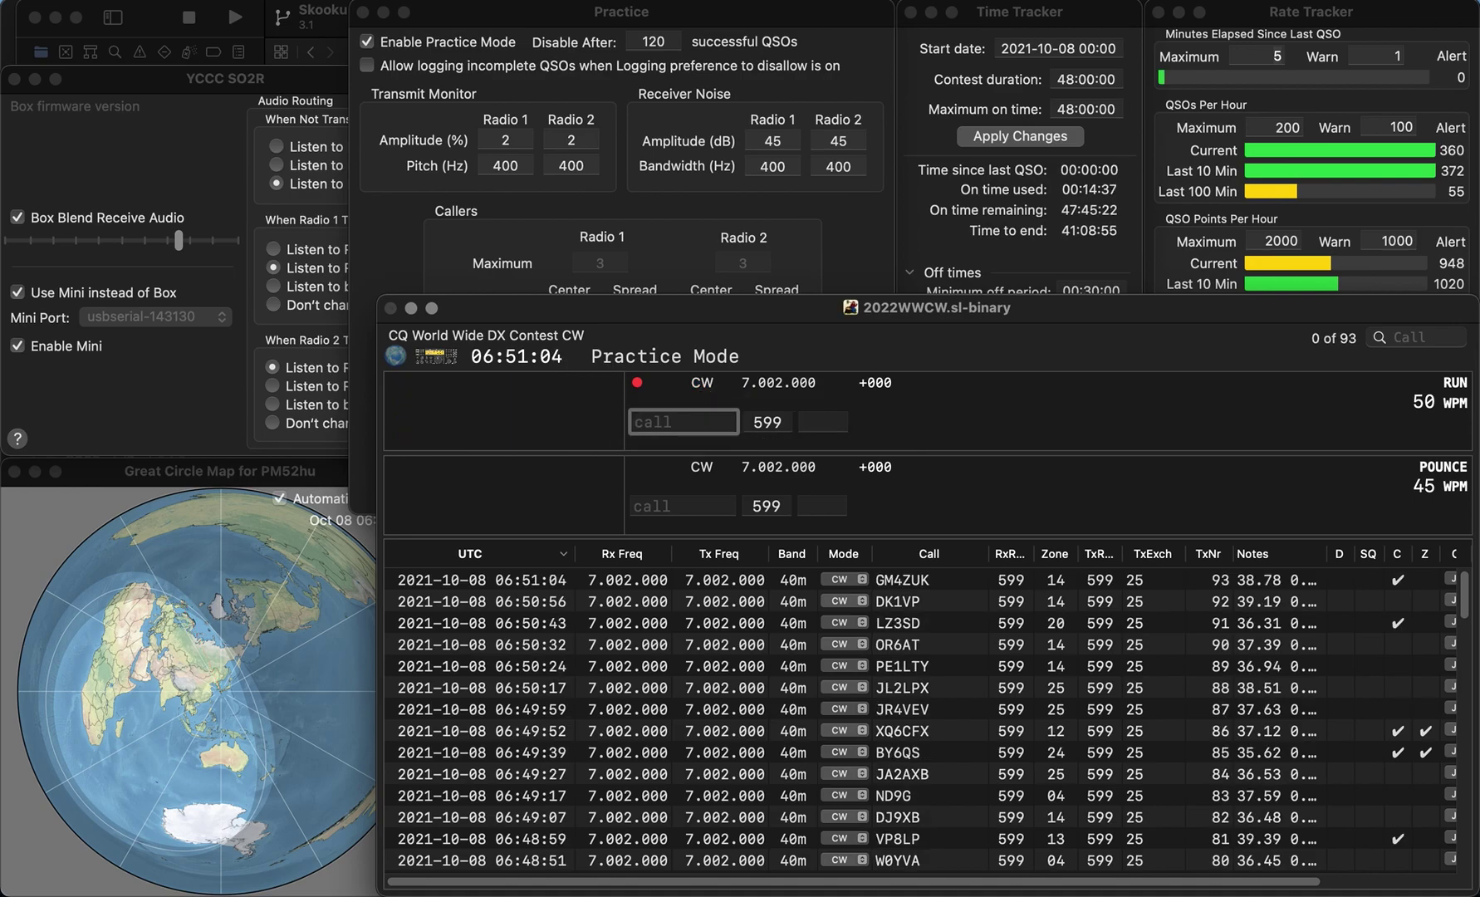
Step: Enter LZ/Z36W as the caller on the run radio and log the contact with report 599 and zone 20
type("LZ6")
key("BackSpace")
type("/")
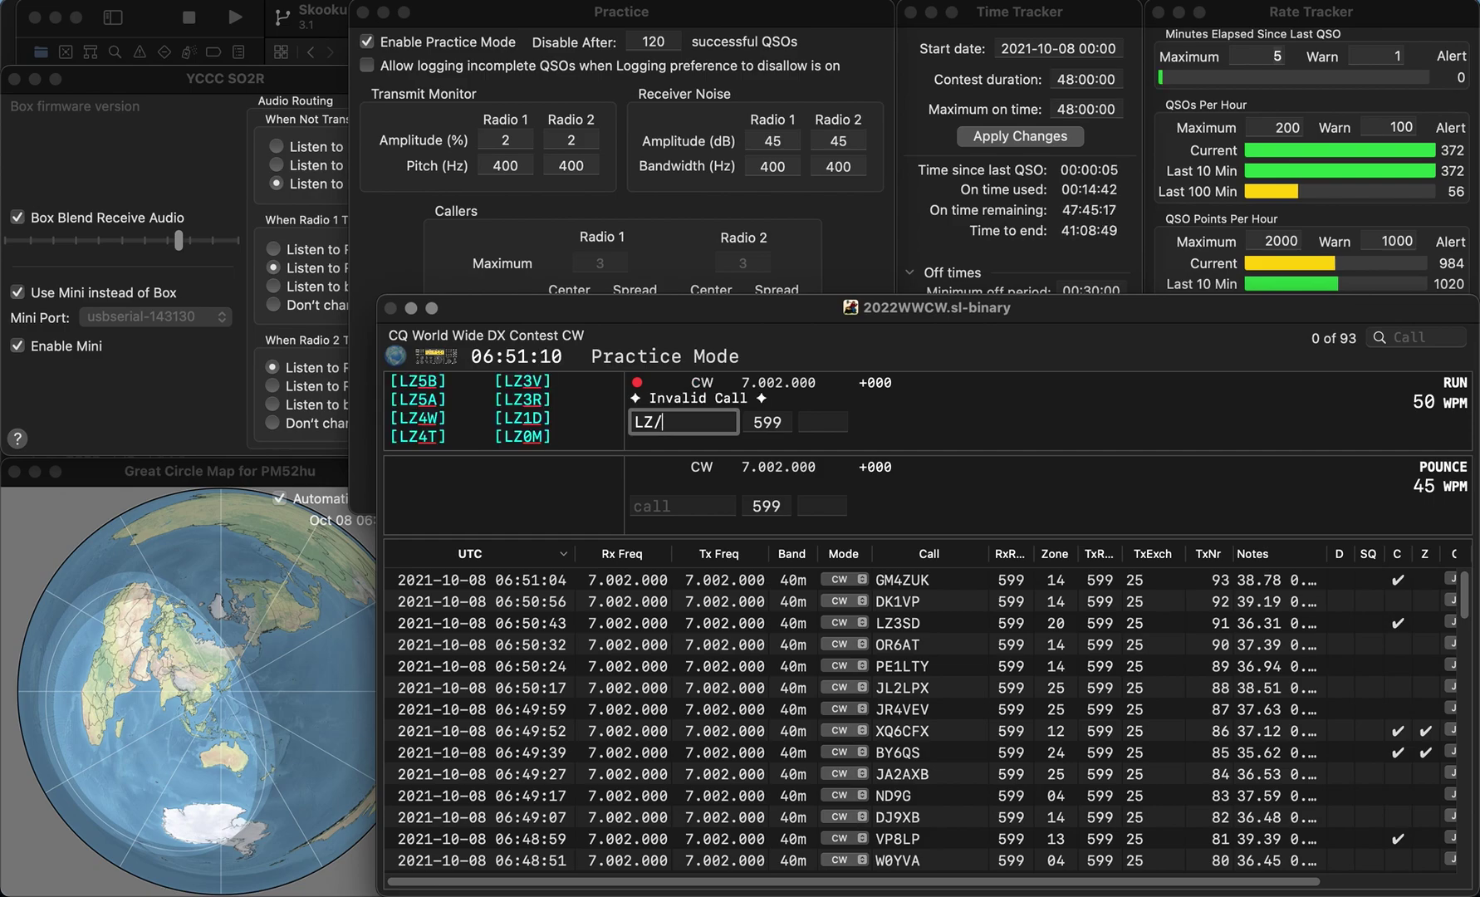
type("Z36")
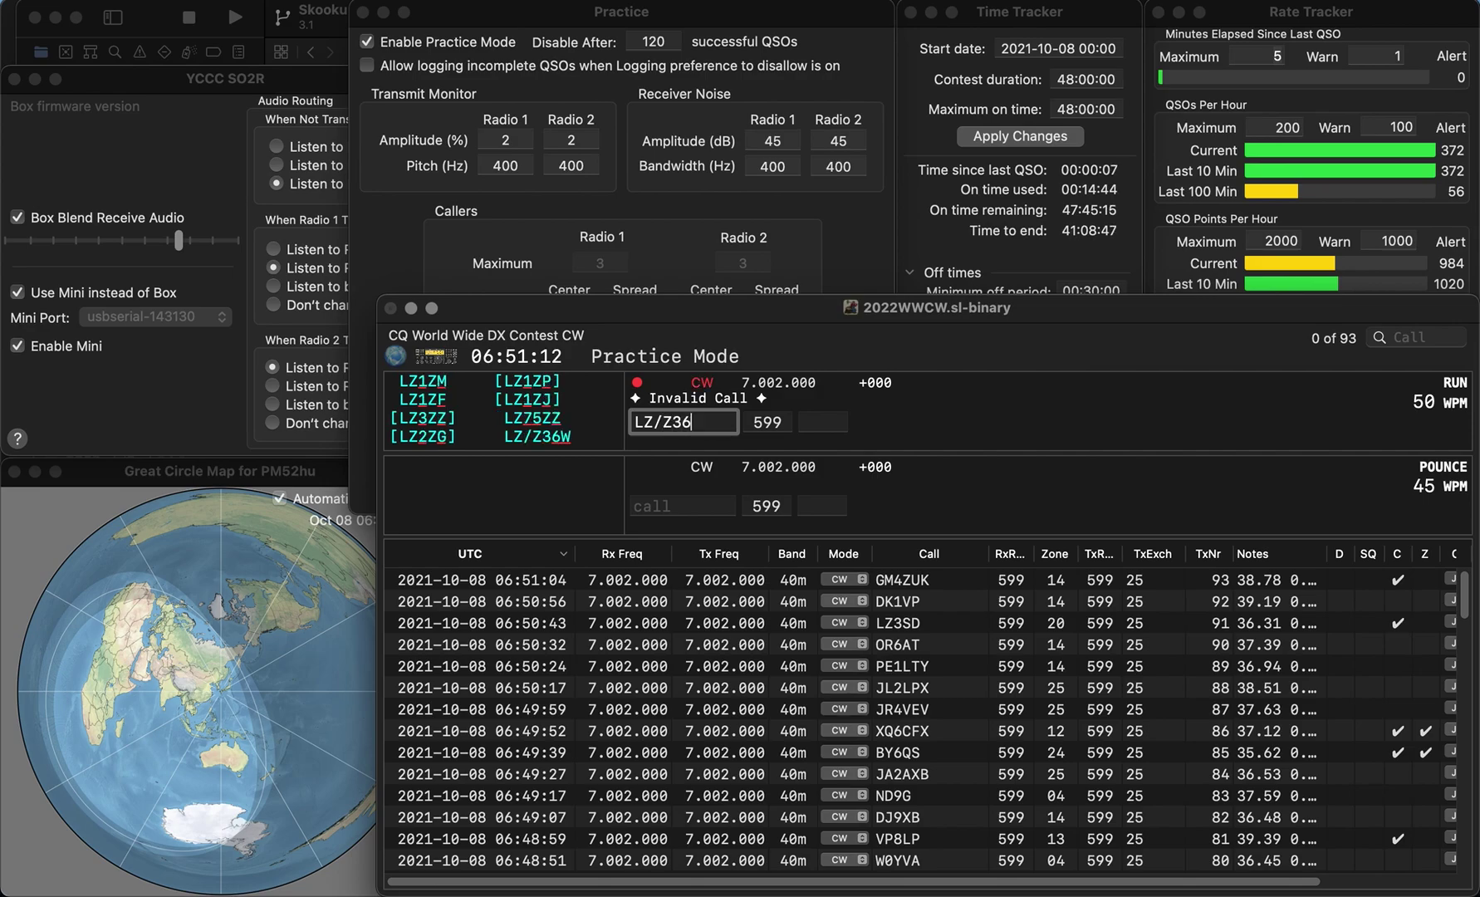
type("W")
key("space")
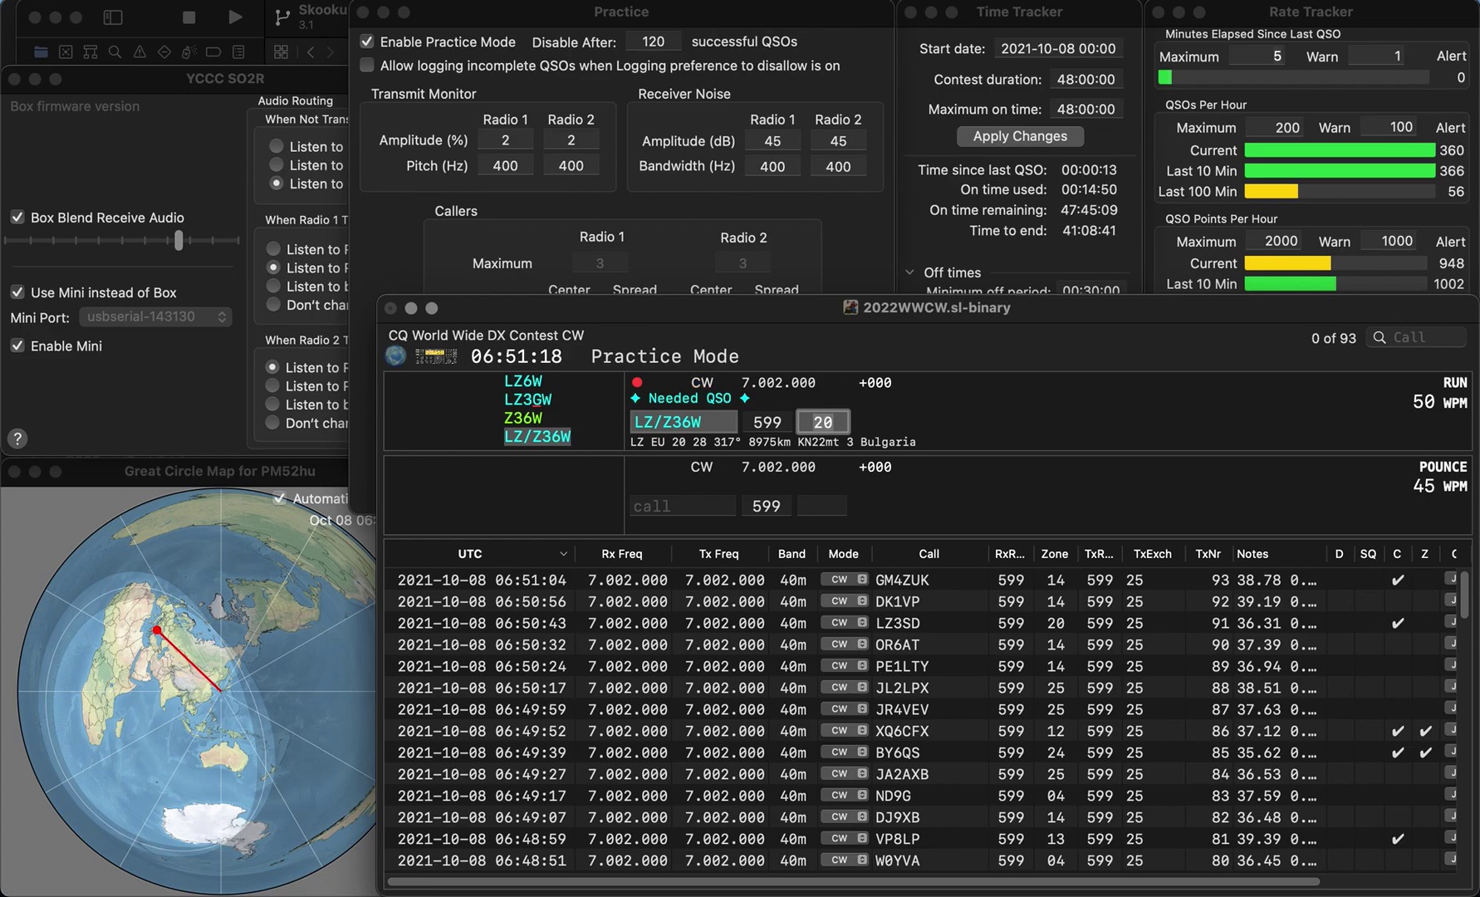
key("Return")
type("KN")
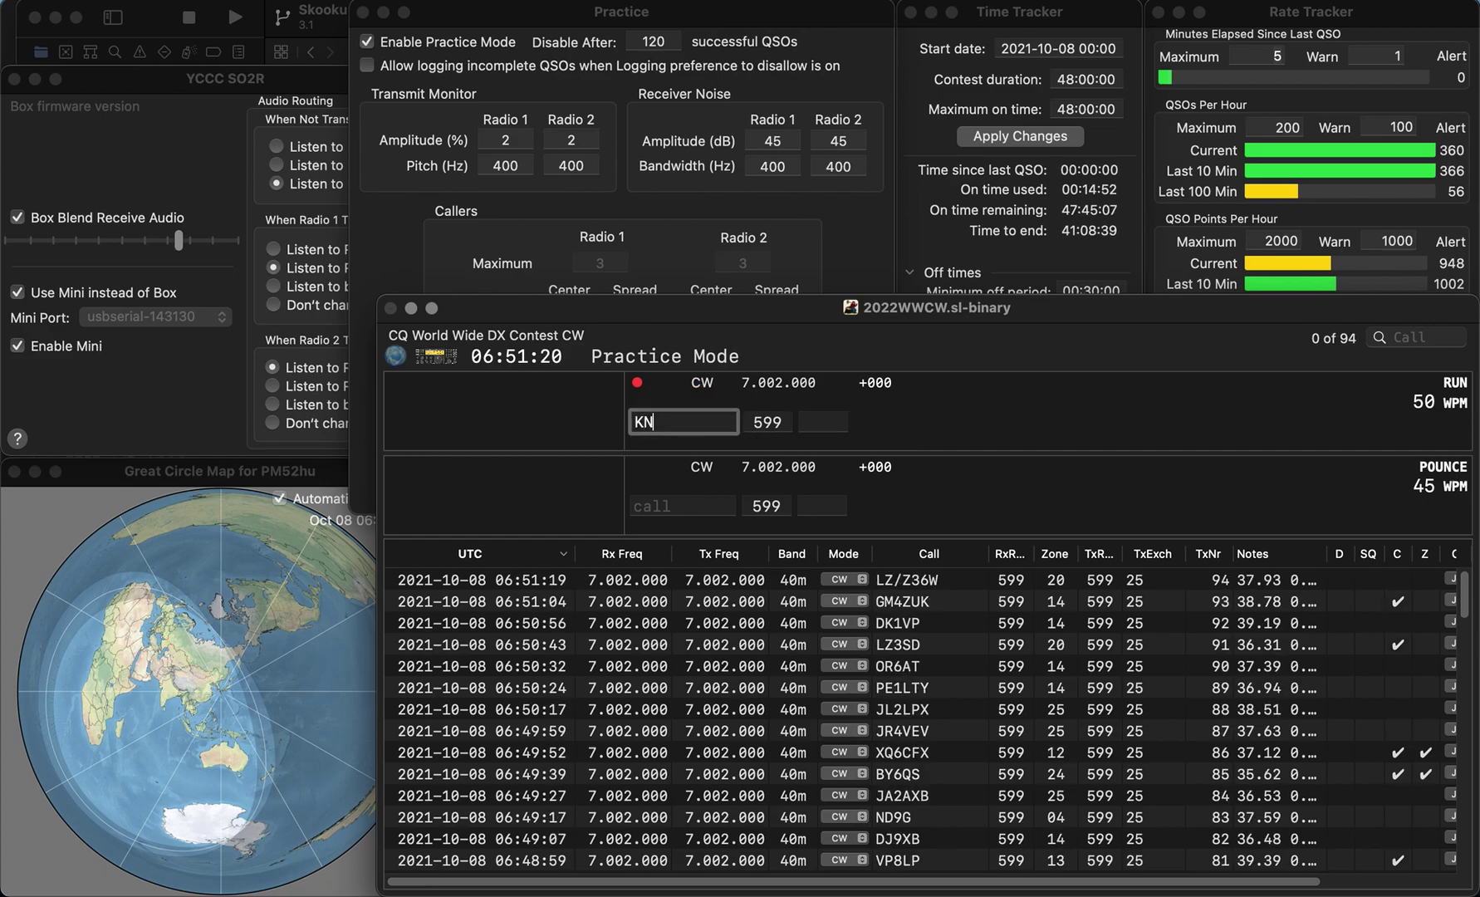
type("4PSS")
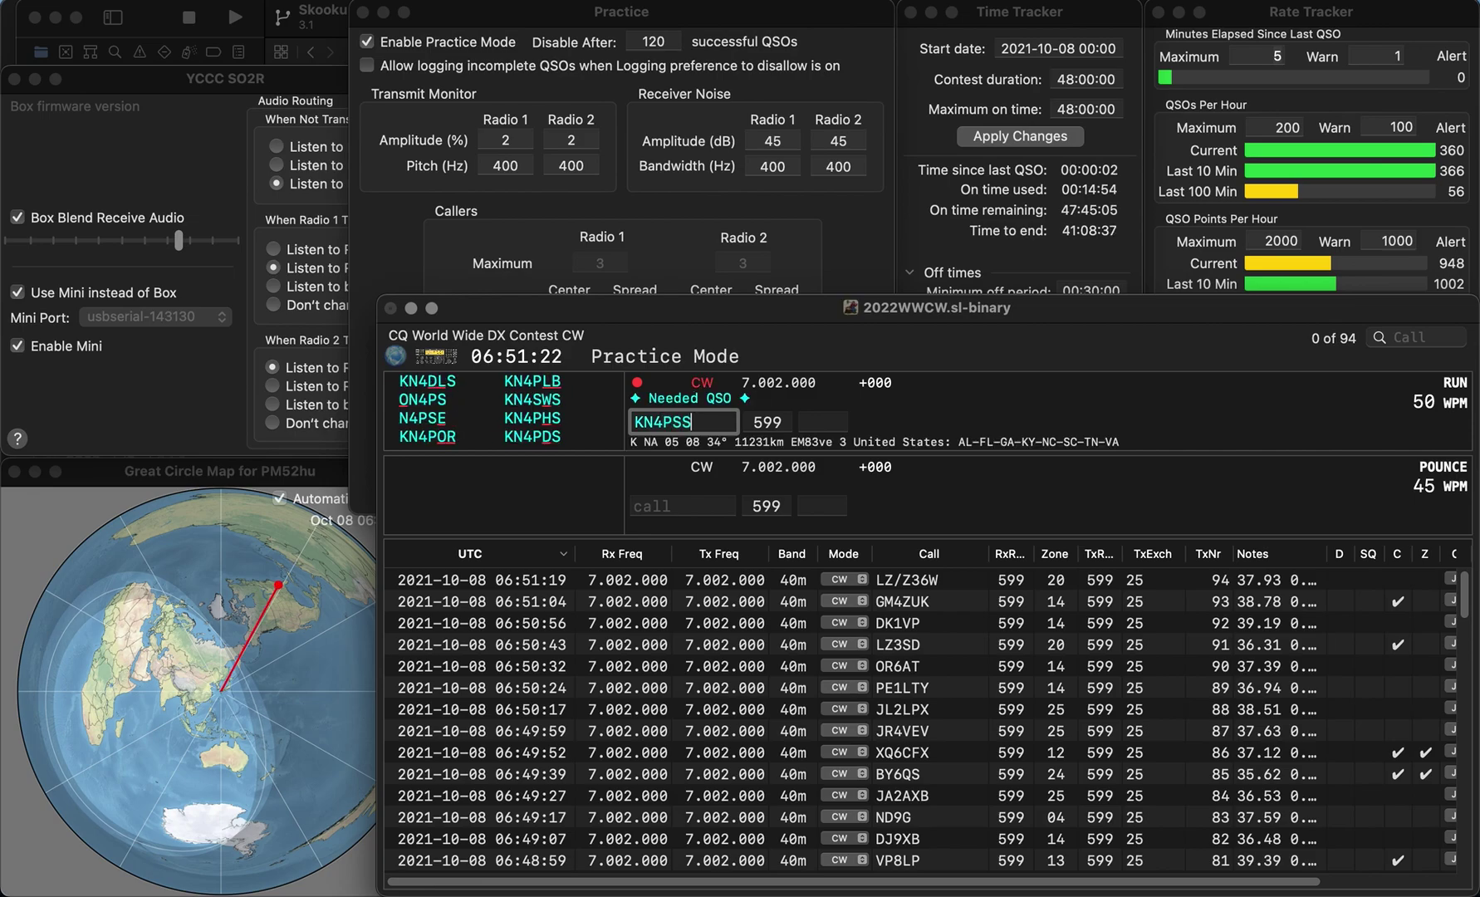
type("H")
key("space")
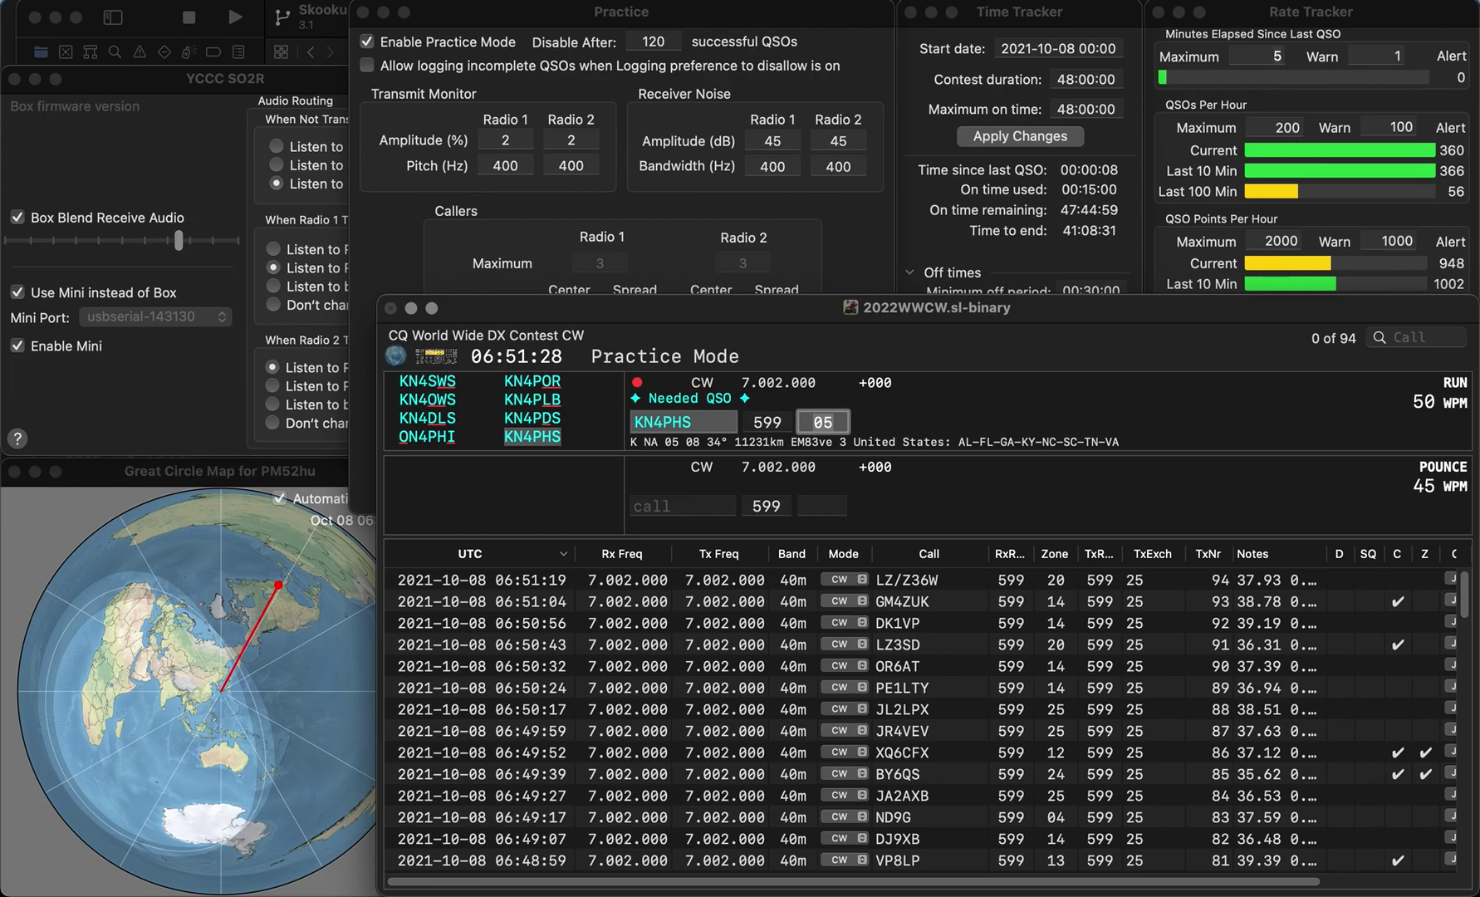
key("Return")
type("W")
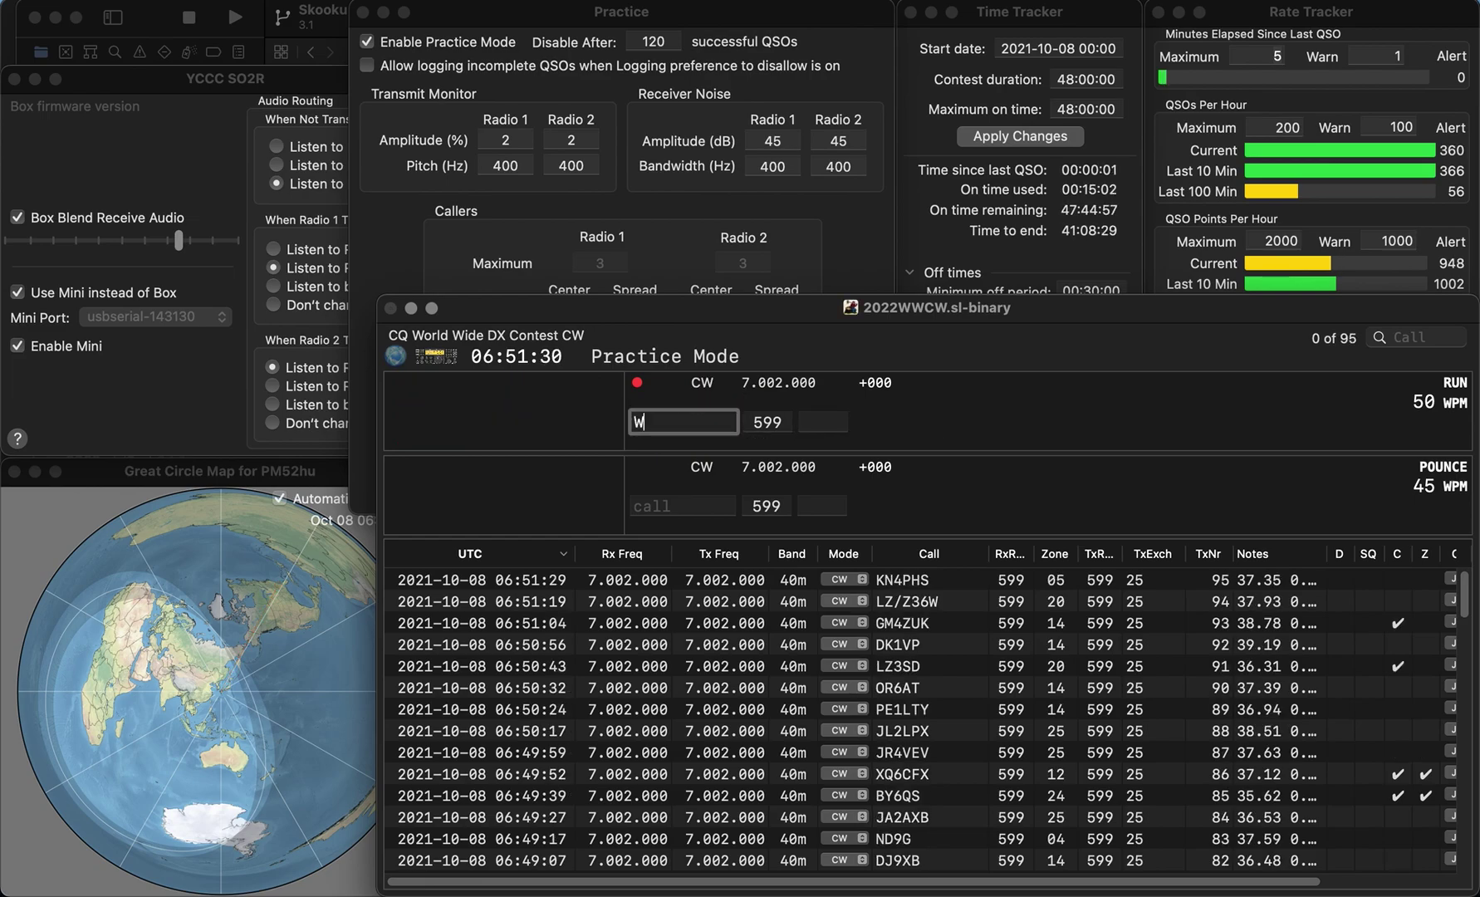
type("K9M")
key("Return")
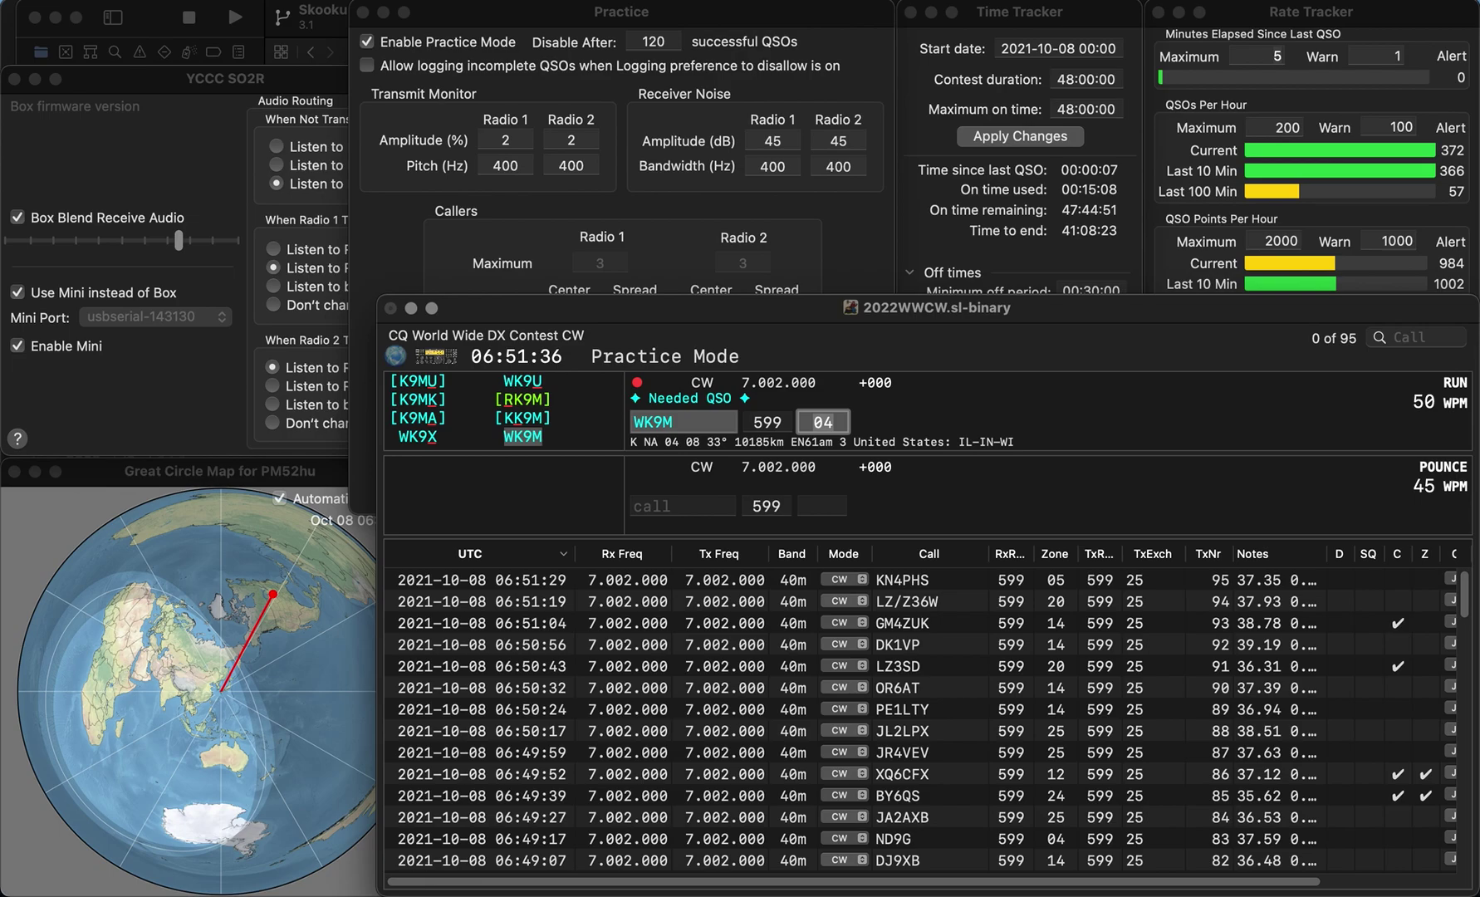
key("Return")
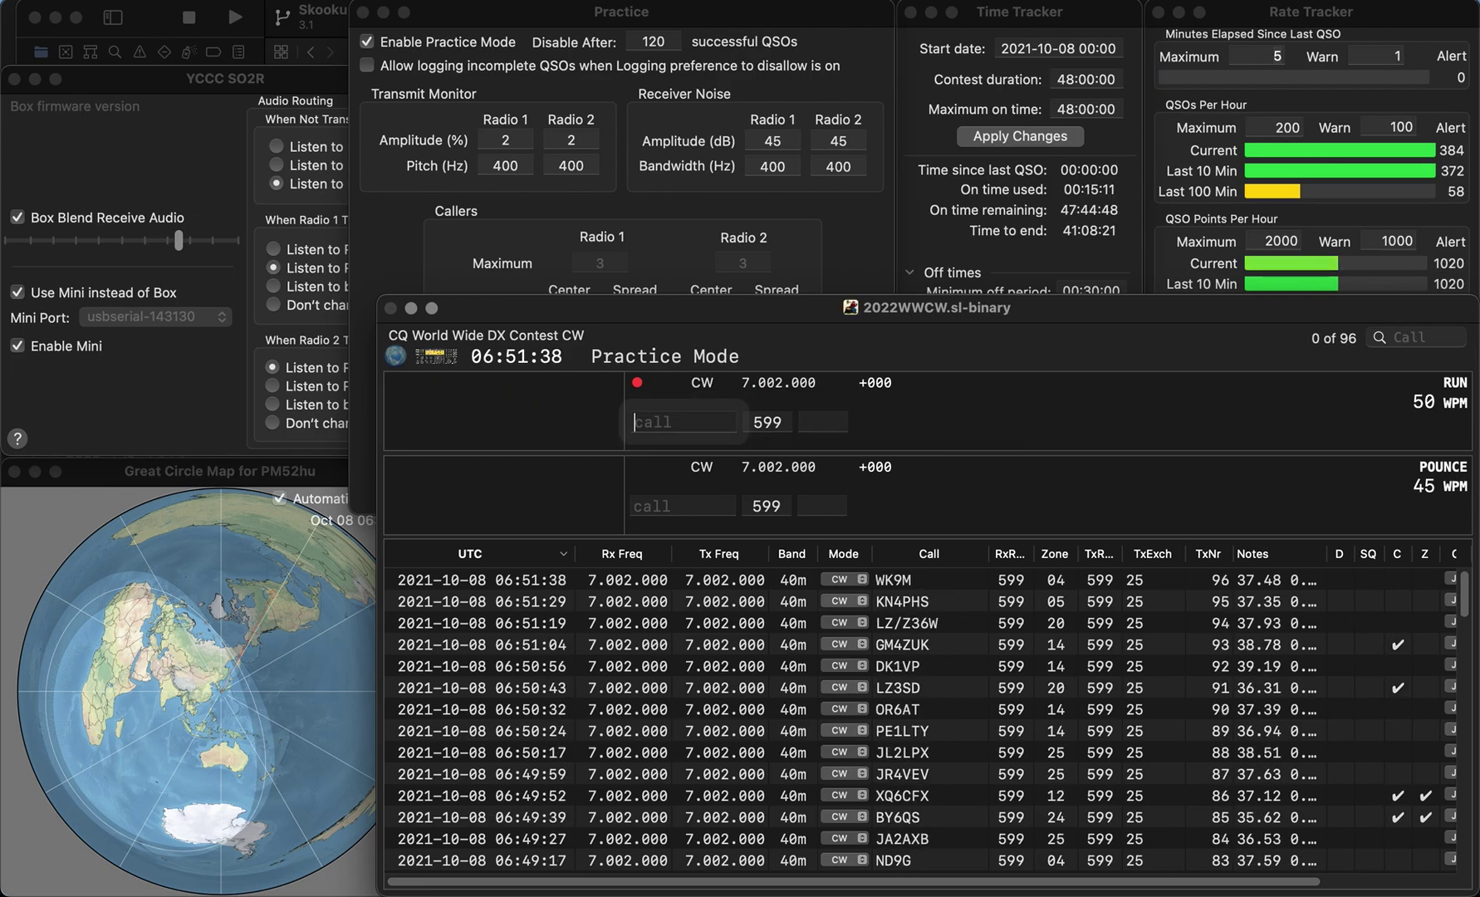
type("K")
key("BackSpace")
type("JGJ")
key("Home")
type("K3")
key("space")
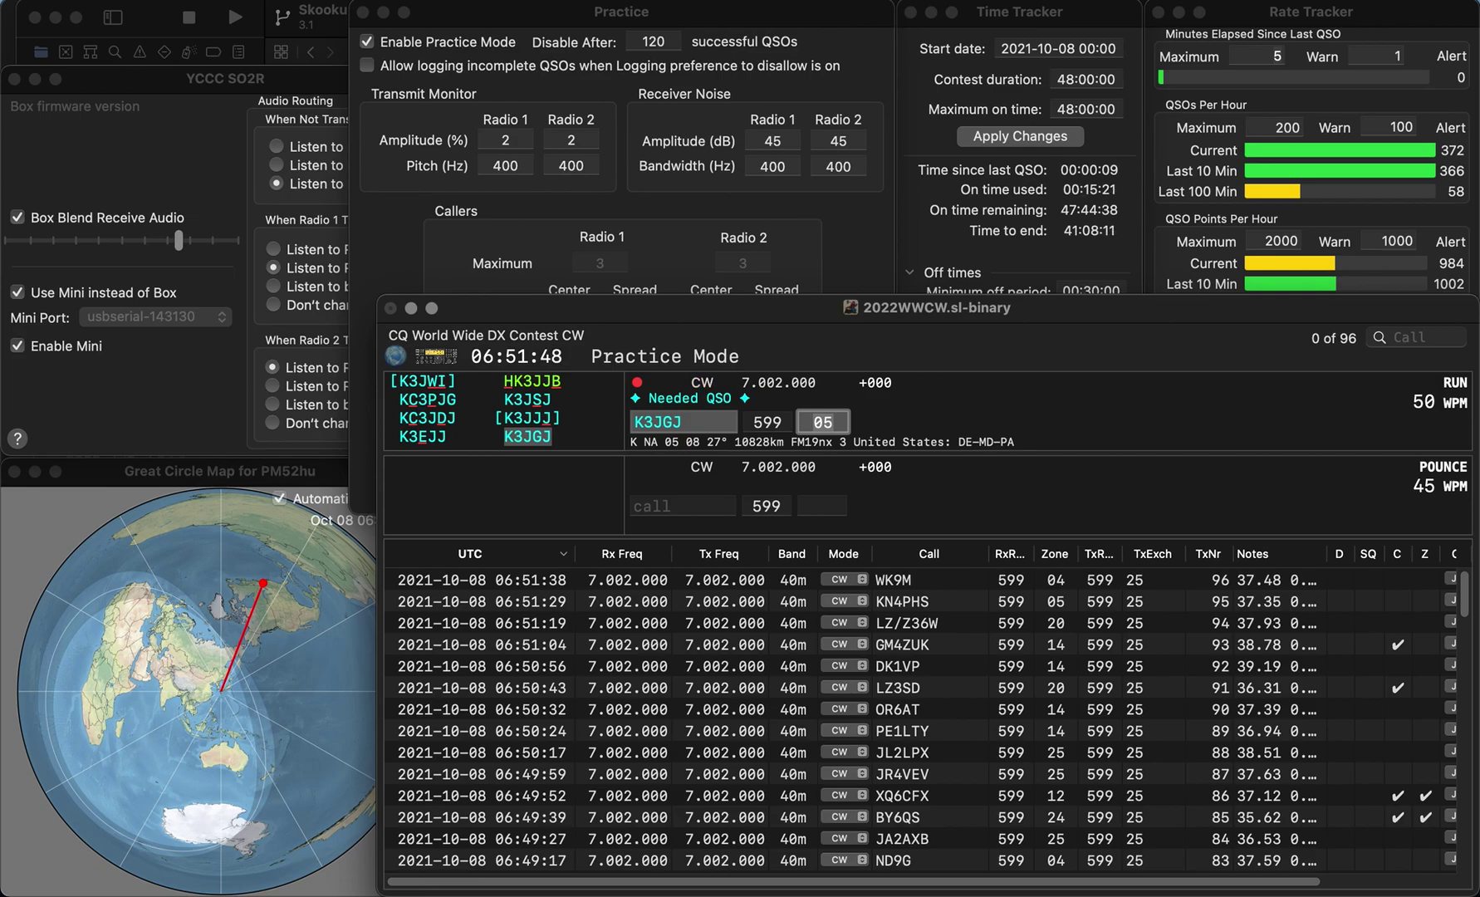
key("Return")
Step: Enter W5TNC on the run radio, correct it to W5TMC and log the contact with report 599 and zone 04
type("6NC")
key("Left")
key("Left")
key("BackSpace")
type("T")
key("Left")
type("W5")
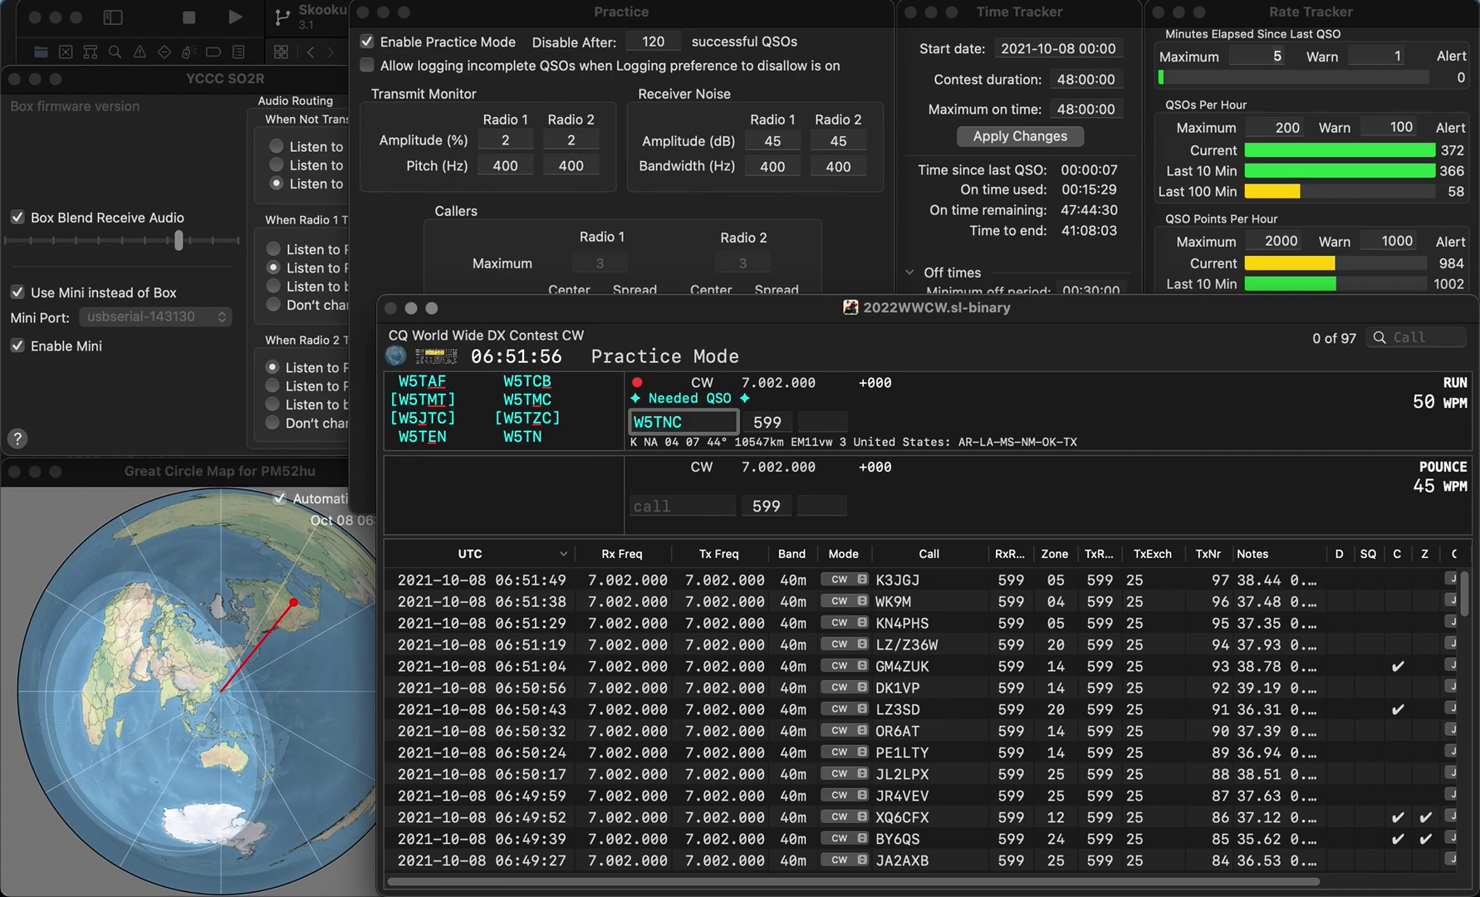
key("Right")
key("Delete")
type("M")
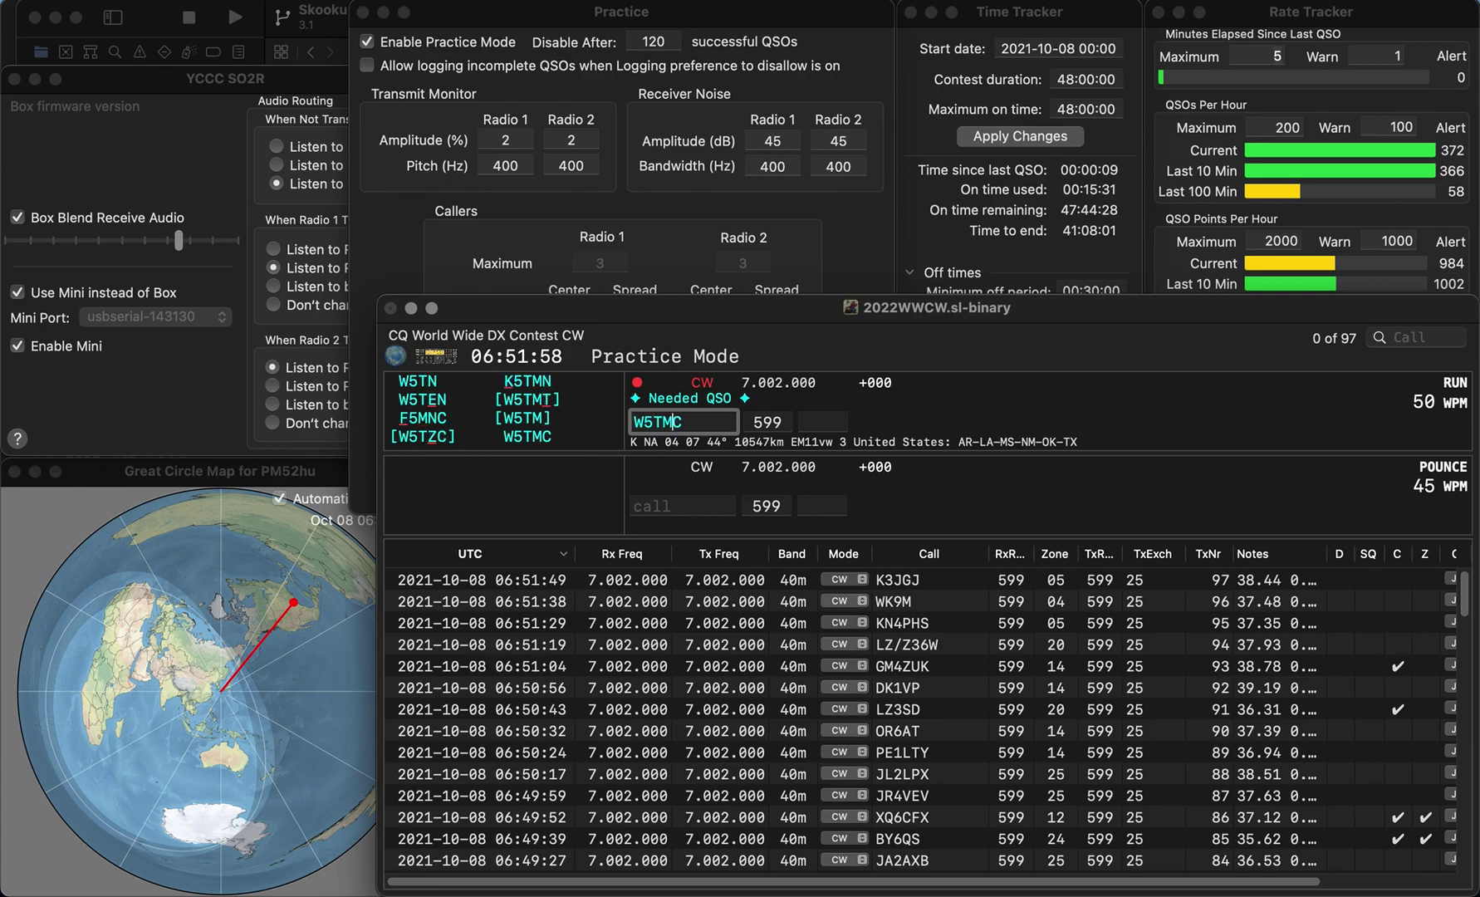
key("Tab")
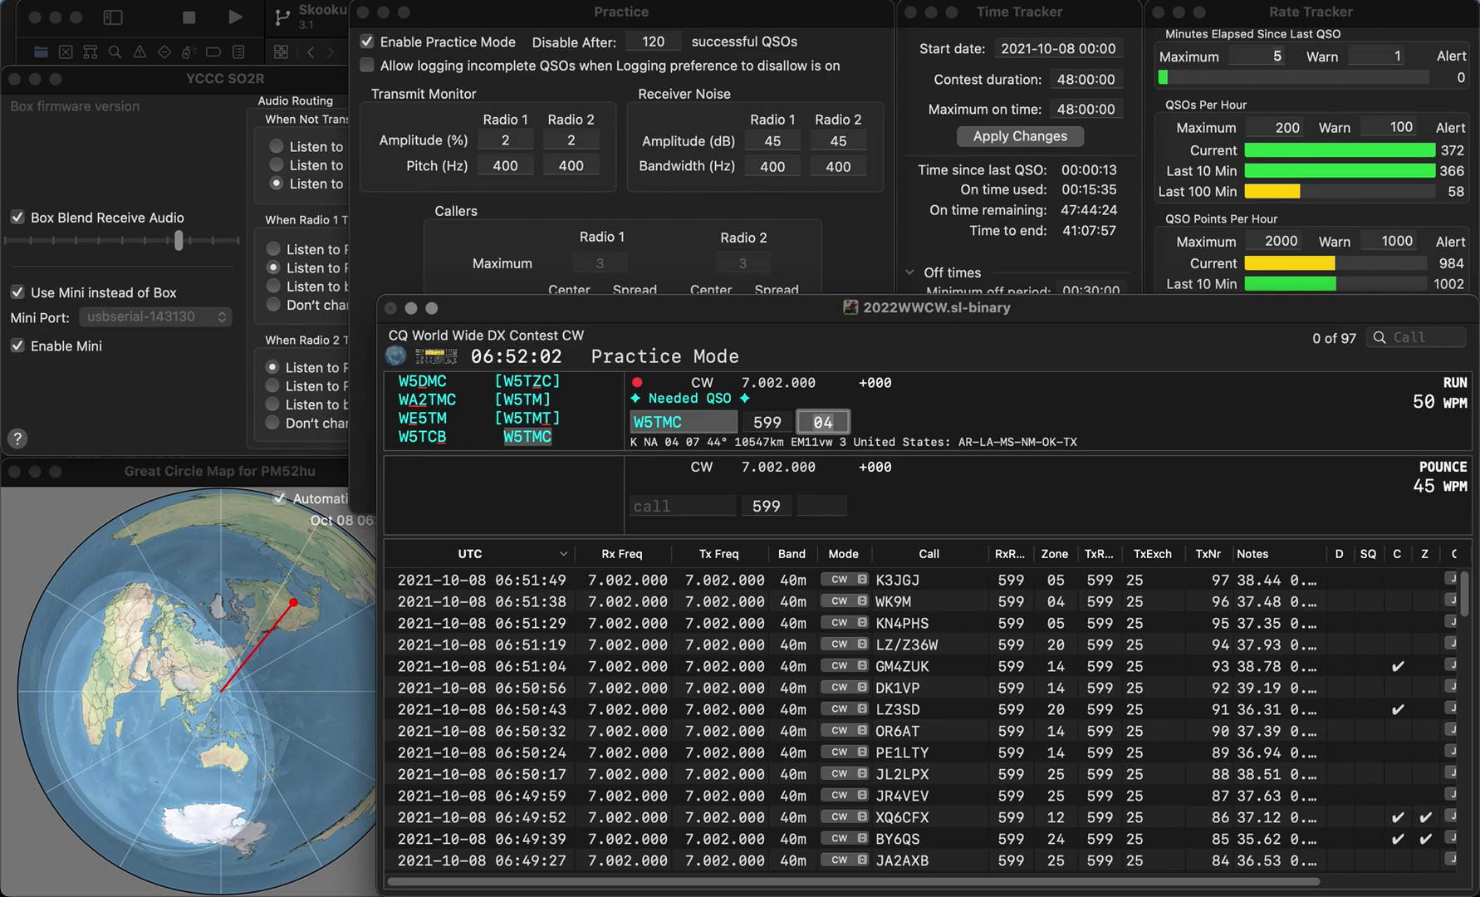
key("Return")
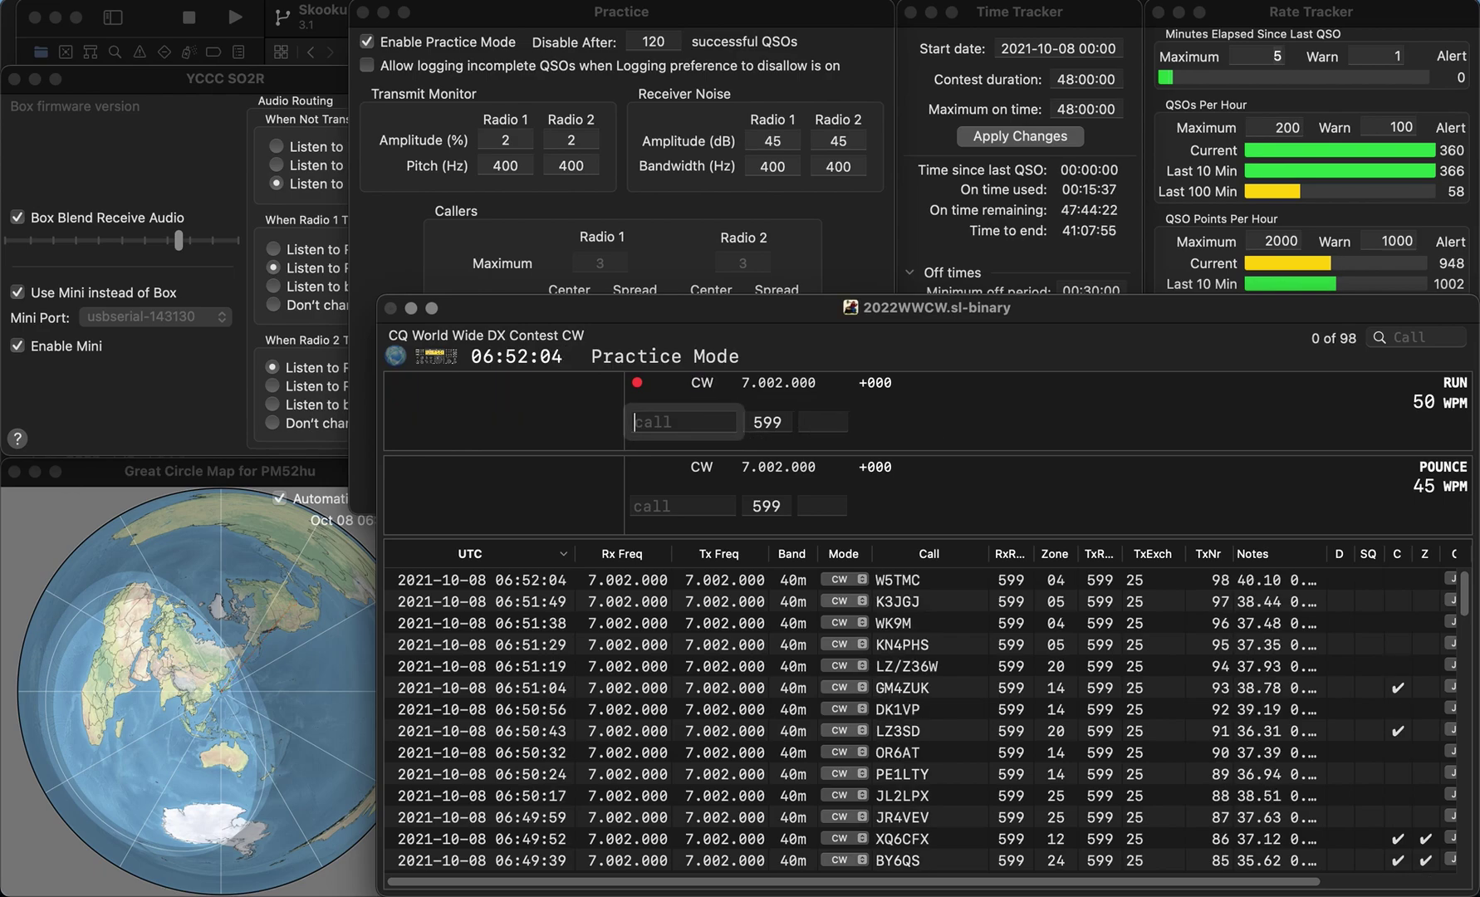
Step: Enter KDL0LA on the run radio, correct it to DL0LA and log the contact with report 599 and zone 14
type("KDL0LA")
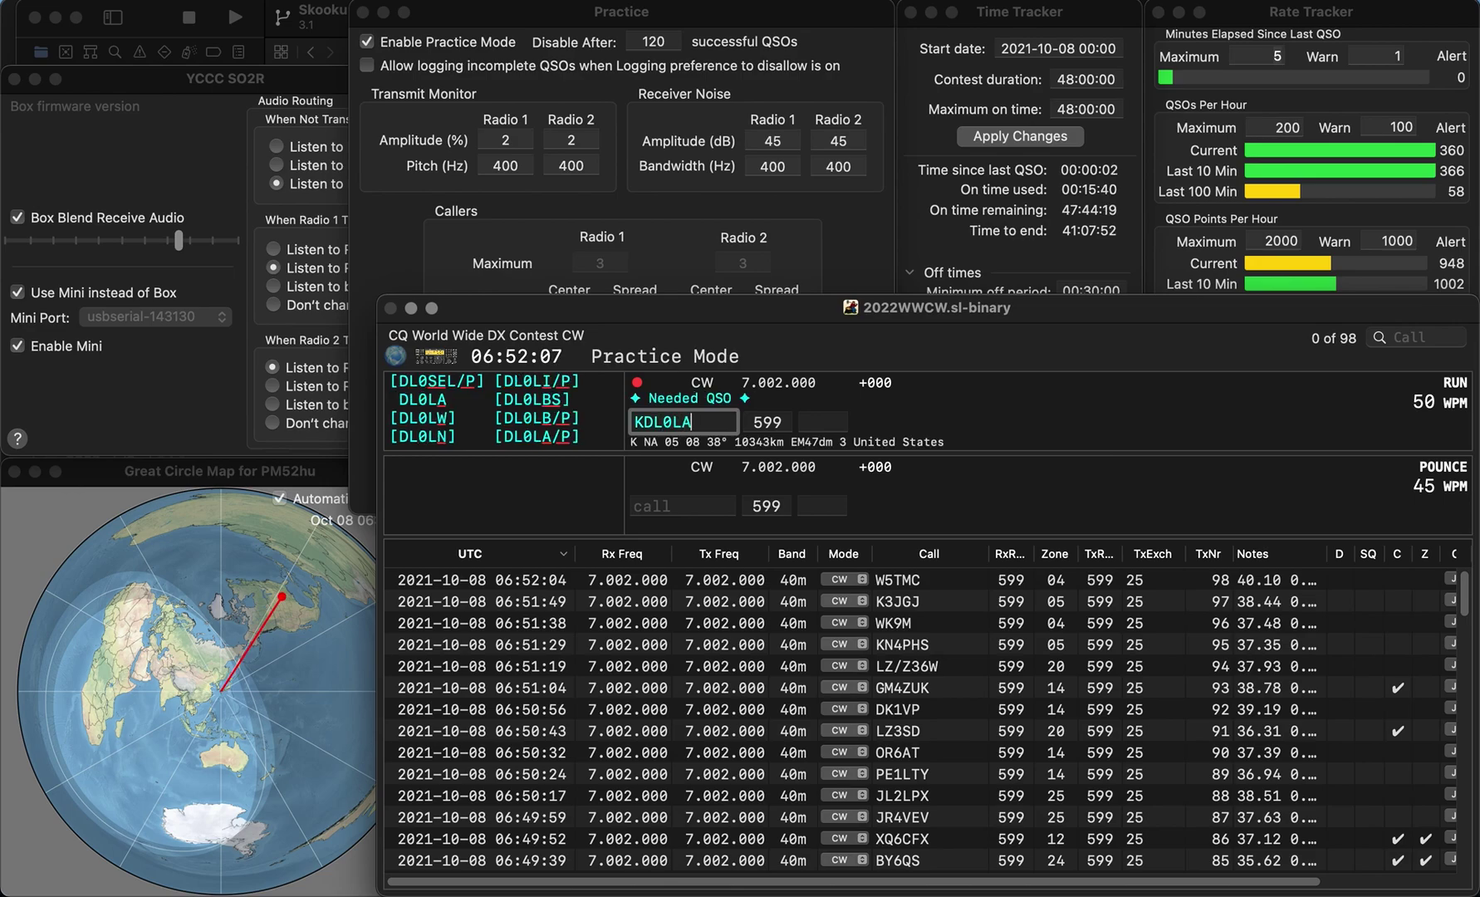
key("Home")
key("Delete")
key("Tab")
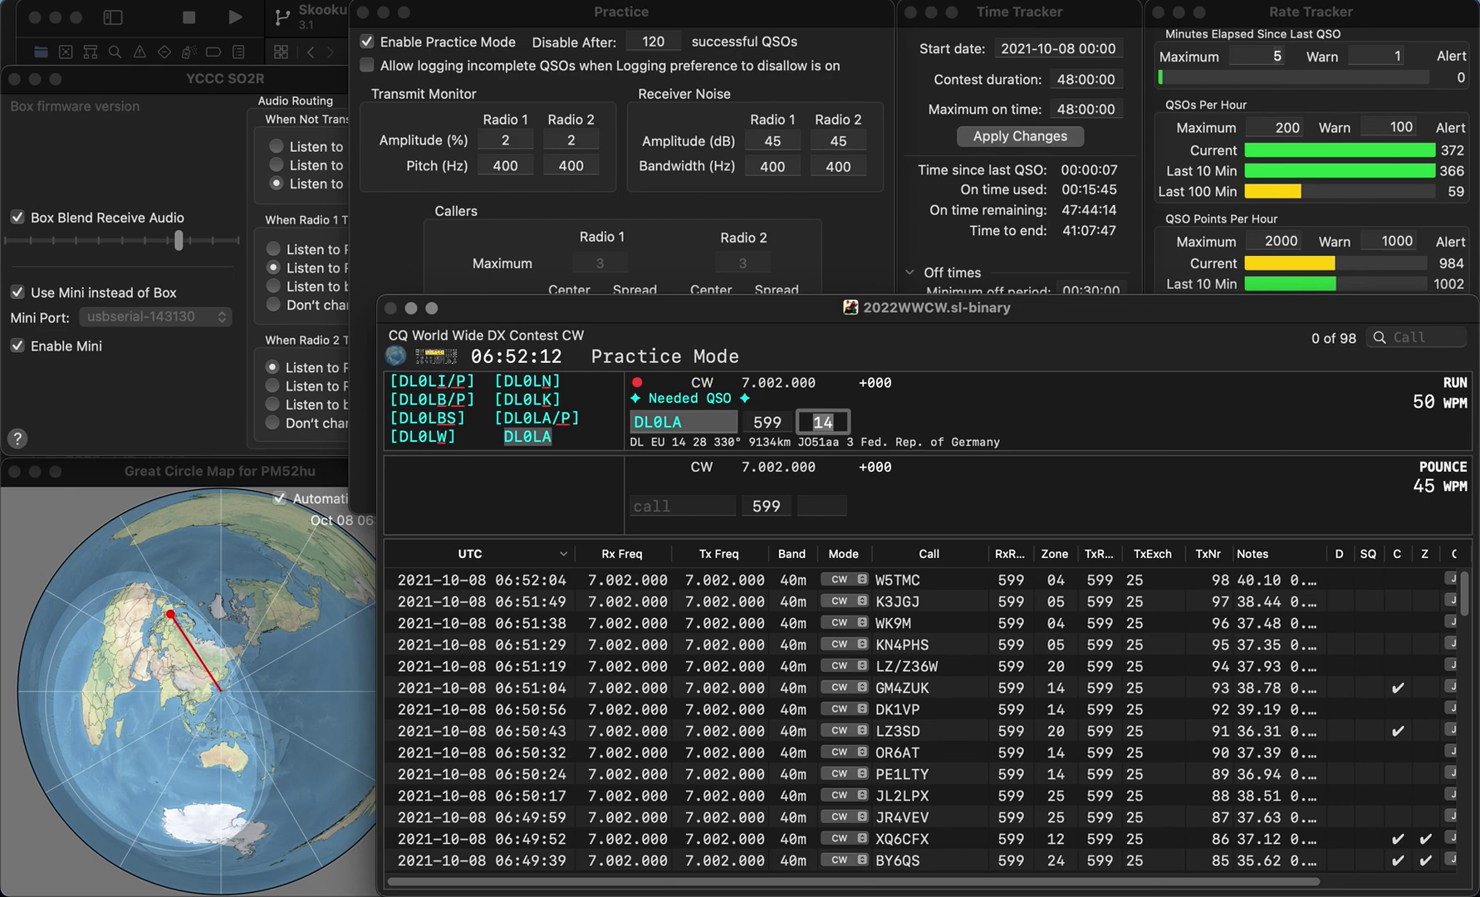
key("Return")
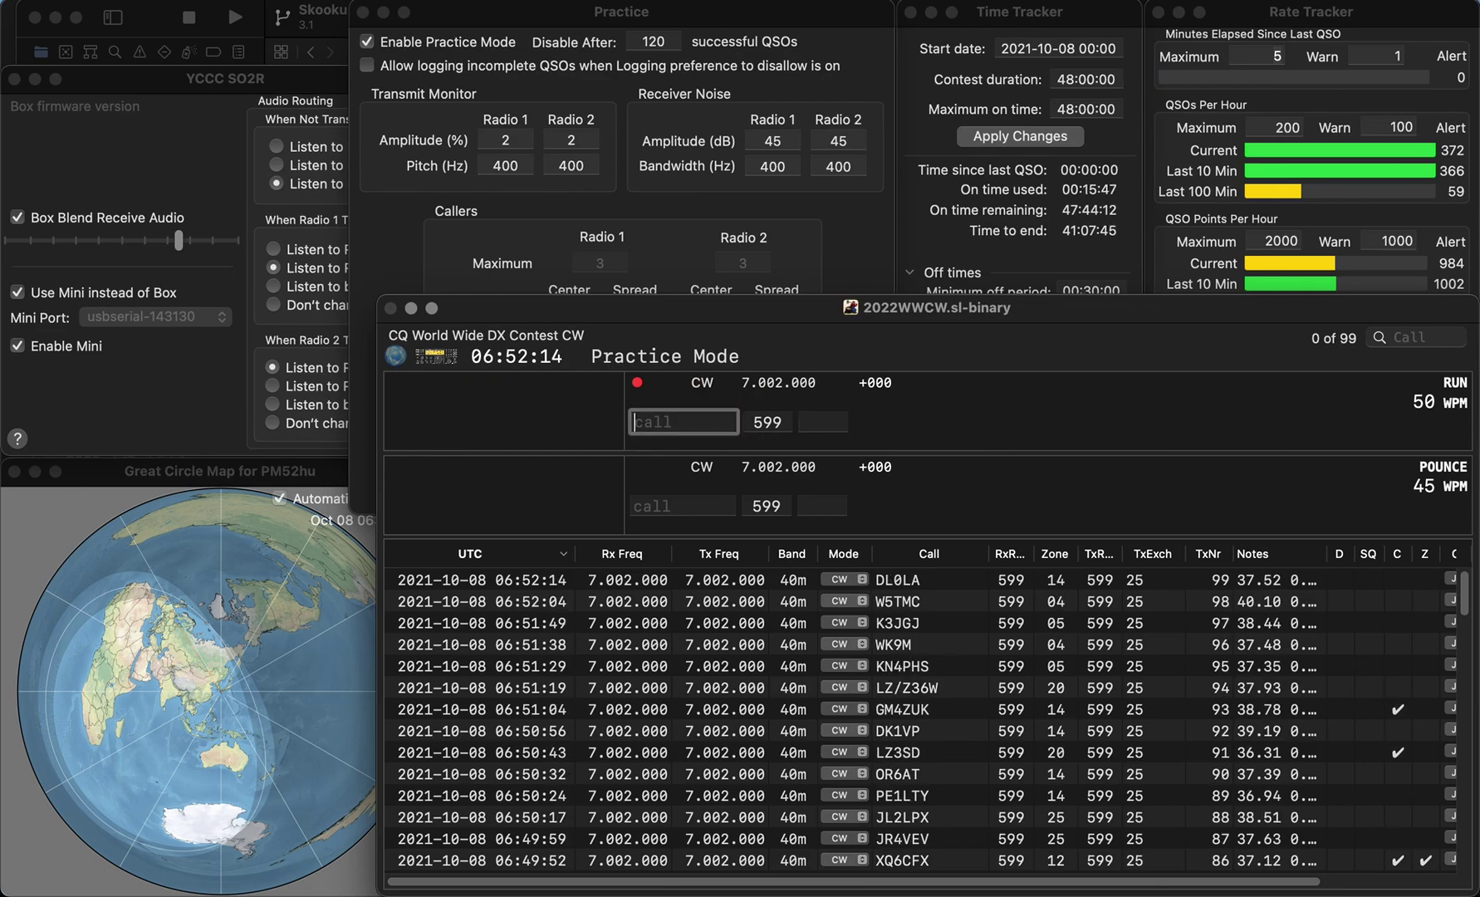
type("IW1")
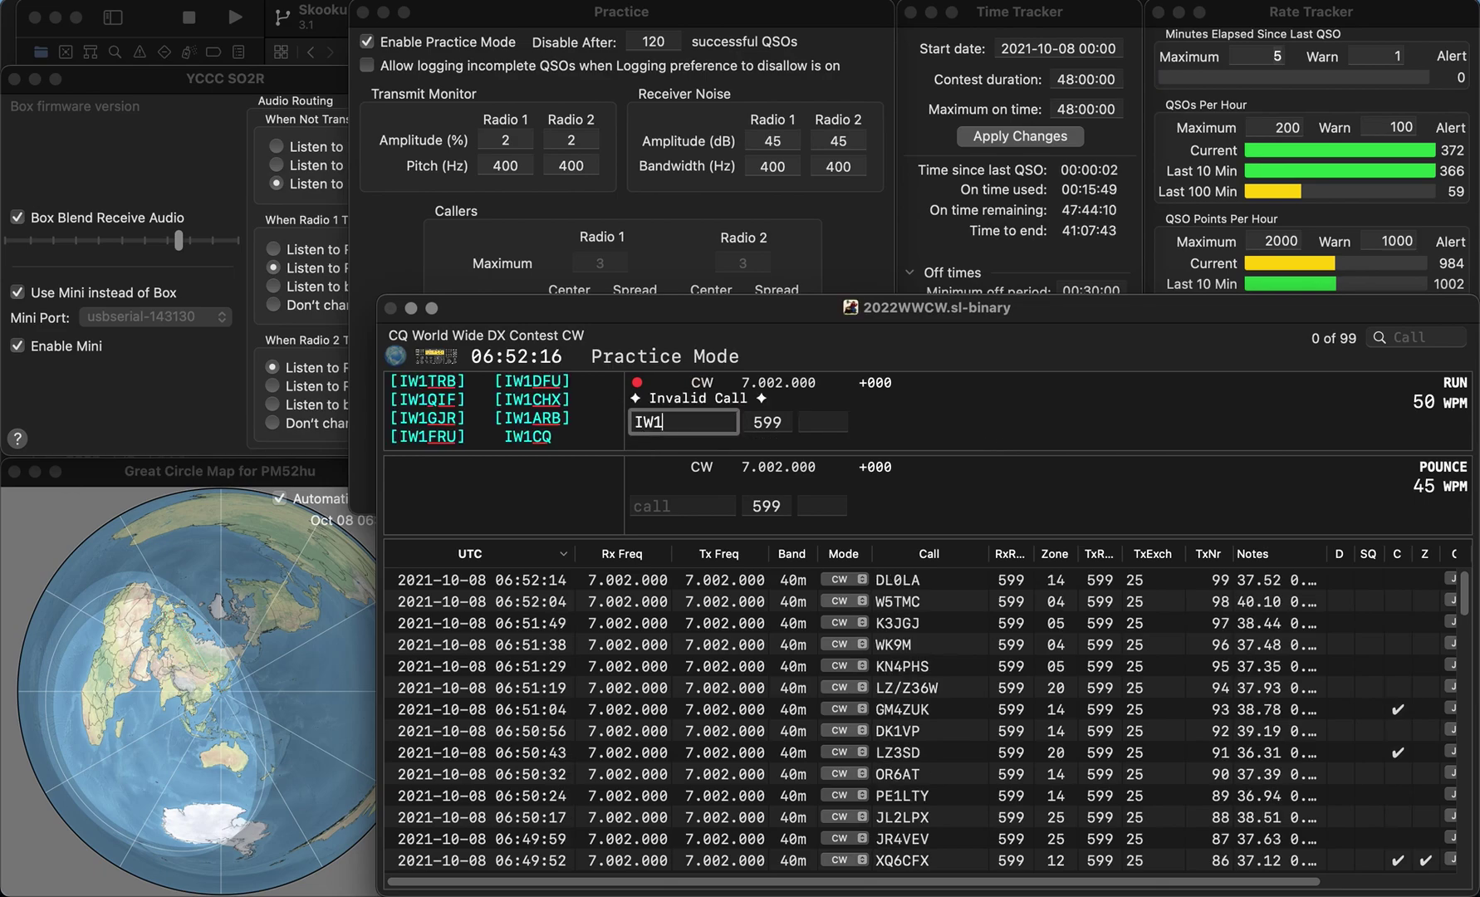
type("PNJ")
key("space")
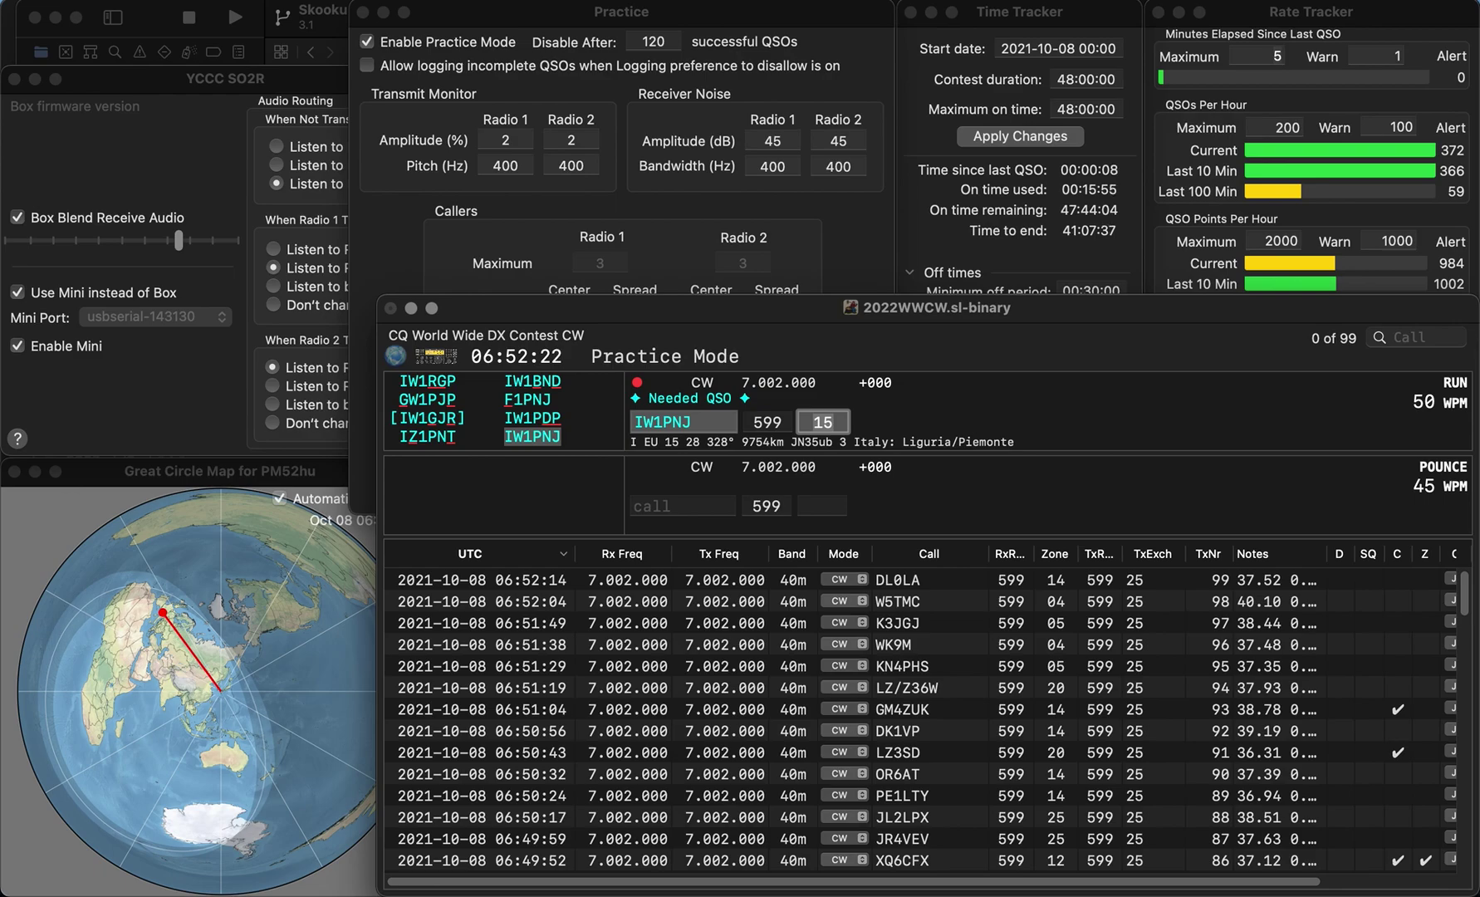
key("Return")
Step: Enter P3F as the caller on the run radio and log the contact with report 599 and zone 20
type("P")
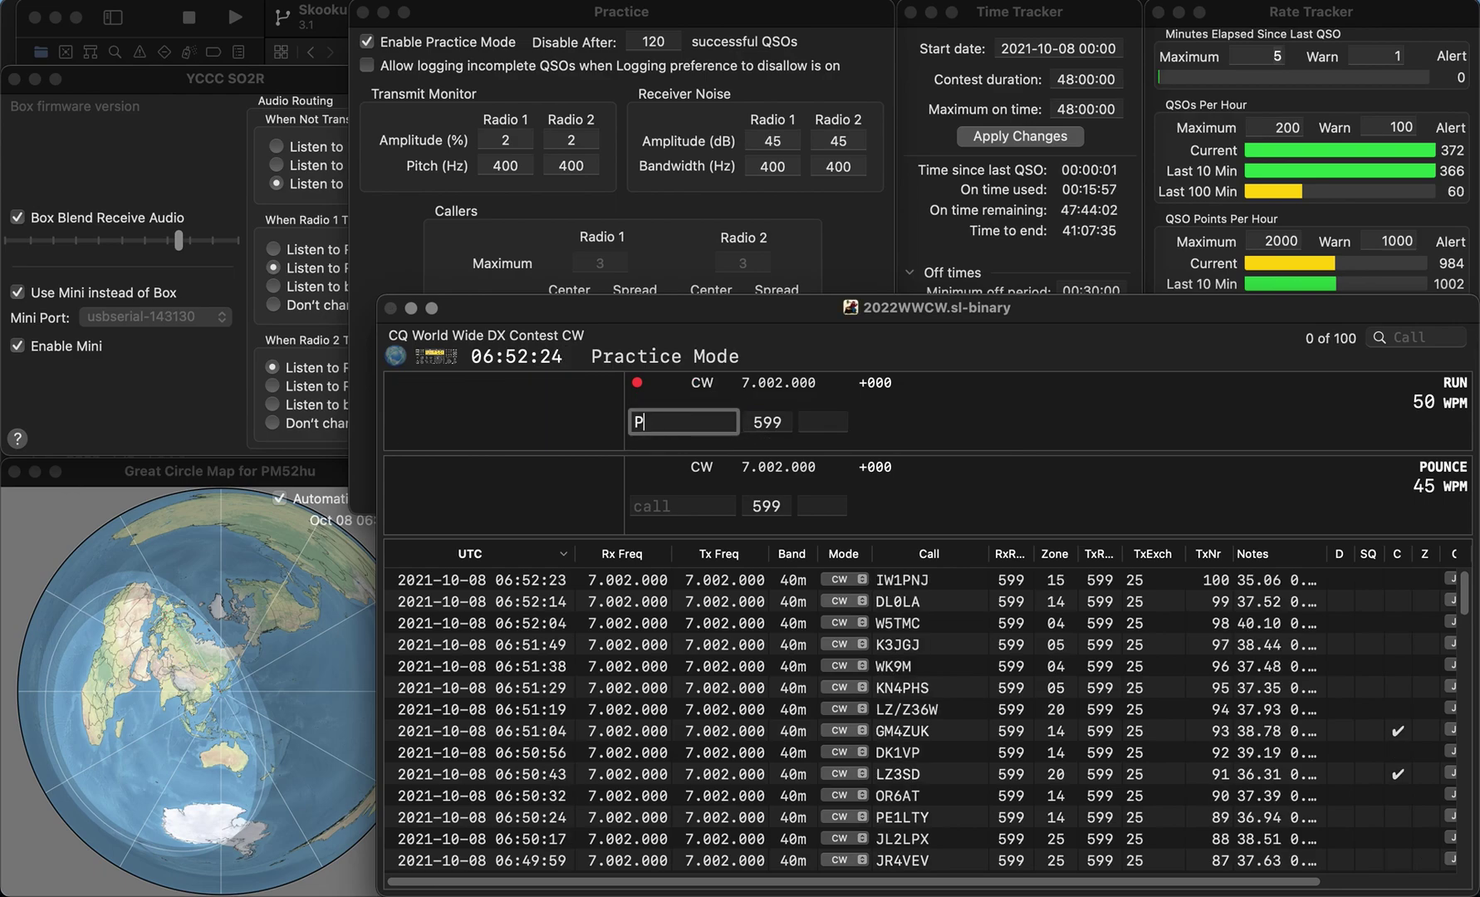
type("3F")
key("space")
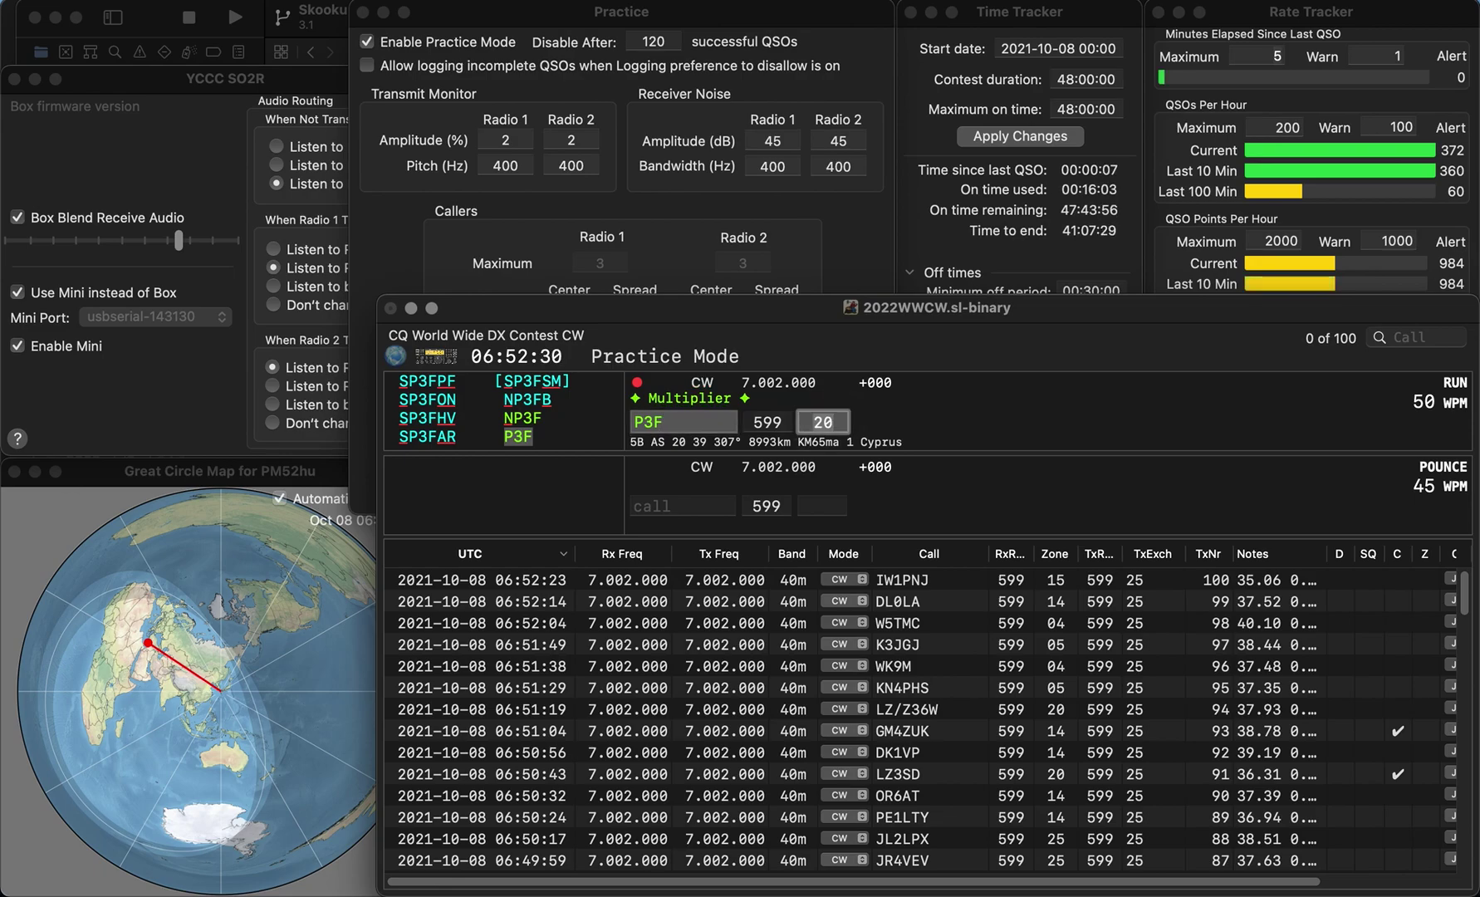
key("Return")
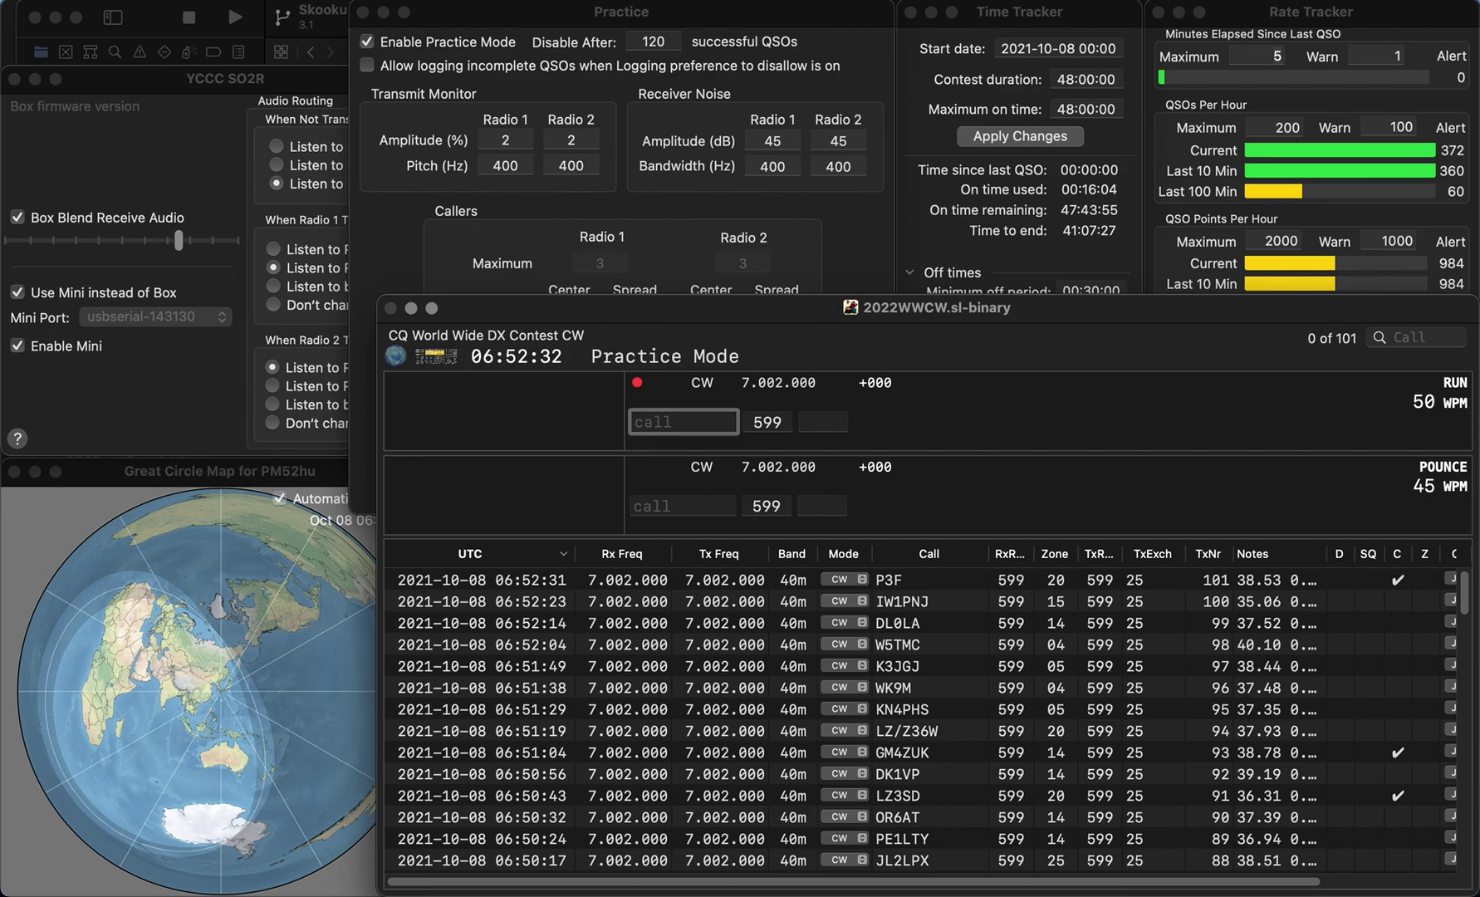
type("ON5AF")
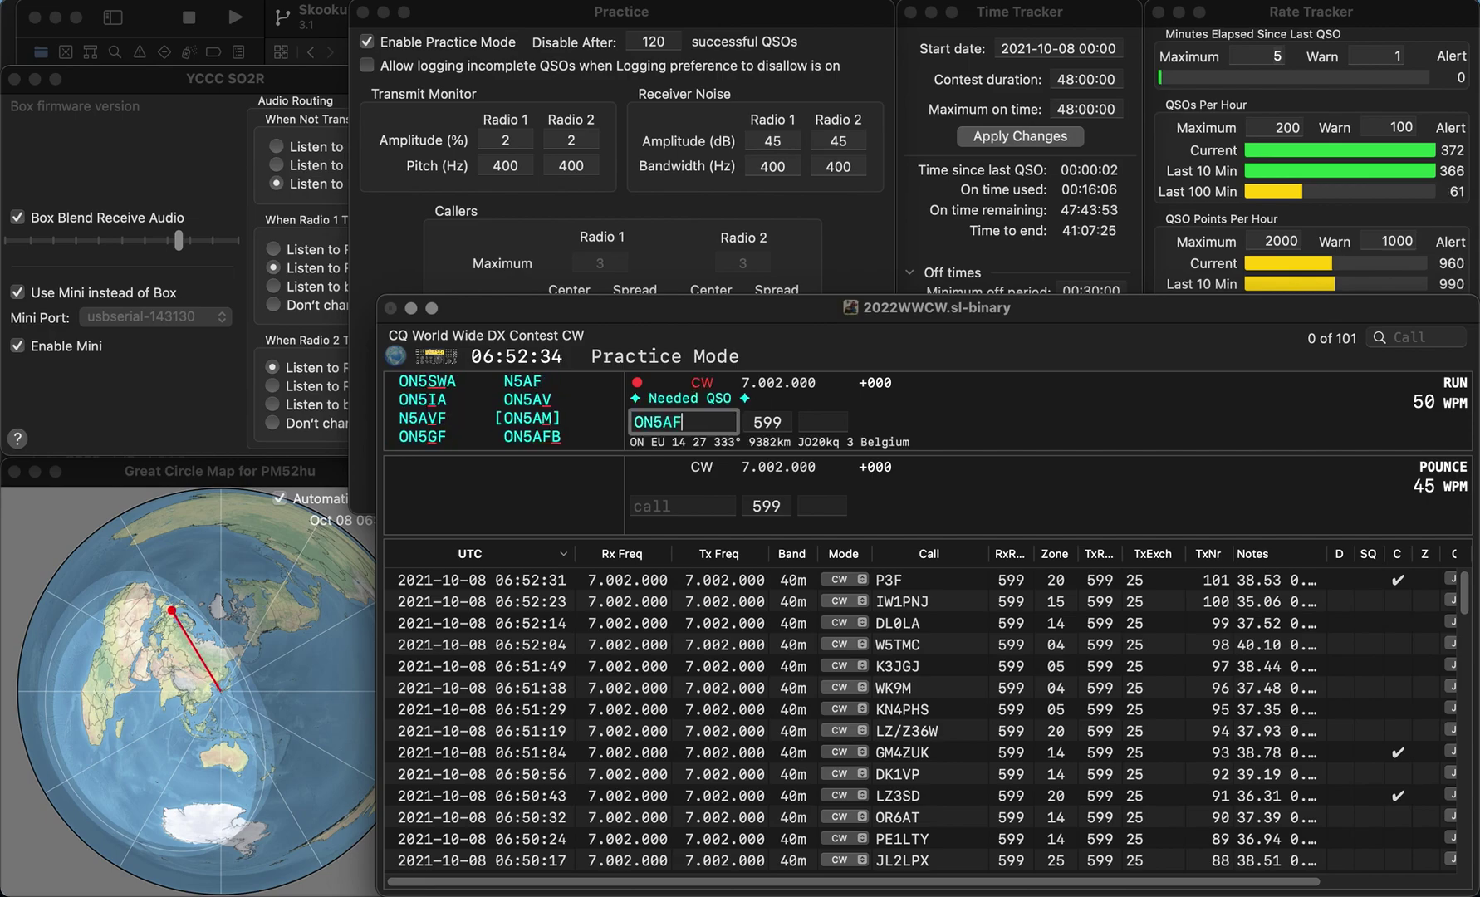
type("B")
key("Return")
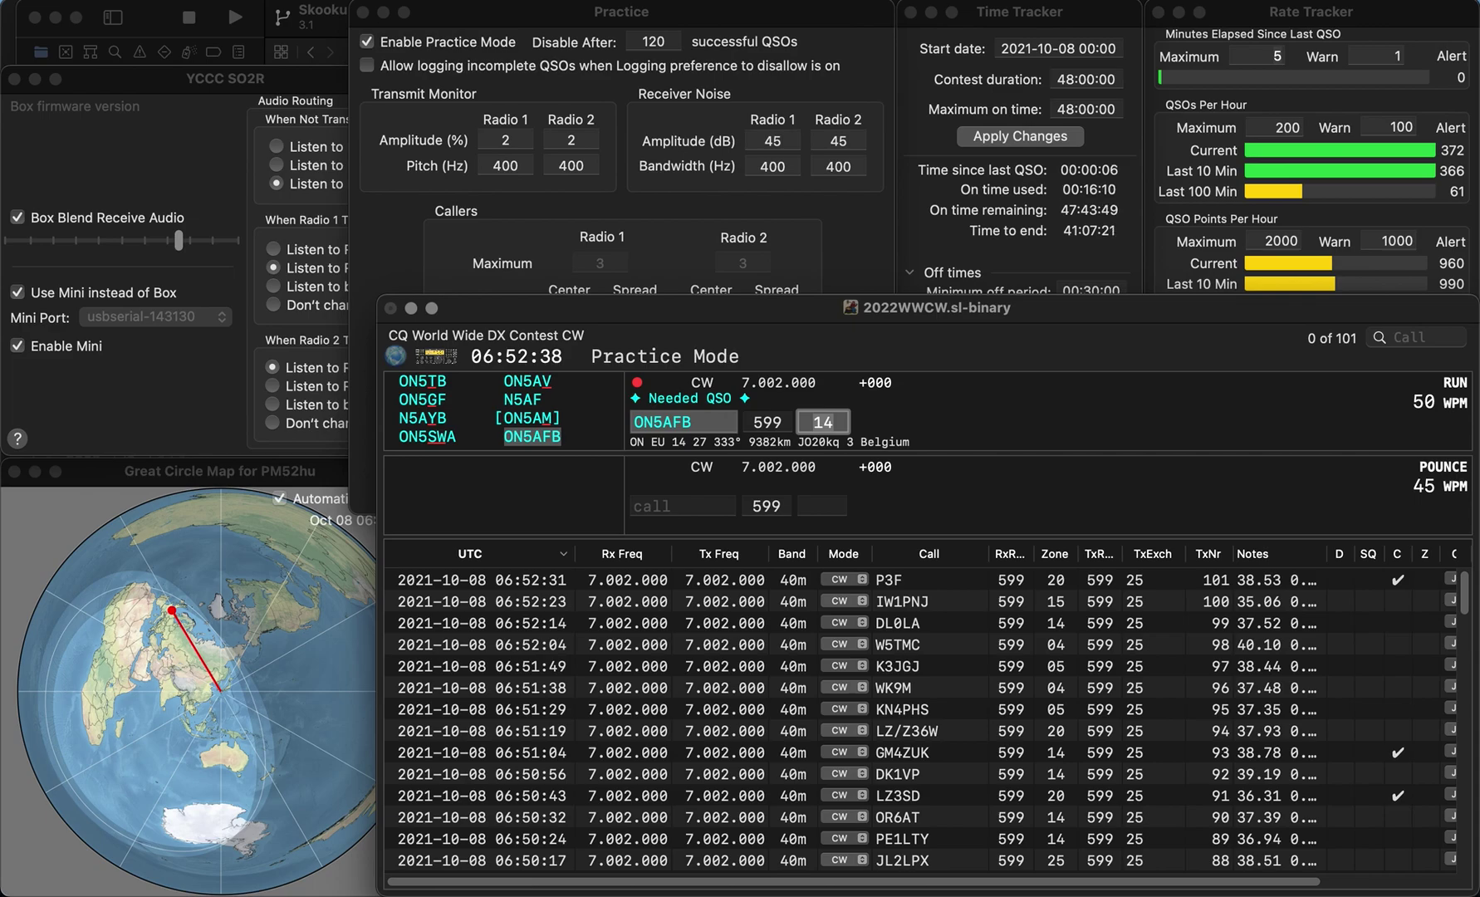
key("Return")
type("KC")
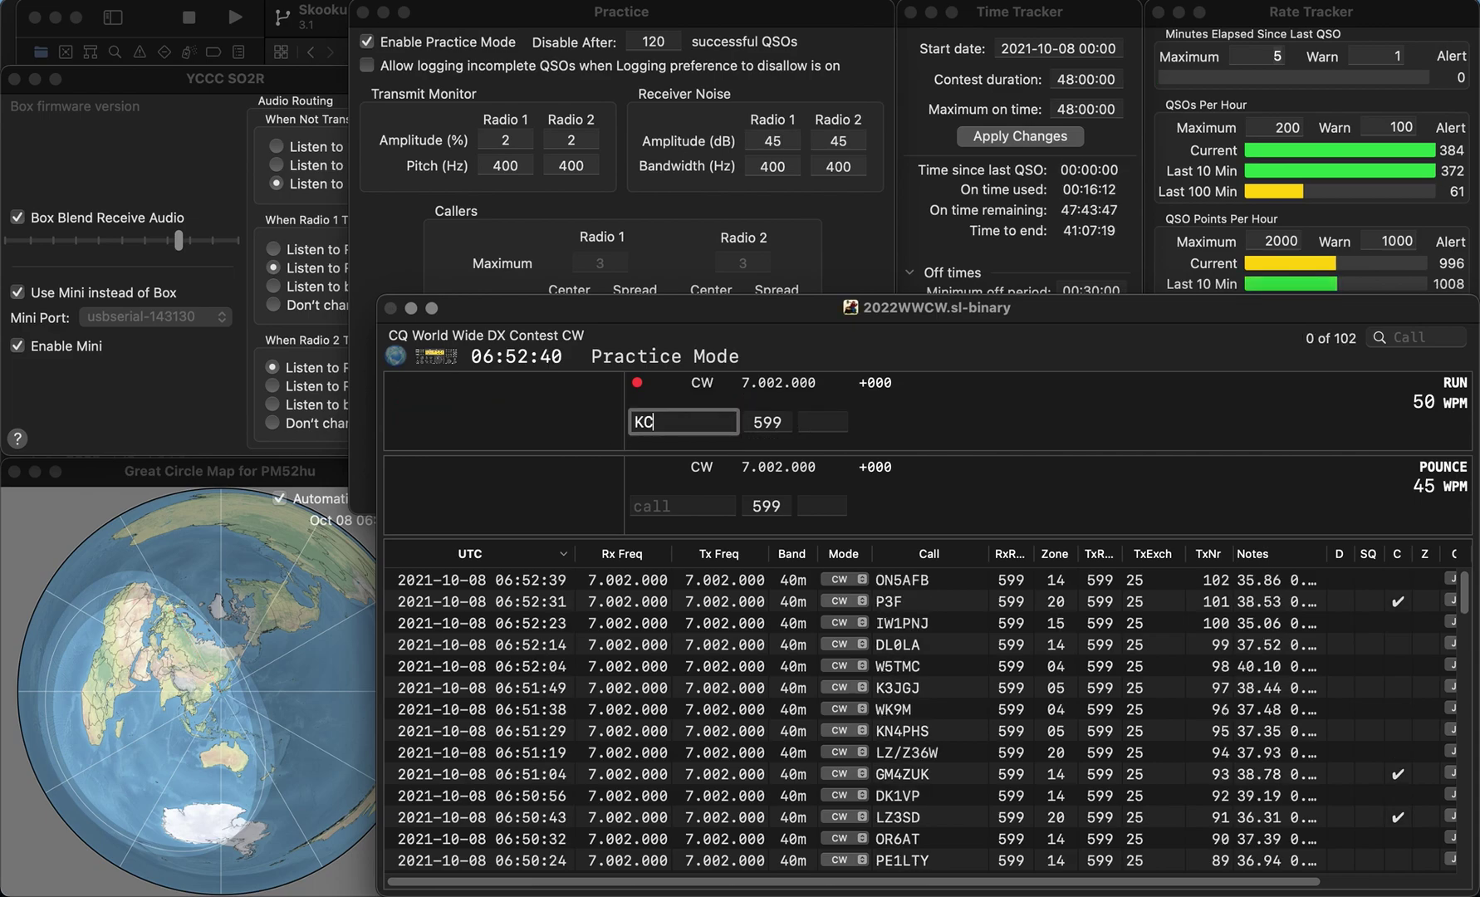
type("THKN")
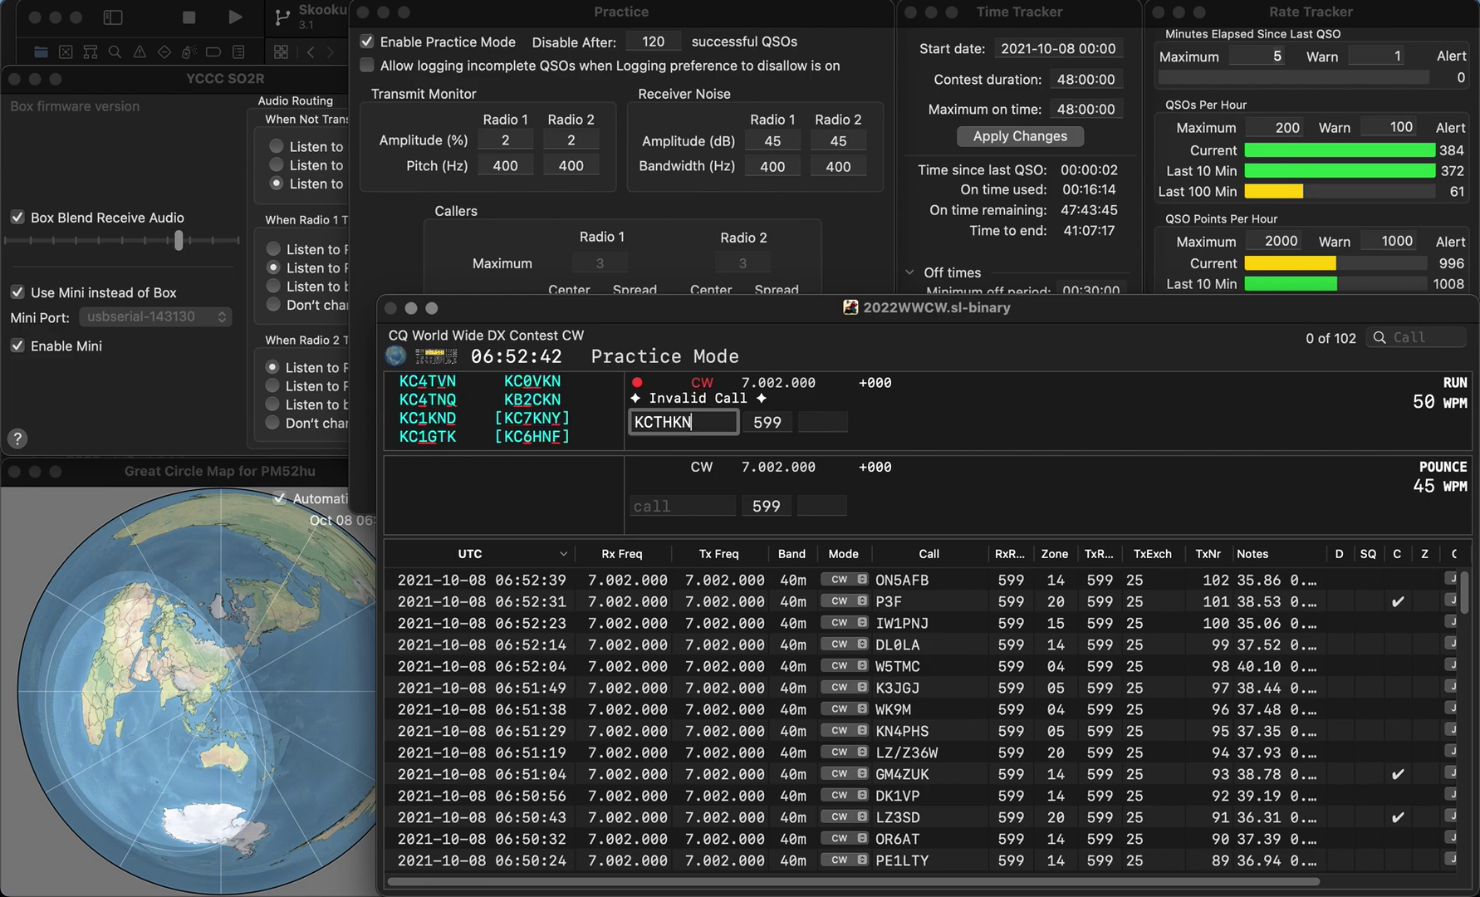
key("Escape")
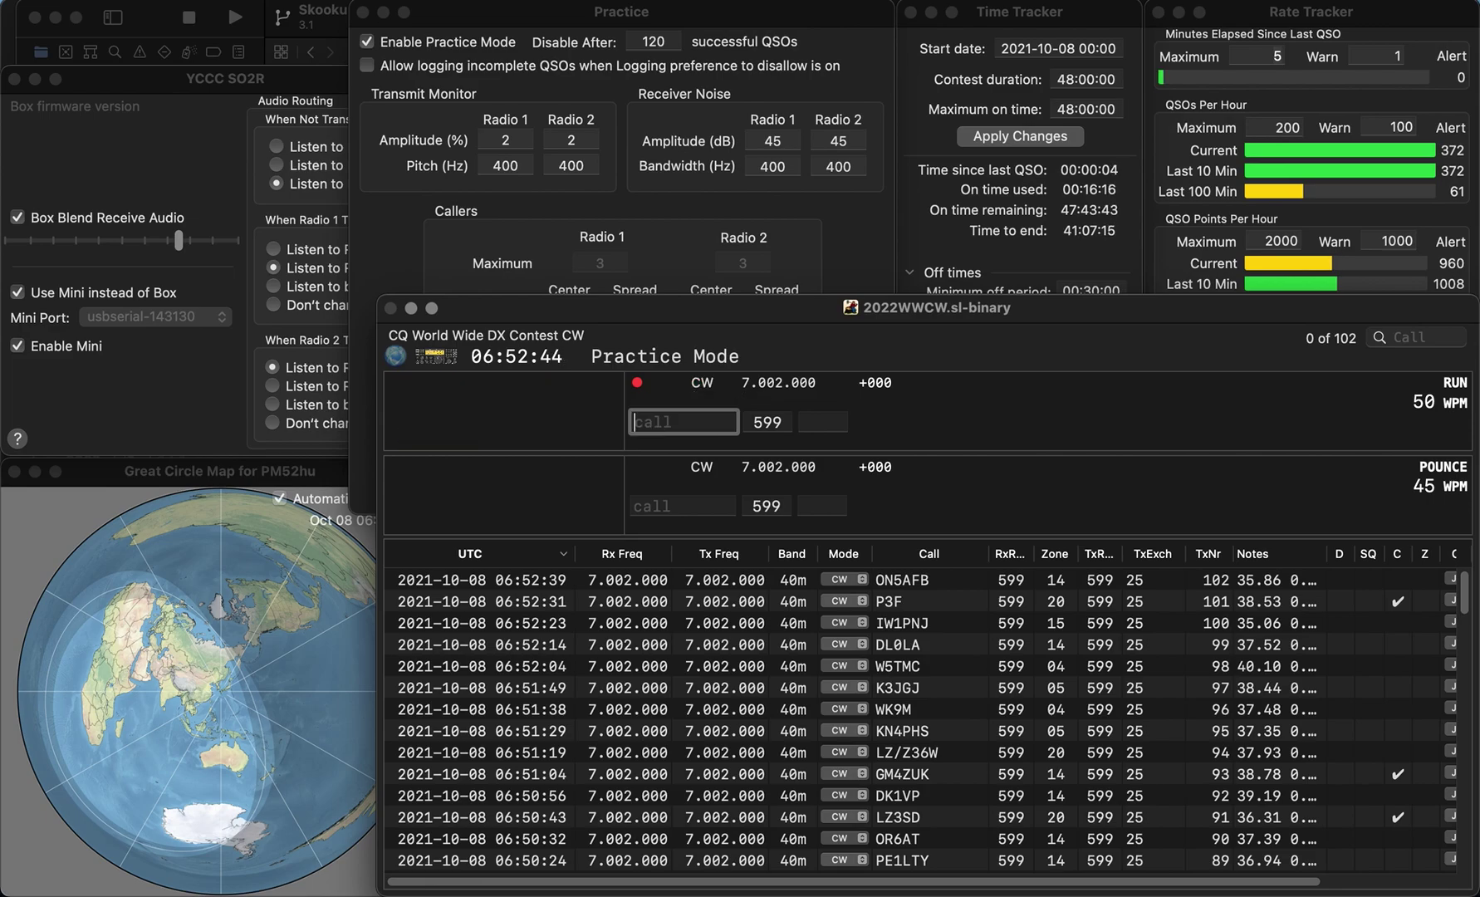
type("CT2")
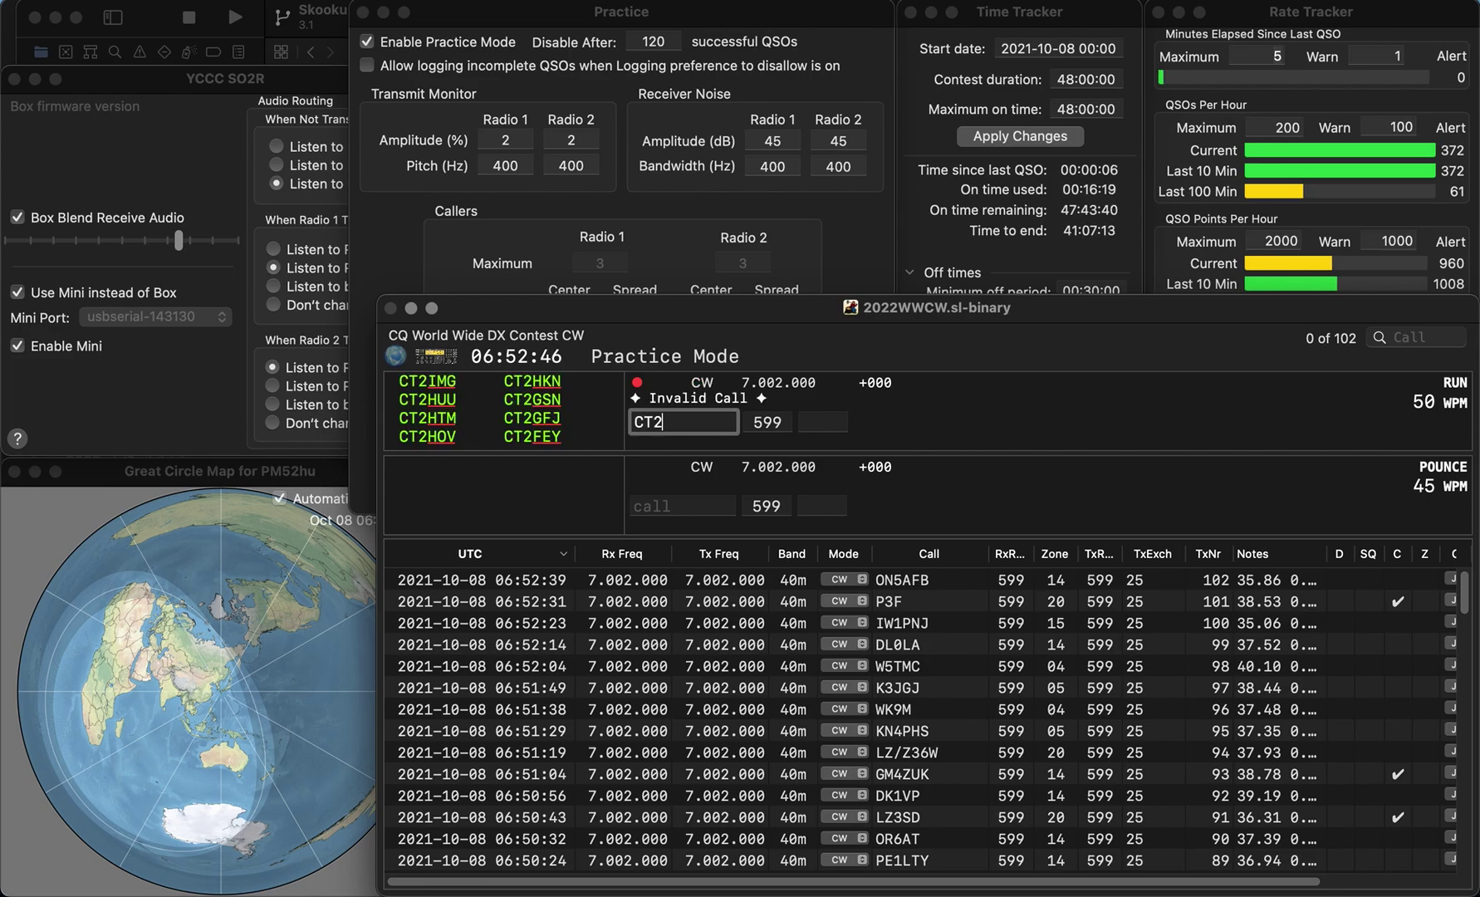
type("HTN")
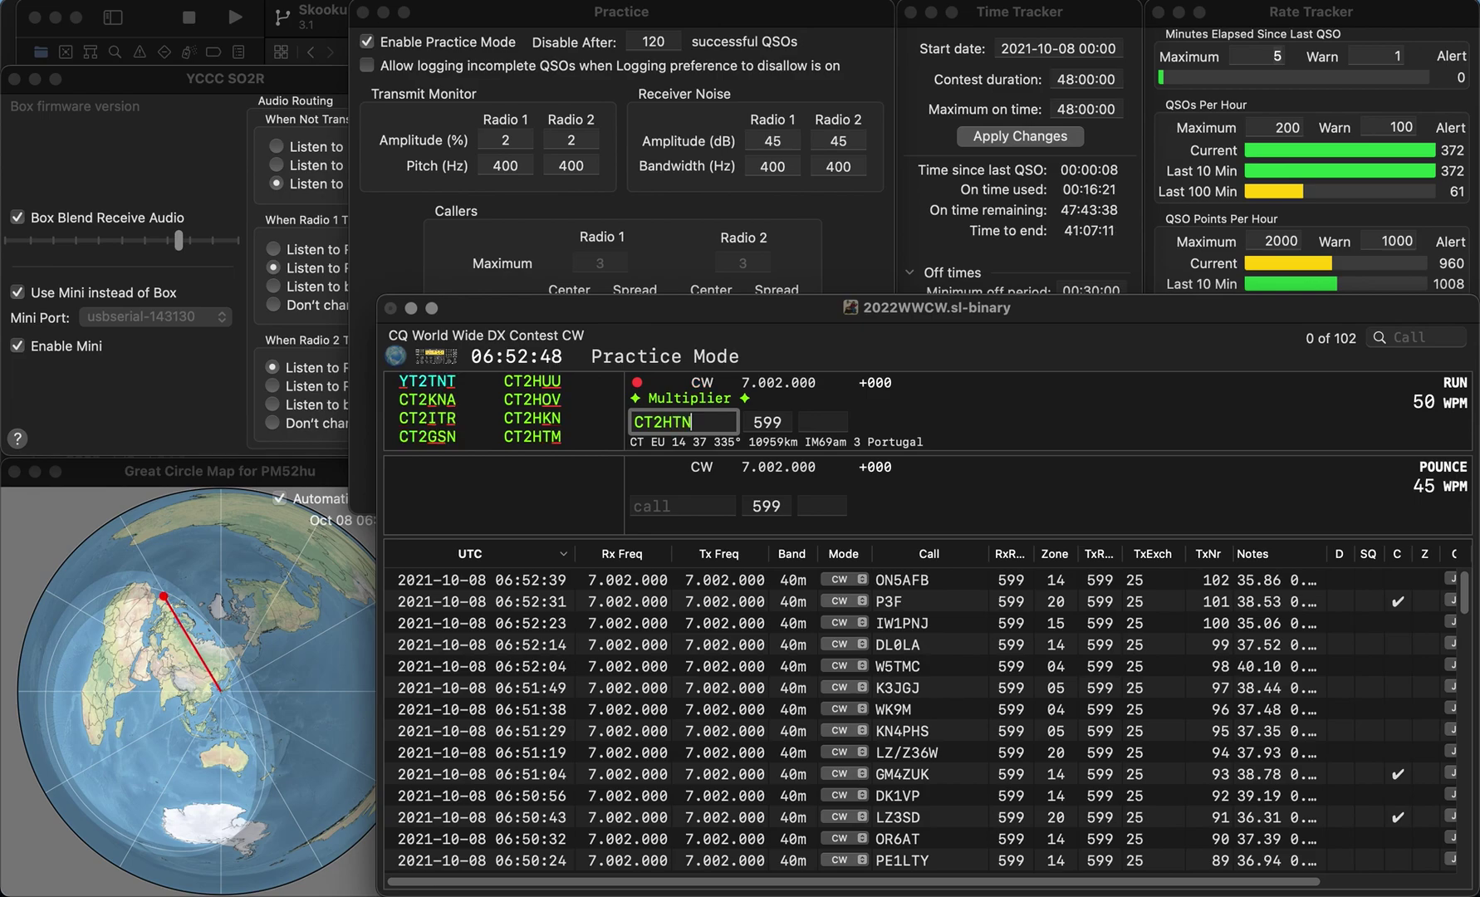
key("BackSpace")
key("BackSpace")
type("KN")
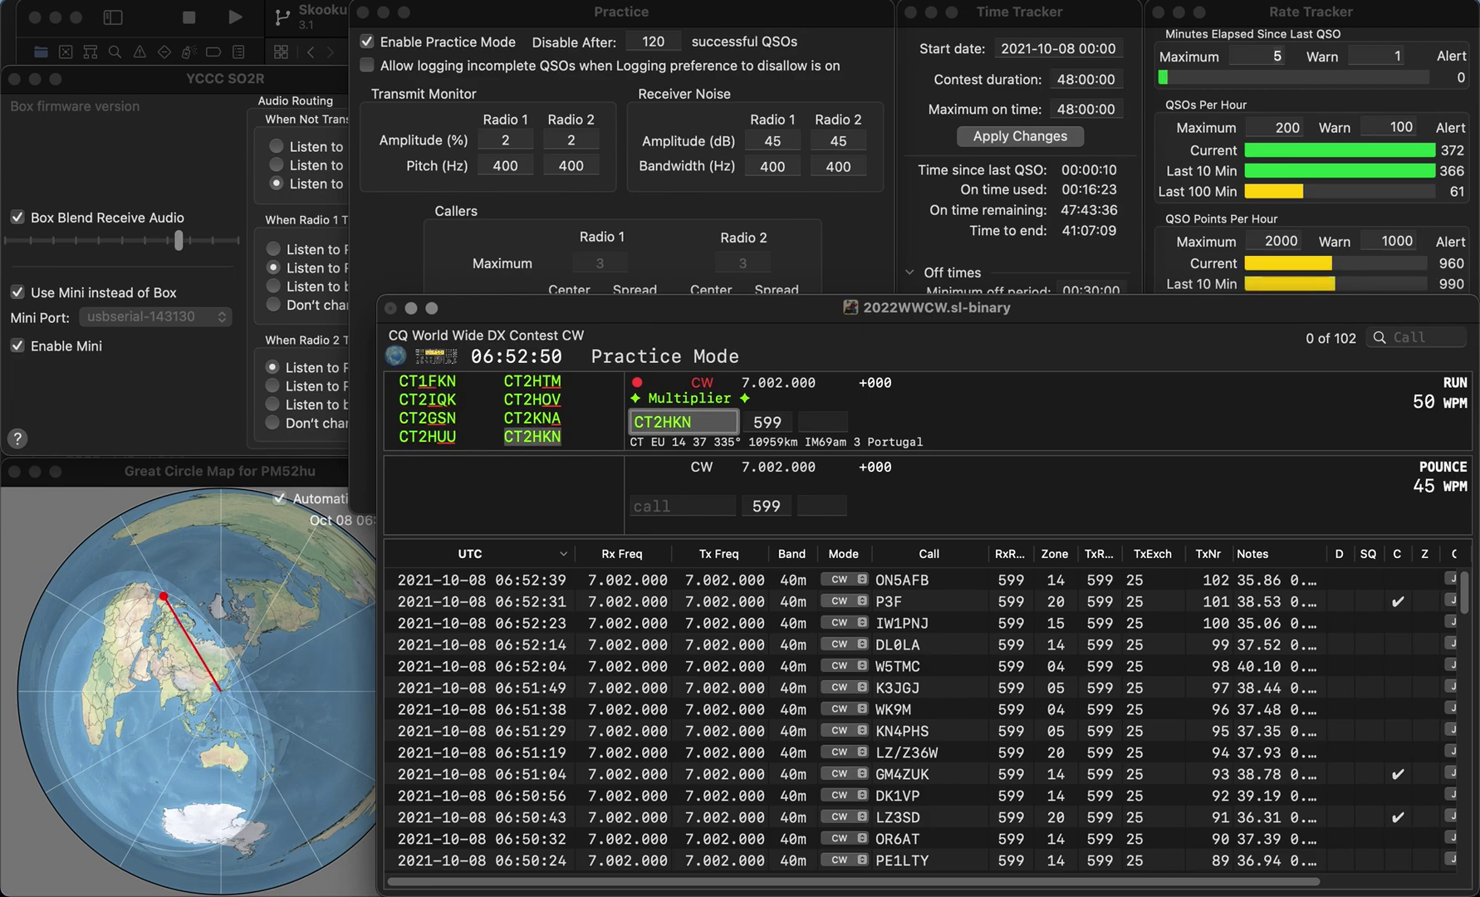
key("space")
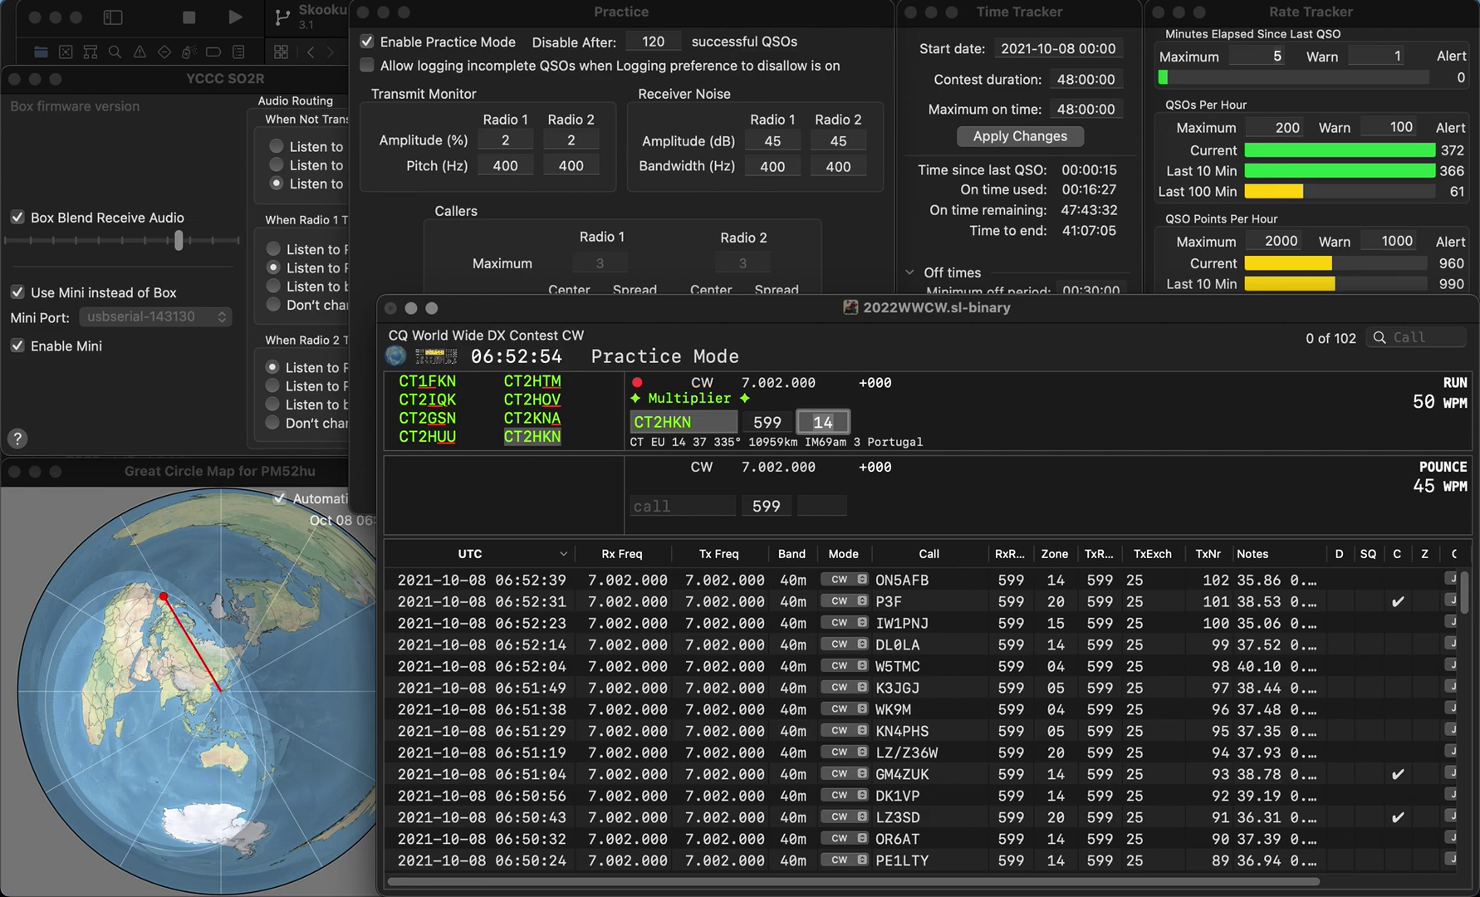
key("Return")
Step: Enter W2DJT as the caller on the run radio and log the contact with report 599 and zone 05
type("W2")
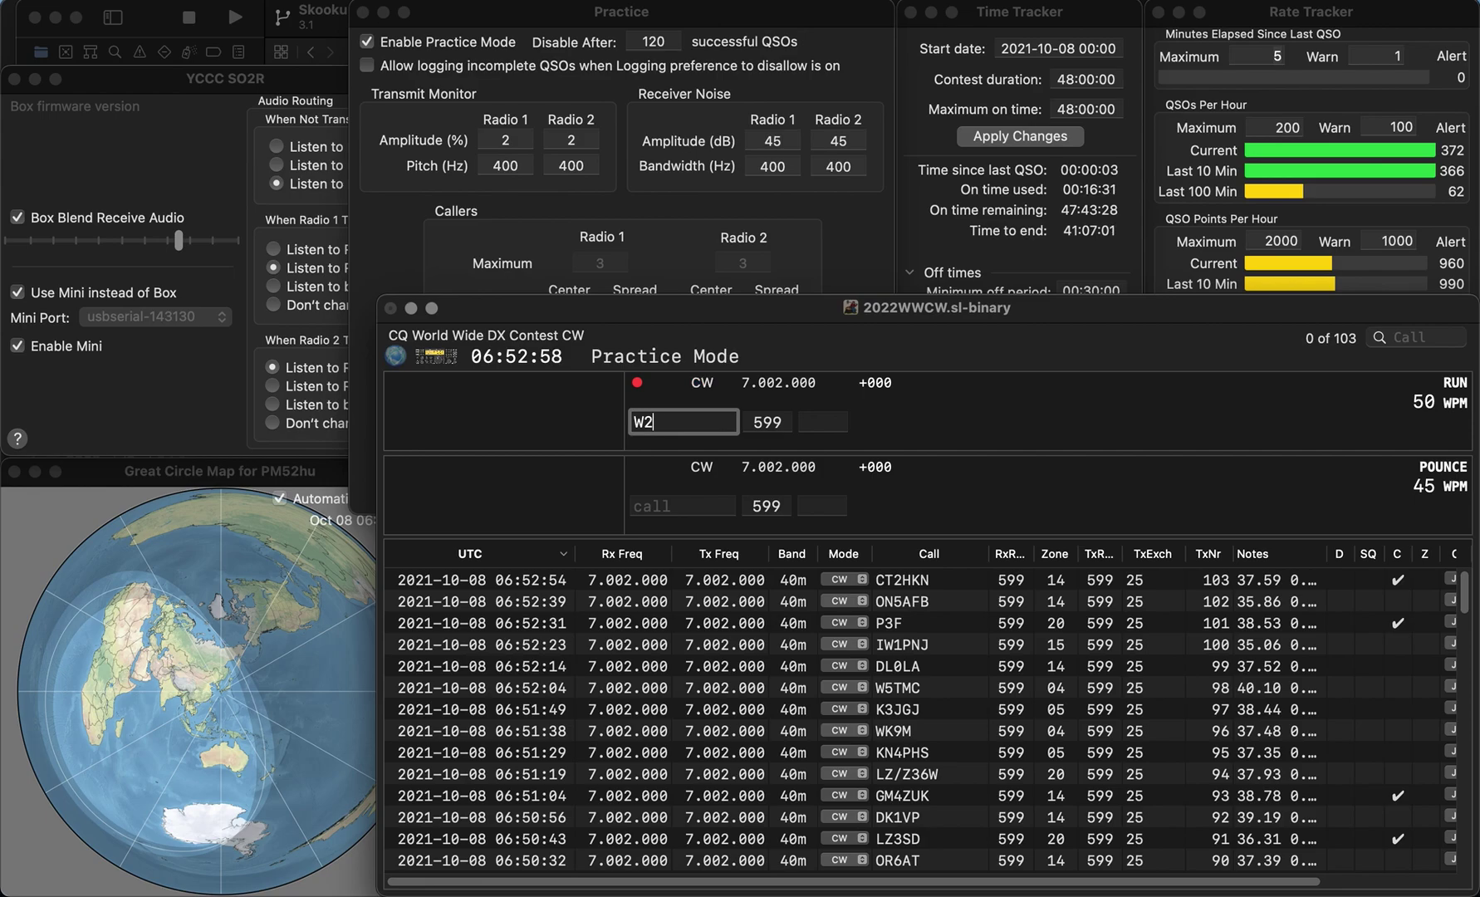
type("DJT")
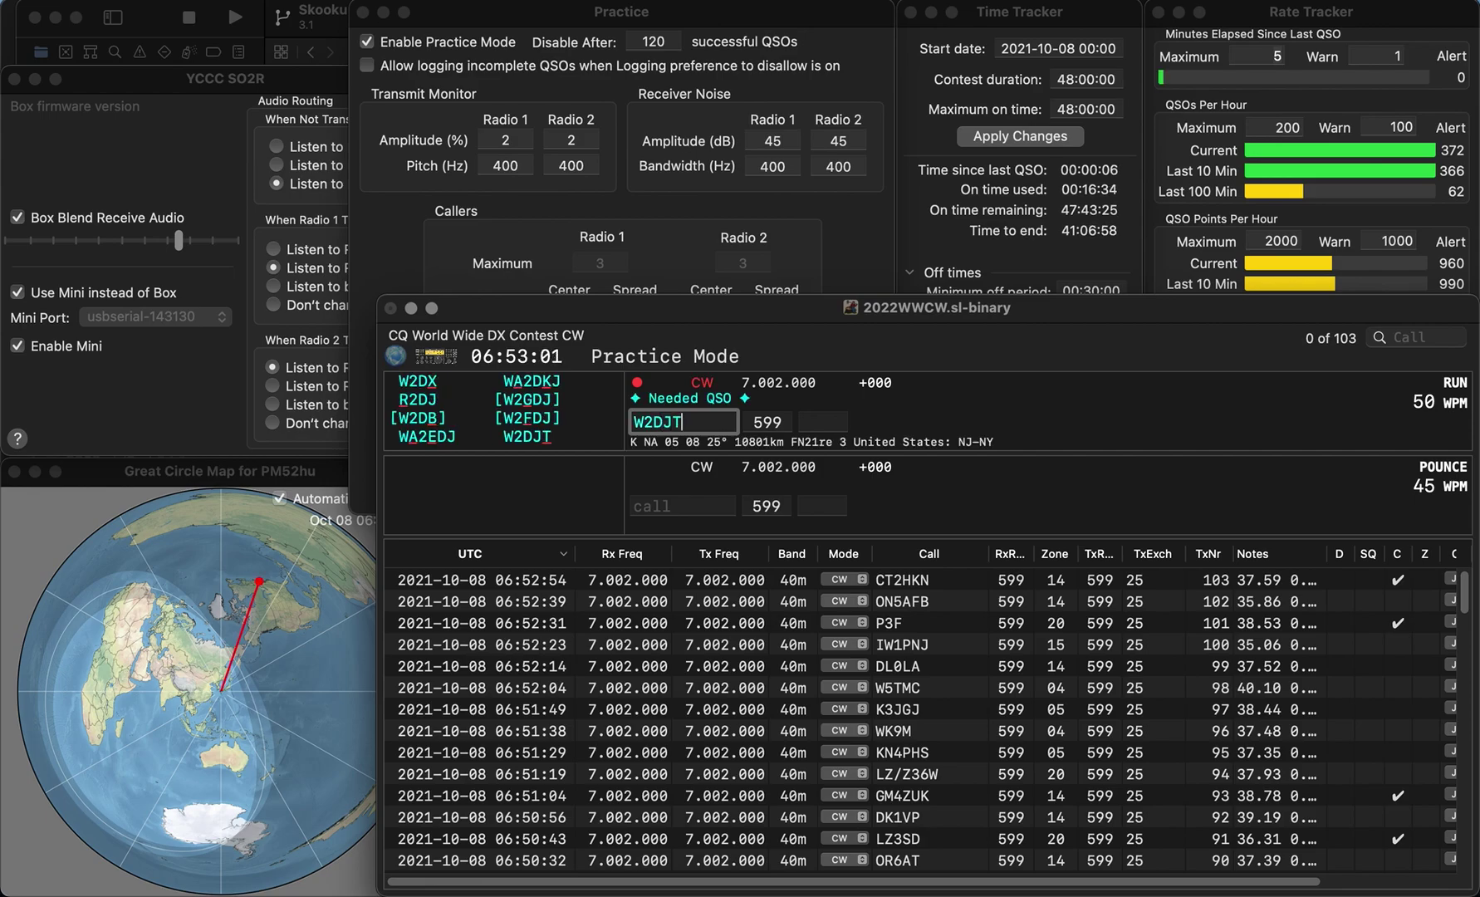
key("Tab")
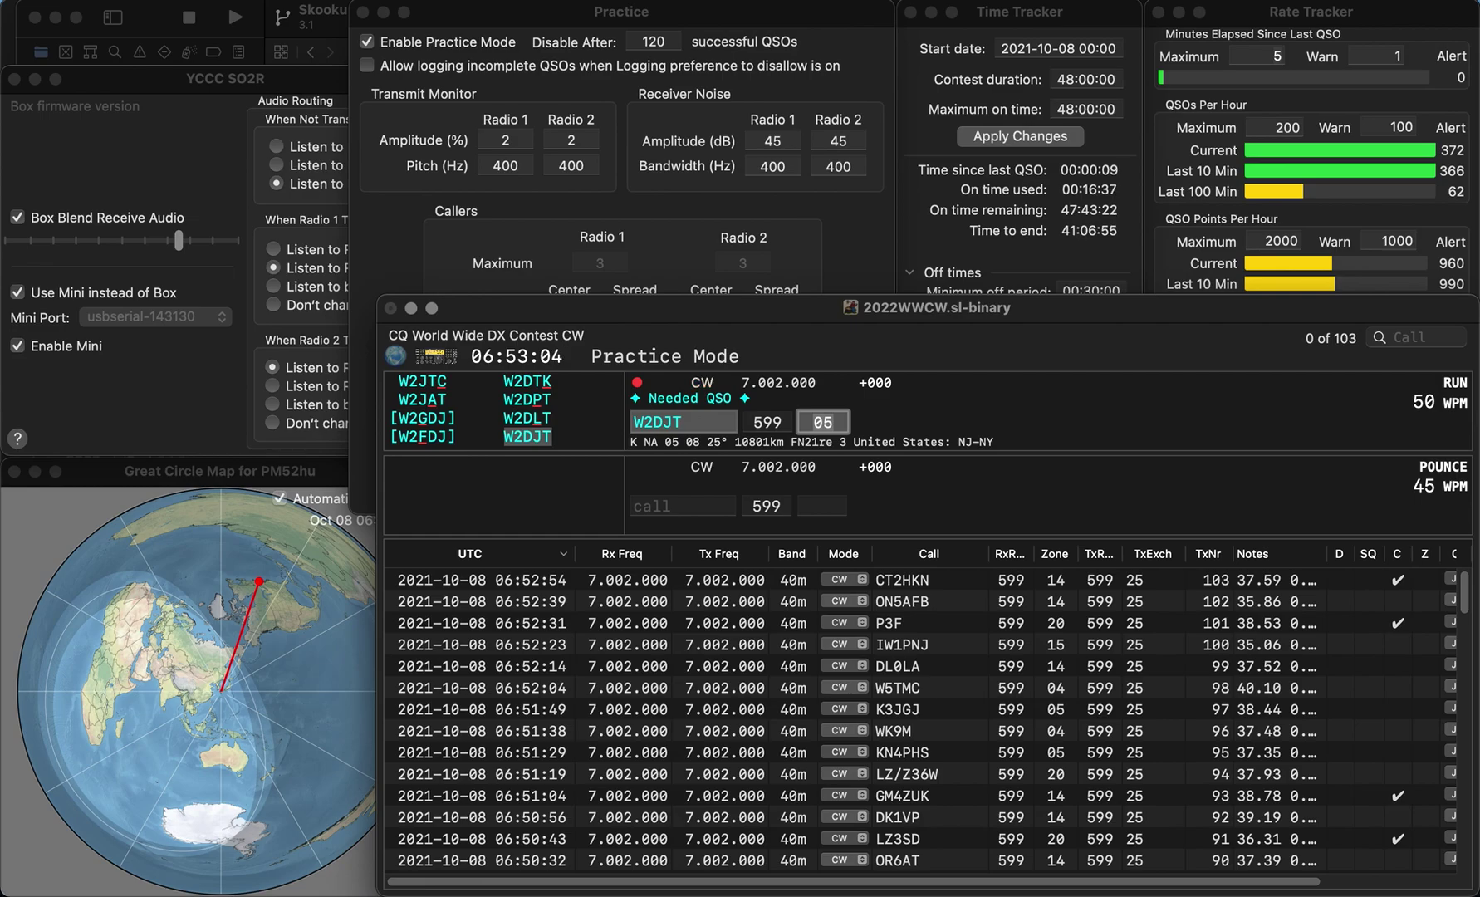
key("Return")
Step: Enter KY4ID as the caller on the run radio and log the contact with report 599 and zone 05
type("KY4ID")
key("Return")
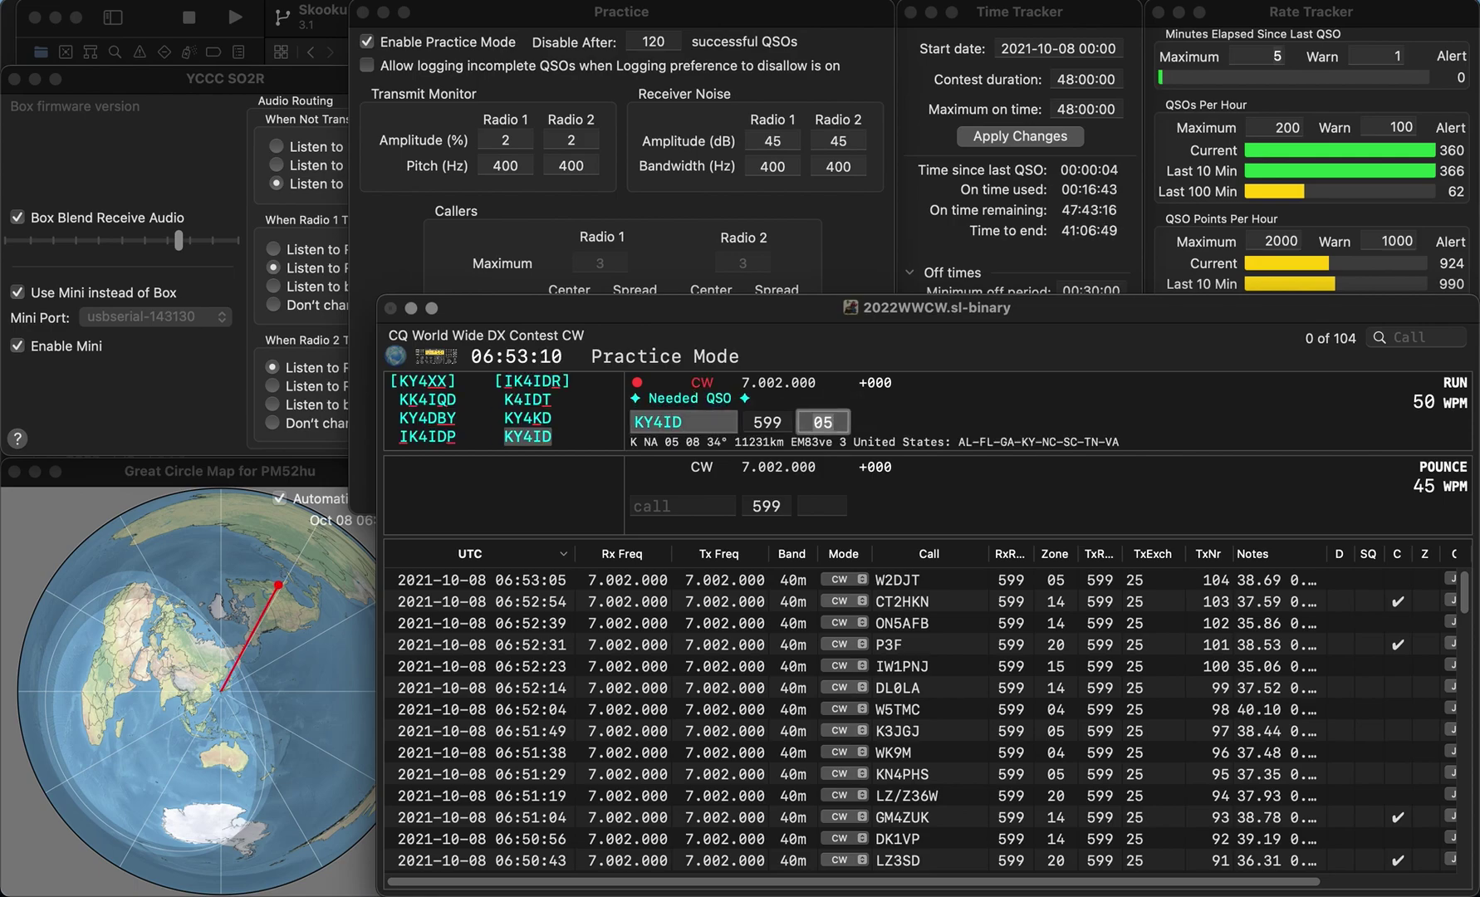
key("Return")
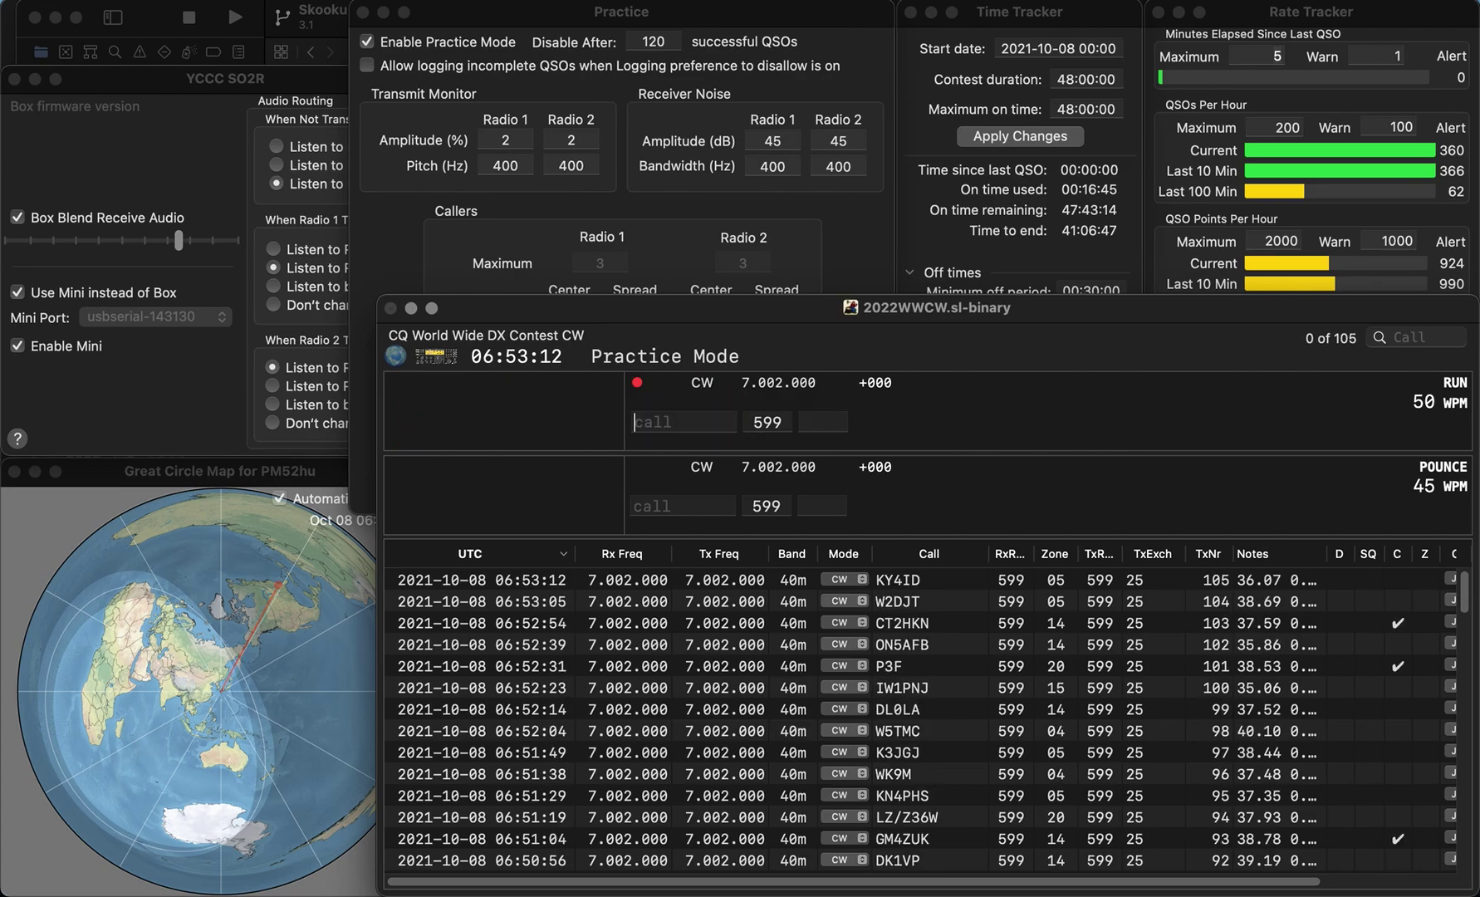
Step: Enter 2M0NPL on the run radio, correct it to 2E0NPL and log the contact with report 599 and zone 14
type("M0")
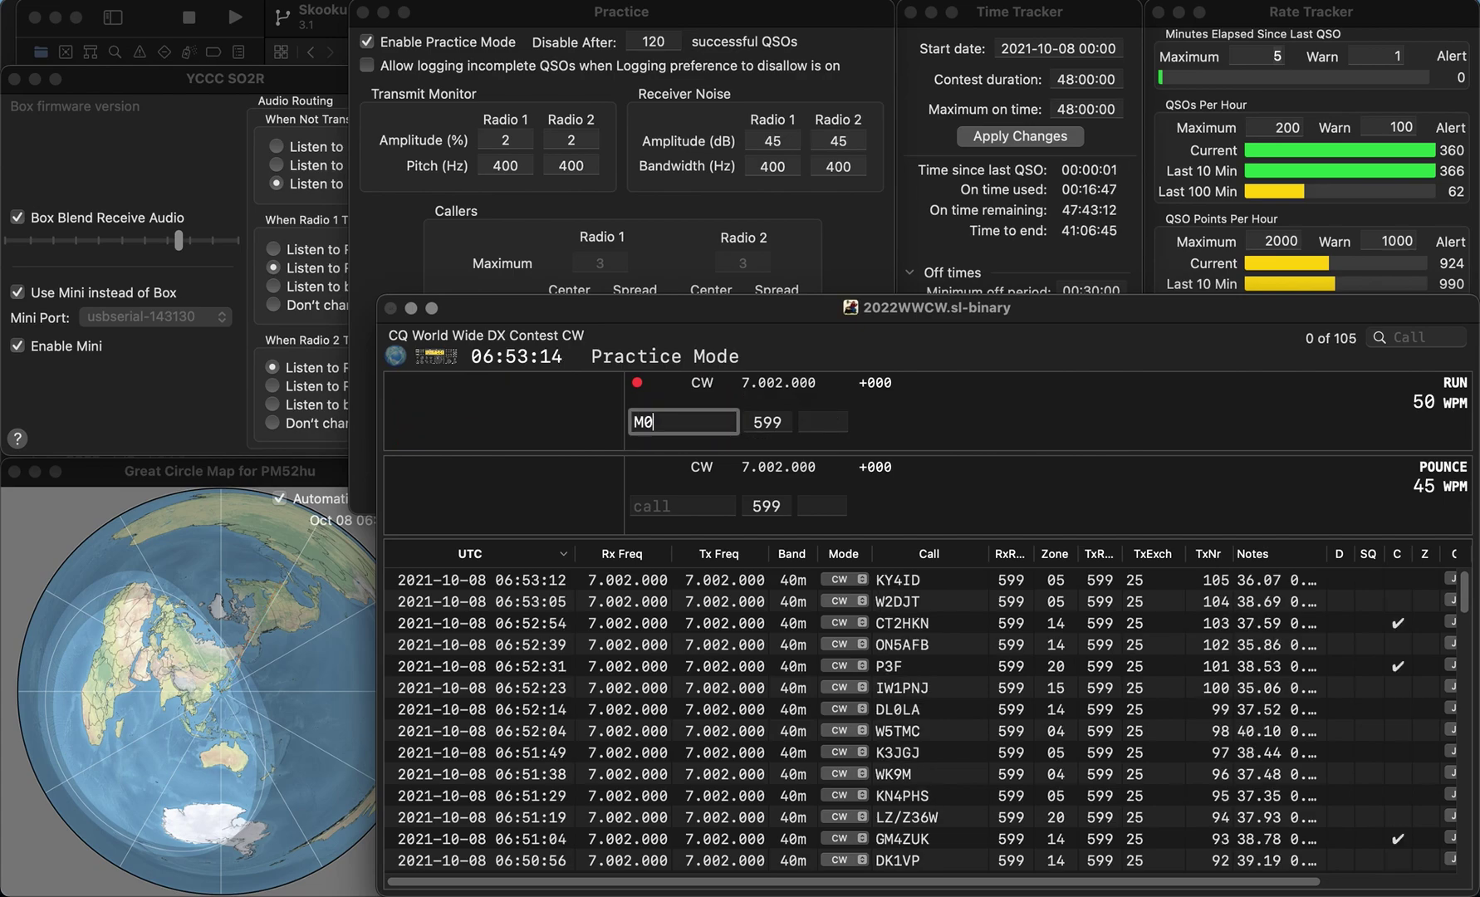
type("NPL")
left_click(635, 422)
type("2")
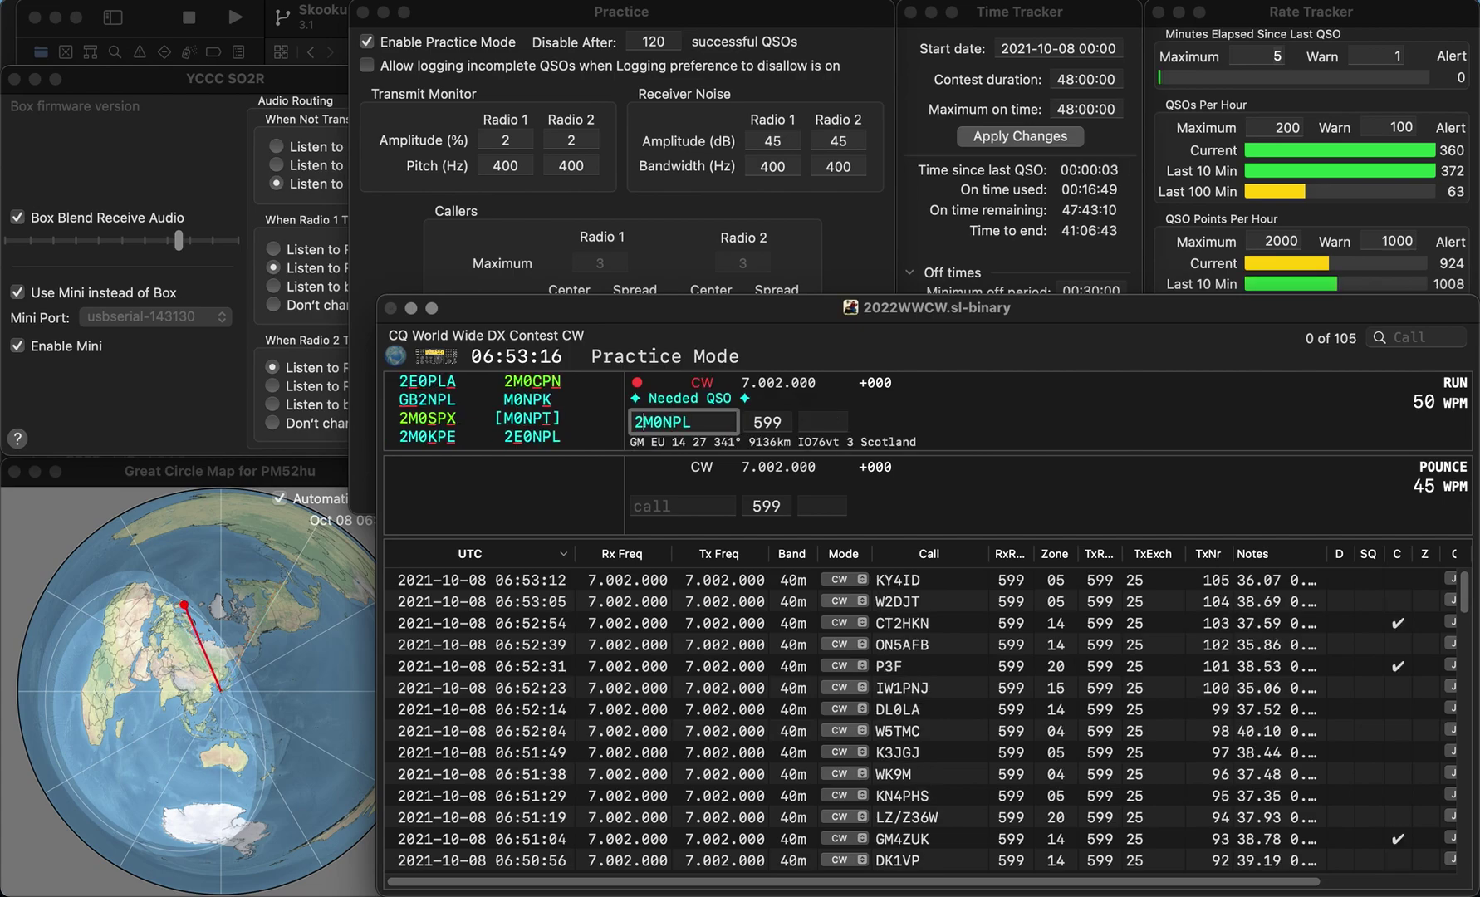
key("Delete")
type("E")
key("space")
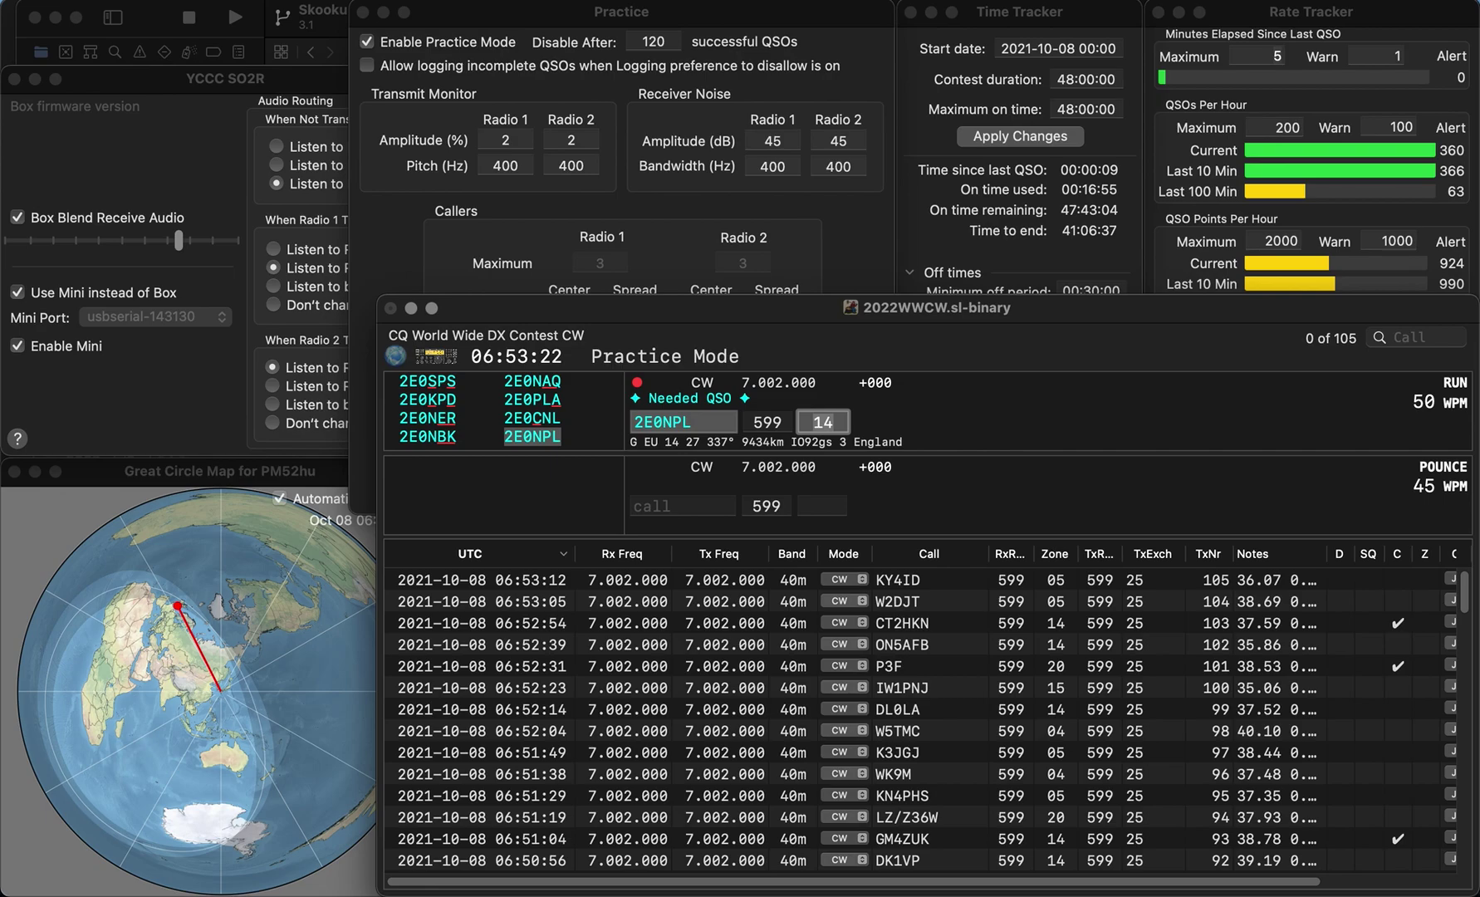
key("Return")
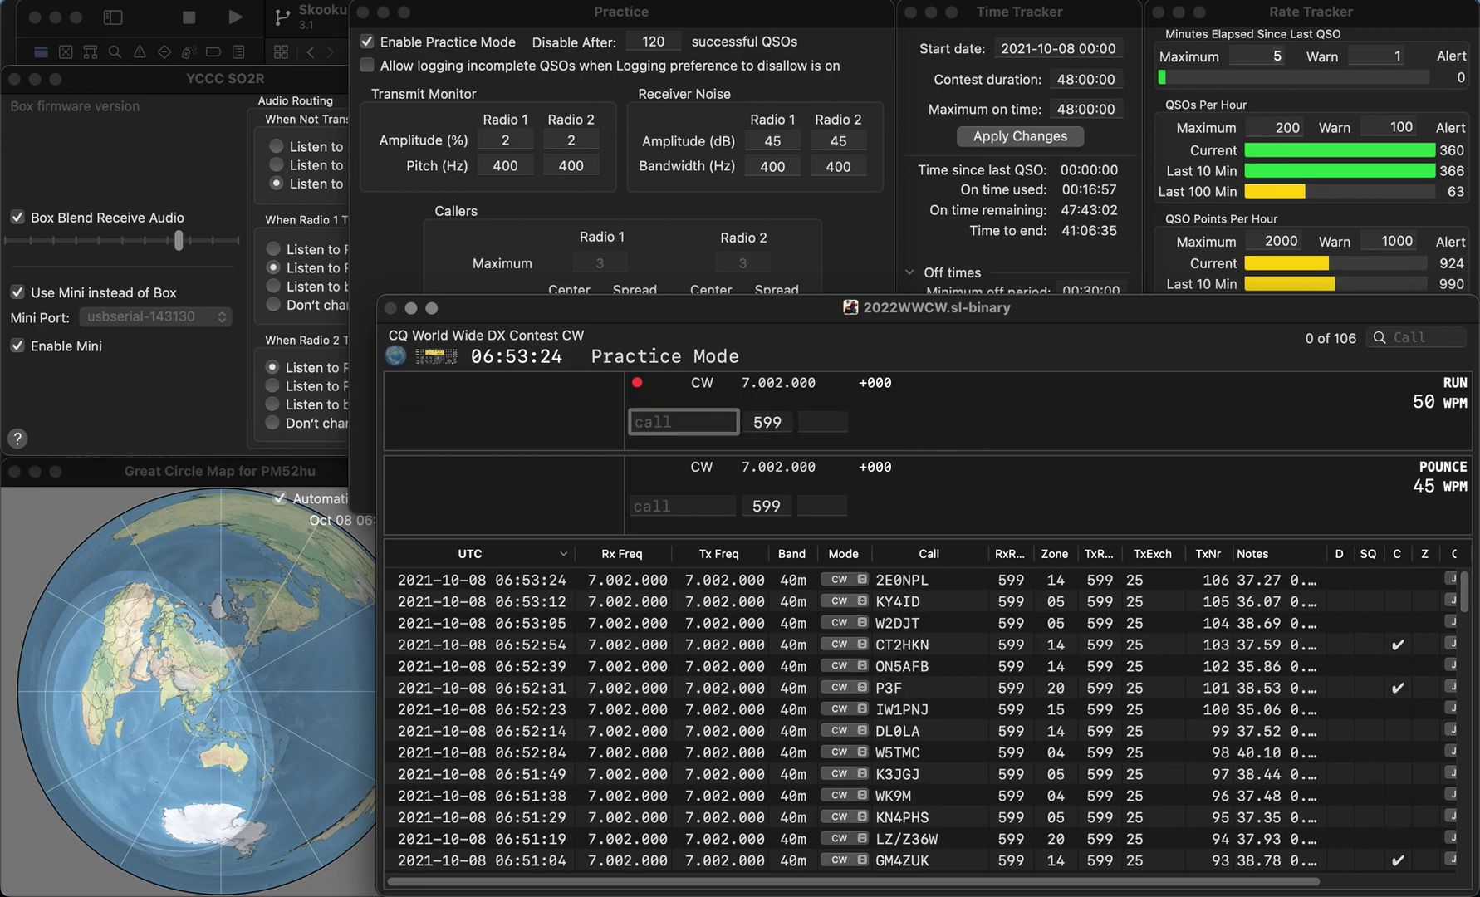
type("W9YS")
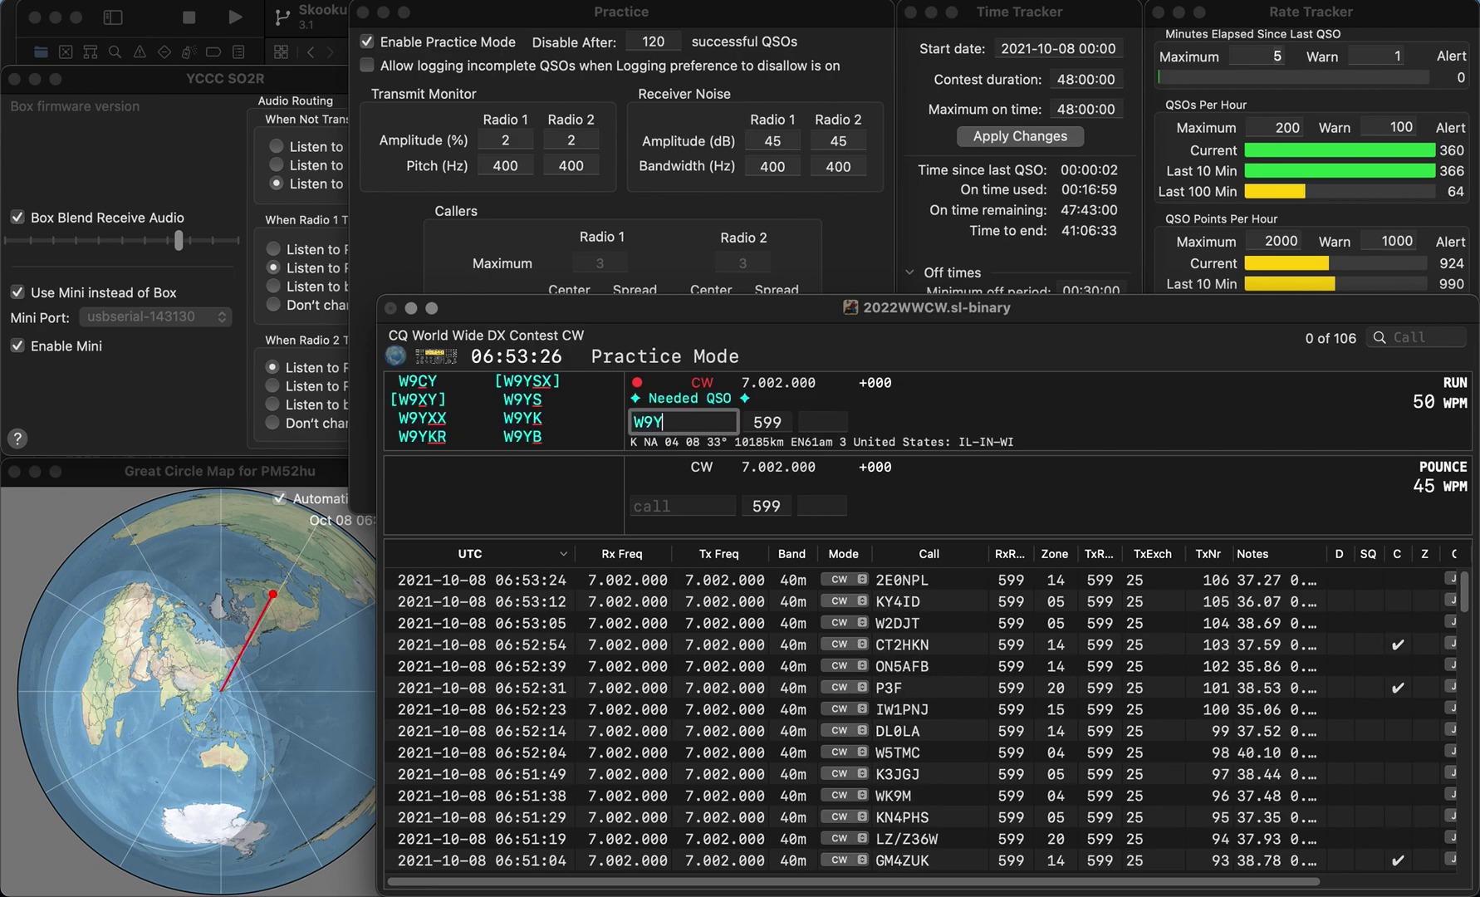
key("space")
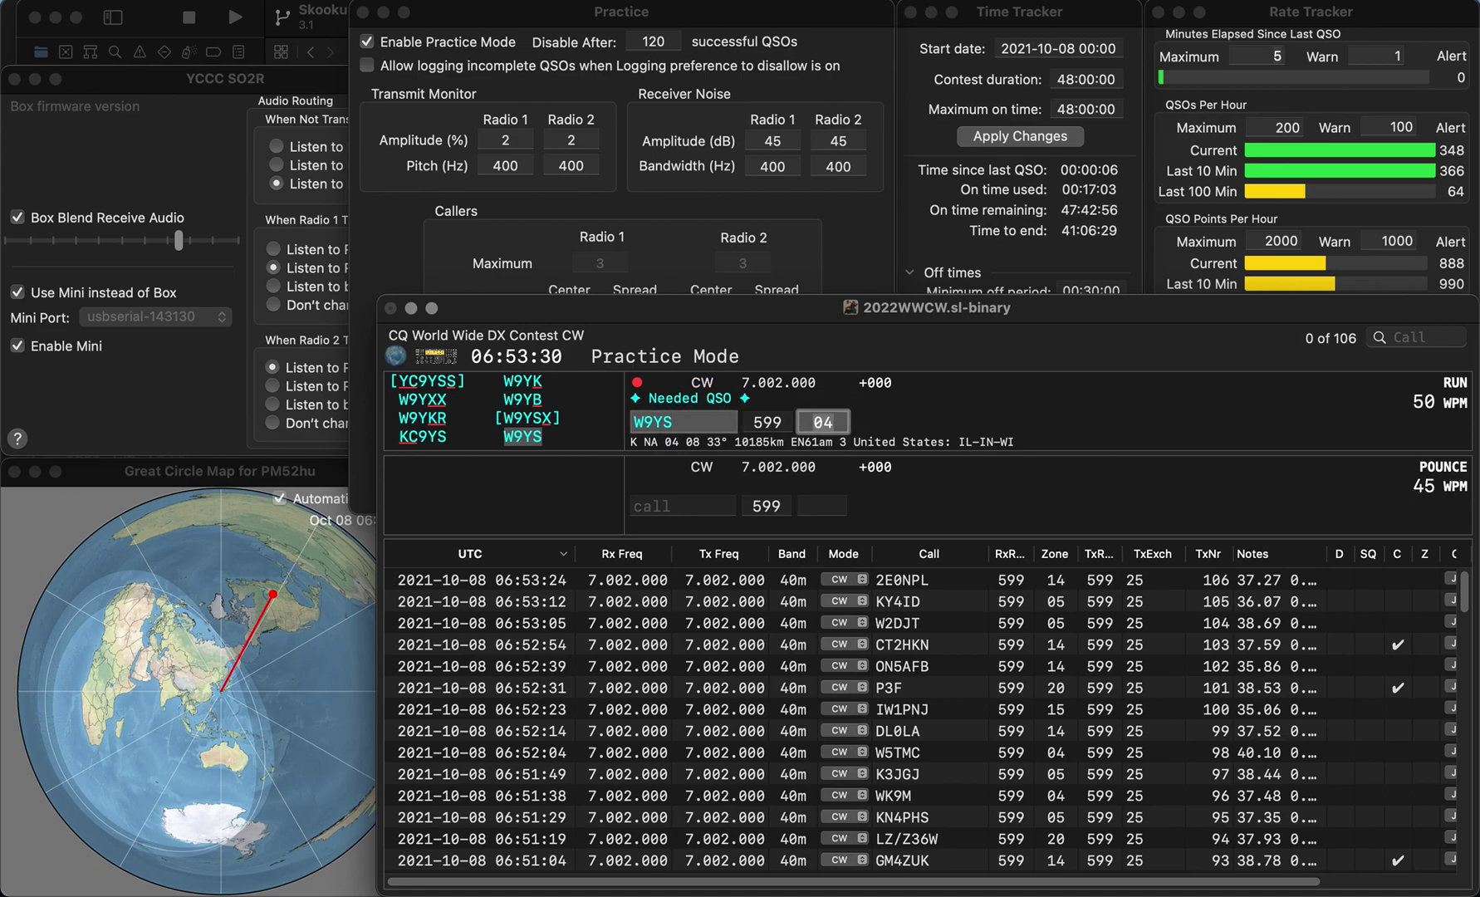
key("Return")
type("KL7QOW")
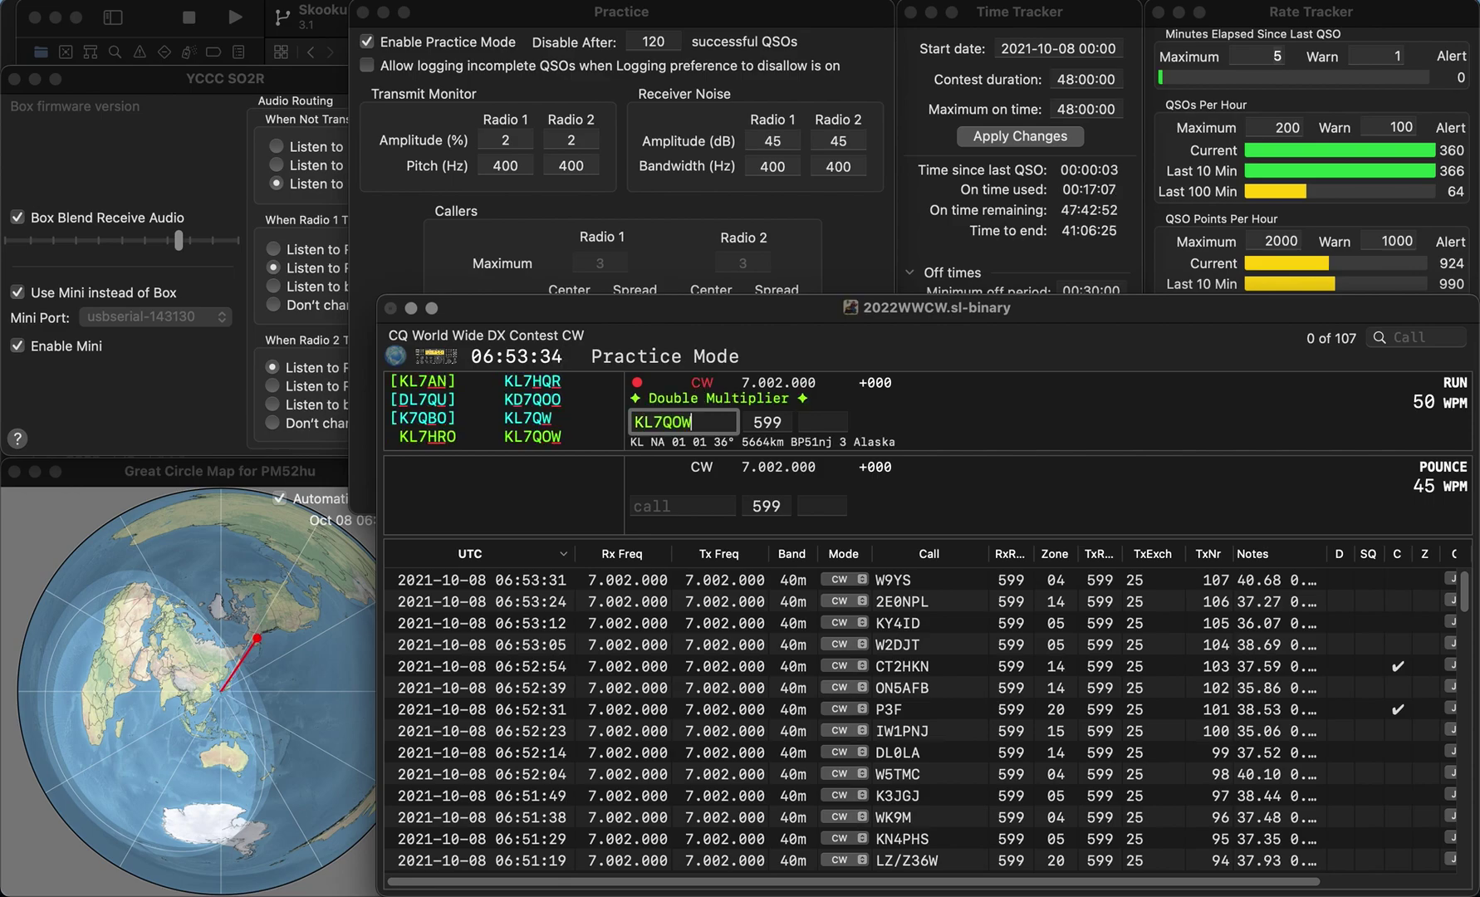
key("Return")
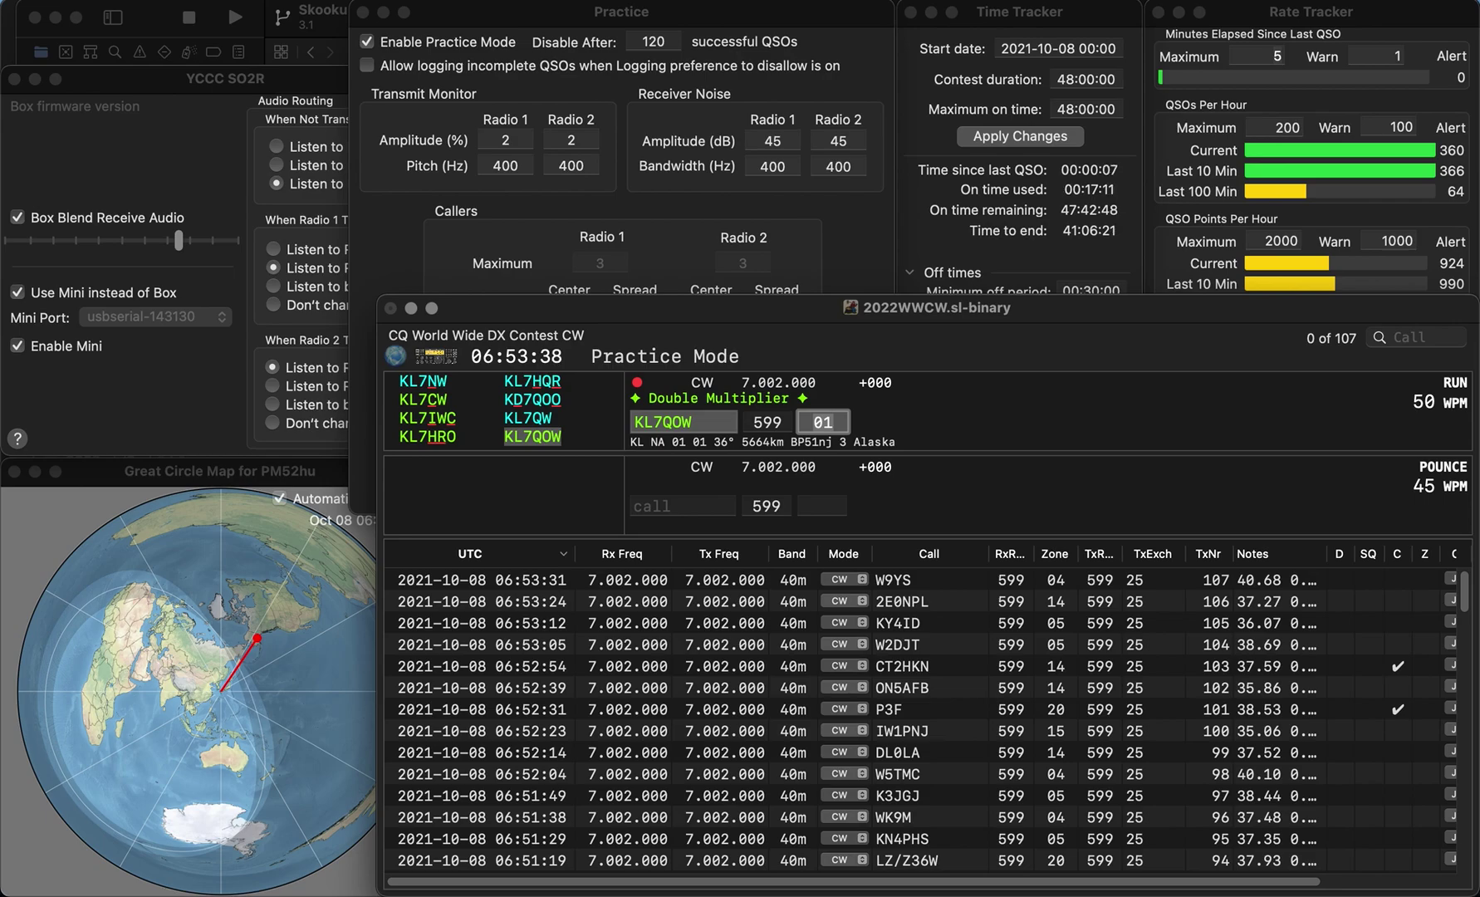
key("Return")
Step: Enter W4LOG on the run radio, correct it to W4HOG and log the contact with report 599 and zone 05
type("W4LOG")
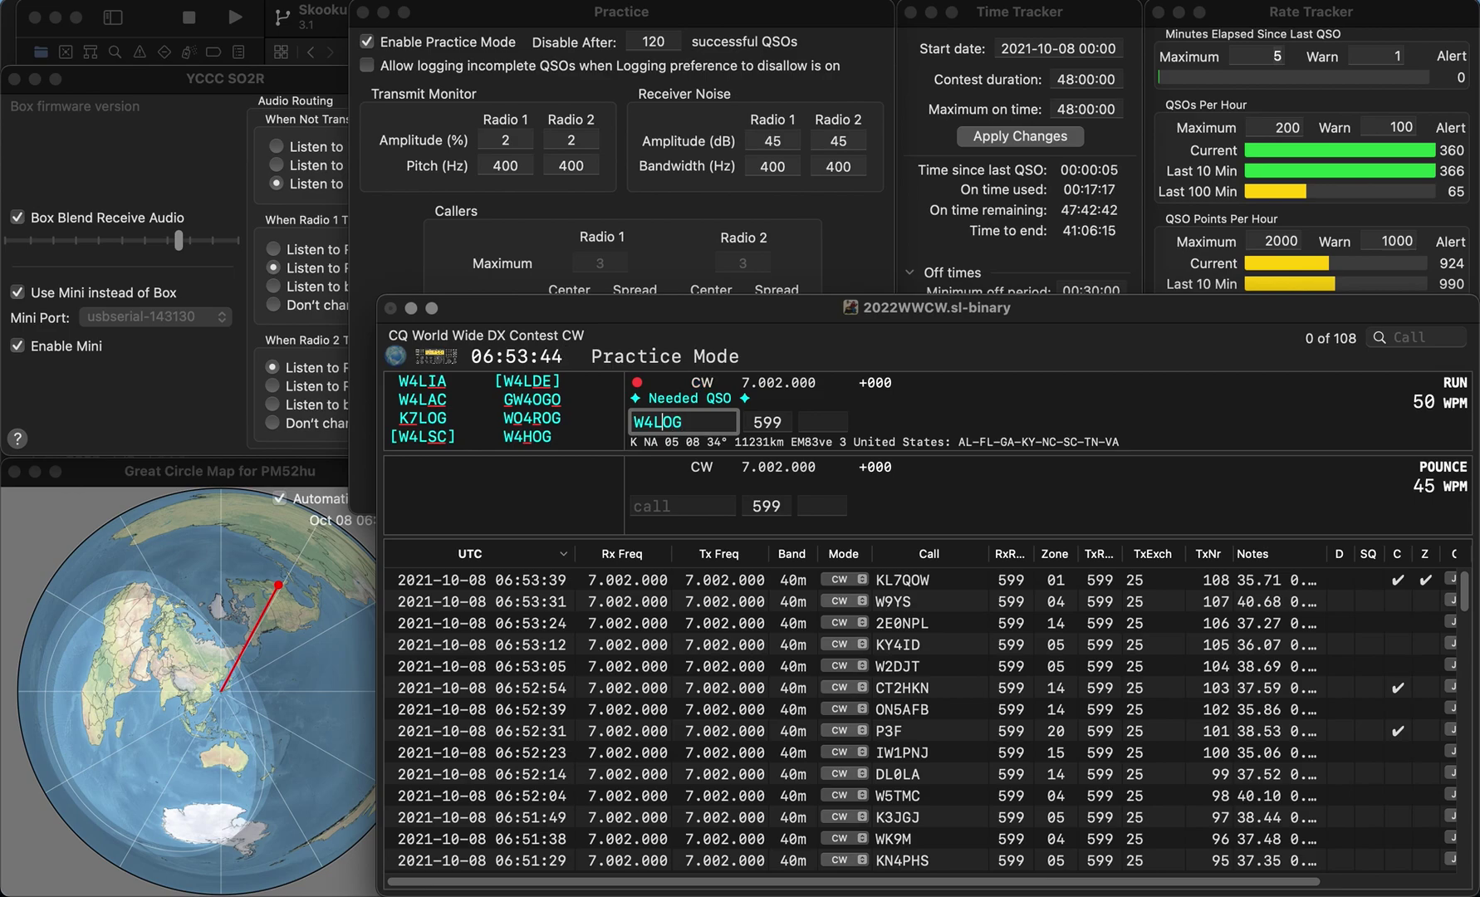
key("Left")
key("BackSpace")
type("R")
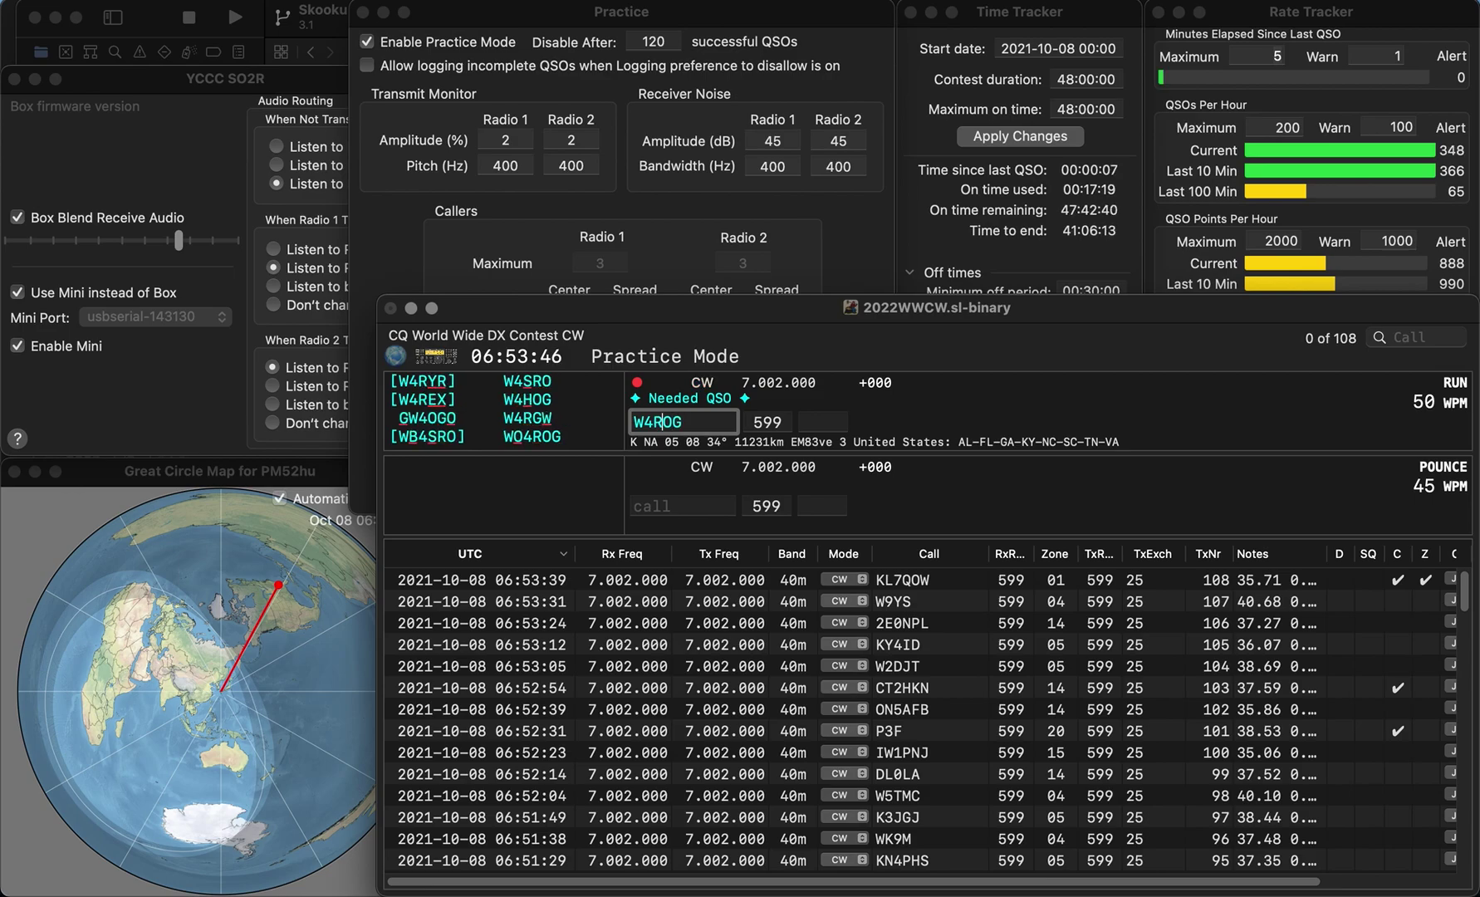
key("BackSpace")
type("H")
key("space")
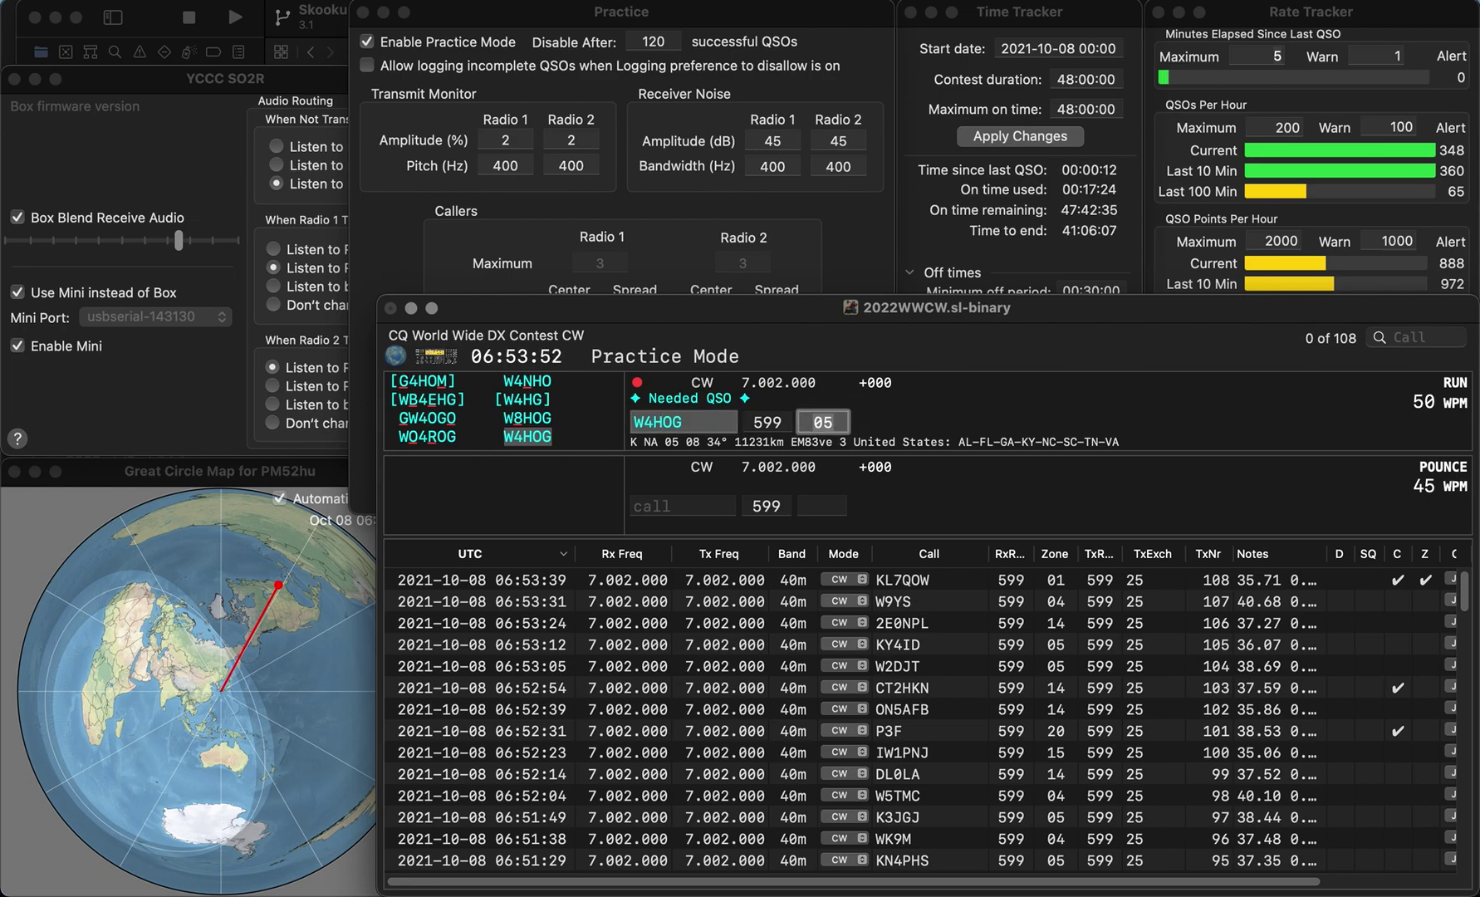
key("Return")
type("GGT")
left_click(635, 422)
type("N3")
key("space")
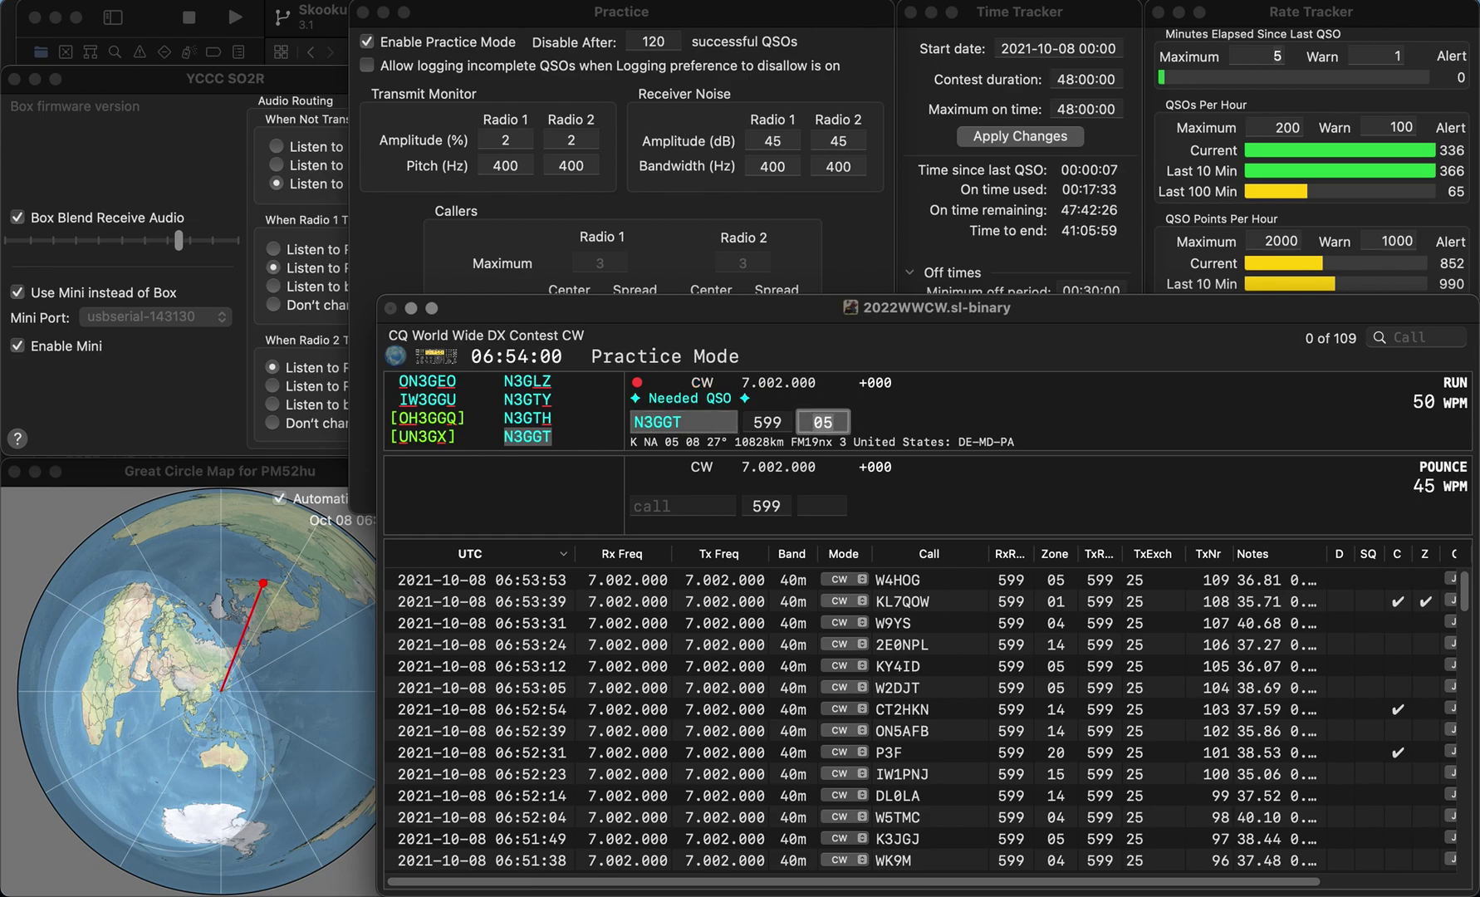
key("Return")
Step: Enter LX1SG as the caller on the run radio and log the contact with report 599 and zone 14
type("LX1SG")
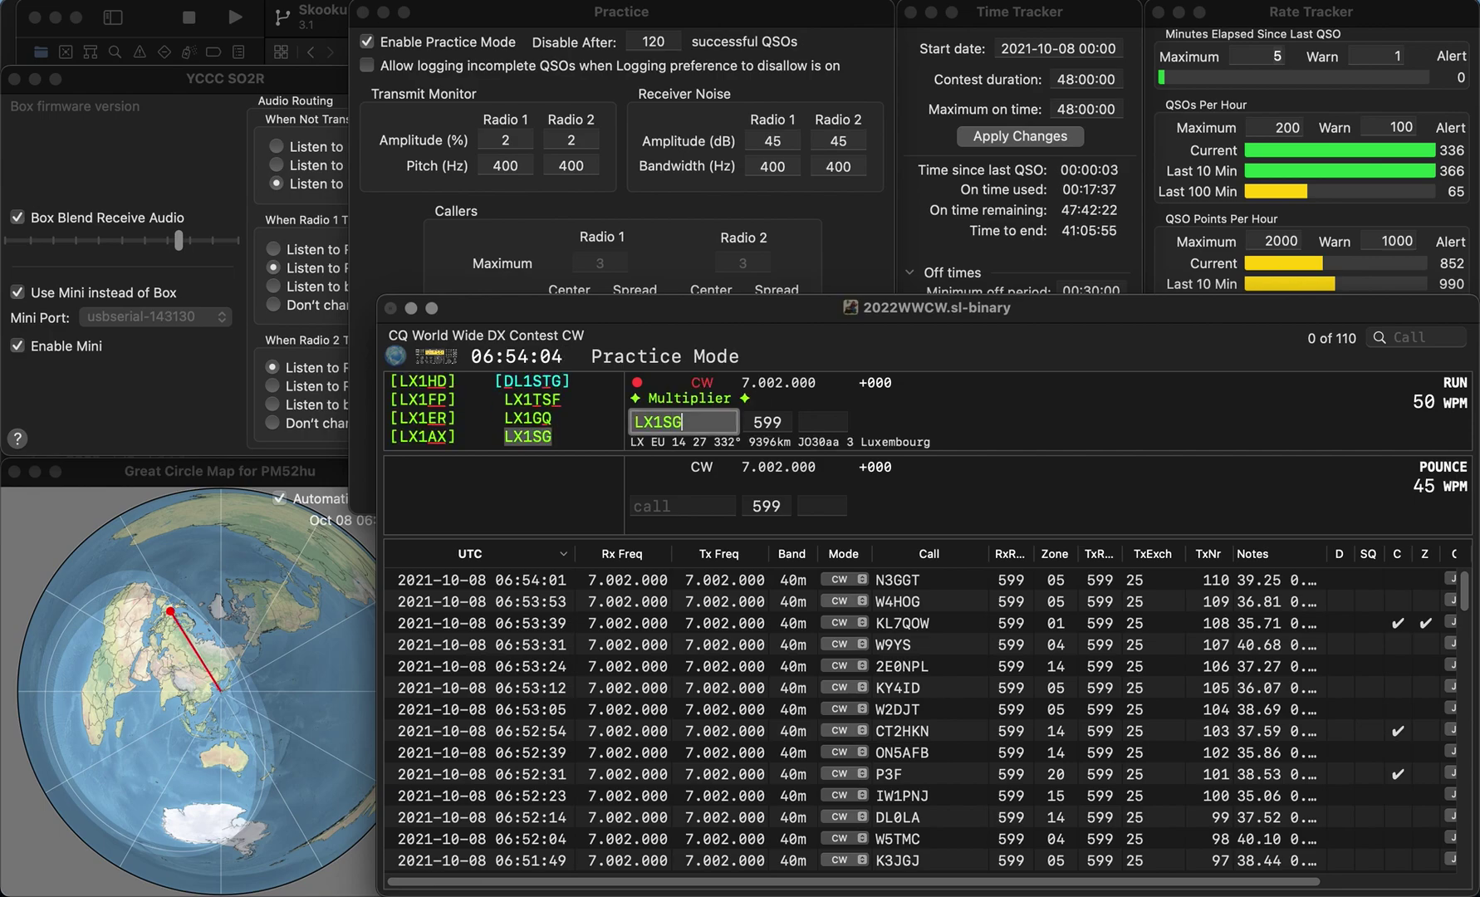
key("Return")
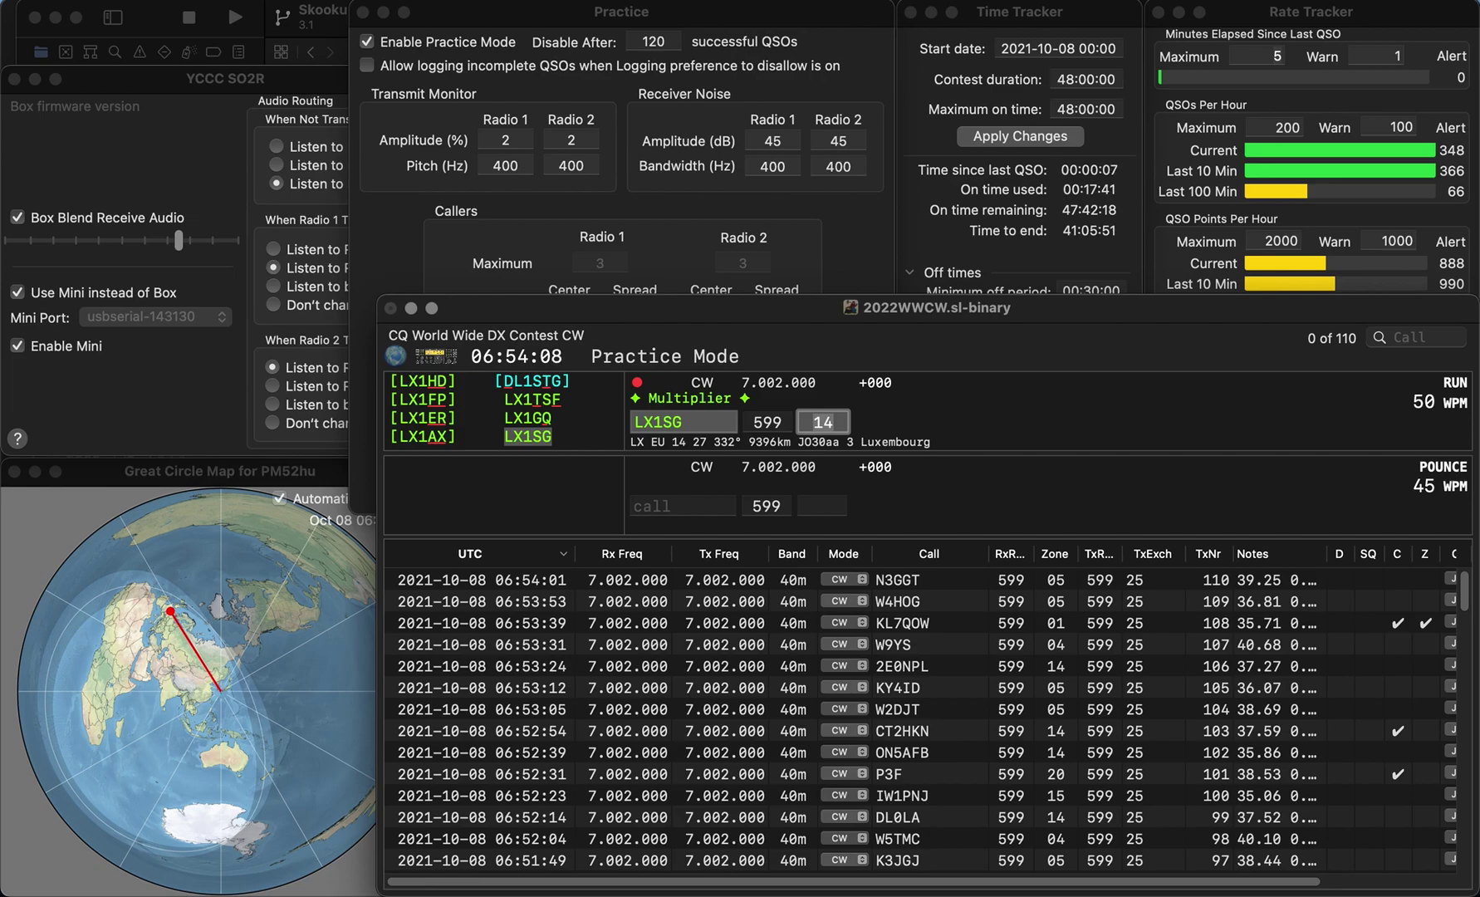
key("Return")
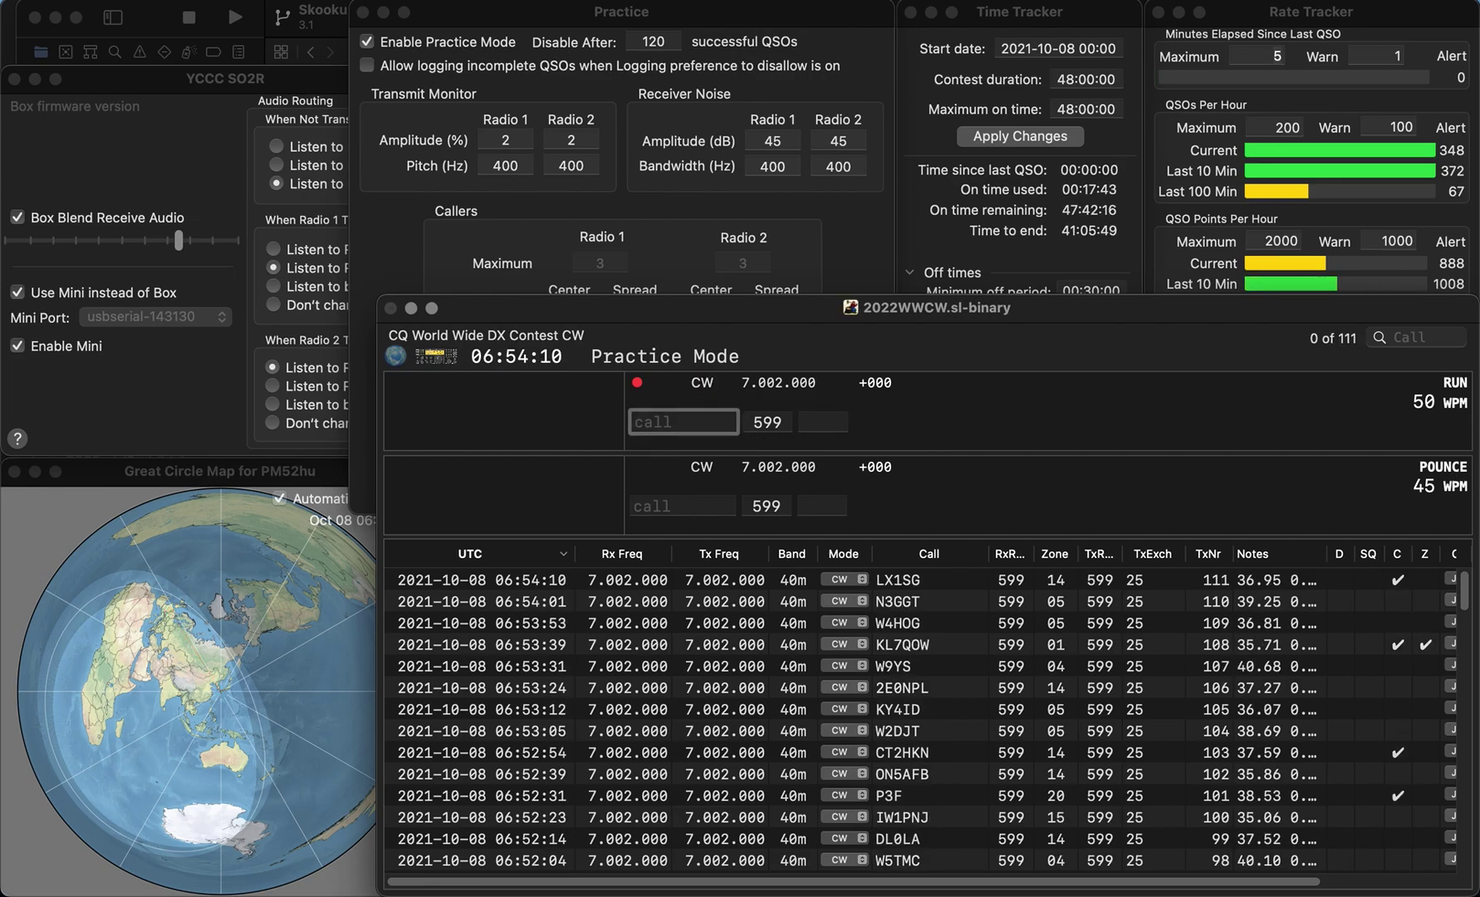
type("W5J")
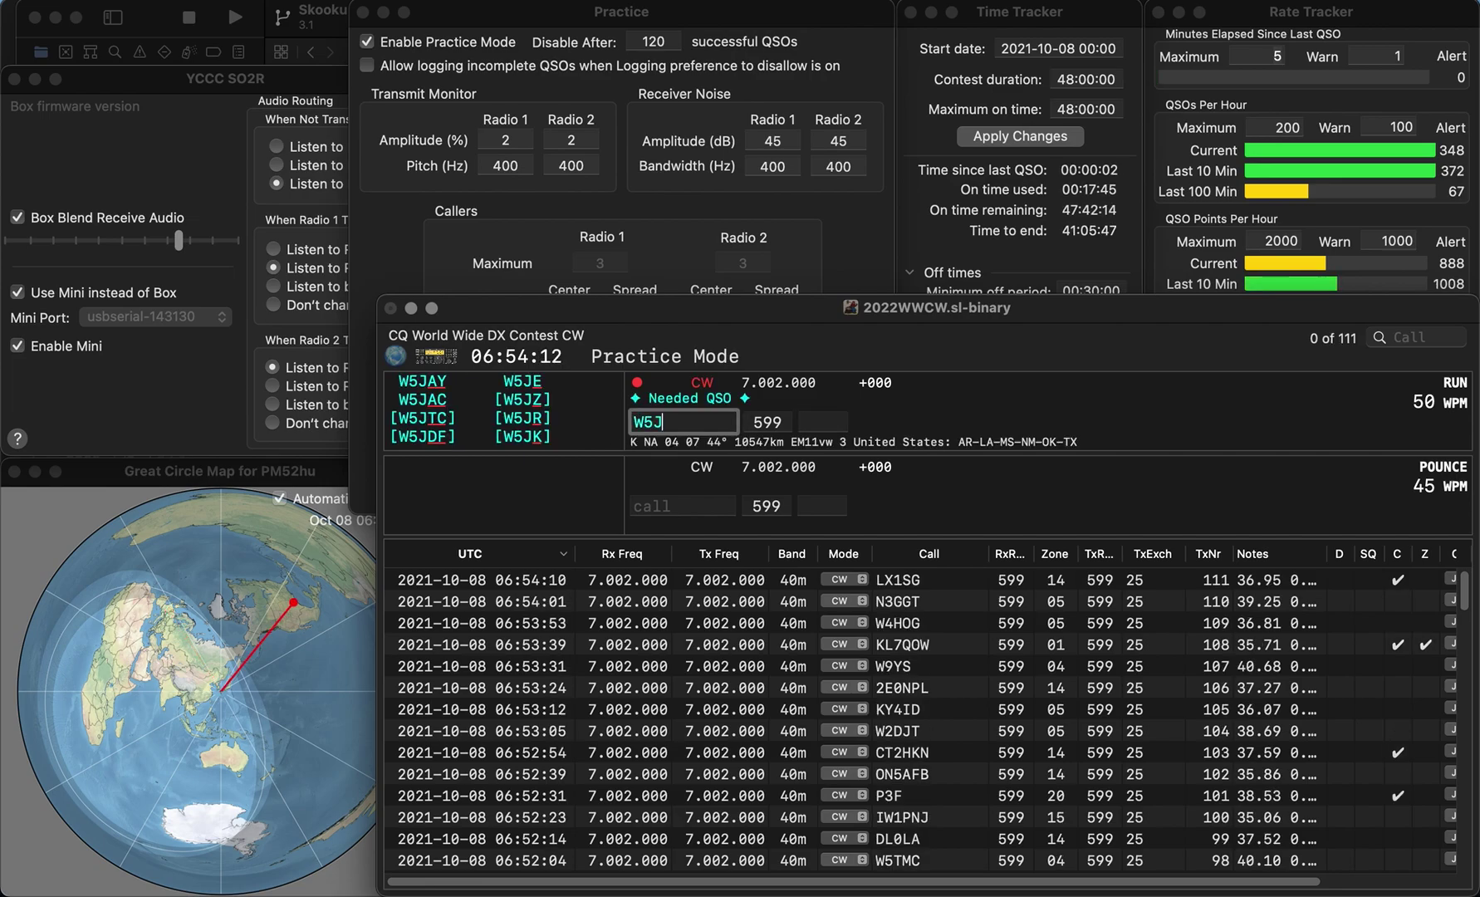
type("RS")
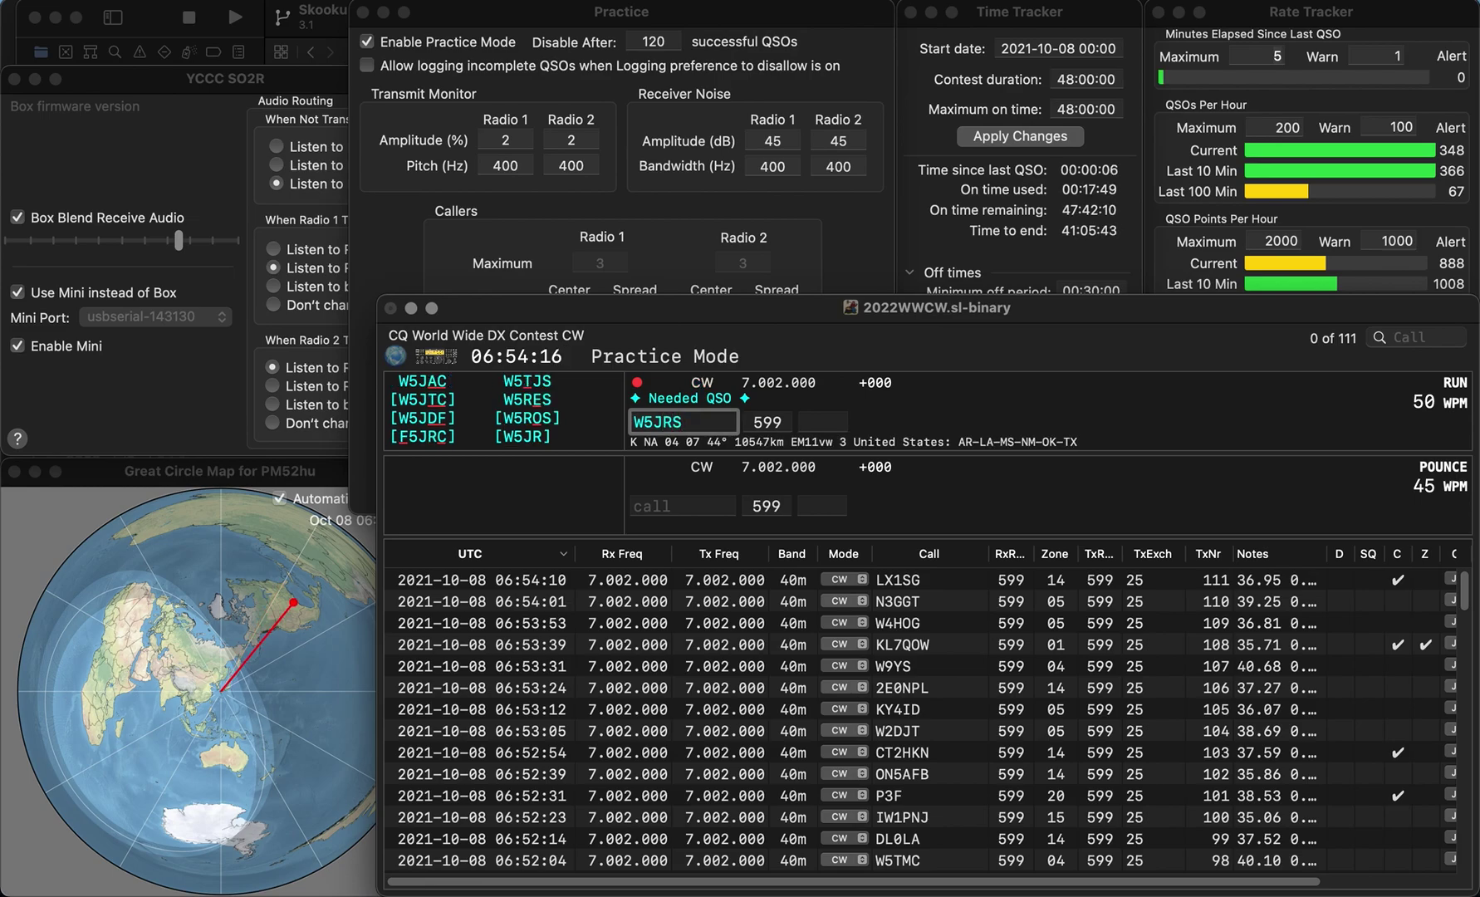
key("Delete")
key("Delete")
type("LH")
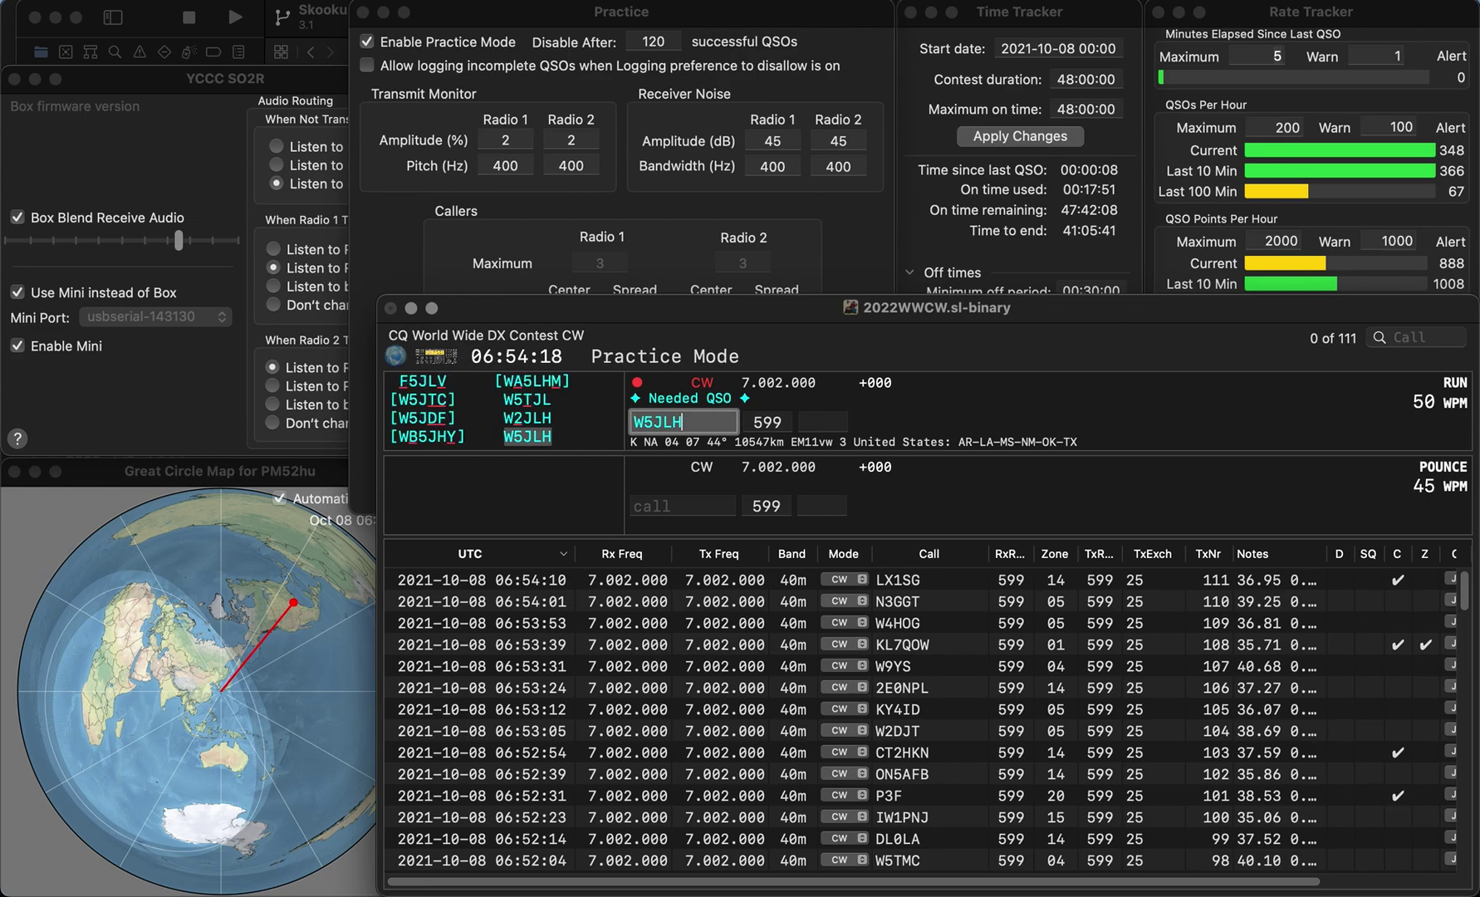
key("space")
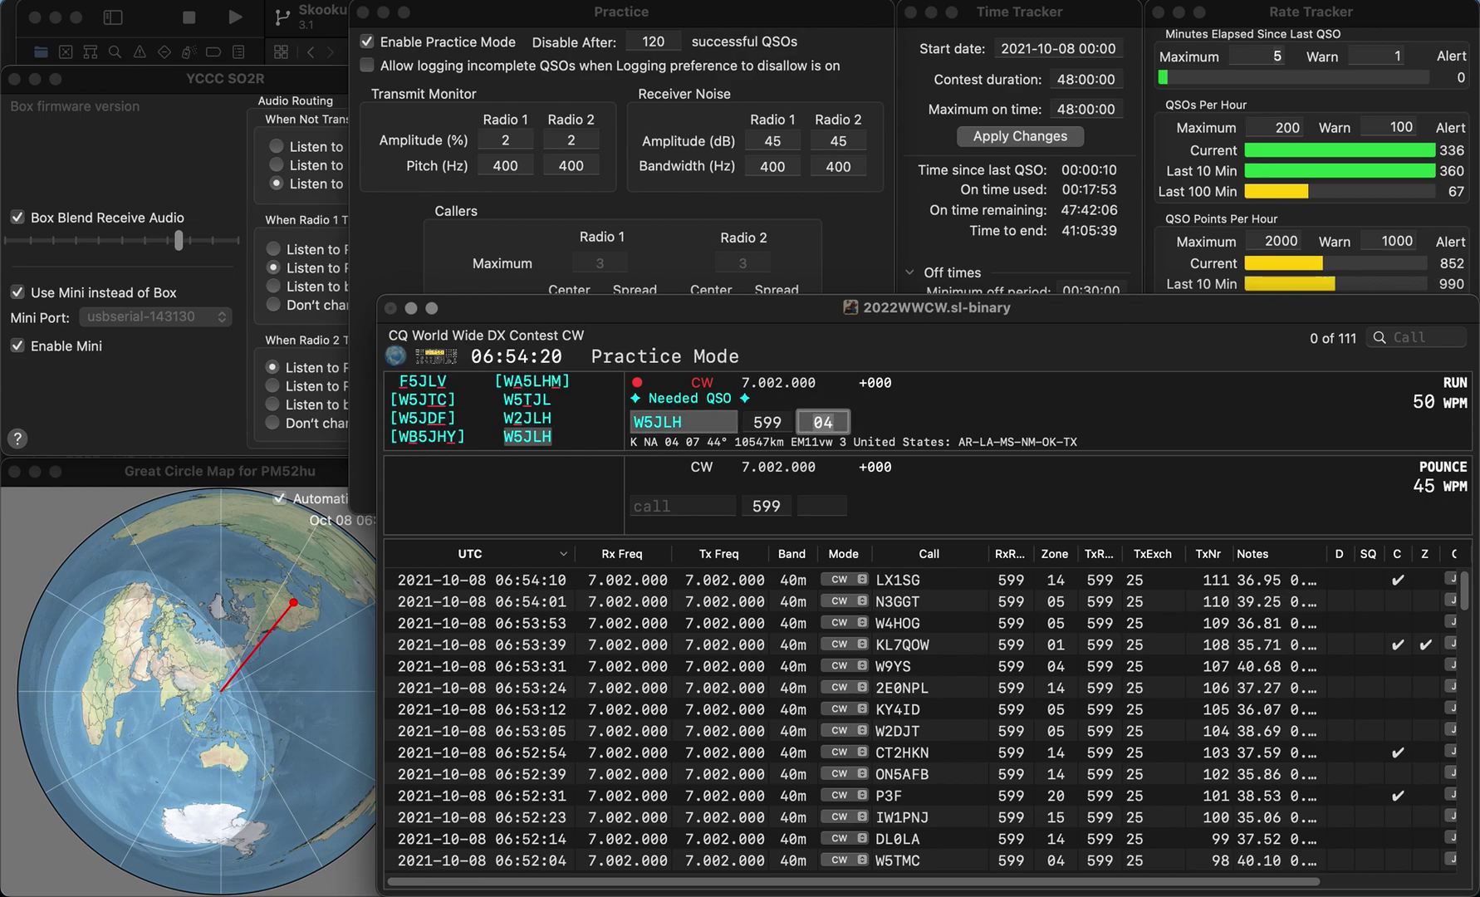
key("Return")
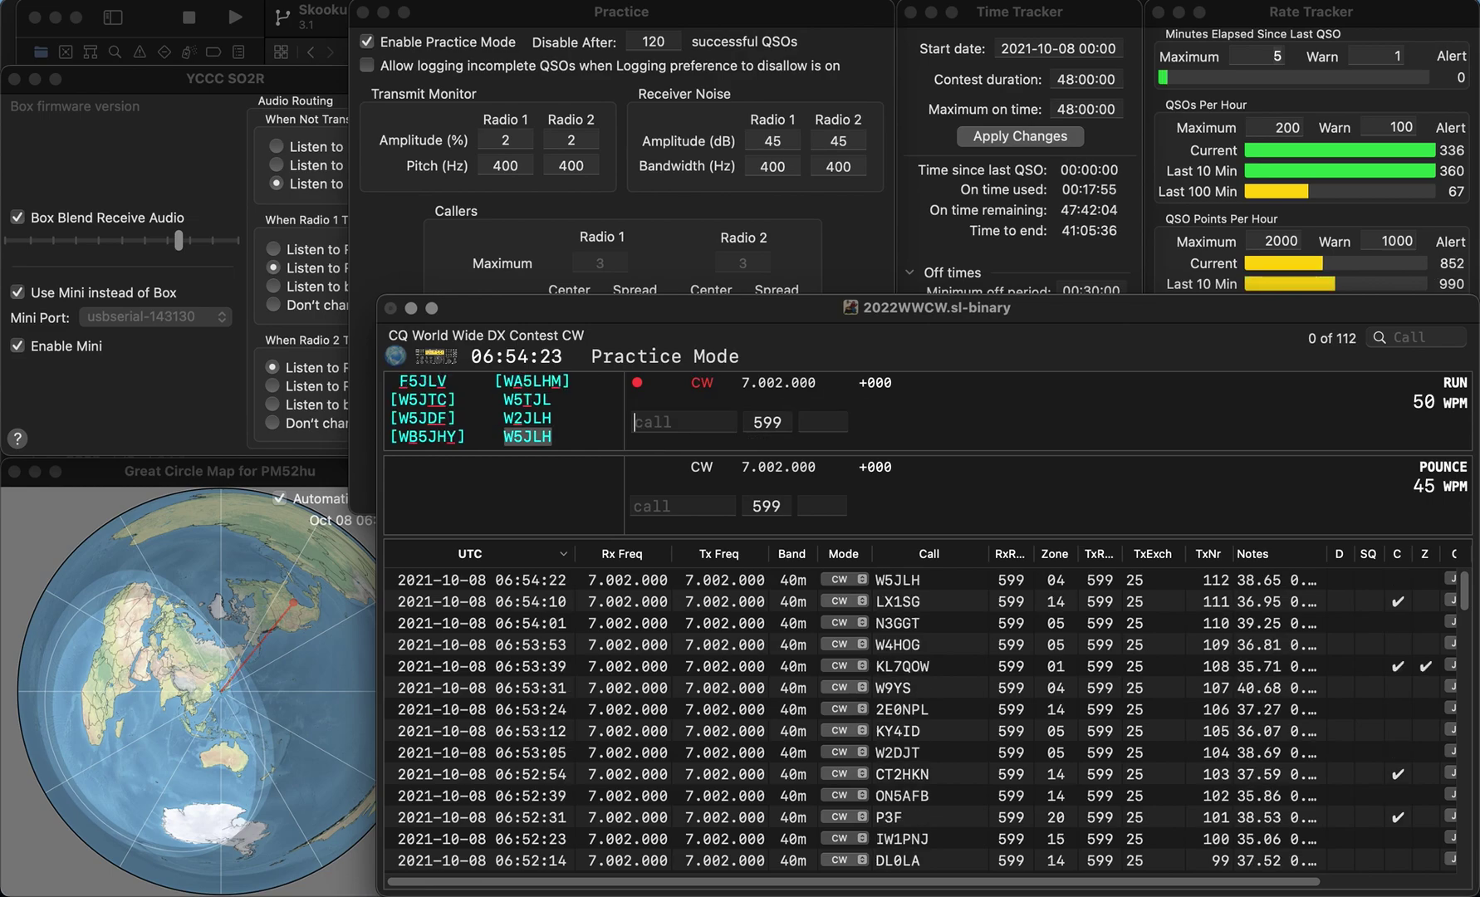
type("K")
type("9IU")
key("BackSpace")
type("IUQ")
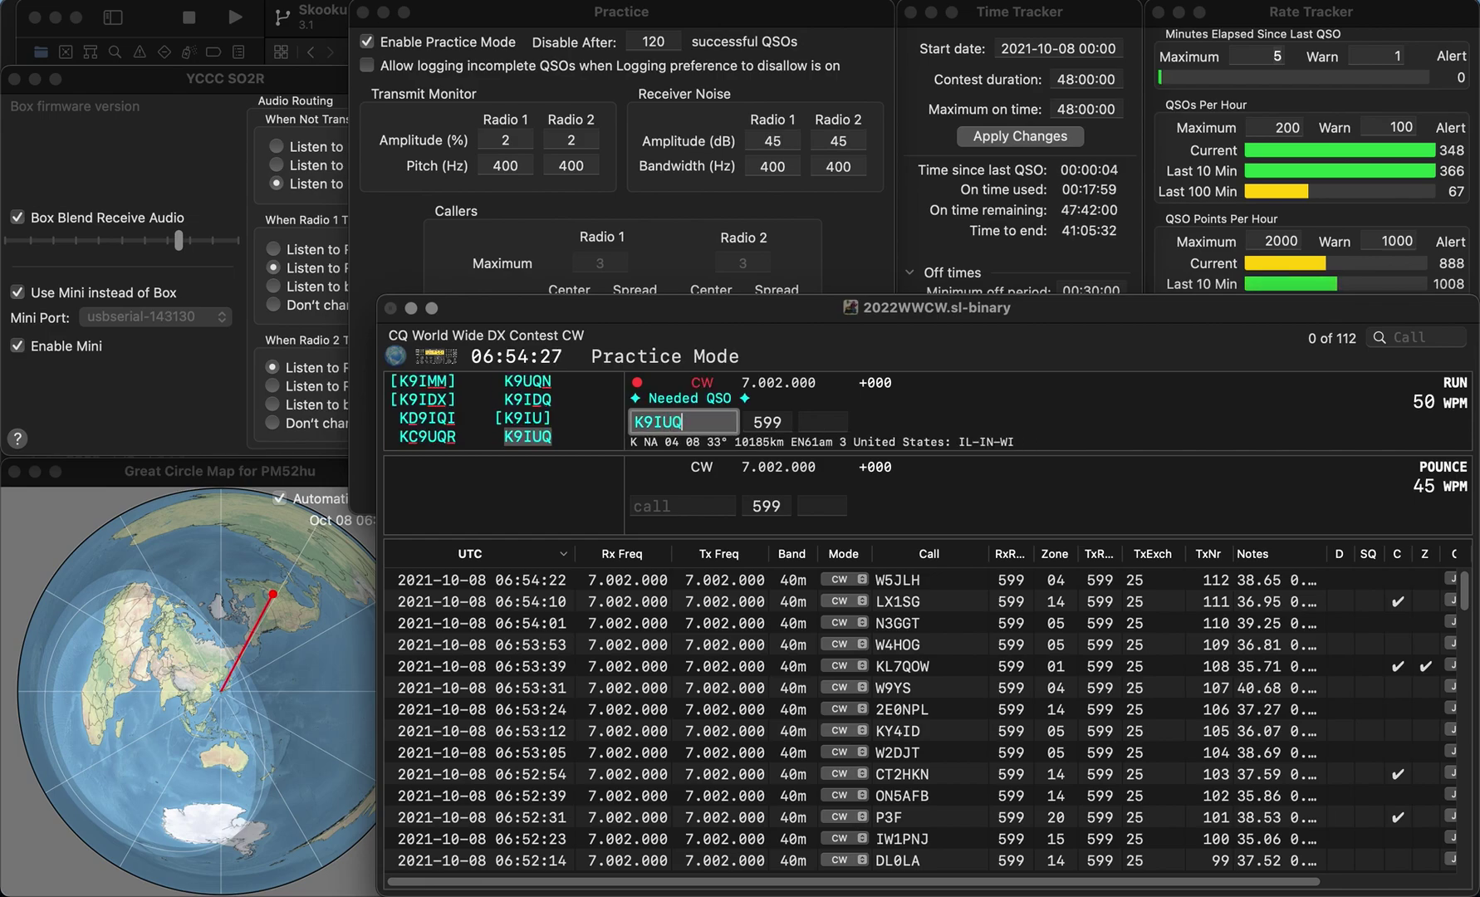
key("Return")
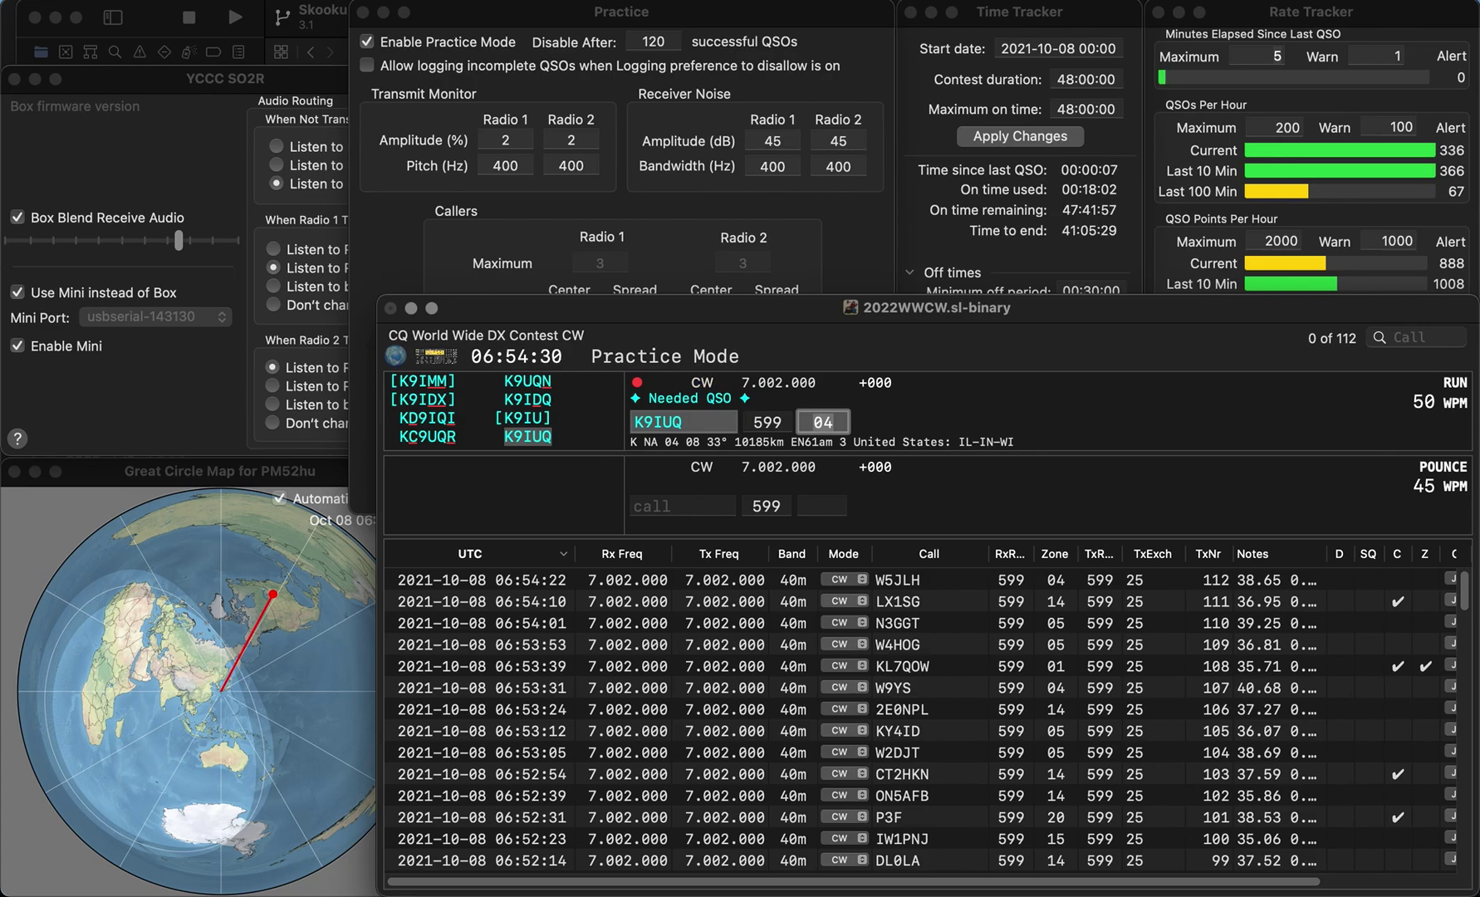
key("Return")
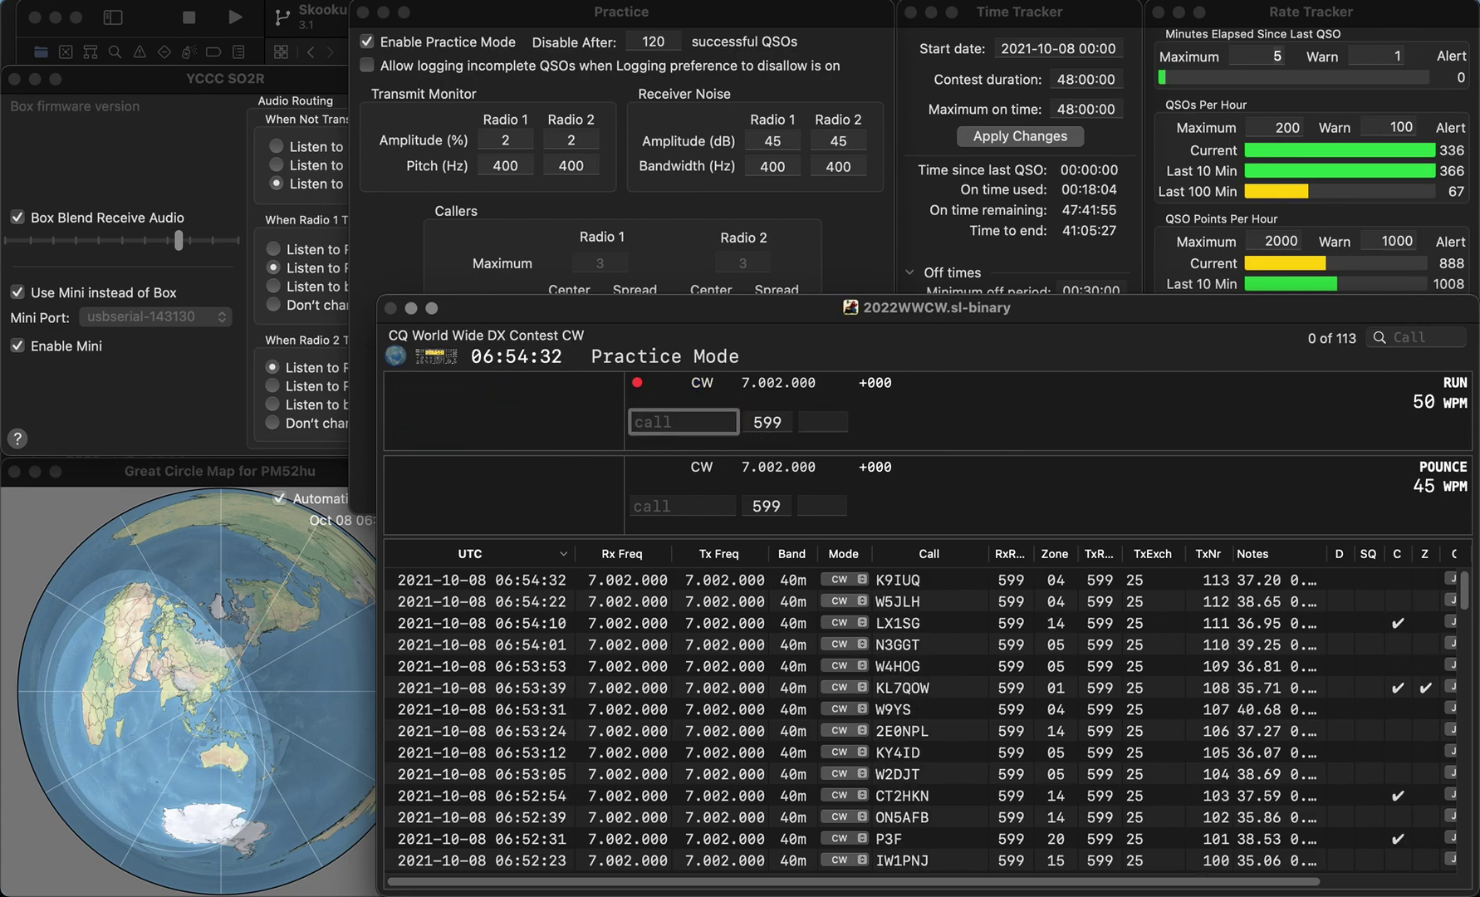
type("D7OXR")
key("Return")
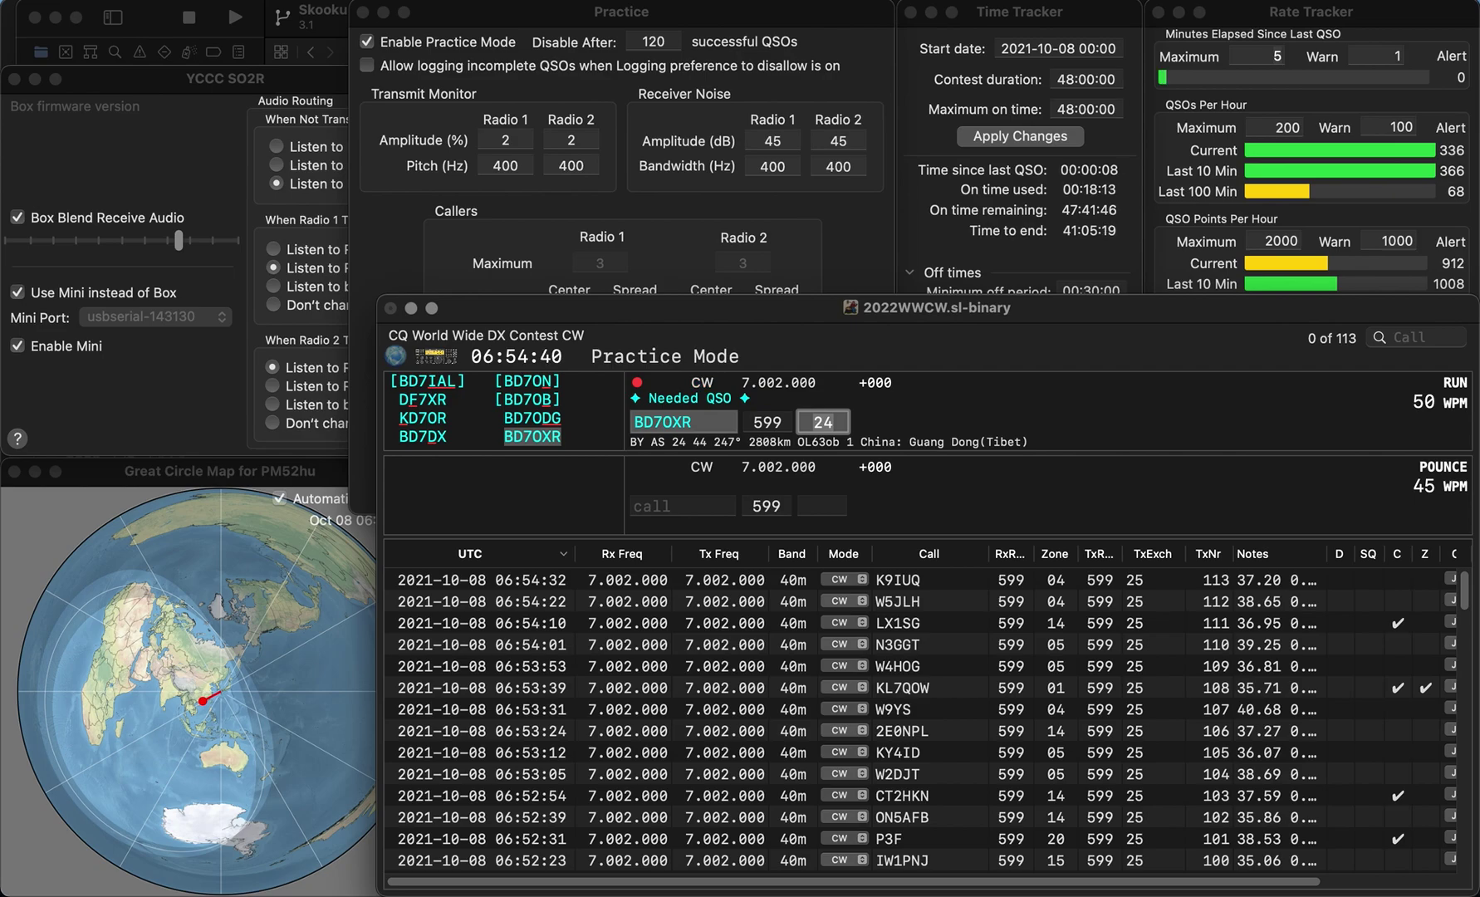
key("Return")
type("UR0YD")
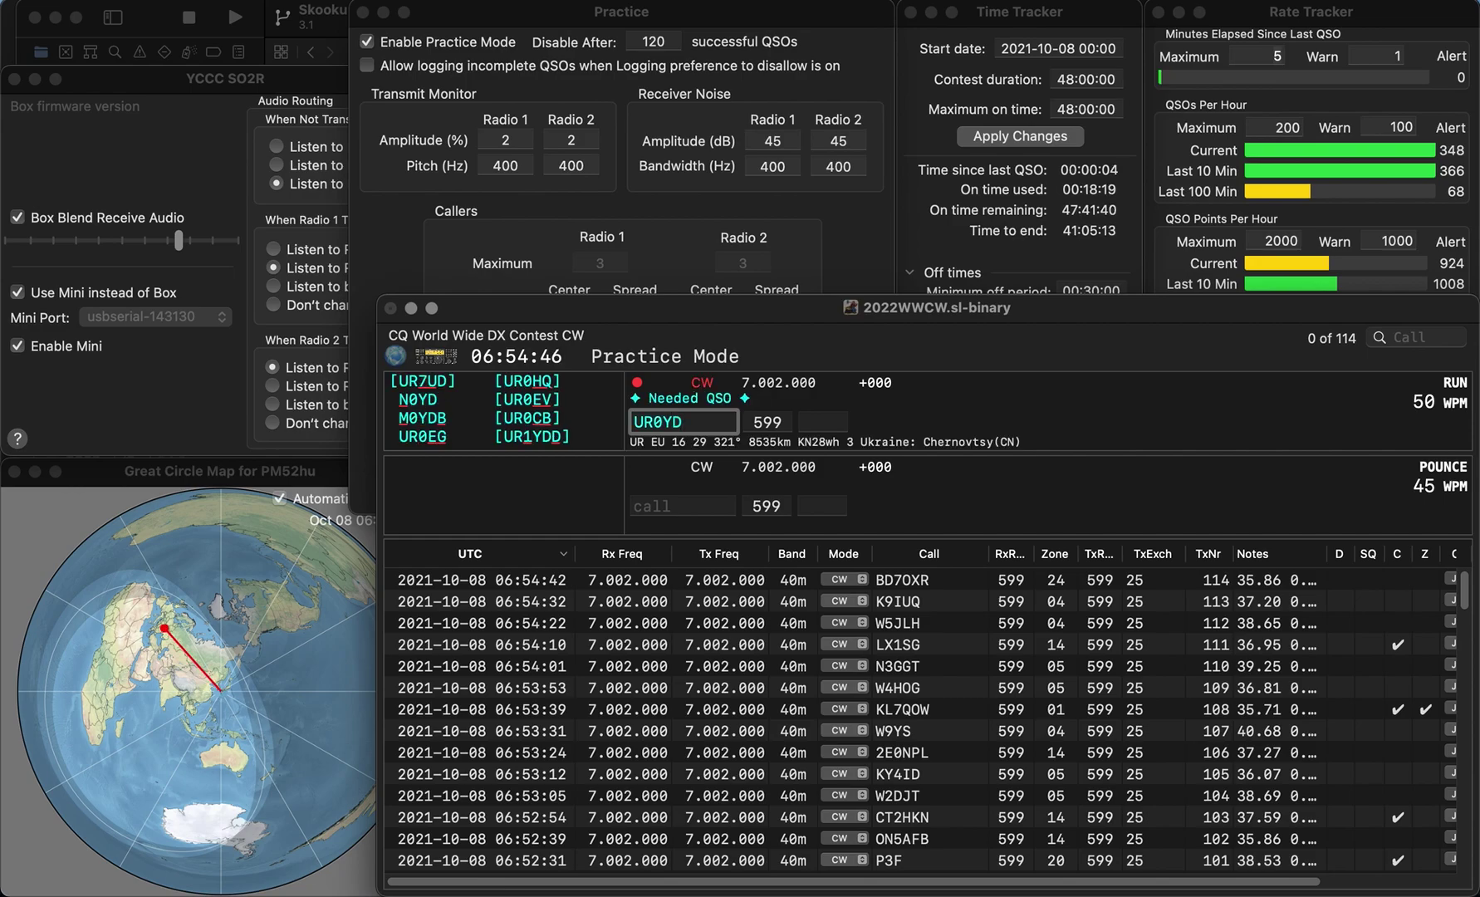
key("BackSpace")
key("BackSpace")
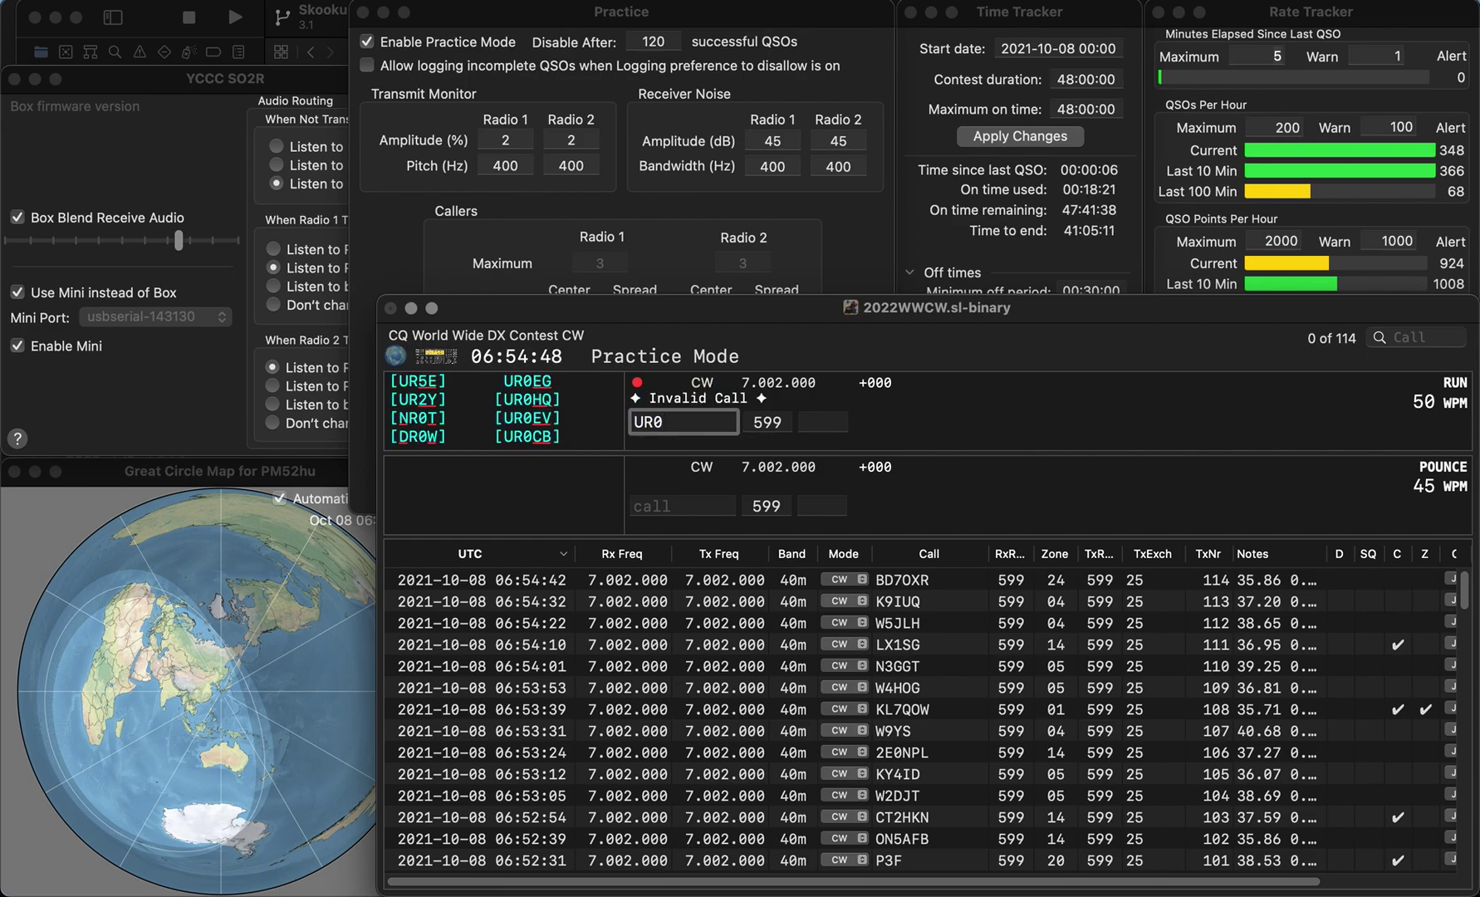
type("CB")
key("space")
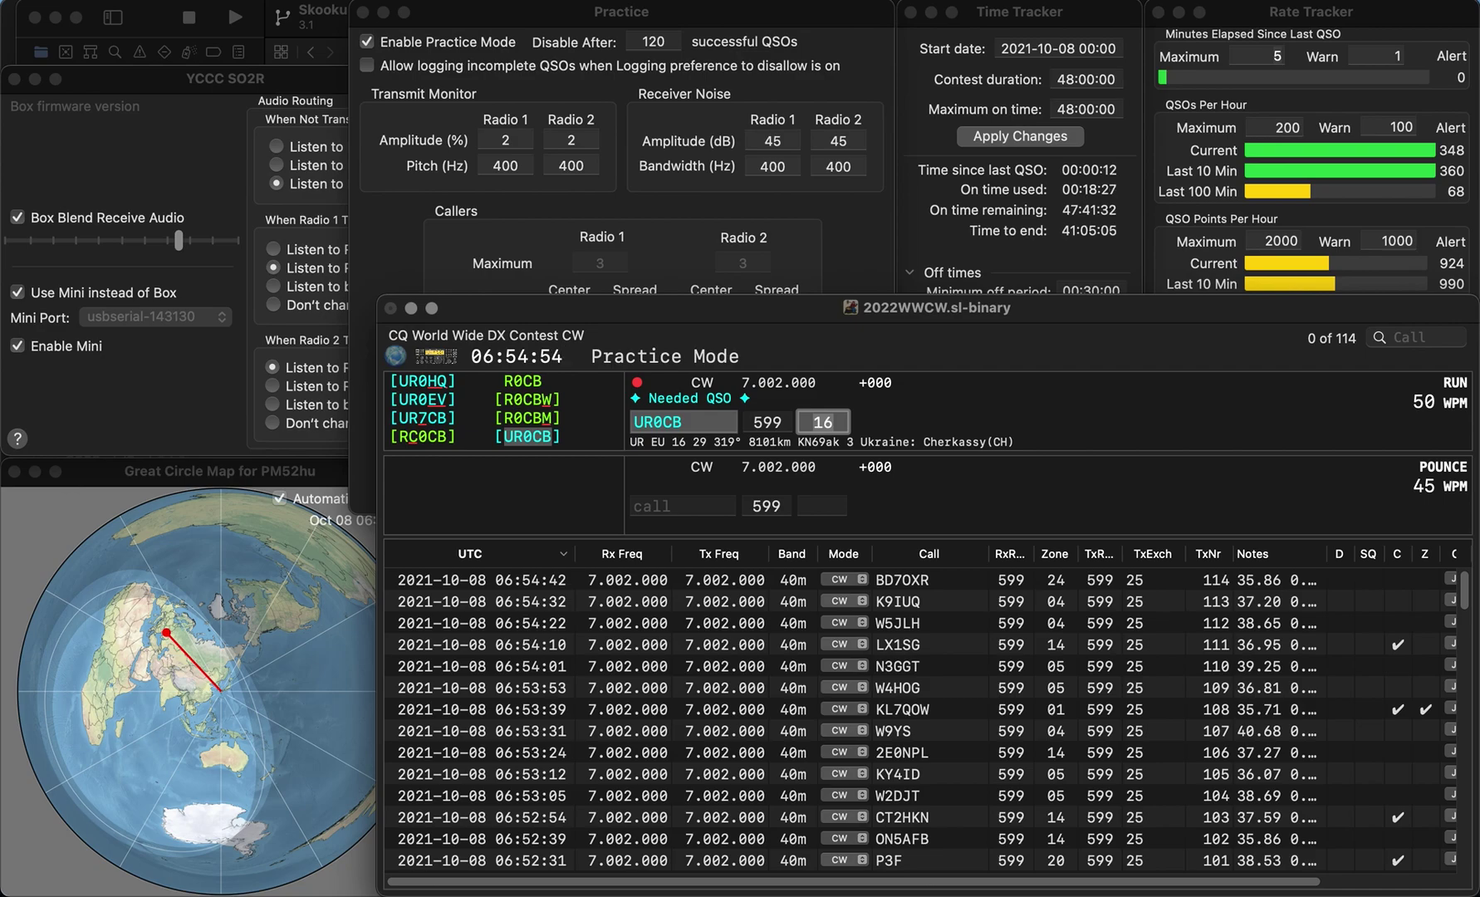
key("Return")
type("0H")
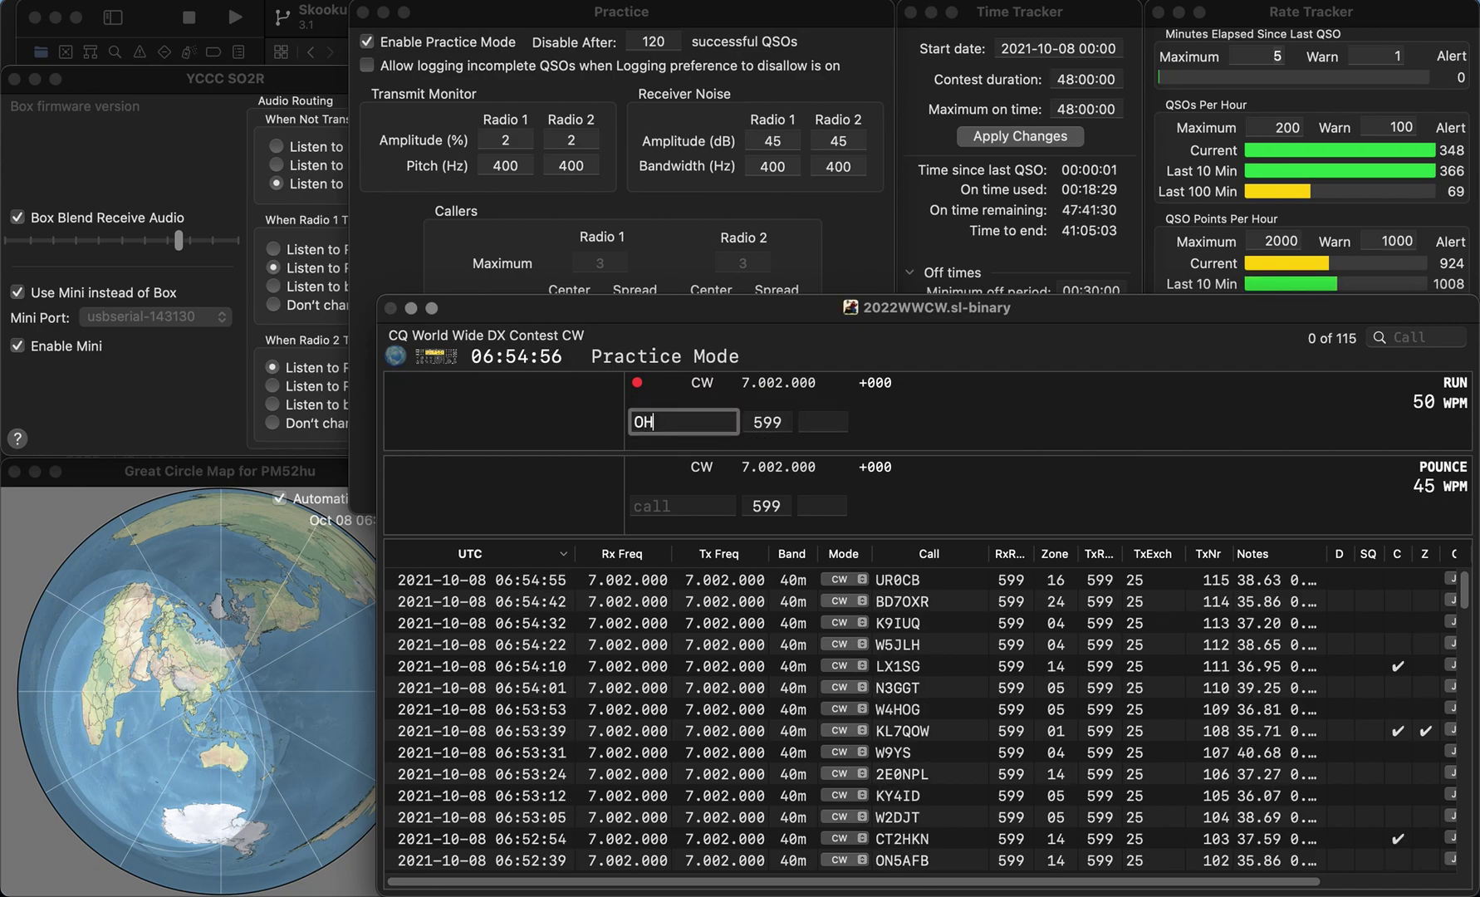
type("2BLV")
key("Return")
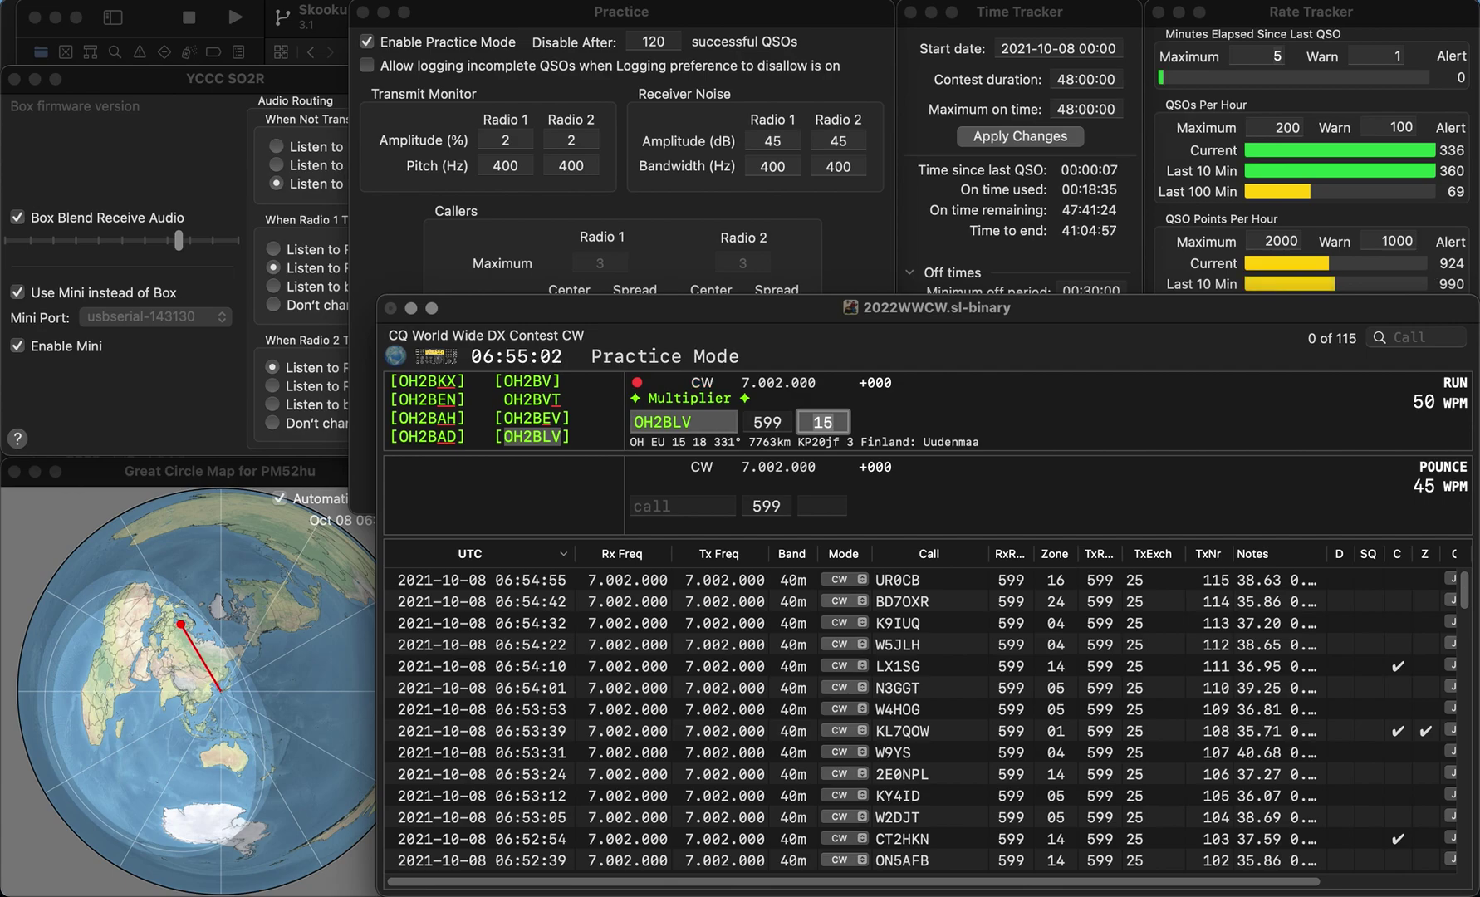
key("Return")
type("F4GKY")
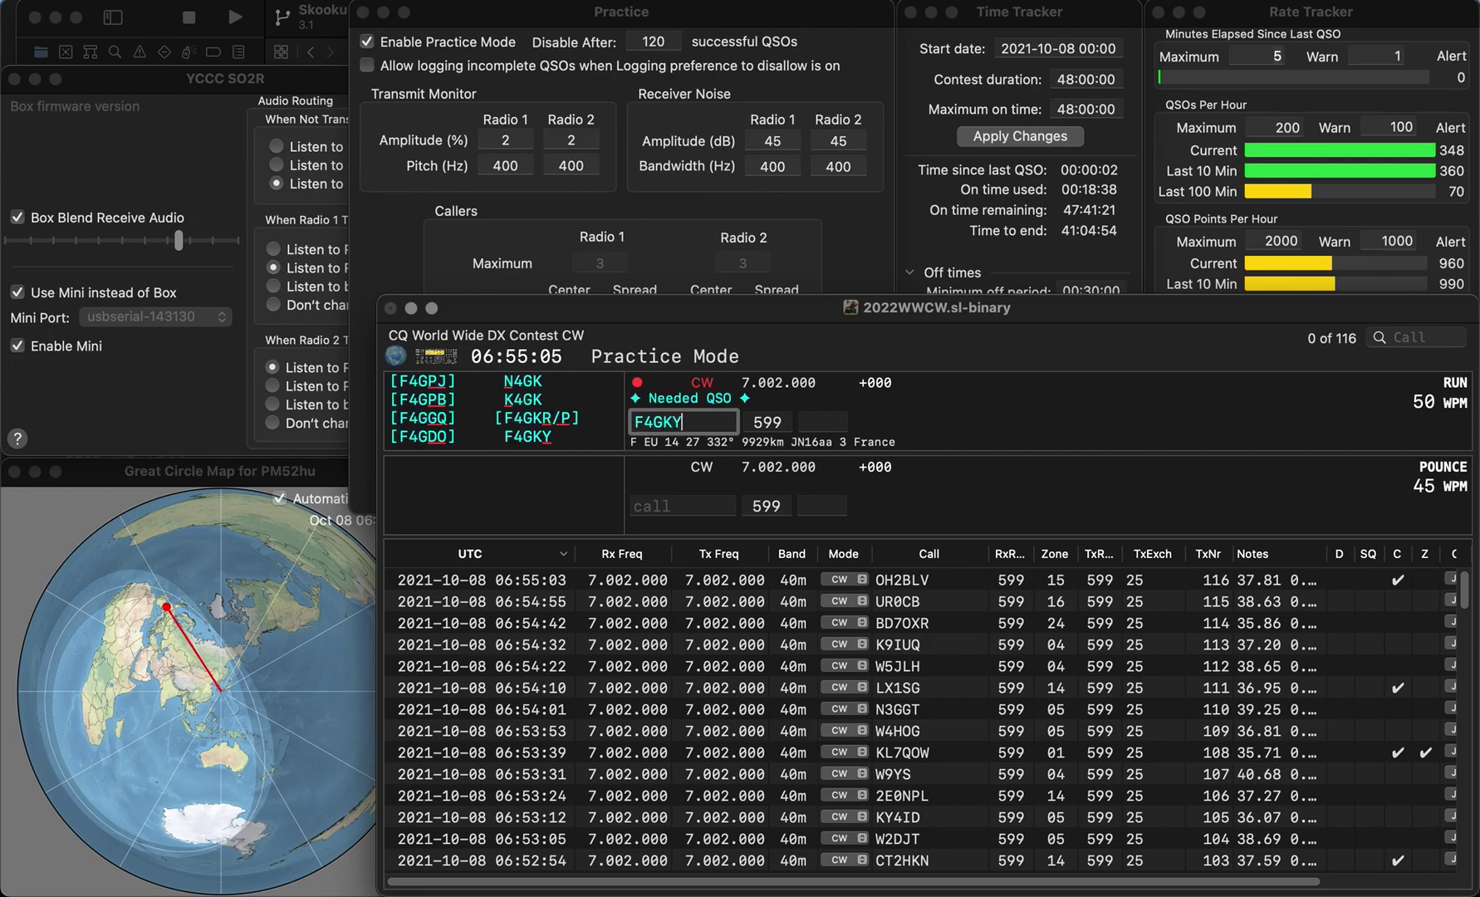
key("space")
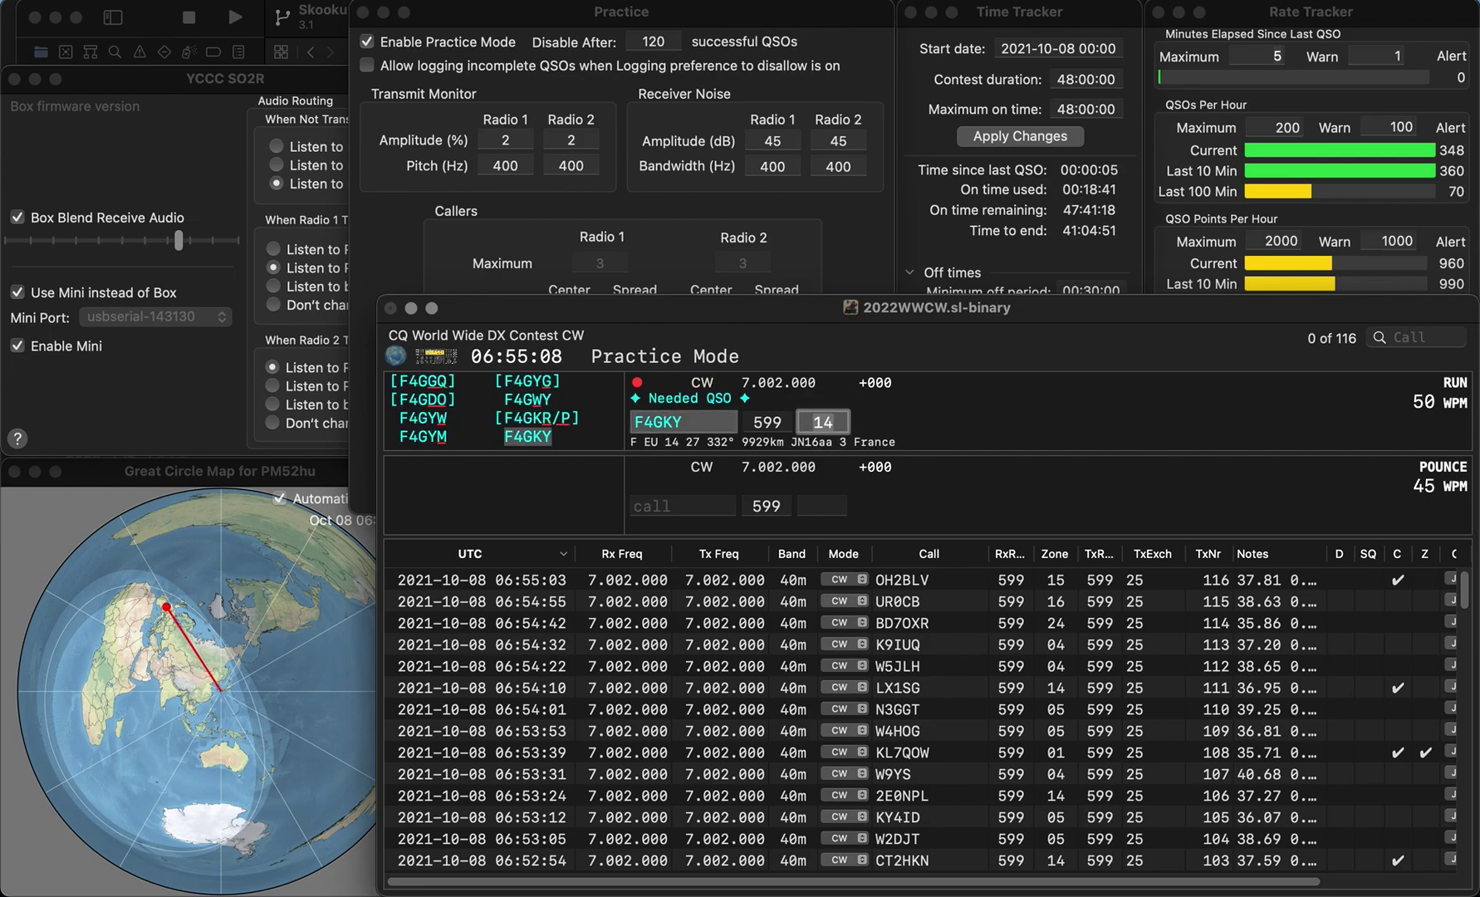
key("Return")
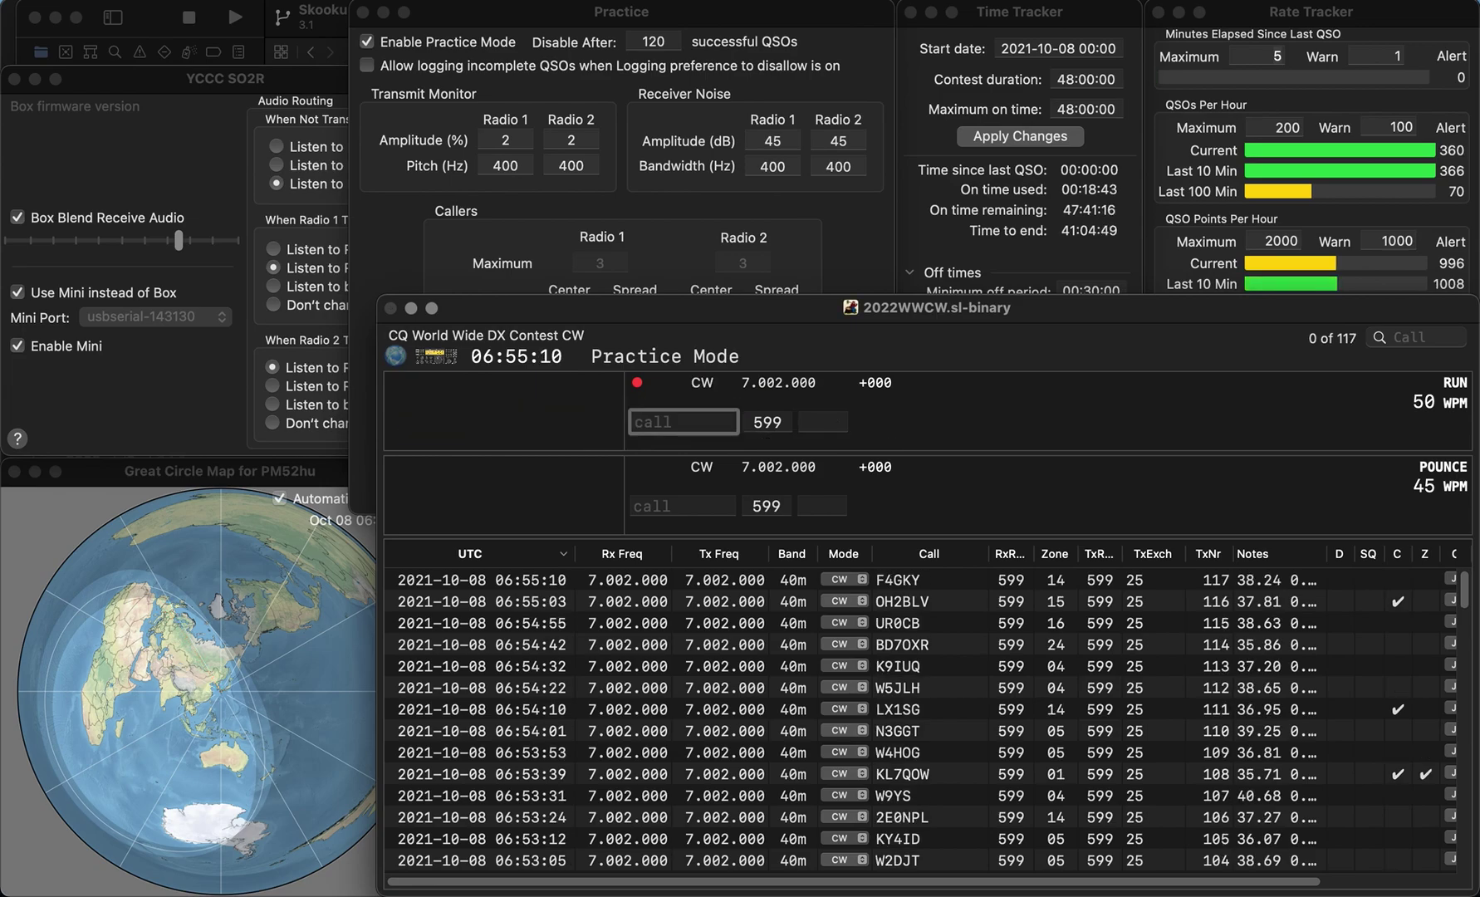
type("AG5")
key("Down")
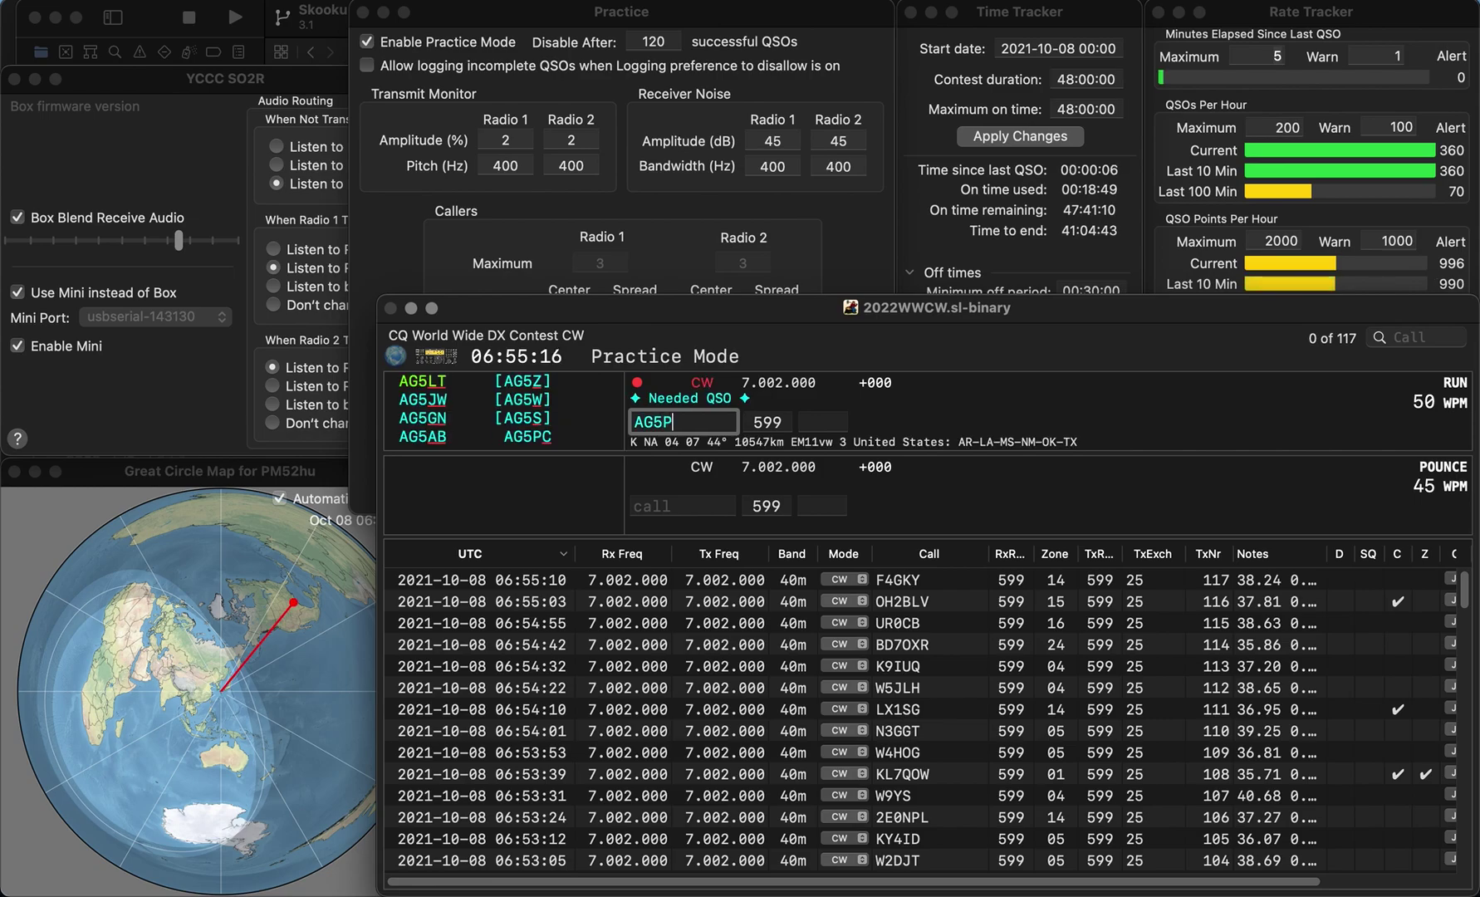
key("Down")
key("space")
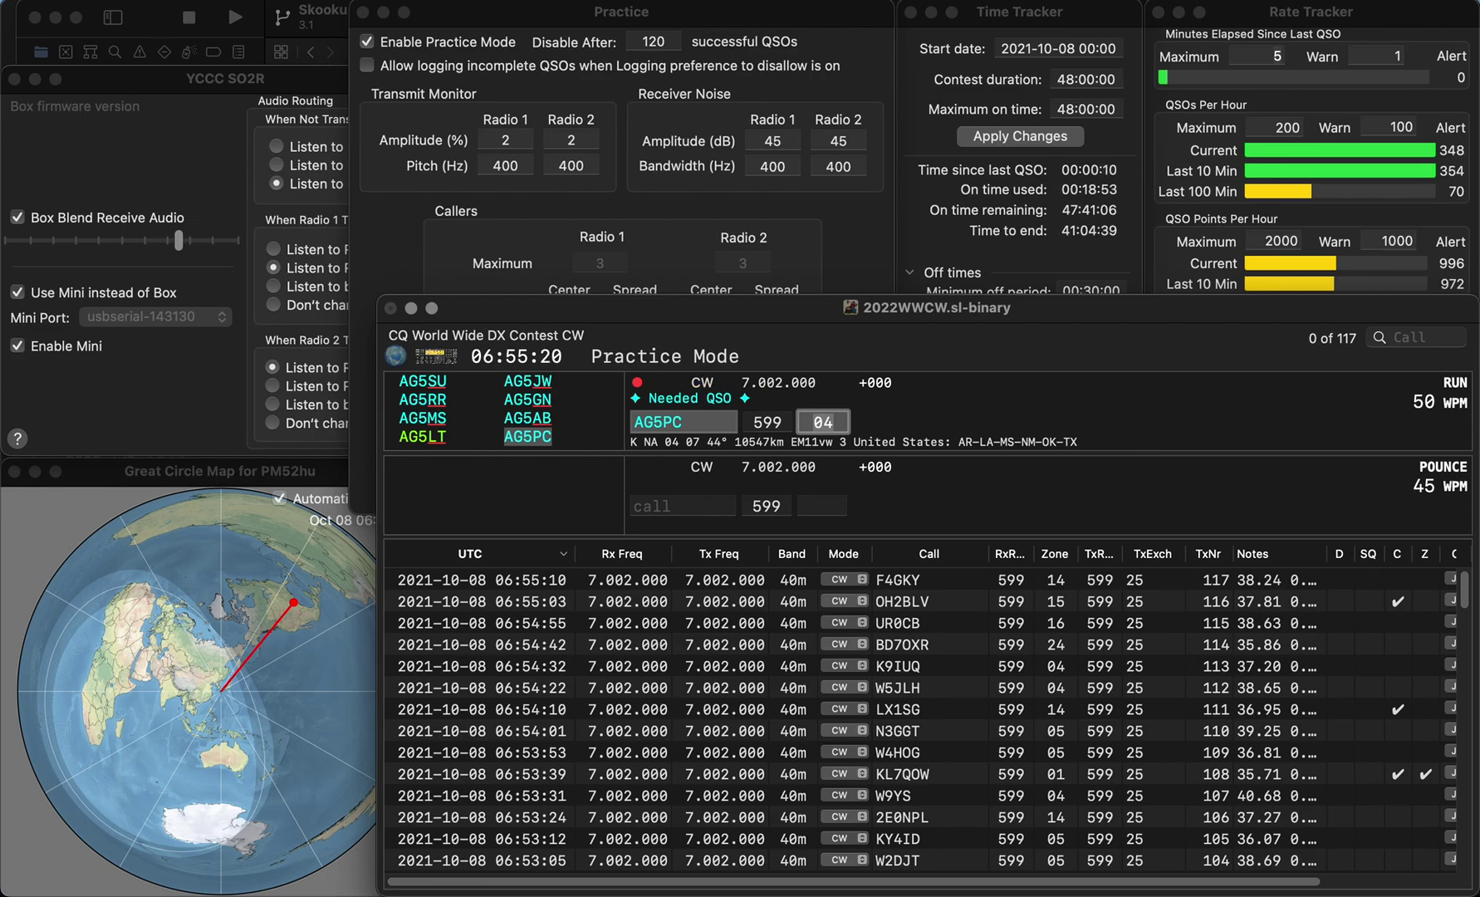
key("Return")
type("WA1CBM")
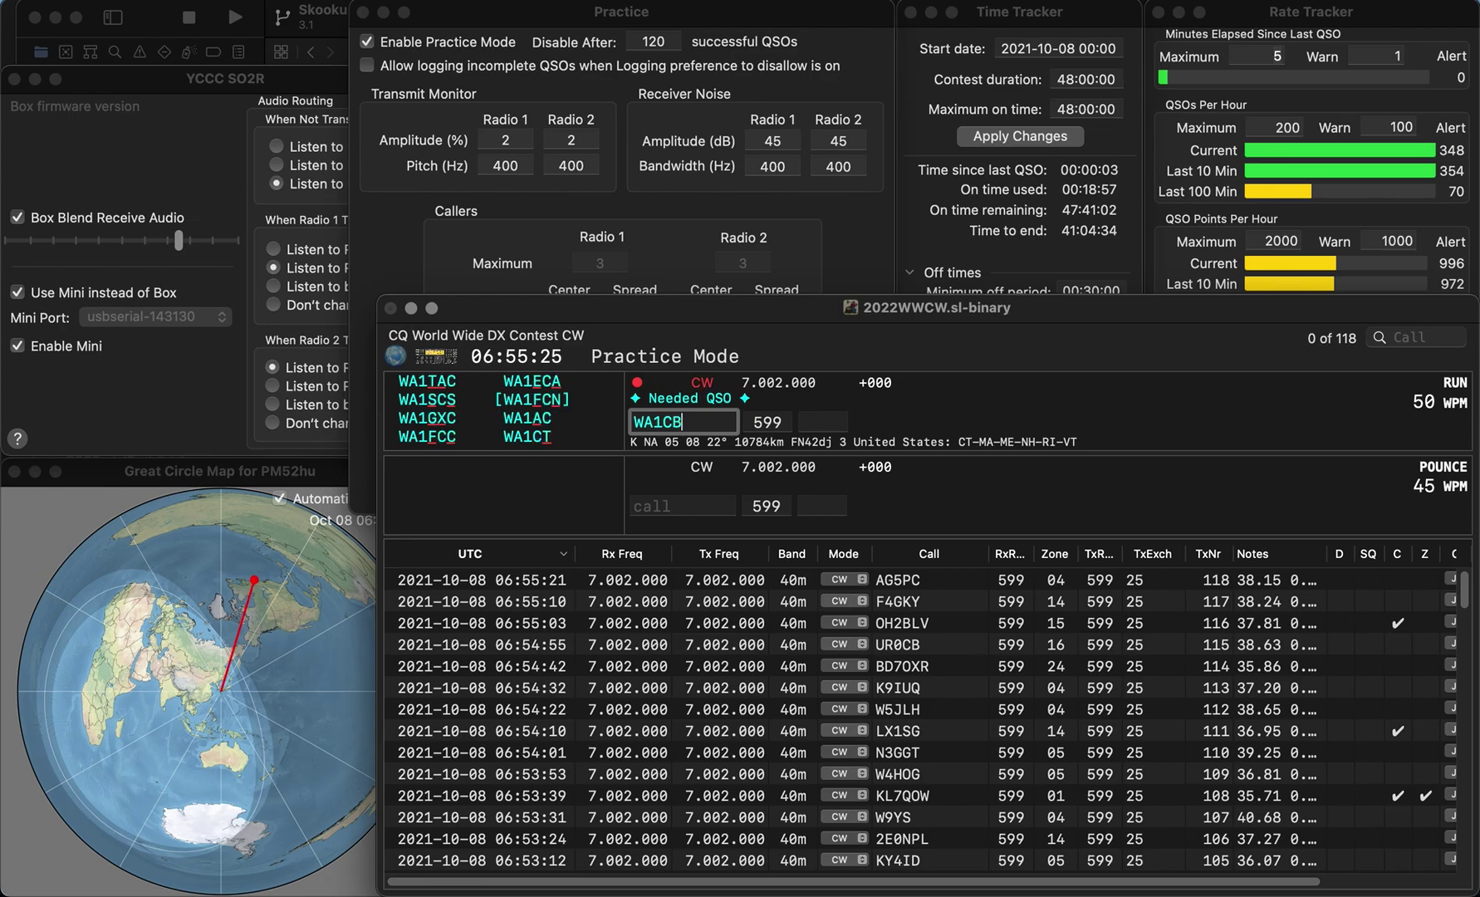
key("Home")
key("Delete")
key("Delete")
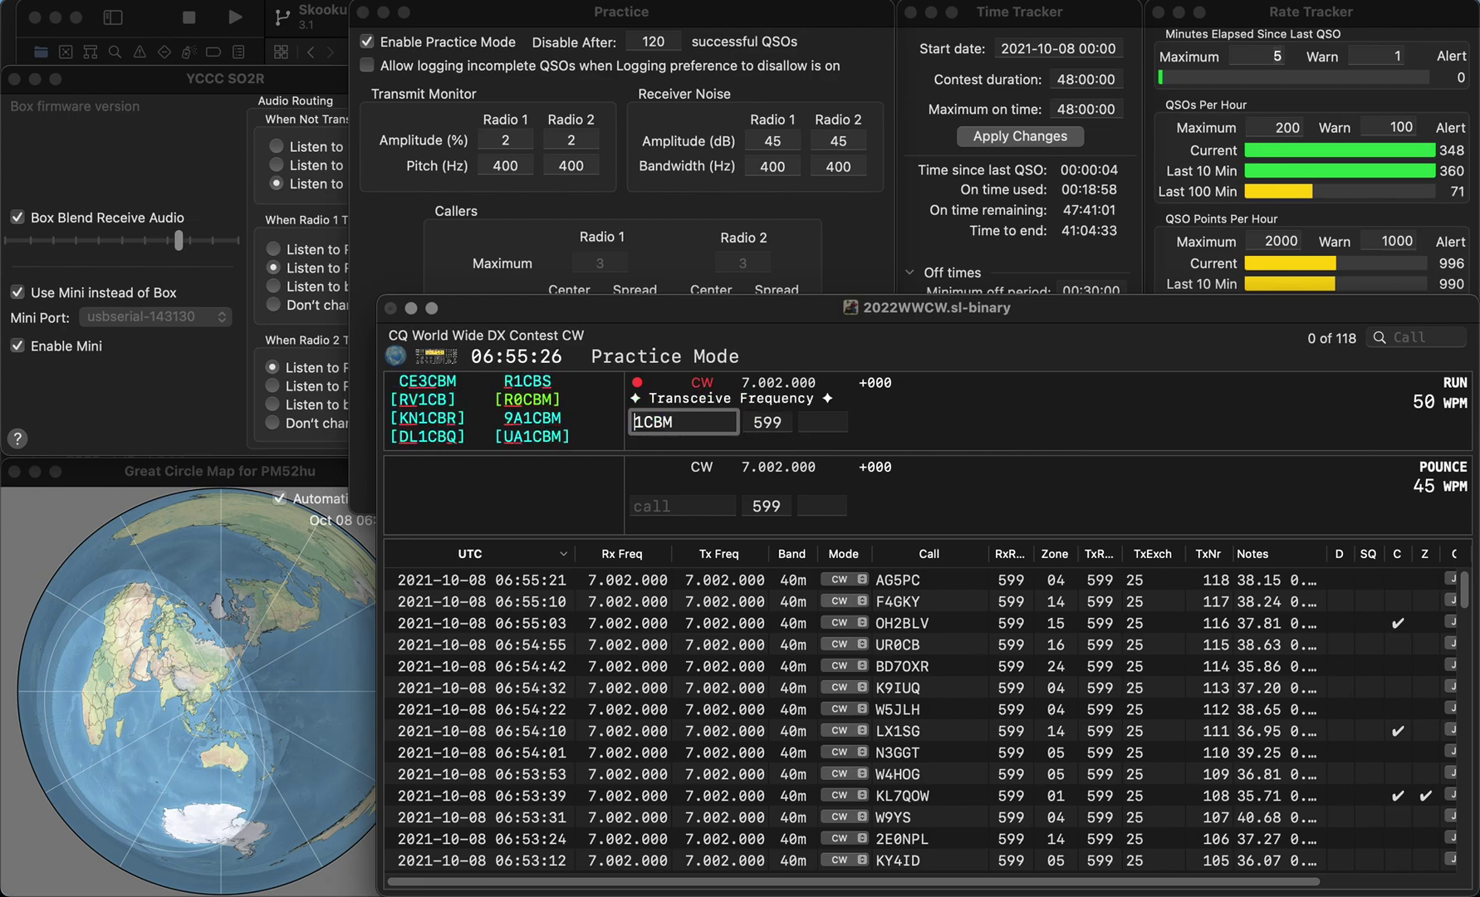
type("UA")
key("Tab")
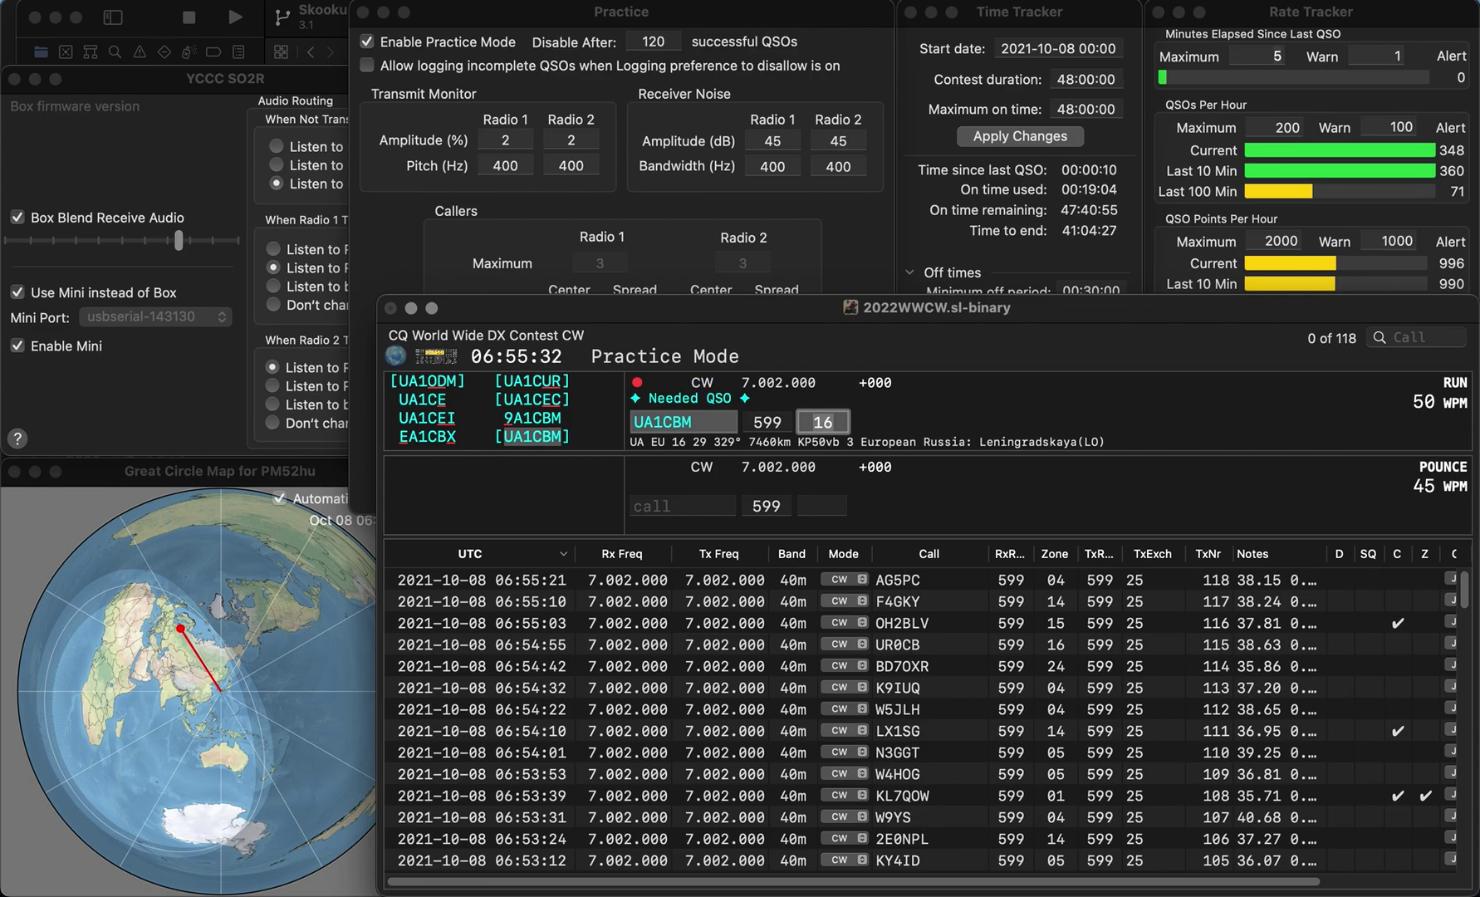
key("Return")
Step: Enter EA4OA as the caller on the run radio and log the contact with report 599 and zone 14
type("W")
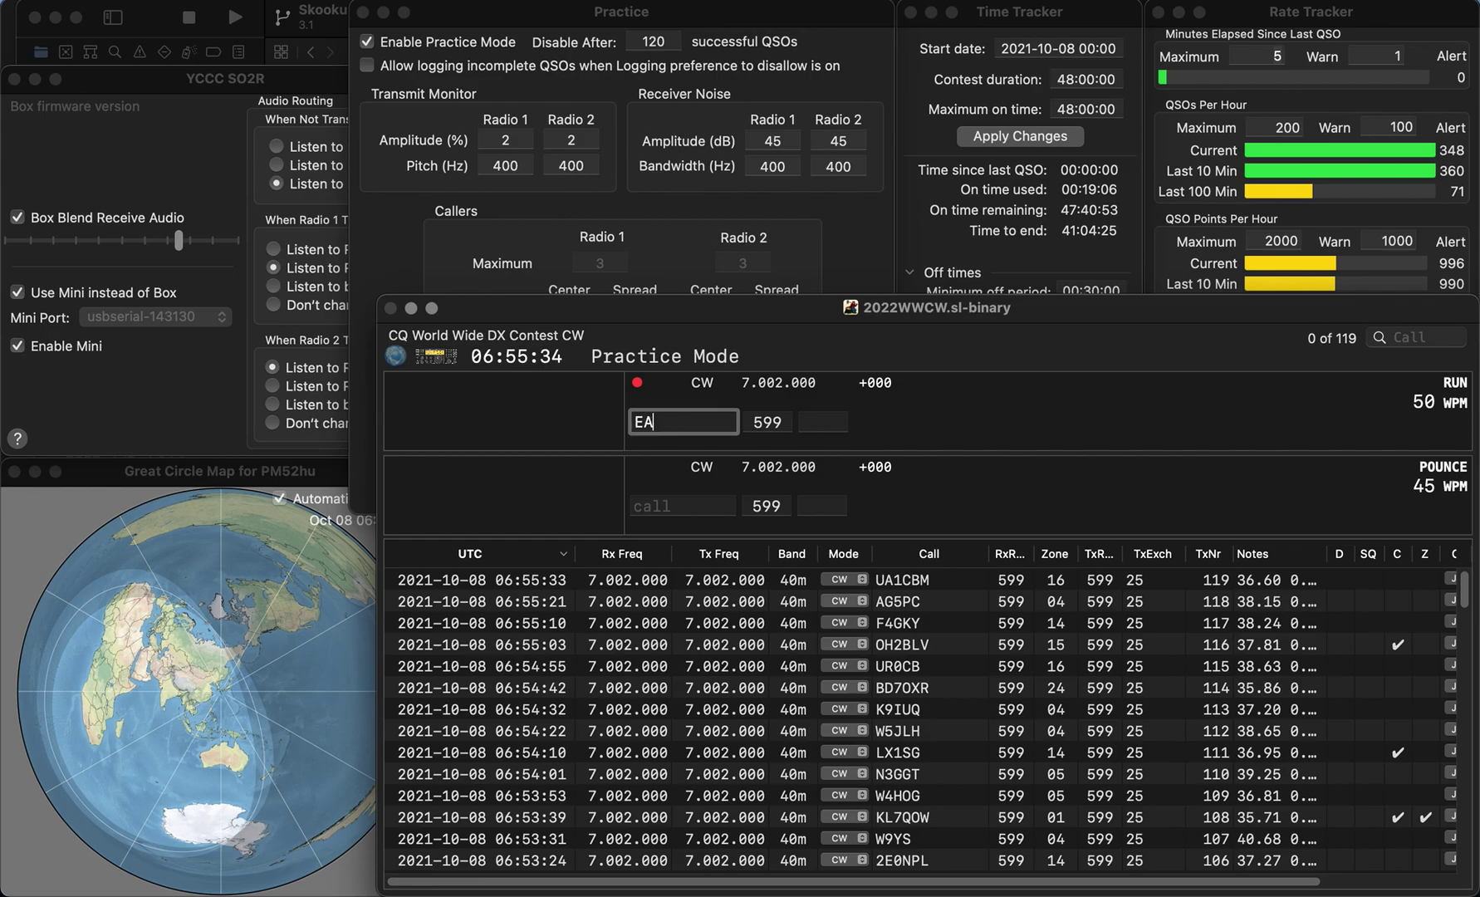
type("4OA")
key("space")
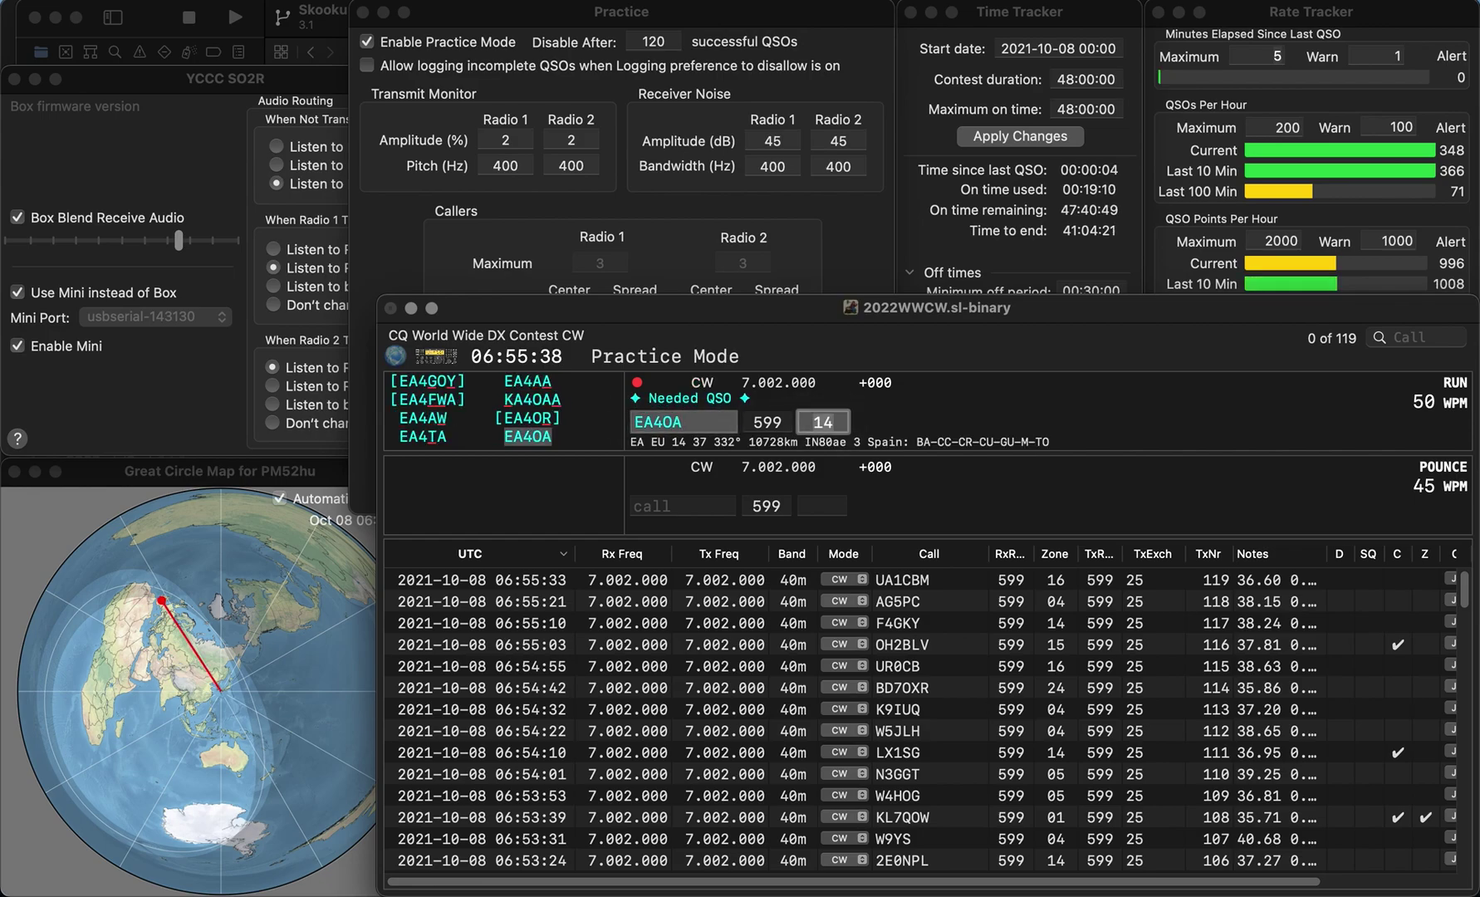
key("Return")
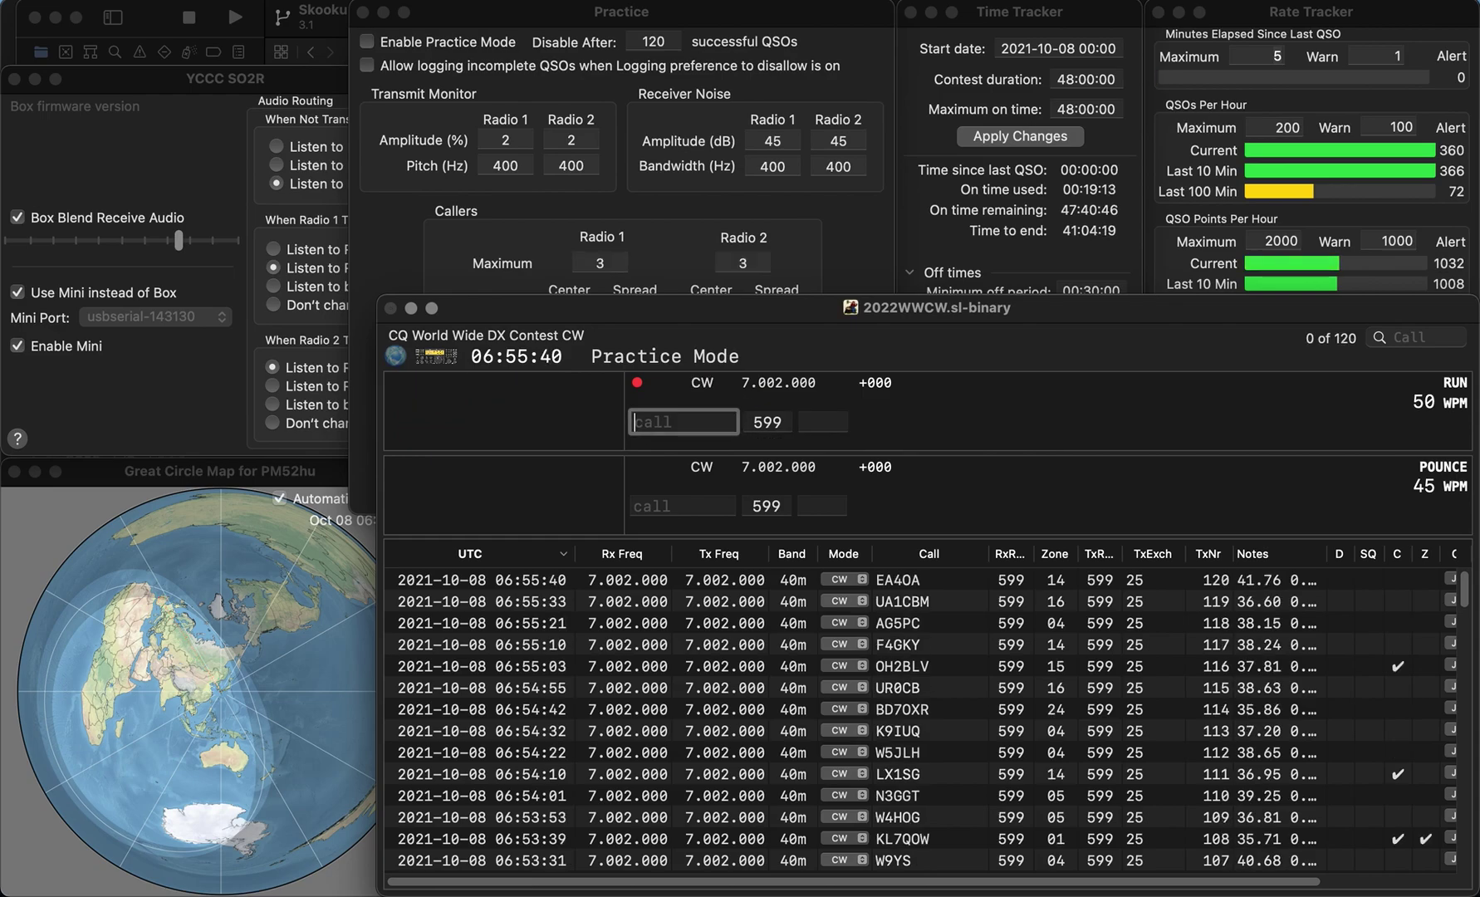